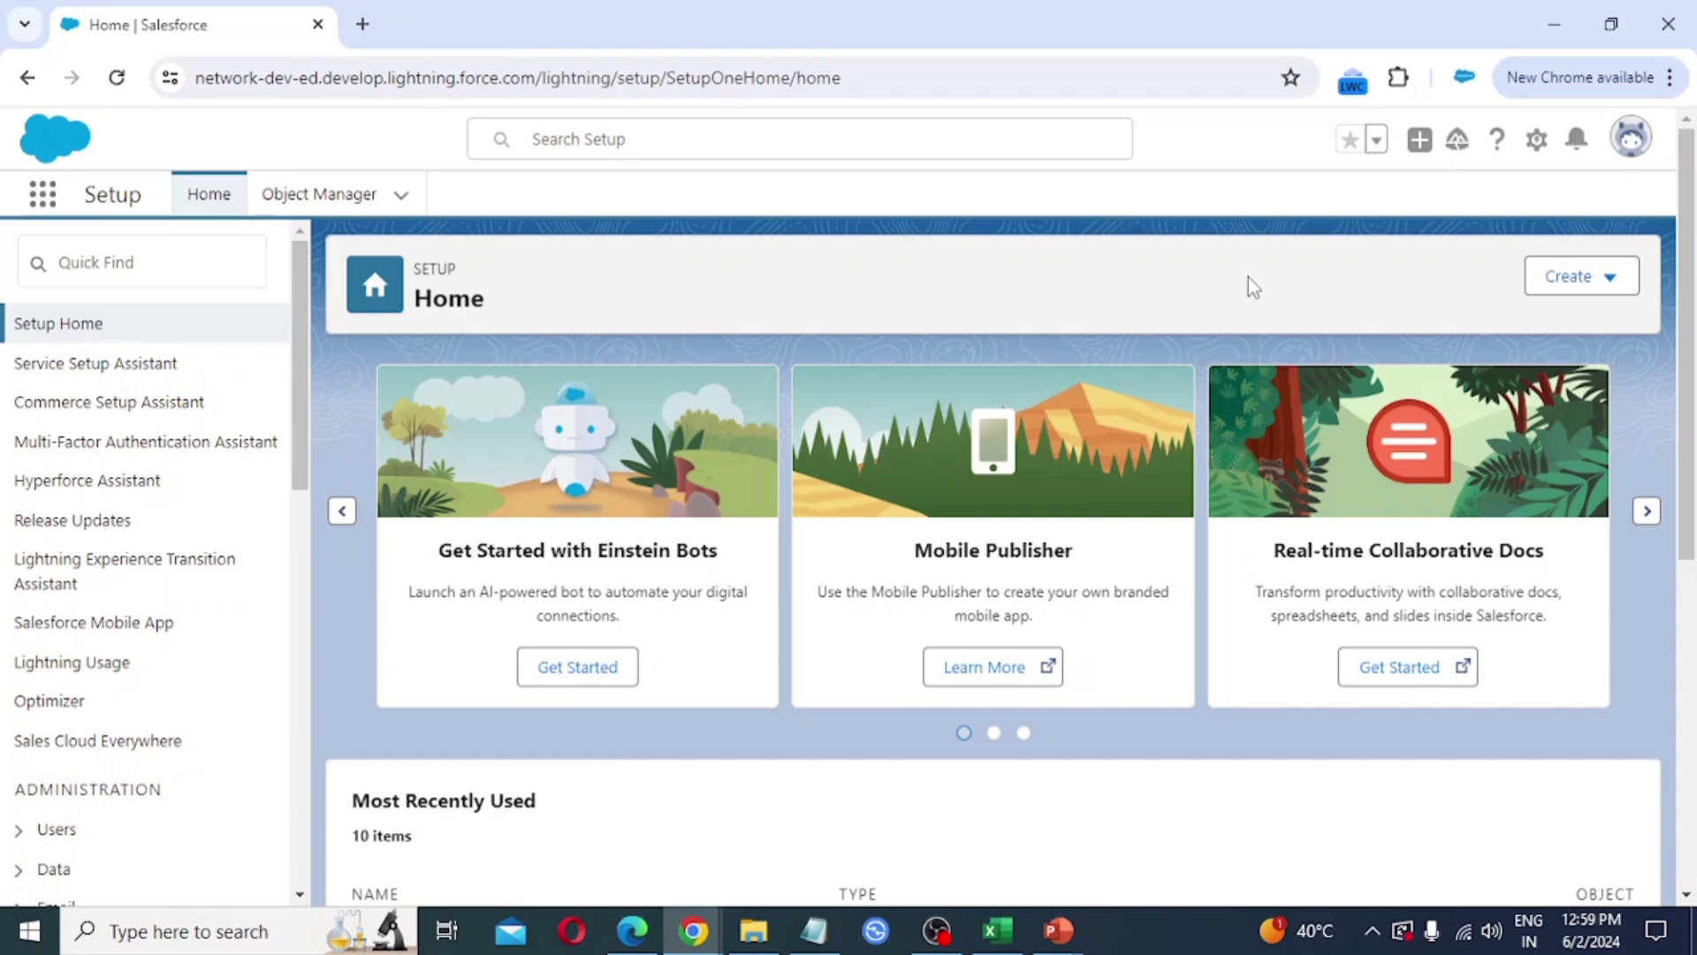
- Open Setup in a new browser tab and go to the Object Manager under Objects and Fields
{"action": "left_click", "coordinate": [1537, 141]}
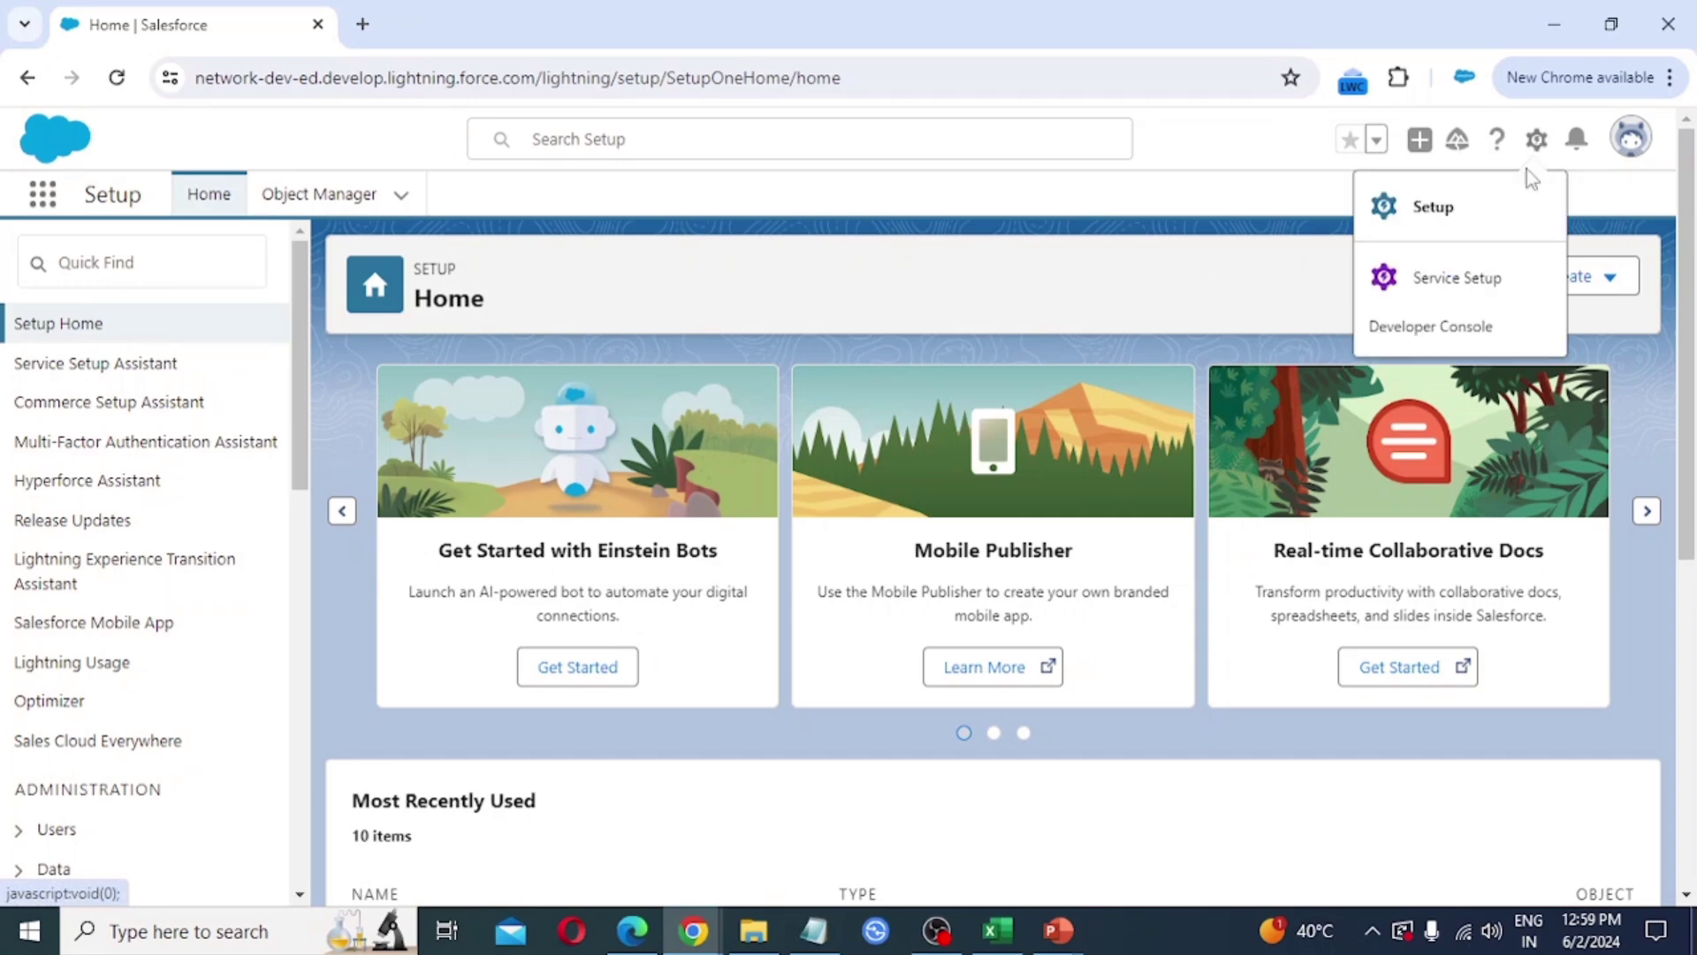
{"action": "left_click", "coordinate": [1434, 211]}
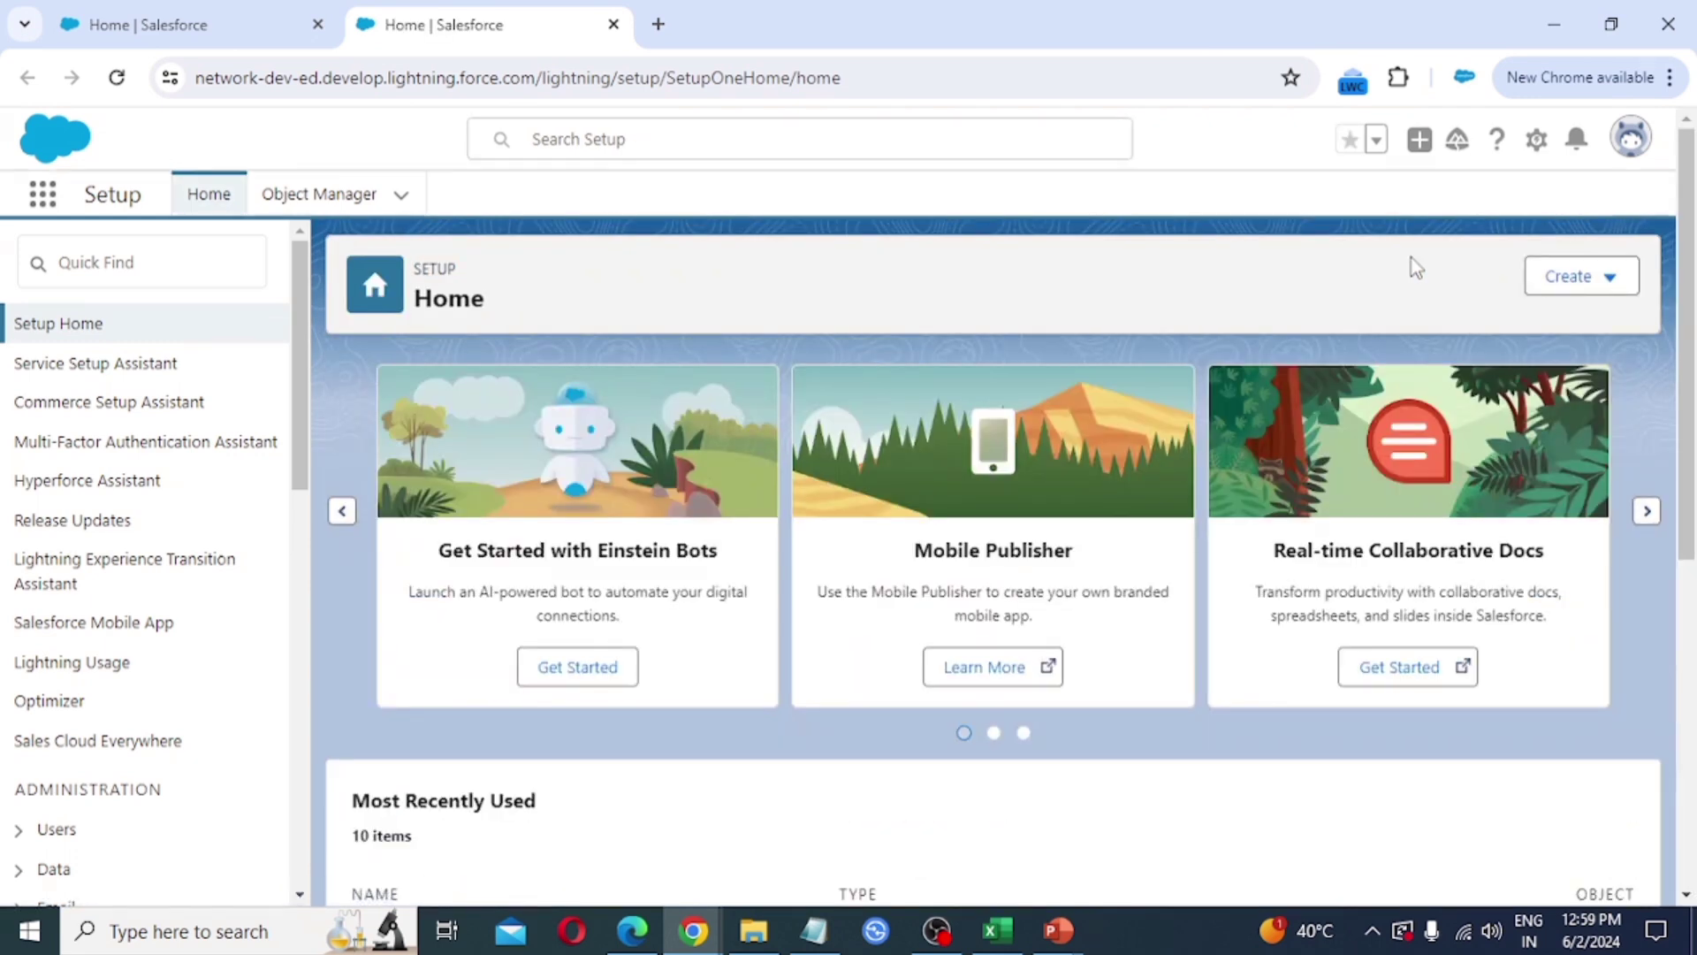
{"action": "scroll", "coordinate": [119, 685], "scroll_direction": "down", "scroll_amount": 3}
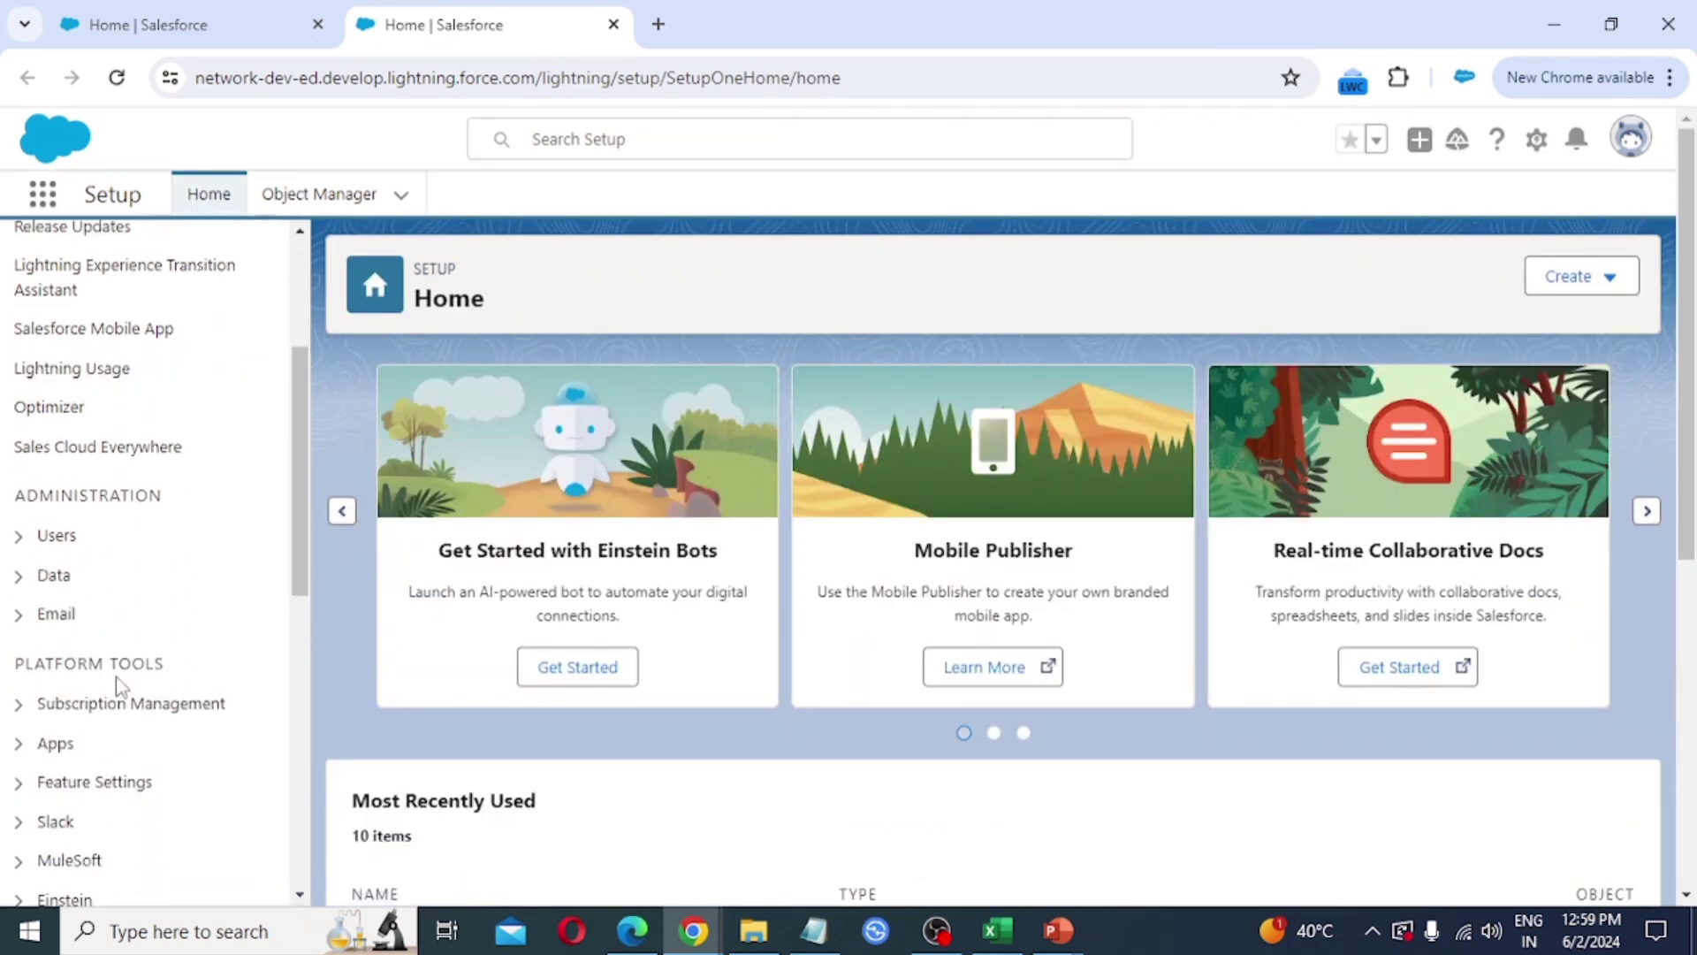
{"action": "scroll", "coordinate": [119, 685], "scroll_direction": "down", "scroll_amount": 1}
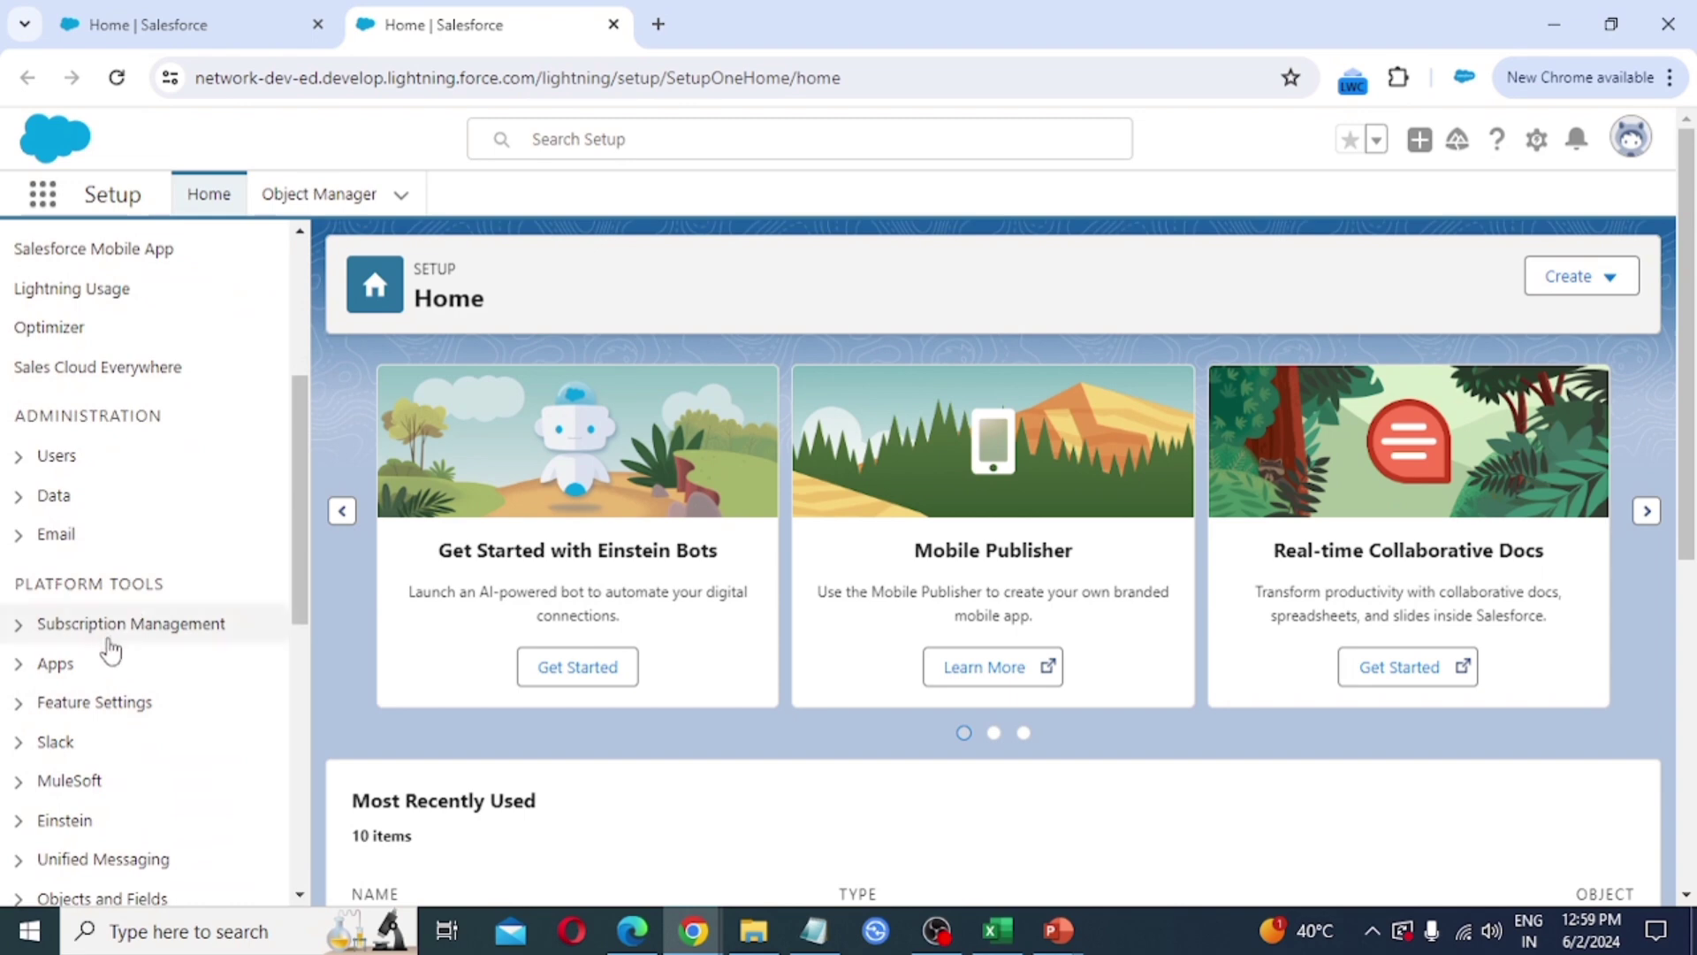
{"action": "scroll", "coordinate": [106, 651], "scroll_direction": "down", "scroll_amount": 4}
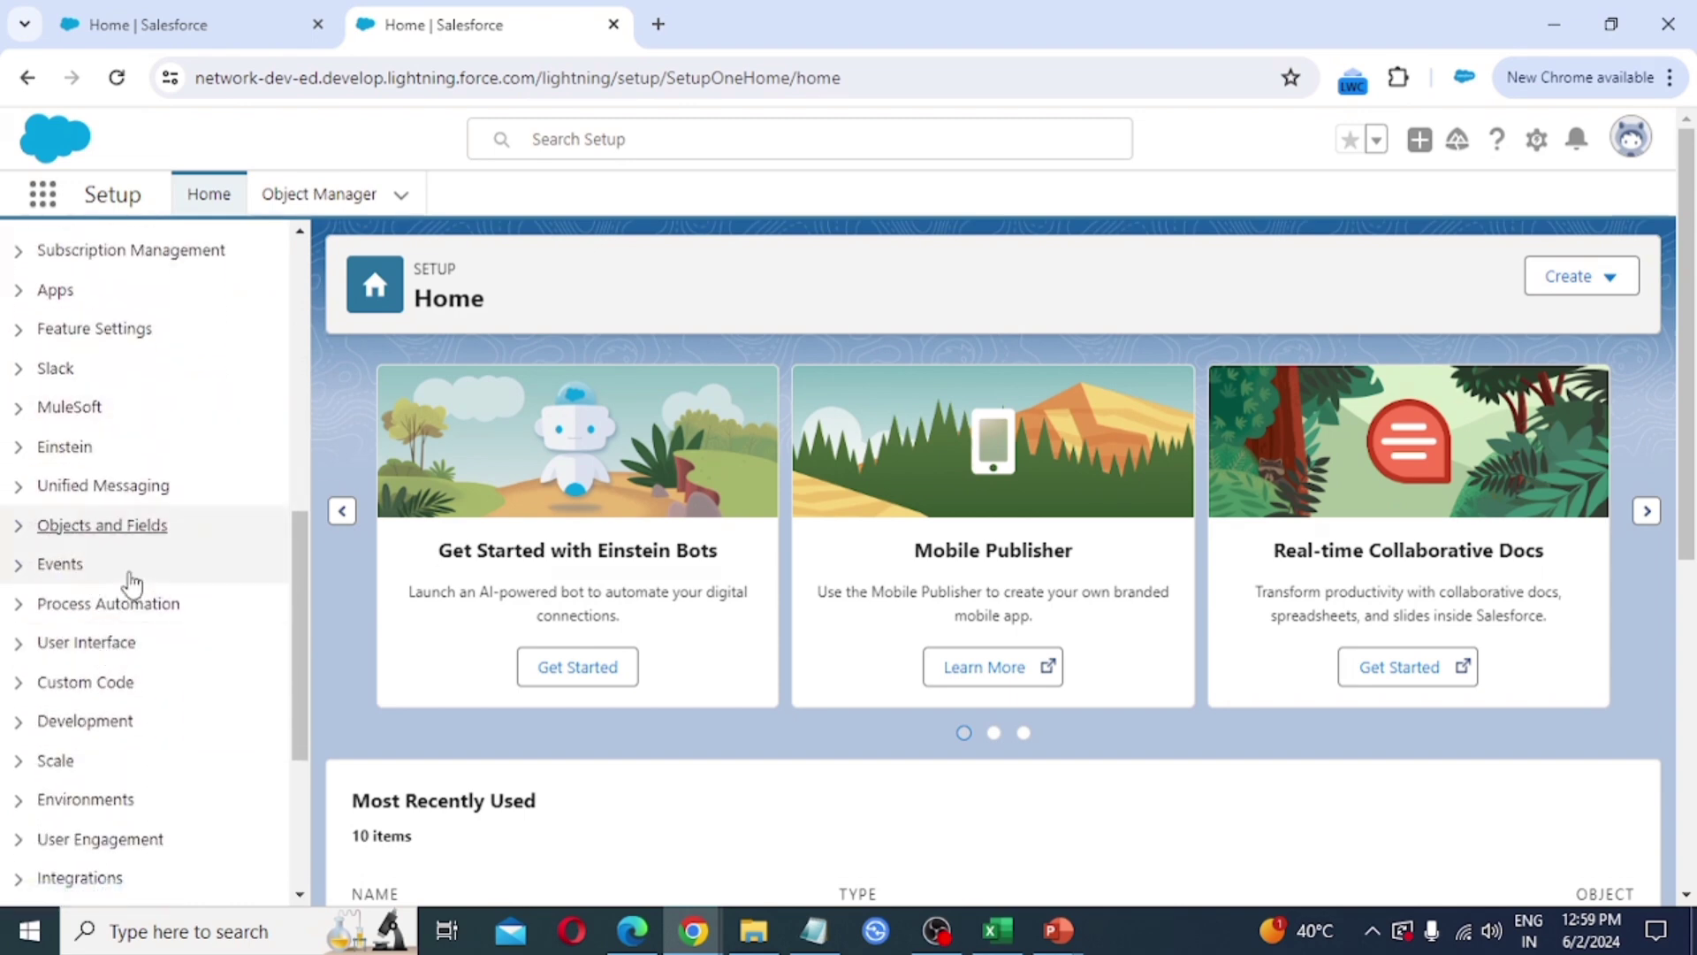
{"action": "left_click", "coordinate": [19, 525]}
{"action": "left_click", "coordinate": [97, 570]}
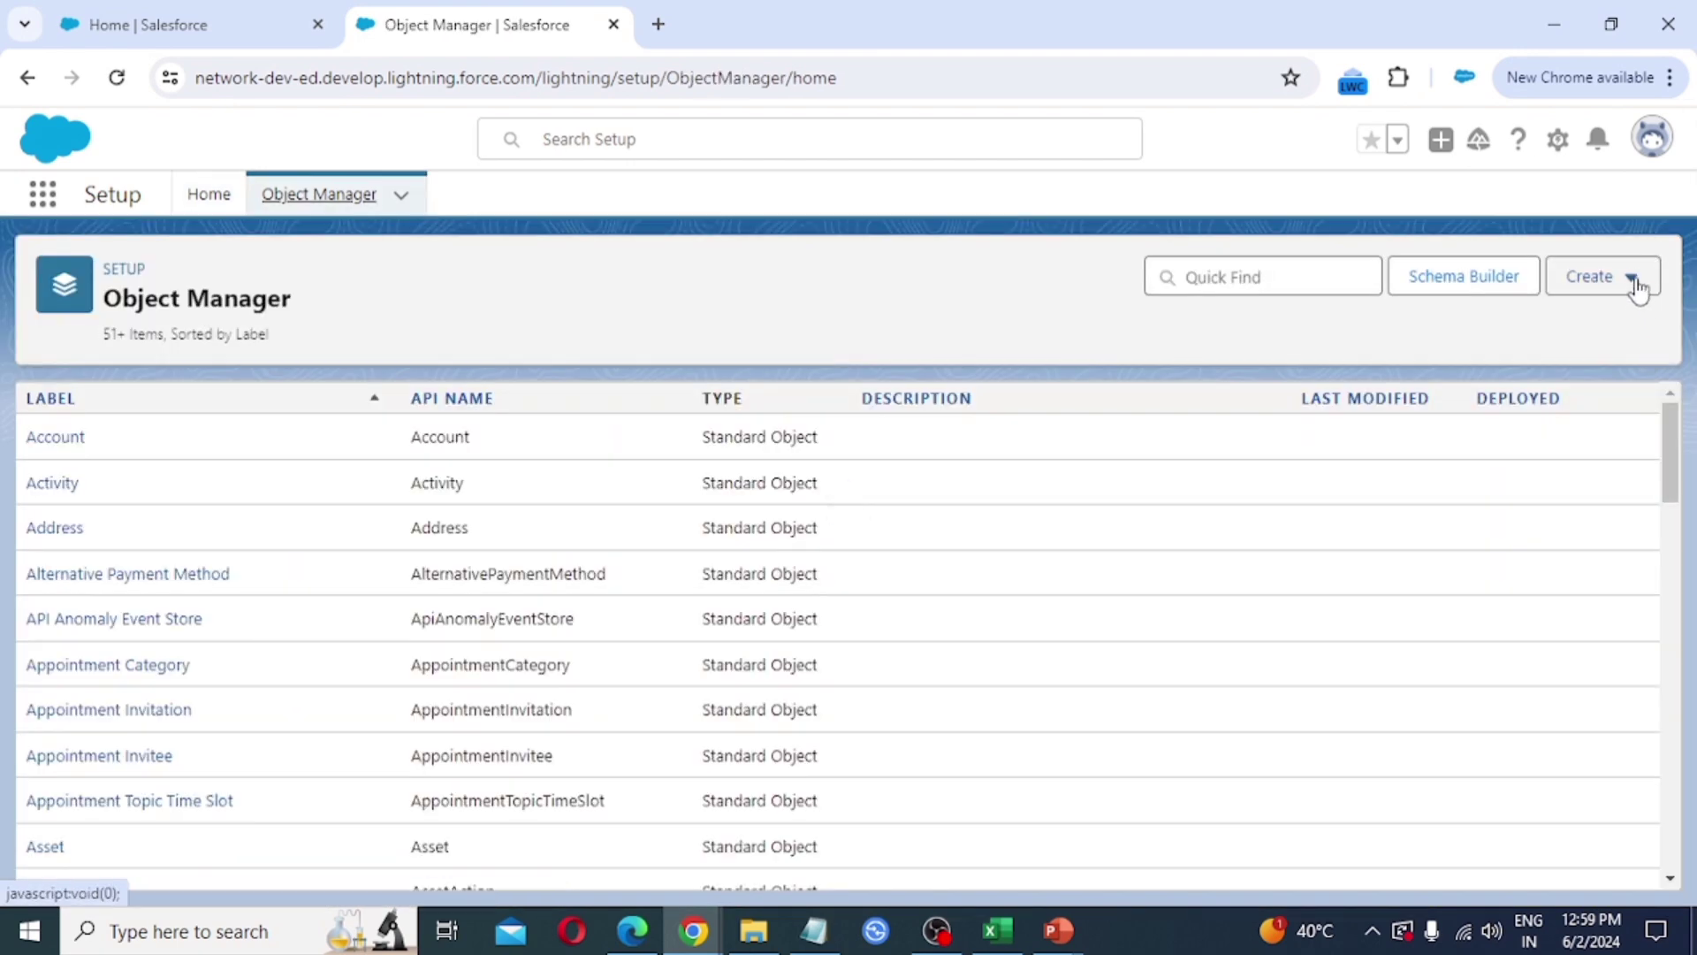
- Start a custom object labelled Student, plural Students, with Auto Number record name Student Number, display format SID-{000} and starting number 1
{"action": "left_click", "coordinate": [1635, 281]}
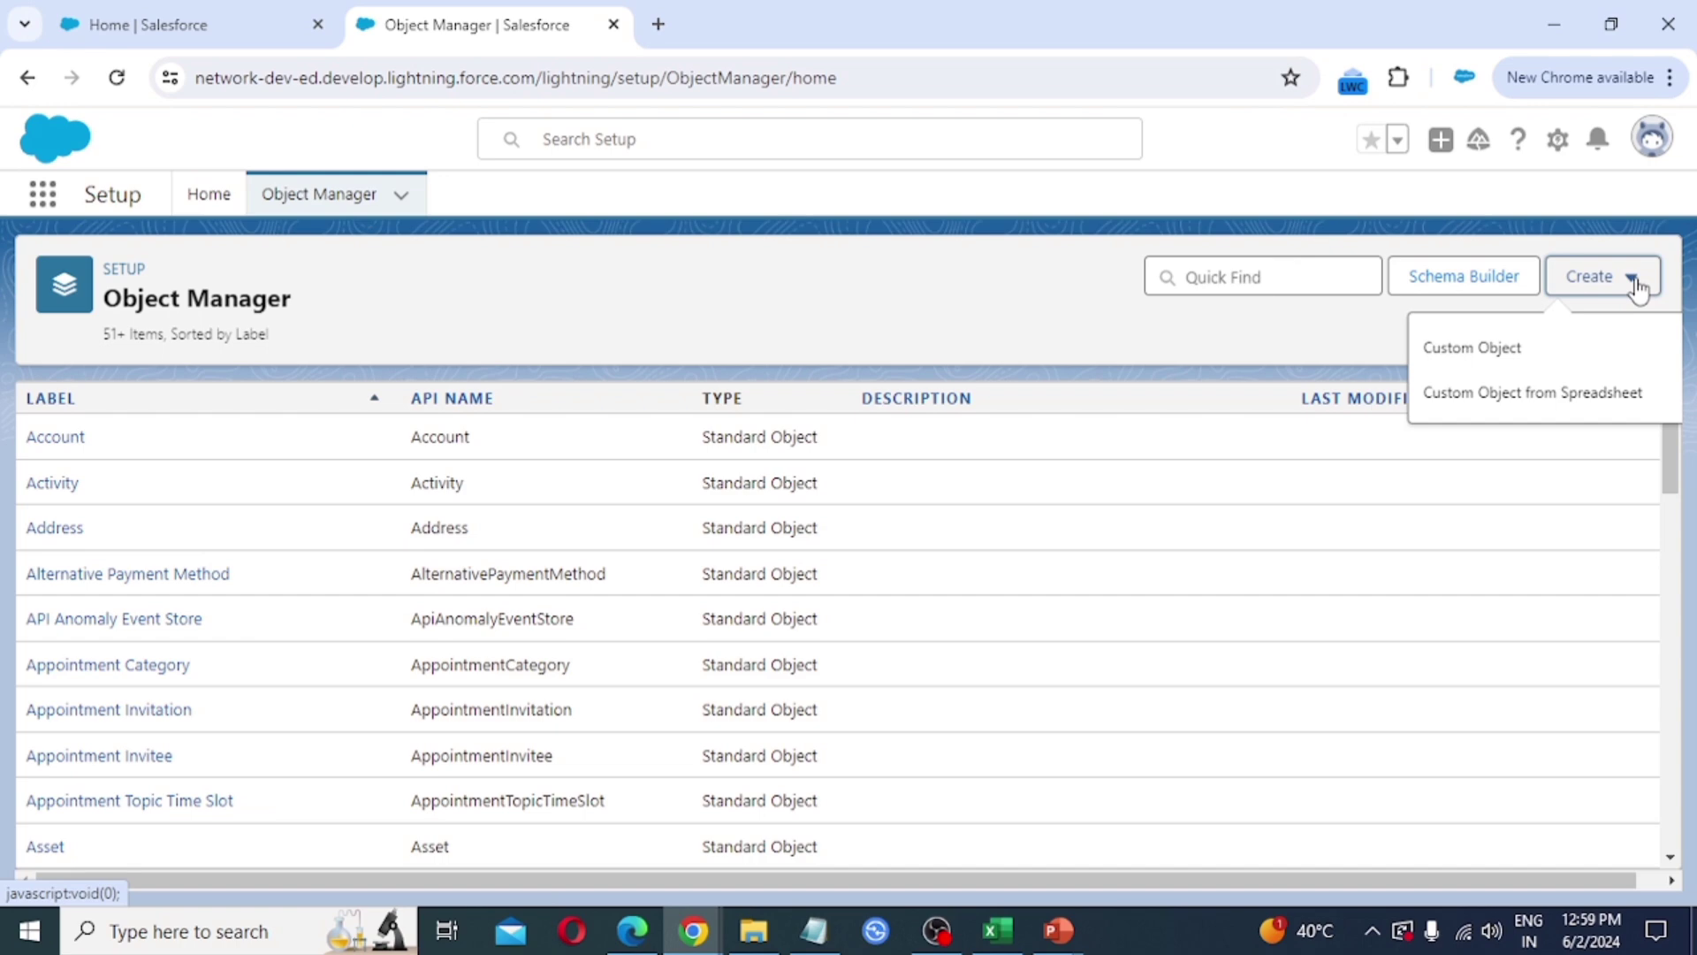
{"action": "left_click", "coordinate": [1483, 354]}
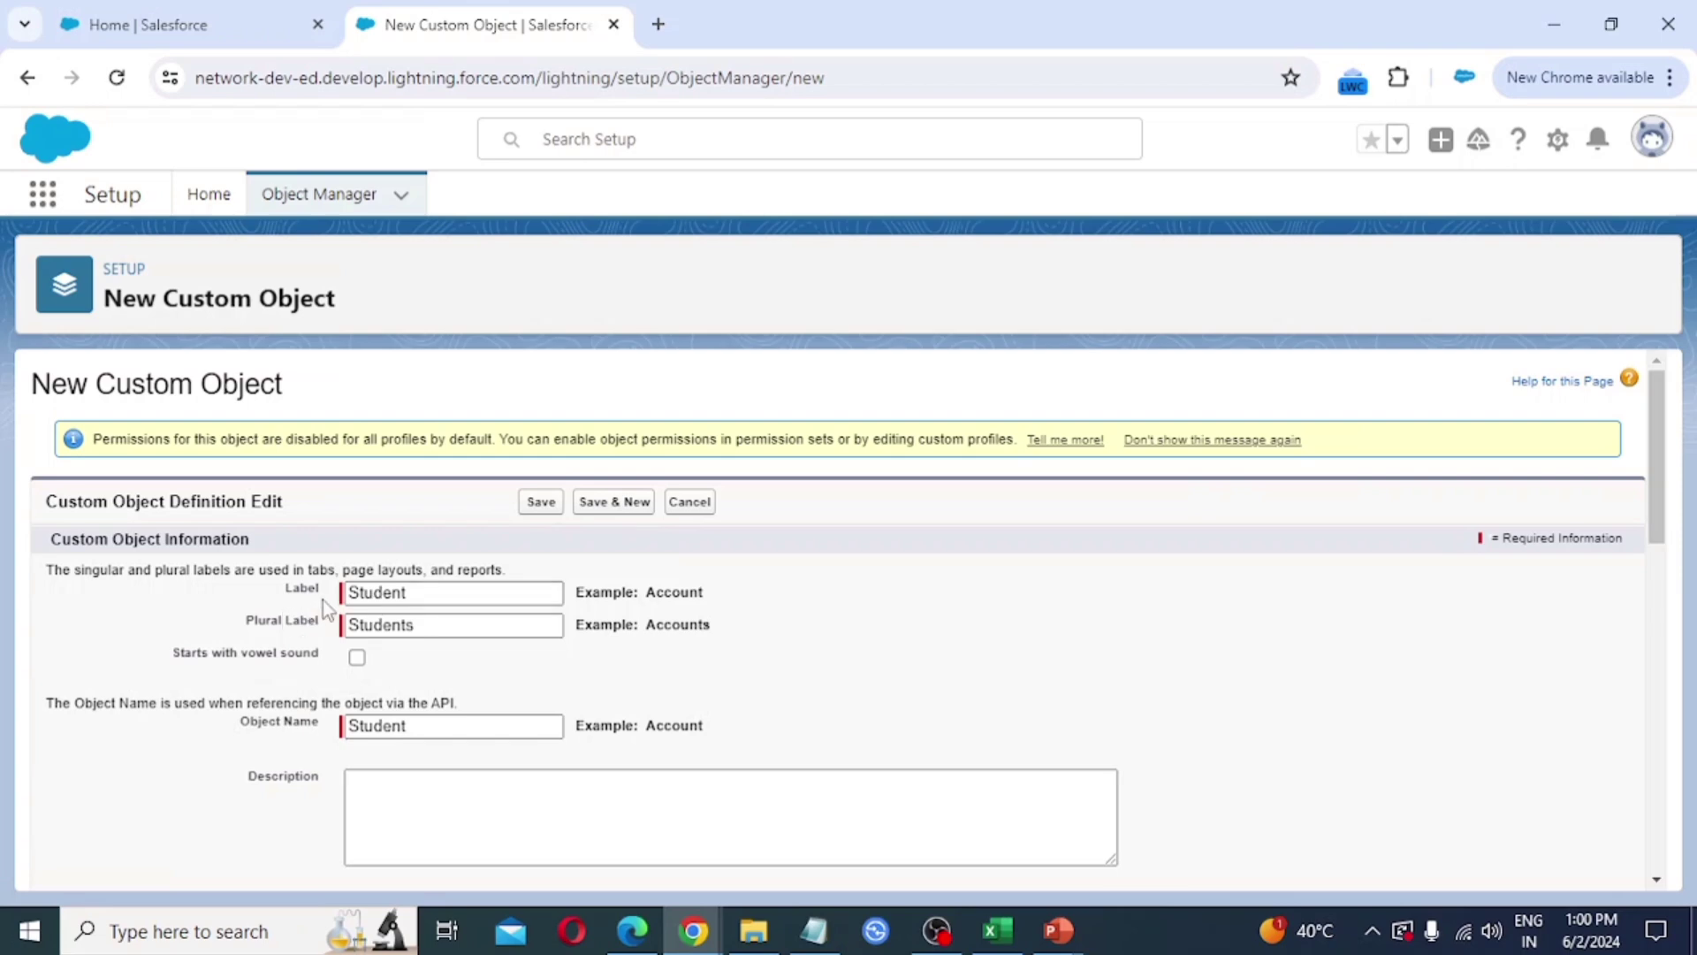
{"action": "left_click", "coordinate": [403, 635]}
{"action": "scroll", "coordinate": [418, 627], "scroll_direction": "down", "scroll_amount": 1}
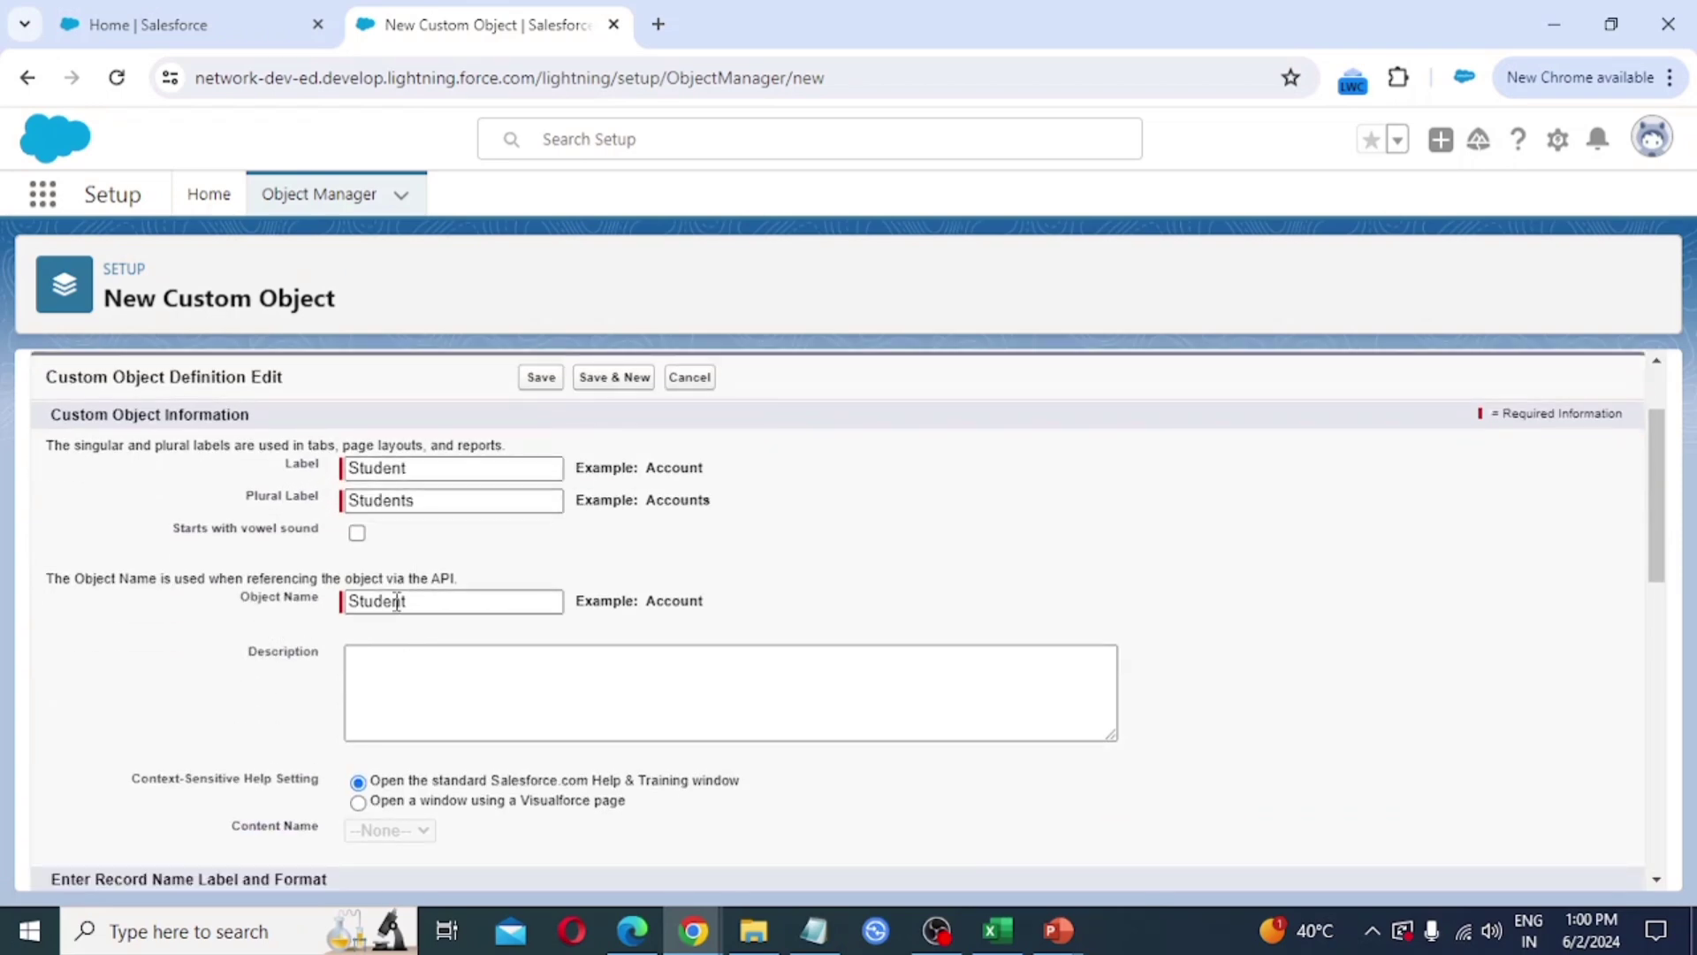
{"action": "scroll", "coordinate": [451, 609], "scroll_direction": "down", "scroll_amount": 2}
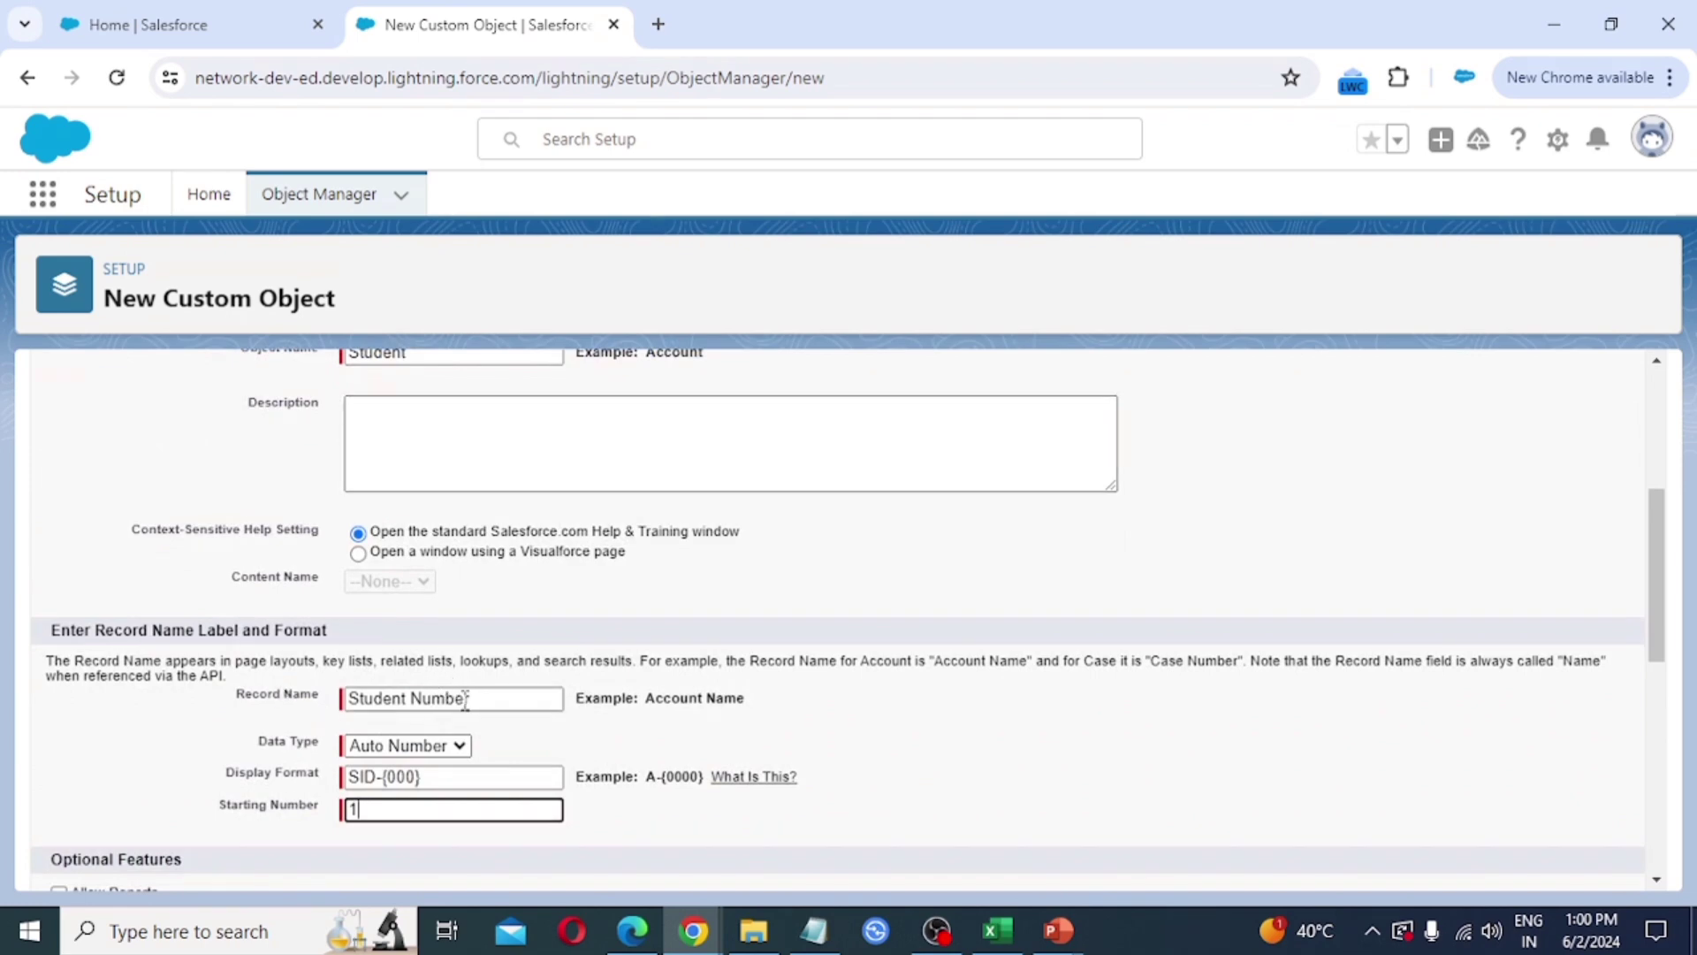
{"action": "scroll", "coordinate": [314, 765], "scroll_direction": "down", "scroll_amount": 1}
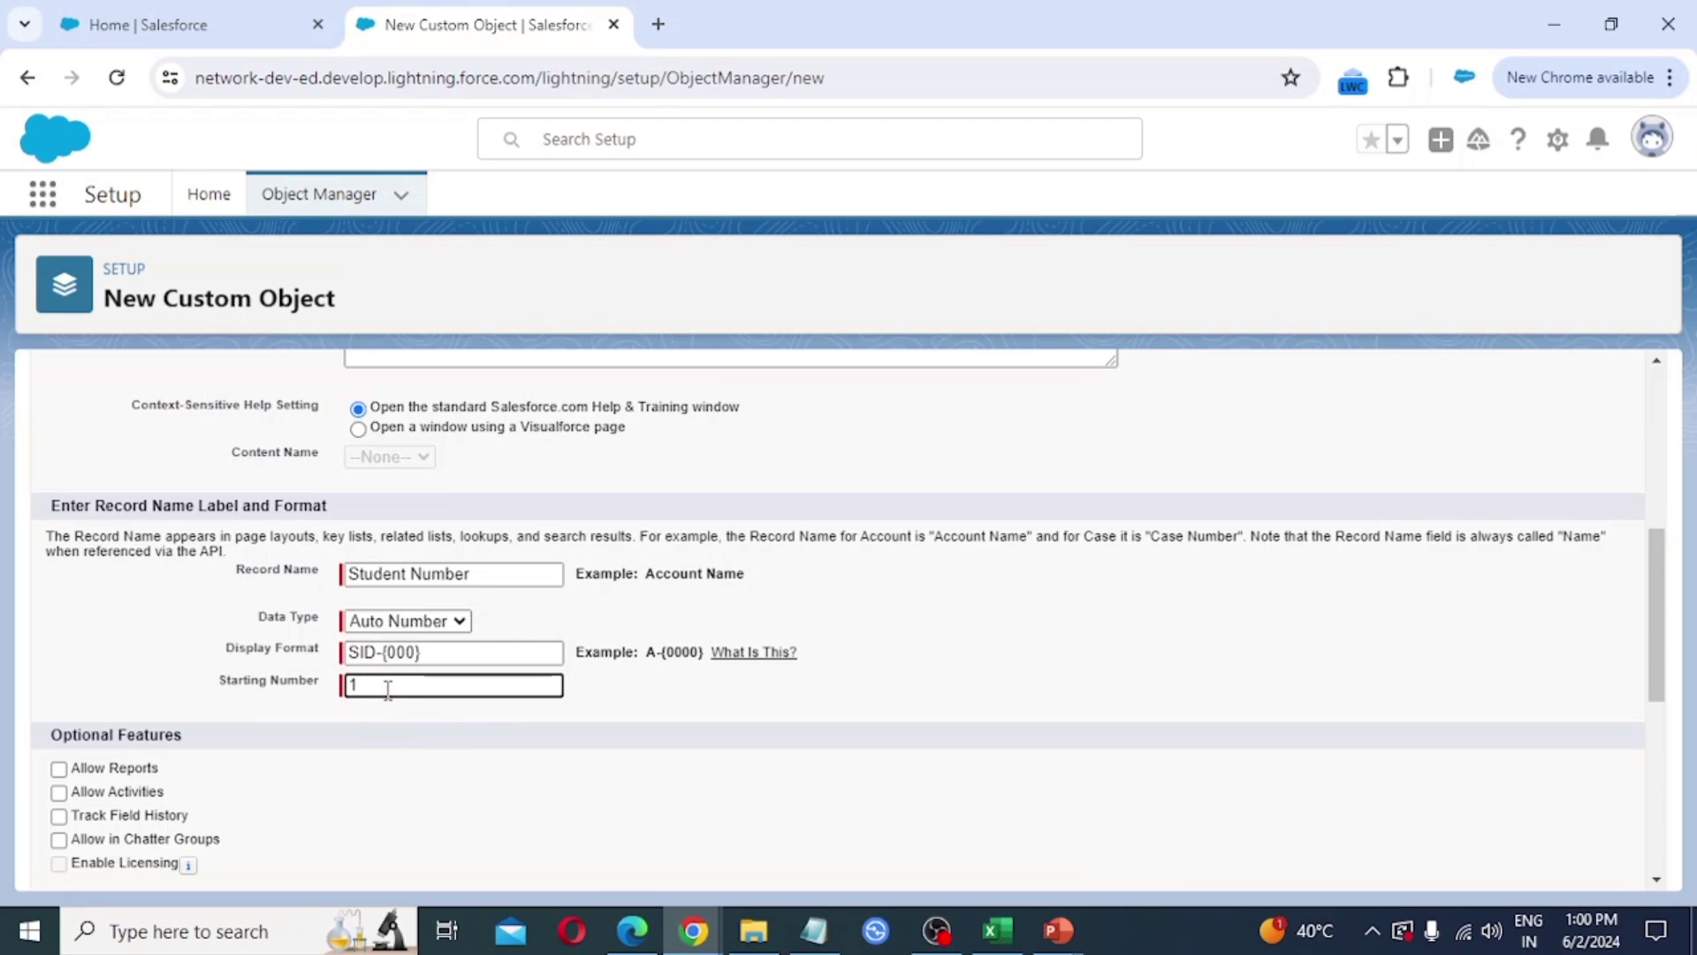
- Enable Allow Reports, Allow Activities, Track Field History and Allow in Chatter Groups for the Student object
{"action": "scroll", "coordinate": [386, 690], "scroll_direction": "down", "scroll_amount": 2}
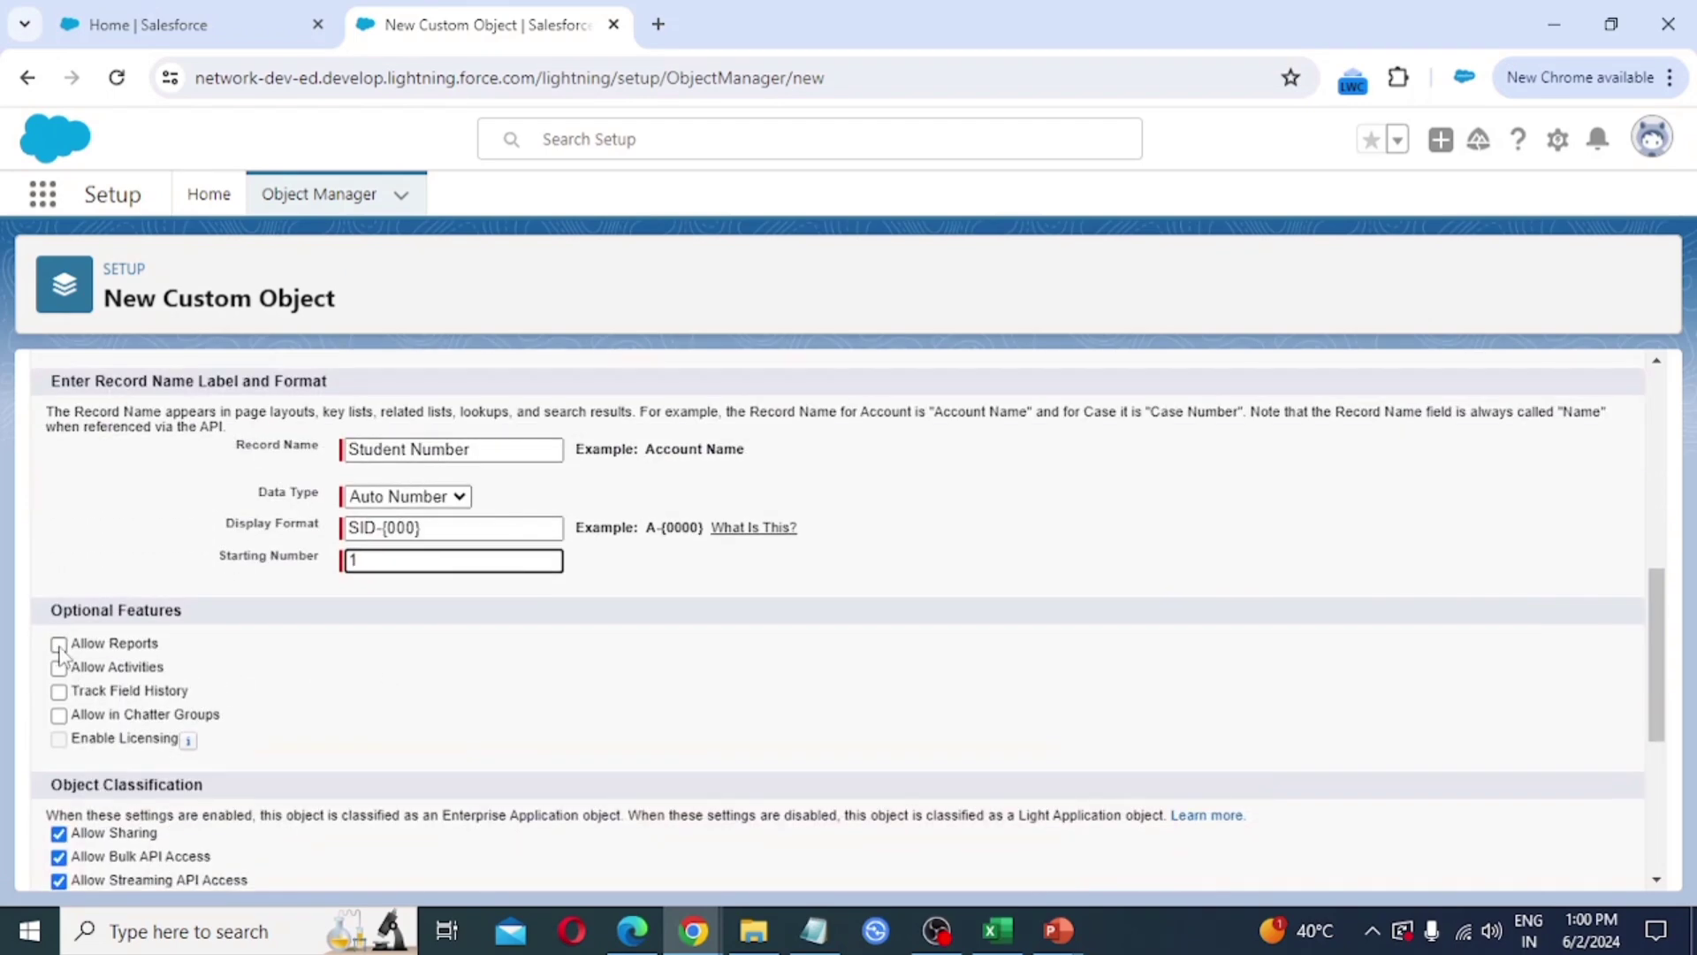
{"action": "left_click", "coordinate": [59, 646]}
{"action": "left_click", "coordinate": [58, 668]}
{"action": "left_click", "coordinate": [58, 691]}
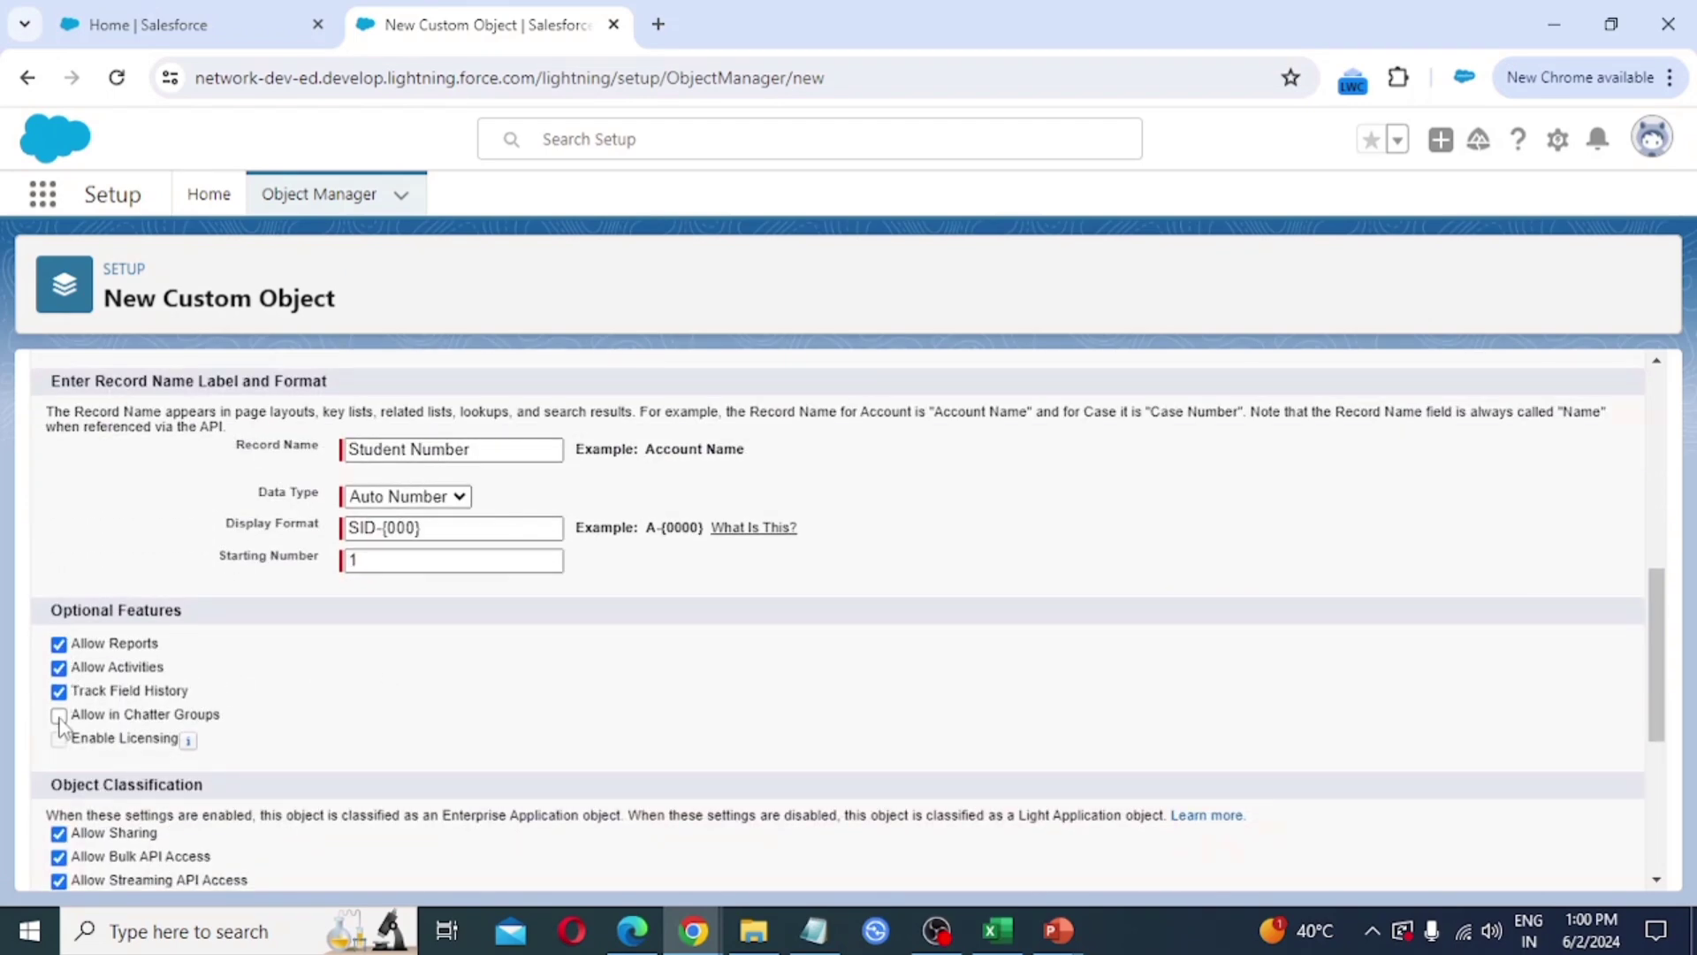
{"action": "left_click", "coordinate": [59, 714]}
- Enable Allow Search, the Notes and Attachments related list and the New Custom Tab Wizard launch, and save the Student object
{"action": "scroll", "coordinate": [187, 756], "scroll_direction": "down", "scroll_amount": 5}
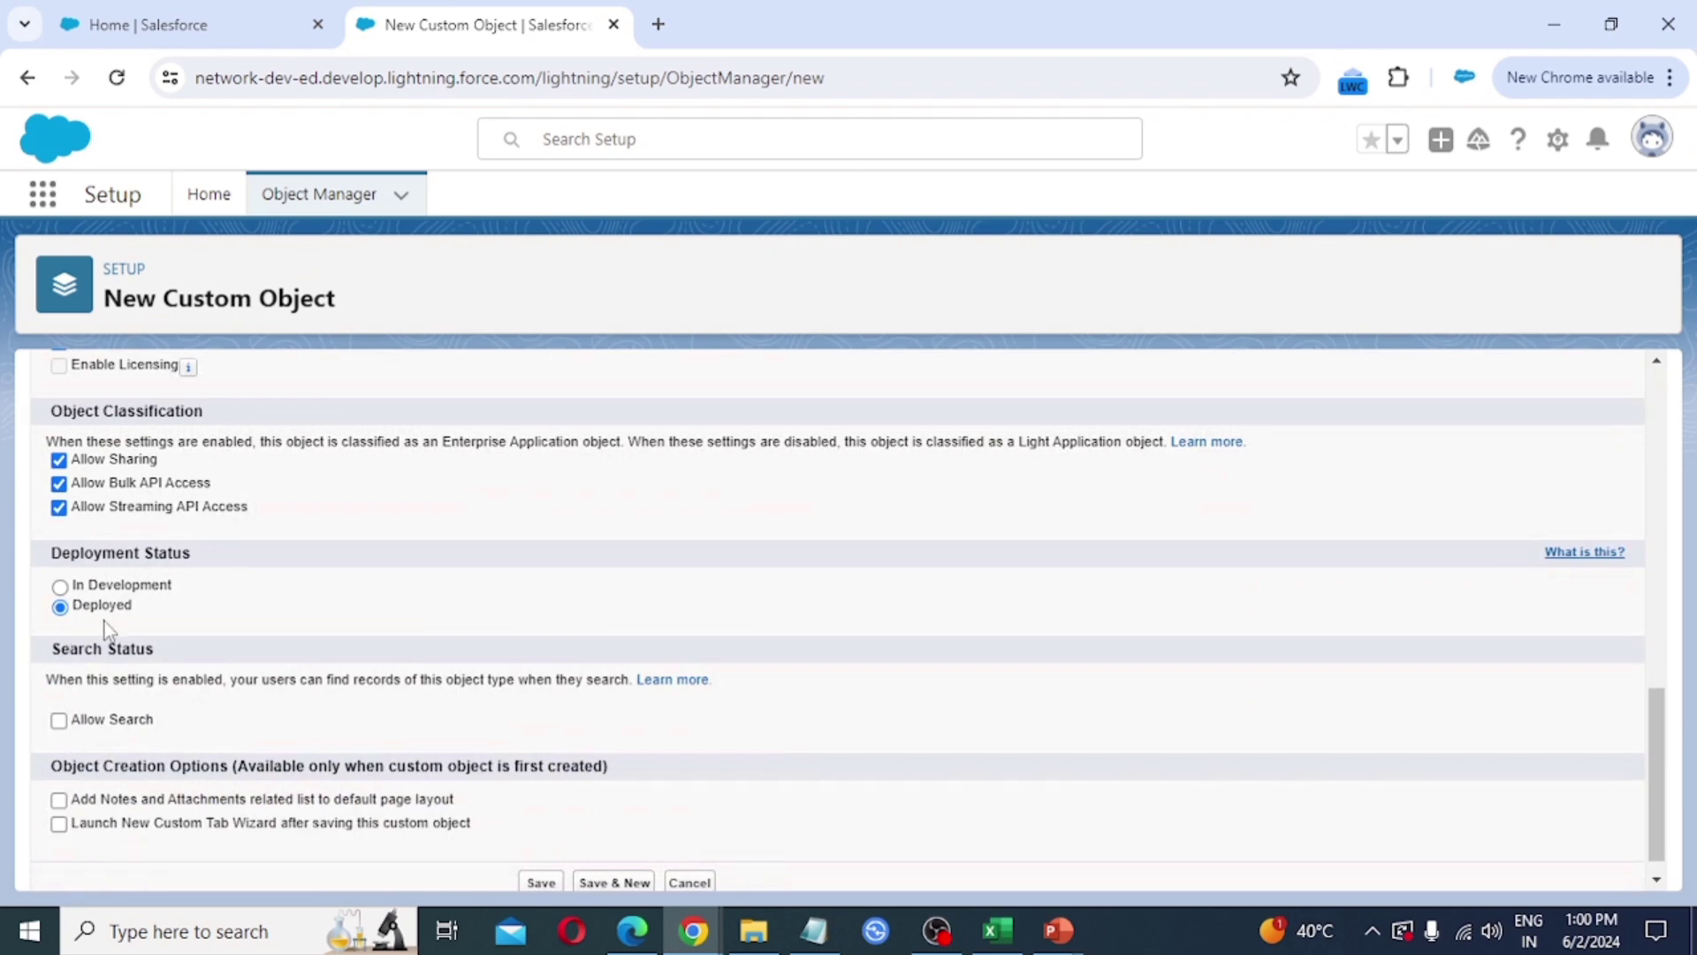
{"action": "scroll", "coordinate": [62, 730], "scroll_direction": "down", "scroll_amount": 1}
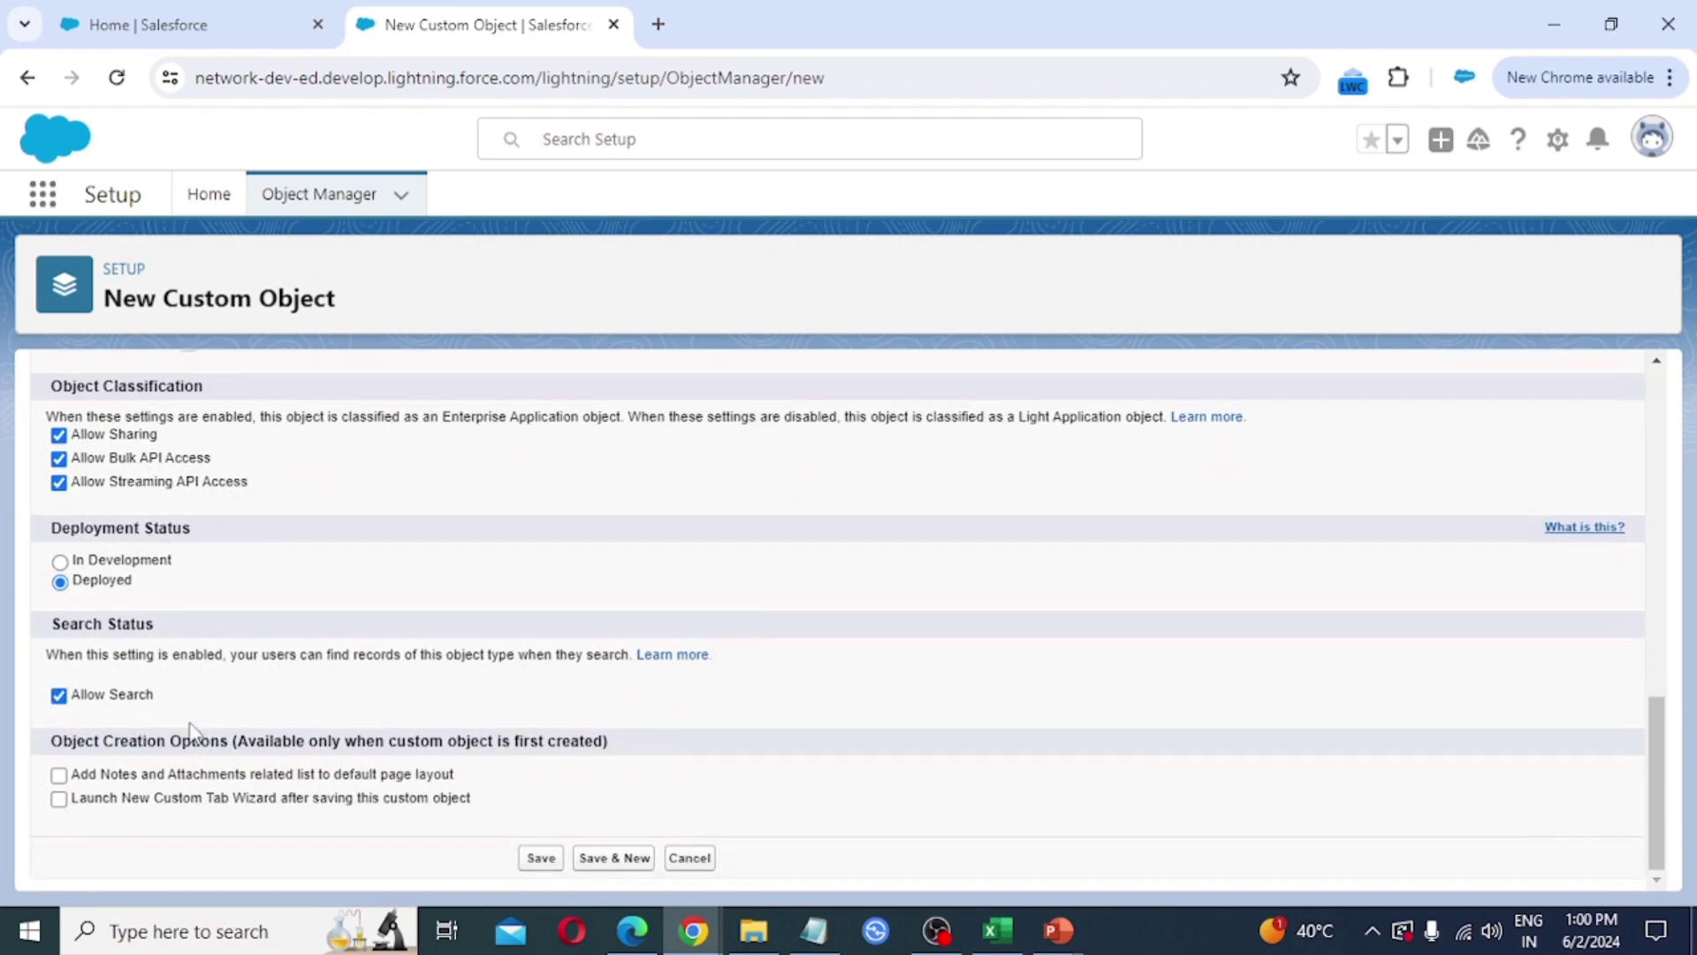
{"action": "left_click", "coordinate": [58, 775]}
{"action": "left_click", "coordinate": [59, 800]}
{"action": "left_click", "coordinate": [541, 858]}
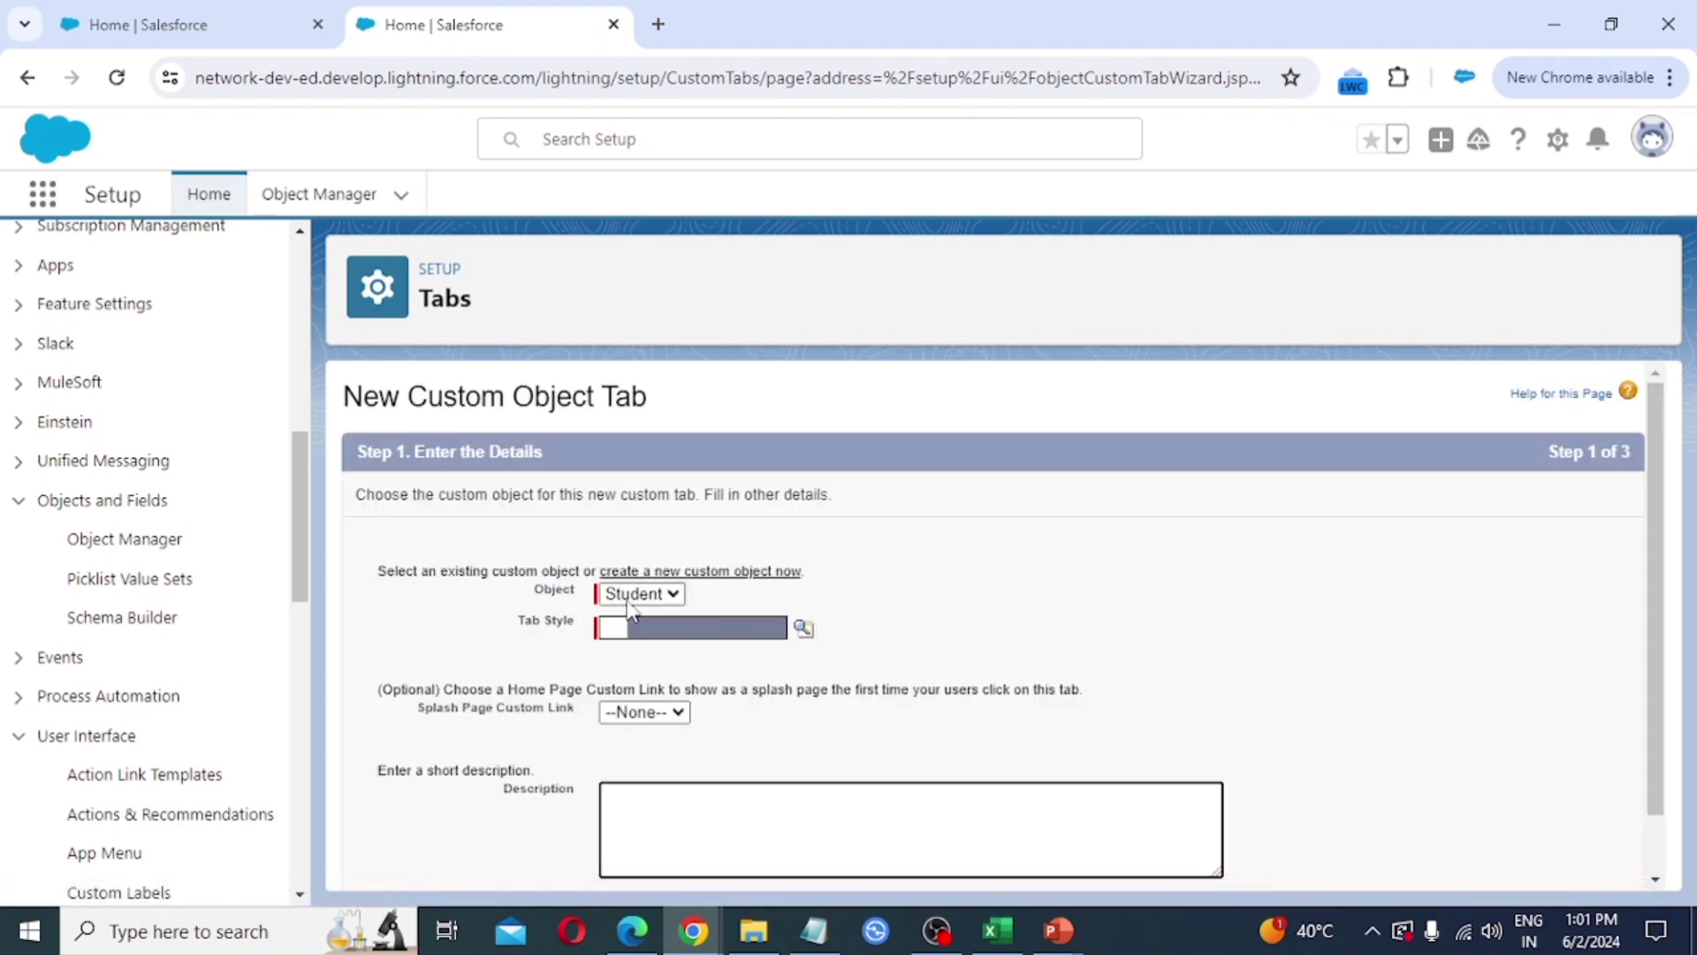
- Choose the Diamond tab style for the Student object's tab and continue to the custom app assignment
{"action": "left_click", "coordinate": [803, 628]}
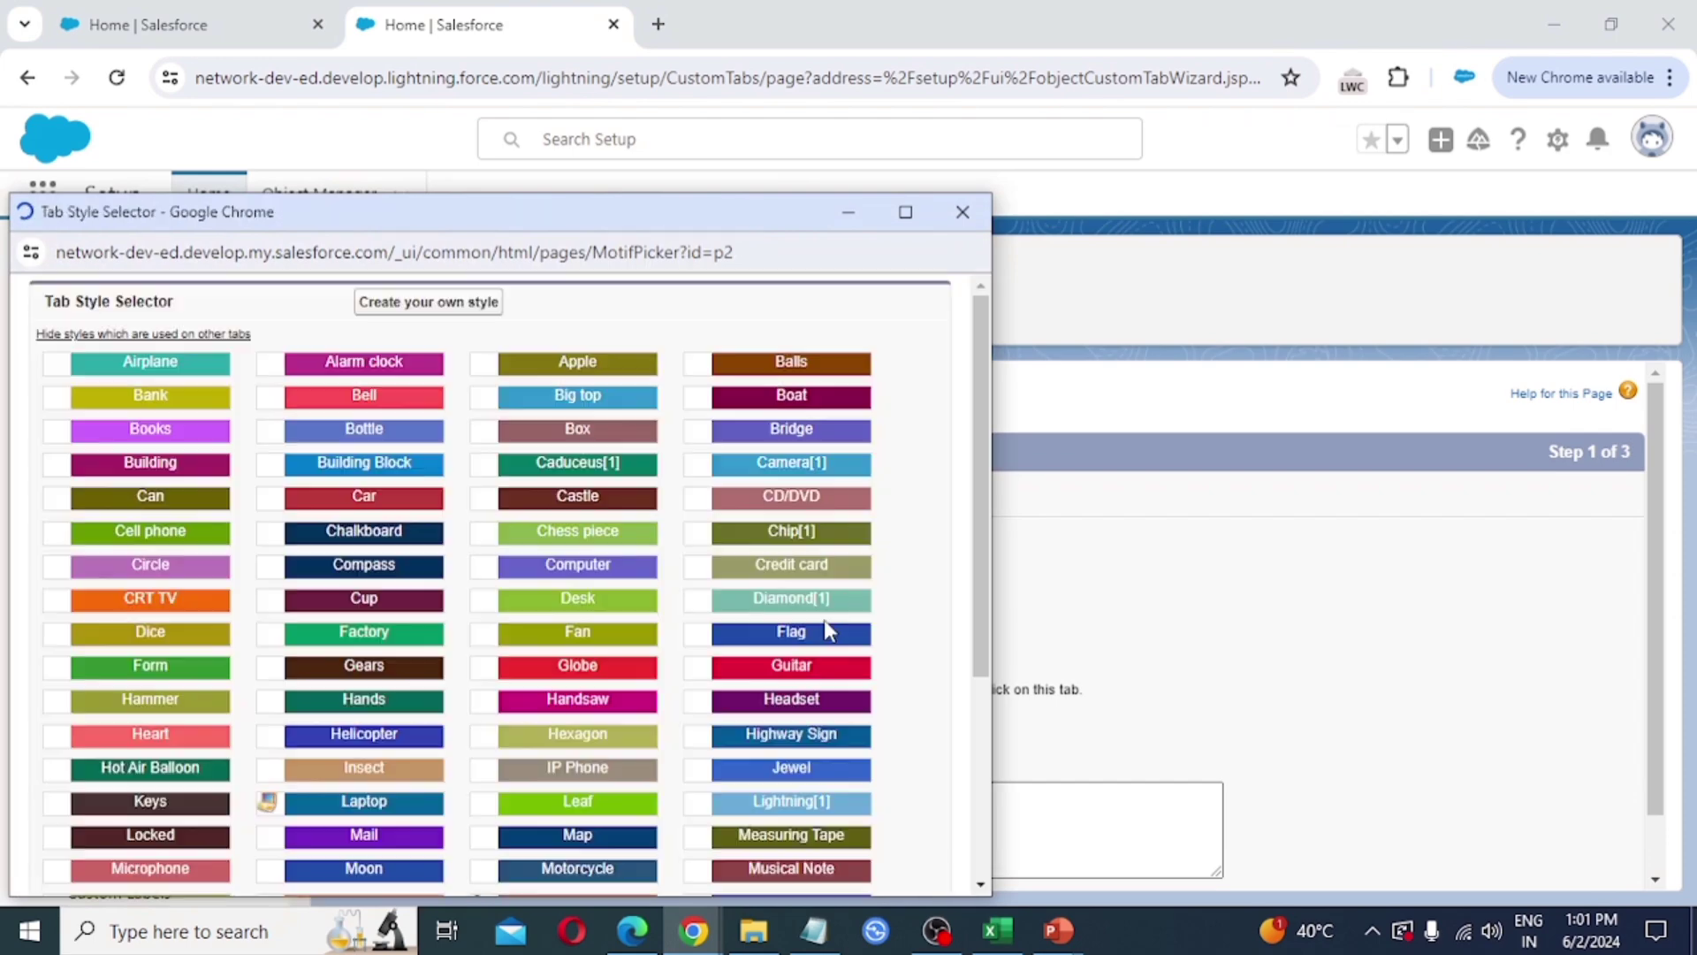
{"action": "left_click", "coordinate": [814, 601]}
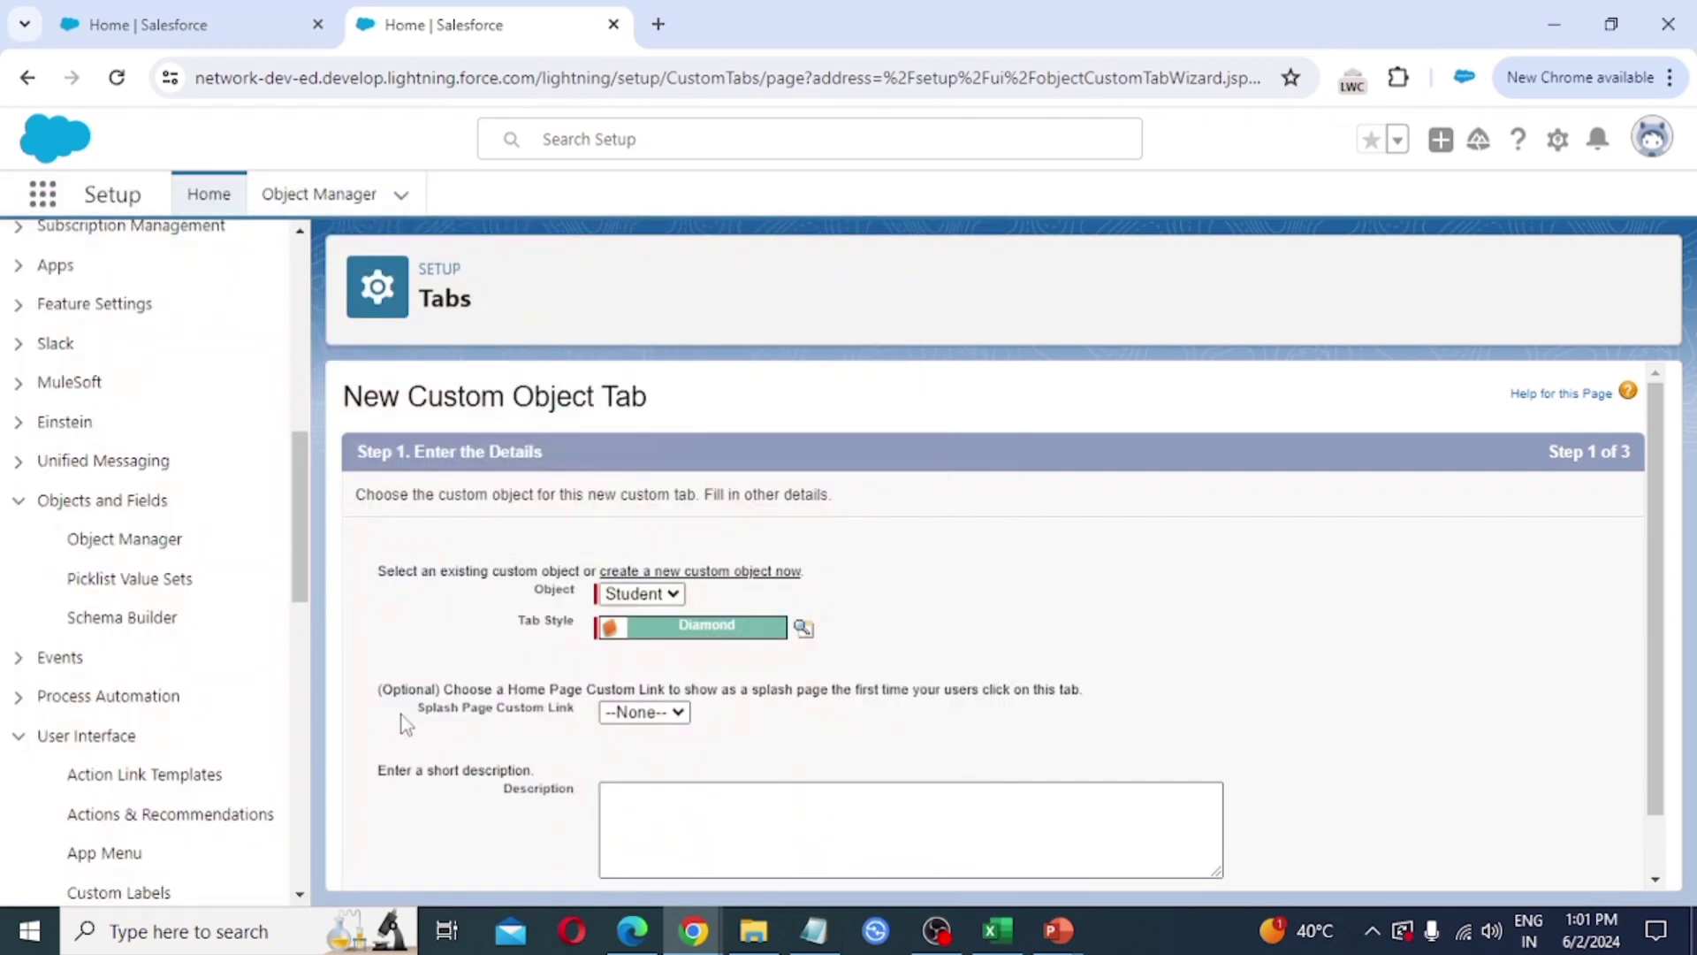
{"action": "scroll", "coordinate": [1047, 689], "scroll_direction": "down", "scroll_amount": 1}
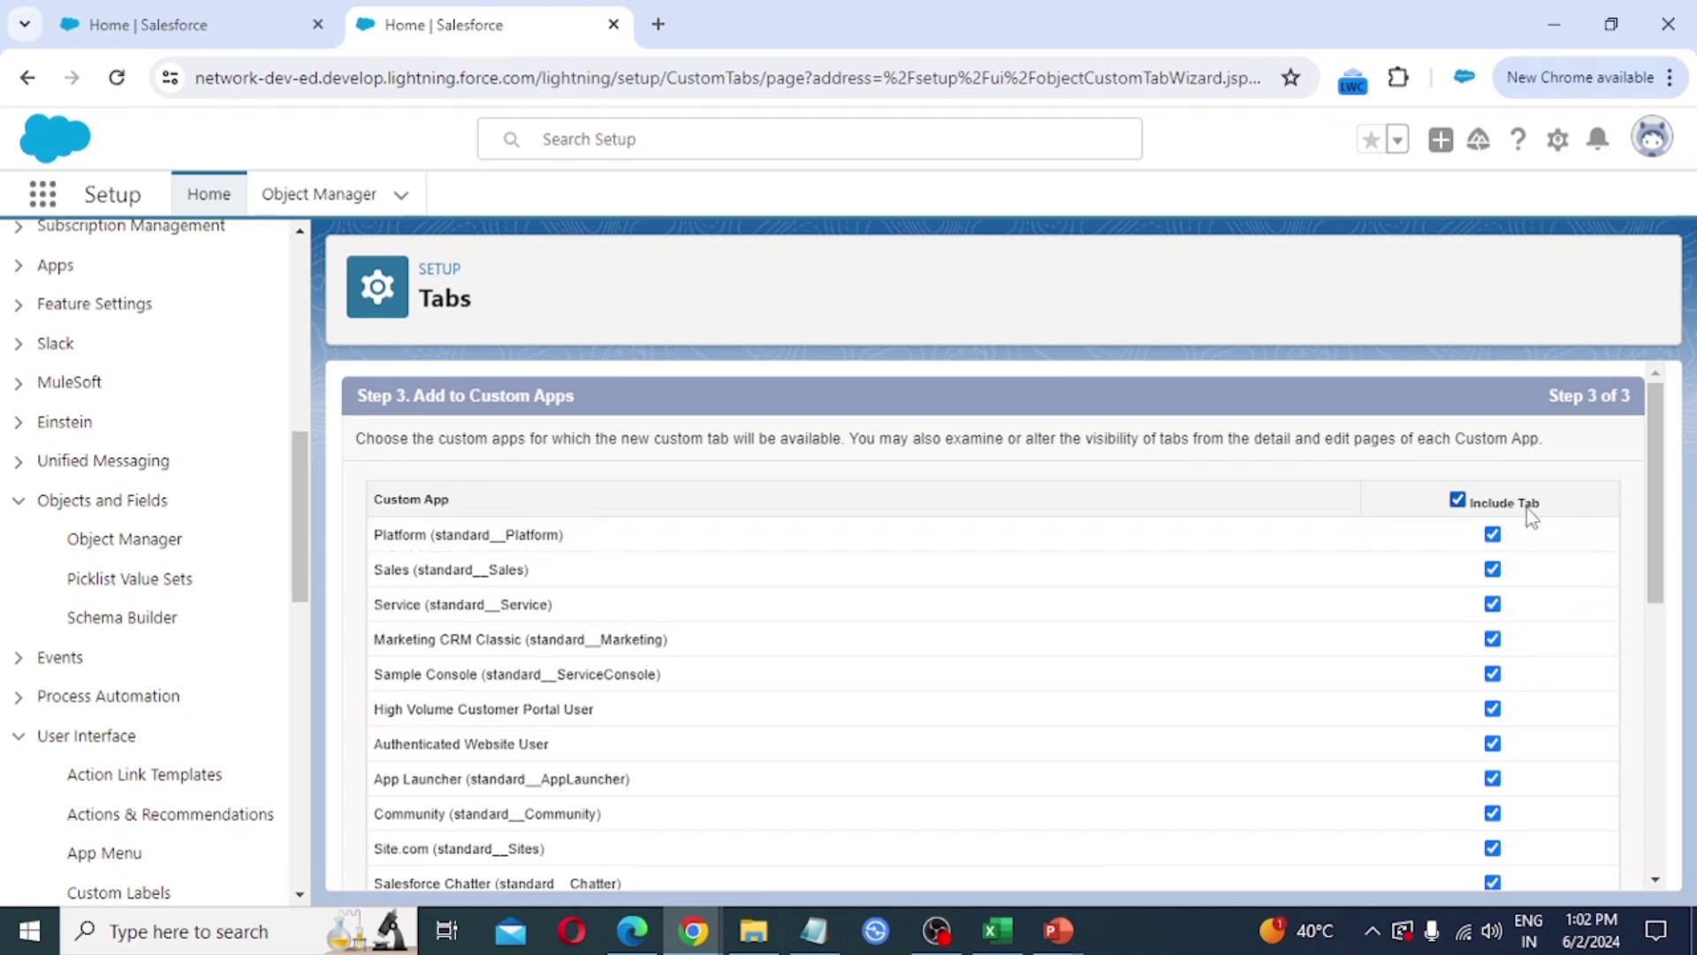
- Include the Student tab only in the EMS custom app and save the tab
{"action": "left_click", "coordinate": [1457, 500]}
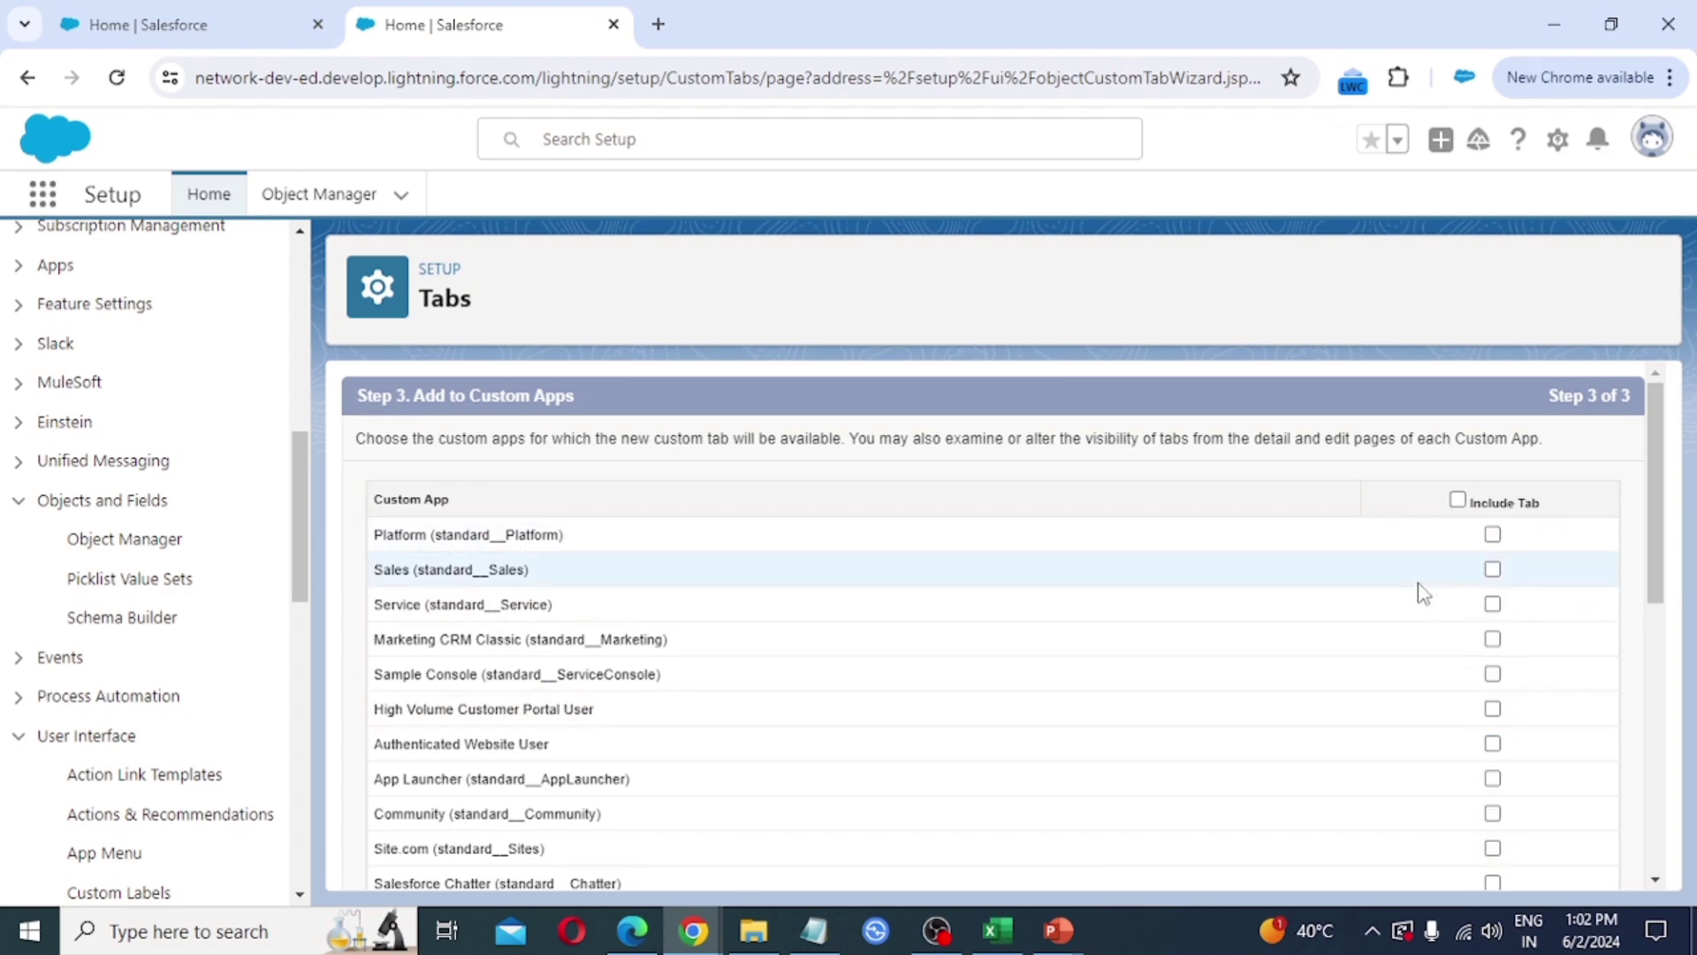
{"action": "scroll", "coordinate": [1420, 586], "scroll_direction": "down", "scroll_amount": 7}
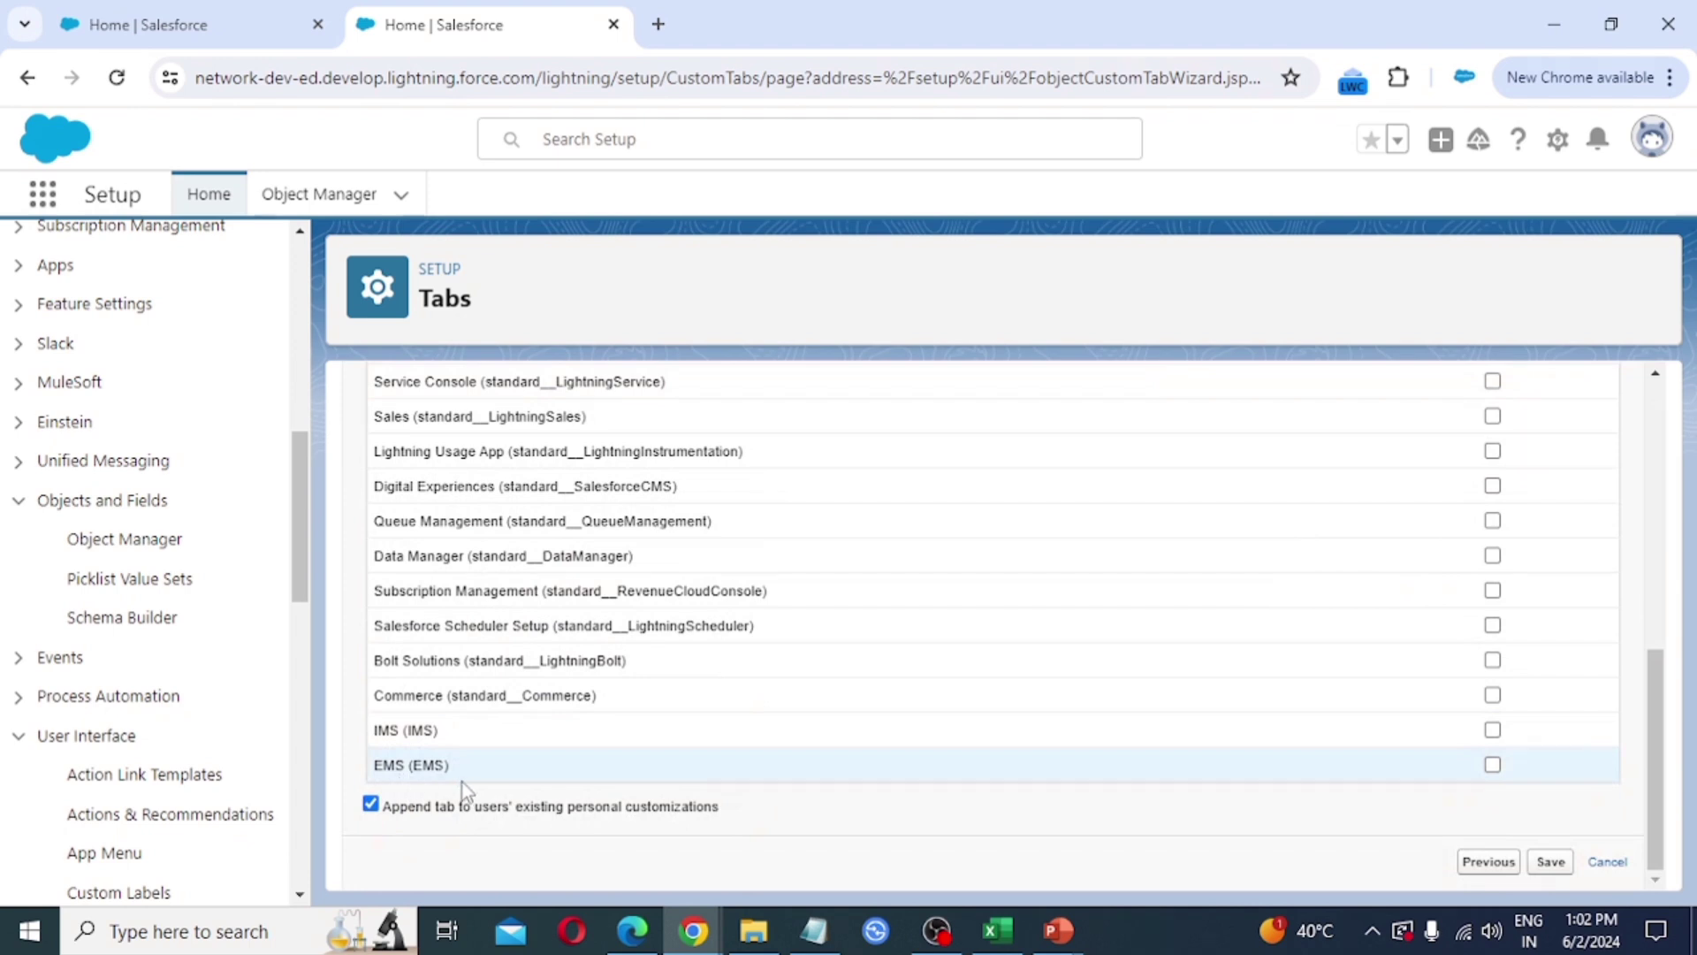
{"action": "left_click", "coordinate": [1493, 765]}
{"action": "left_click", "coordinate": [1551, 861]}
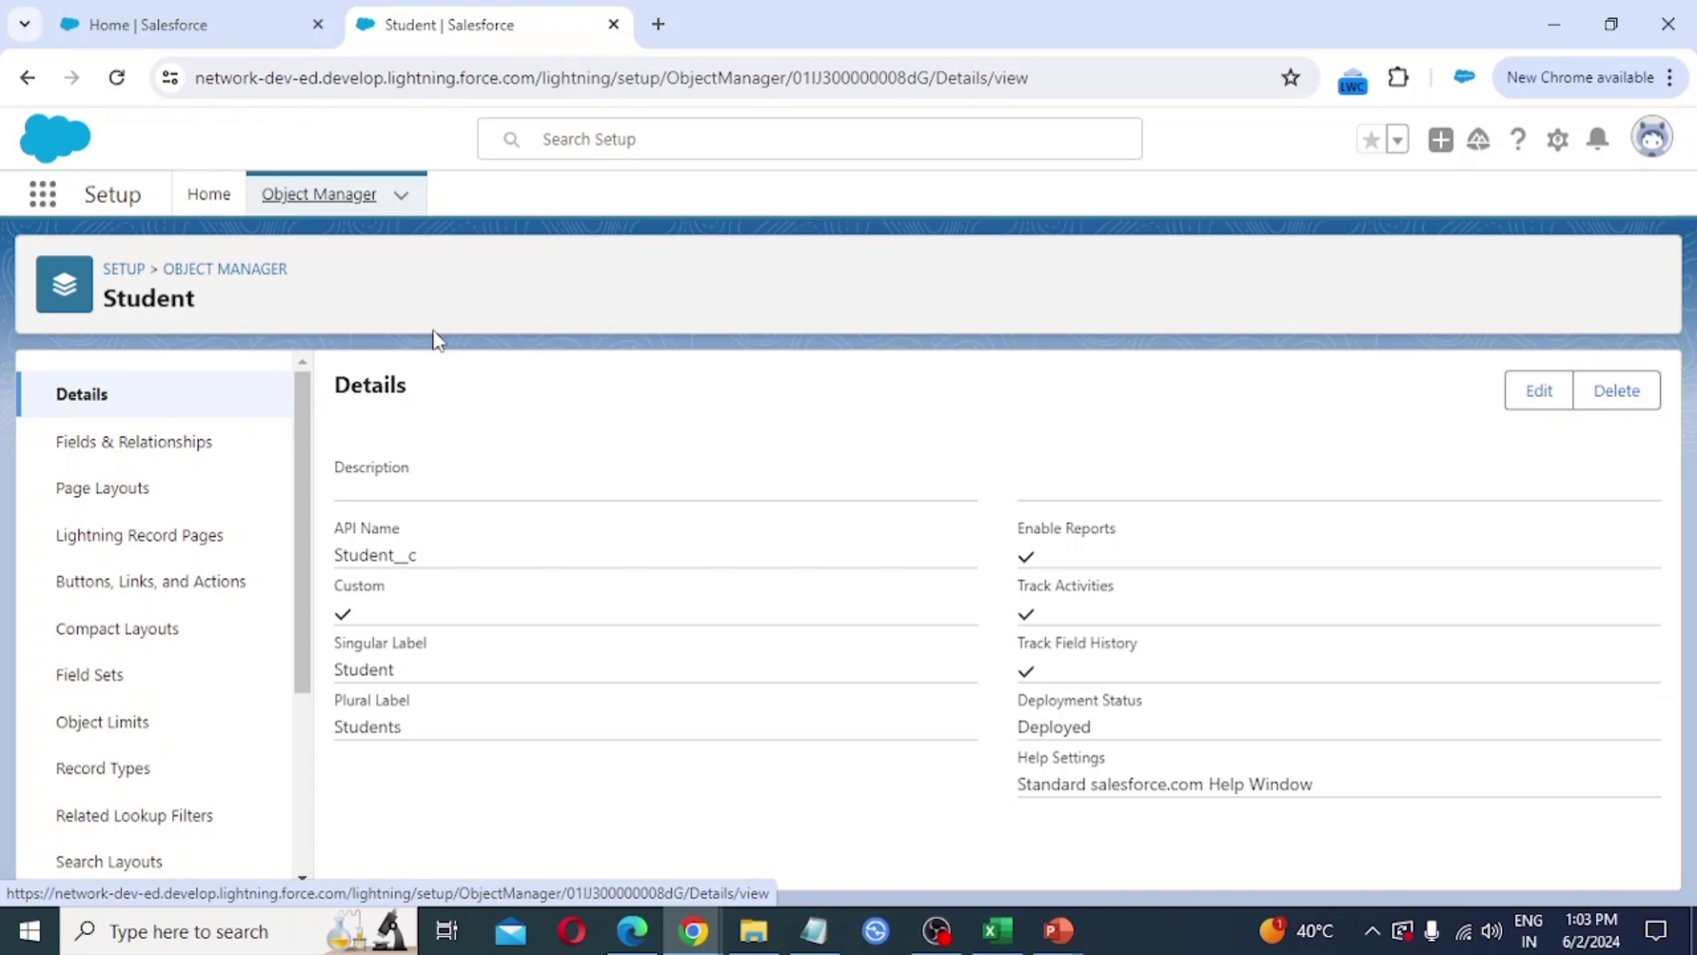
- Open the Object Manager in a separate browser tab and display the standard Account object's details
{"action": "left_click", "coordinate": [354, 203], "text": "ctrl"}
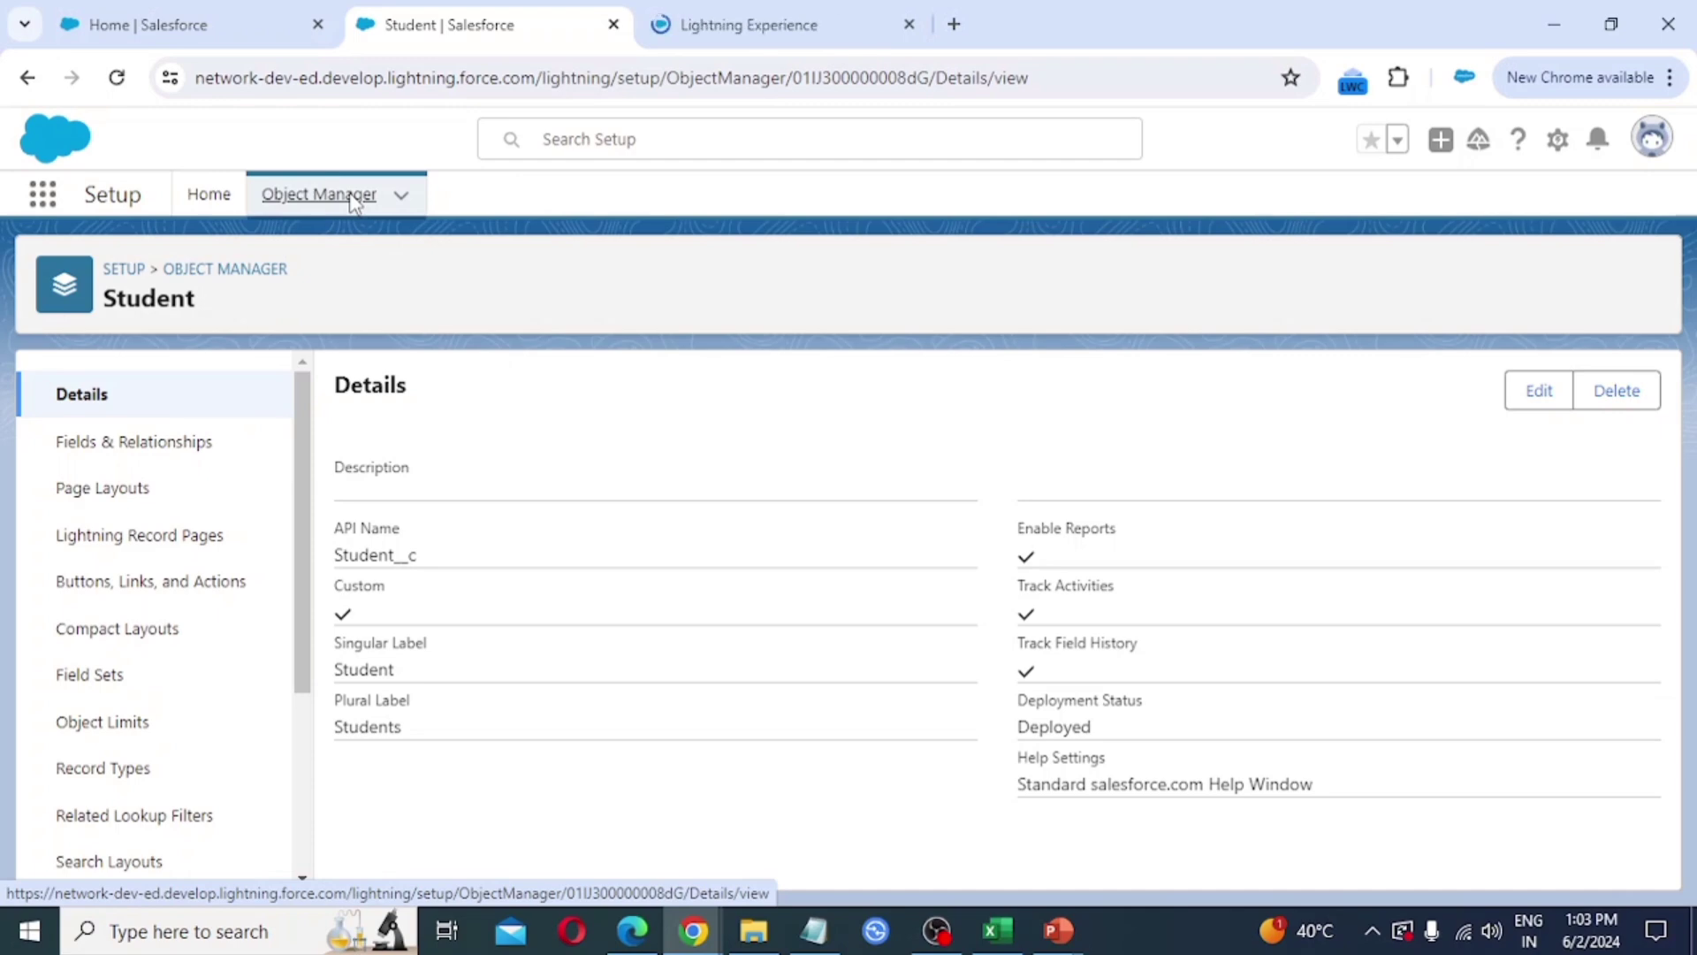
{"action": "left_click", "coordinate": [787, 21]}
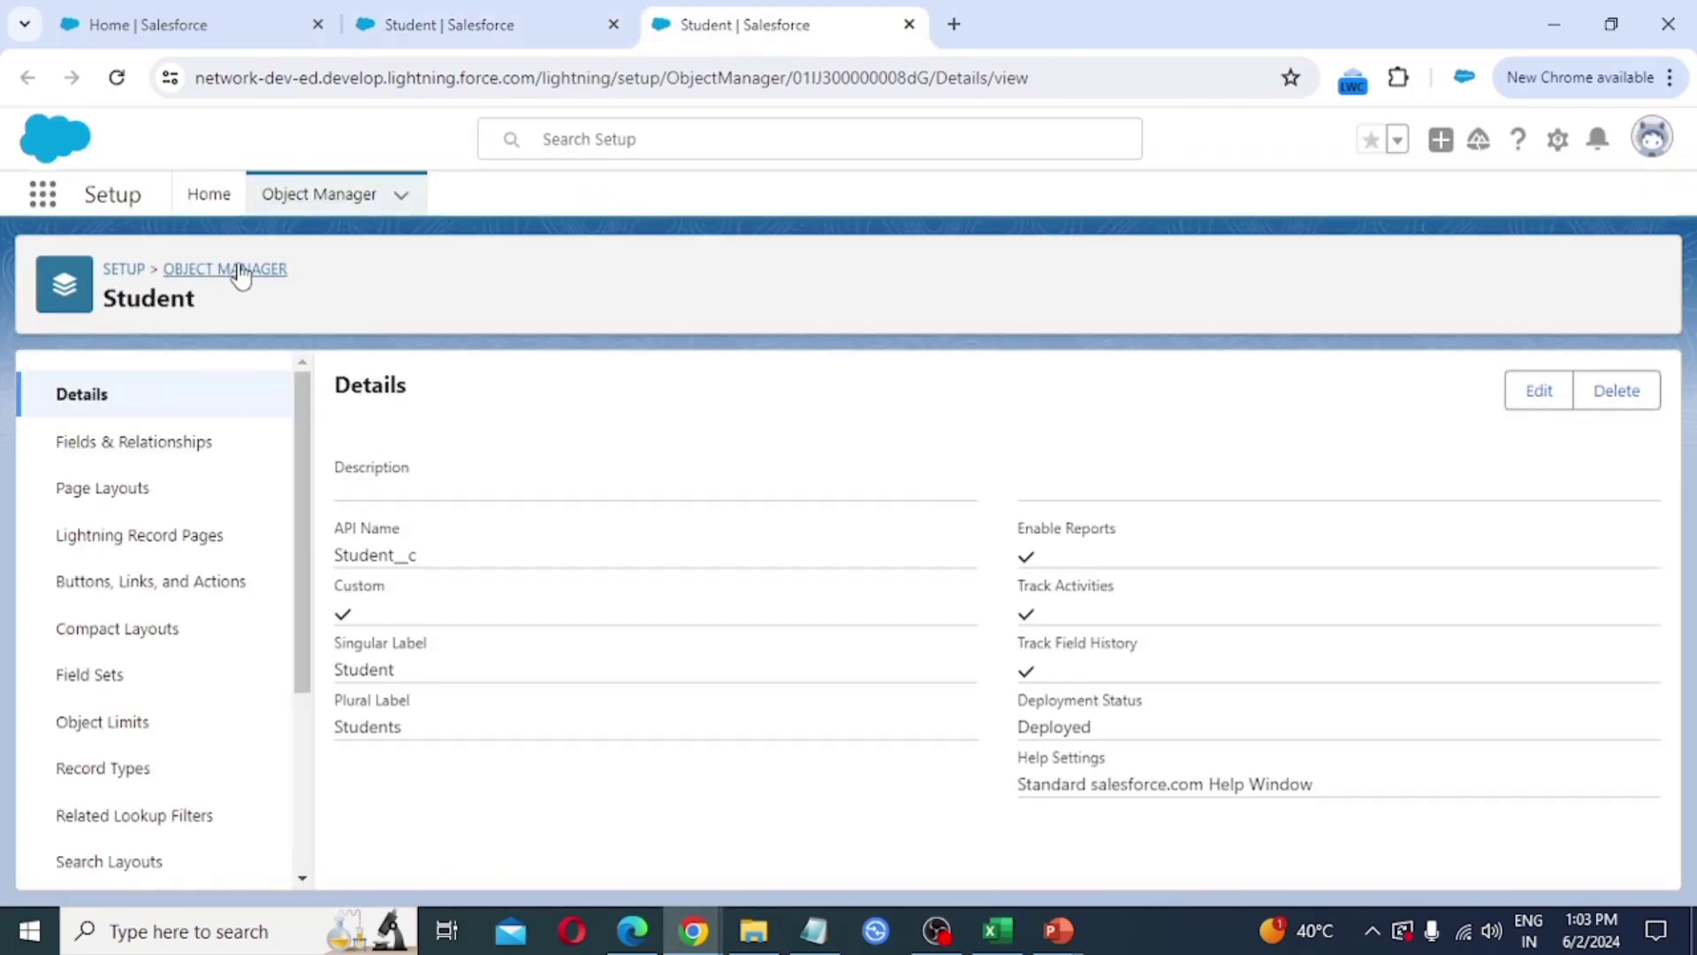
{"action": "left_click", "coordinate": [311, 197]}
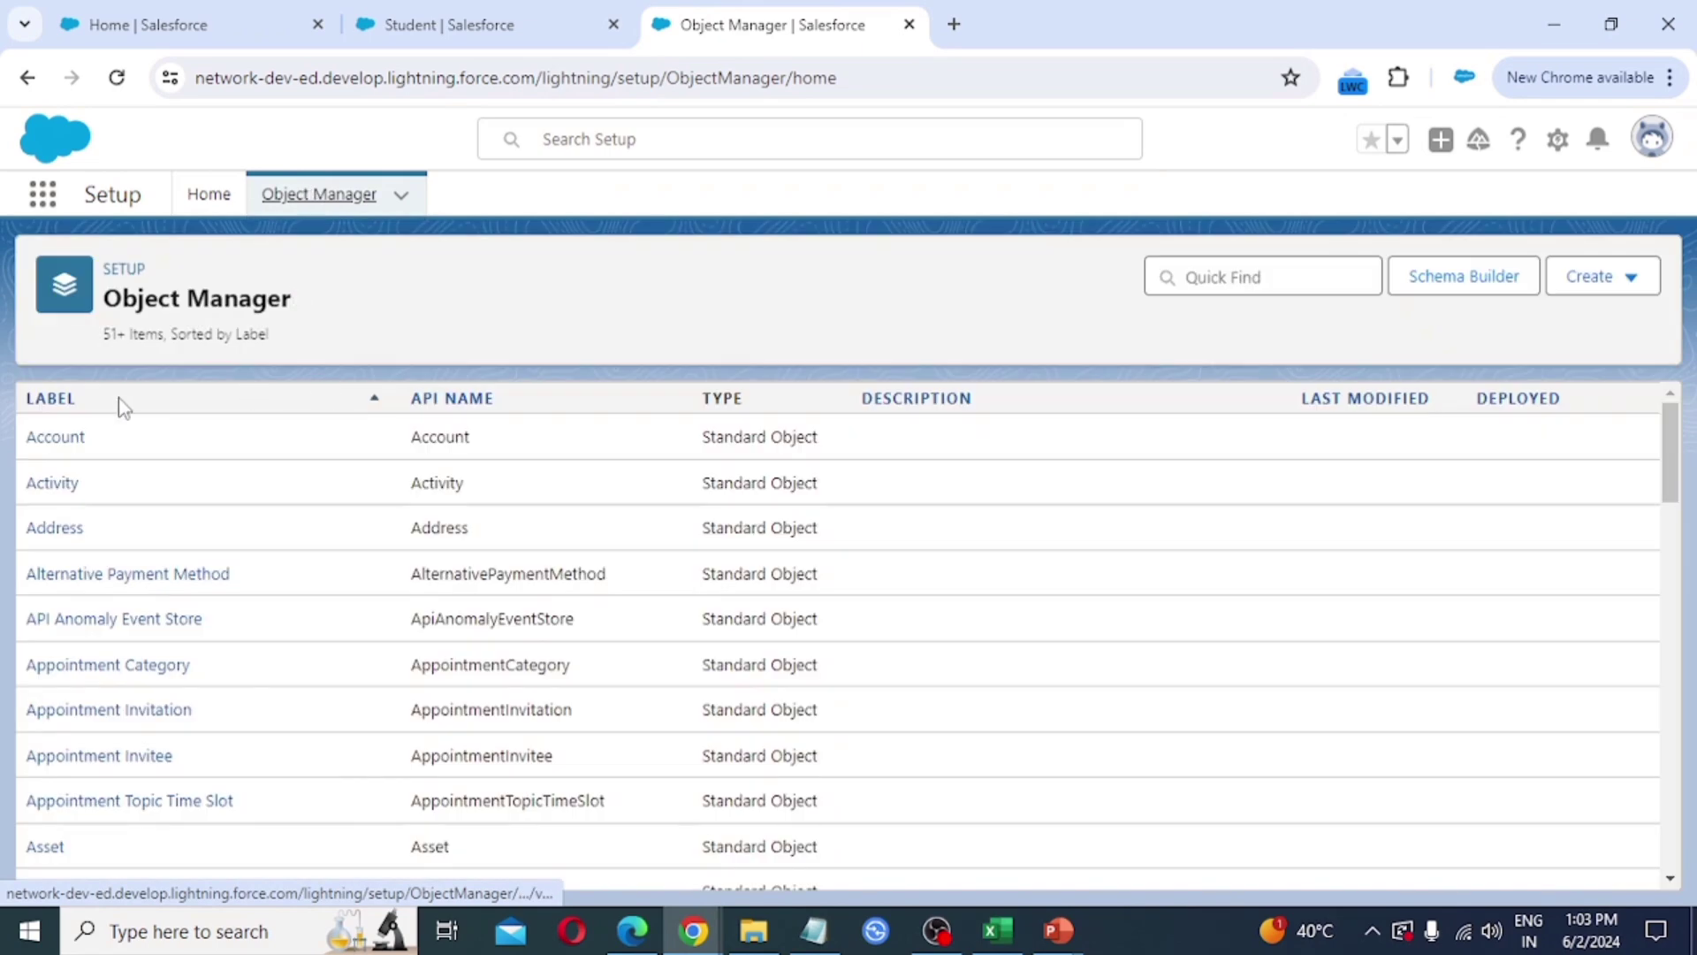
{"action": "left_click", "coordinate": [54, 438]}
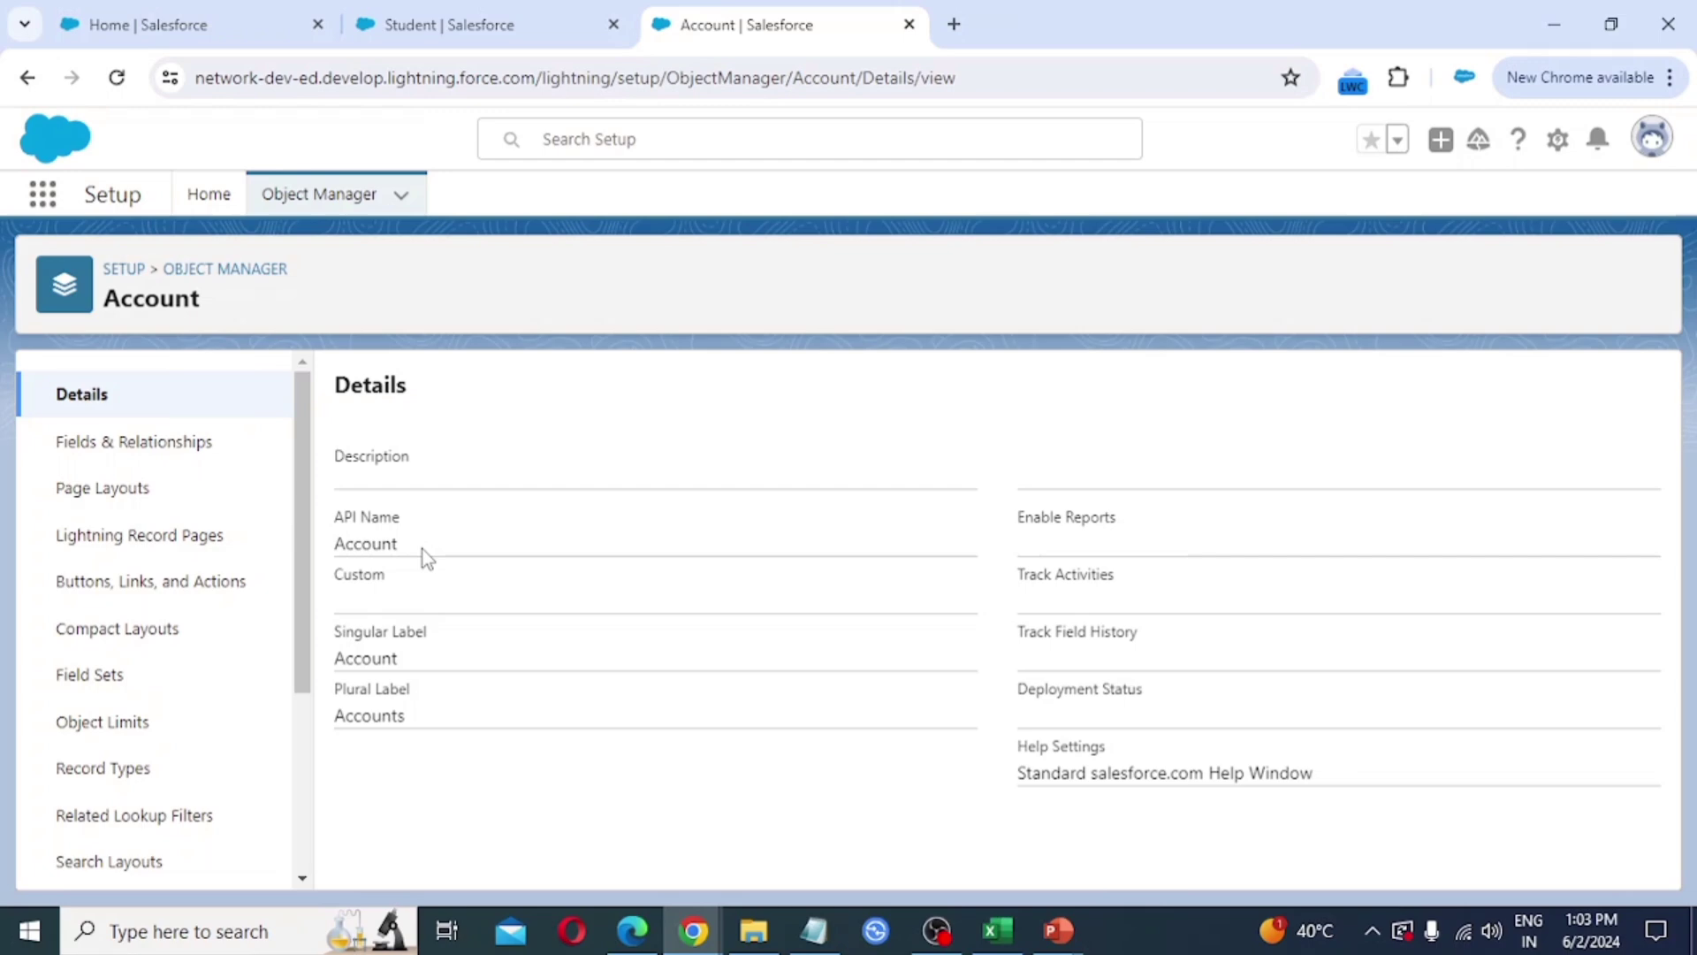
- Compare the API name and custom setting of the Student object with those of the Account object
{"action": "left_click", "coordinate": [479, 21]}
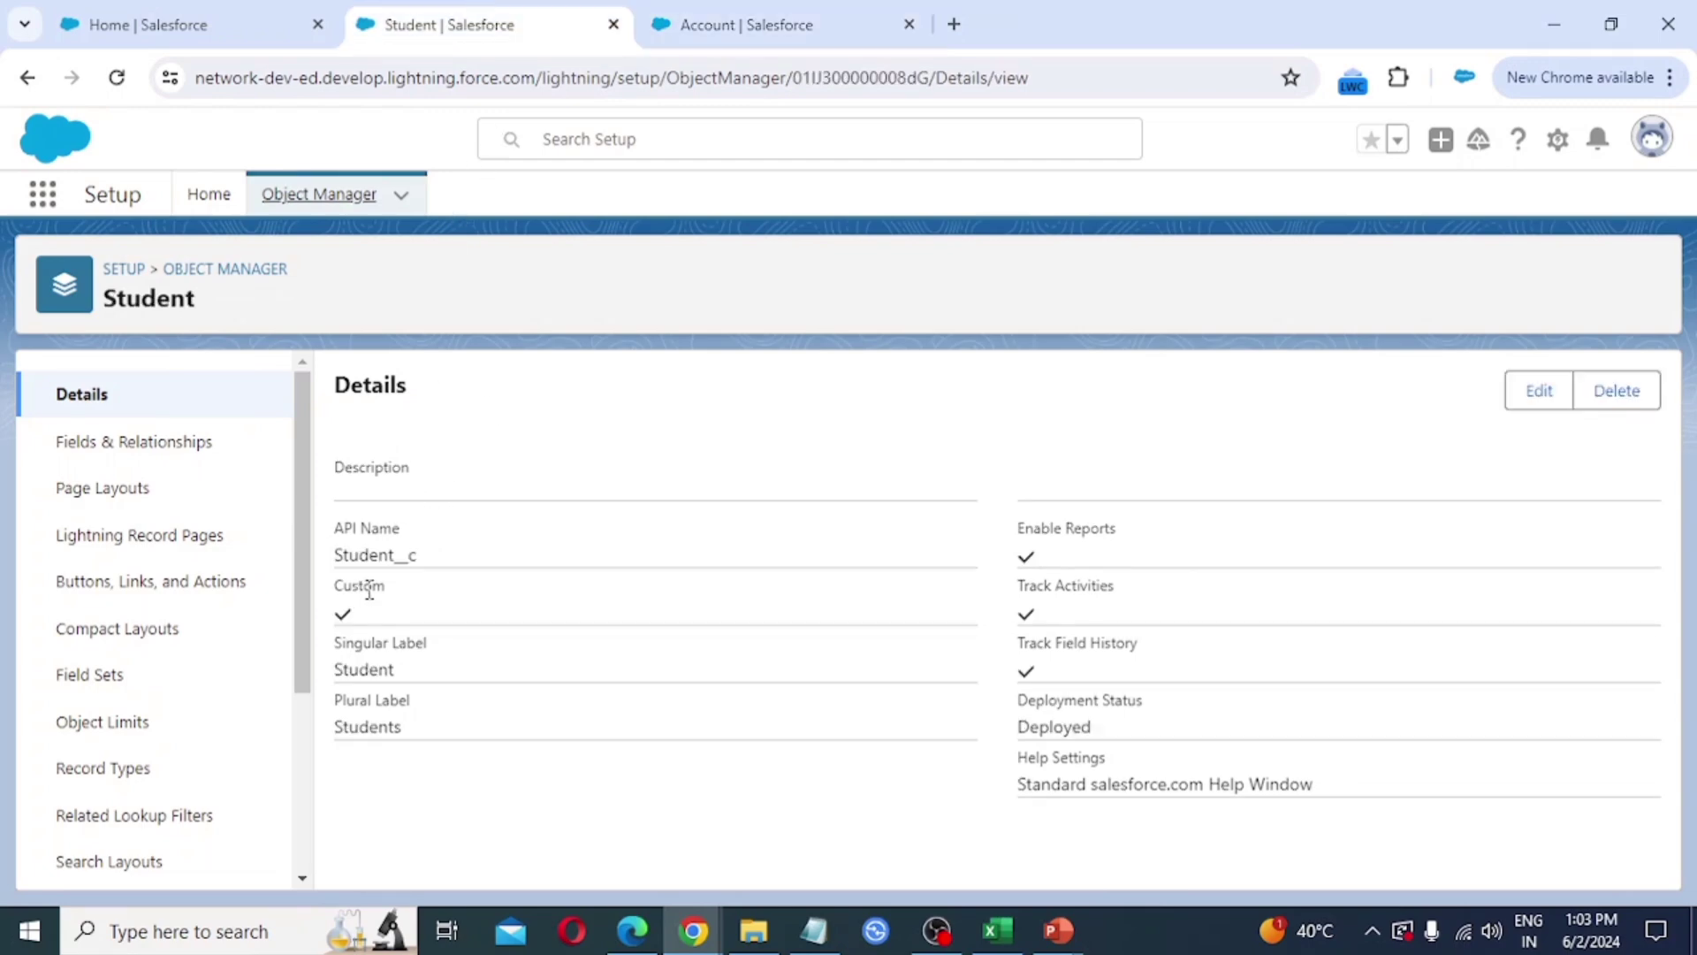
{"action": "left_click", "coordinate": [761, 24]}
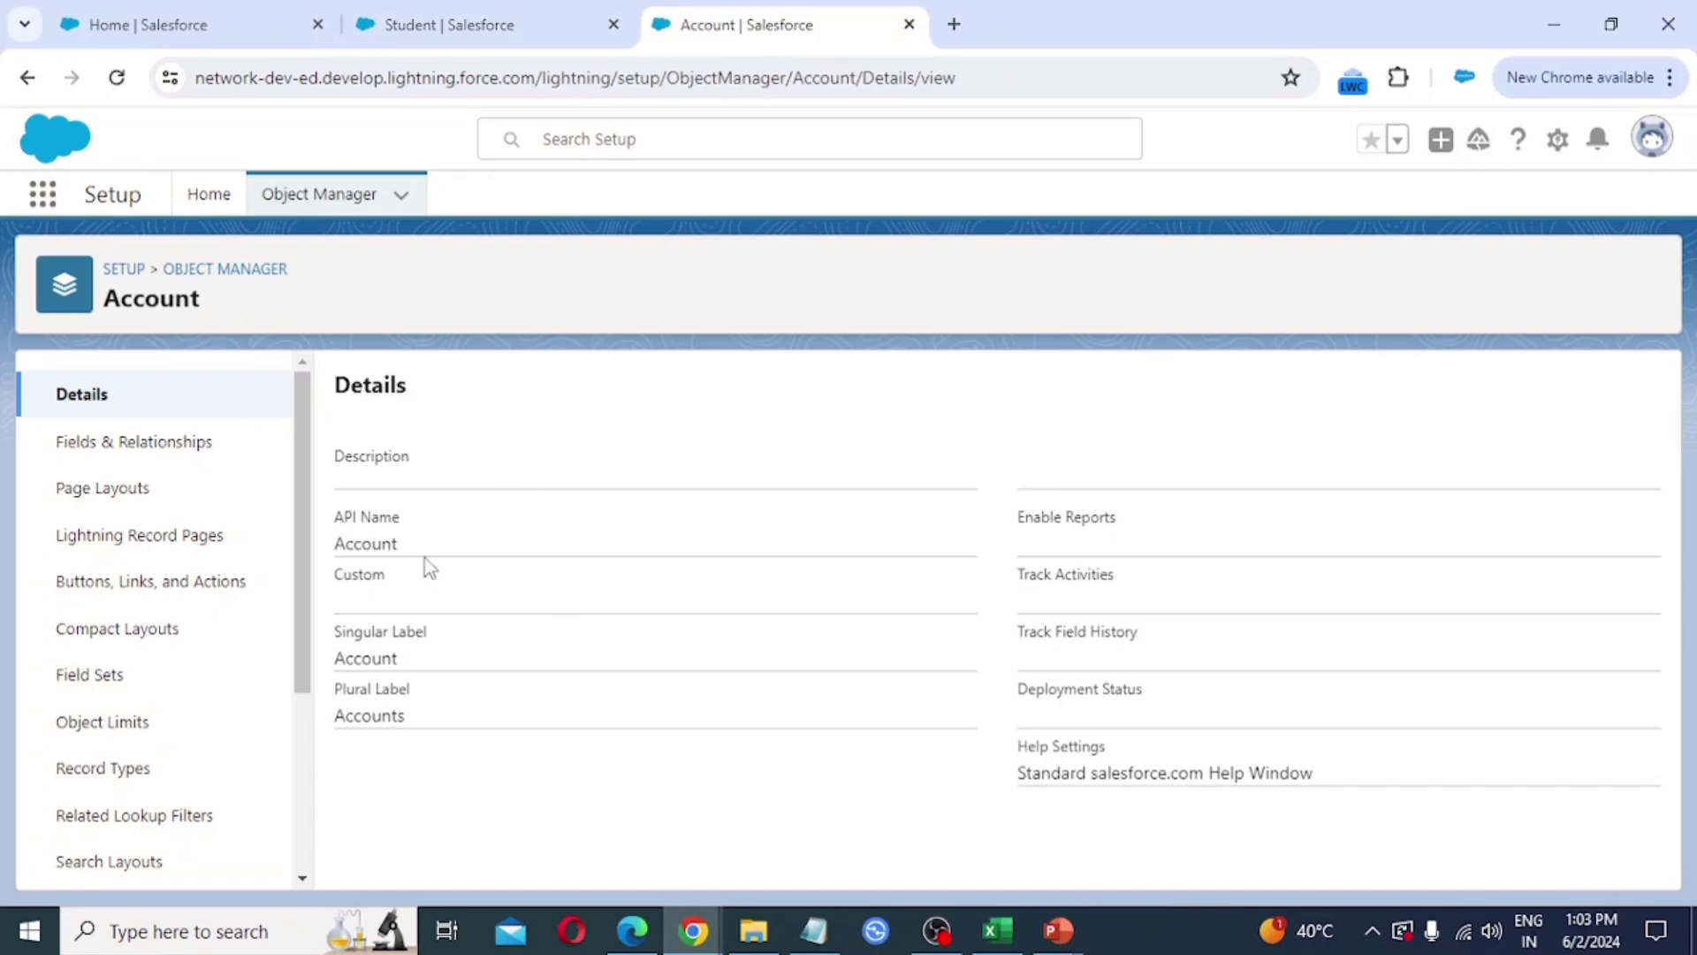
{"action": "left_click", "coordinate": [530, 21]}
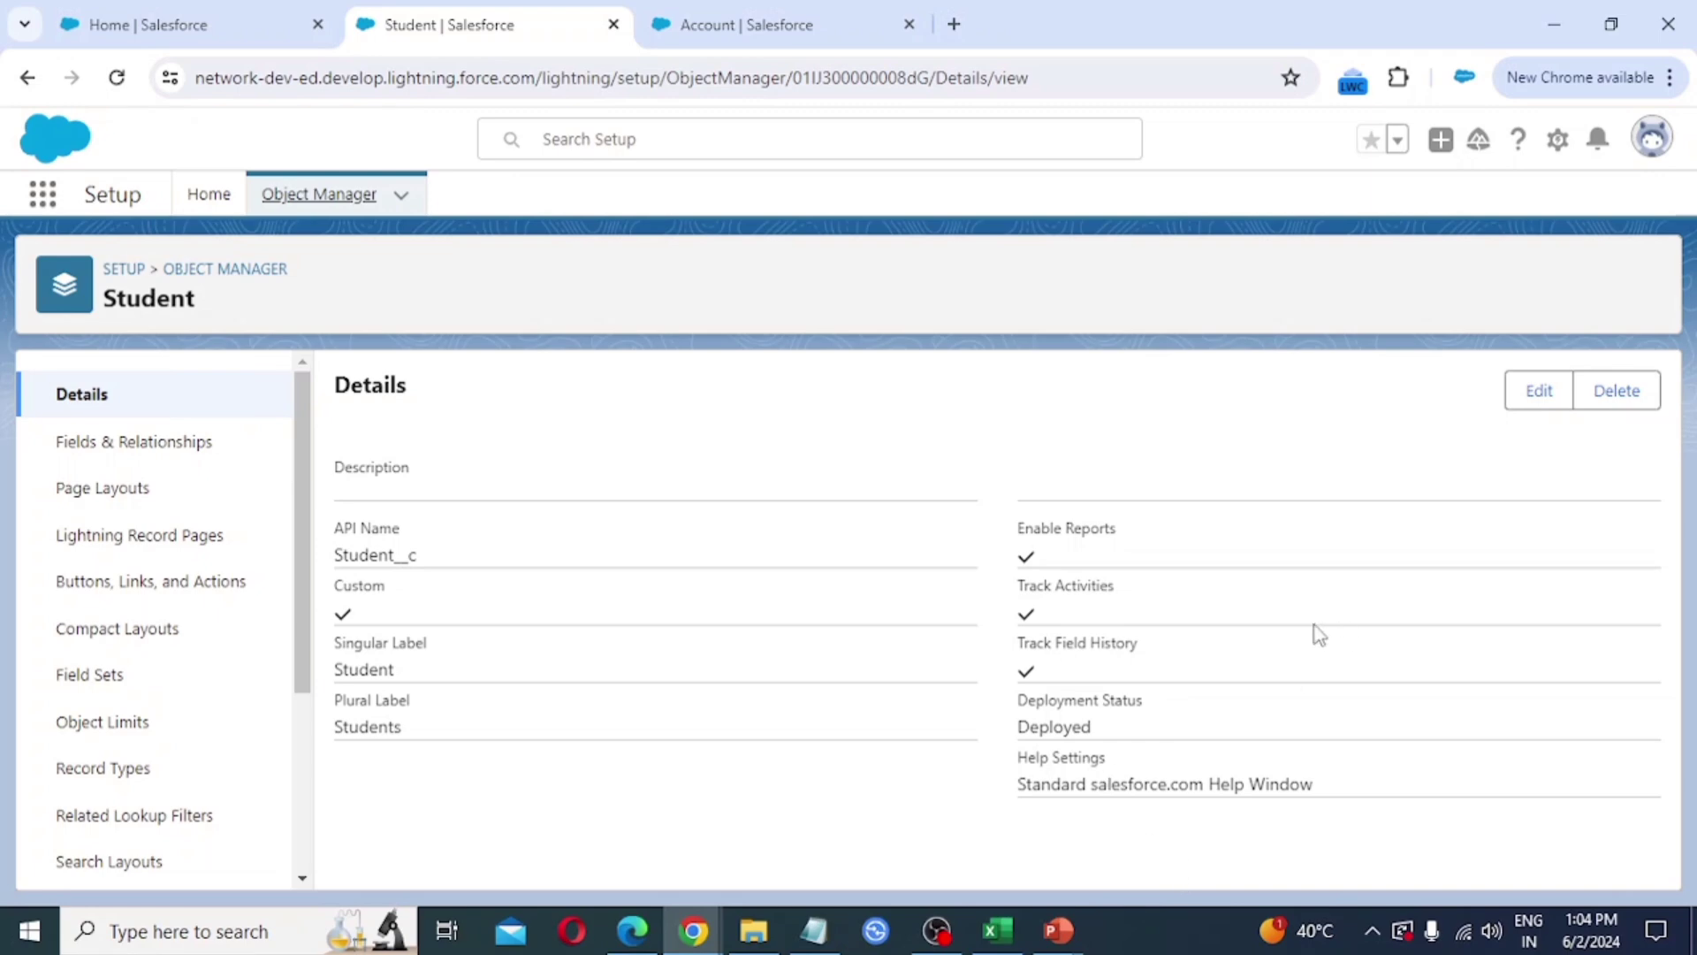
- From the Setup home page, find the EMS app by searching for "ems", launch it and open its Students list
{"action": "left_click", "coordinate": [157, 18]}
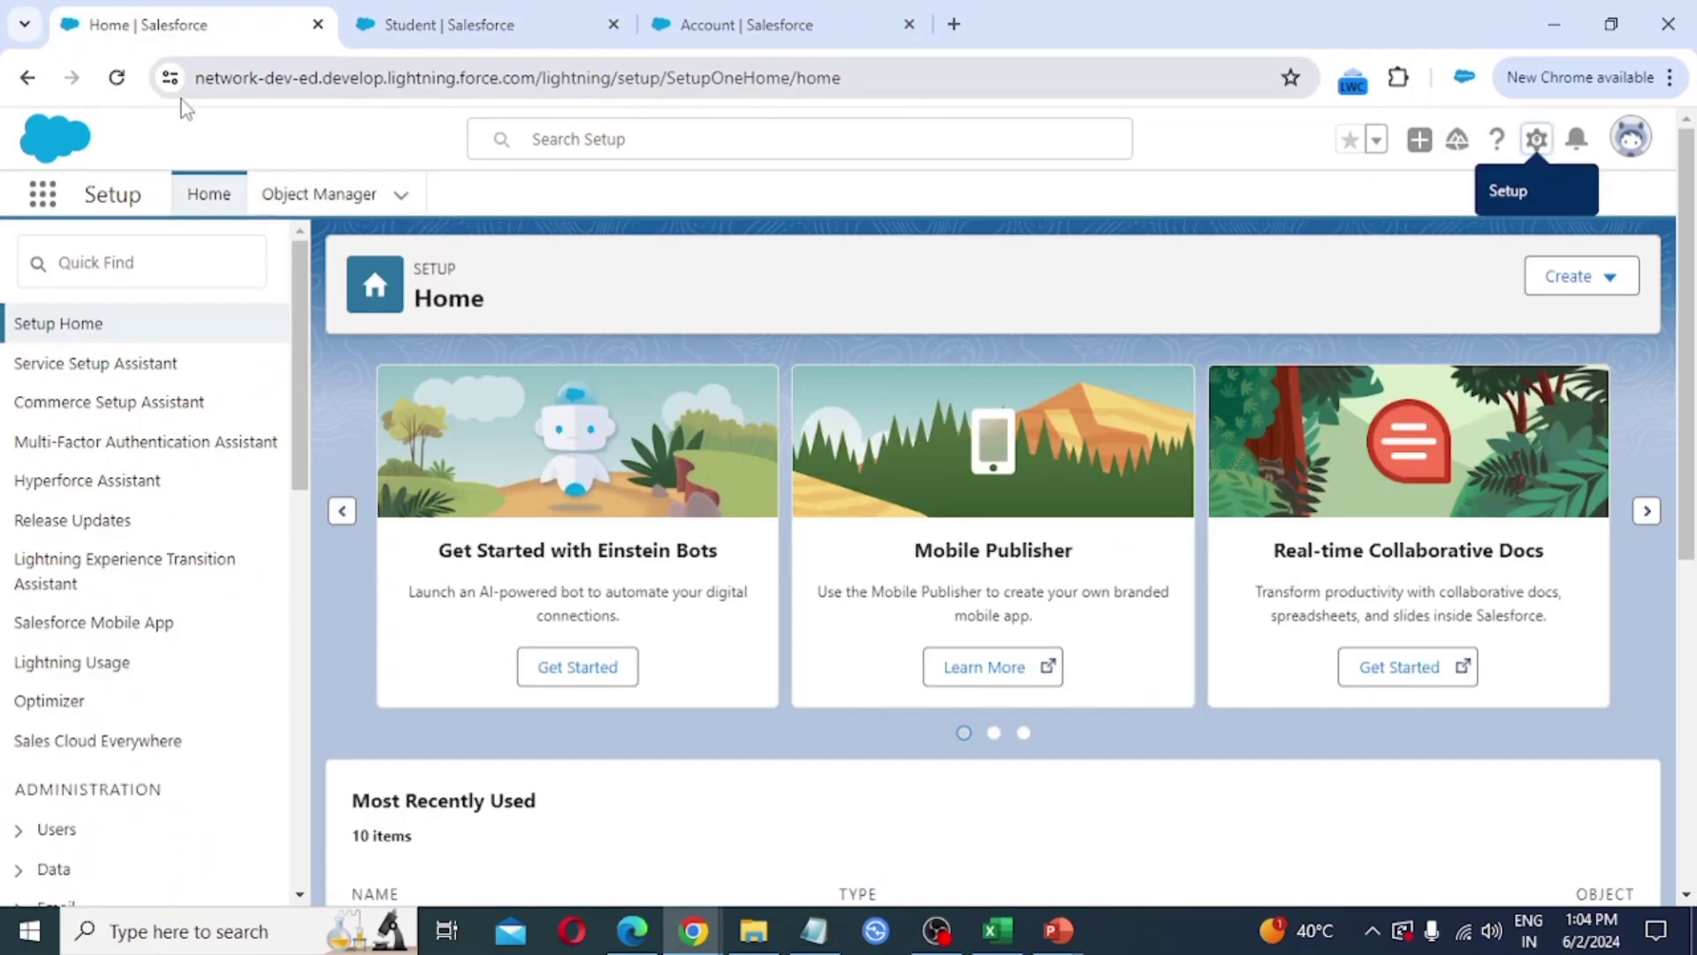
{"action": "left_click", "coordinate": [42, 194]}
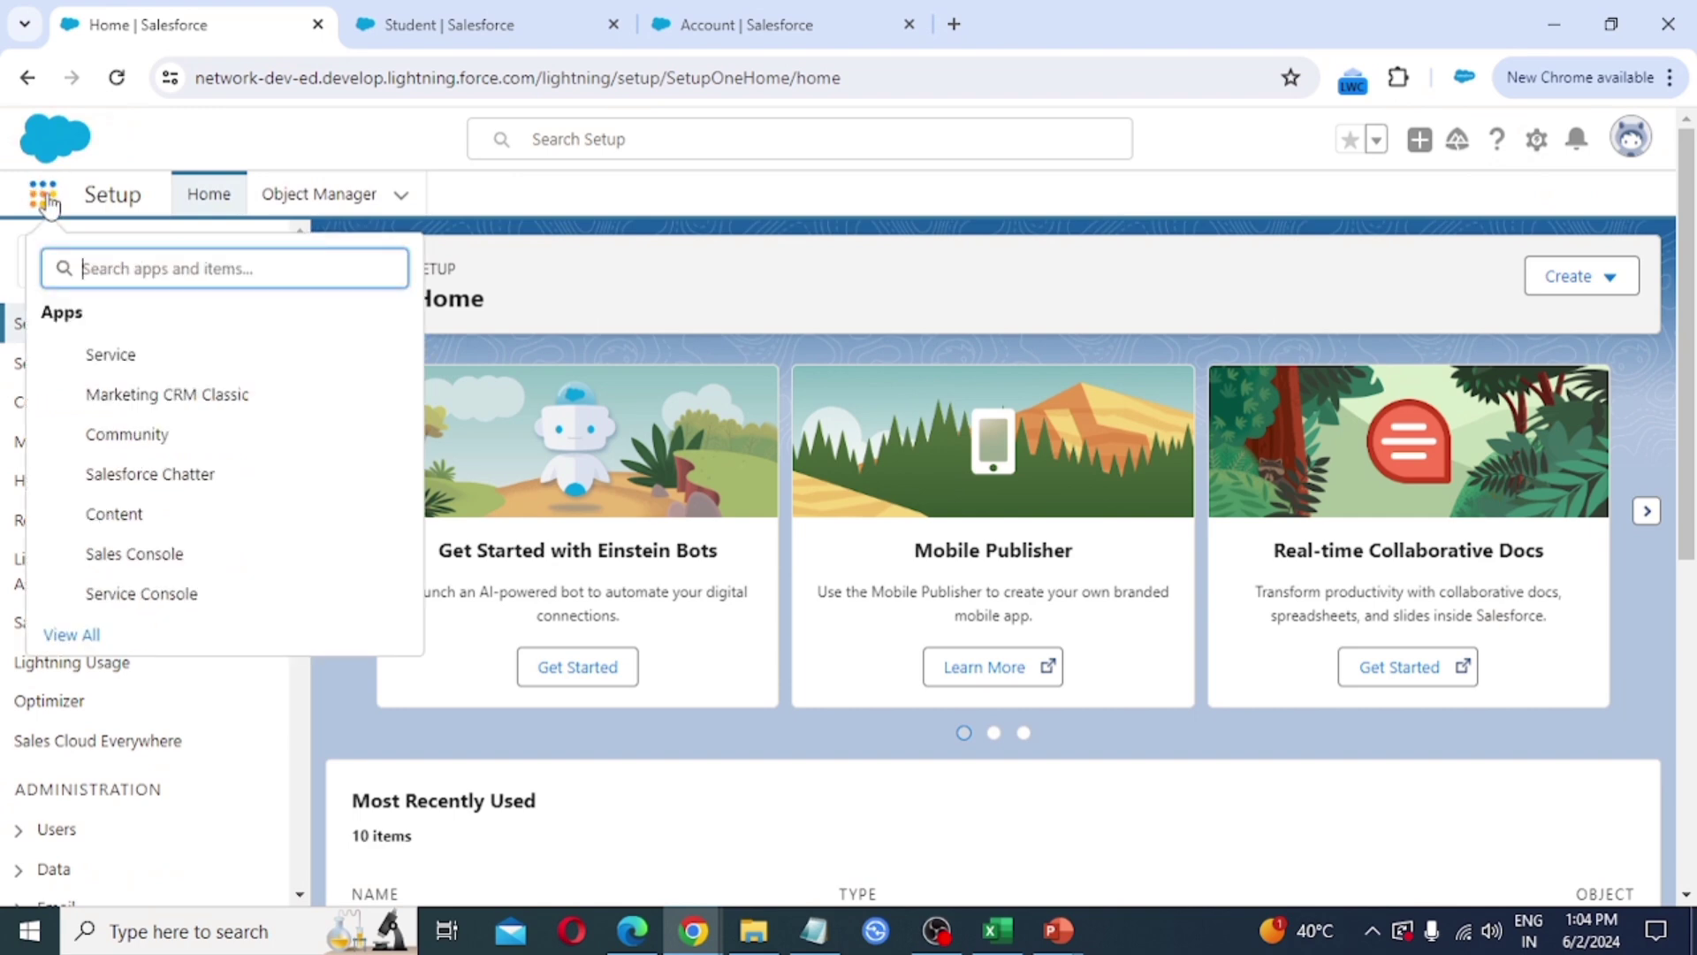
{"action": "type", "text": "em"}
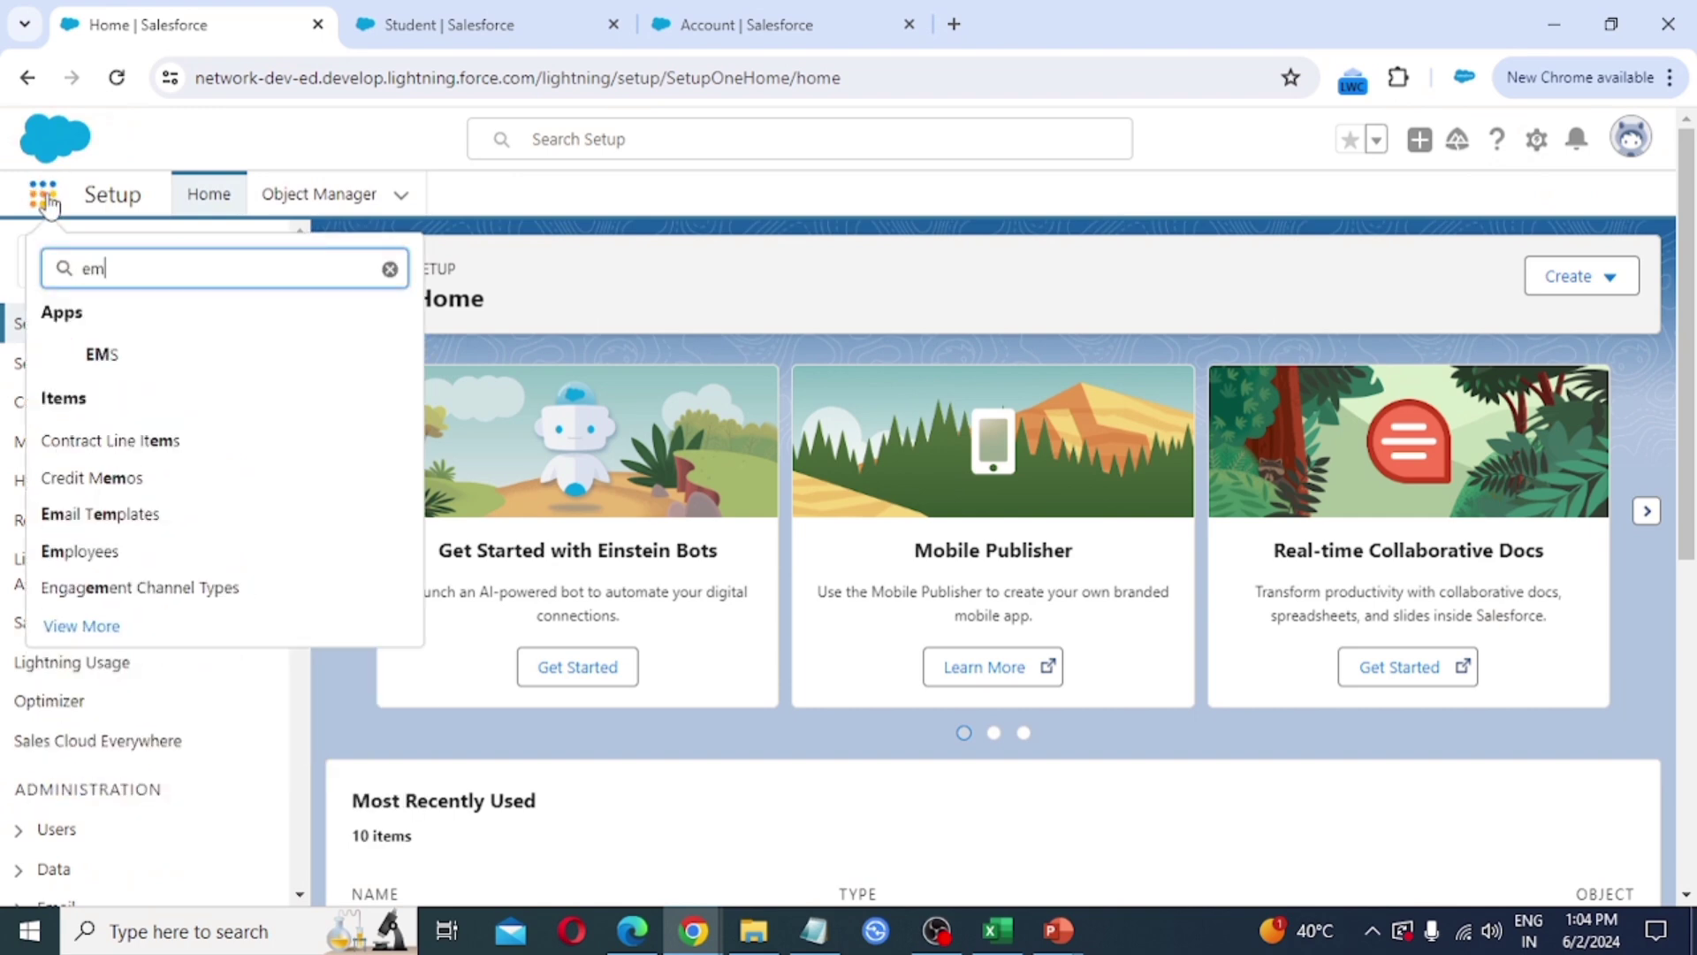
{"action": "type", "text": "s"}
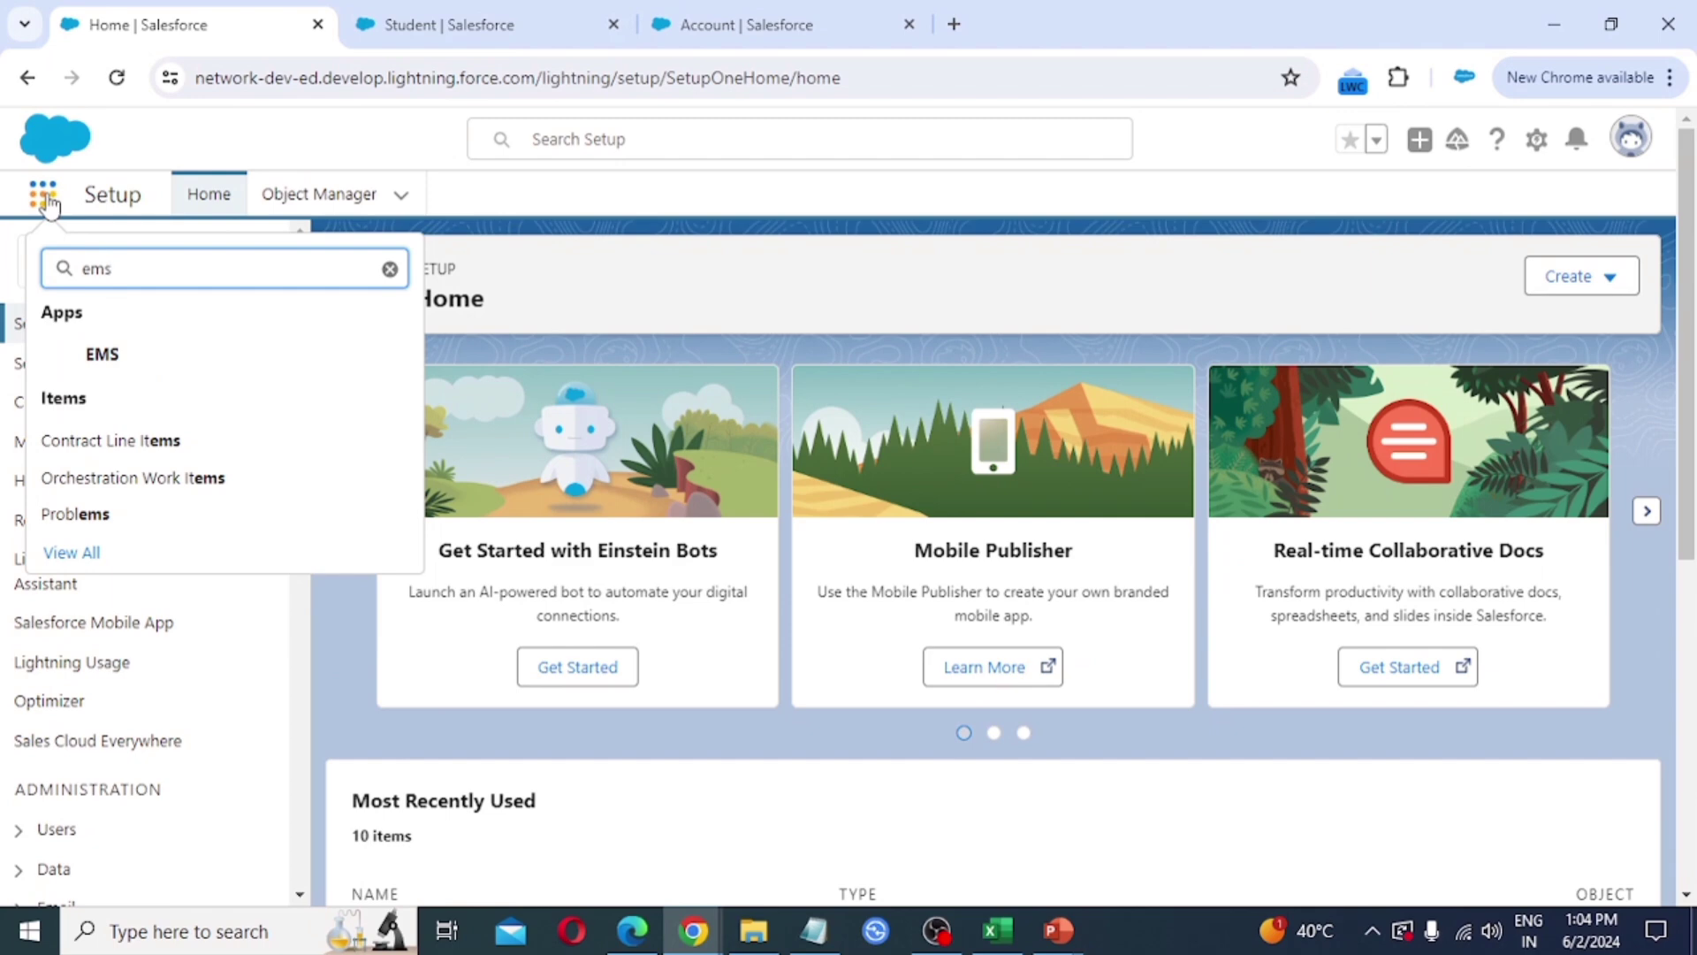
{"action": "left_click", "coordinate": [111, 376]}
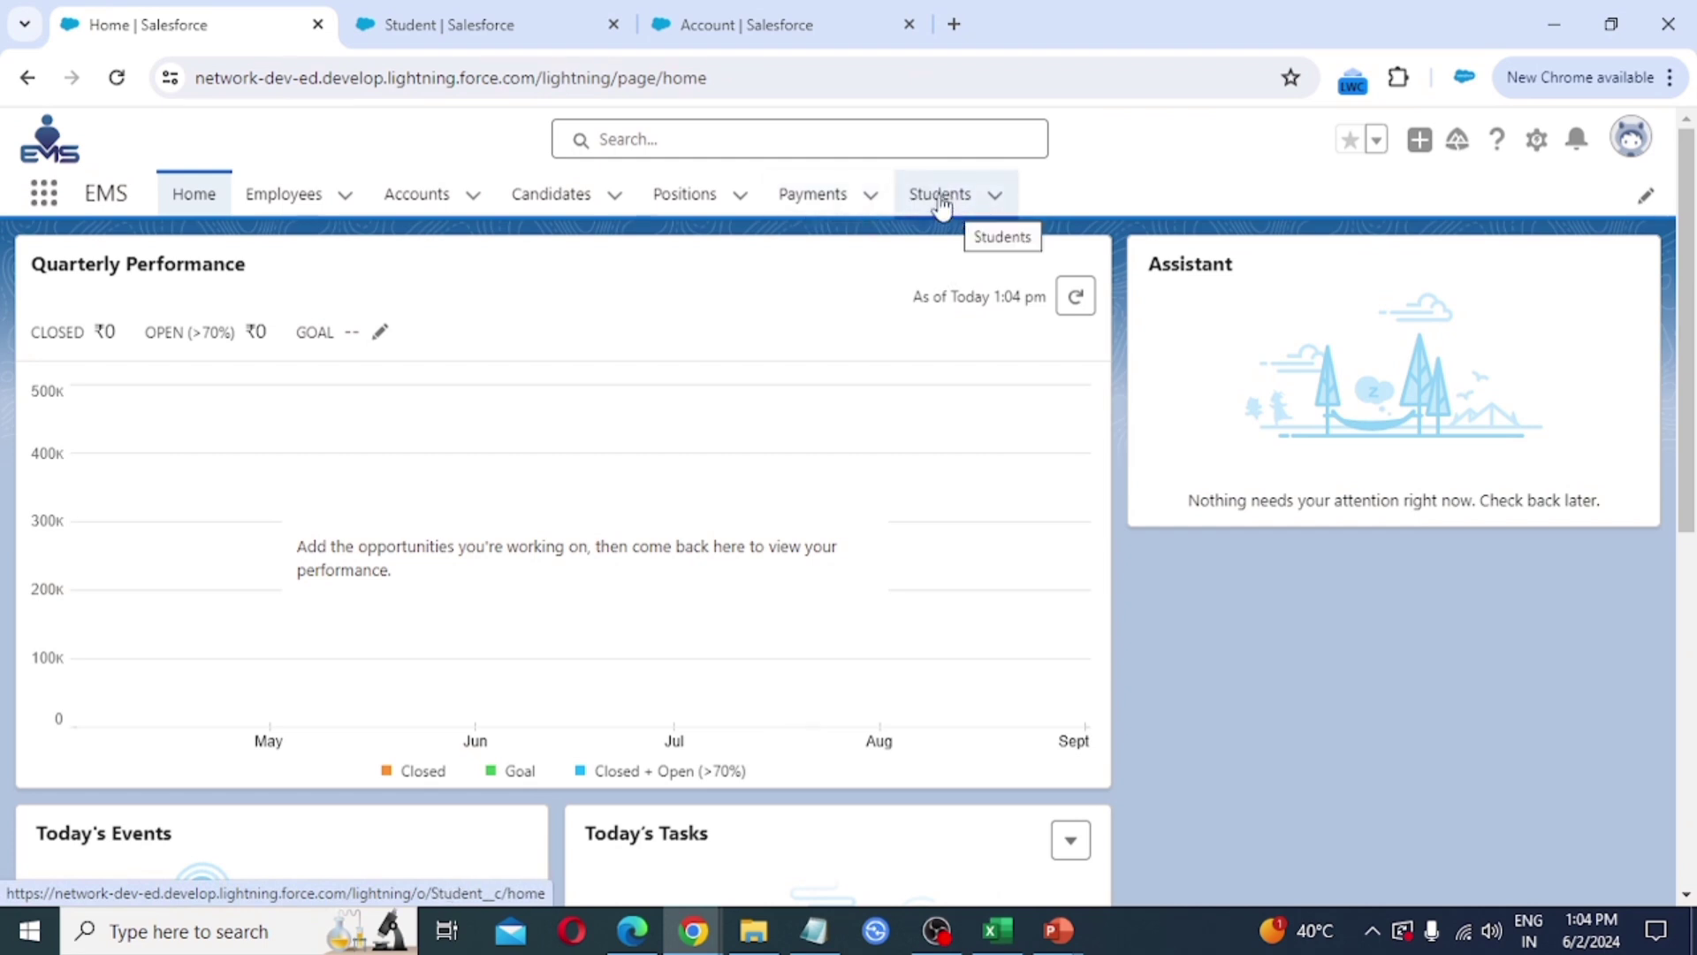
{"action": "left_click", "coordinate": [946, 215]}
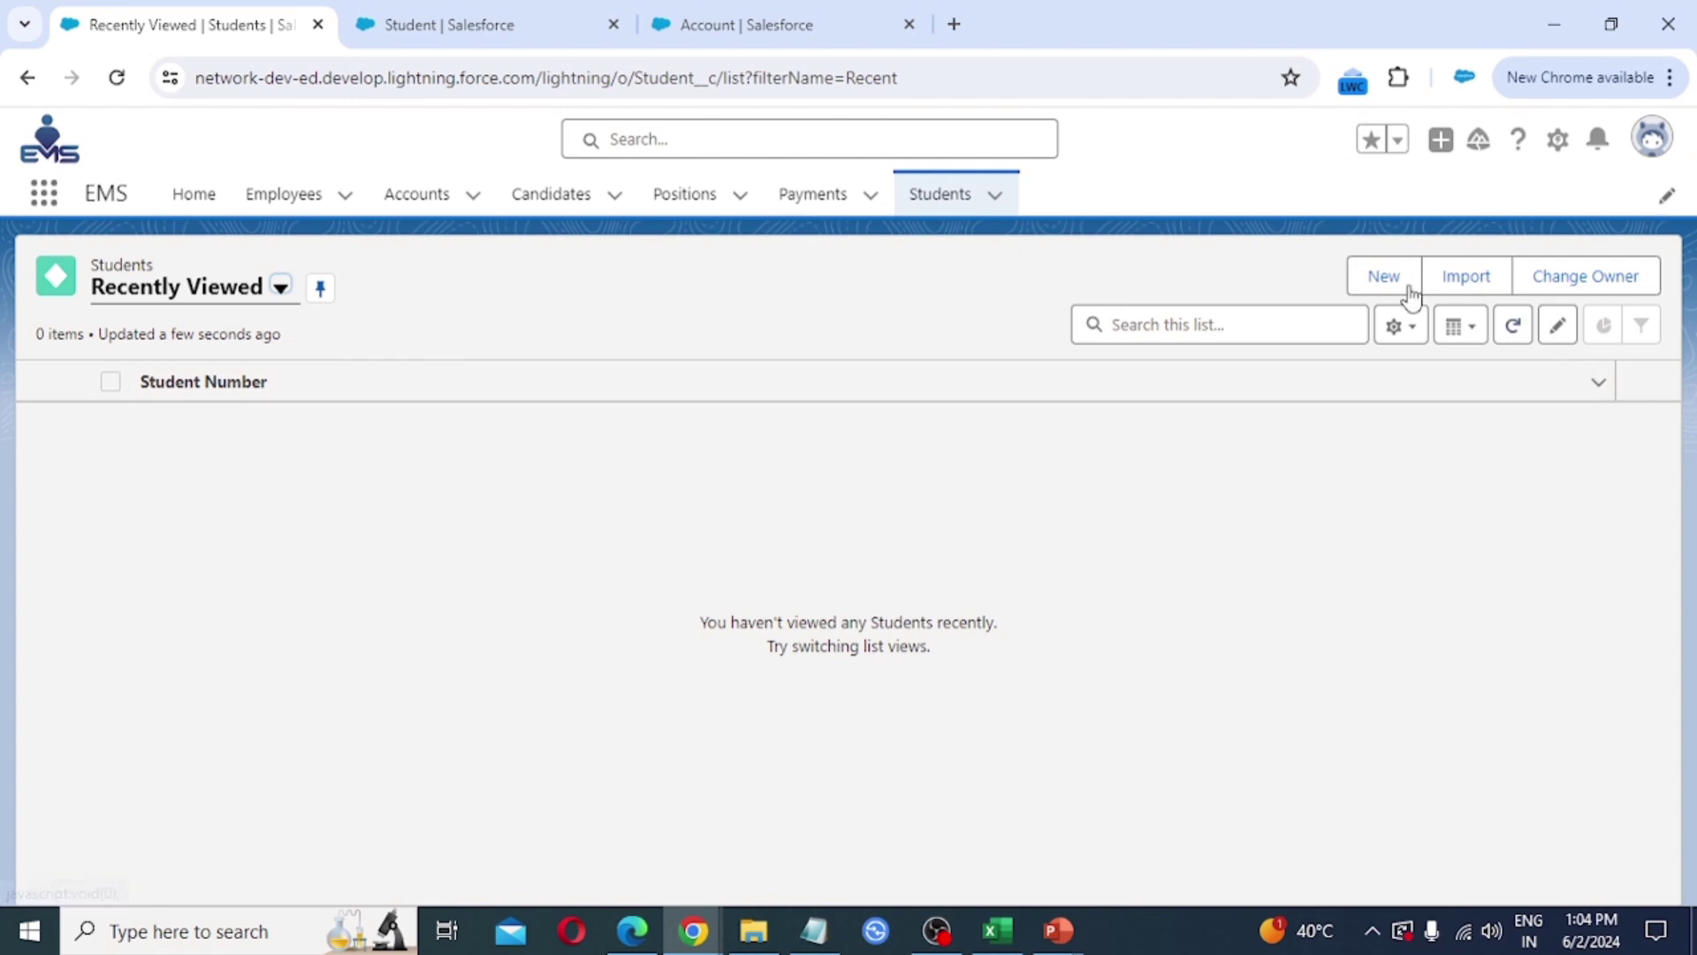
- Open the new Student record form, and display the Student object's fields and relationships in Setup
{"action": "left_click", "coordinate": [1379, 280]}
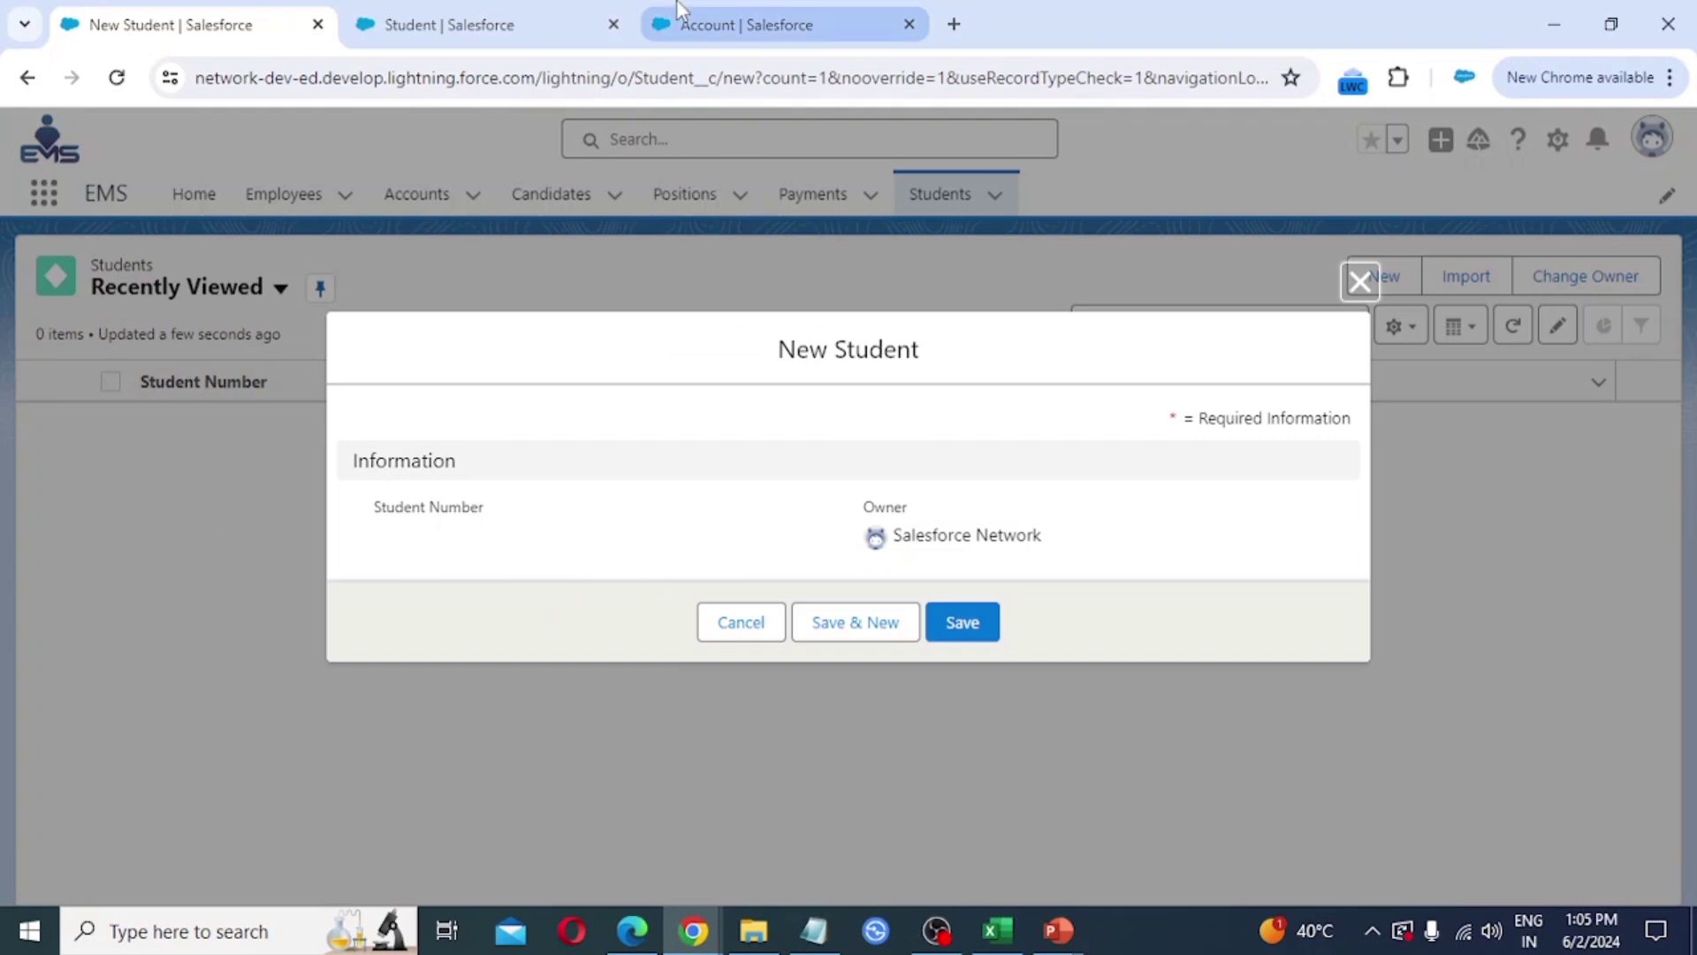
{"action": "left_click", "coordinate": [522, 12]}
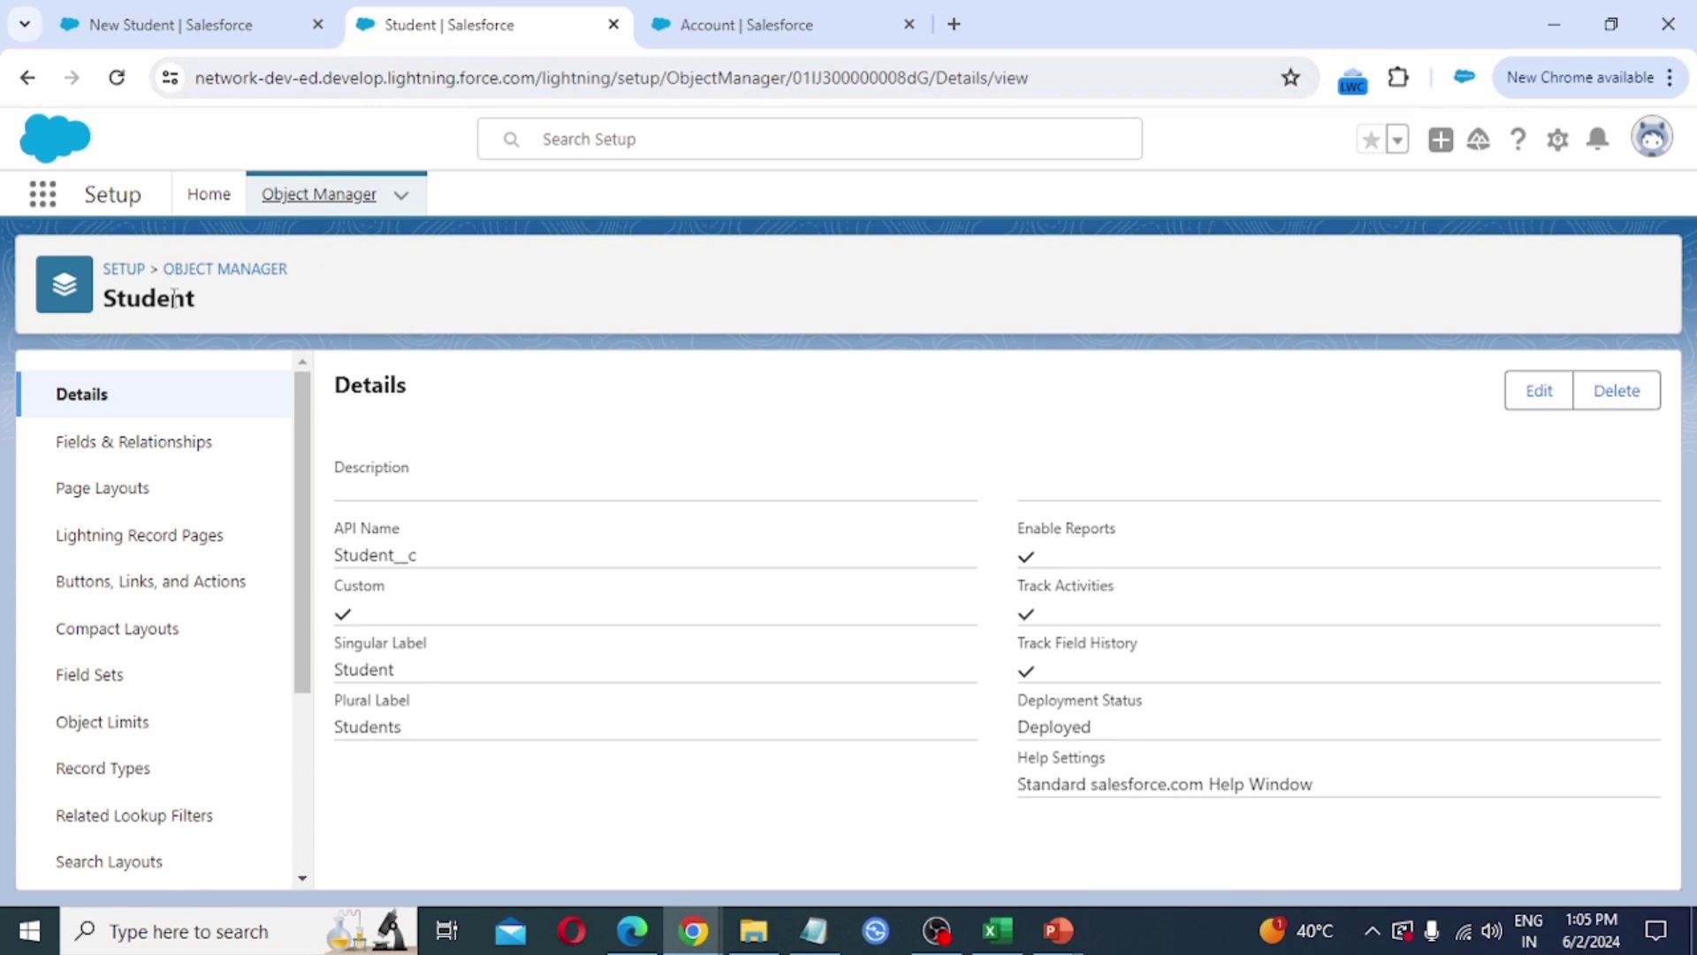
{"action": "left_click", "coordinate": [128, 451]}
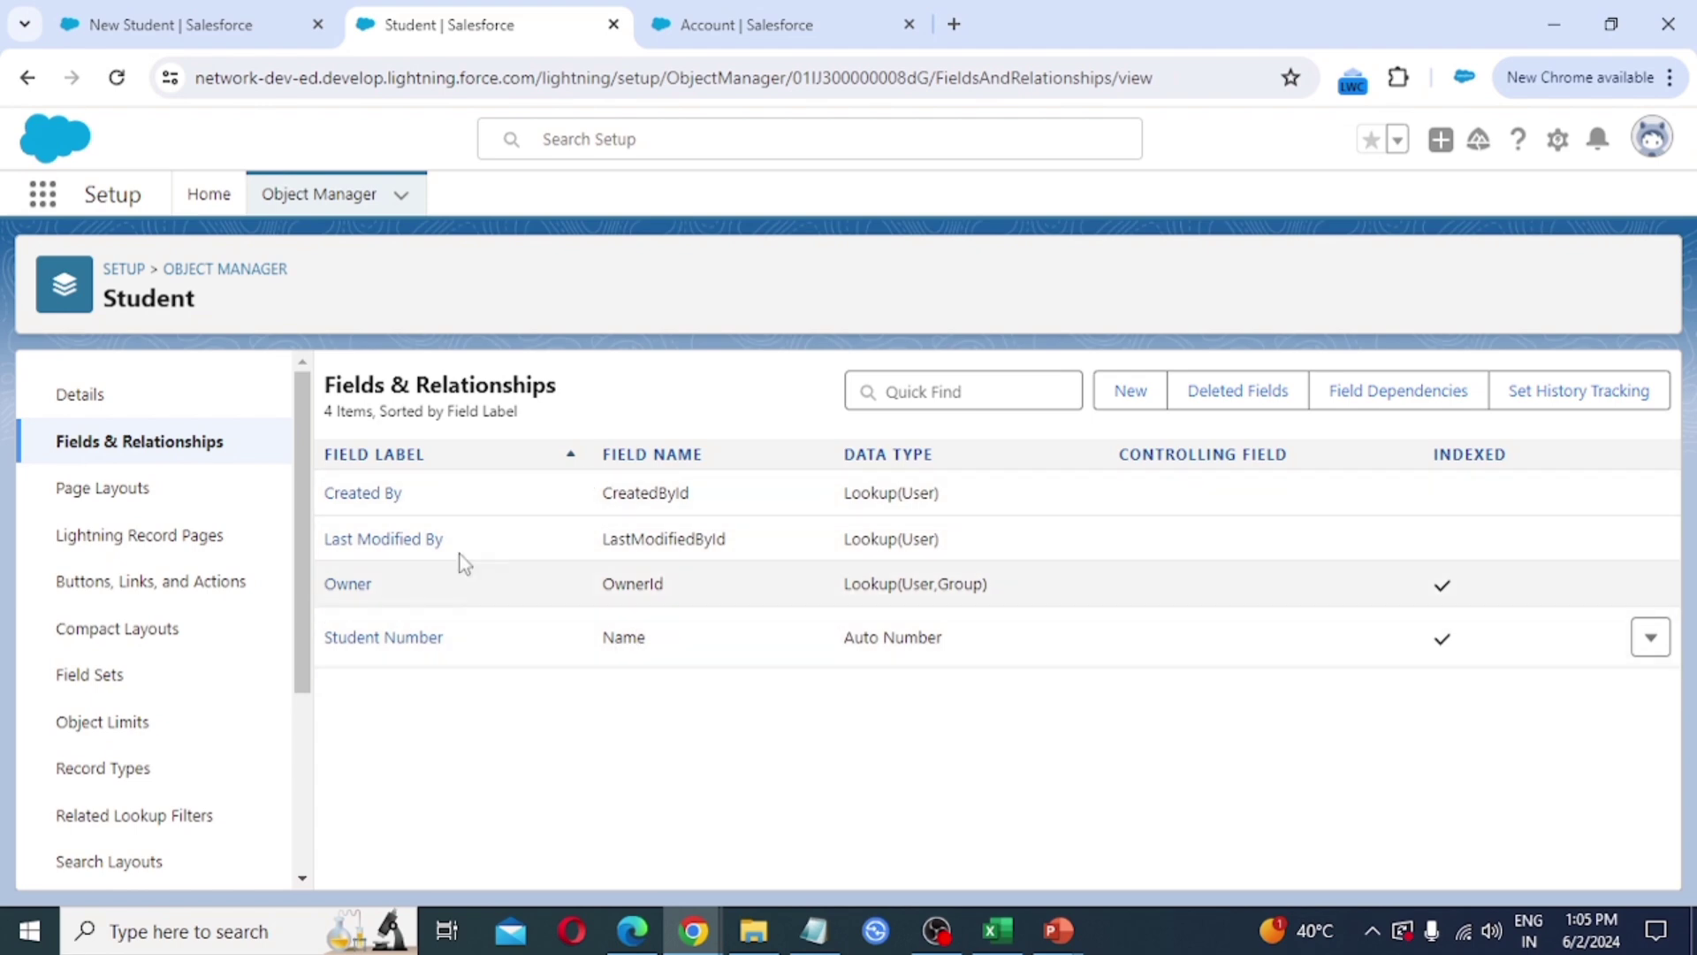
- Start a new custom field on the Student object and examine the available data types
{"action": "left_click", "coordinate": [1138, 405]}
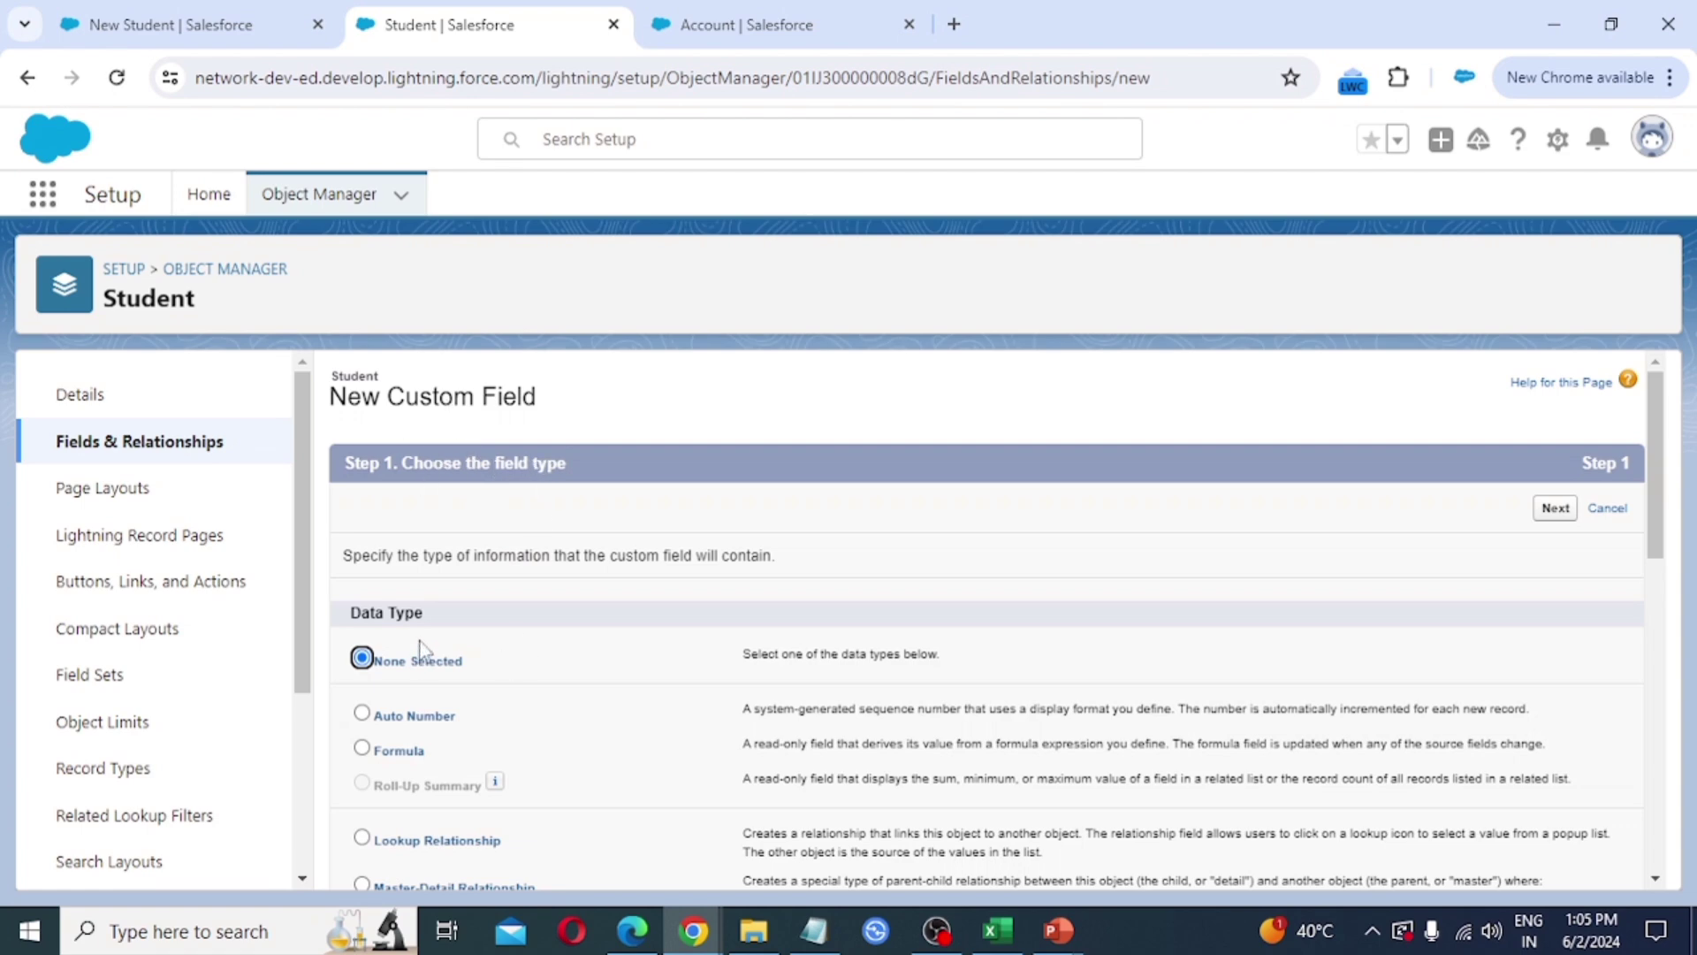
{"action": "scroll", "coordinate": [424, 658], "scroll_direction": "down", "scroll_amount": 1}
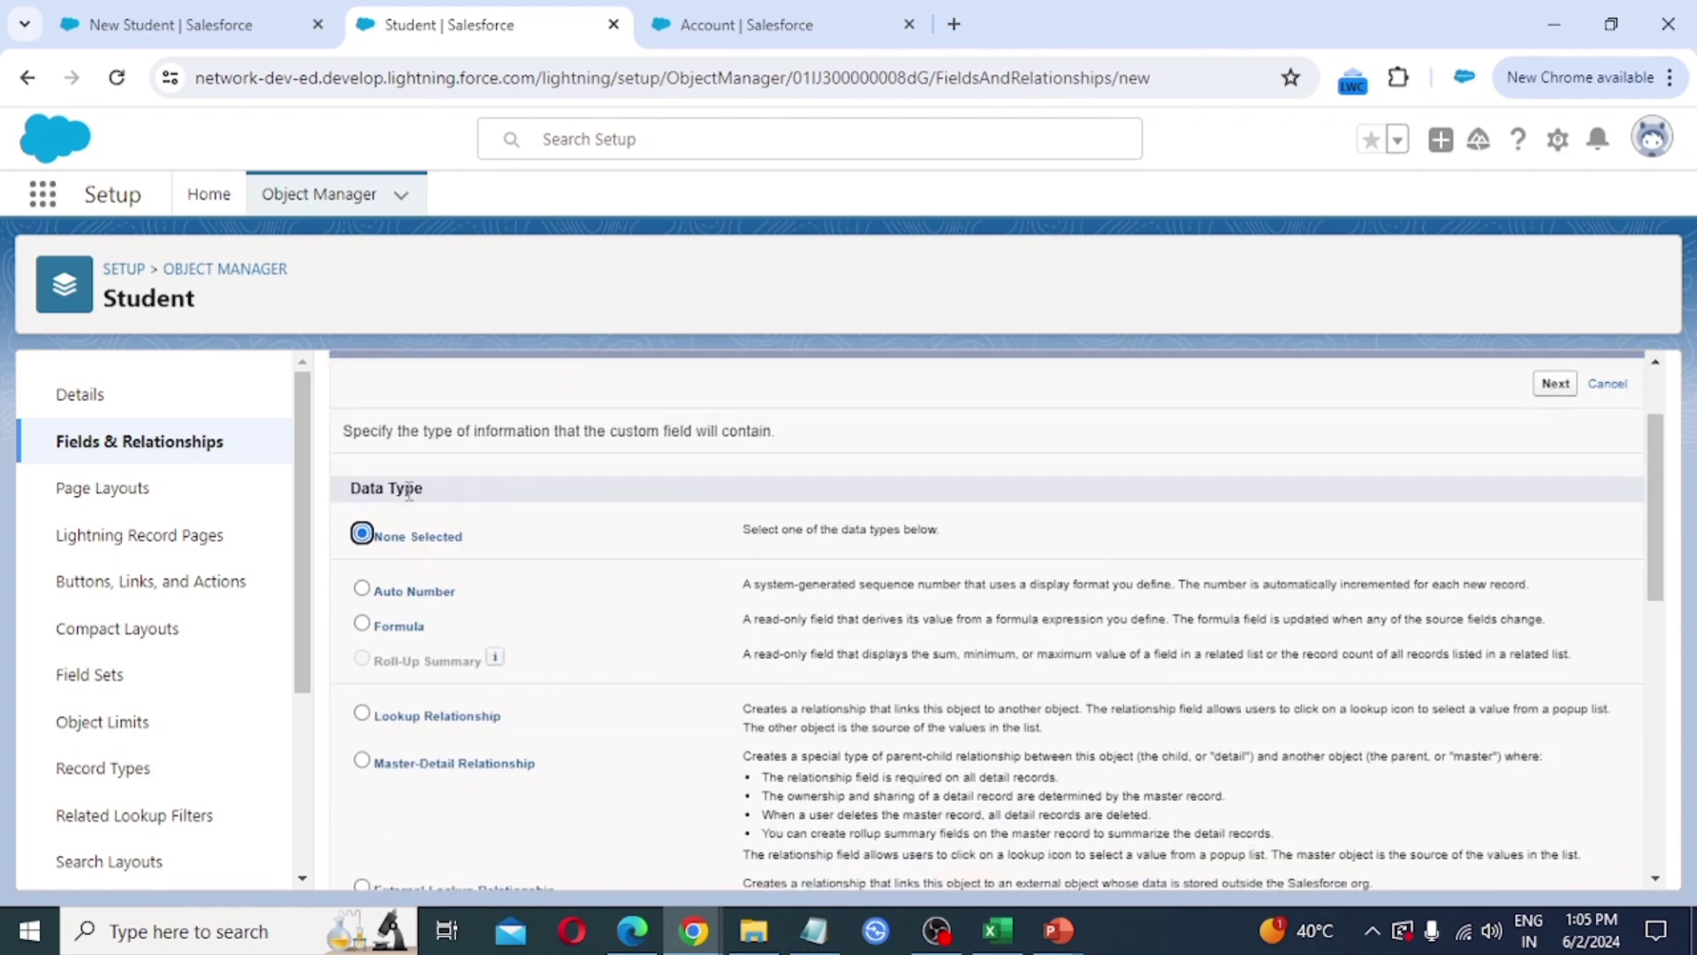
{"action": "scroll", "coordinate": [426, 530], "scroll_direction": "down", "scroll_amount": 2}
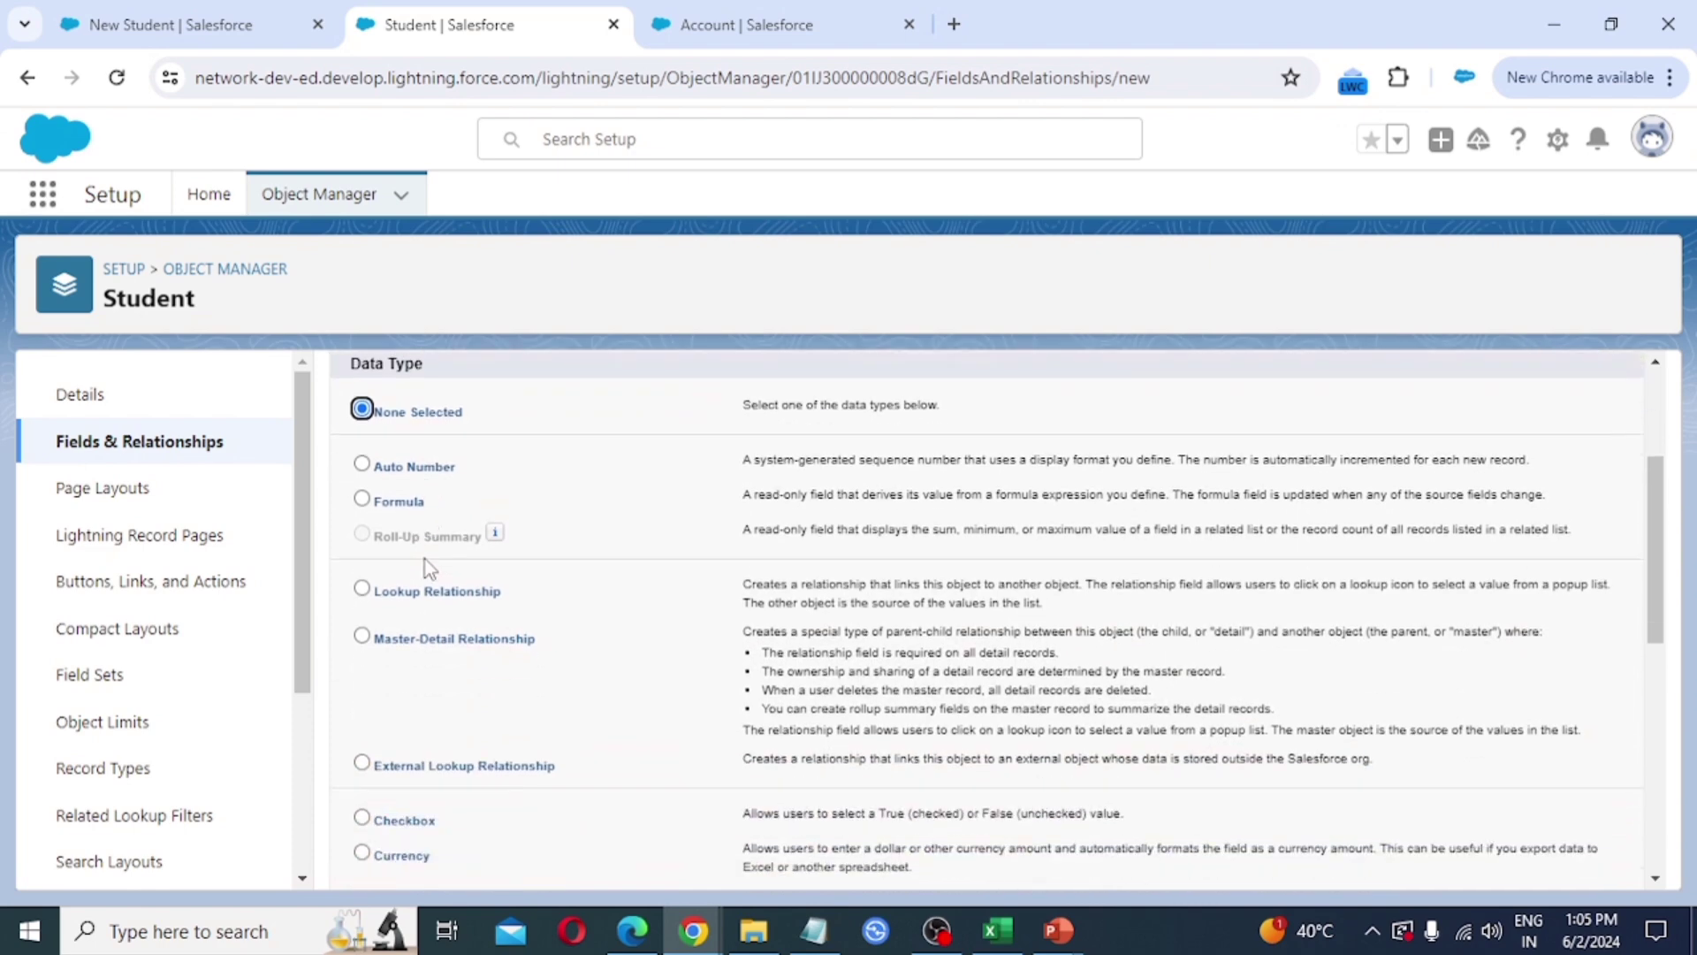
{"action": "scroll", "coordinate": [429, 568], "scroll_direction": "down", "scroll_amount": 4}
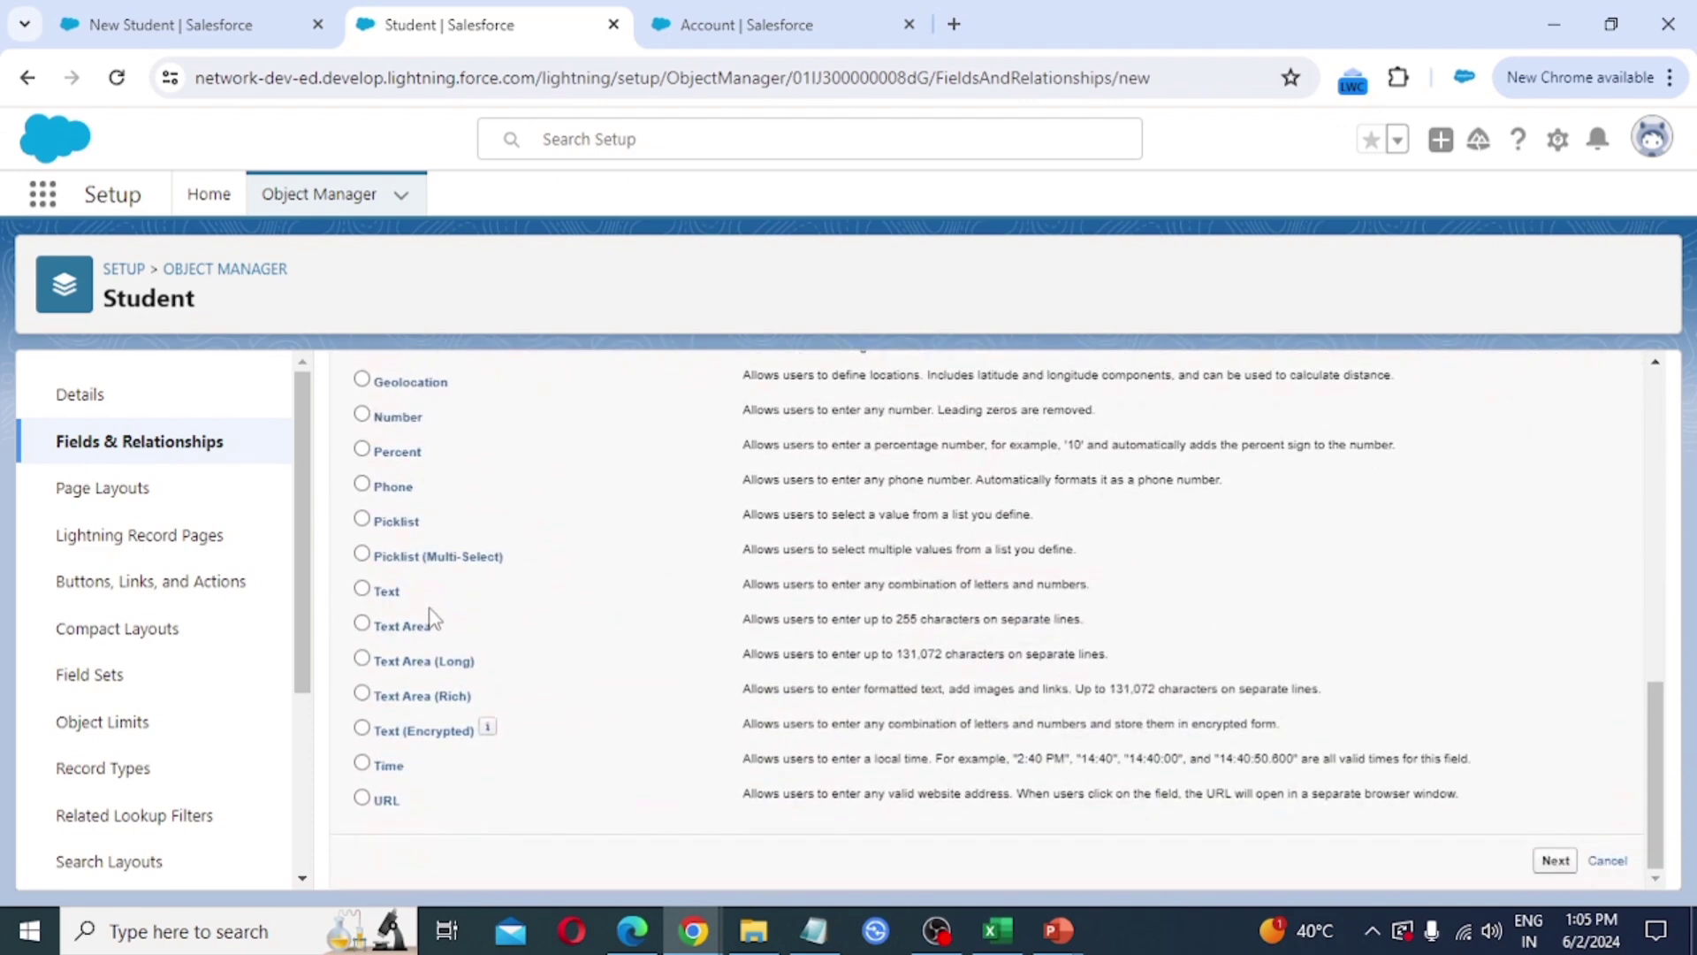
{"action": "scroll", "coordinate": [471, 649], "scroll_direction": "up", "scroll_amount": 8}
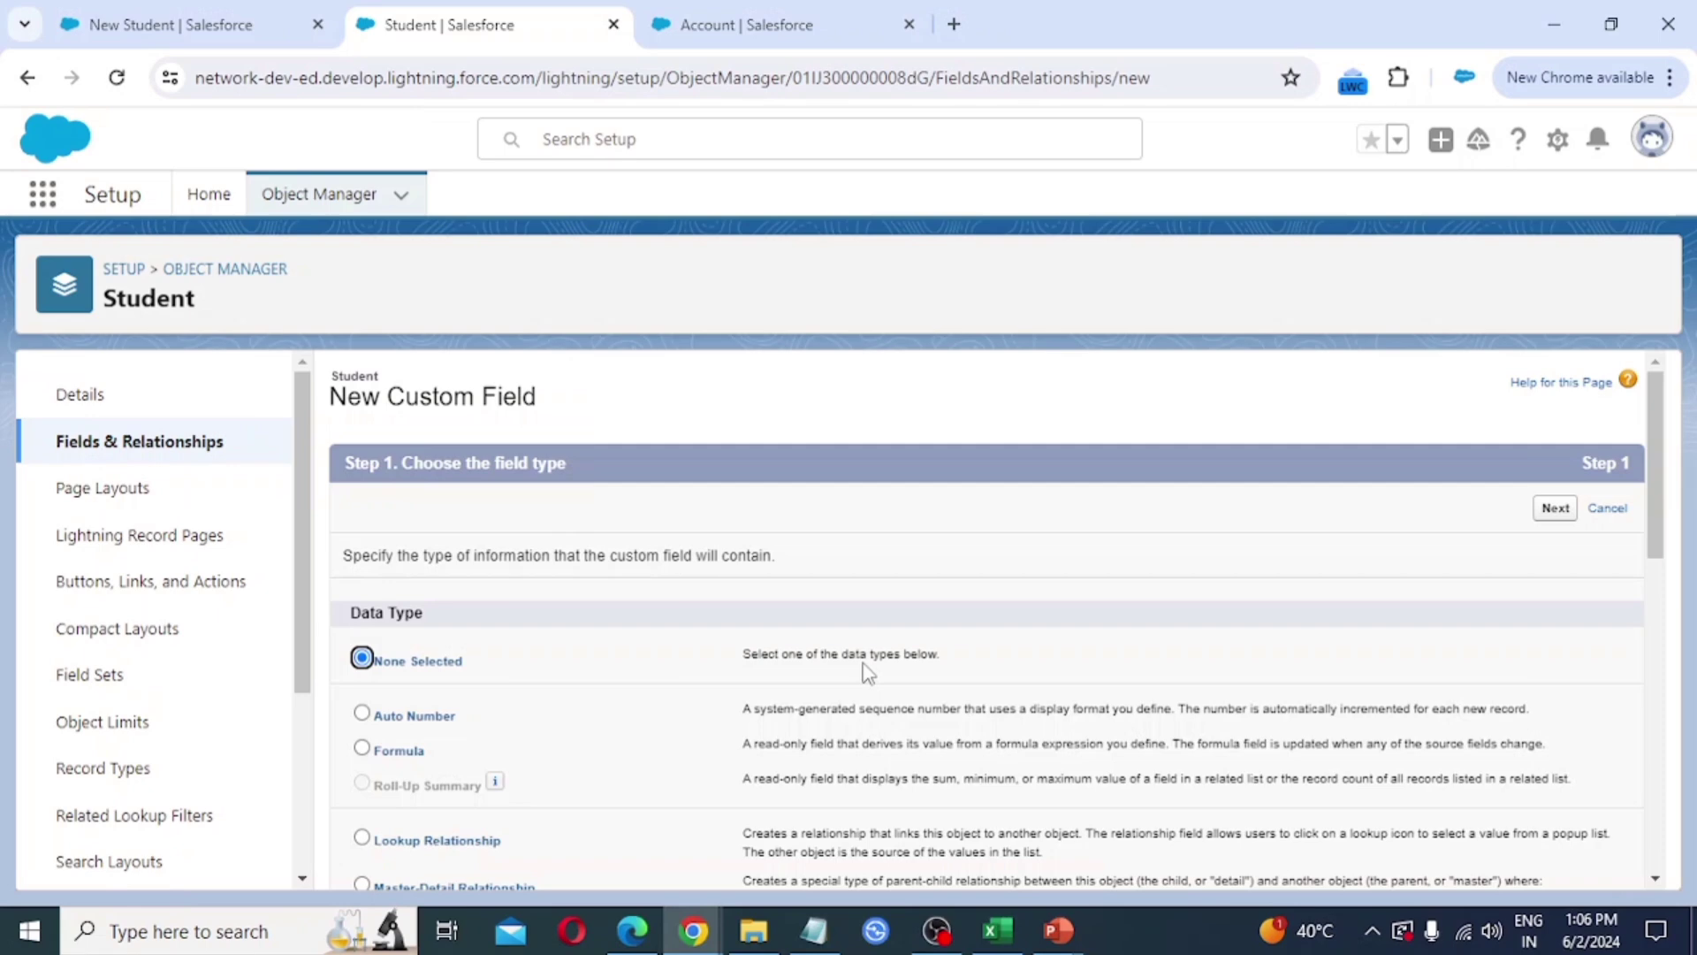
{"action": "scroll", "coordinate": [866, 672], "scroll_direction": "down", "scroll_amount": 3}
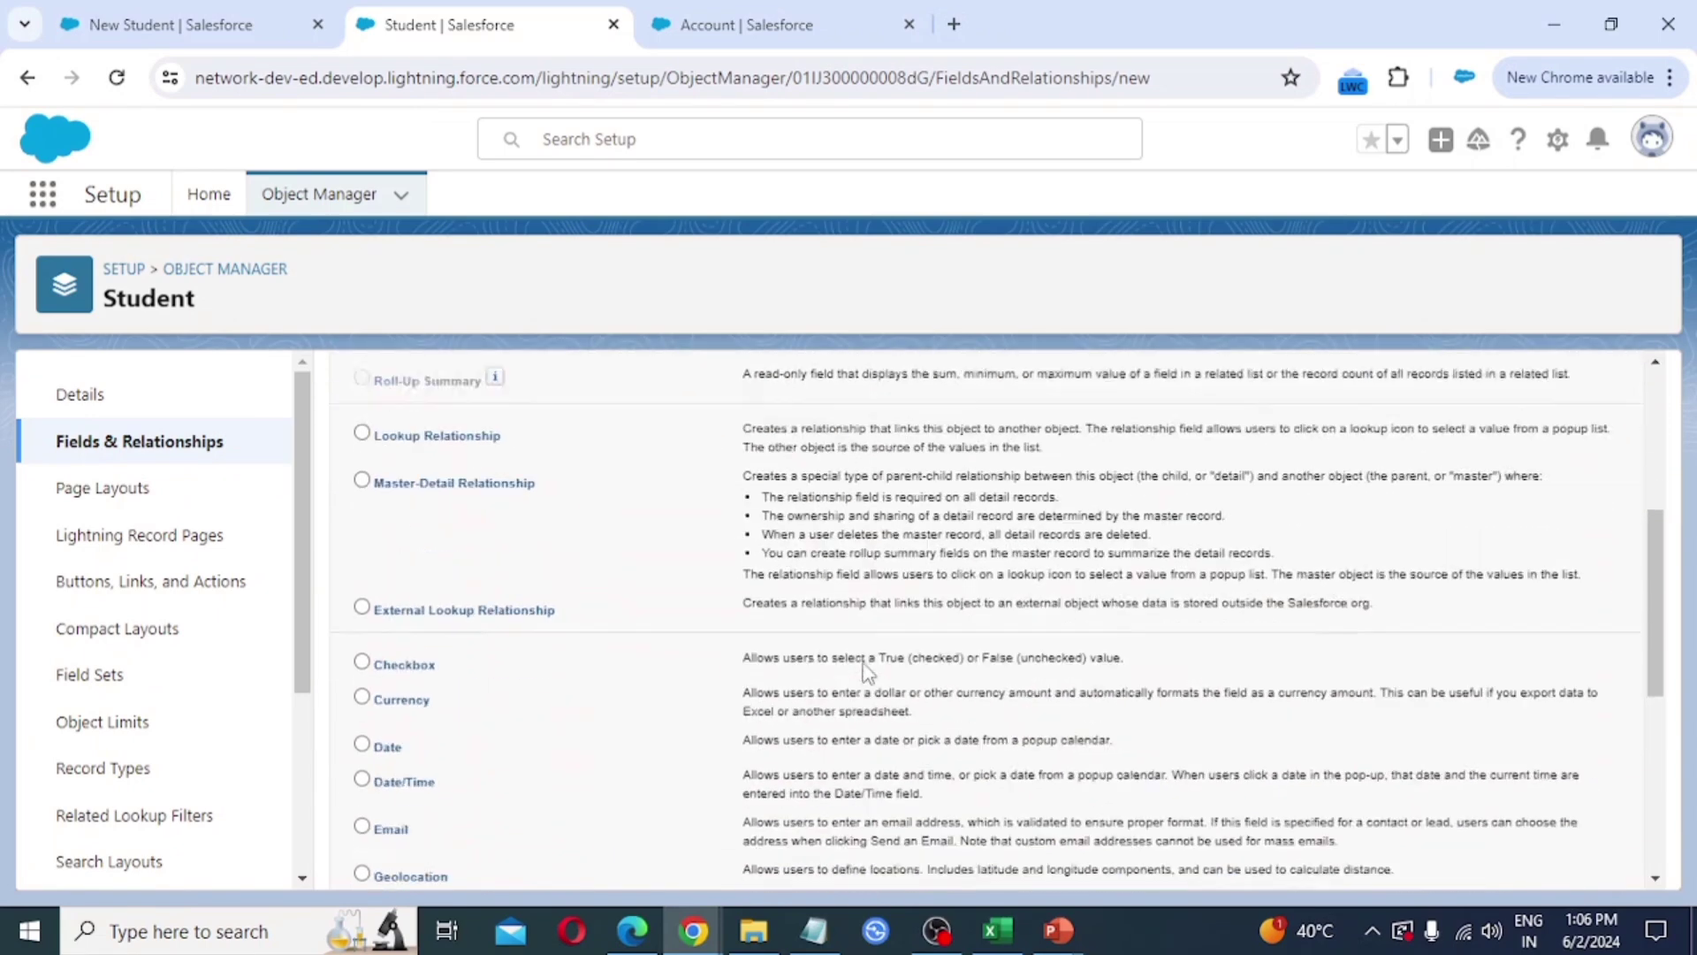
{"action": "scroll", "coordinate": [866, 676], "scroll_direction": "down", "scroll_amount": 4}
{"action": "scroll", "coordinate": [796, 686], "scroll_direction": "up", "scroll_amount": 7}
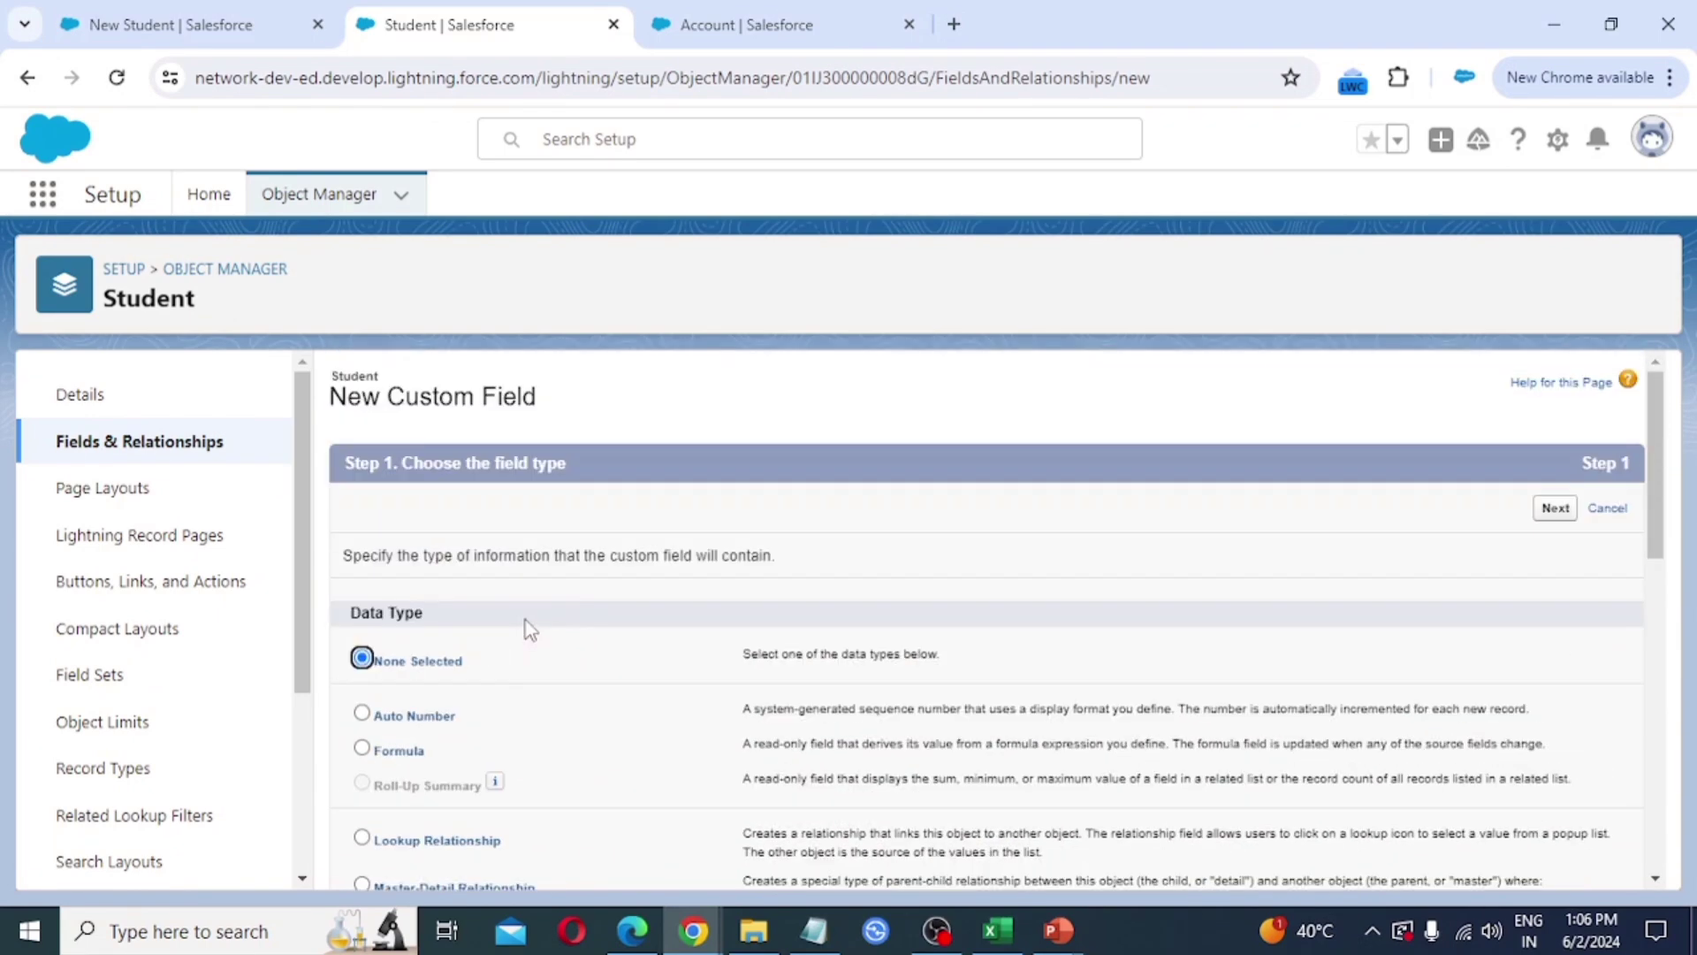
- Choose Text as the new field's data type and continue to the field details
{"action": "scroll", "coordinate": [530, 629], "scroll_direction": "down", "scroll_amount": 1}
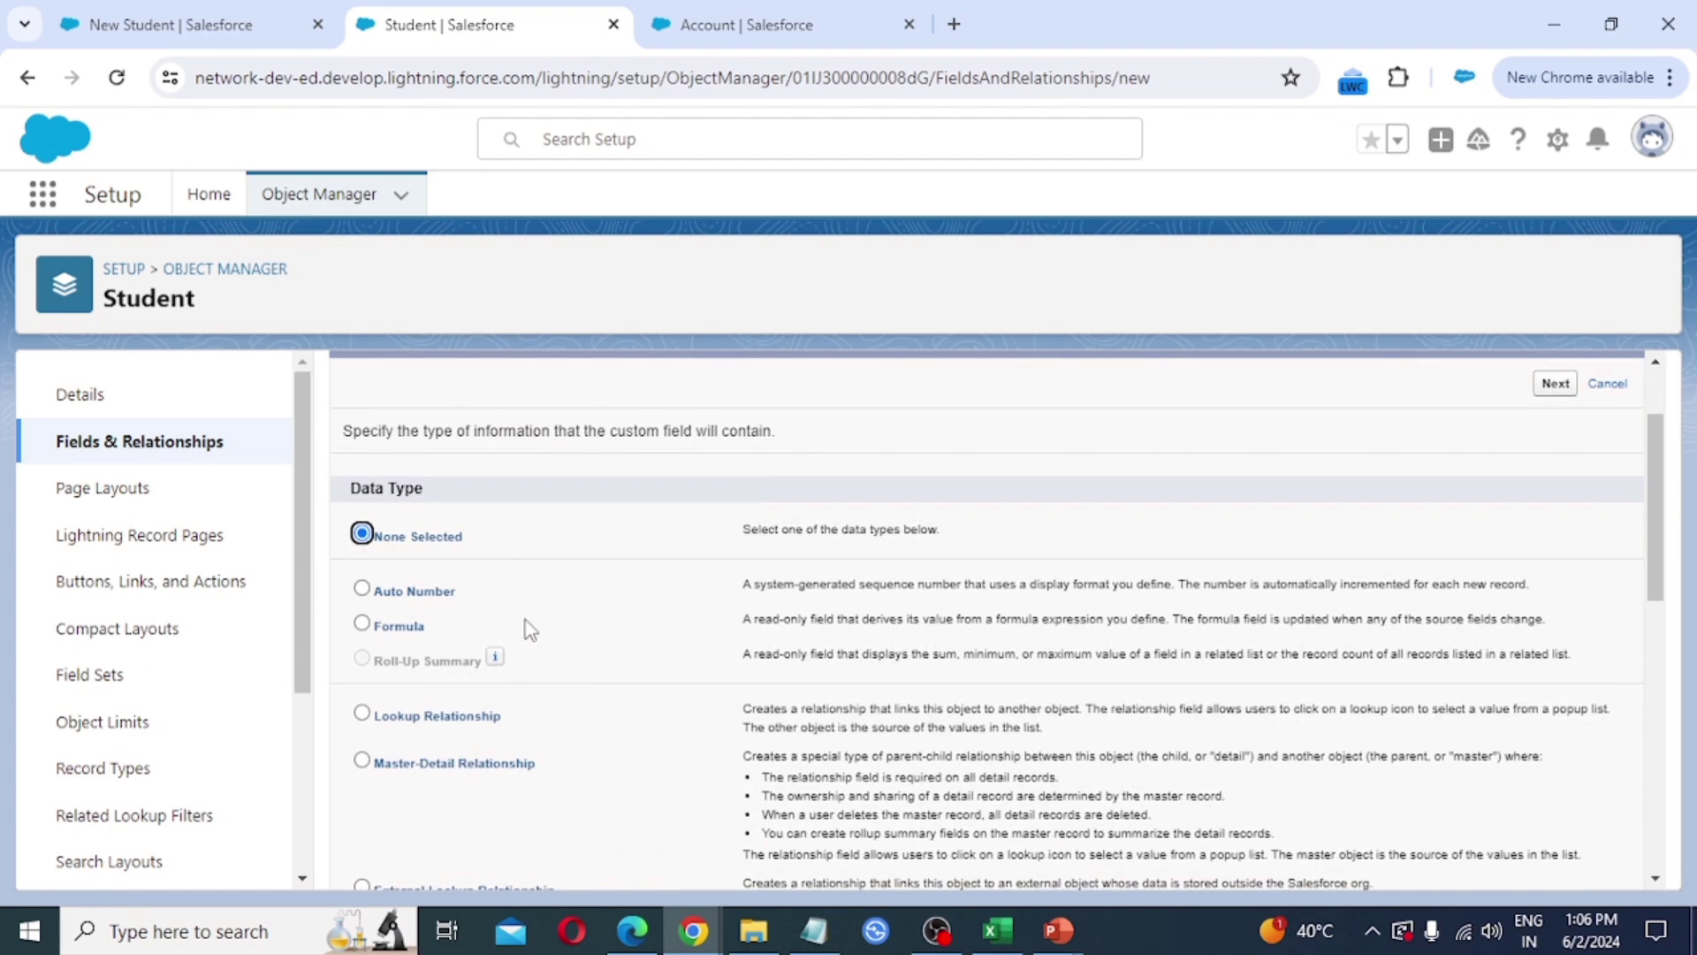
{"action": "scroll", "coordinate": [560, 629], "scroll_direction": "down", "scroll_amount": 5}
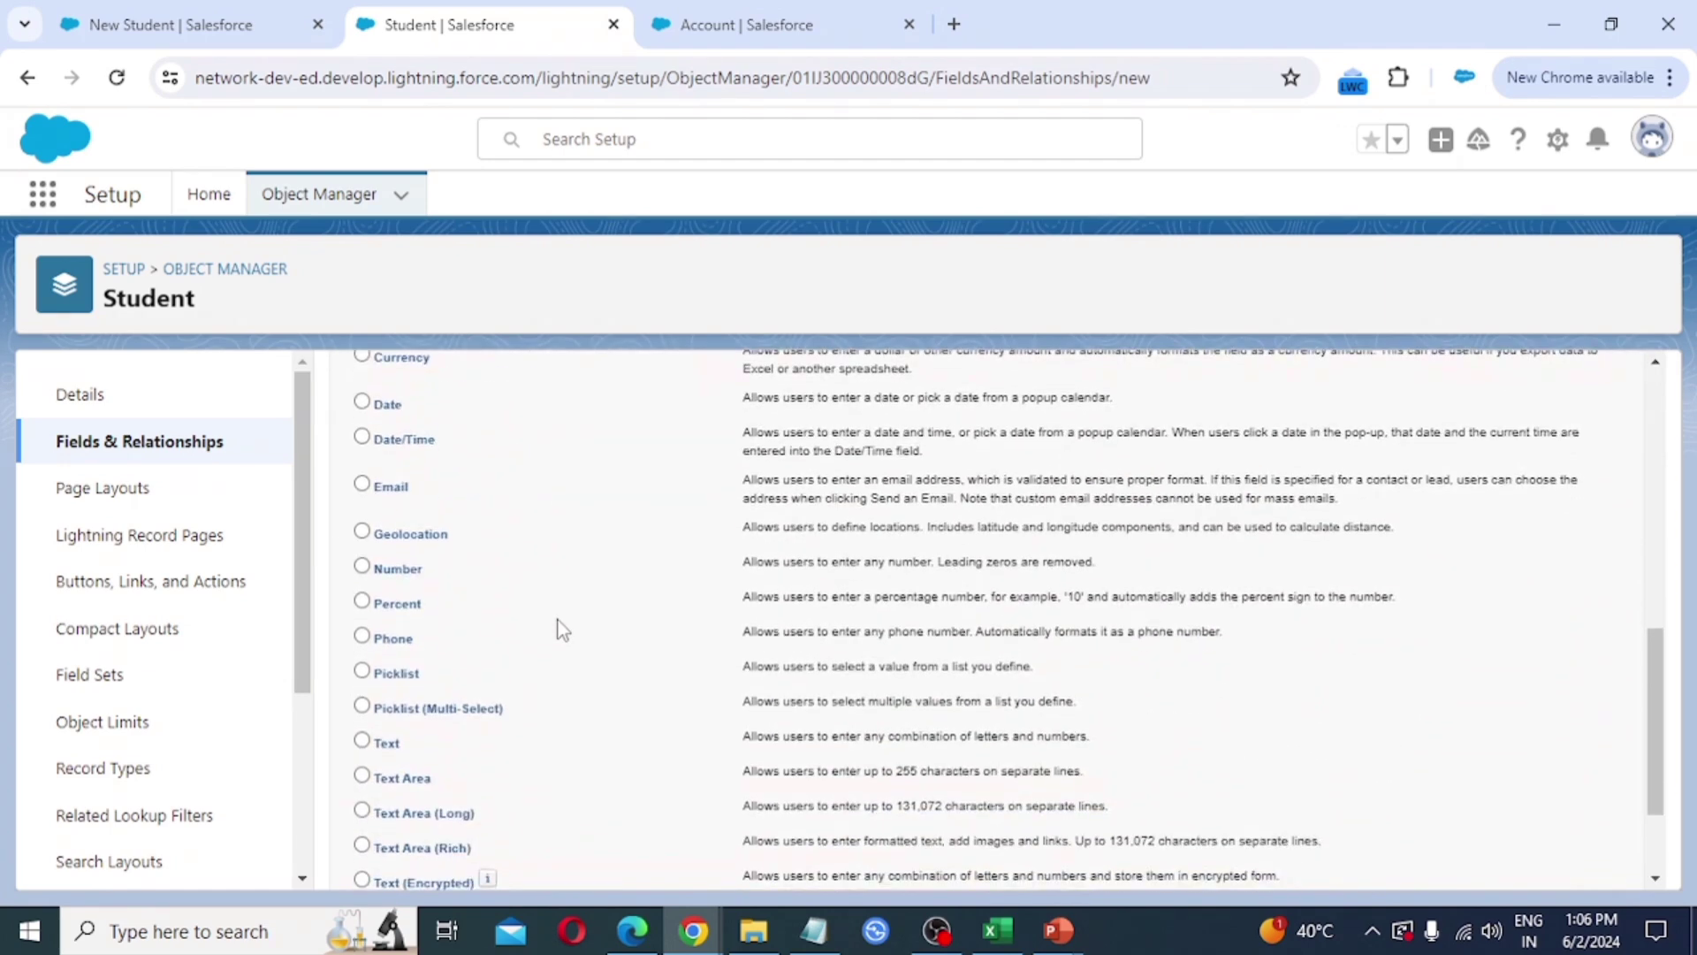
{"action": "scroll", "coordinate": [560, 629], "scroll_direction": "down", "scroll_amount": 1}
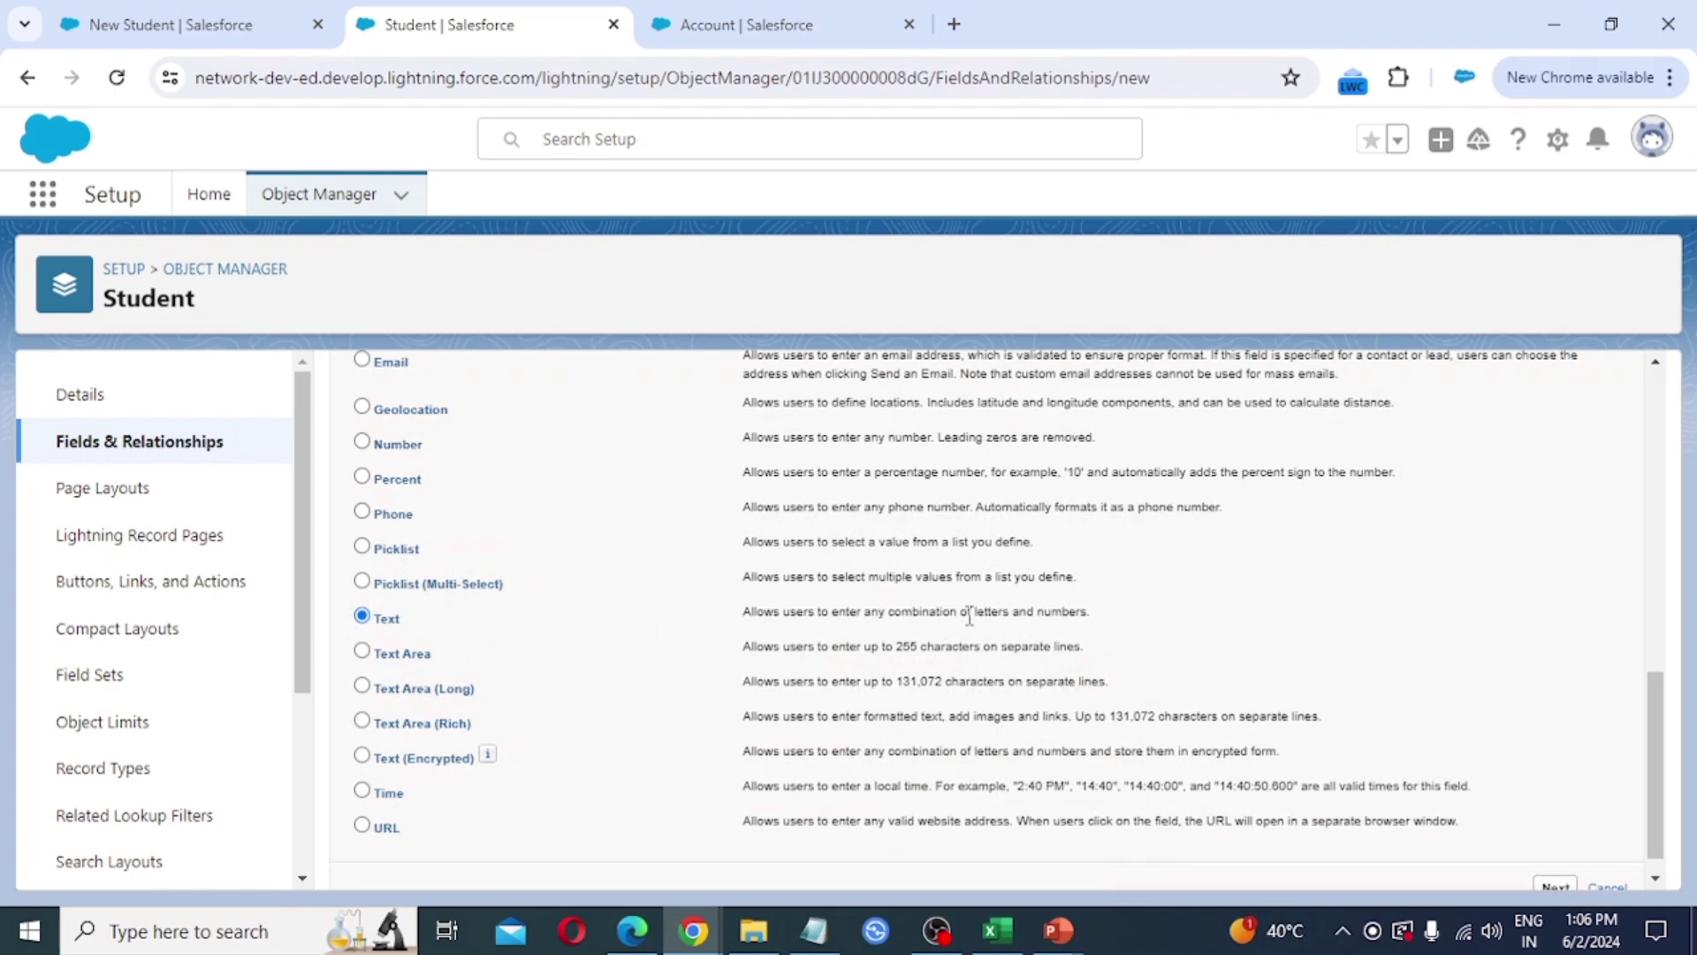
{"action": "scroll", "coordinate": [1140, 638], "scroll_direction": "down", "scroll_amount": 1}
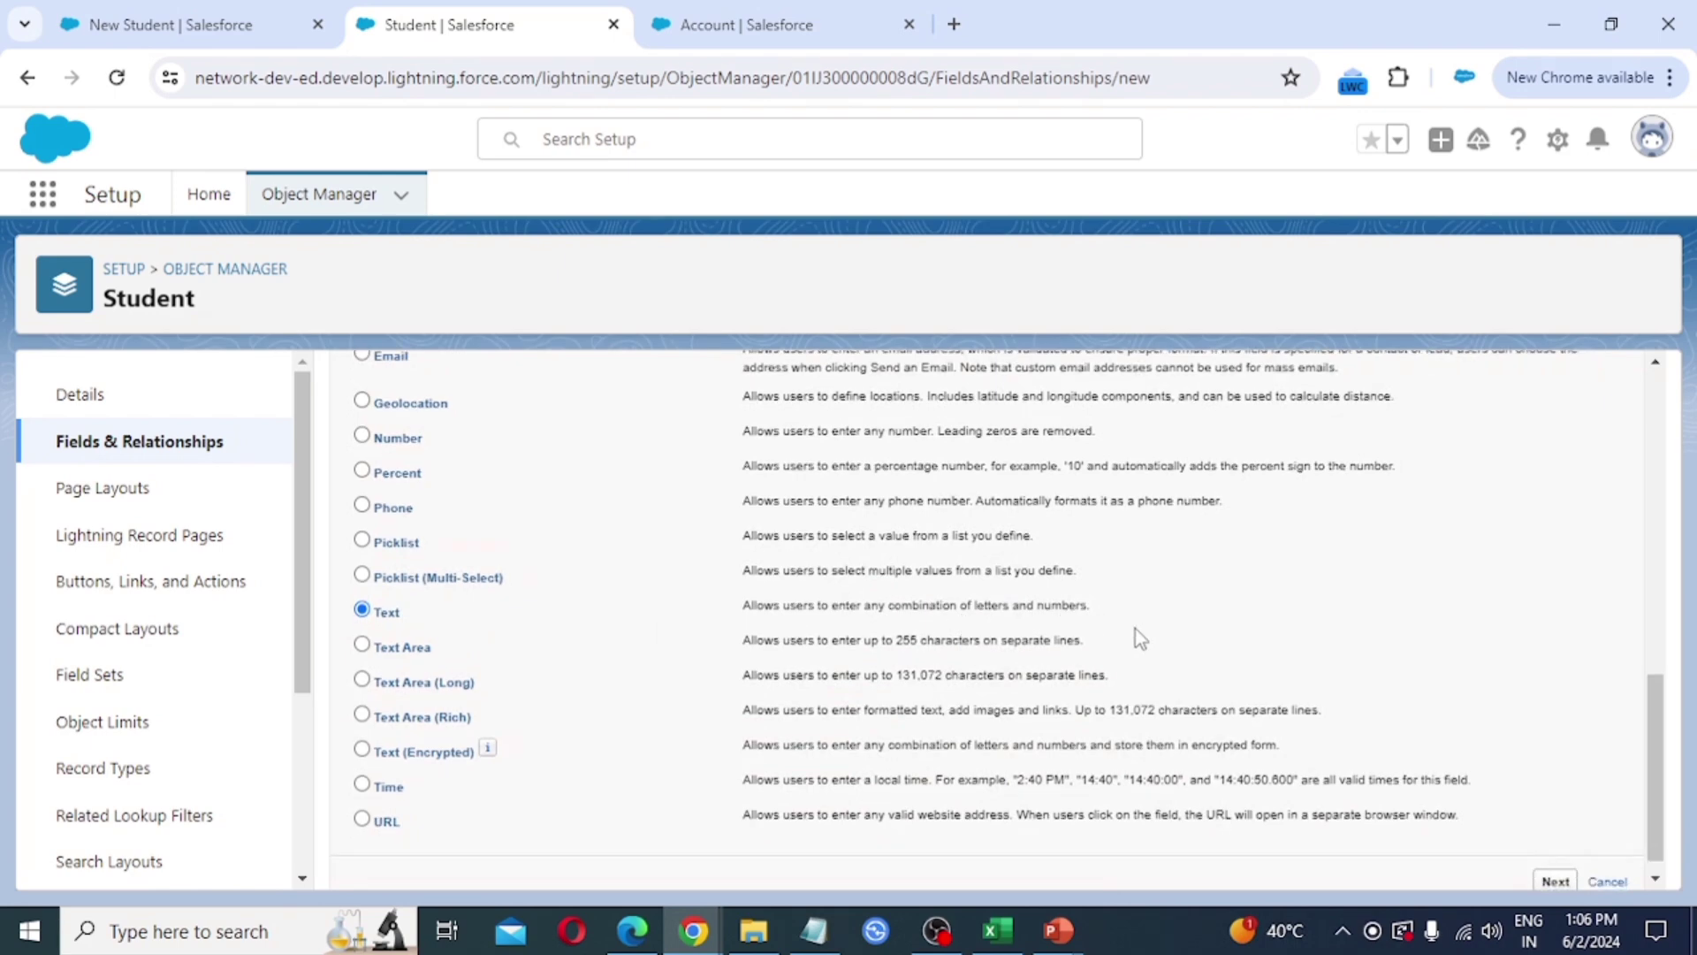
{"action": "scroll", "coordinate": [1141, 638], "scroll_direction": "down", "scroll_amount": 1}
{"action": "left_click", "coordinate": [1570, 865]}
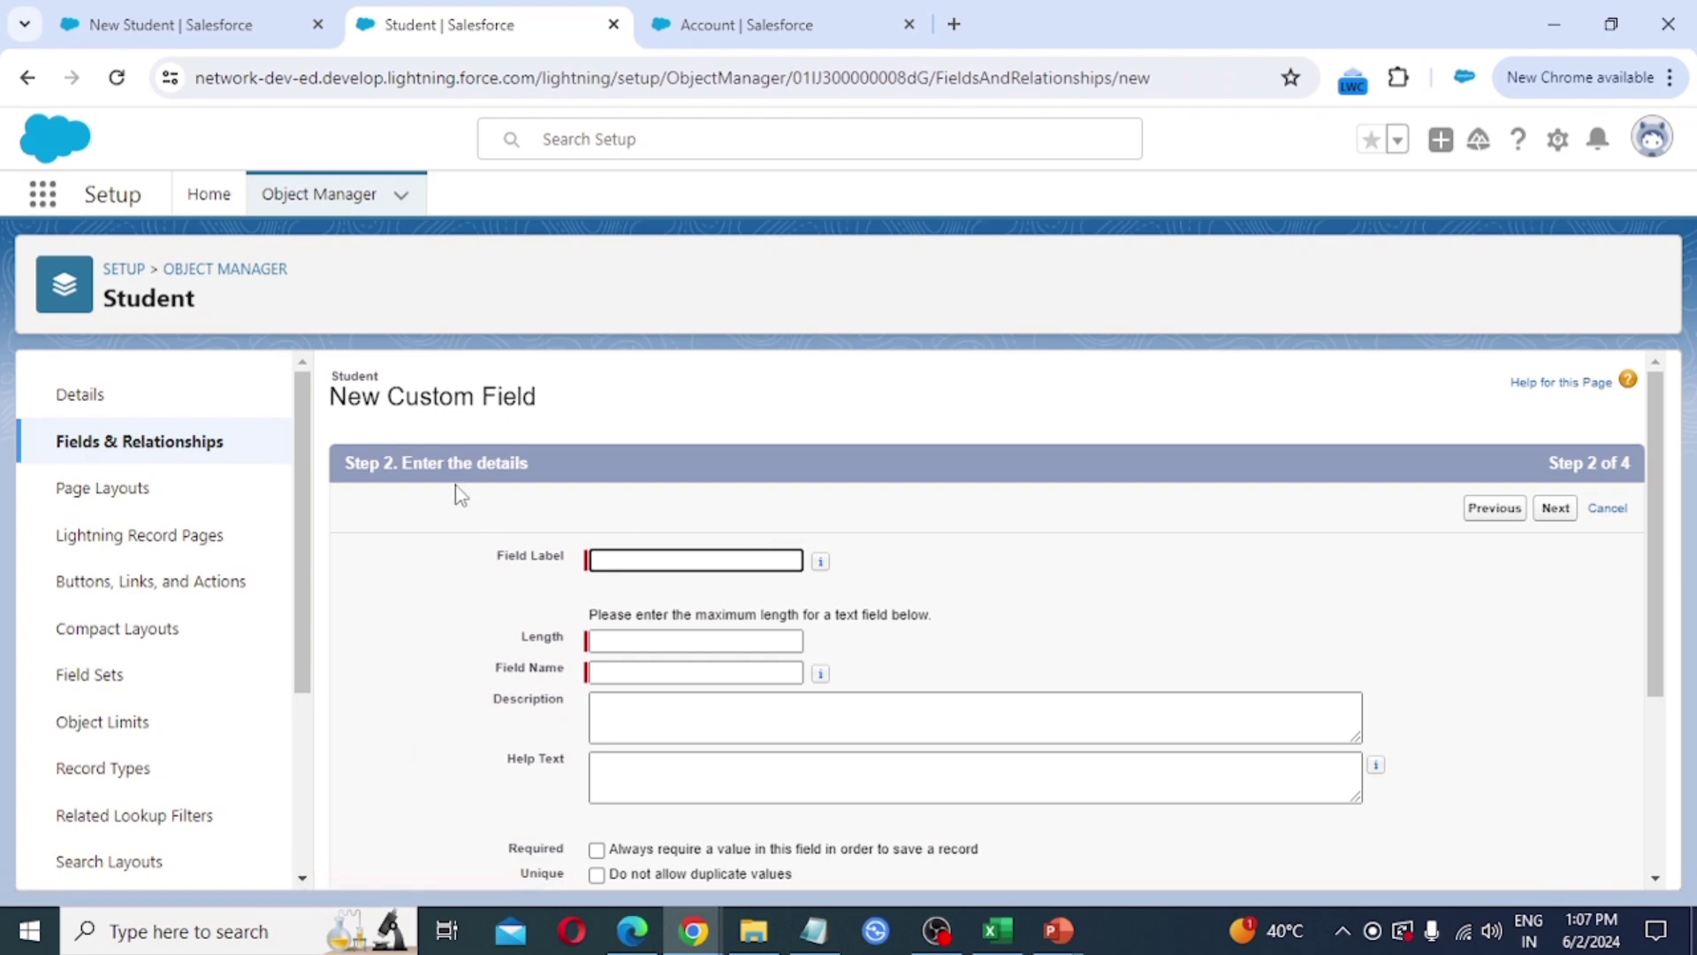
- Set the text field's label to Name and its length to 50, keep the other options, and continue to field-level security
{"action": "type", "text": "Name"}
{"action": "key", "text": "Tab"}
{"action": "type", "text": "50"}
{"action": "left_click", "coordinate": [809, 522]}
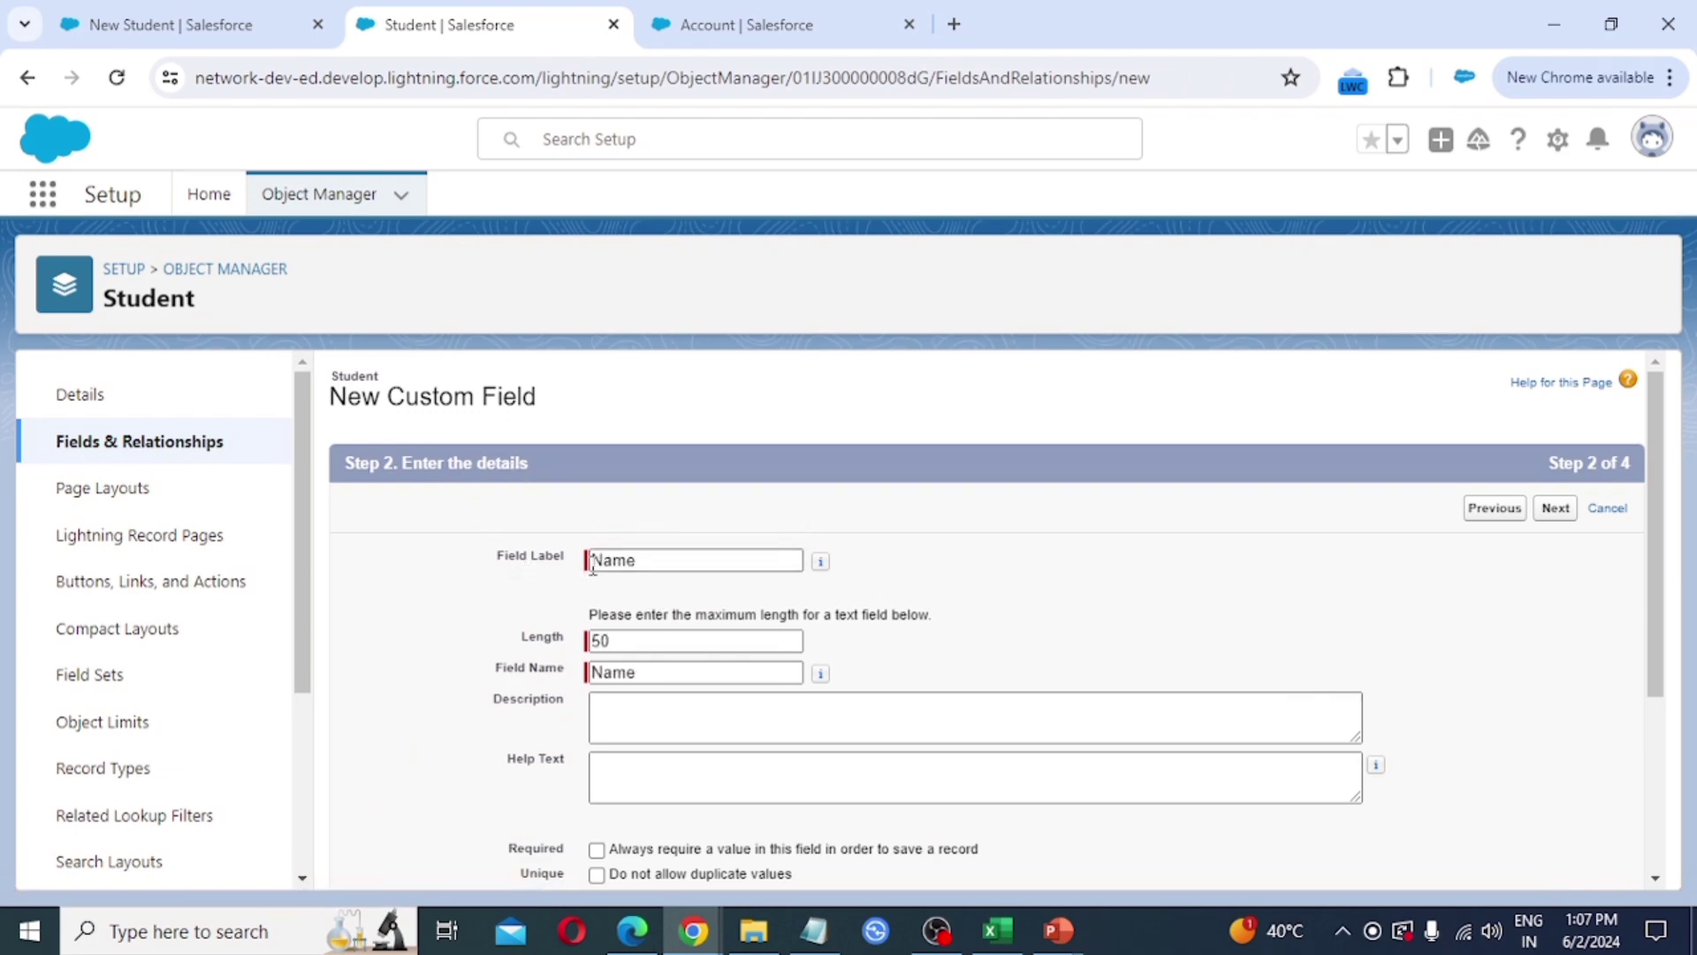
{"action": "scroll", "coordinate": [643, 640], "scroll_direction": "down", "scroll_amount": 1}
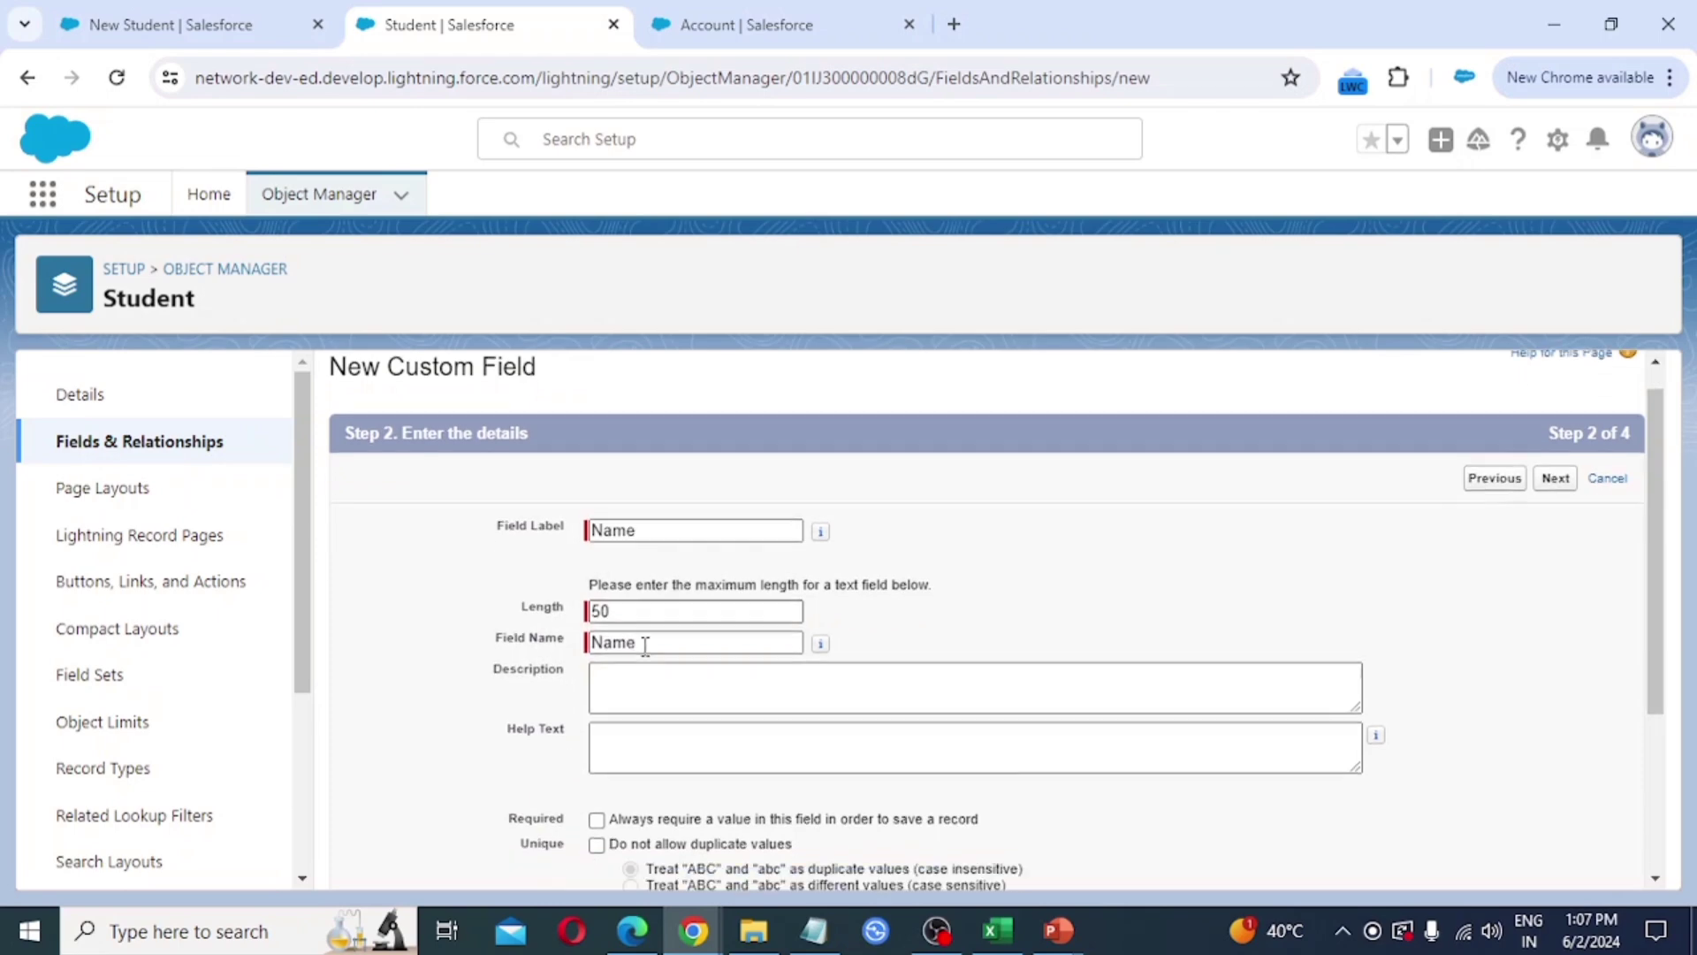
{"action": "scroll", "coordinate": [646, 646], "scroll_direction": "down", "scroll_amount": 1}
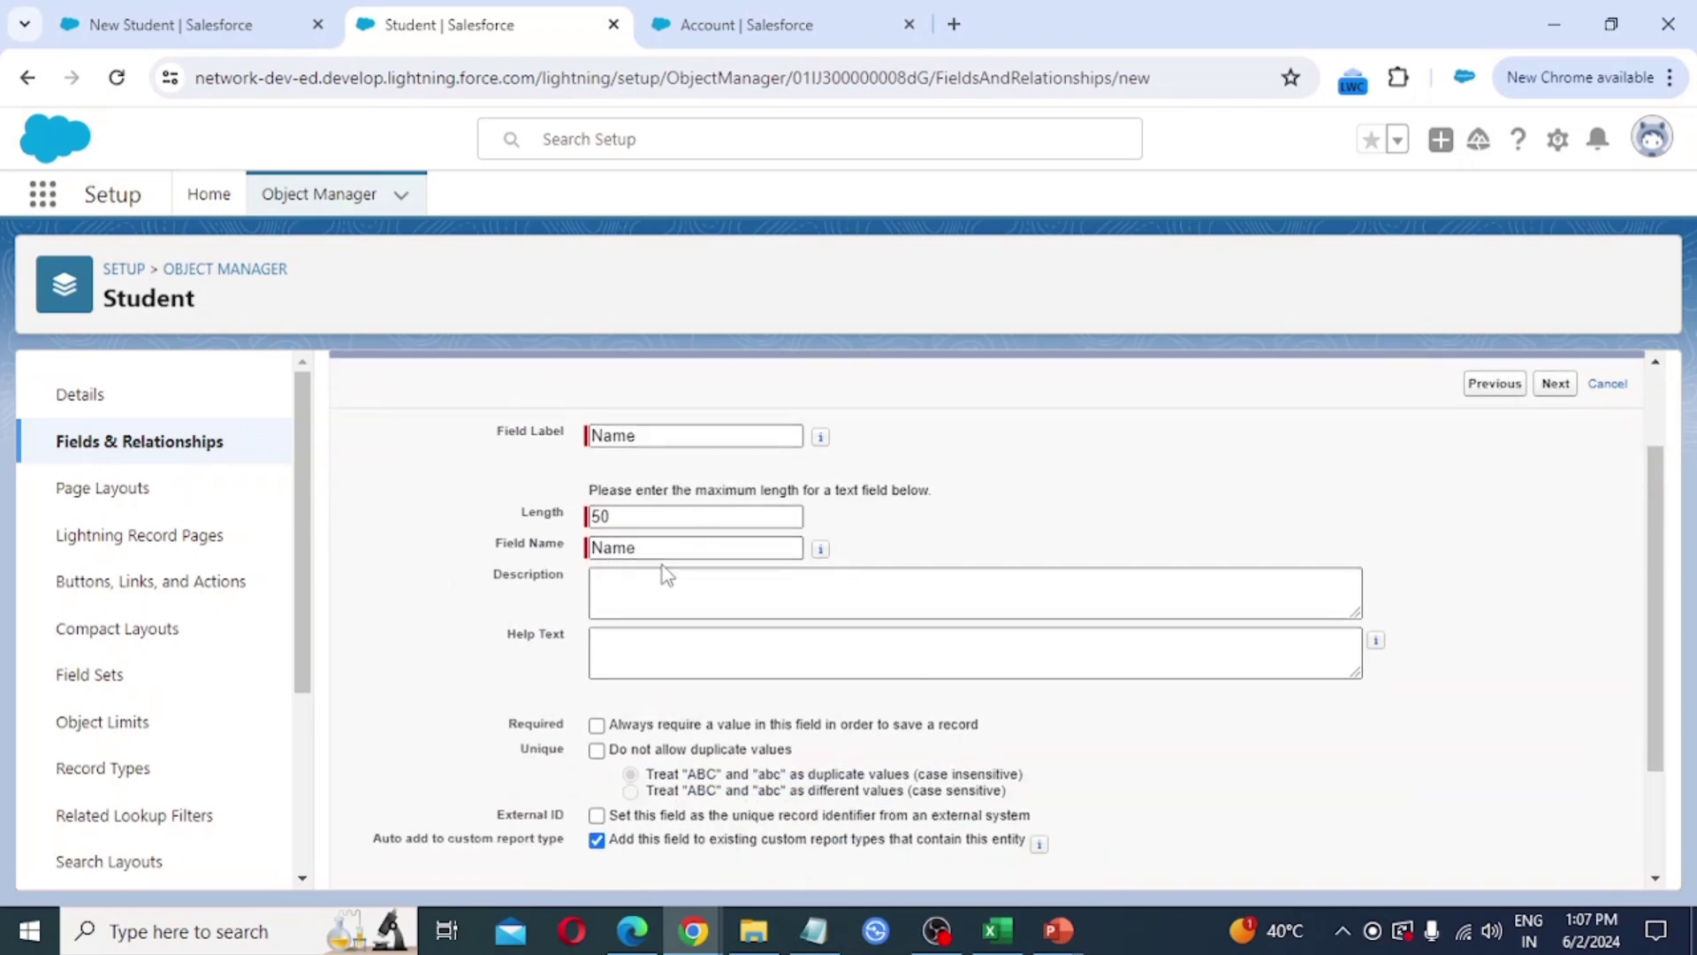
{"action": "scroll", "coordinate": [677, 686], "scroll_direction": "down", "scroll_amount": 1}
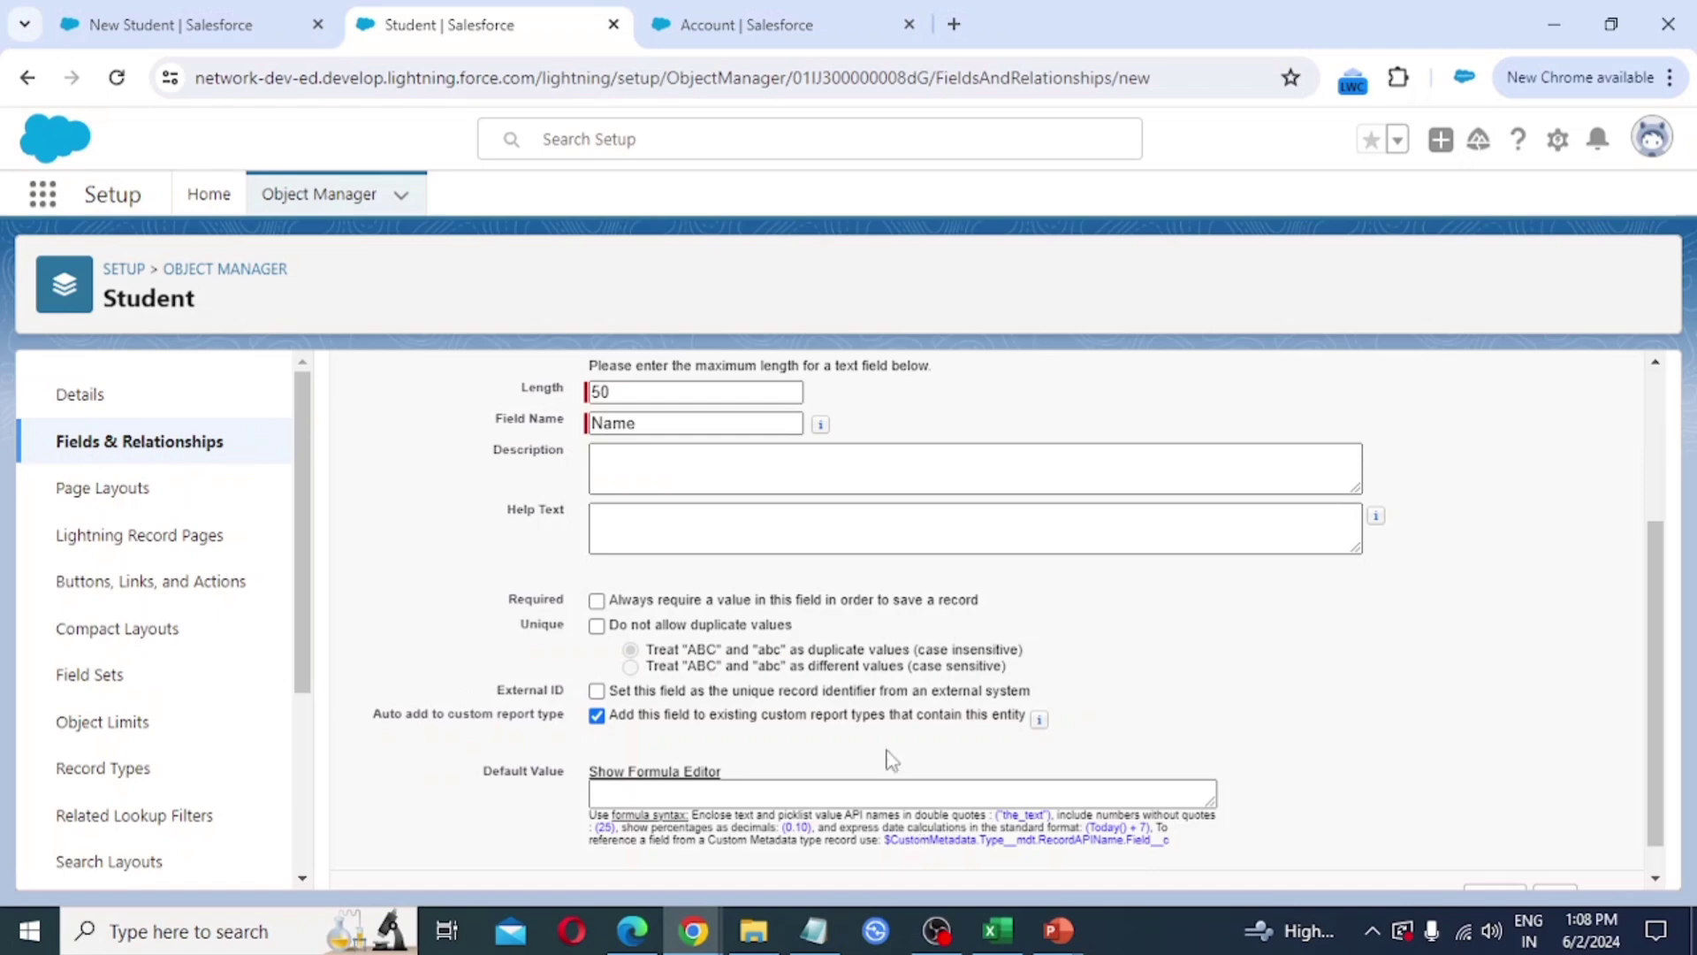
{"action": "scroll", "coordinate": [686, 685], "scroll_direction": "down", "scroll_amount": 1}
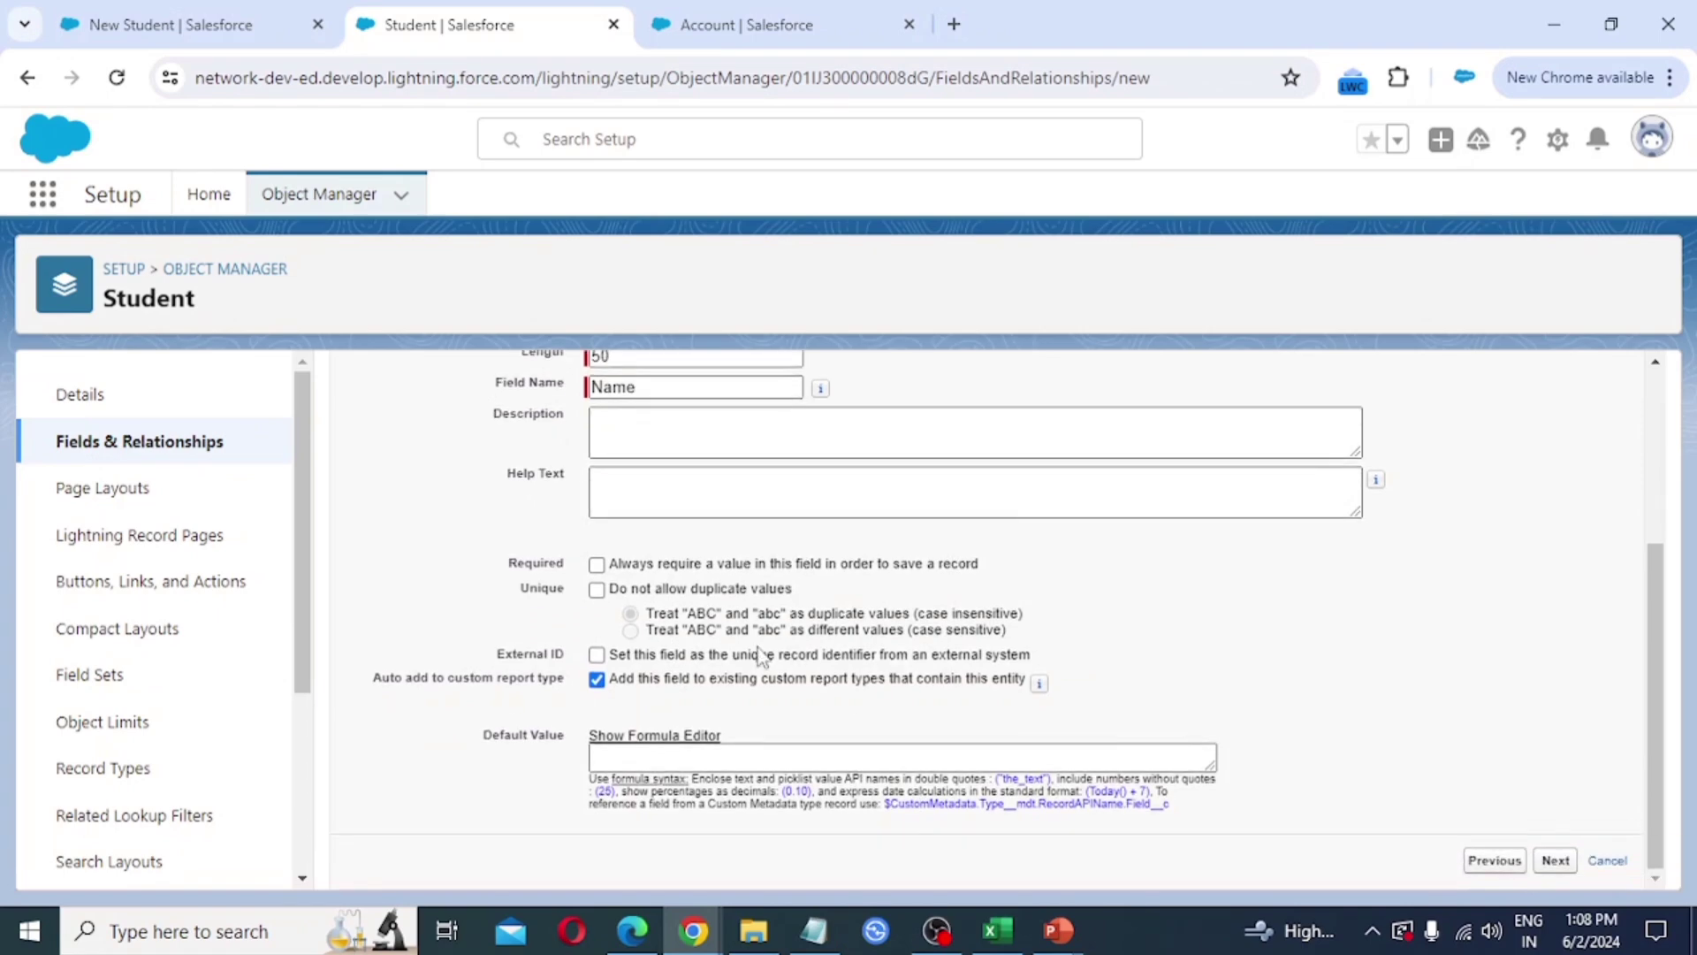
{"action": "left_click", "coordinate": [1556, 860]}
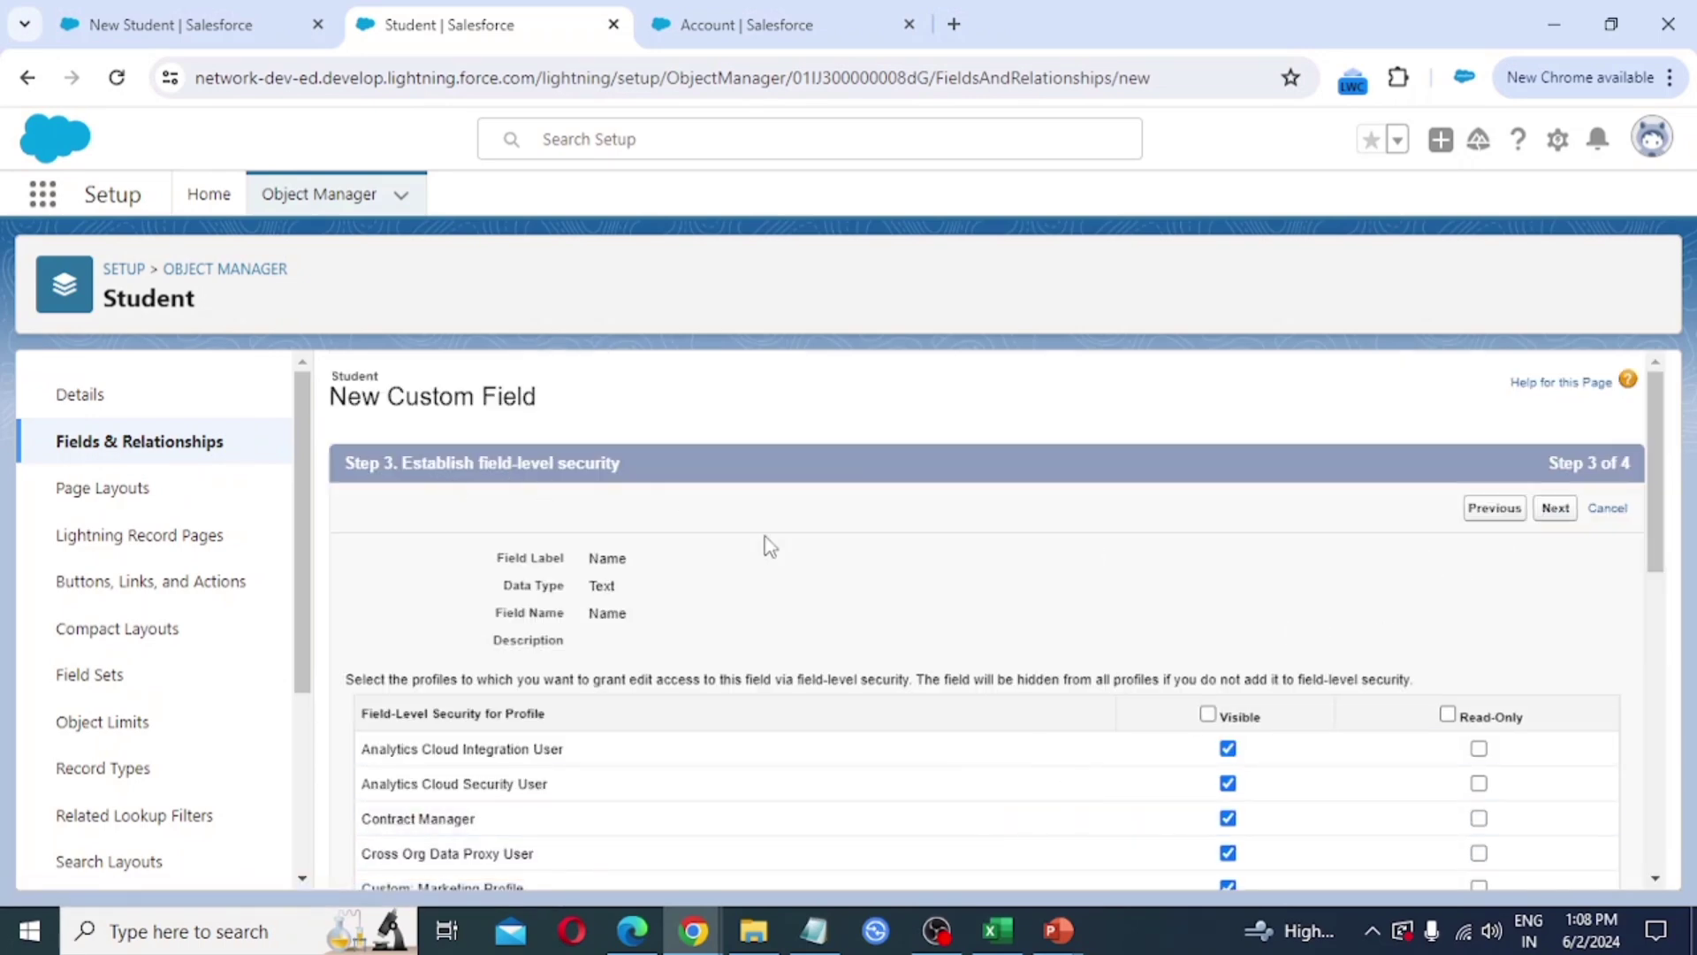
- Accept the Name field's default profile visibility and Student Layout placement, and save it while starting another custom field
{"action": "scroll", "coordinate": [1185, 678], "scroll_direction": "down", "scroll_amount": 7}
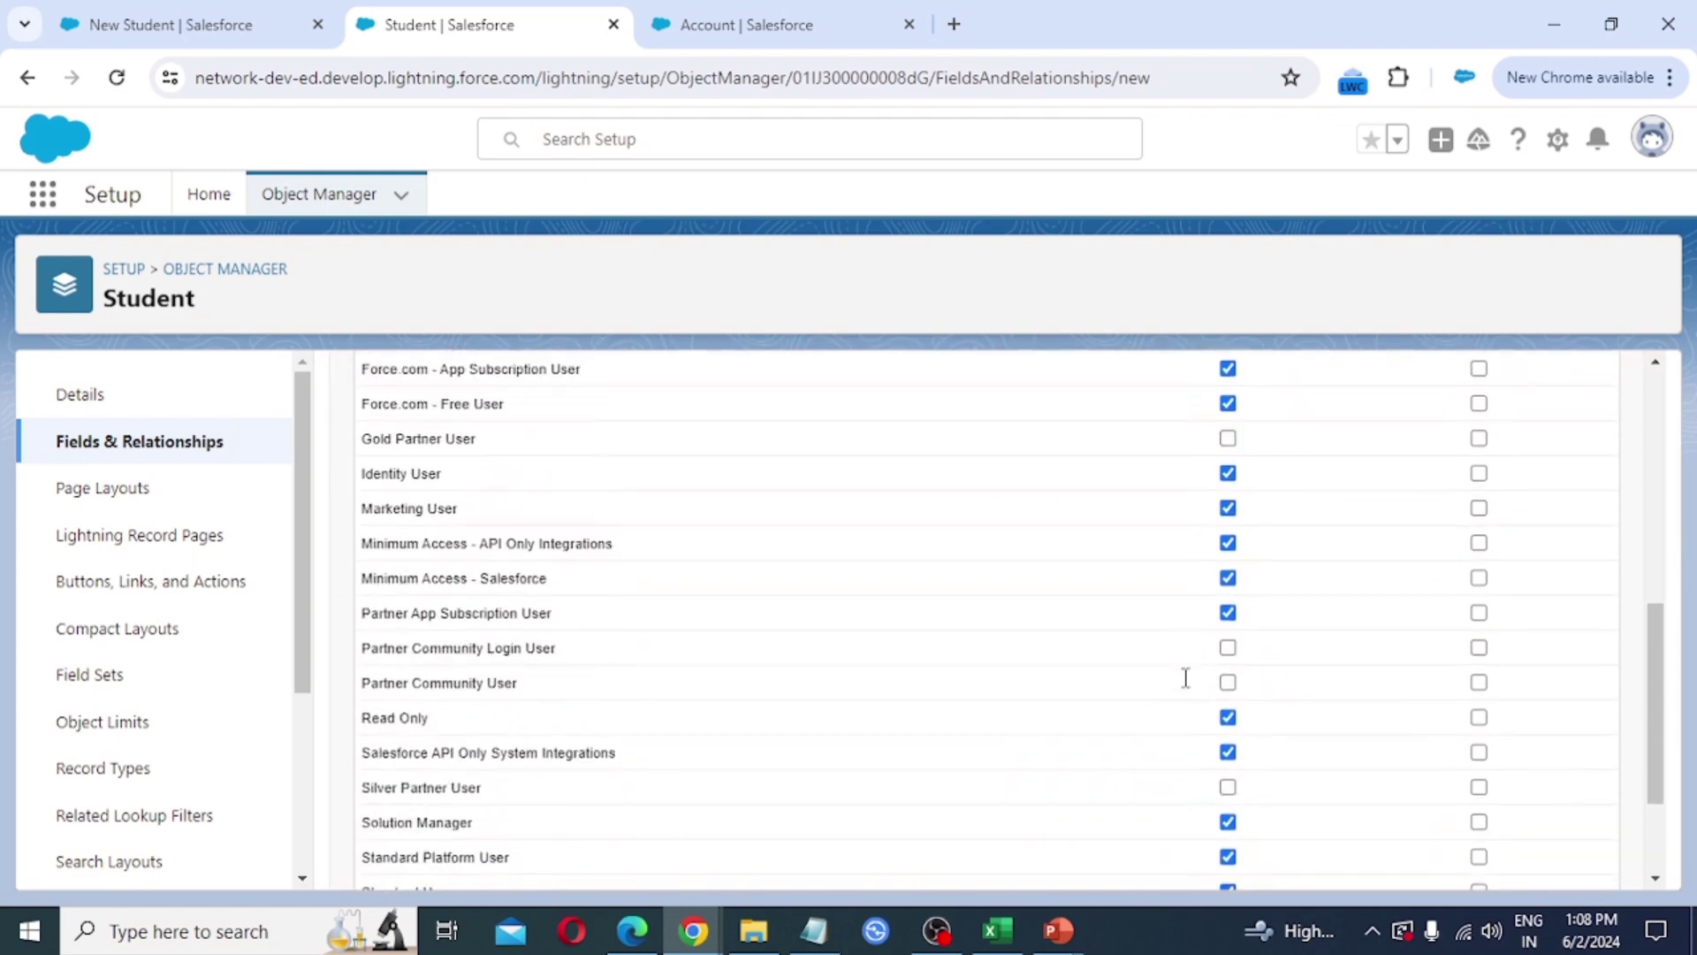
{"action": "scroll", "coordinate": [1185, 678], "scroll_direction": "down", "scroll_amount": 2}
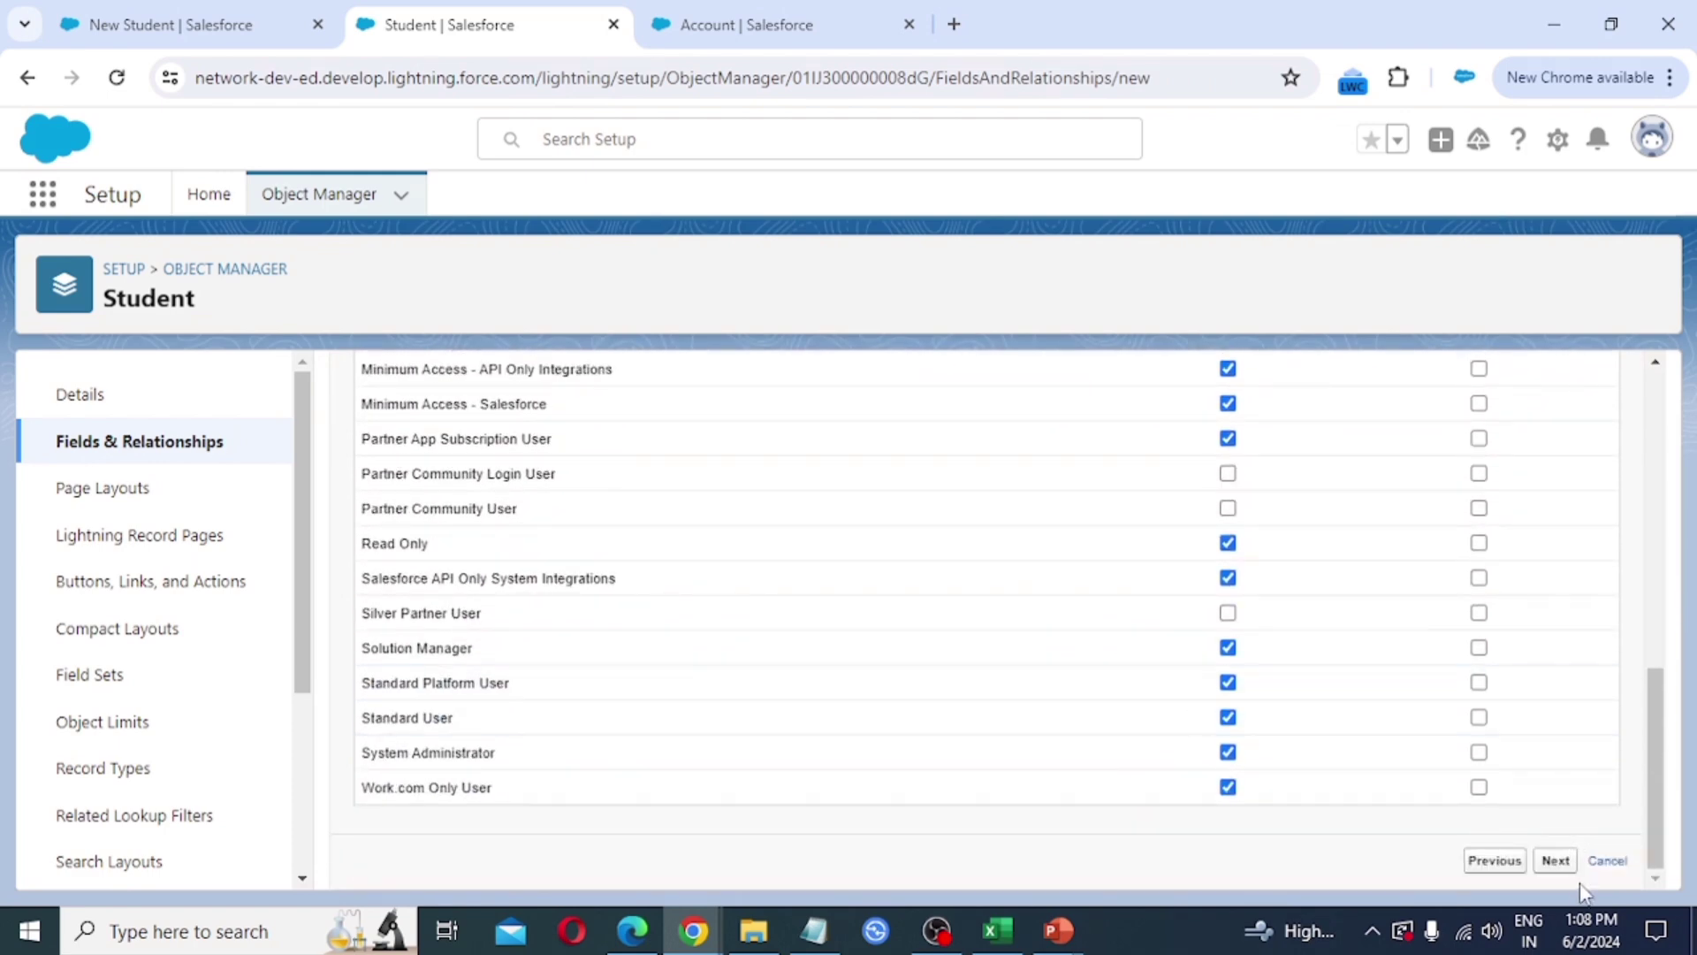
{"action": "left_click", "coordinate": [1556, 860]}
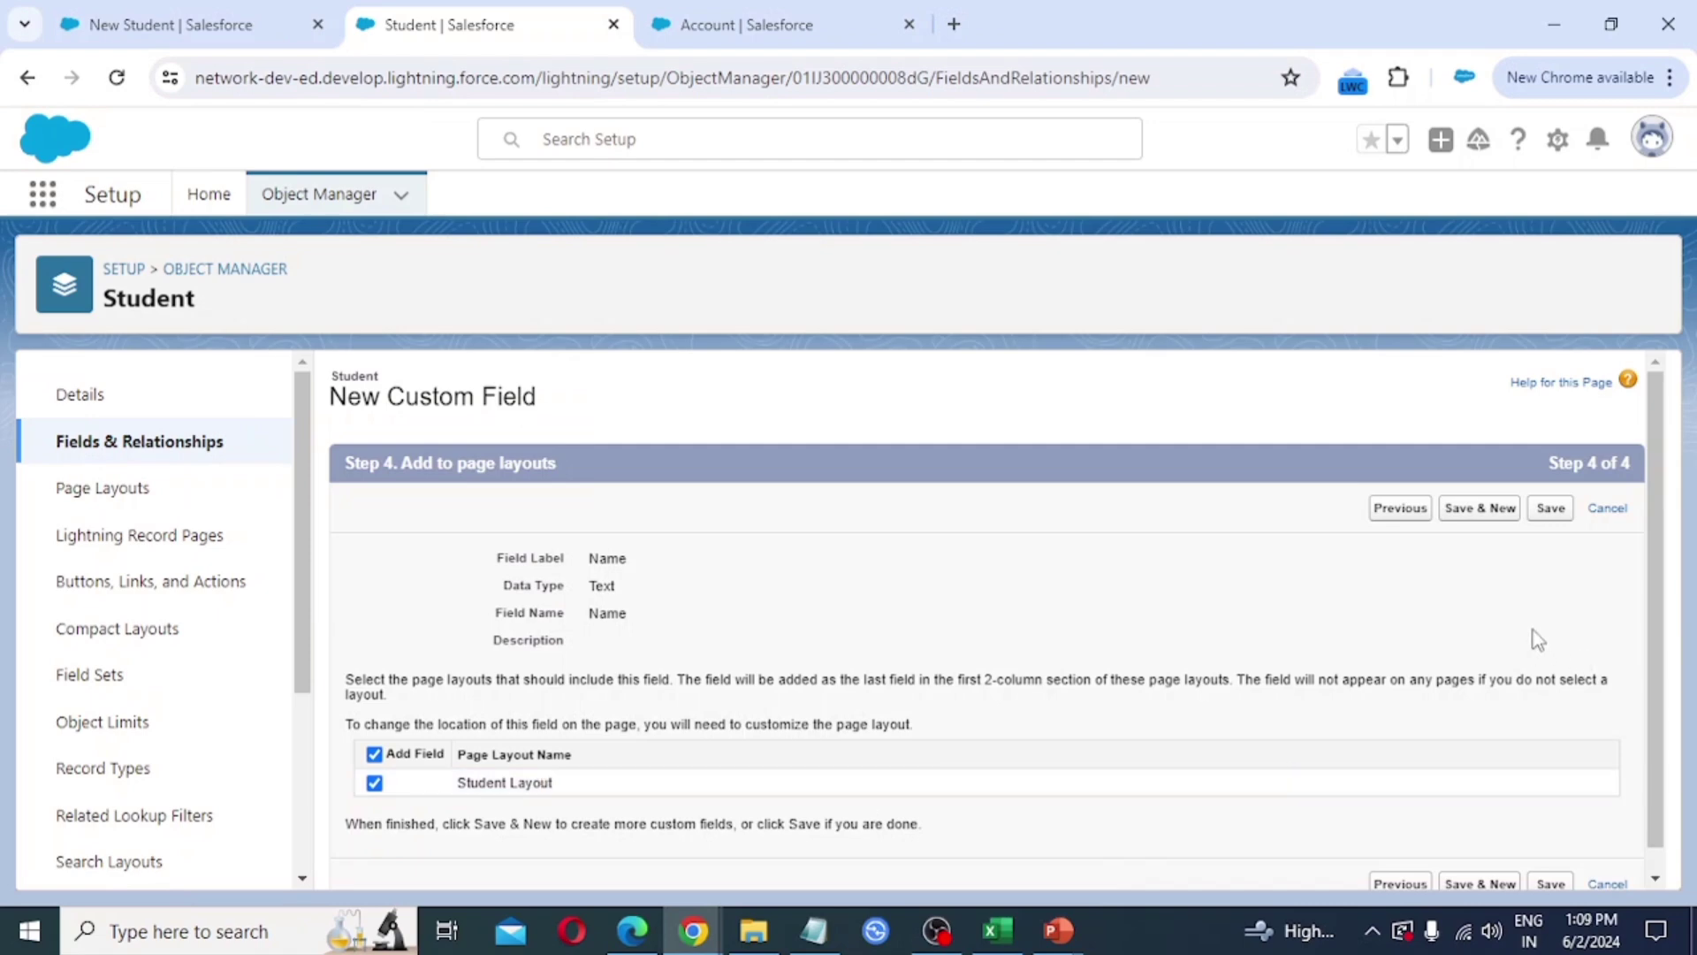
{"action": "left_click", "coordinate": [1494, 511]}
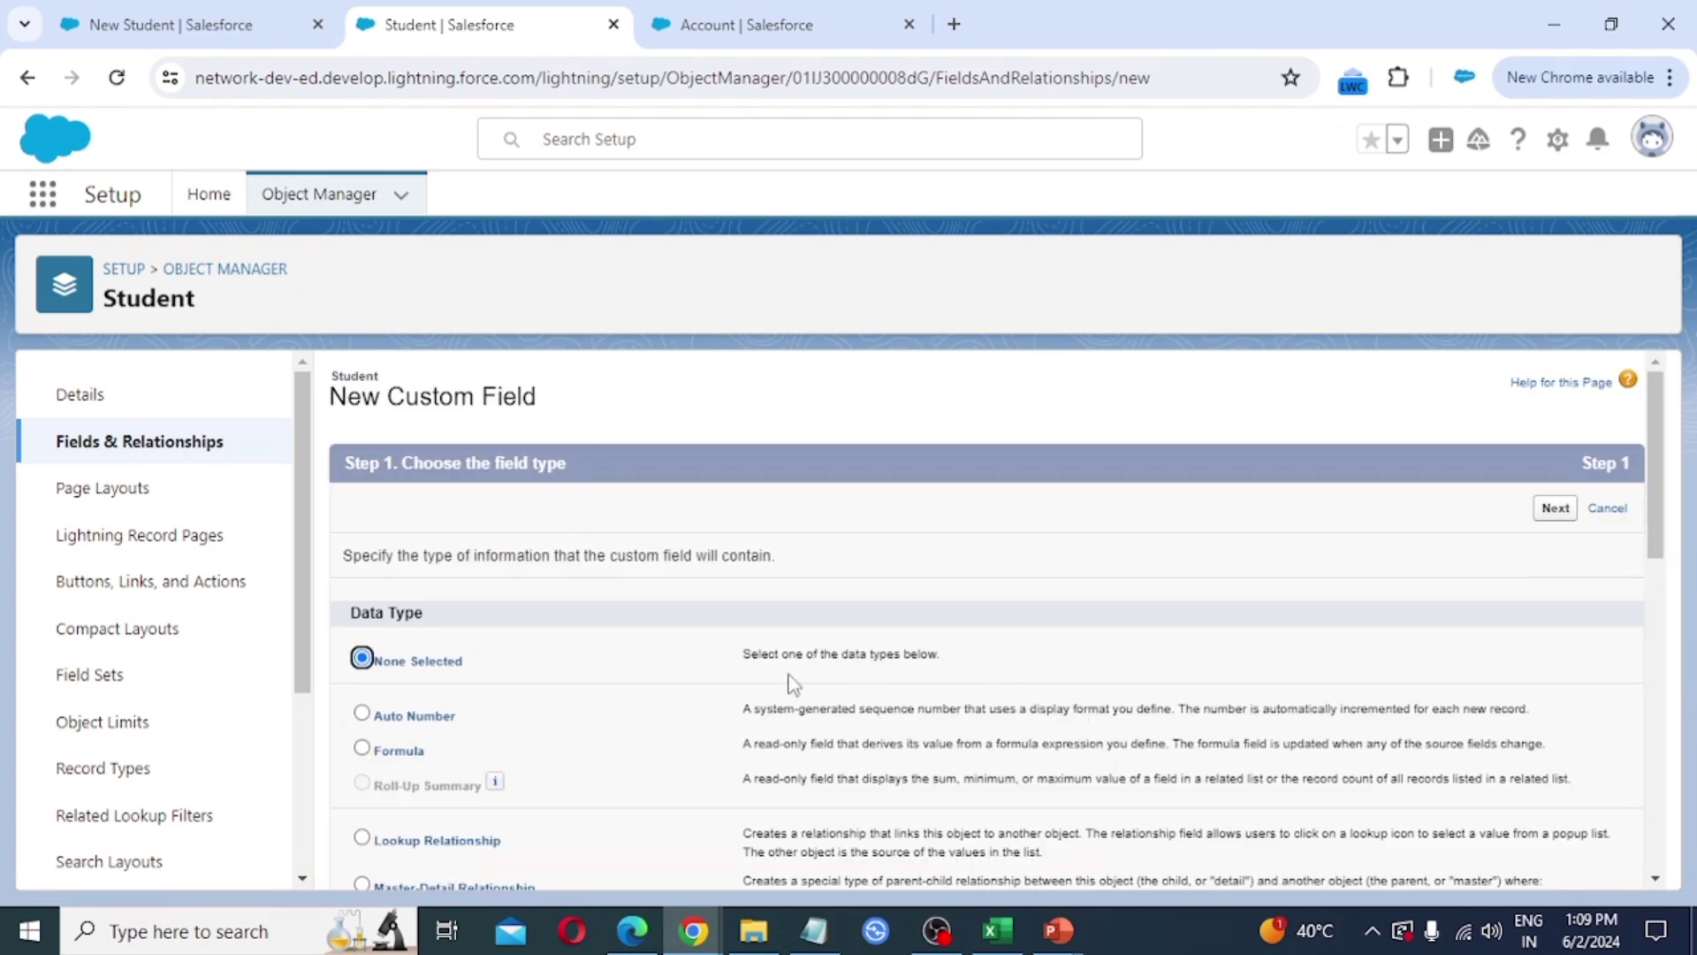
- Choose Picklist as the second custom field's data type and continue to its details
{"action": "scroll", "coordinate": [809, 672], "scroll_direction": "down", "scroll_amount": 5}
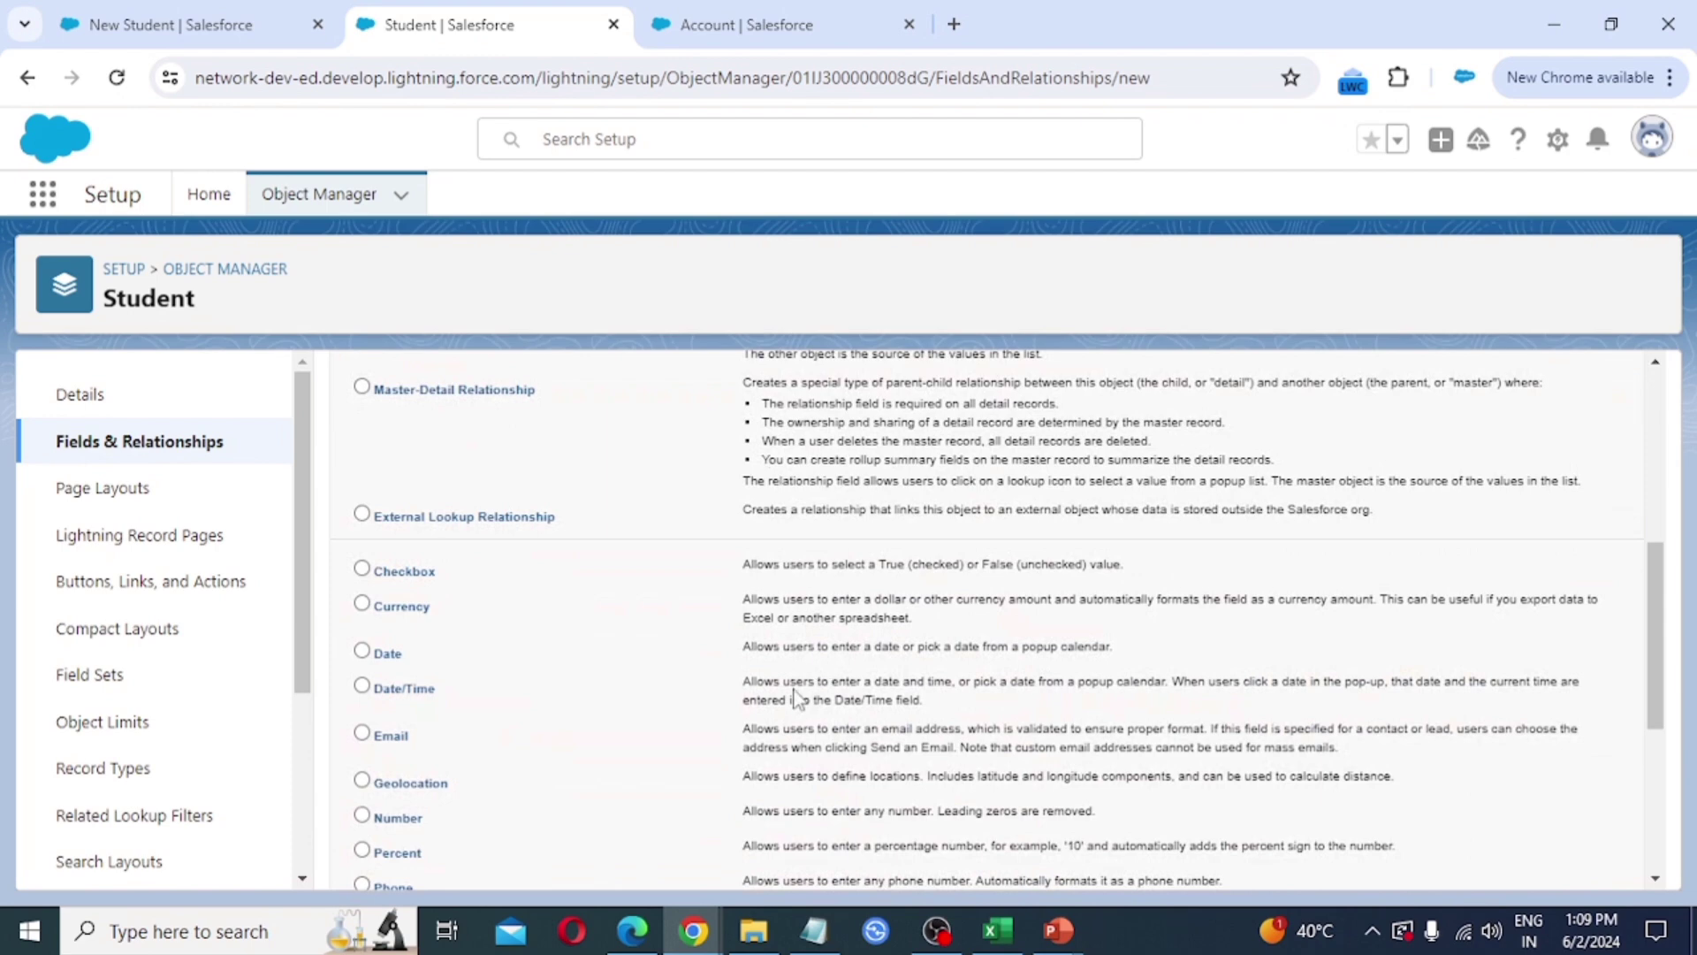
{"action": "scroll", "coordinate": [718, 682], "scroll_direction": "down", "scroll_amount": 3}
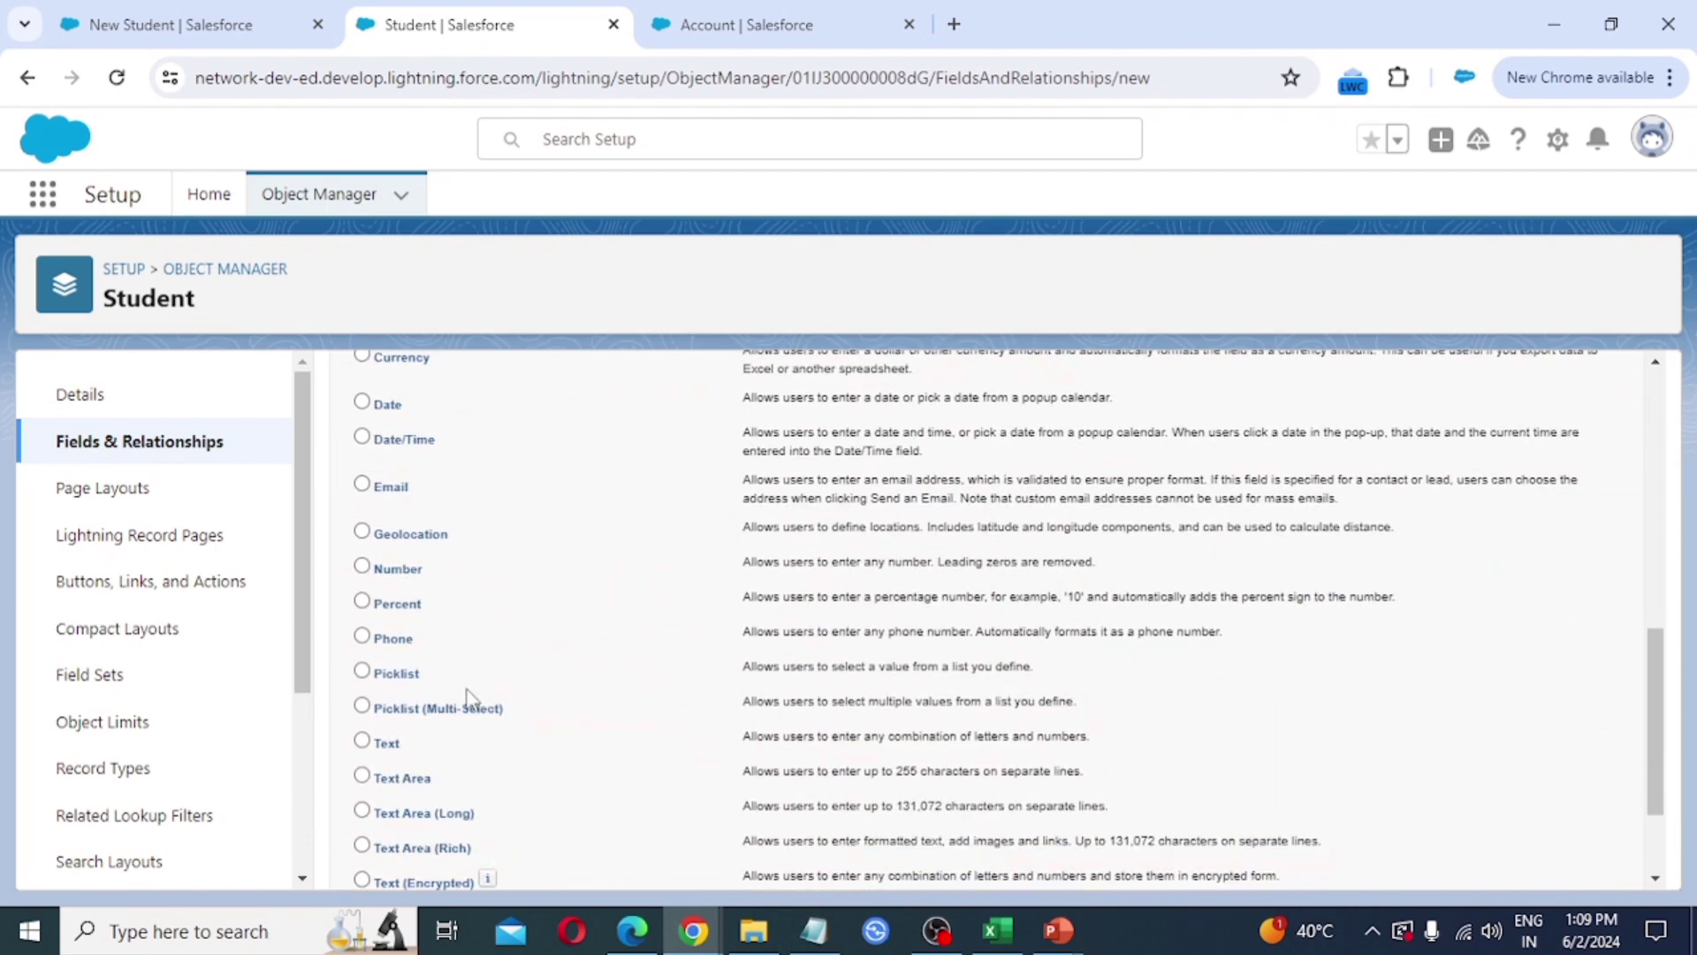
{"action": "left_click", "coordinate": [402, 675]}
{"action": "scroll", "coordinate": [1235, 730], "scroll_direction": "down", "scroll_amount": 2}
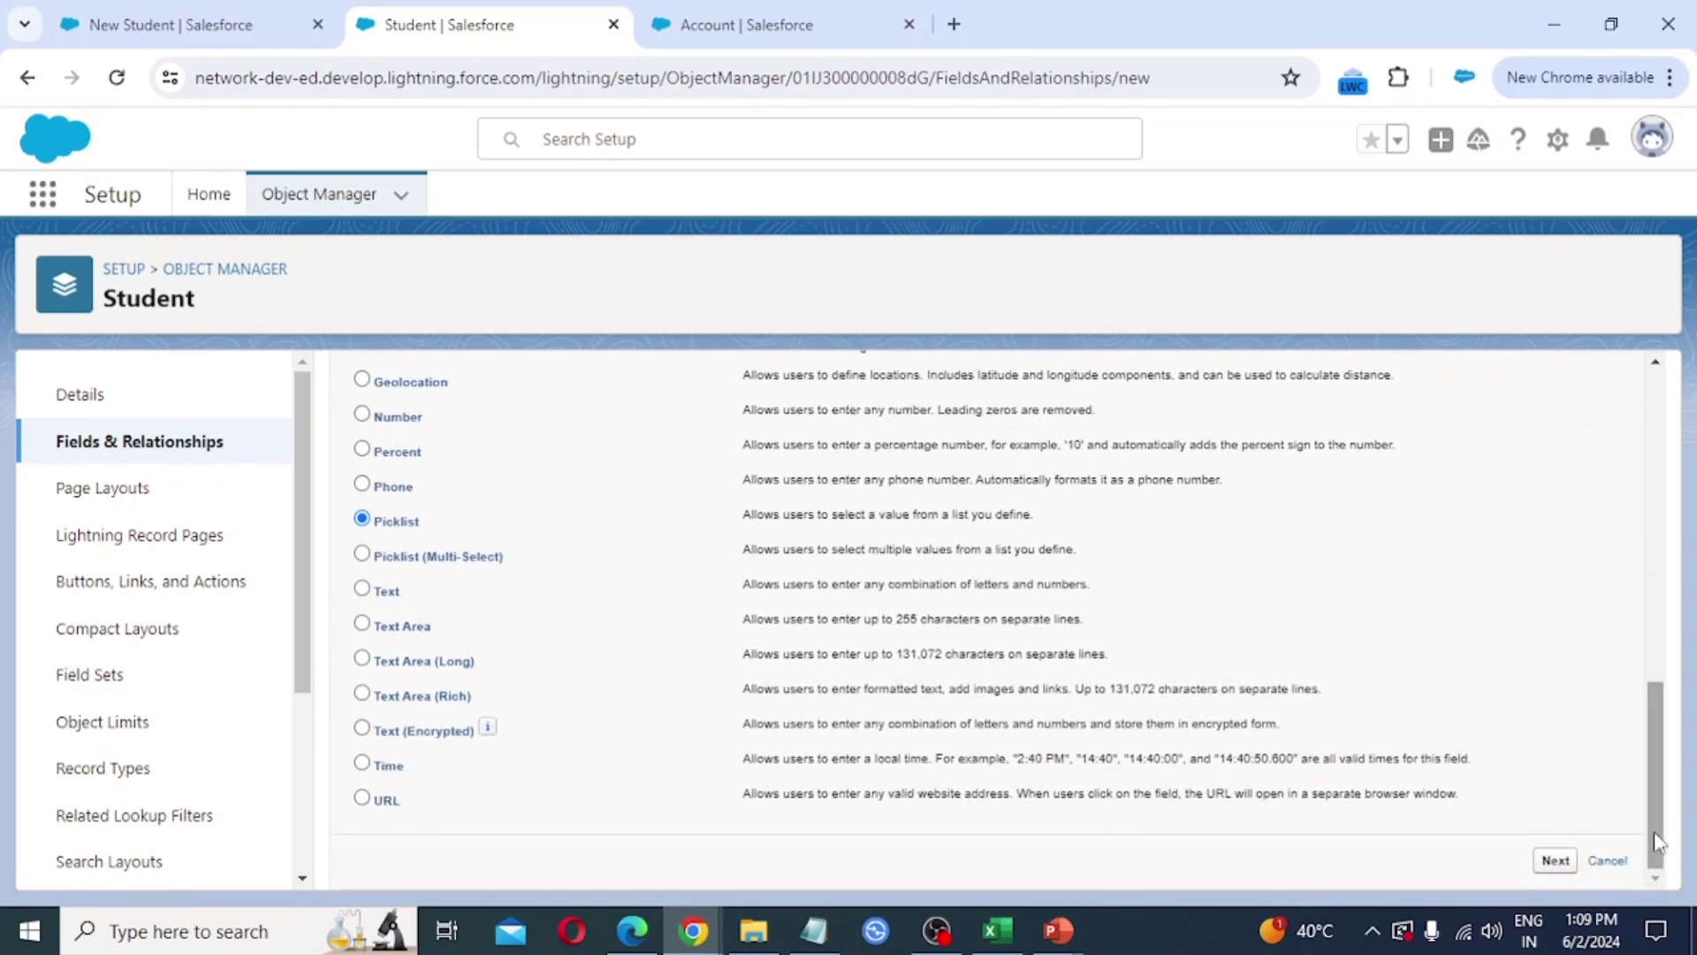
{"action": "left_click", "coordinate": [1554, 862]}
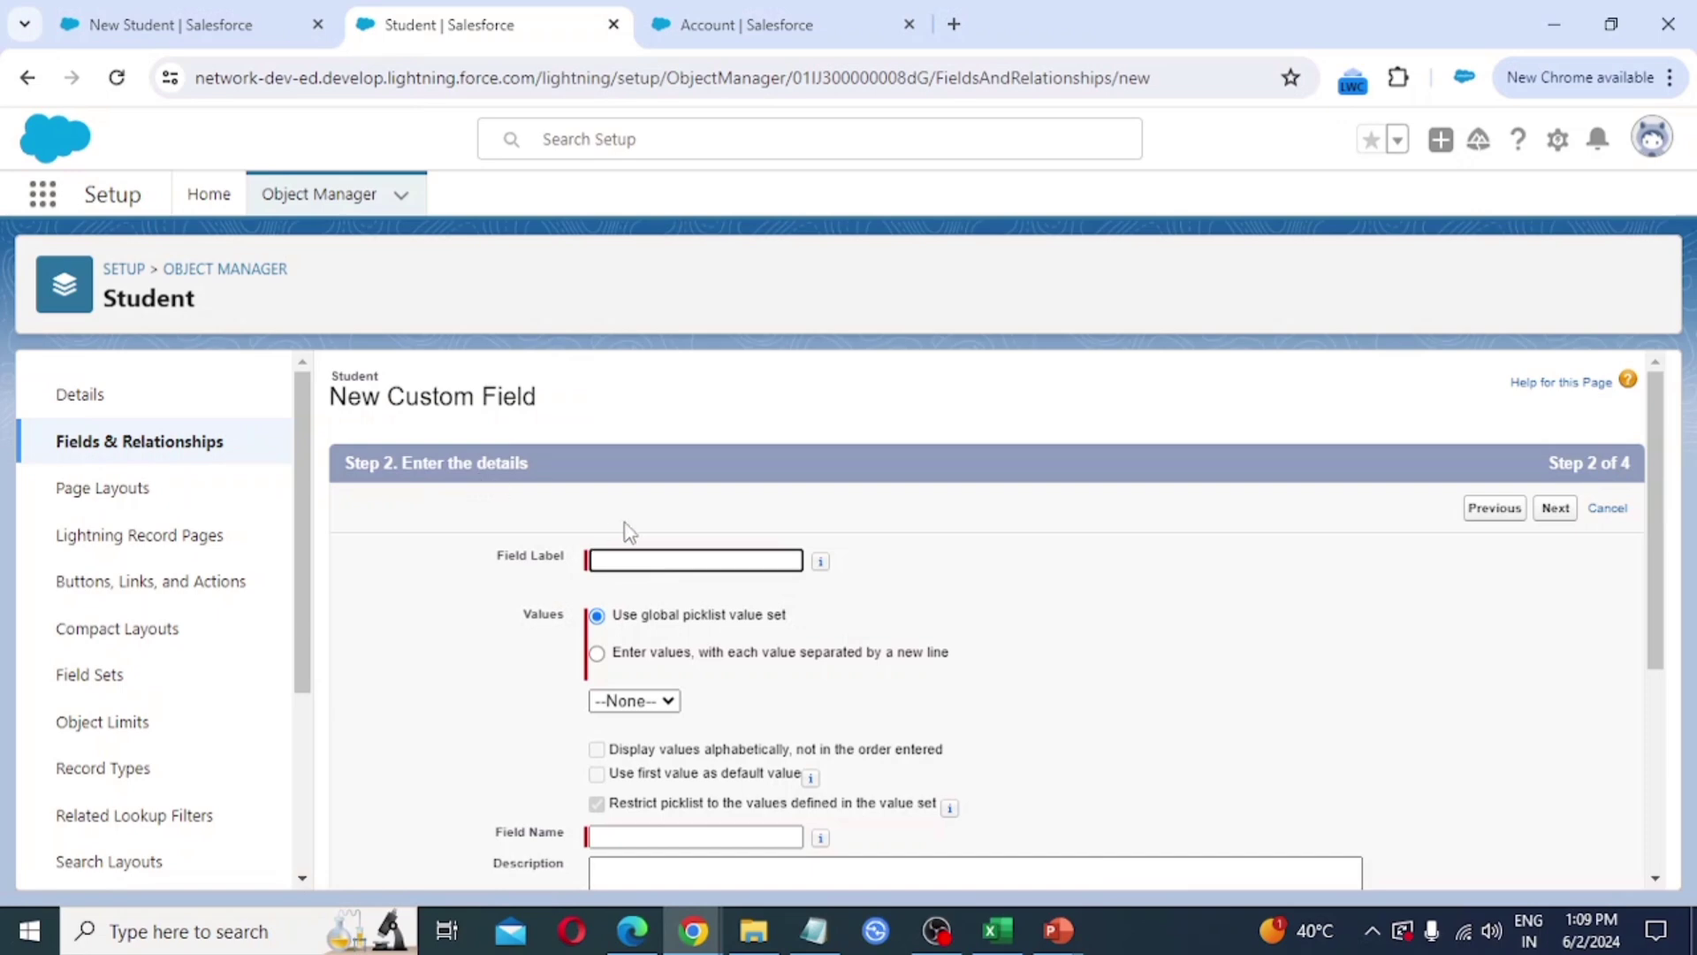
- Label the picklist field Gender, define its own values Male and Female, and continue to field-level security with the other options kept
{"action": "left_click", "coordinate": [631, 559]}
{"action": "type", "text": "Gender"}
{"action": "left_click", "coordinate": [596, 652]}
{"action": "left_click", "coordinate": [666, 747]}
{"action": "type", "text": "Male"}
{"action": "key", "text": "Return"}
{"action": "type", "text": "Female"}
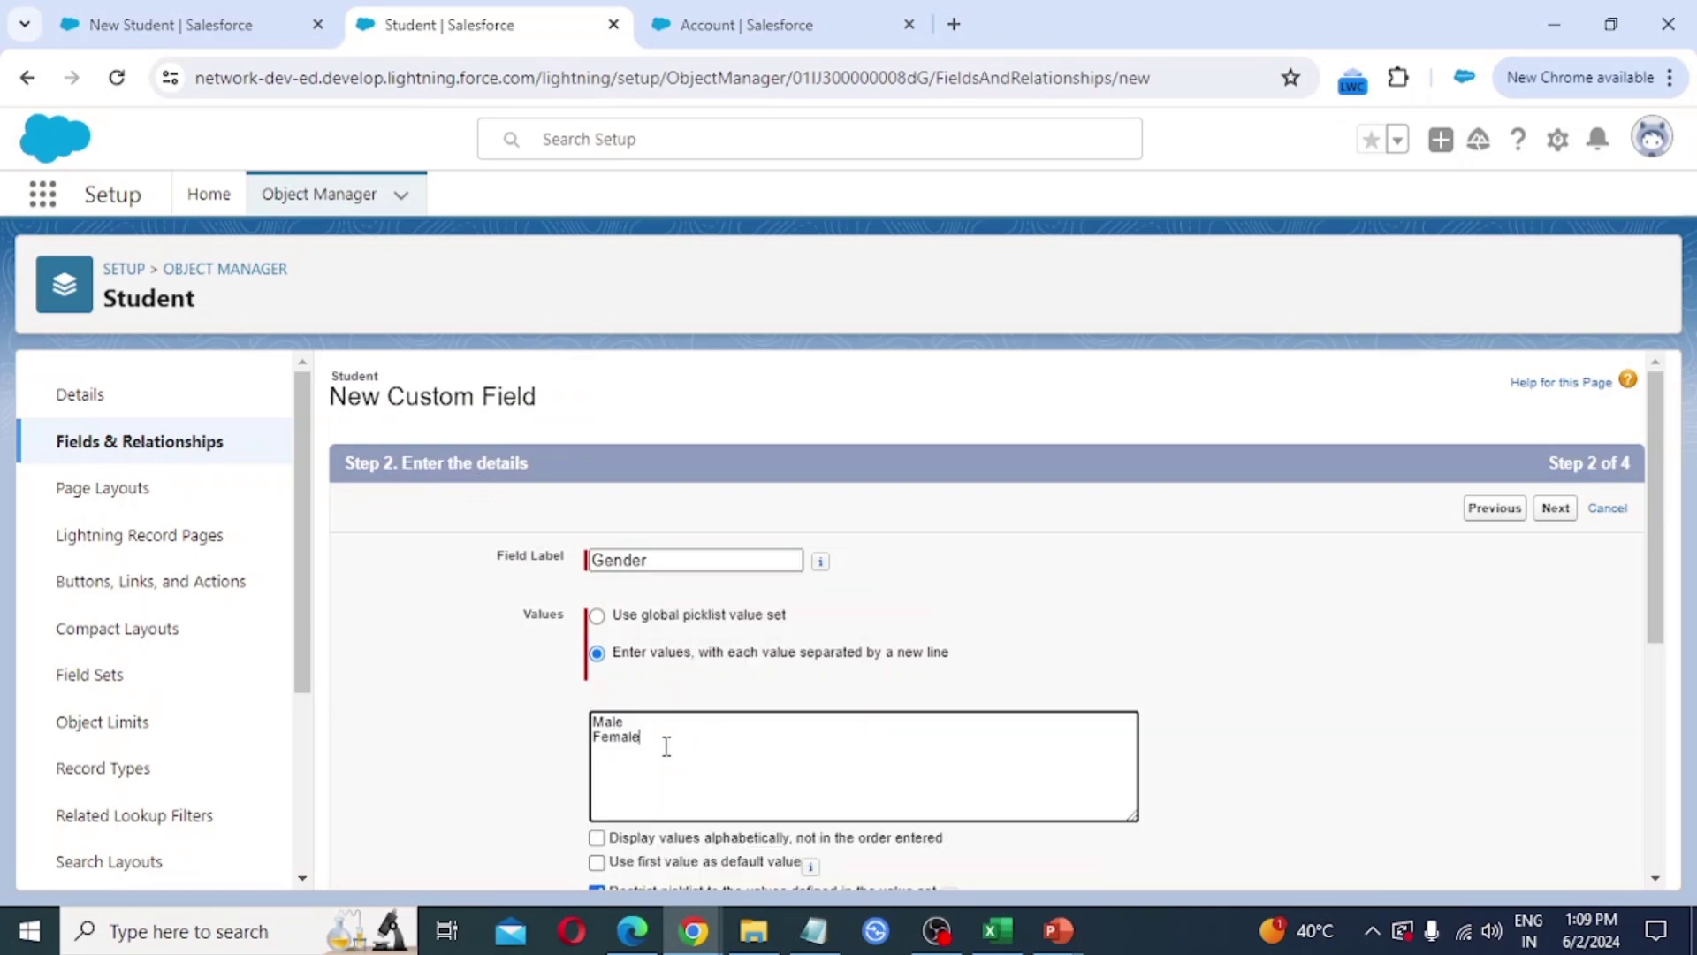
{"action": "scroll", "coordinate": [688, 791], "scroll_direction": "down", "scroll_amount": 3}
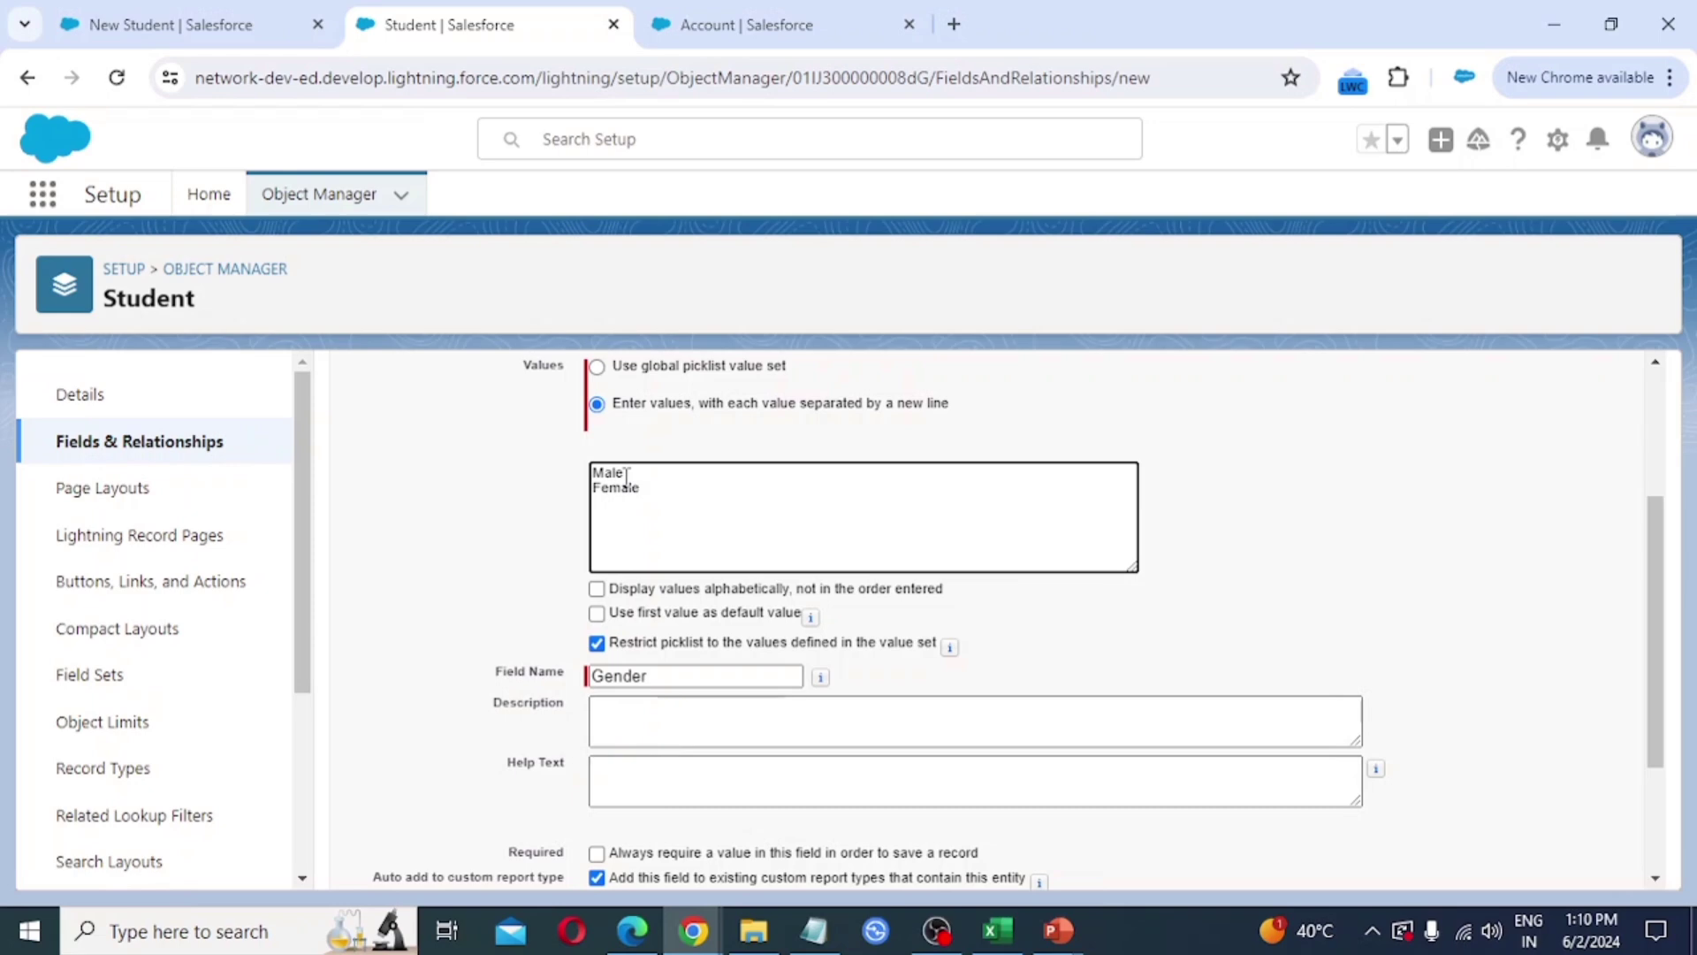
{"action": "scroll", "coordinate": [661, 651], "scroll_direction": "down", "scroll_amount": 1}
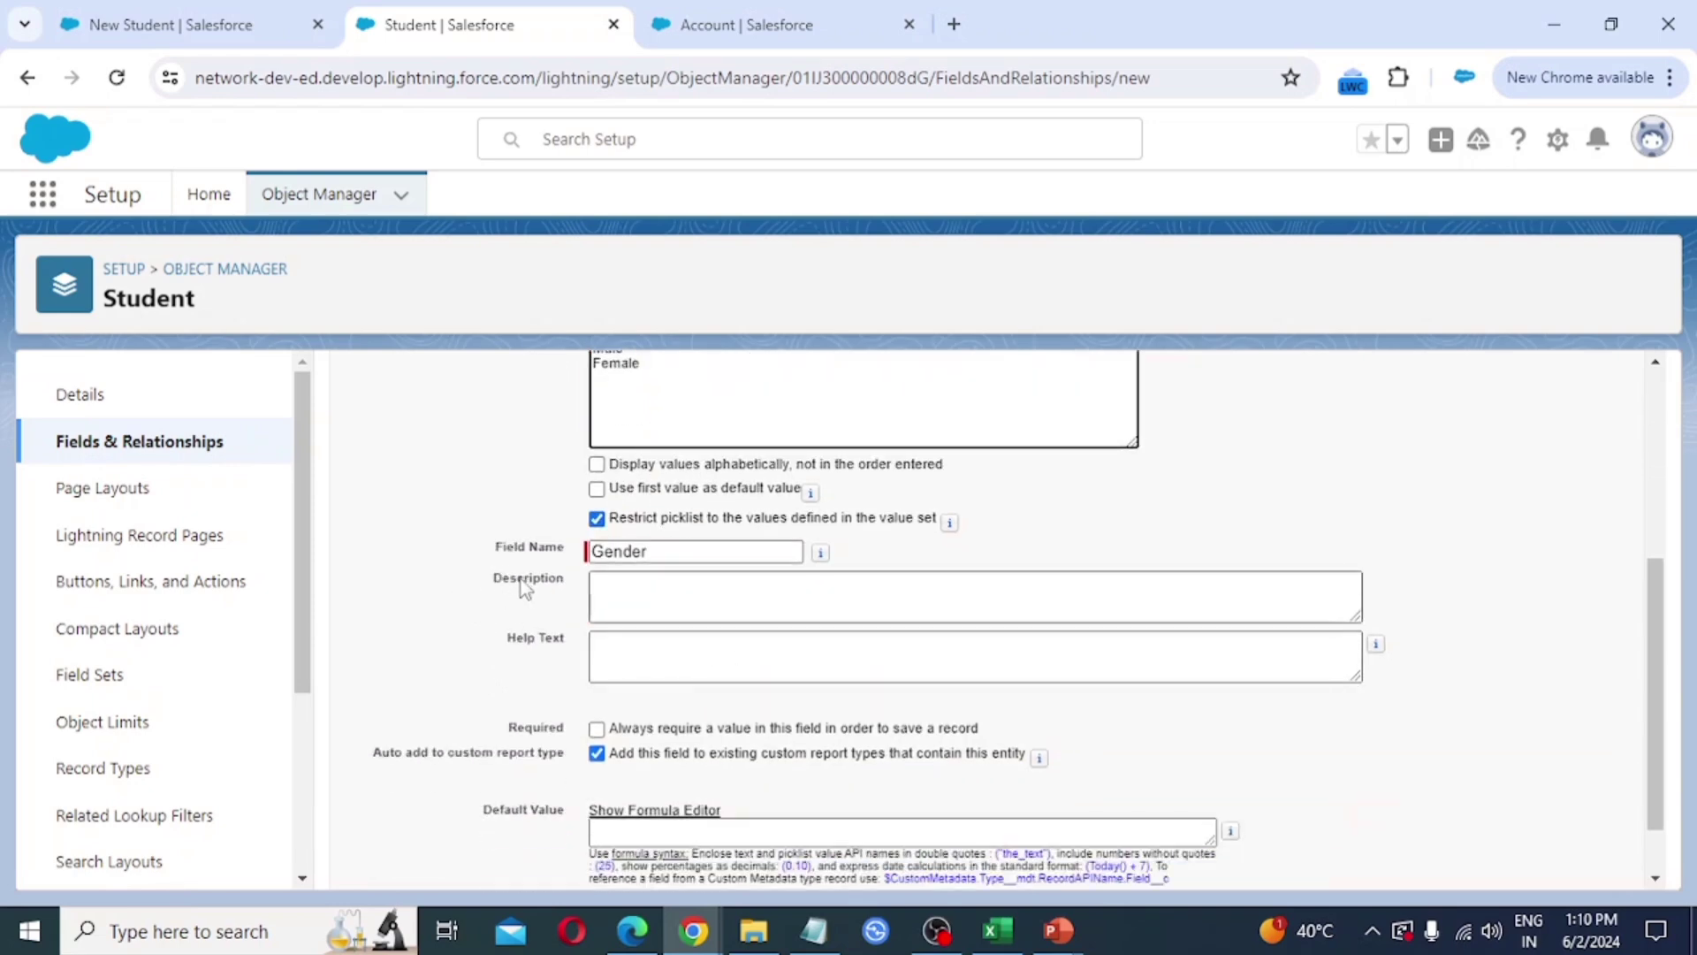
{"action": "left_click", "coordinate": [610, 672]}
{"action": "scroll", "coordinate": [656, 675], "scroll_direction": "down", "scroll_amount": 1}
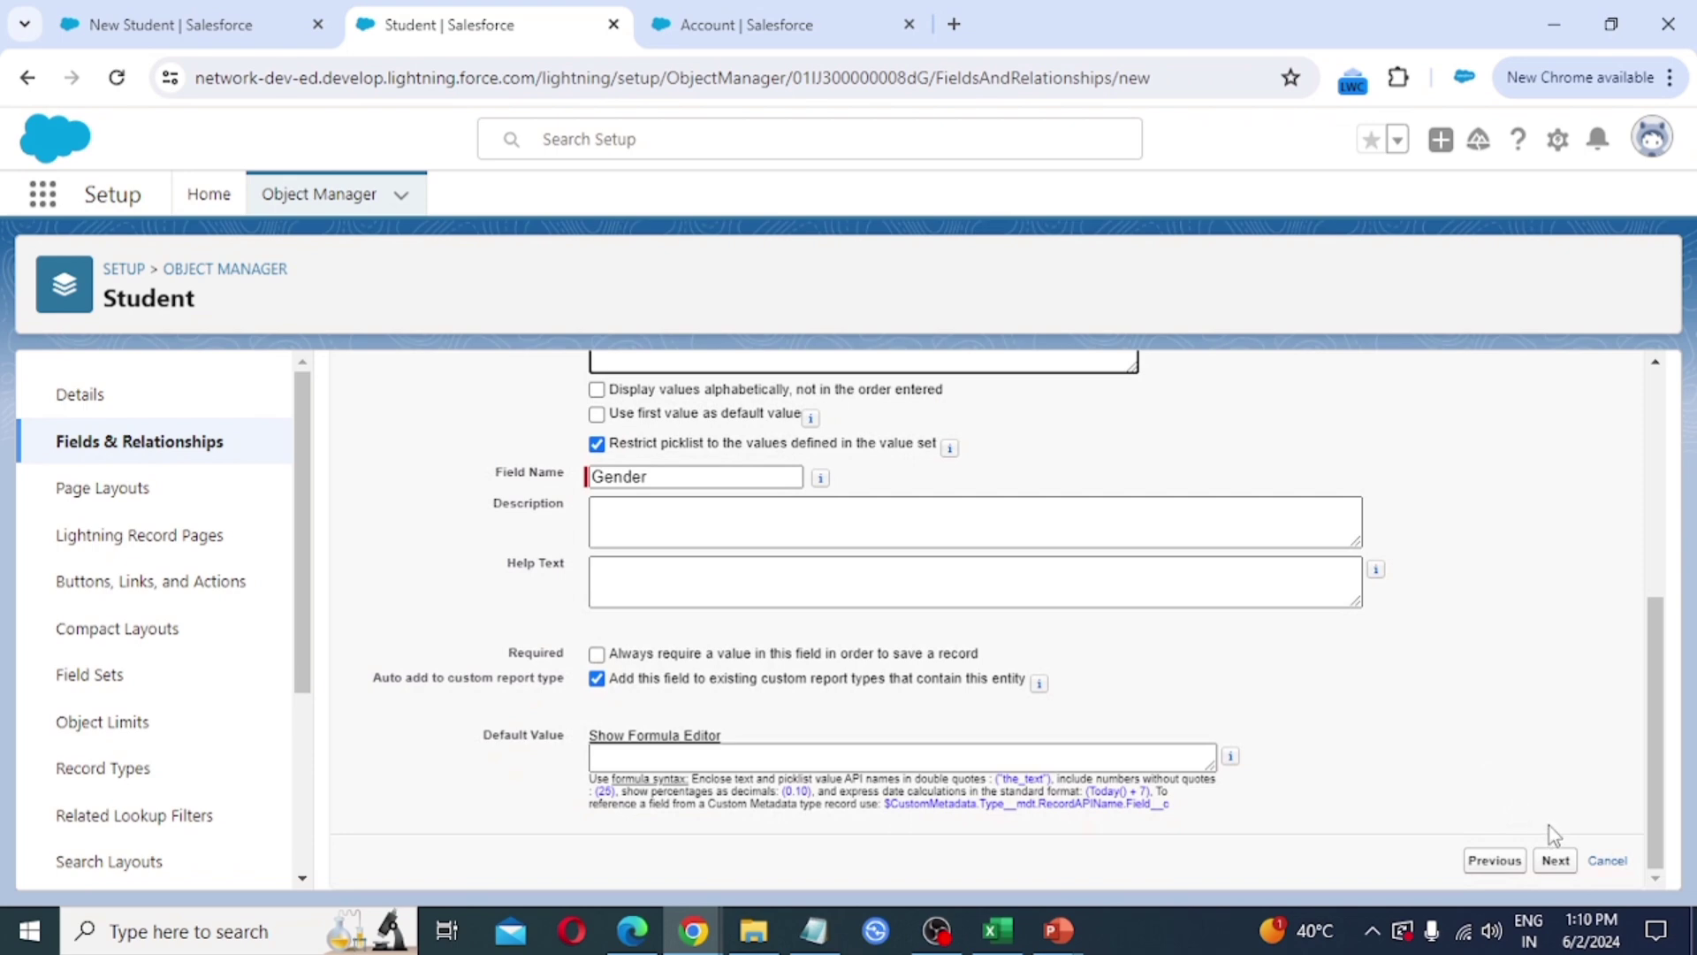
{"action": "left_click", "coordinate": [1556, 860]}
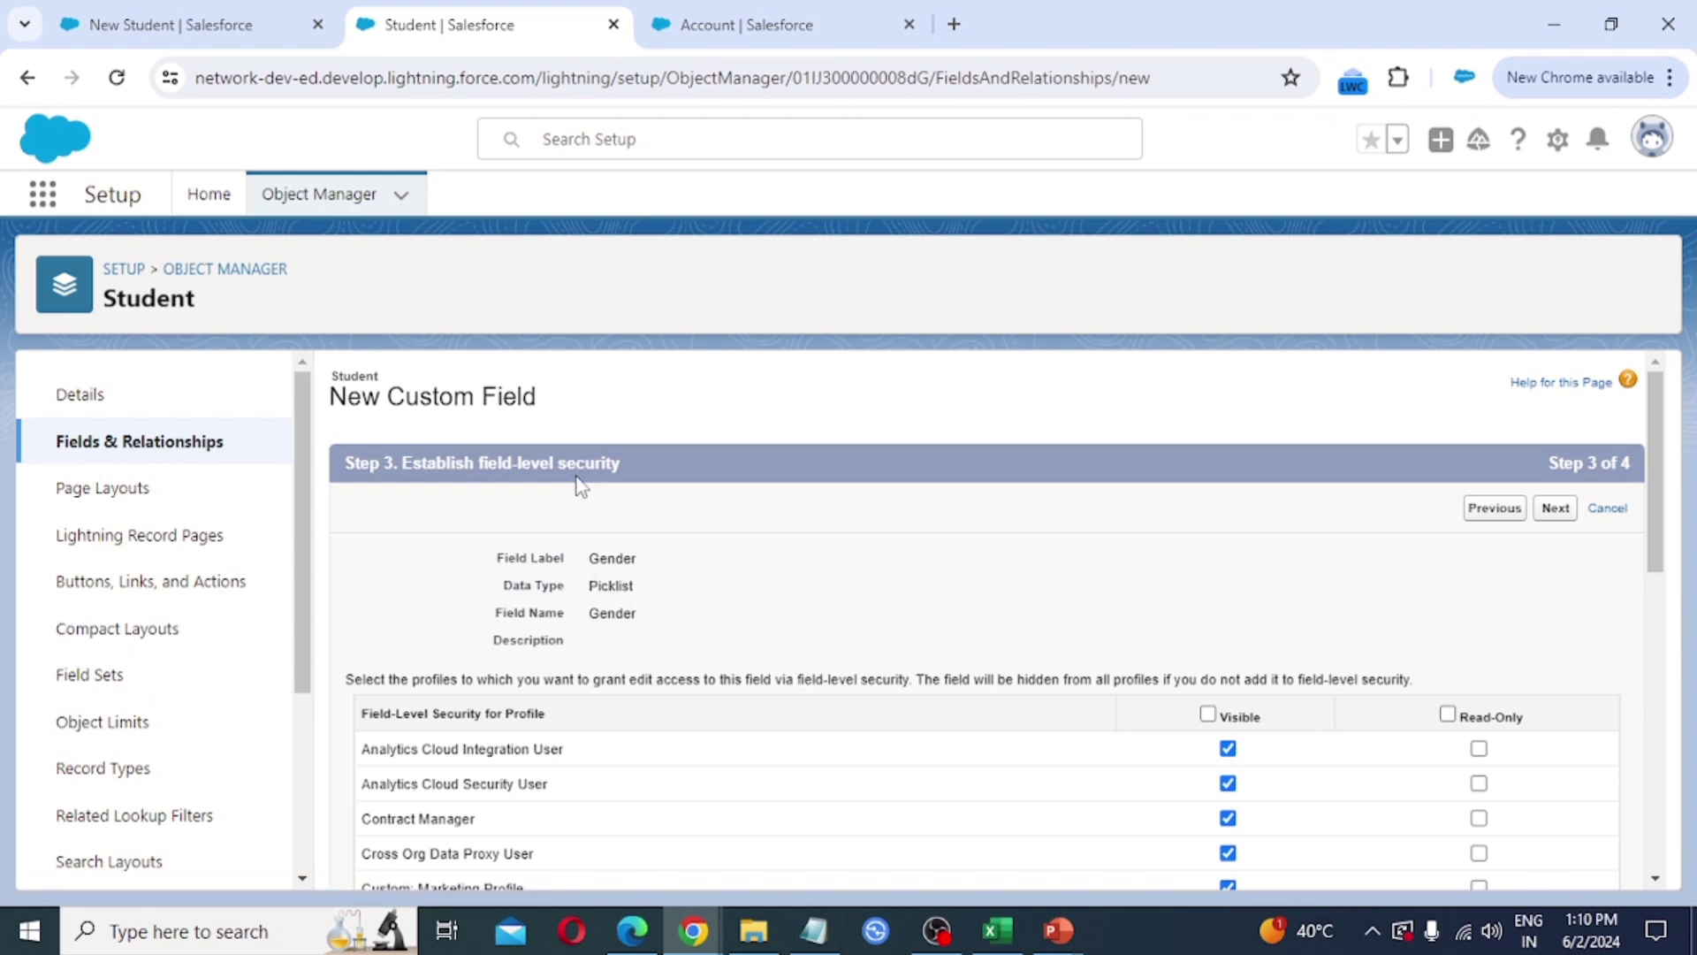
- Accept the Gender field's default profile visibility and Student Layout placement, and save it while starting another custom field
{"action": "scroll", "coordinate": [1333, 727], "scroll_direction": "down", "scroll_amount": 10}
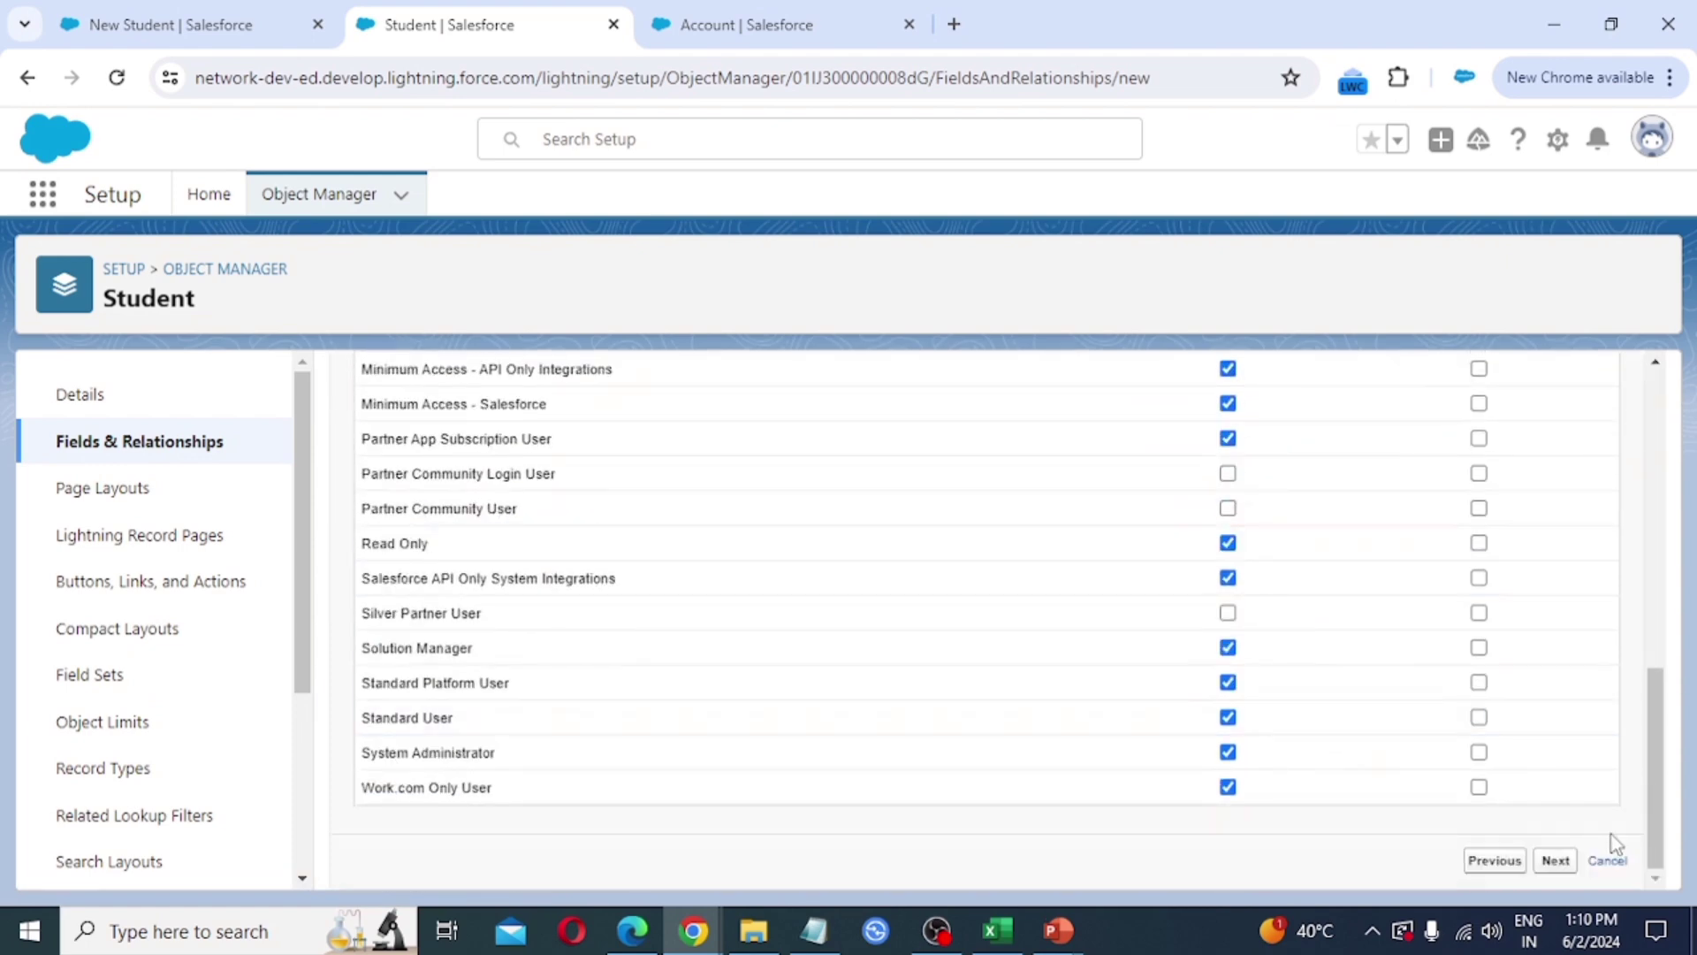
{"action": "left_click", "coordinate": [1566, 862]}
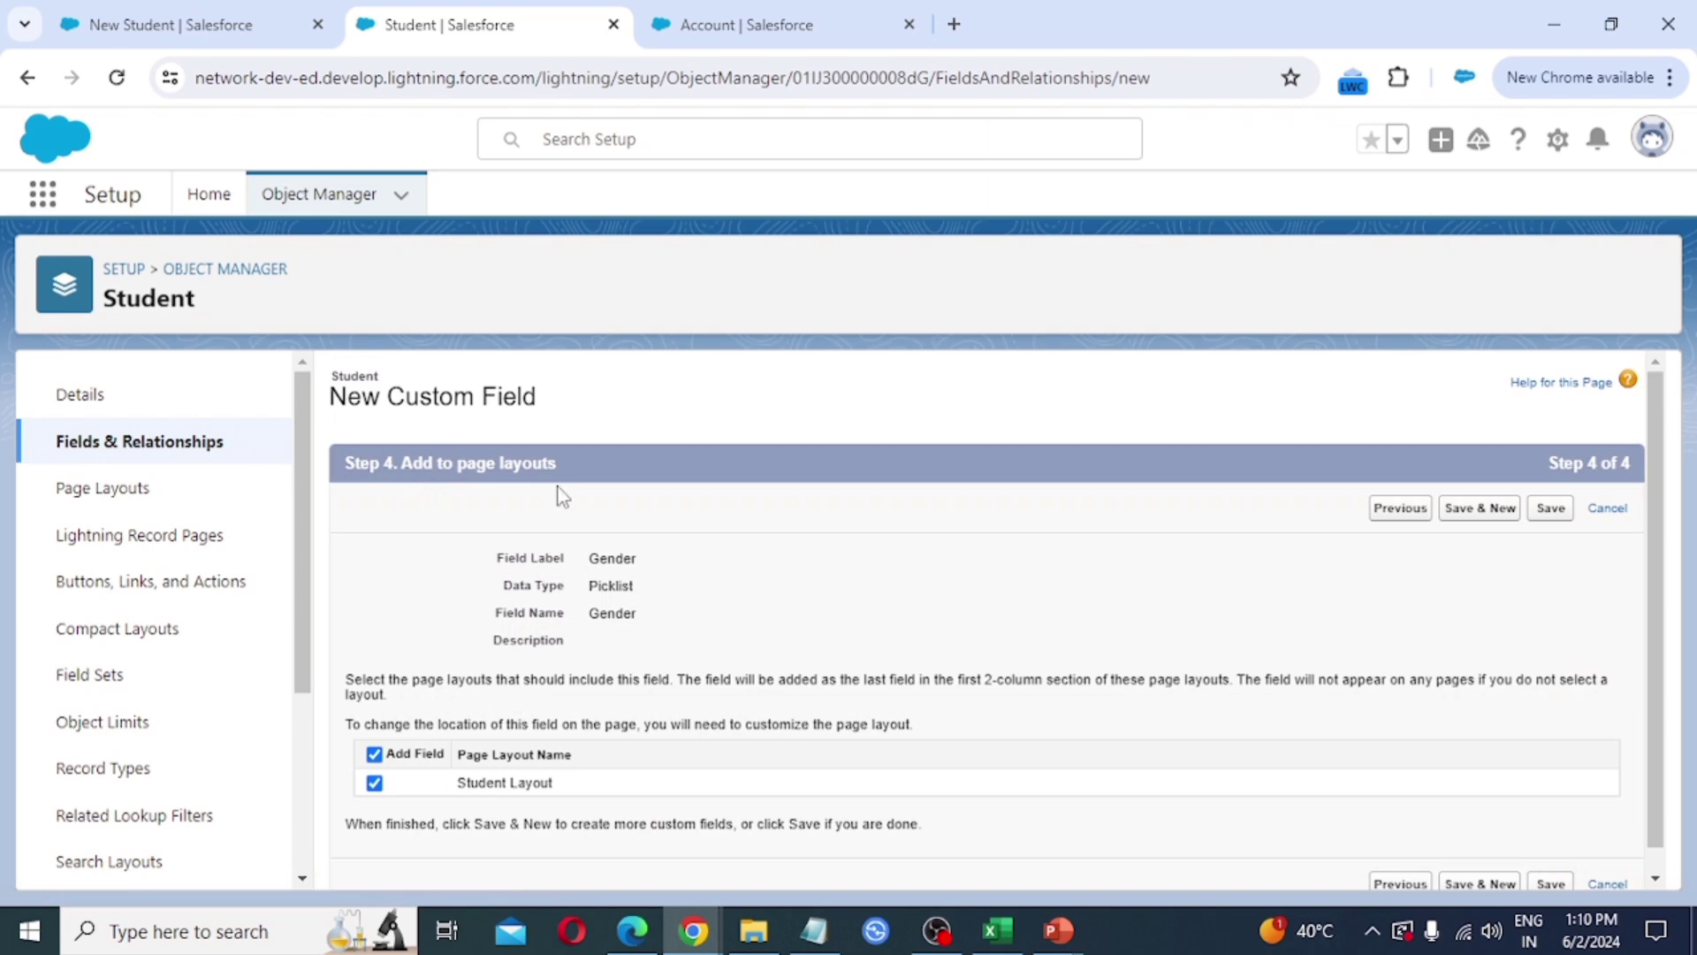
{"action": "left_click", "coordinate": [1484, 513]}
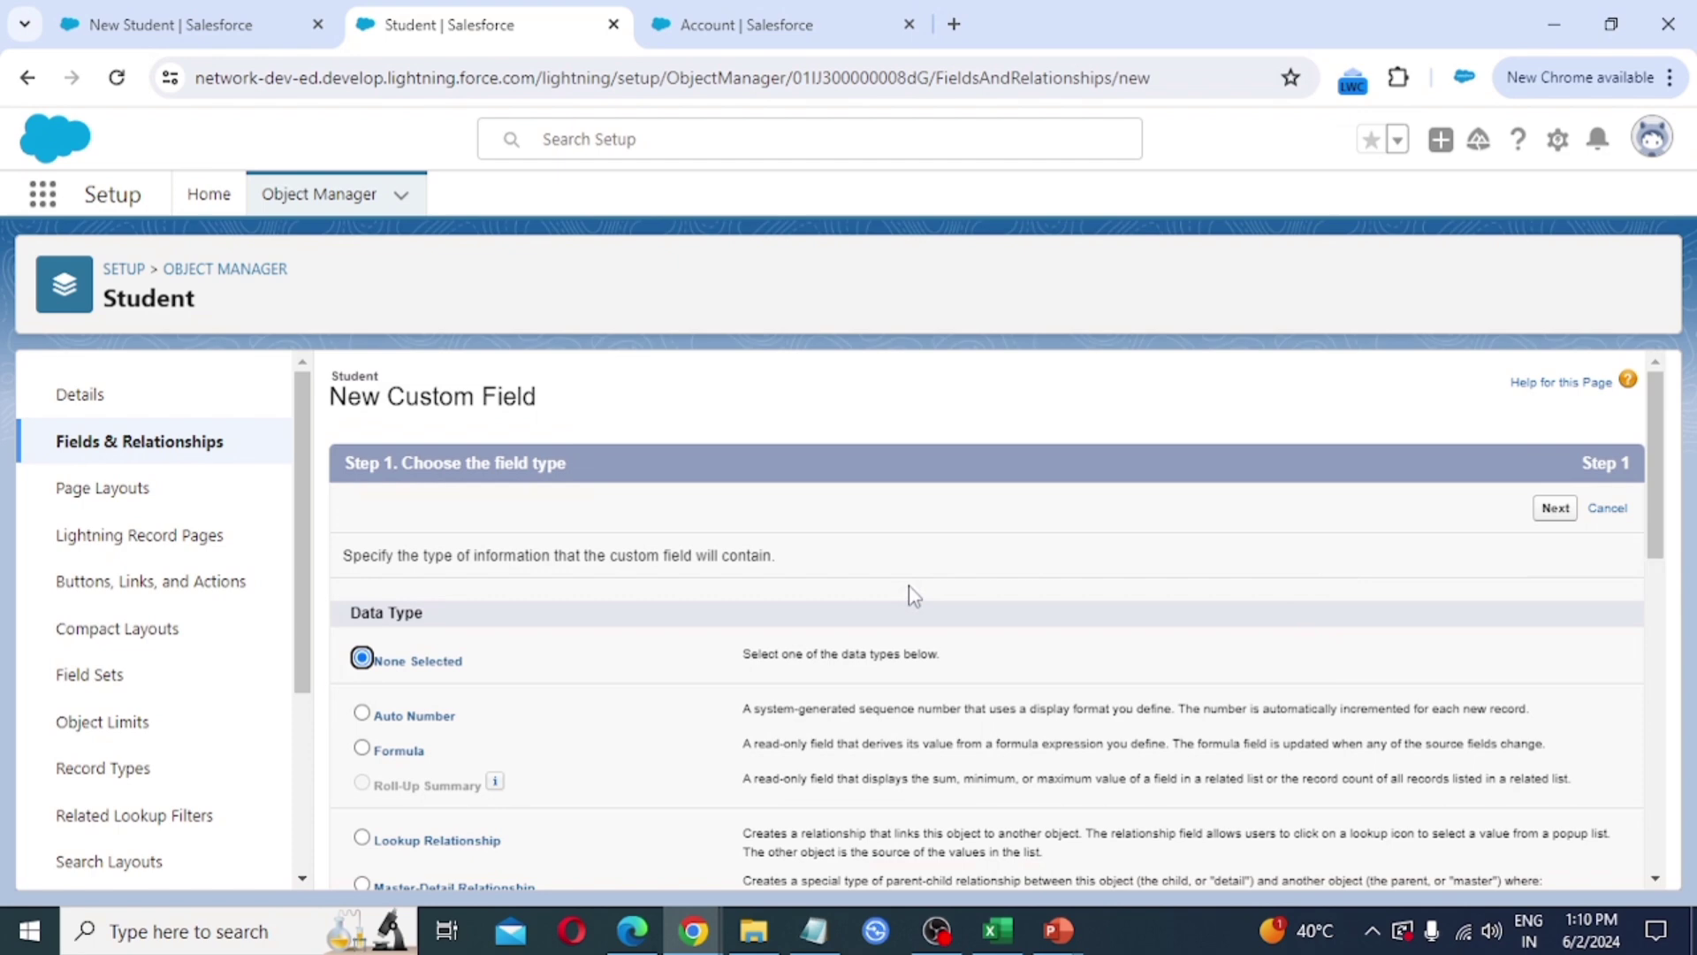
- Choose Picklist as the third custom field's data type and continue to its details
{"action": "scroll", "coordinate": [912, 593], "scroll_direction": "down", "scroll_amount": 9}
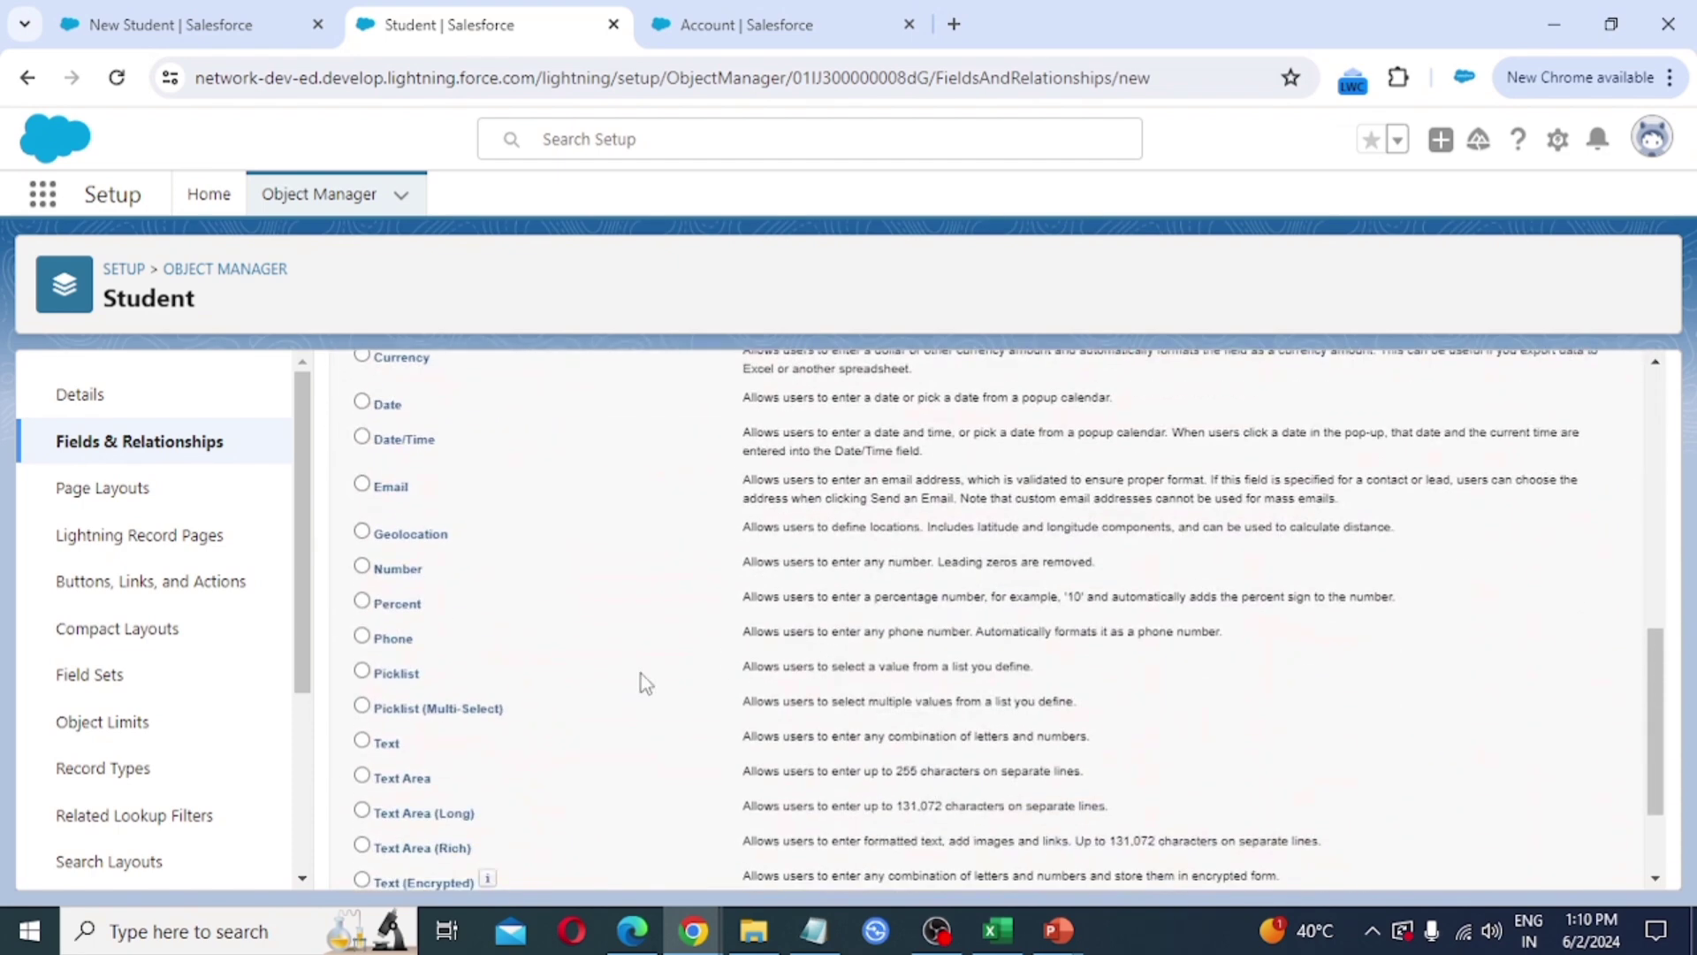
{"action": "left_click", "coordinate": [397, 676]}
{"action": "scroll", "coordinate": [1038, 795], "scroll_direction": "down", "scroll_amount": 3}
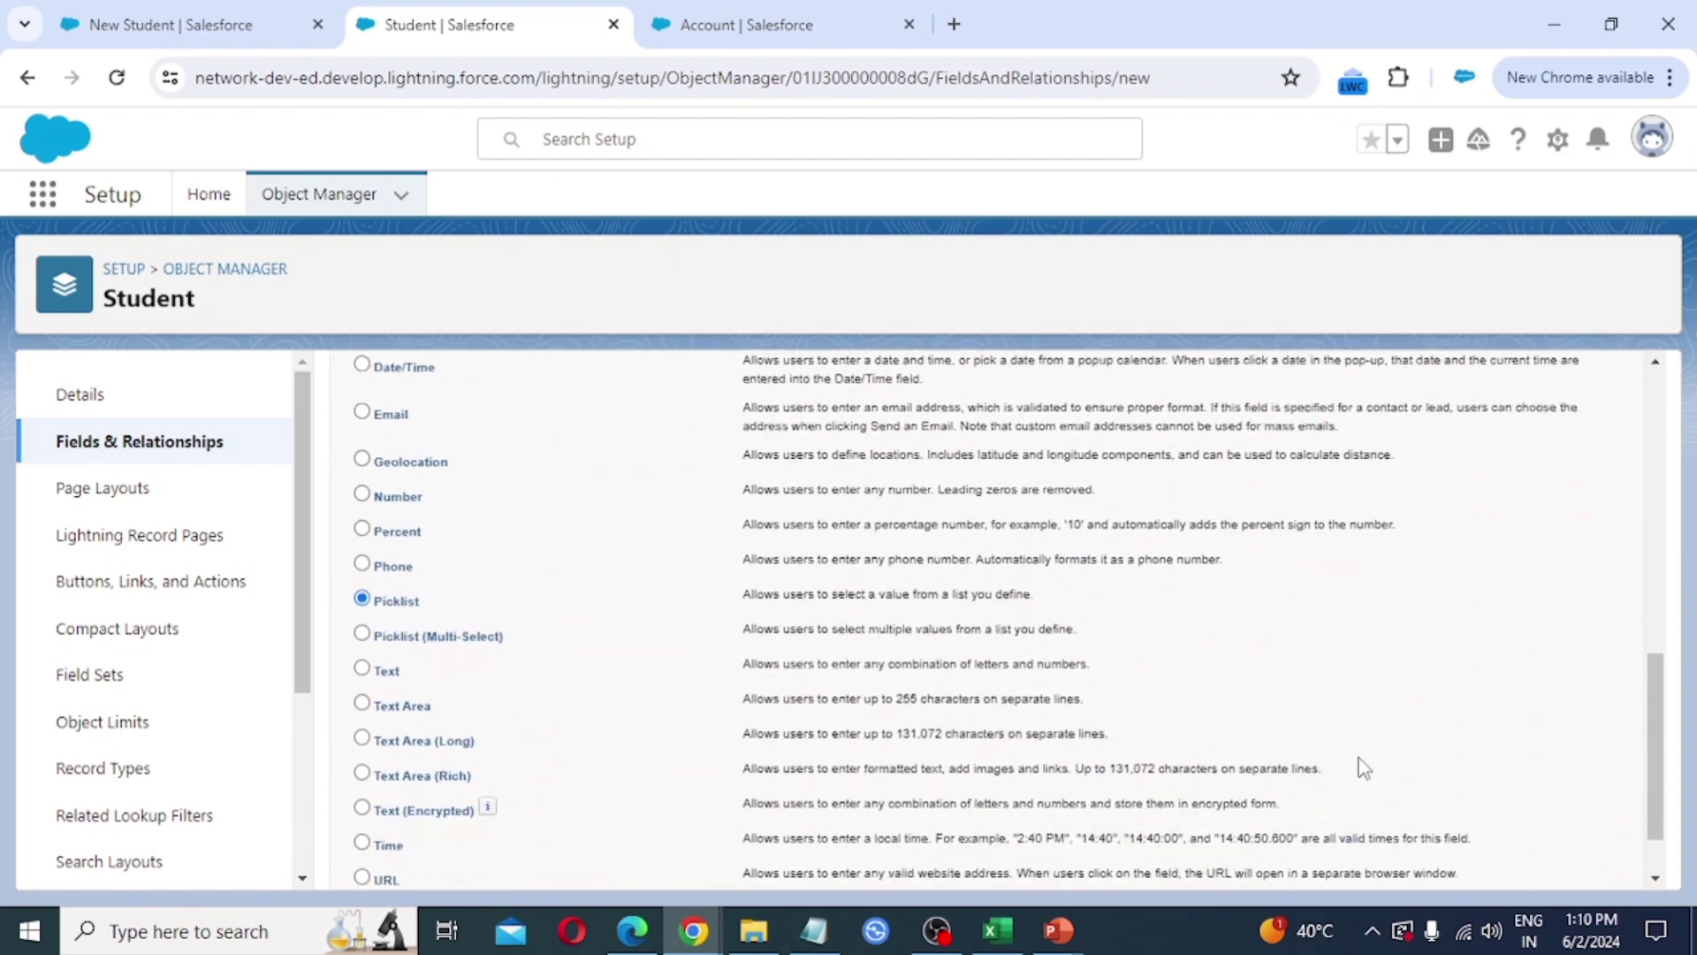
{"action": "left_click", "coordinate": [1554, 860]}
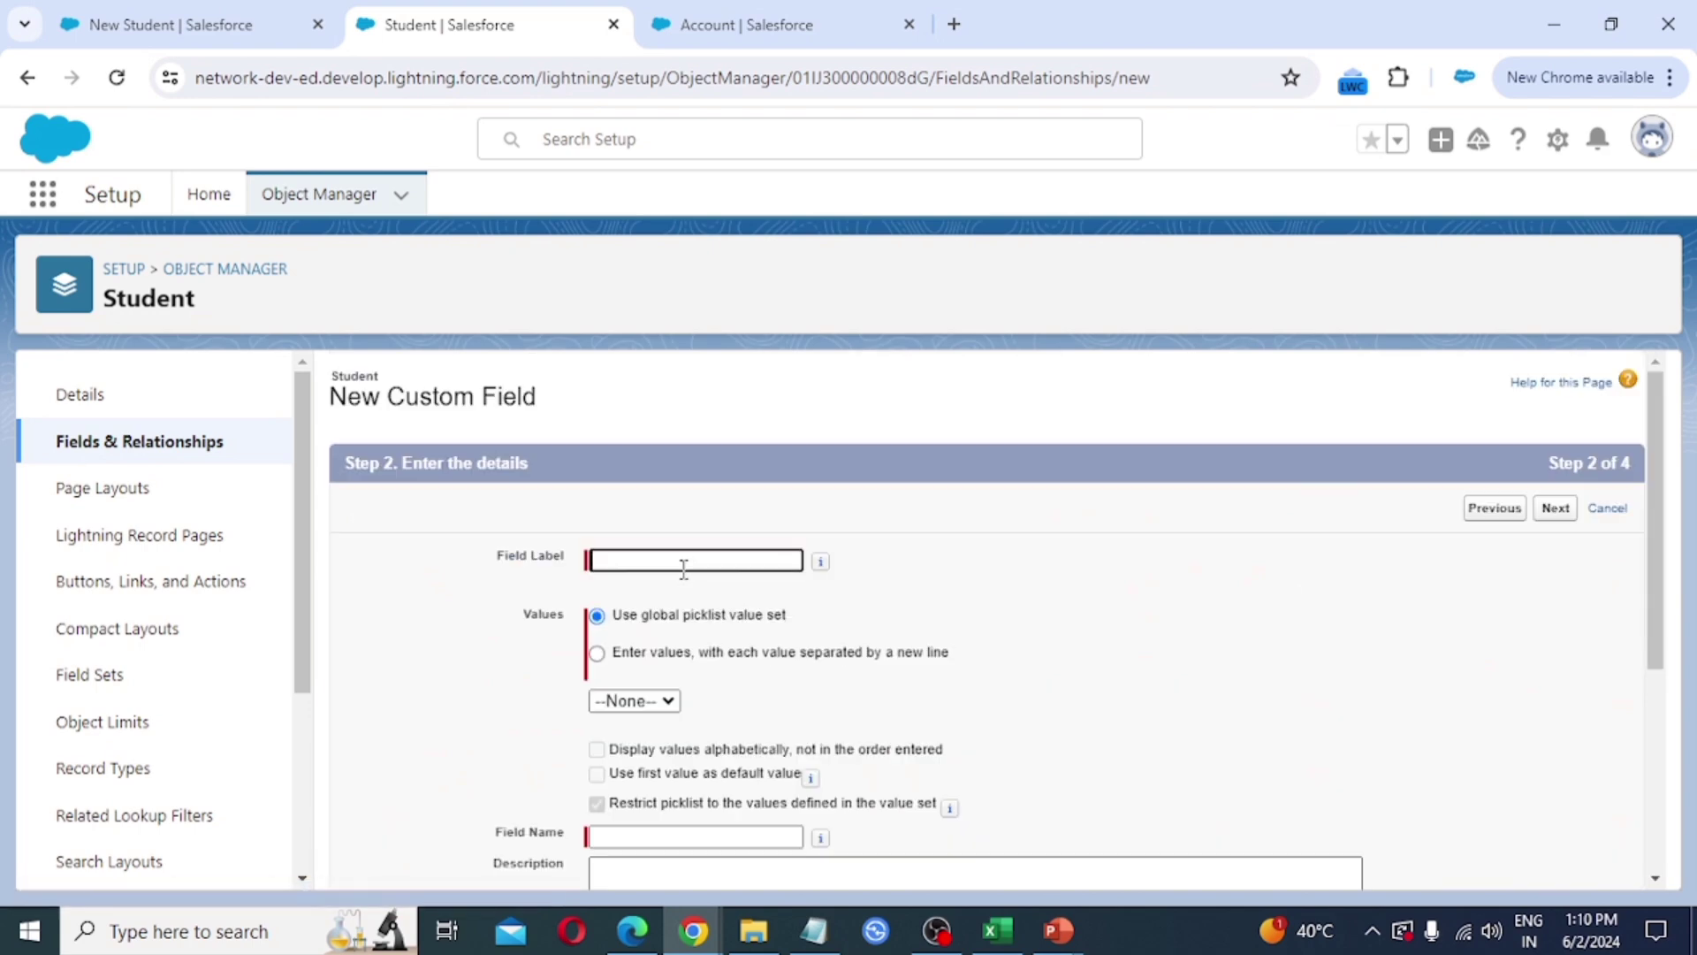
- Label the picklist field Religion, define its own values Hindu, Muslim, Sikh and Christian, and continue to field-level security with the other options kept
{"action": "left_click", "coordinate": [636, 560]}
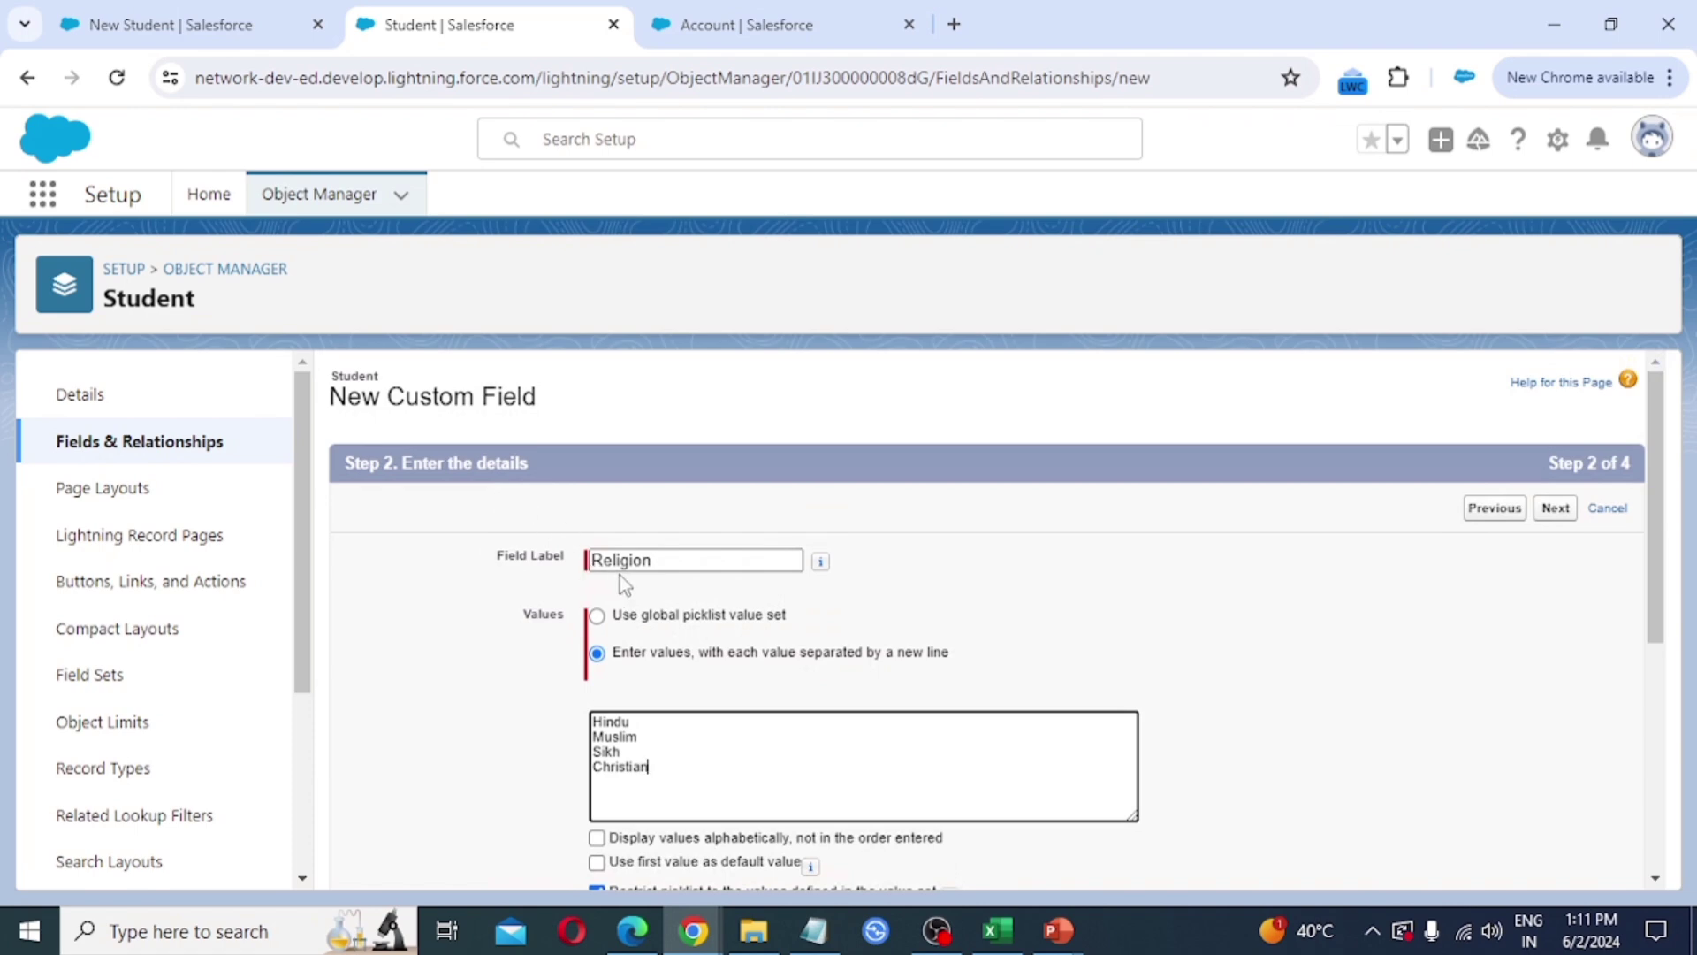
{"action": "scroll", "coordinate": [619, 575], "scroll_direction": "down", "scroll_amount": 3}
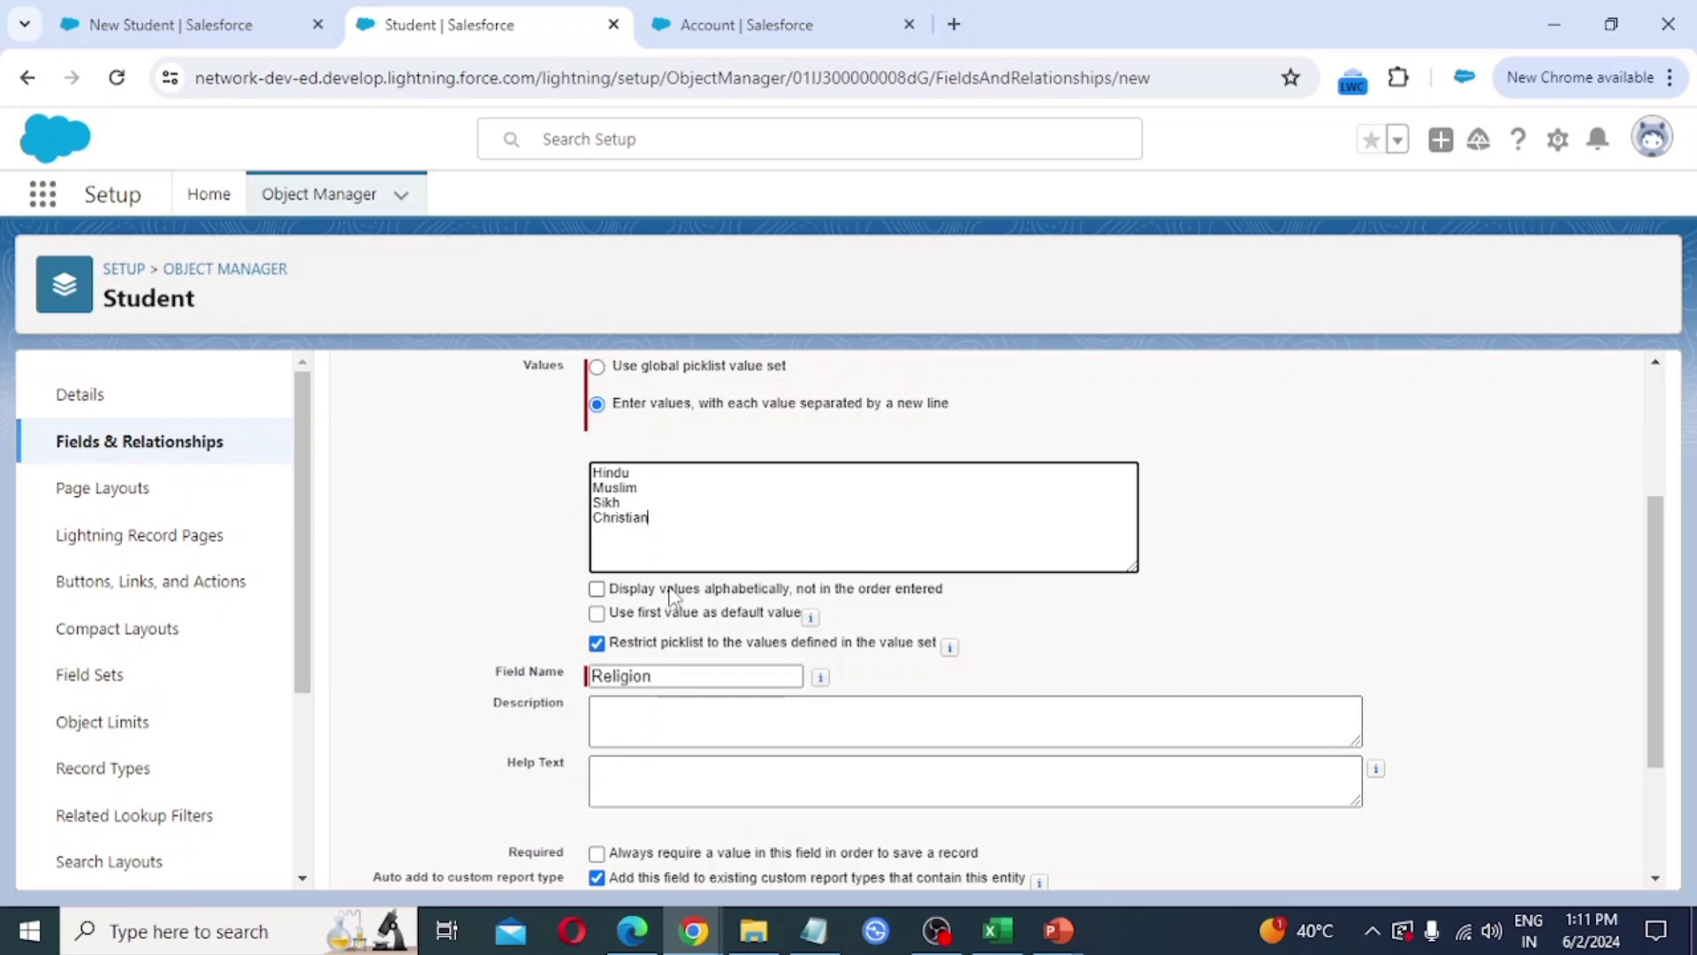
{"action": "scroll", "coordinate": [672, 597], "scroll_direction": "down", "scroll_amount": 2}
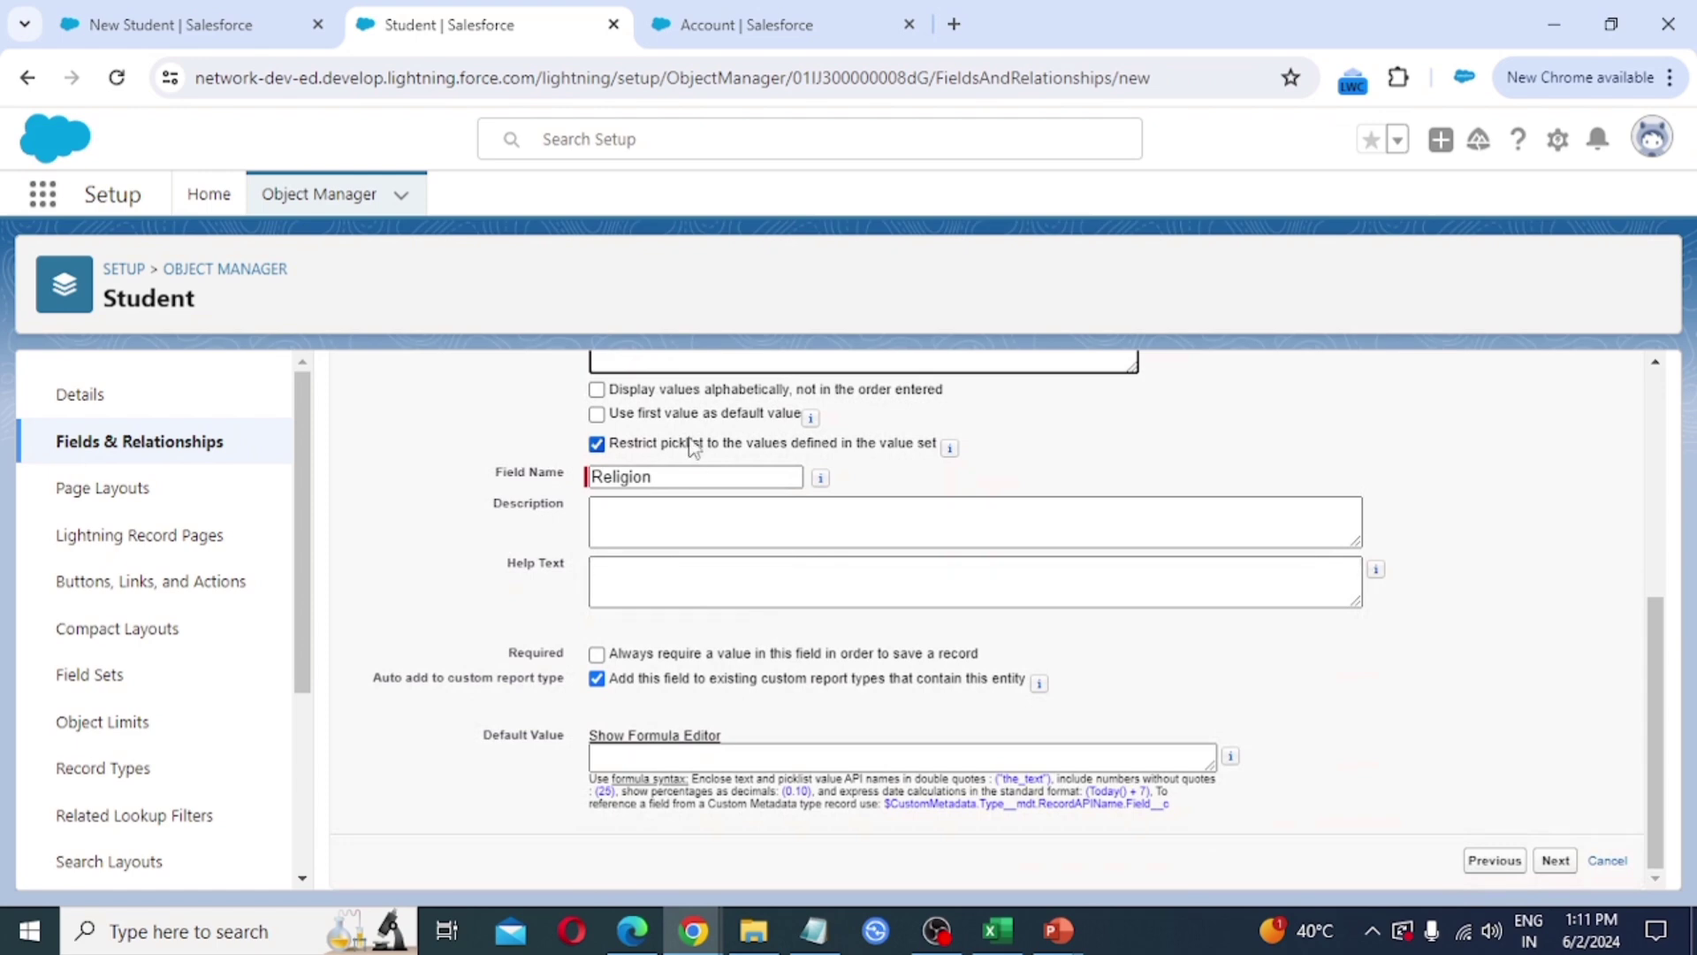
{"action": "left_click", "coordinate": [1555, 861]}
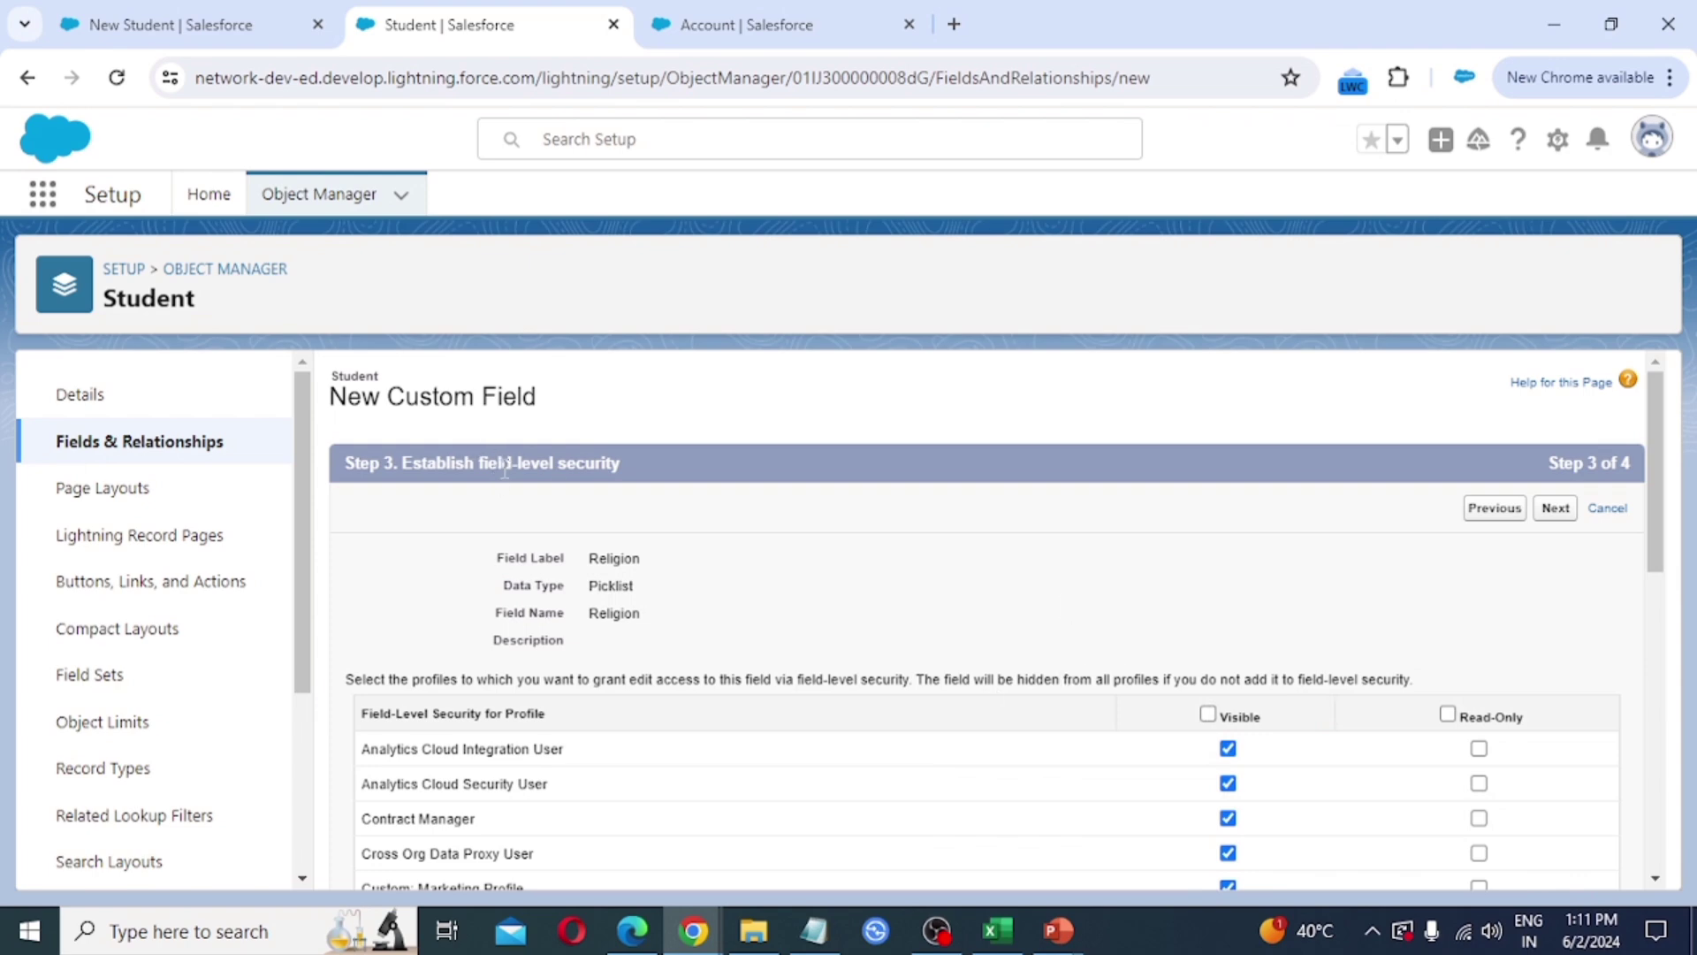
- Accept the Religion field's default profile visibility and Student Layout placement, and save it while starting another custom field
{"action": "scroll", "coordinate": [803, 580], "scroll_direction": "down", "scroll_amount": 10}
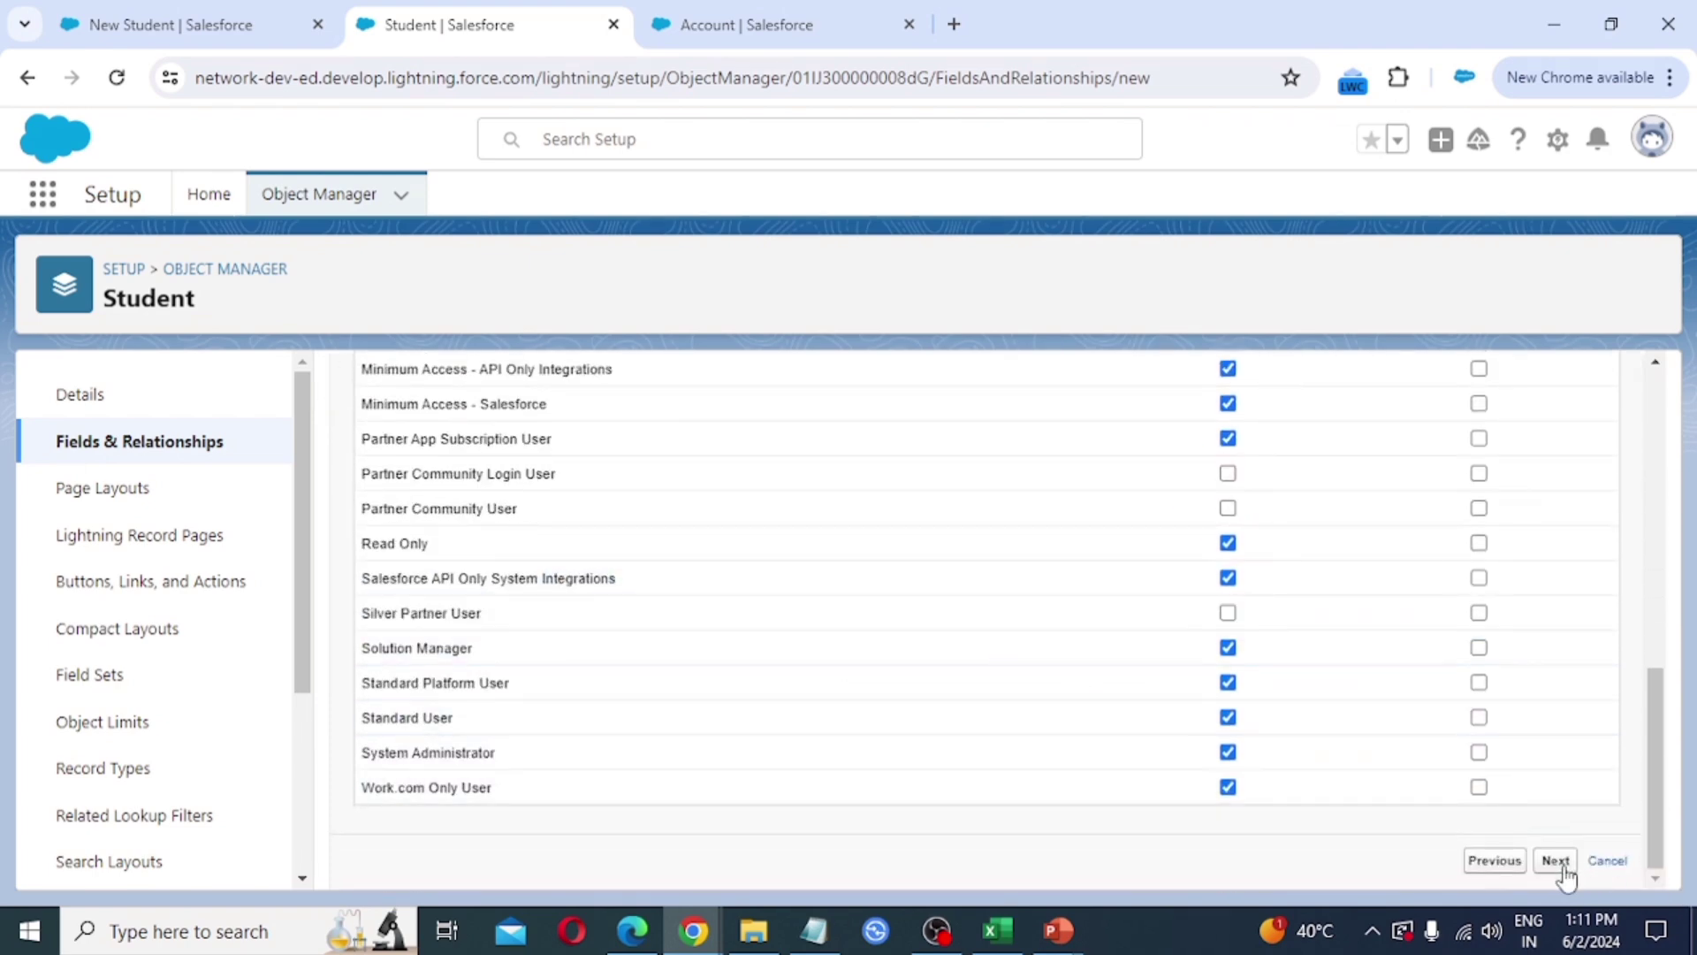
{"action": "left_click", "coordinate": [1555, 862]}
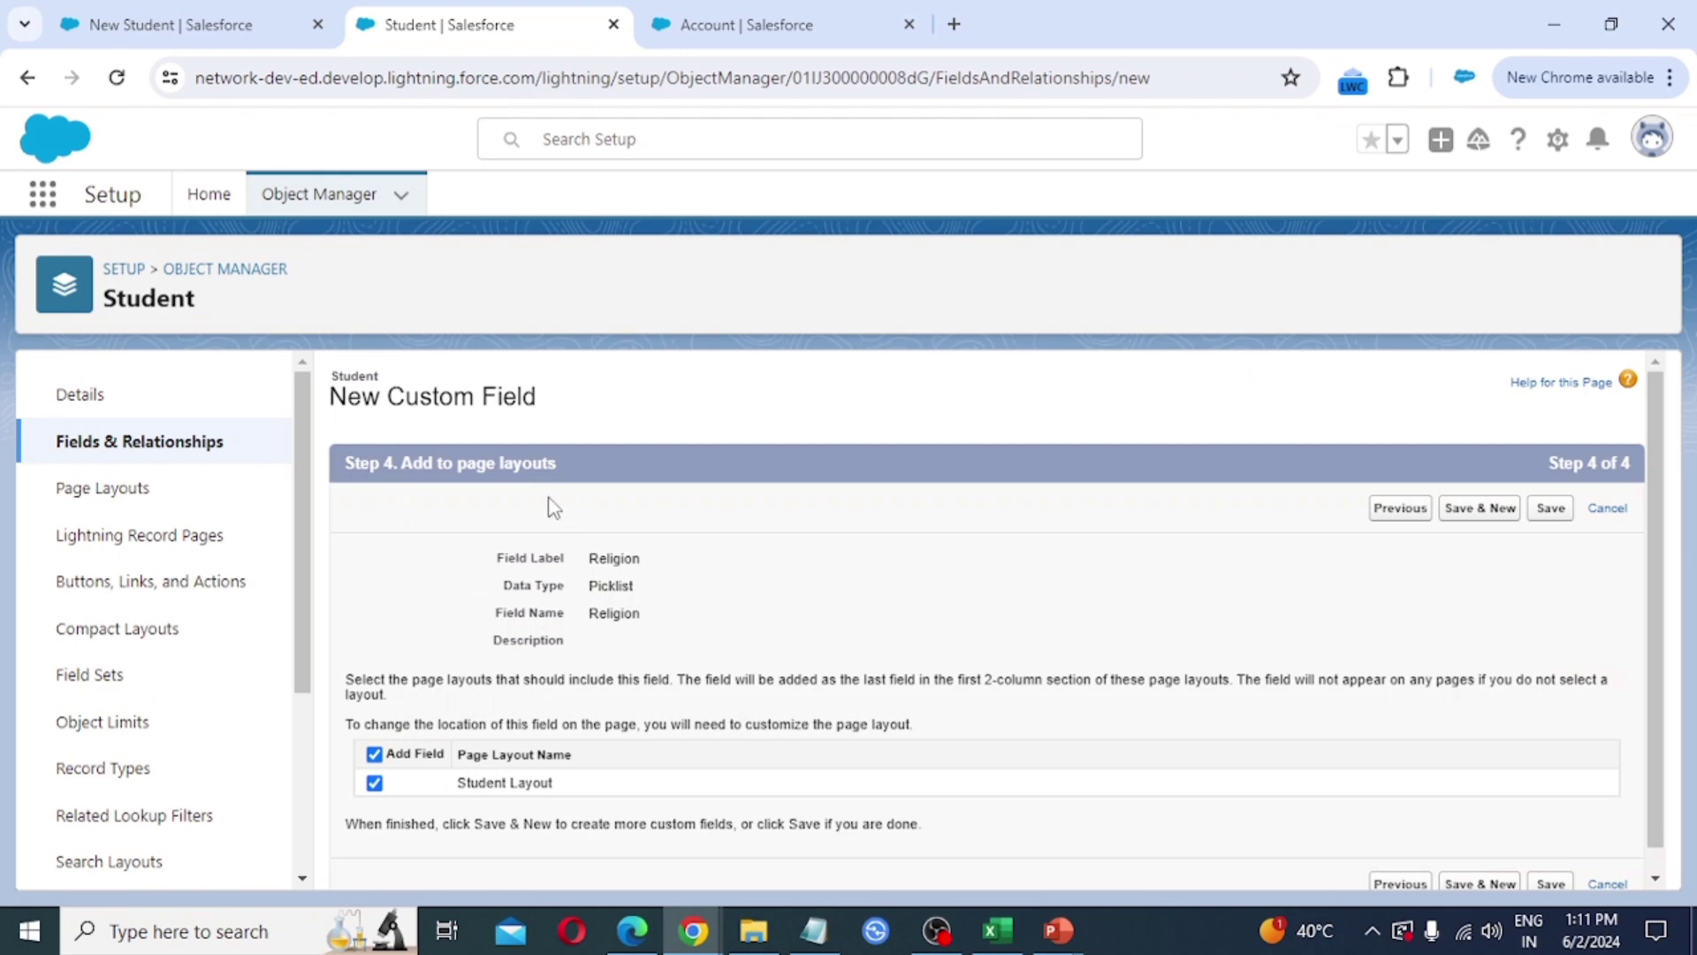
{"action": "left_click", "coordinate": [1488, 516]}
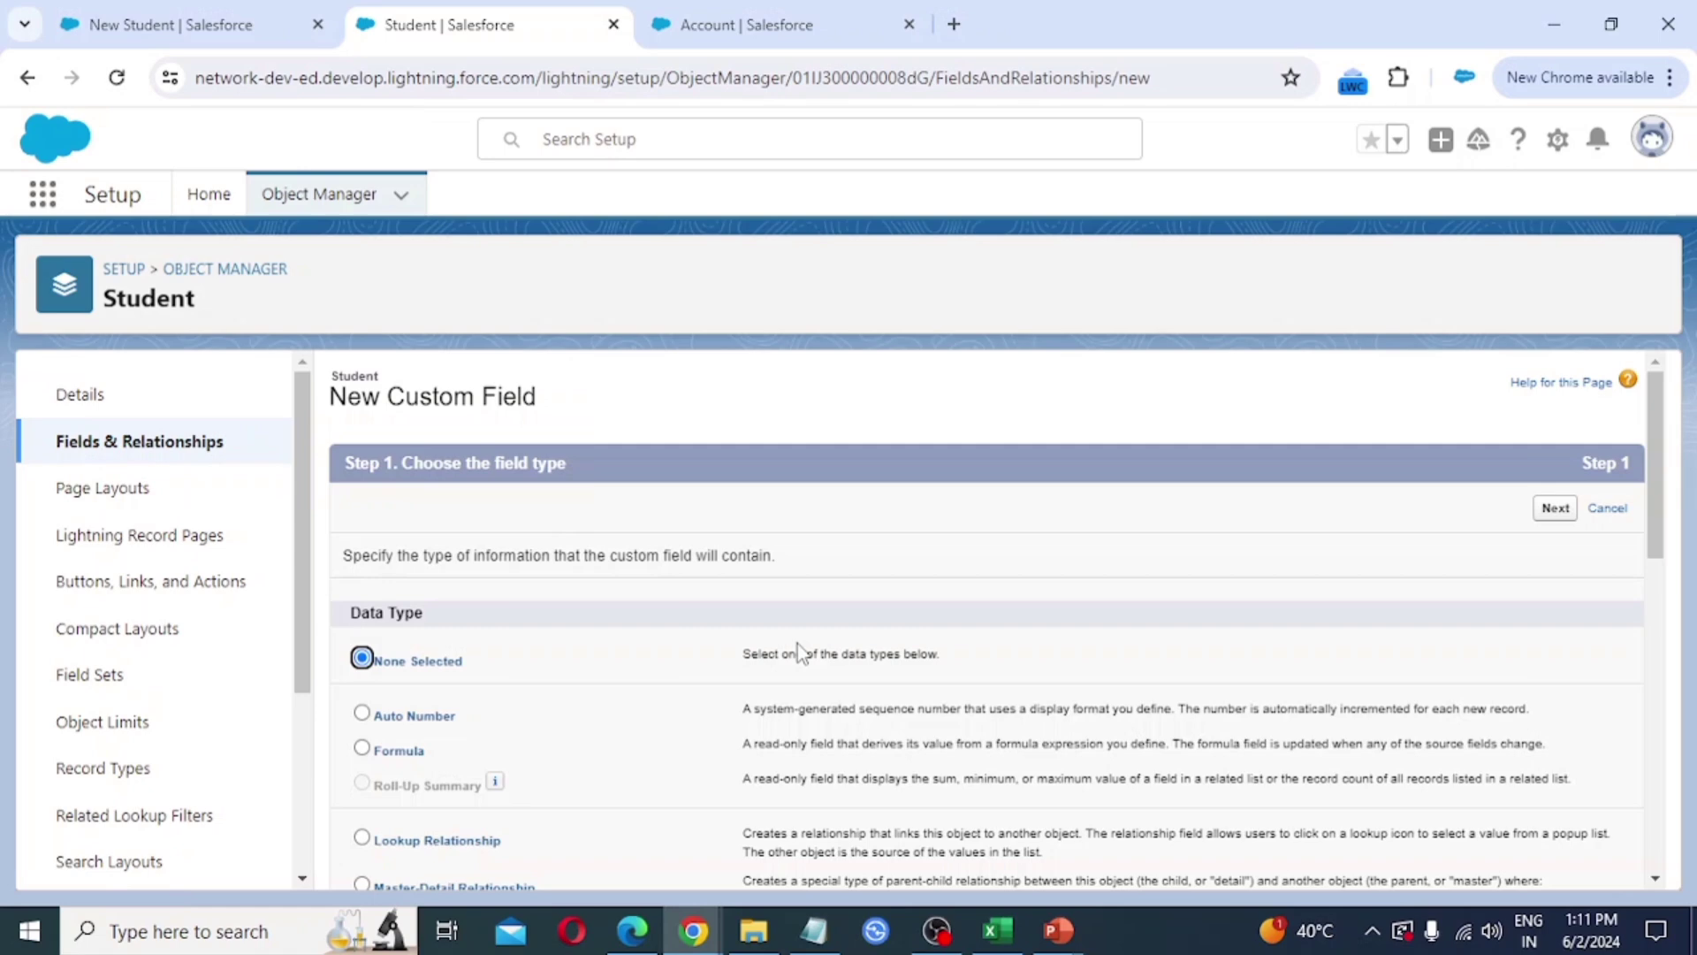
- Choose Phone as the fourth custom field's data type and continue to its details
{"action": "scroll", "coordinate": [799, 652], "scroll_direction": "down", "scroll_amount": 4}
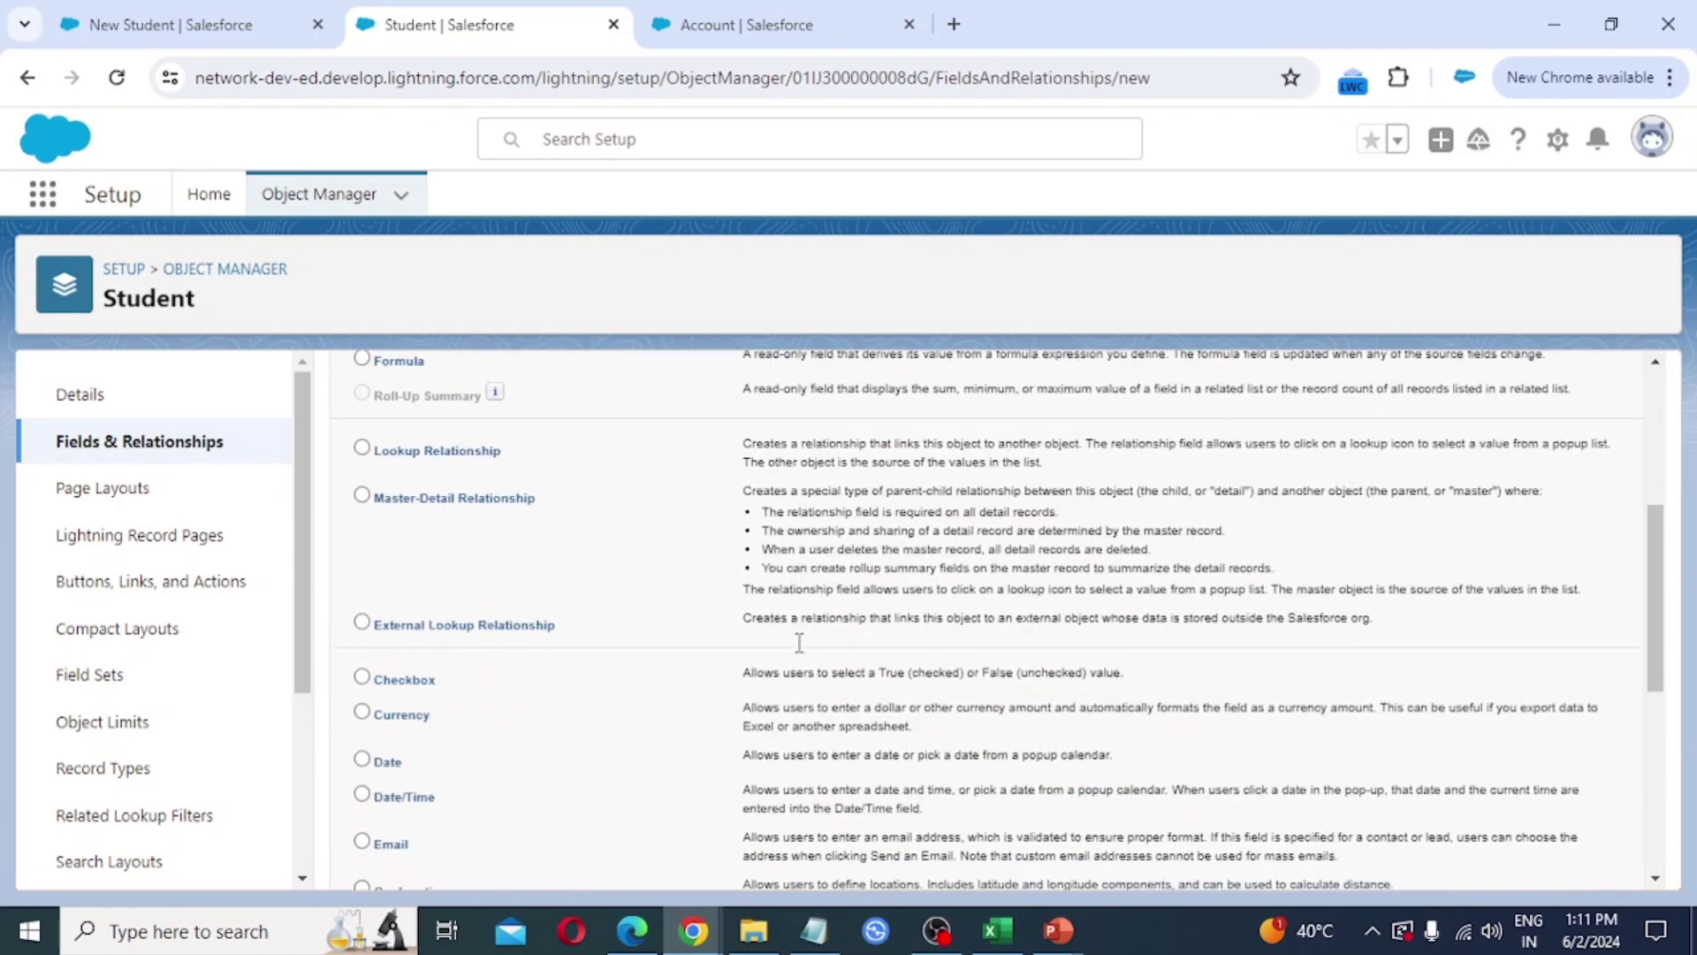
{"action": "scroll", "coordinate": [799, 643], "scroll_direction": "down", "scroll_amount": 1}
{"action": "scroll", "coordinate": [435, 727], "scroll_direction": "down", "scroll_amount": 3}
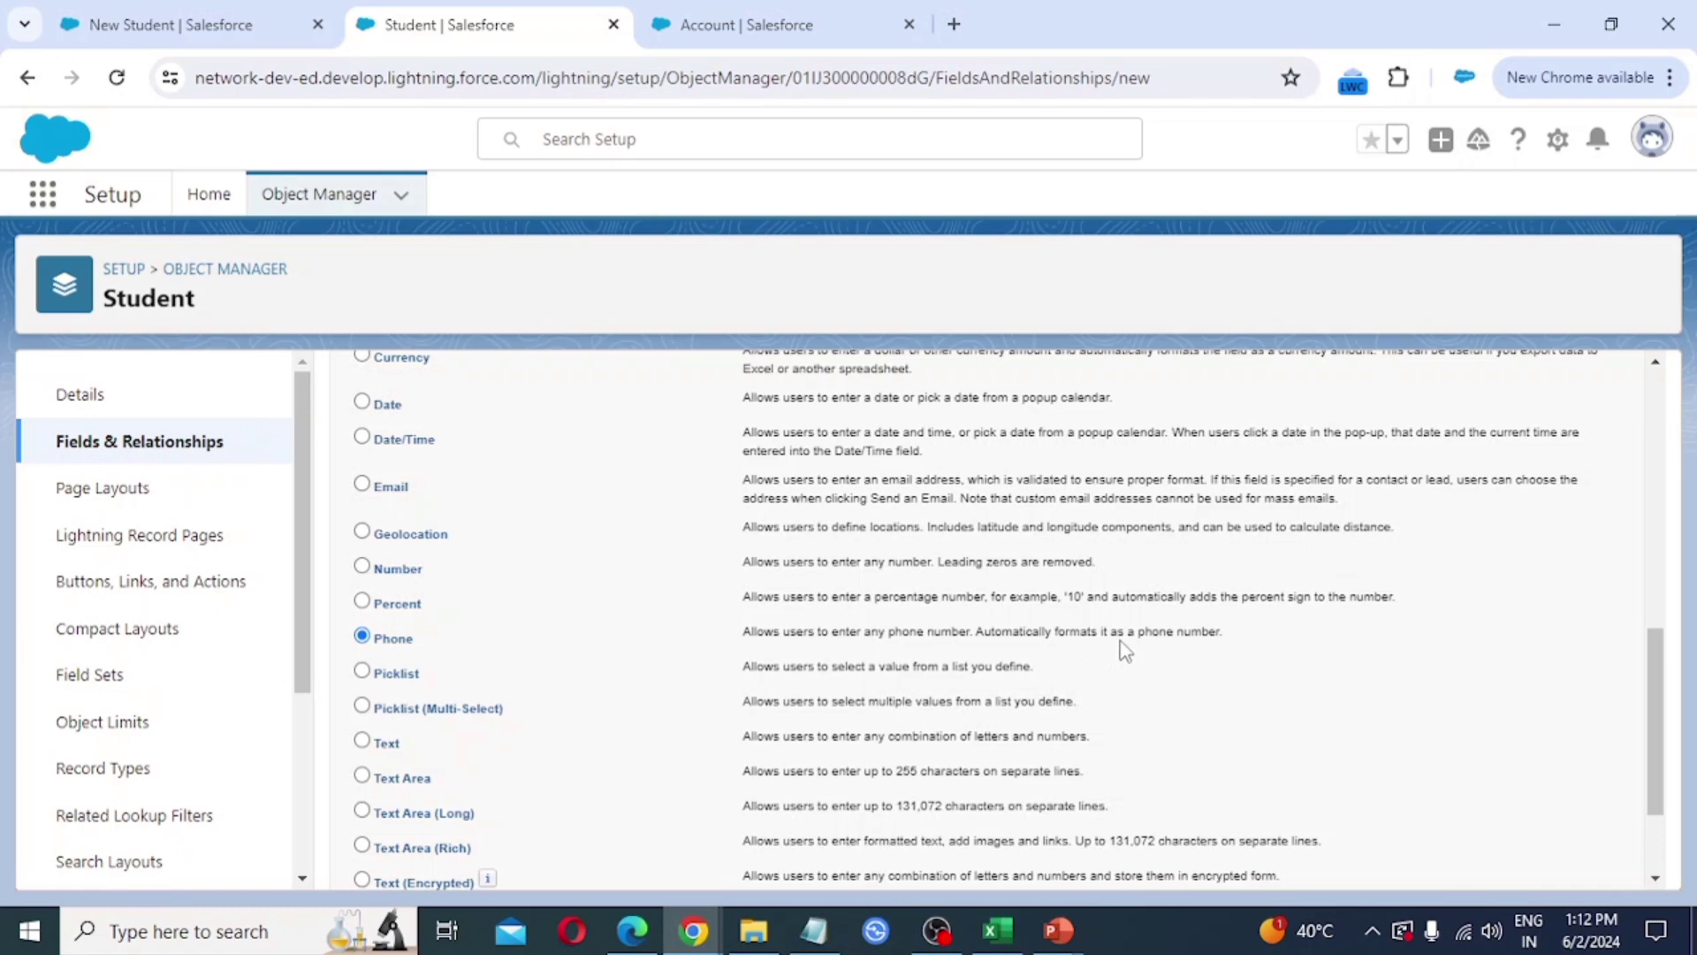
{"action": "scroll", "coordinate": [1251, 718], "scroll_direction": "down", "scroll_amount": 2}
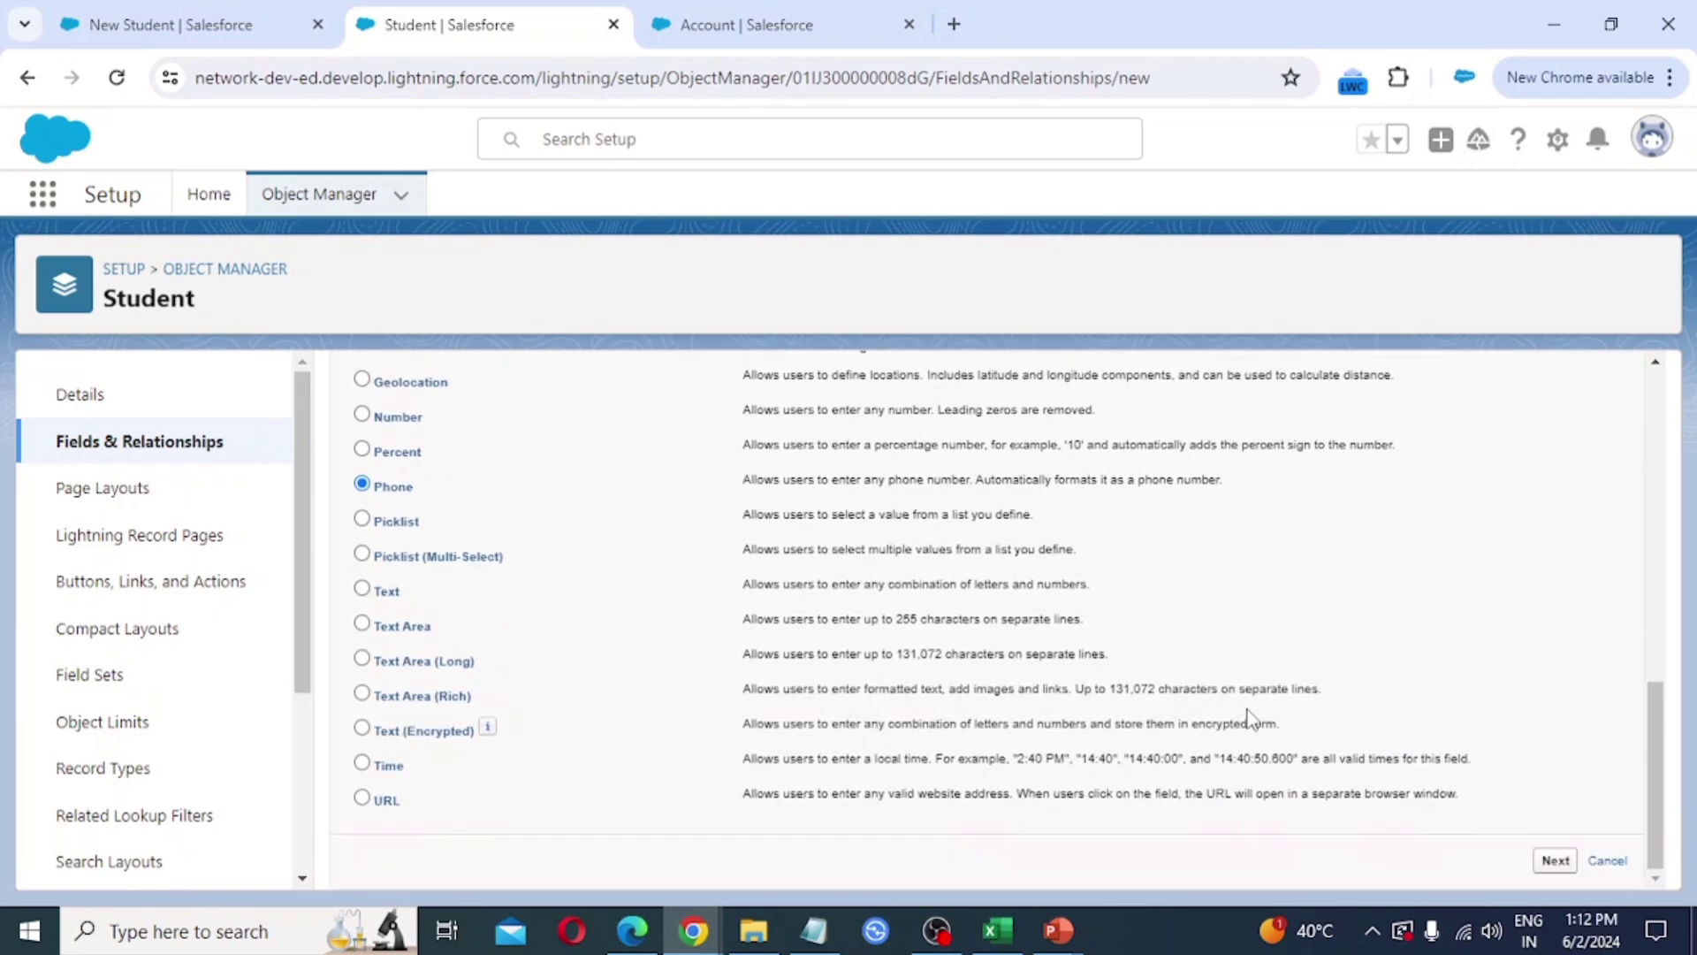
{"action": "left_click", "coordinate": [1557, 860]}
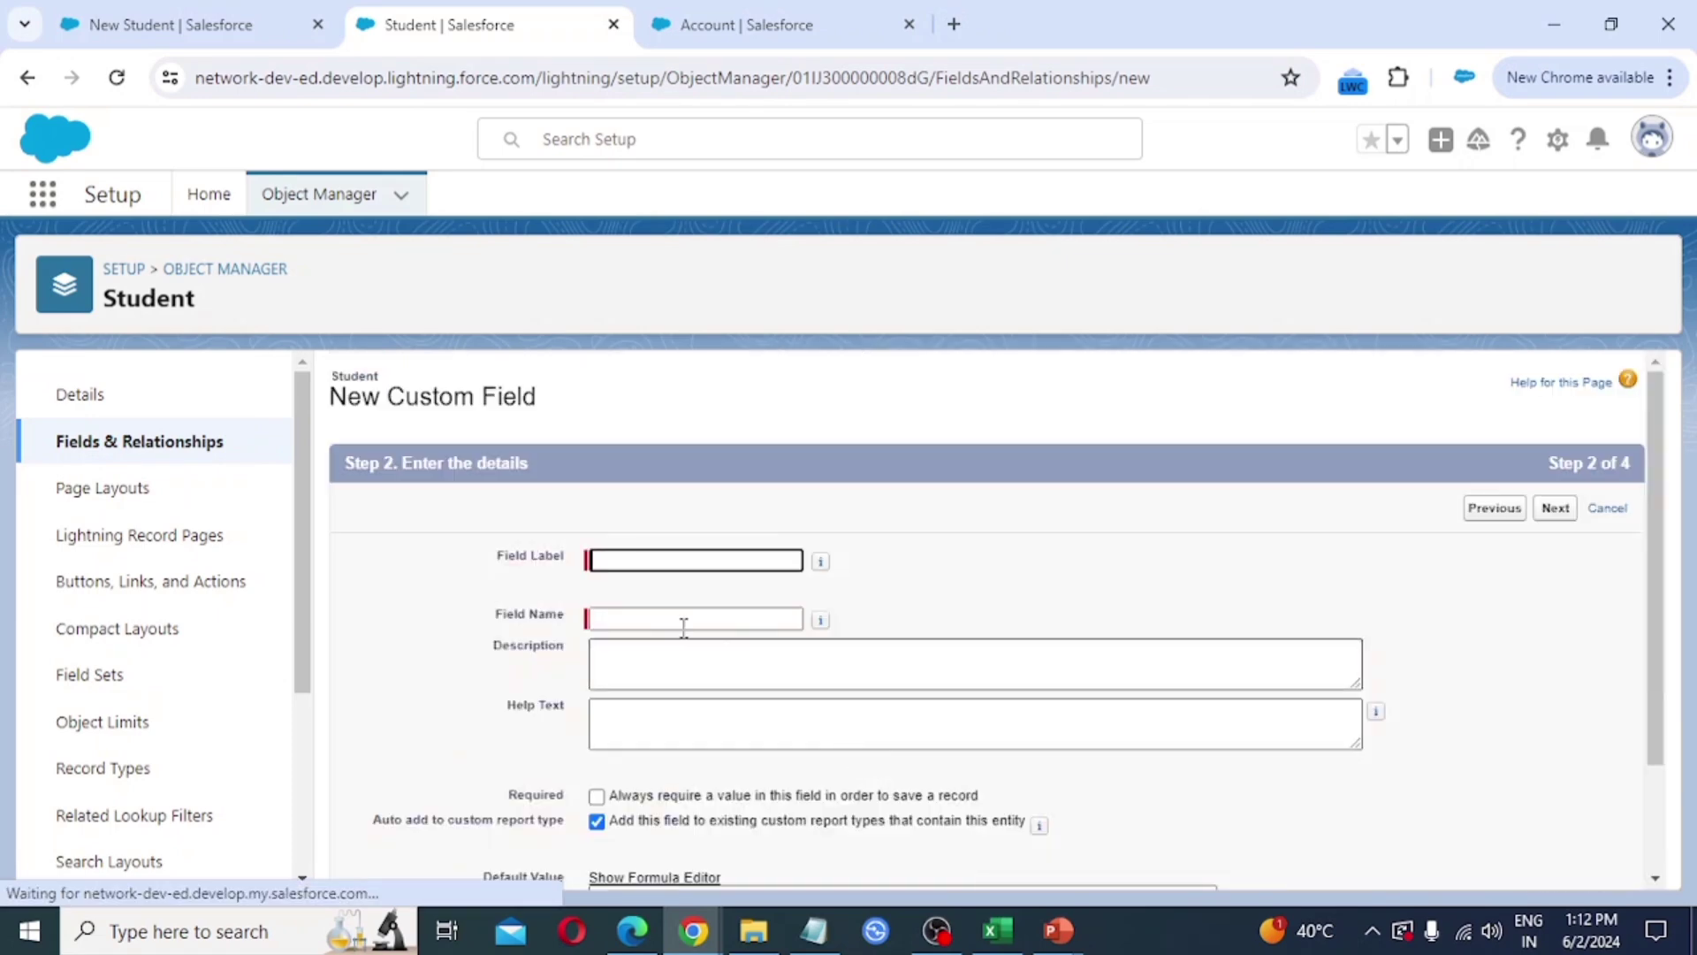
- Label the phone field Phone, keep its generated field name and other options, and continue to field-level security
{"action": "type", "text": "Phone"}
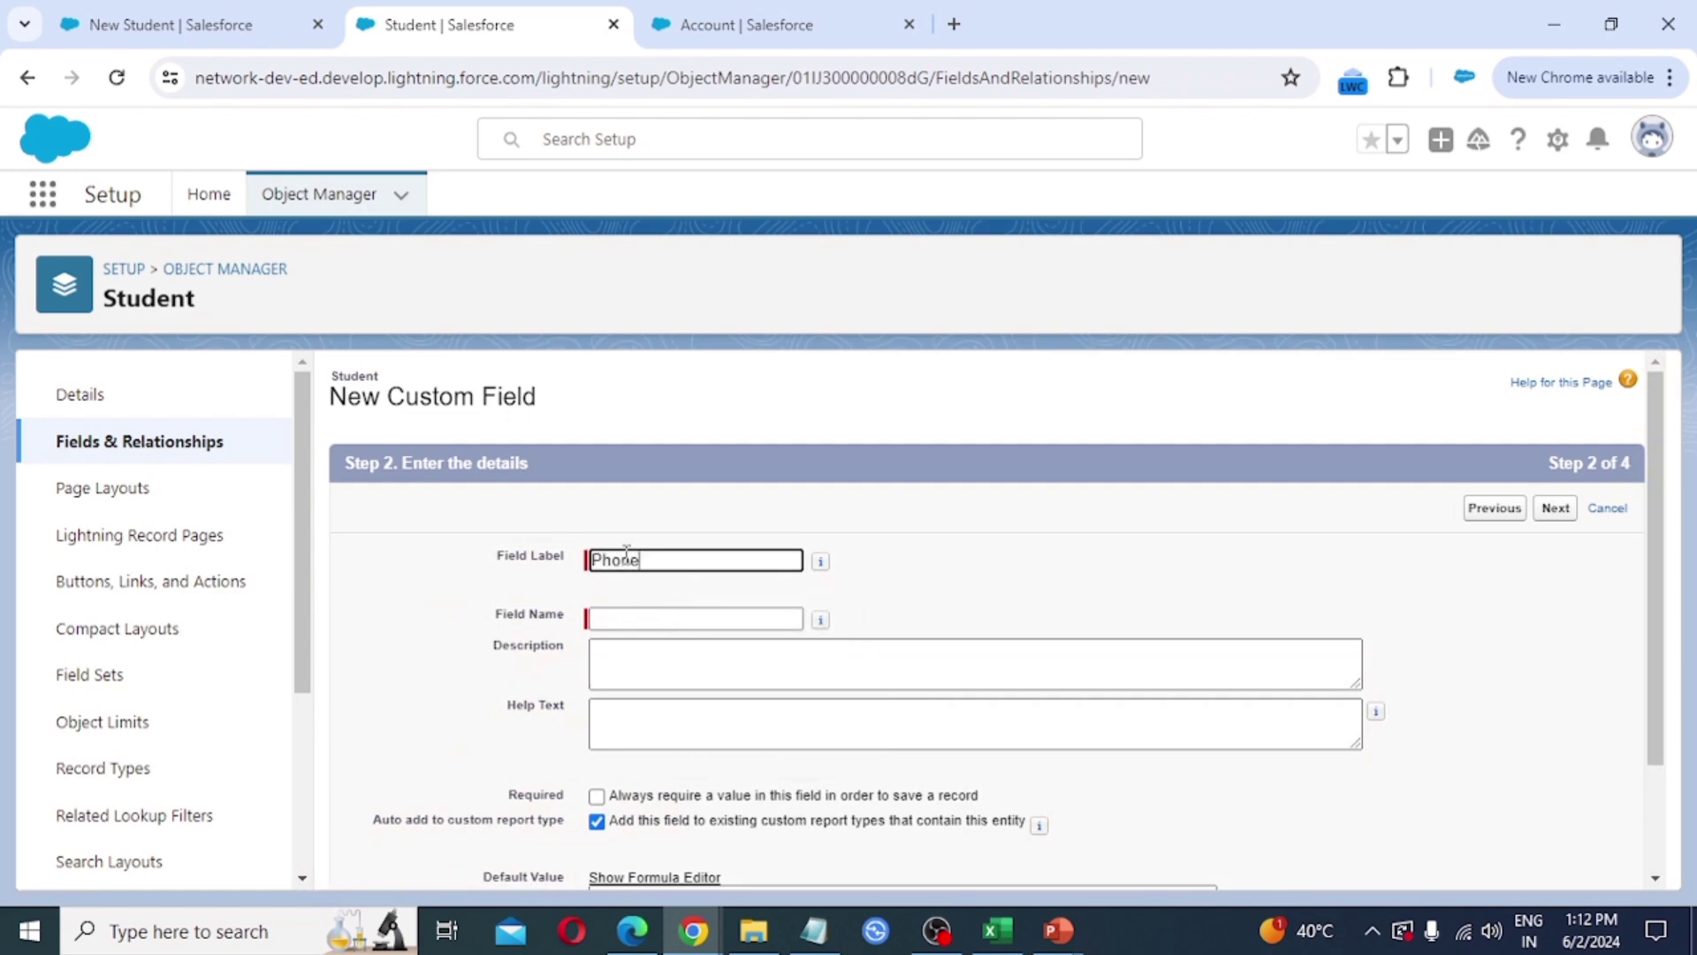
{"action": "key", "text": "Tab"}
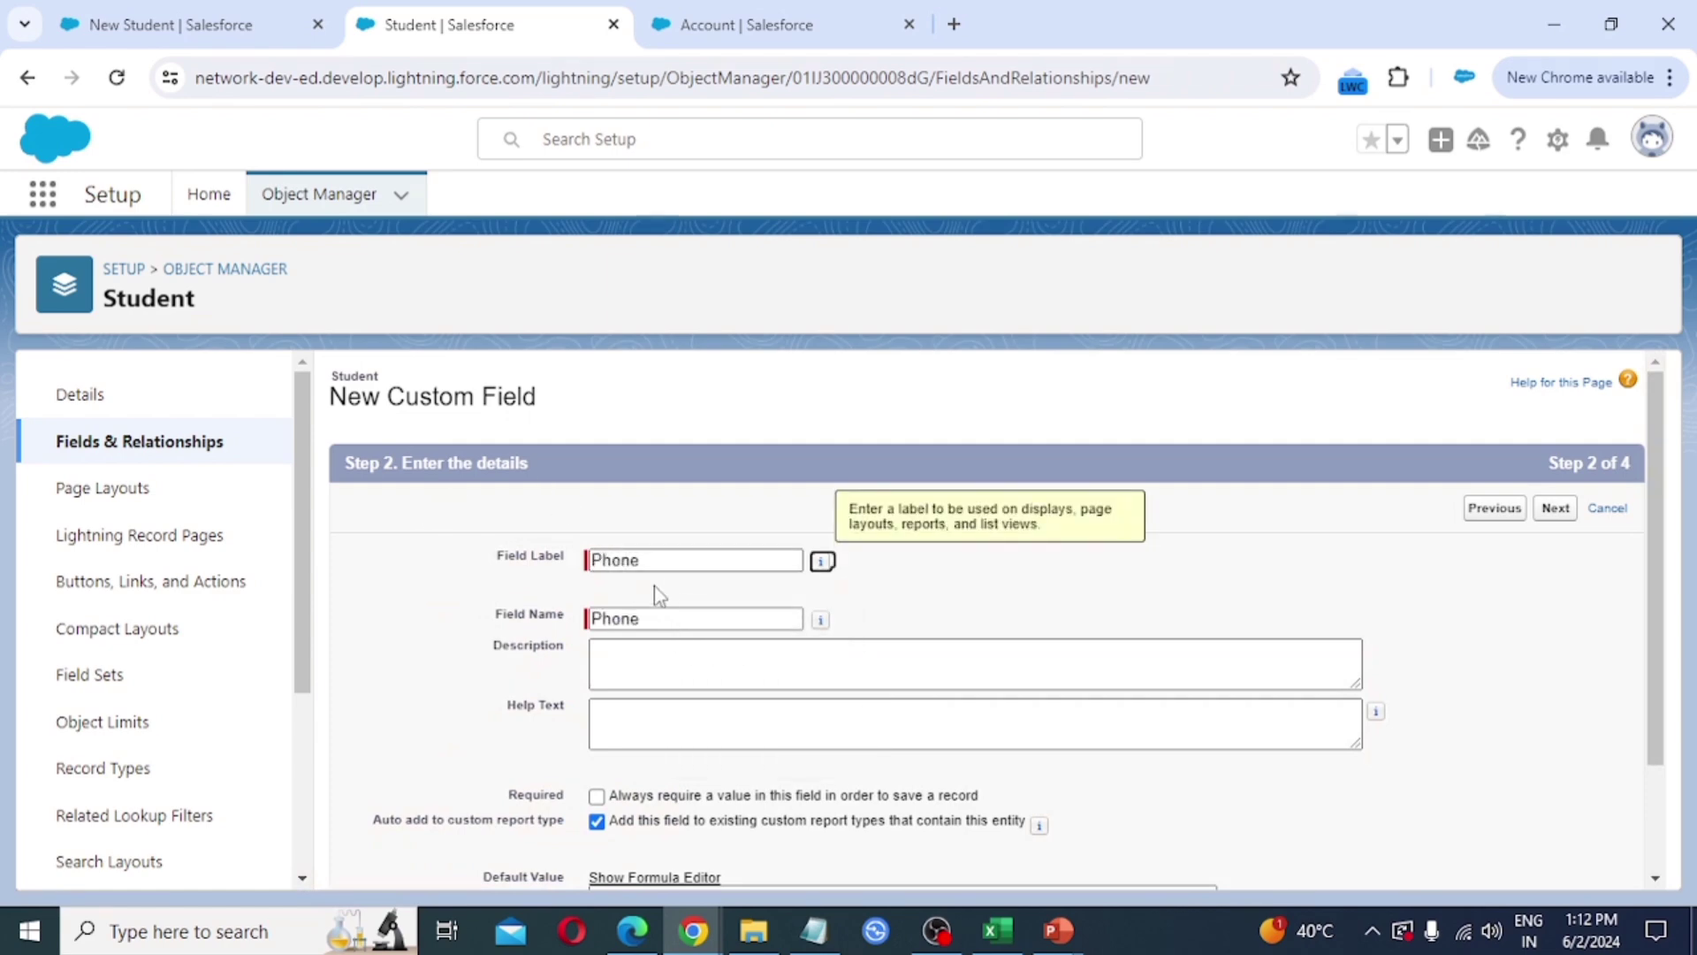
{"action": "scroll", "coordinate": [609, 689], "scroll_direction": "down", "scroll_amount": 3}
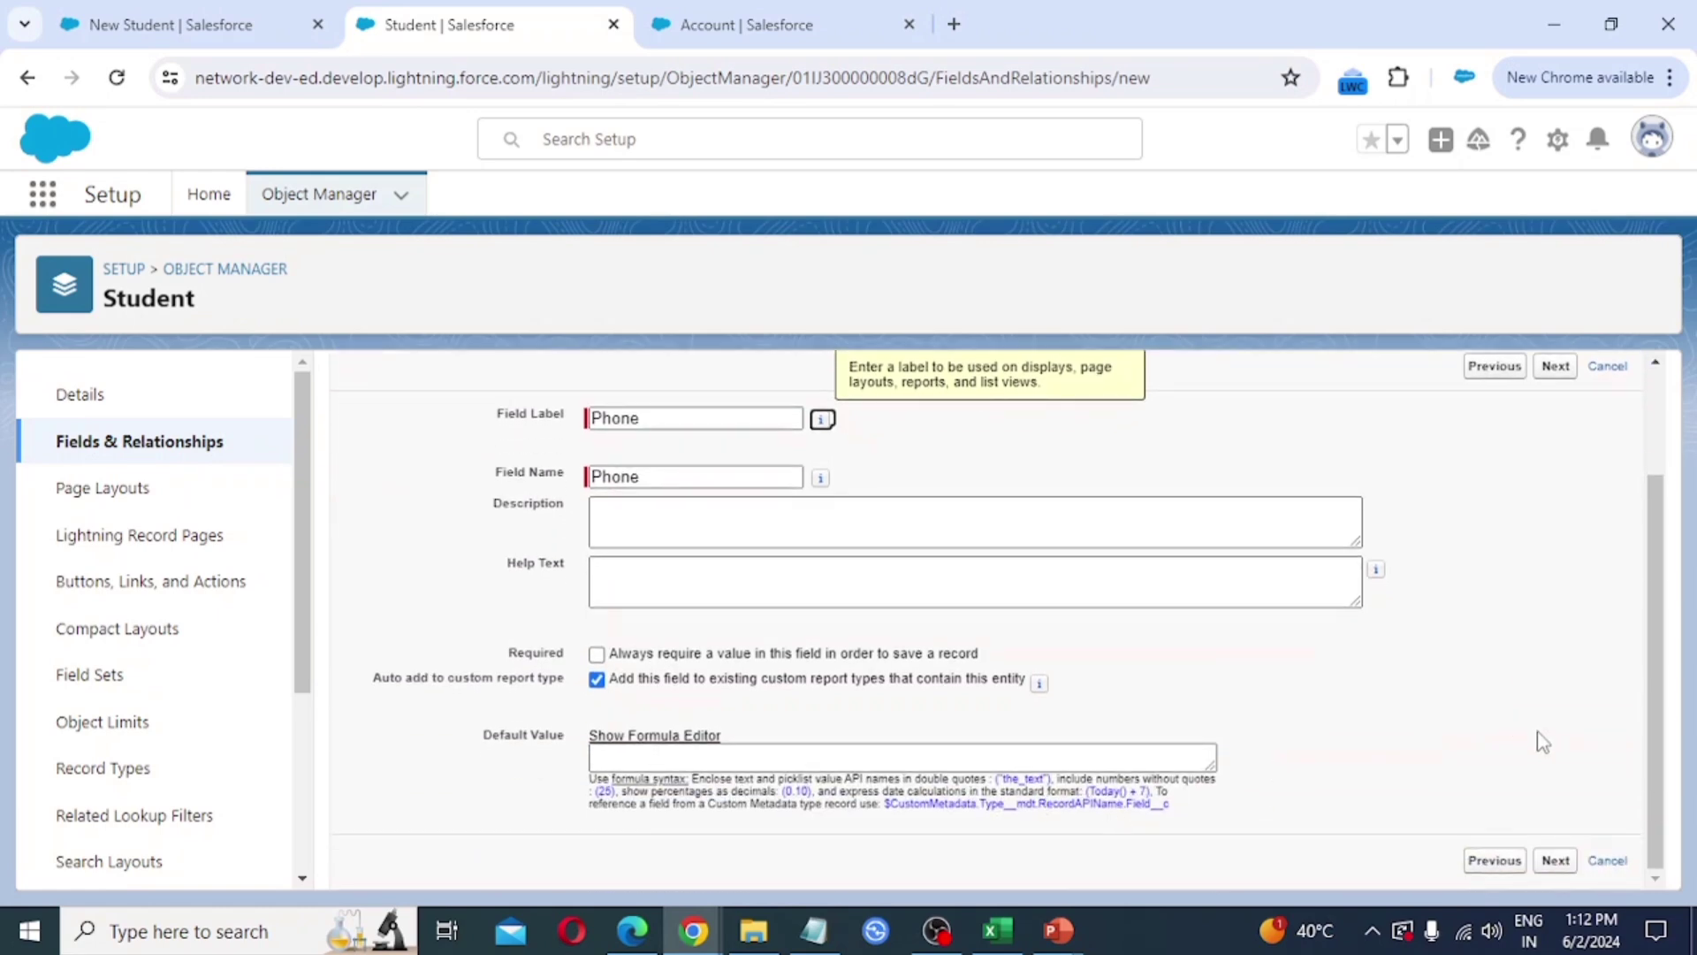
{"action": "left_click", "coordinate": [1556, 861]}
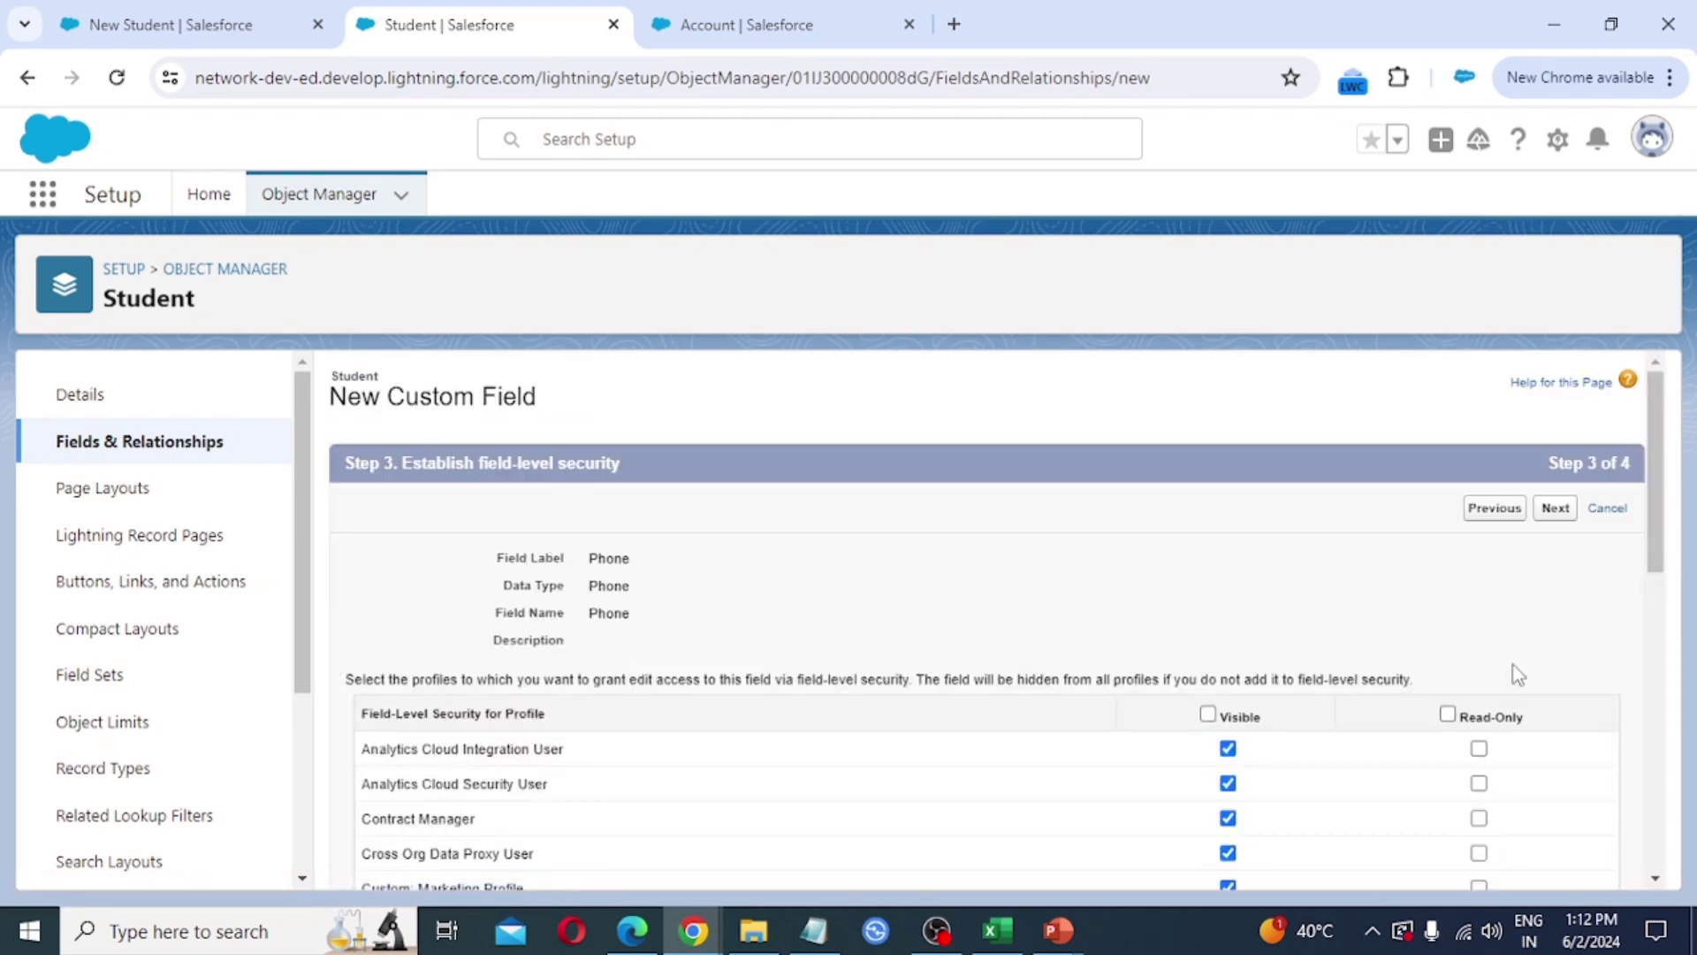
- Accept the Phone field's default profile visibility and Student Layout placement, and save it while starting another custom field
{"action": "scroll", "coordinate": [1512, 667], "scroll_direction": "down", "scroll_amount": 10}
{"action": "left_click", "coordinate": [1553, 861]}
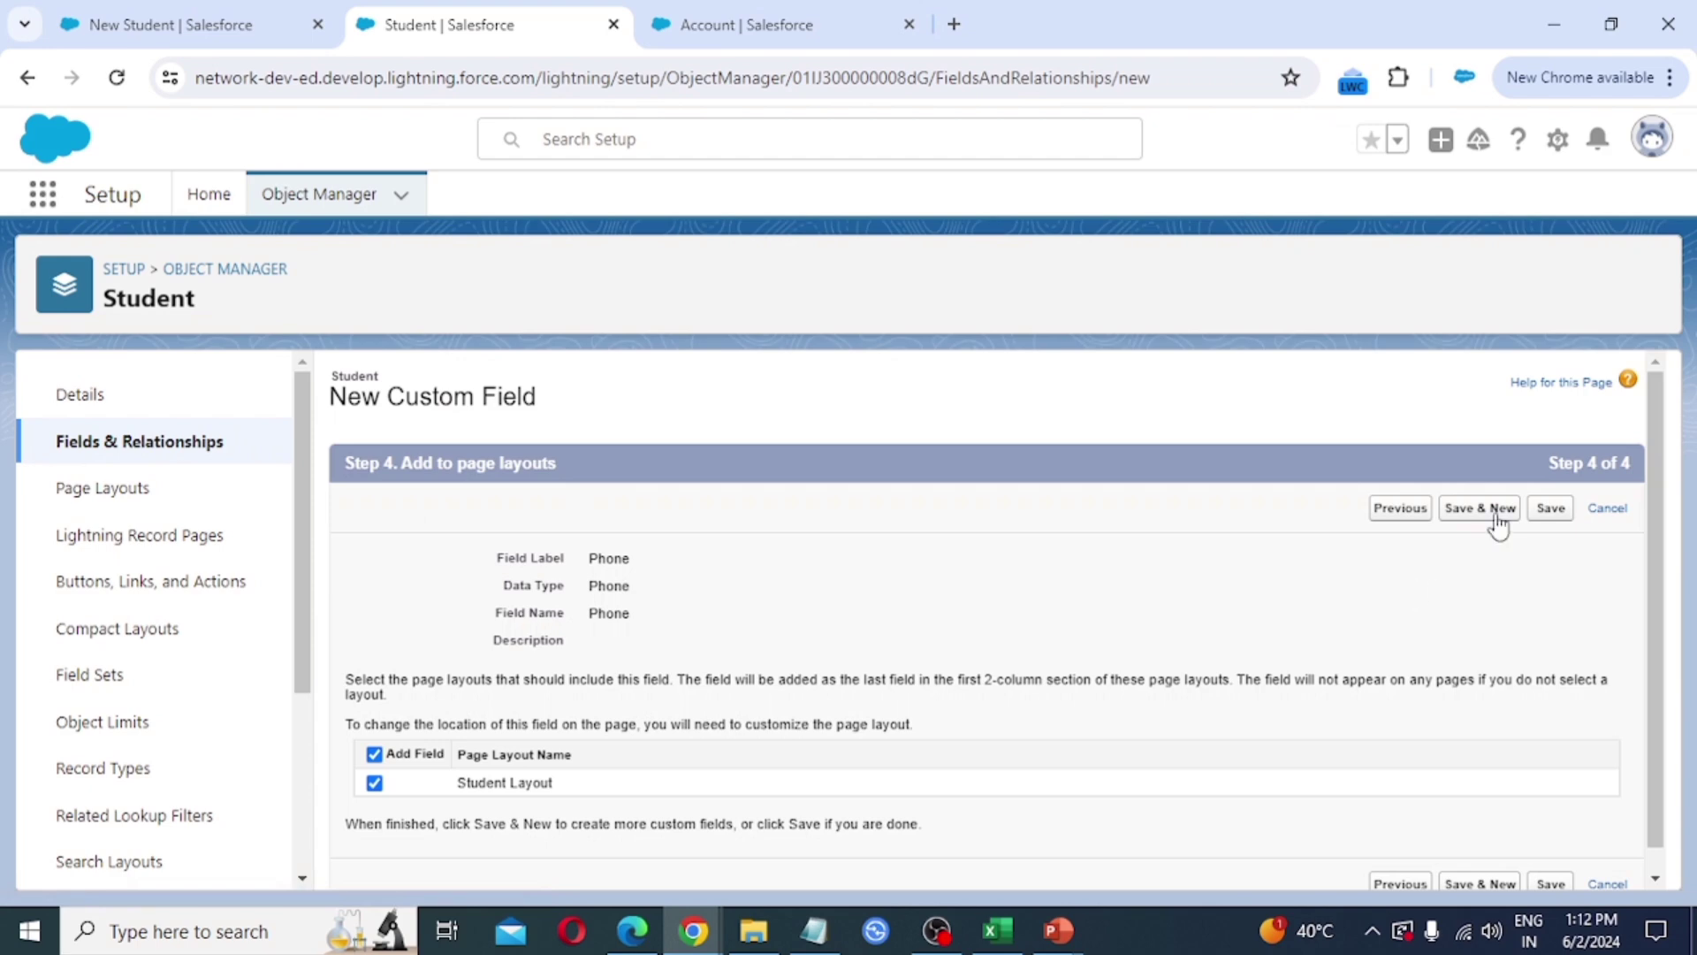
{"action": "left_click", "coordinate": [1494, 524]}
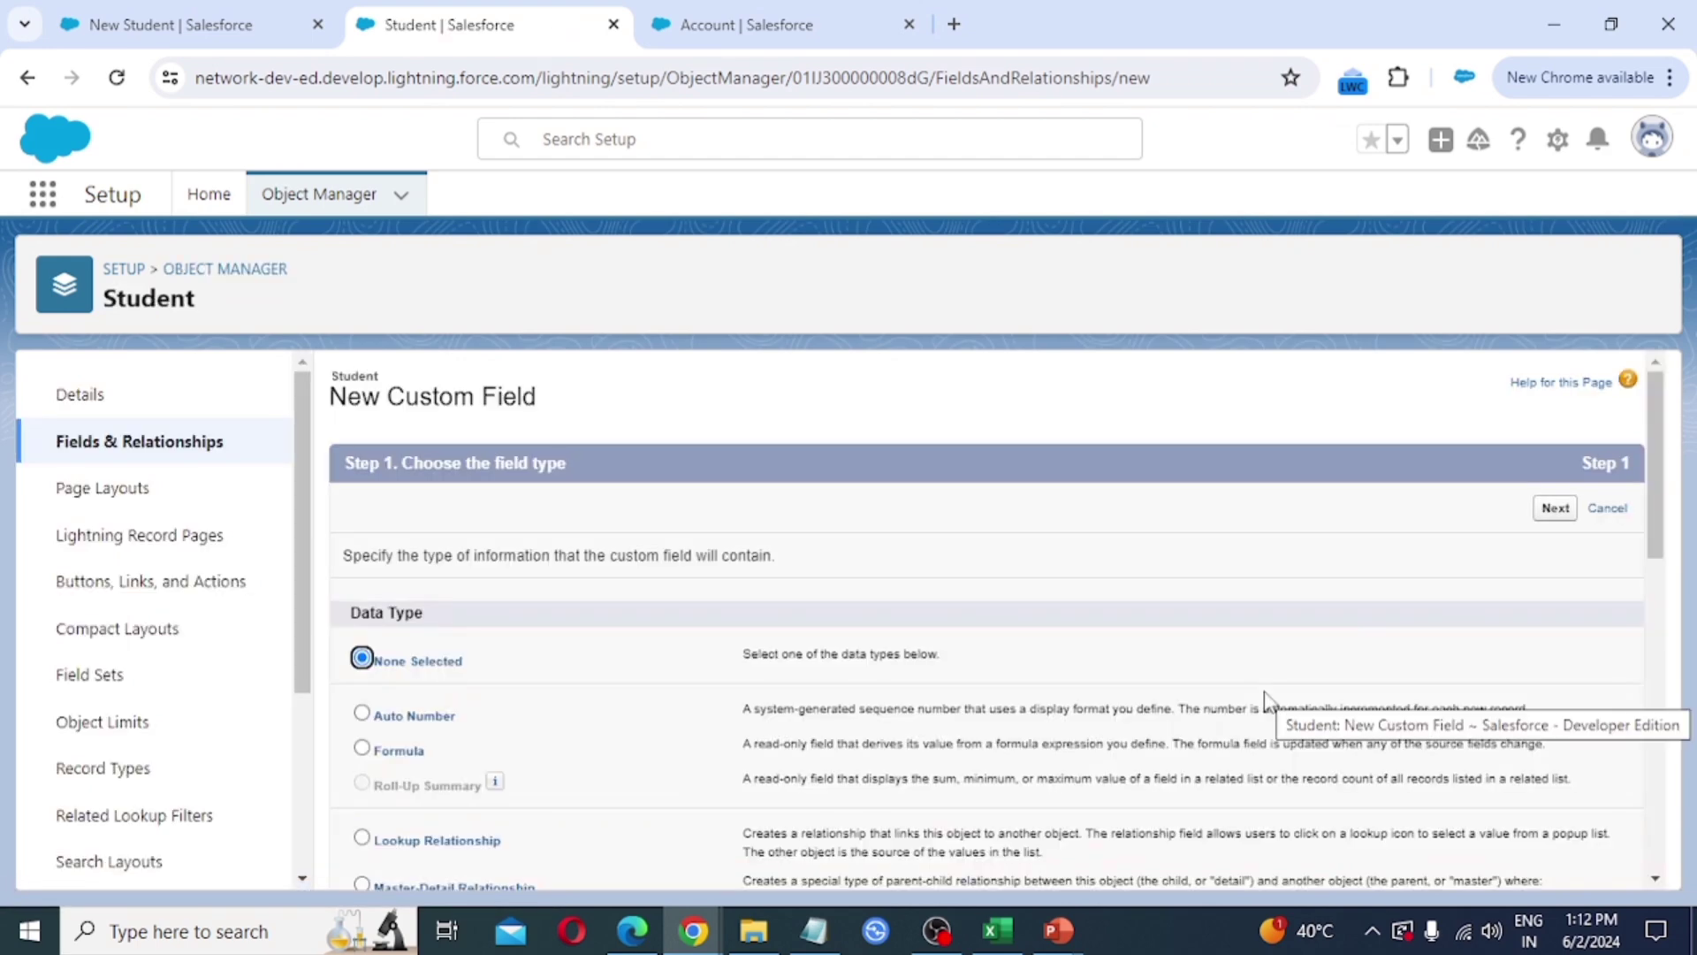
- Choose Email as the fifth custom field's data type and continue to its details
{"action": "scroll", "coordinate": [672, 659], "scroll_direction": "down", "scroll_amount": 4}
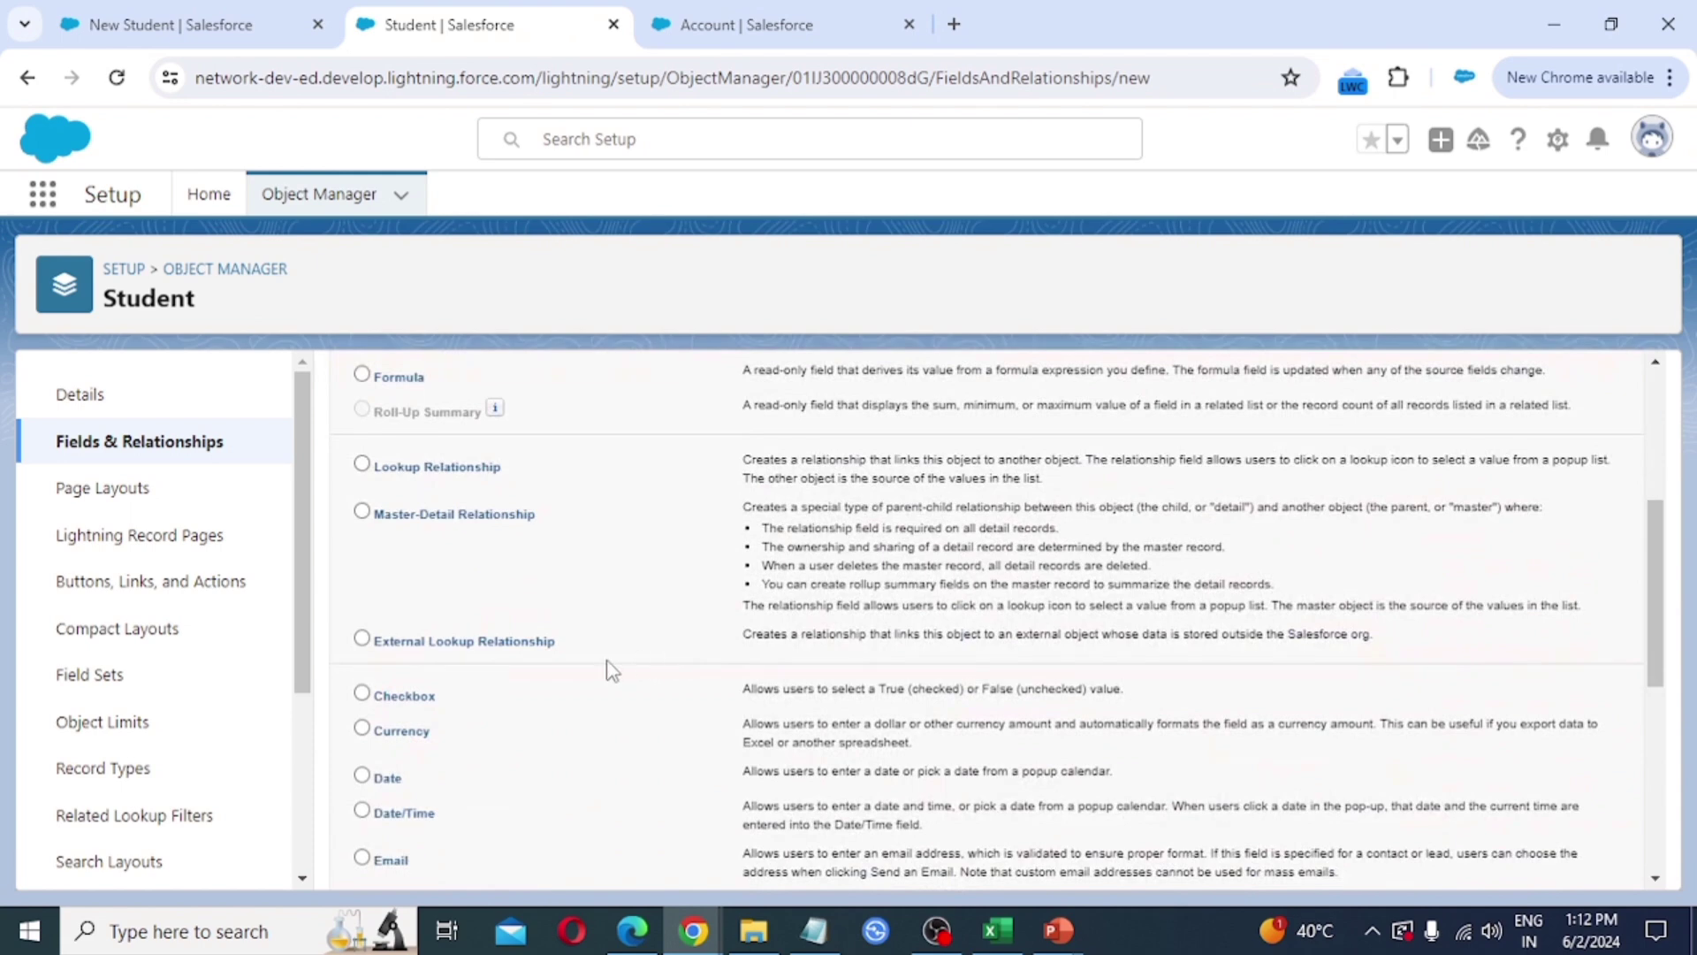
{"action": "scroll", "coordinate": [610, 671], "scroll_direction": "down", "scroll_amount": 1}
{"action": "scroll", "coordinate": [677, 708], "scroll_direction": "down", "scroll_amount": 1}
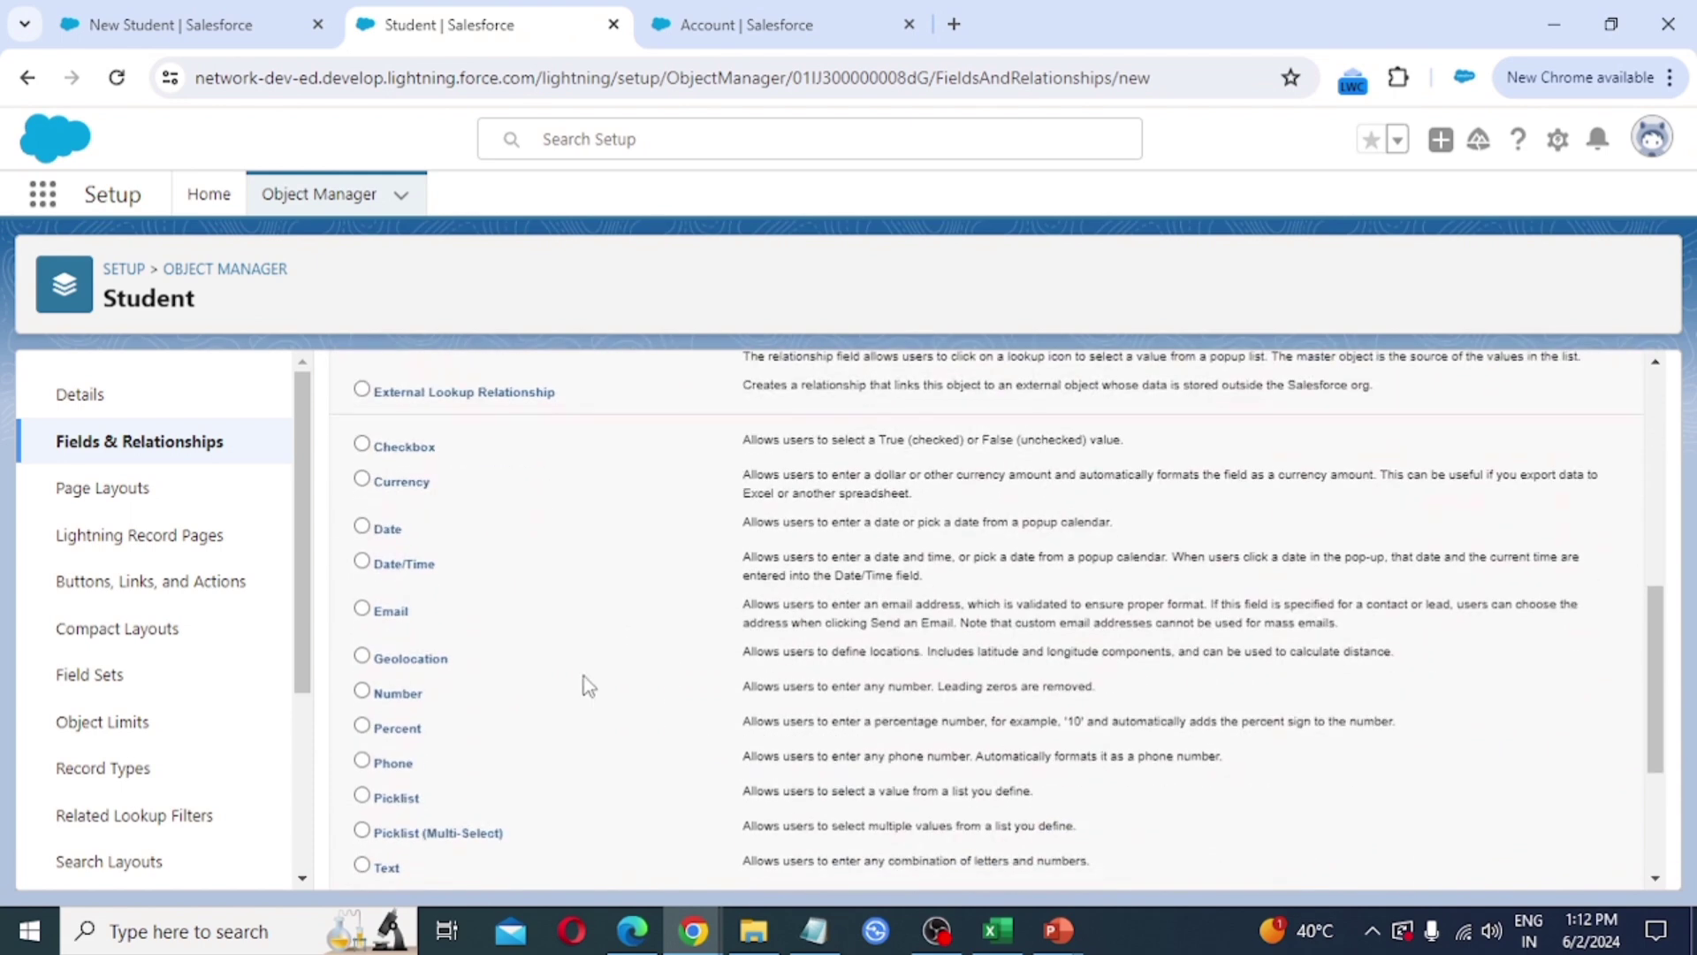
{"action": "scroll", "coordinate": [404, 618], "scroll_direction": "down", "scroll_amount": 1}
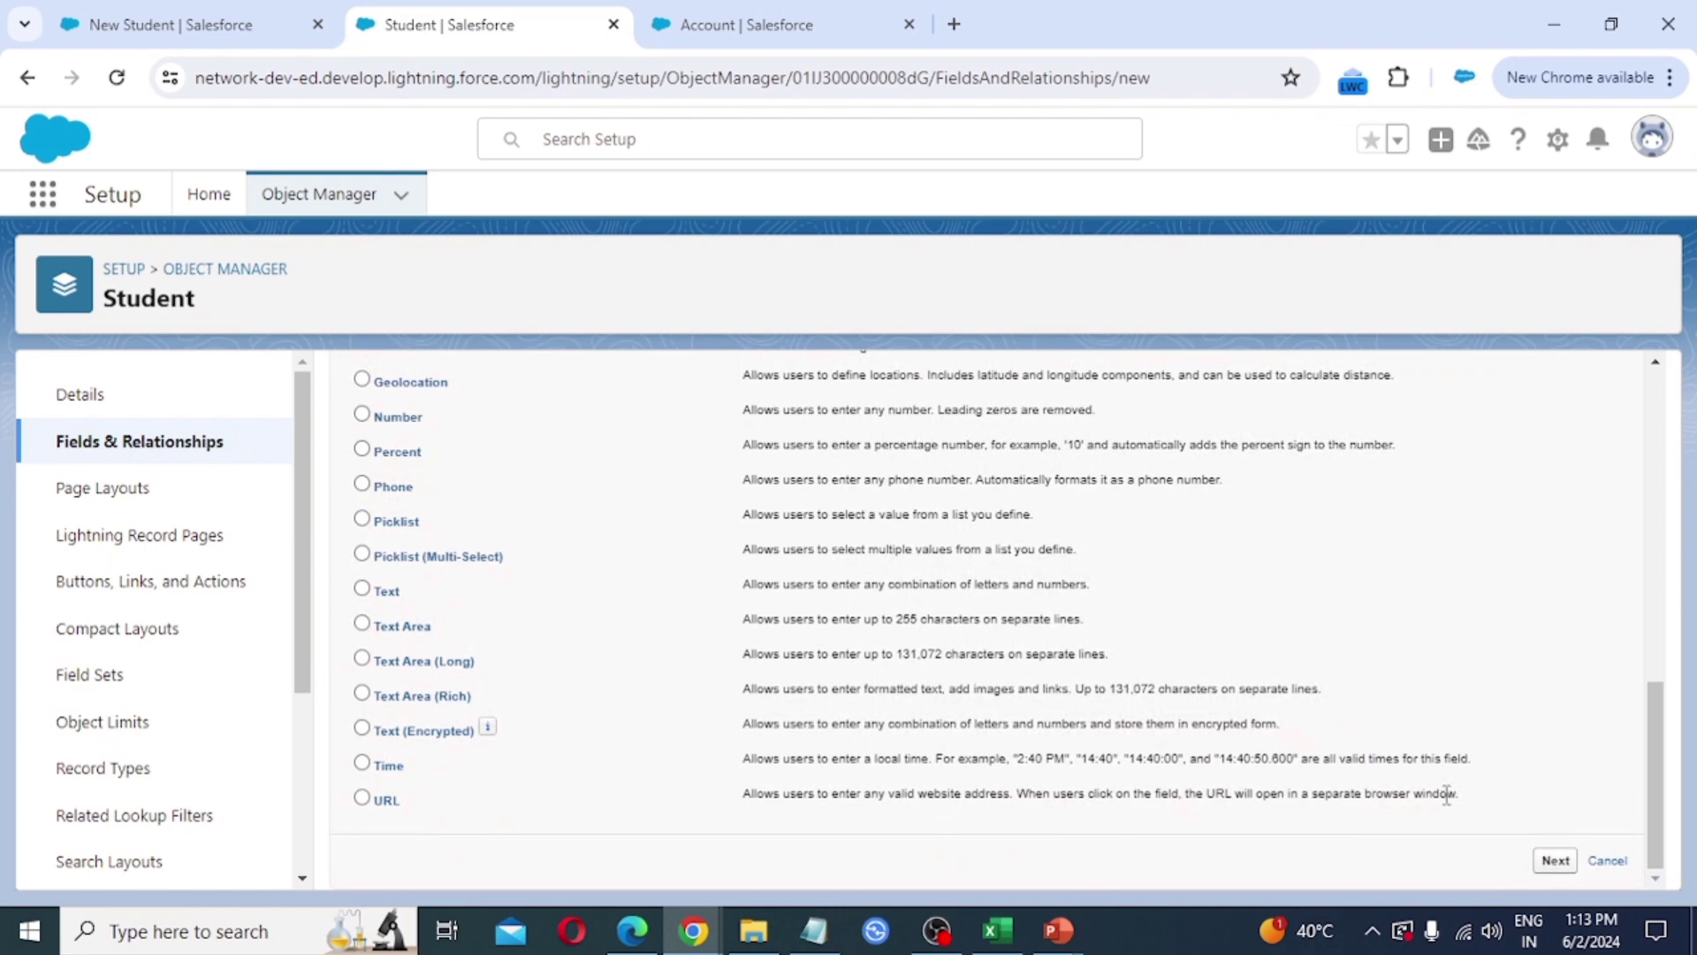
{"action": "left_click", "coordinate": [1556, 860]}
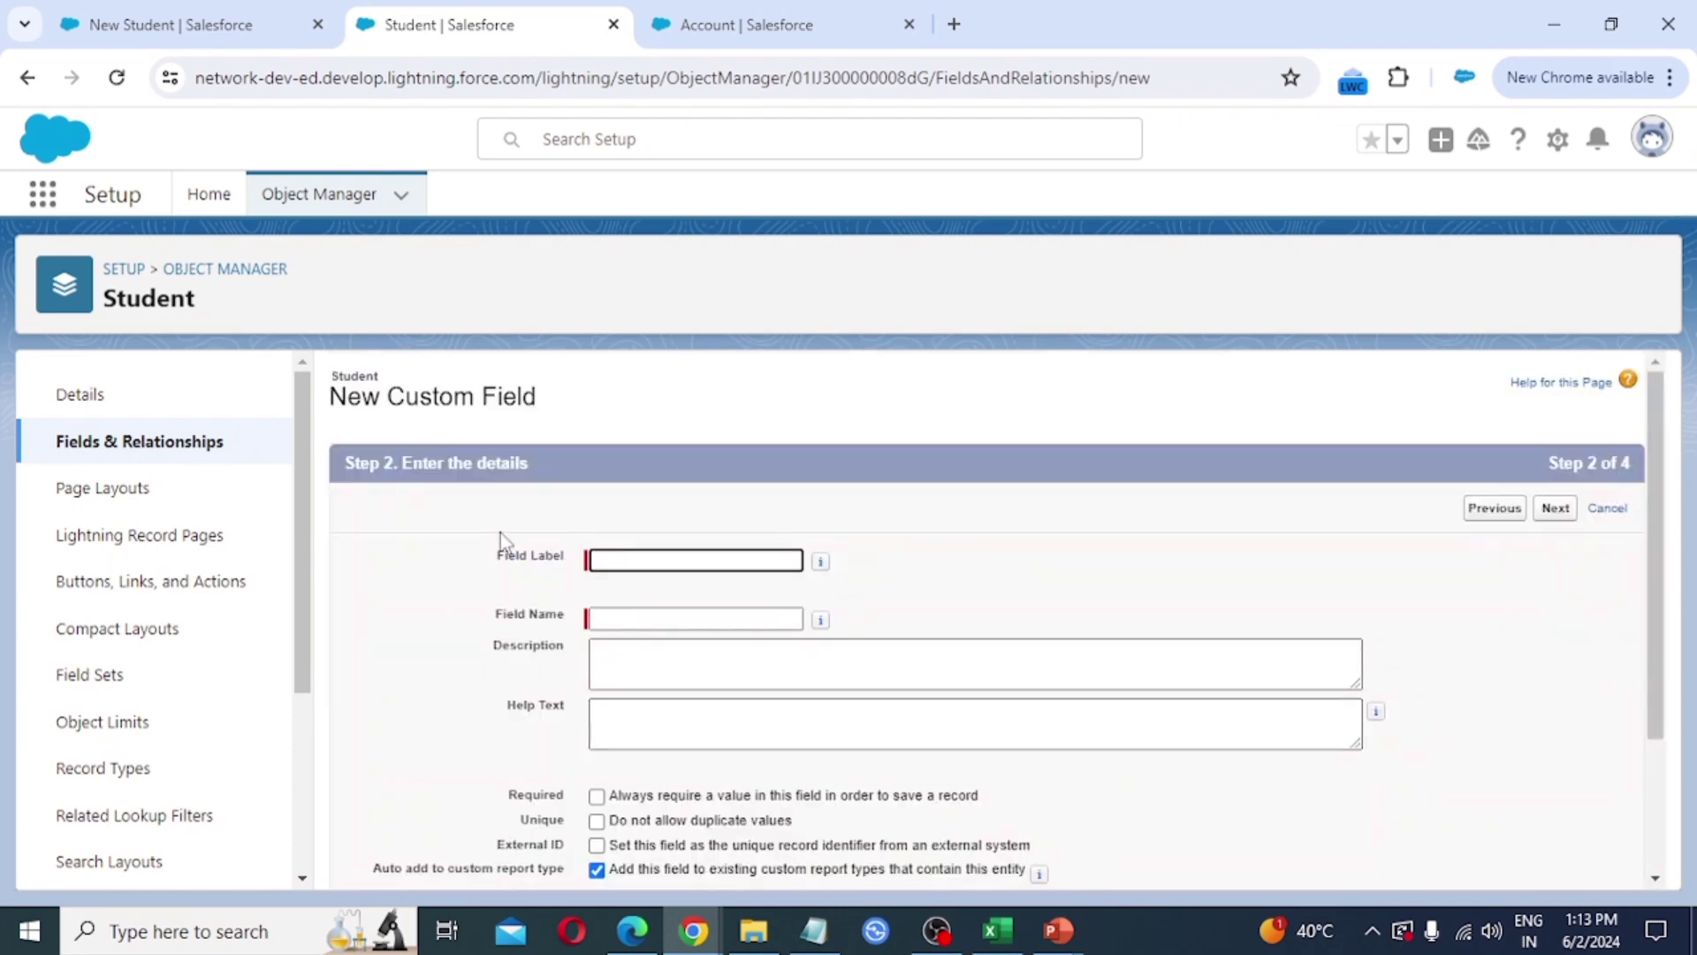
- Label the email field Email, make it required with no duplicate values allowed, and continue to field-level security
{"action": "left_click", "coordinate": [625, 559]}
{"action": "type", "text": "Email"}
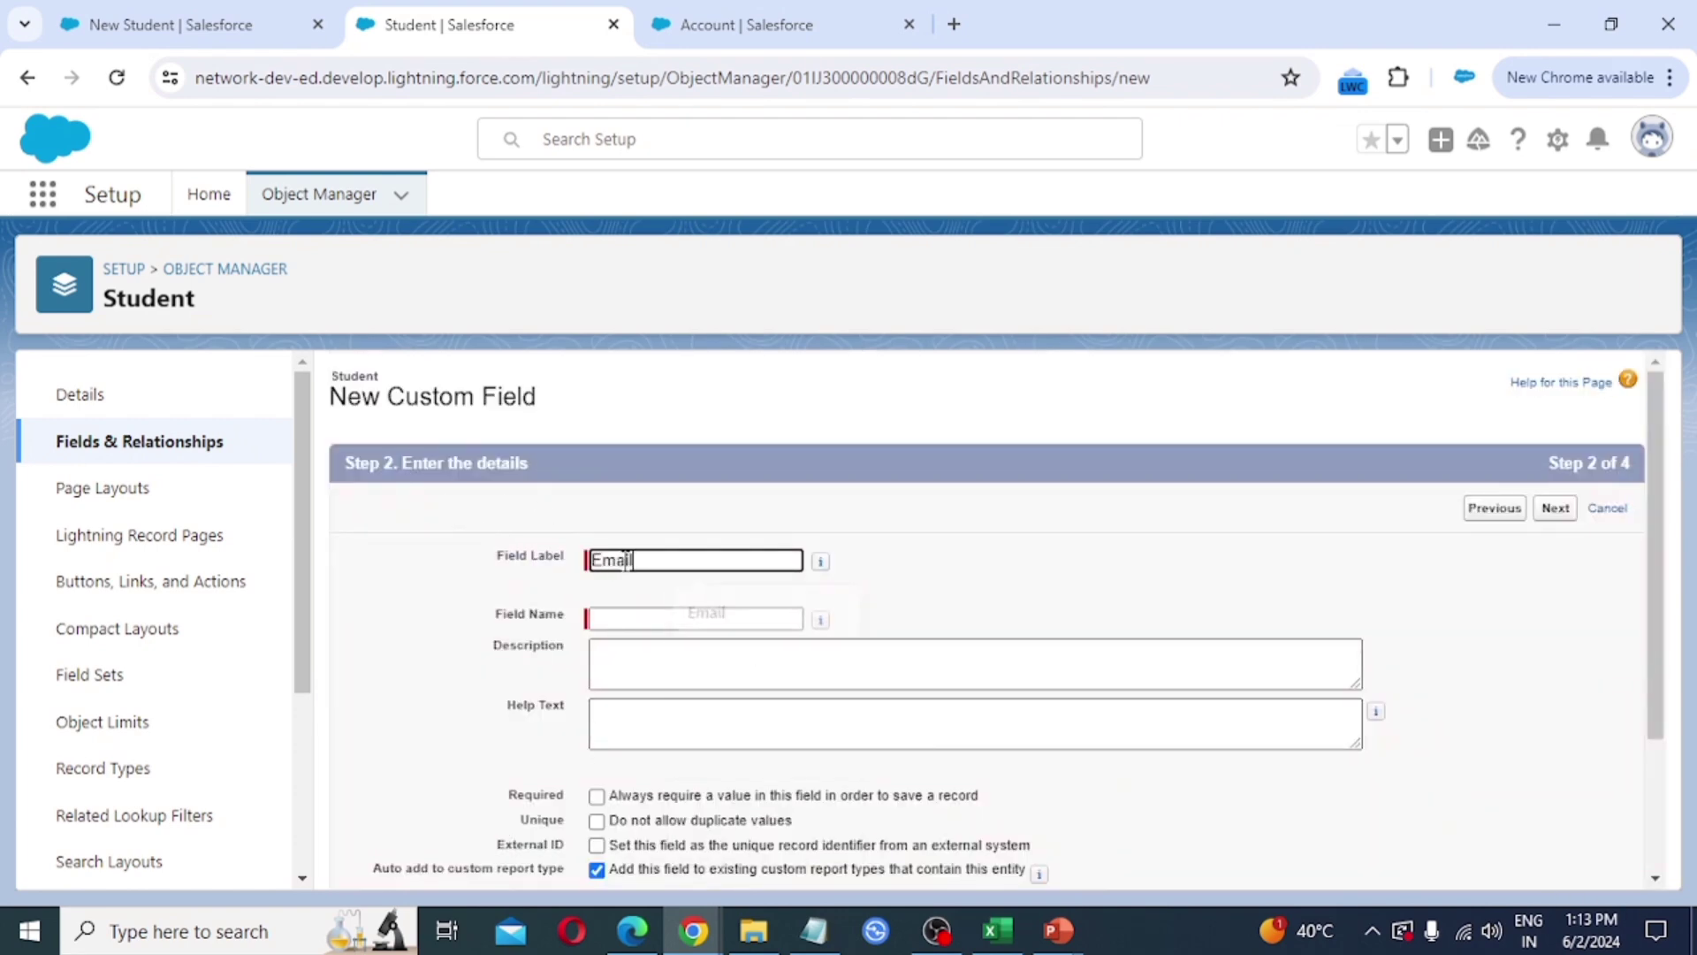
{"action": "left_click", "coordinate": [820, 561]}
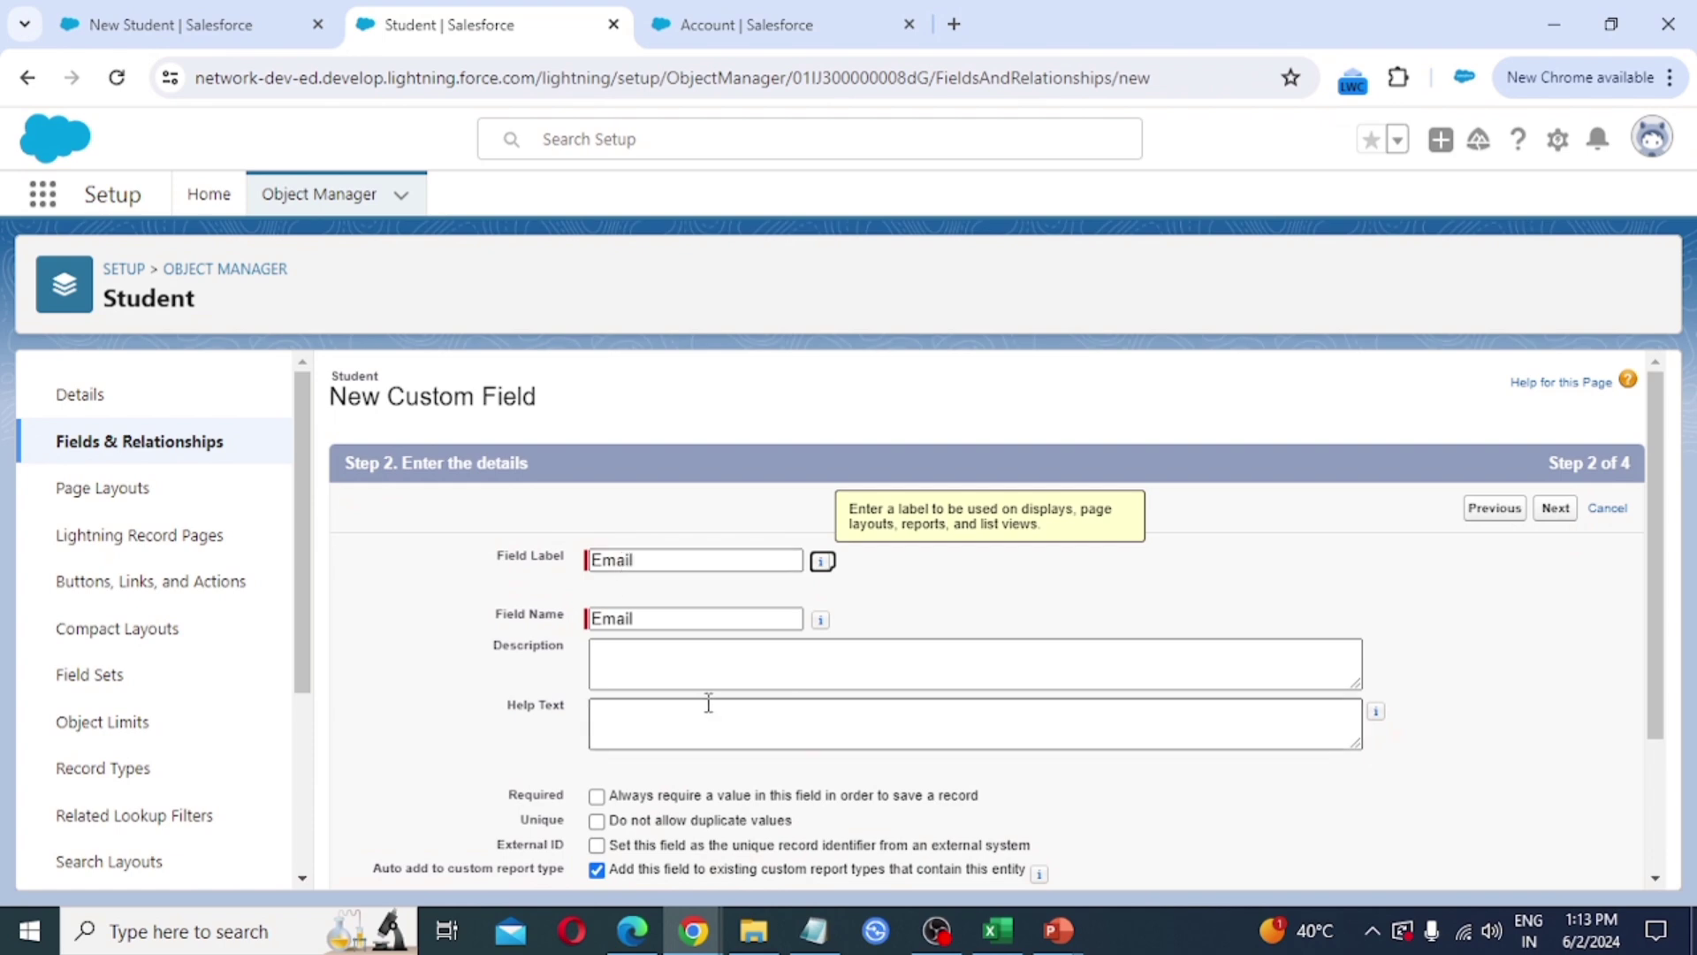
{"action": "scroll", "coordinate": [745, 727], "scroll_direction": "down", "scroll_amount": 3}
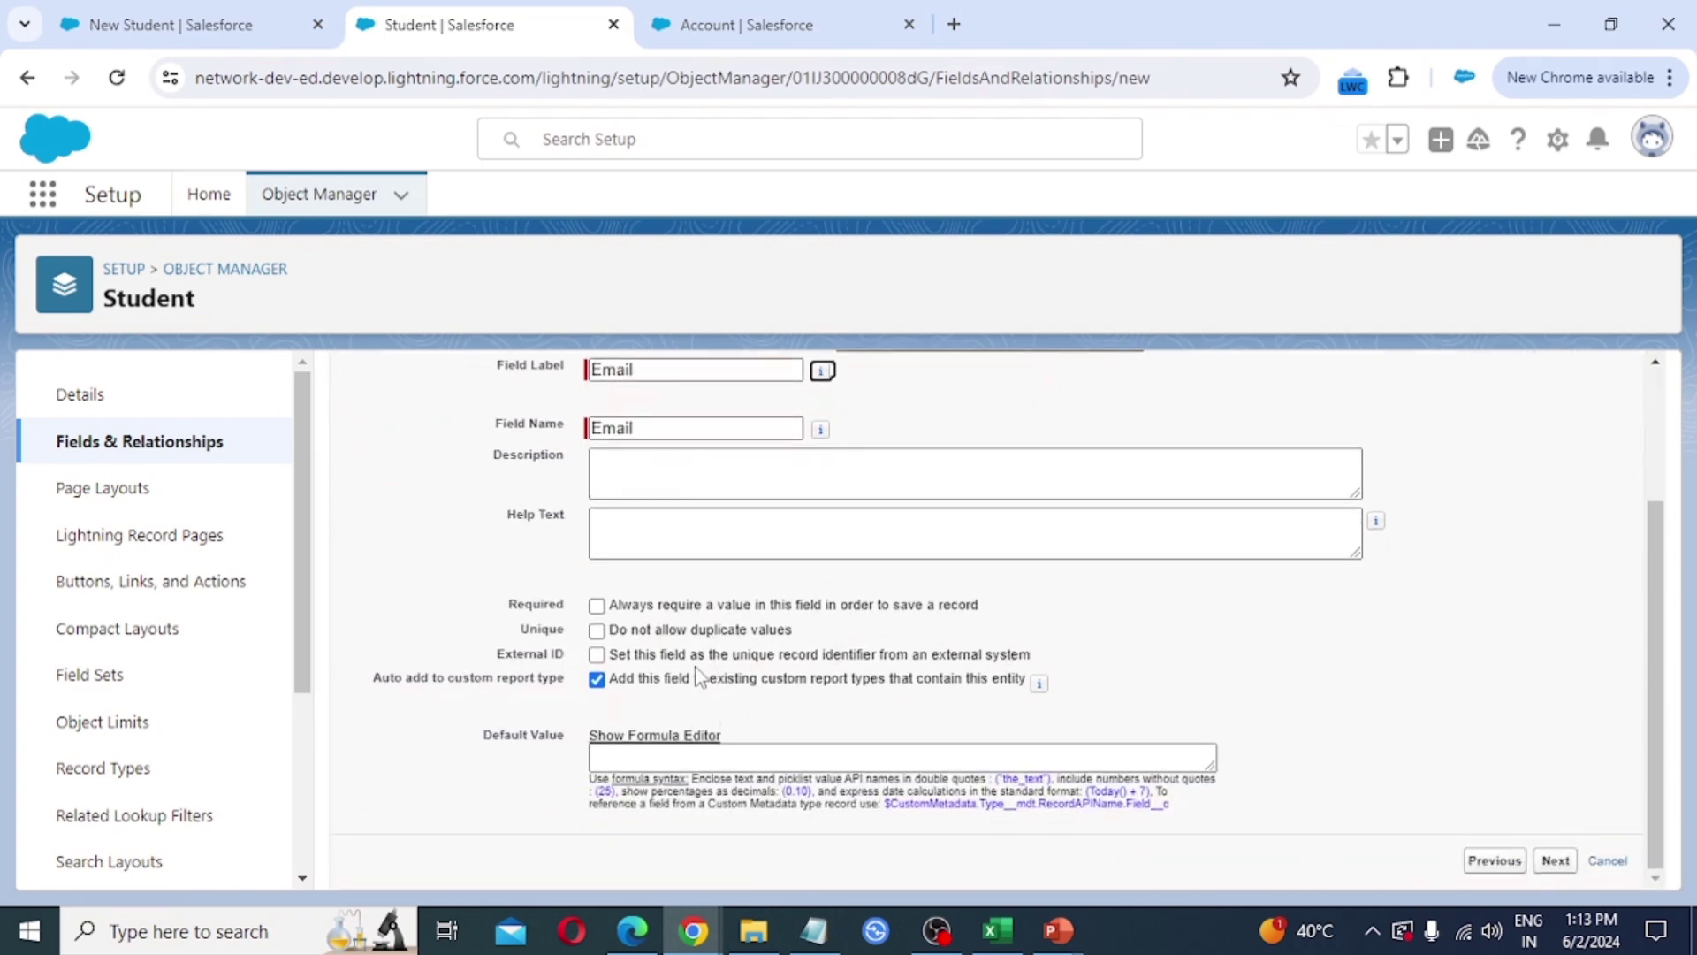
{"action": "scroll", "coordinate": [601, 583], "scroll_direction": "up", "scroll_amount": 2}
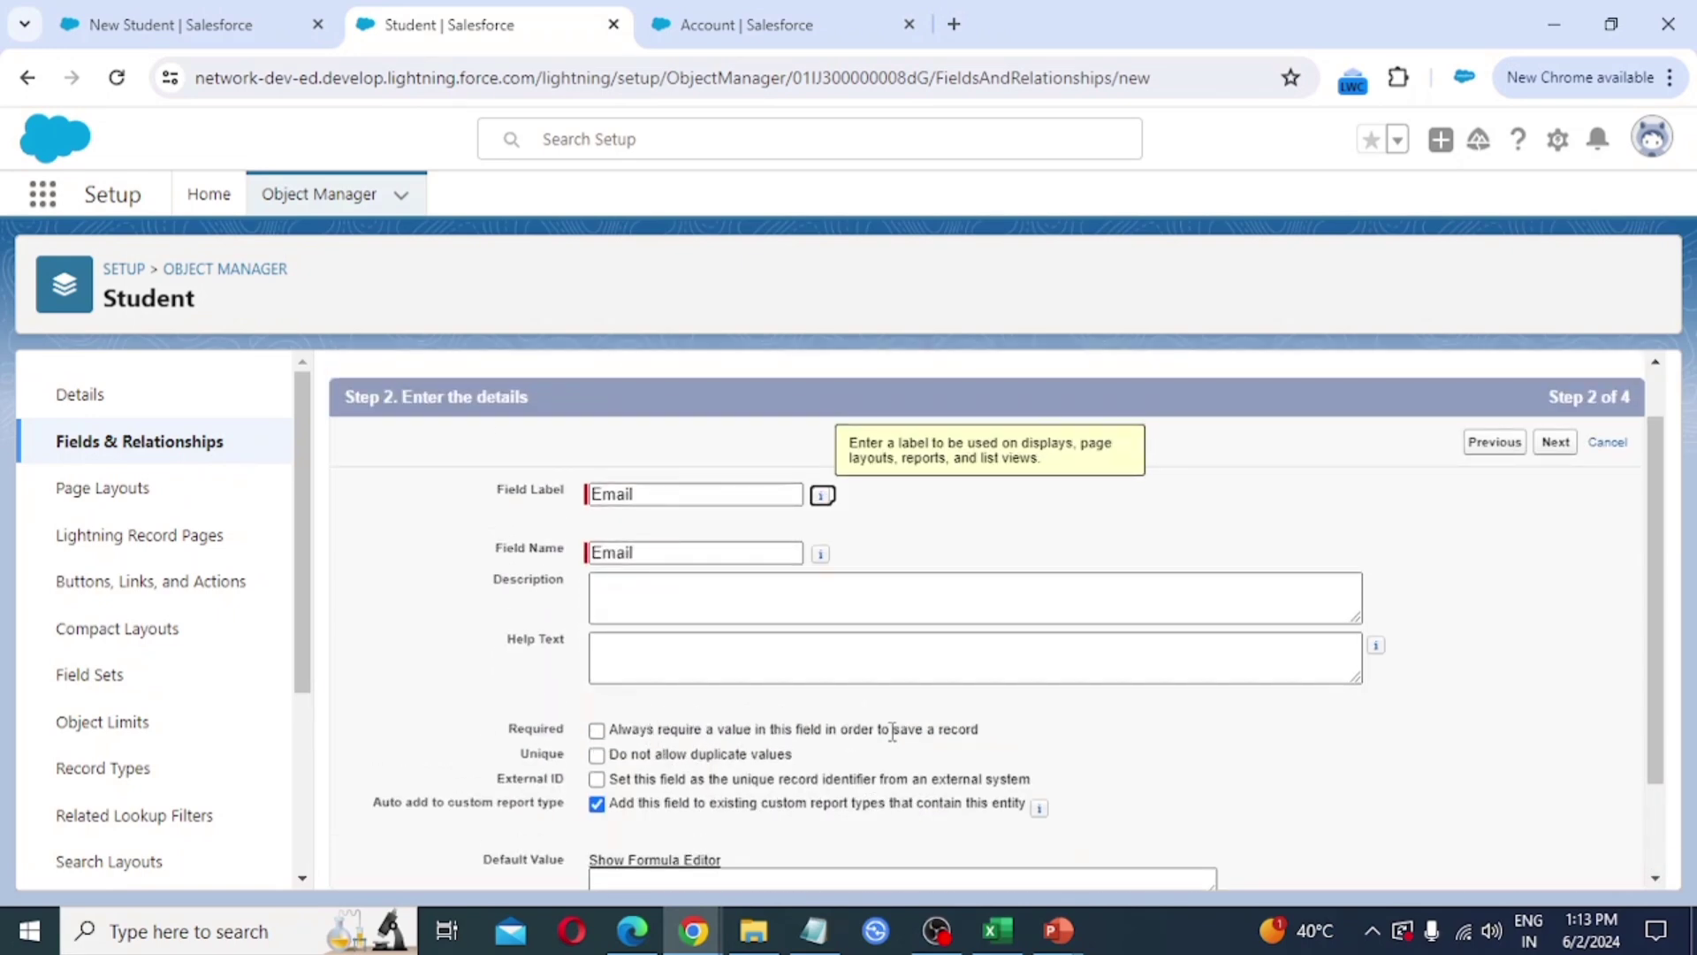
{"action": "left_click", "coordinate": [596, 730]}
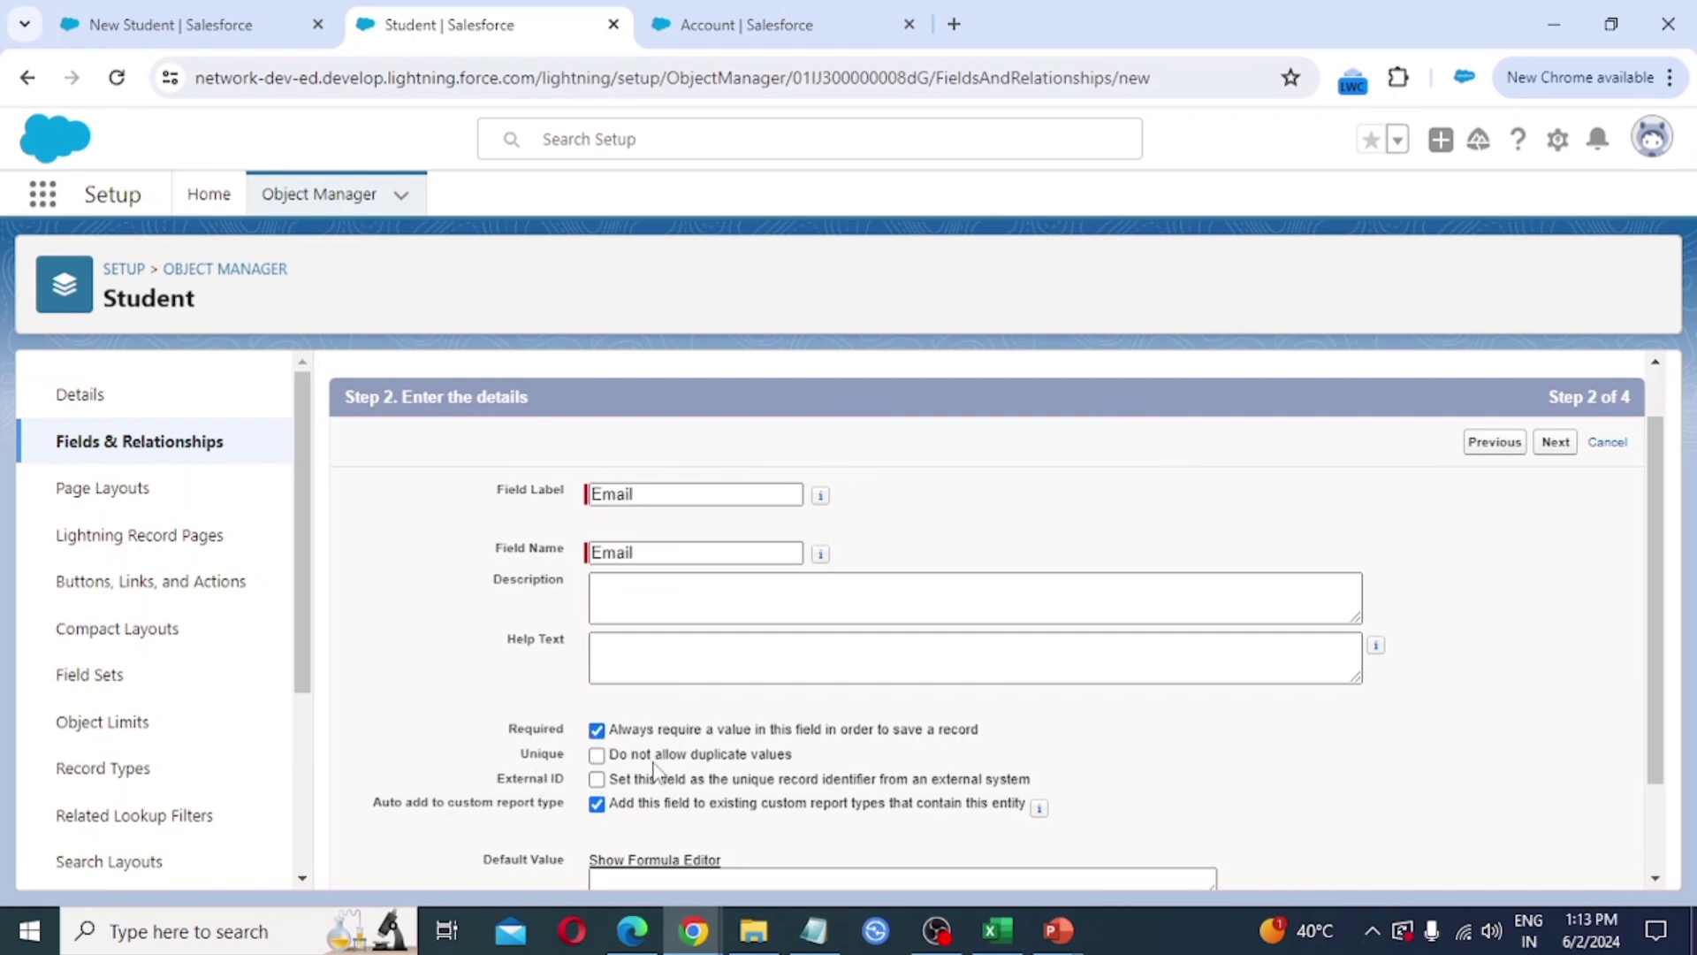
{"action": "left_click", "coordinate": [598, 756]}
{"action": "scroll", "coordinate": [769, 800], "scroll_direction": "down", "scroll_amount": 2}
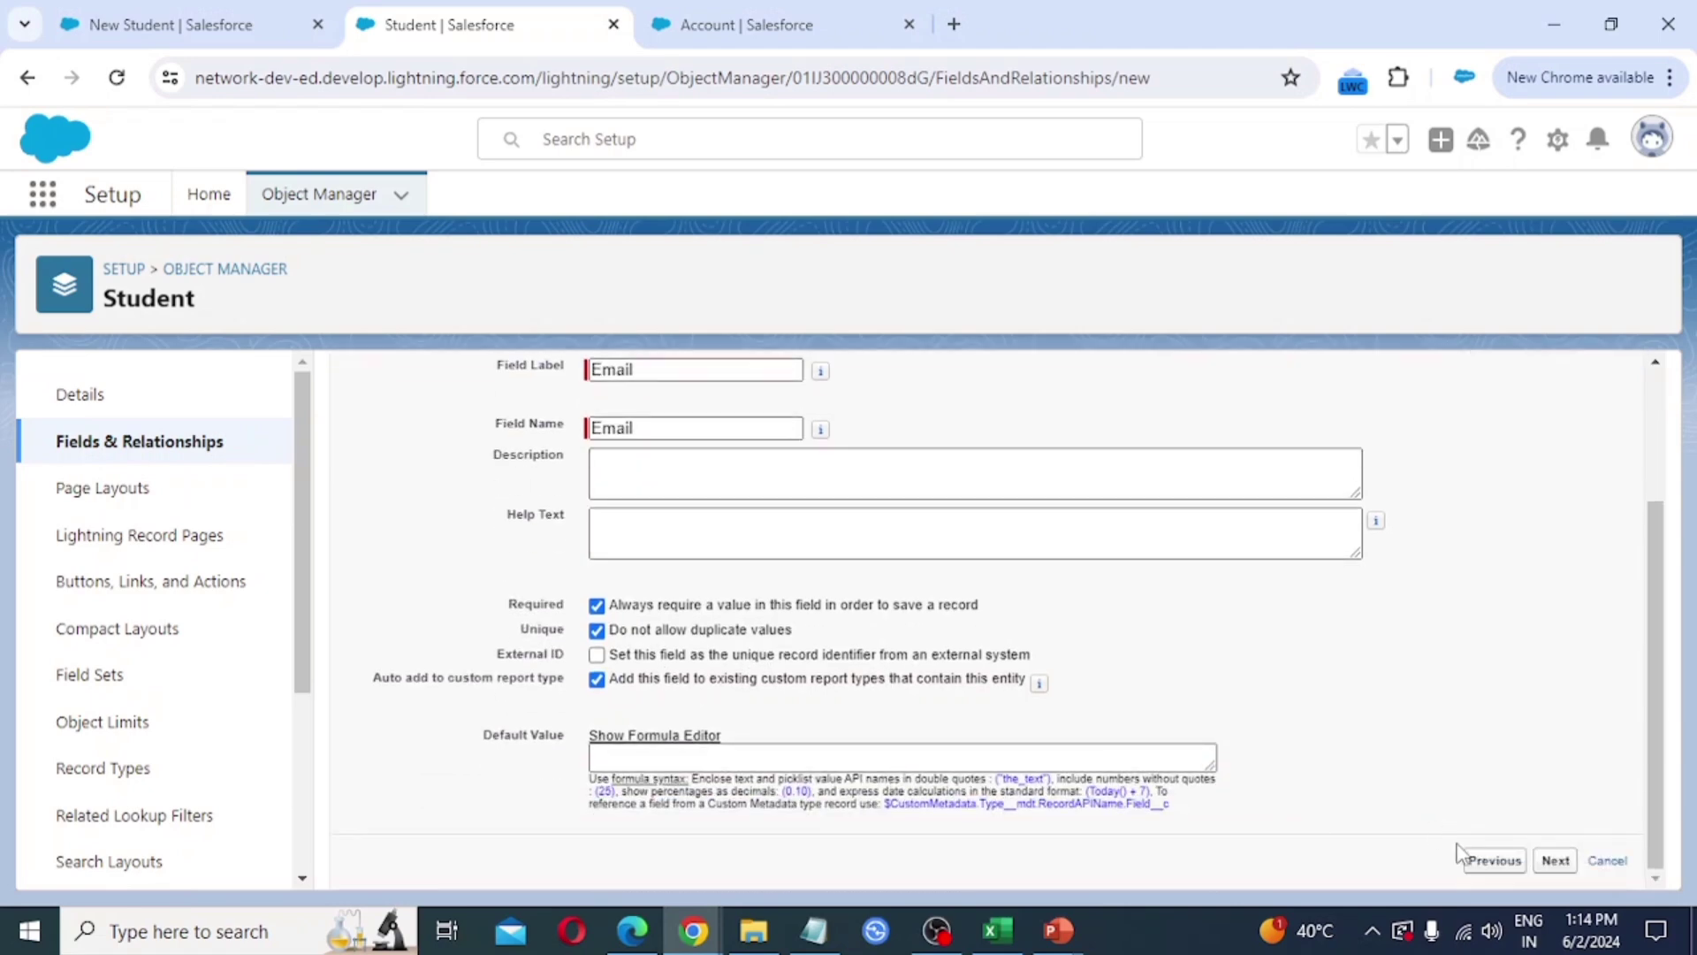
{"action": "left_click", "coordinate": [1555, 860]}
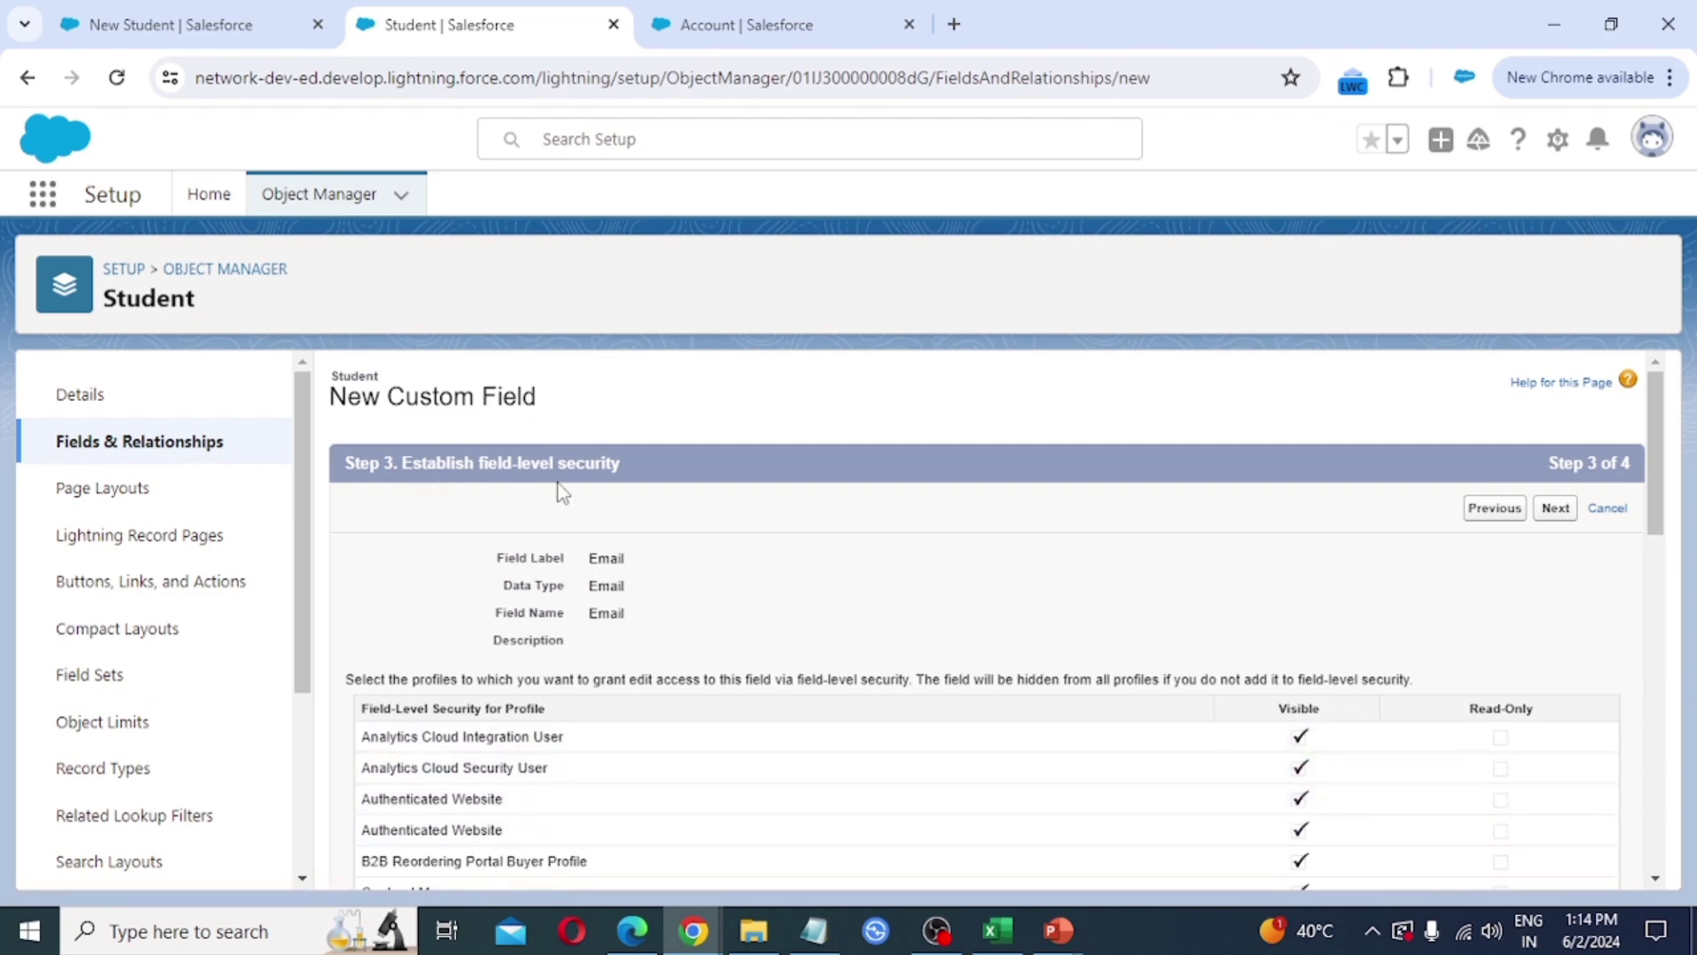
- Accept the Email field's default profile visibility and Student Layout placement, and save it while starting another custom field
{"action": "scroll", "coordinate": [674, 493], "scroll_direction": "down", "scroll_amount": 10}
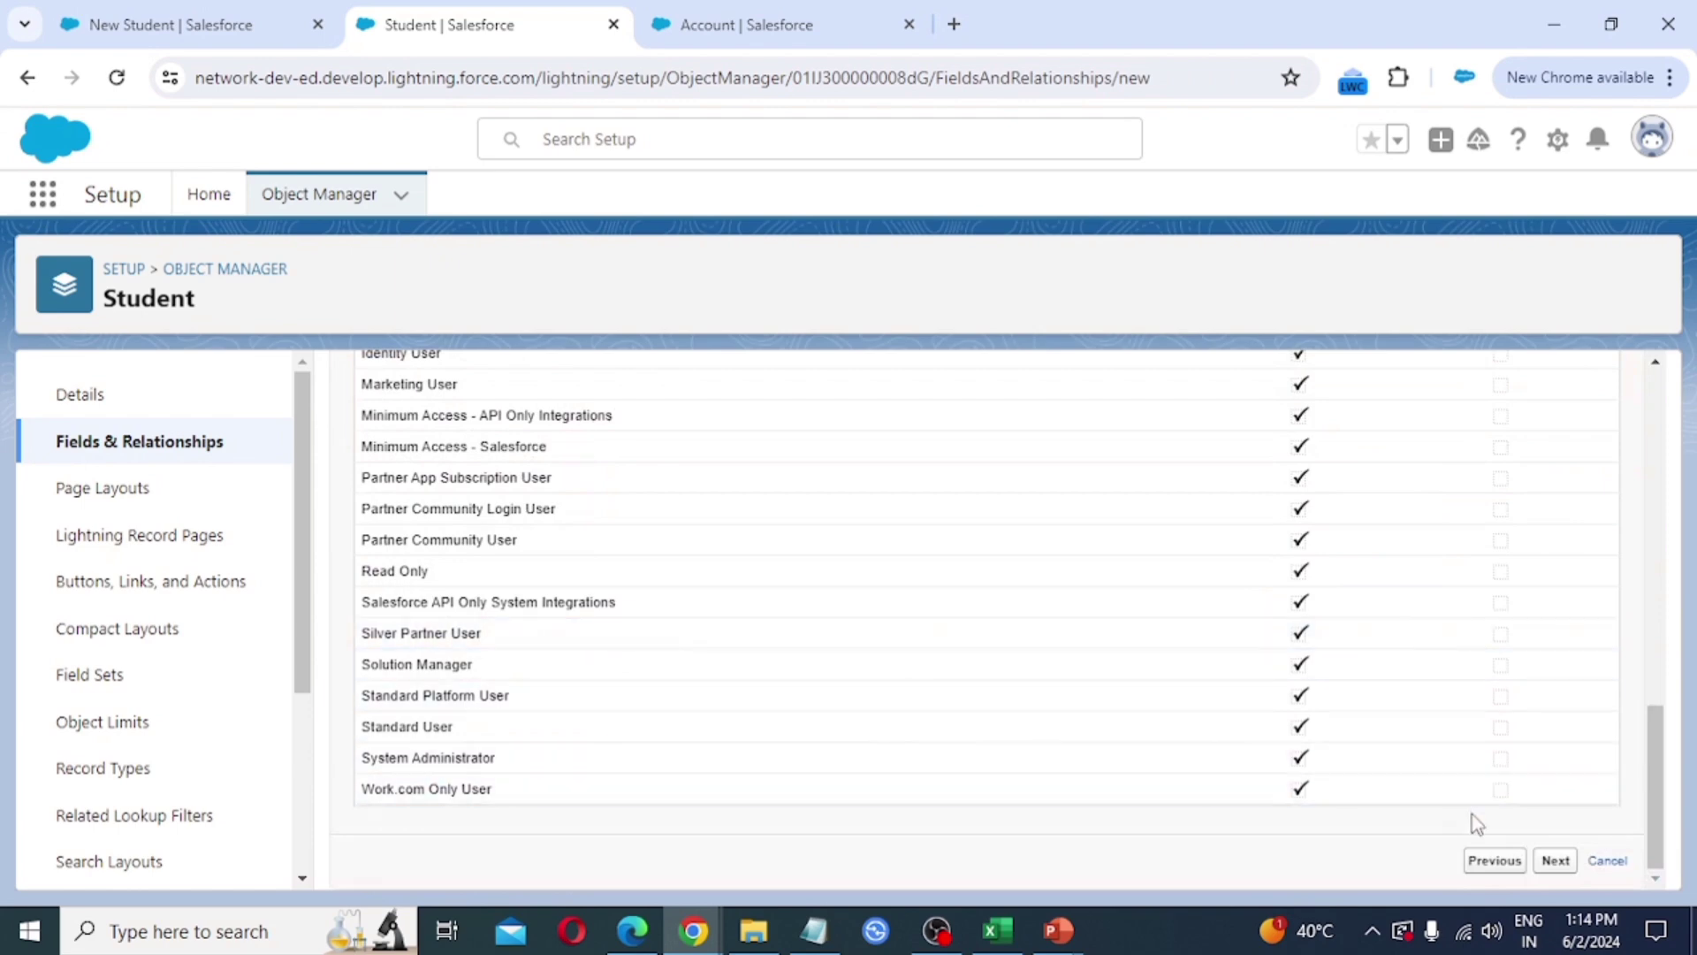
{"action": "left_click", "coordinate": [1556, 861]}
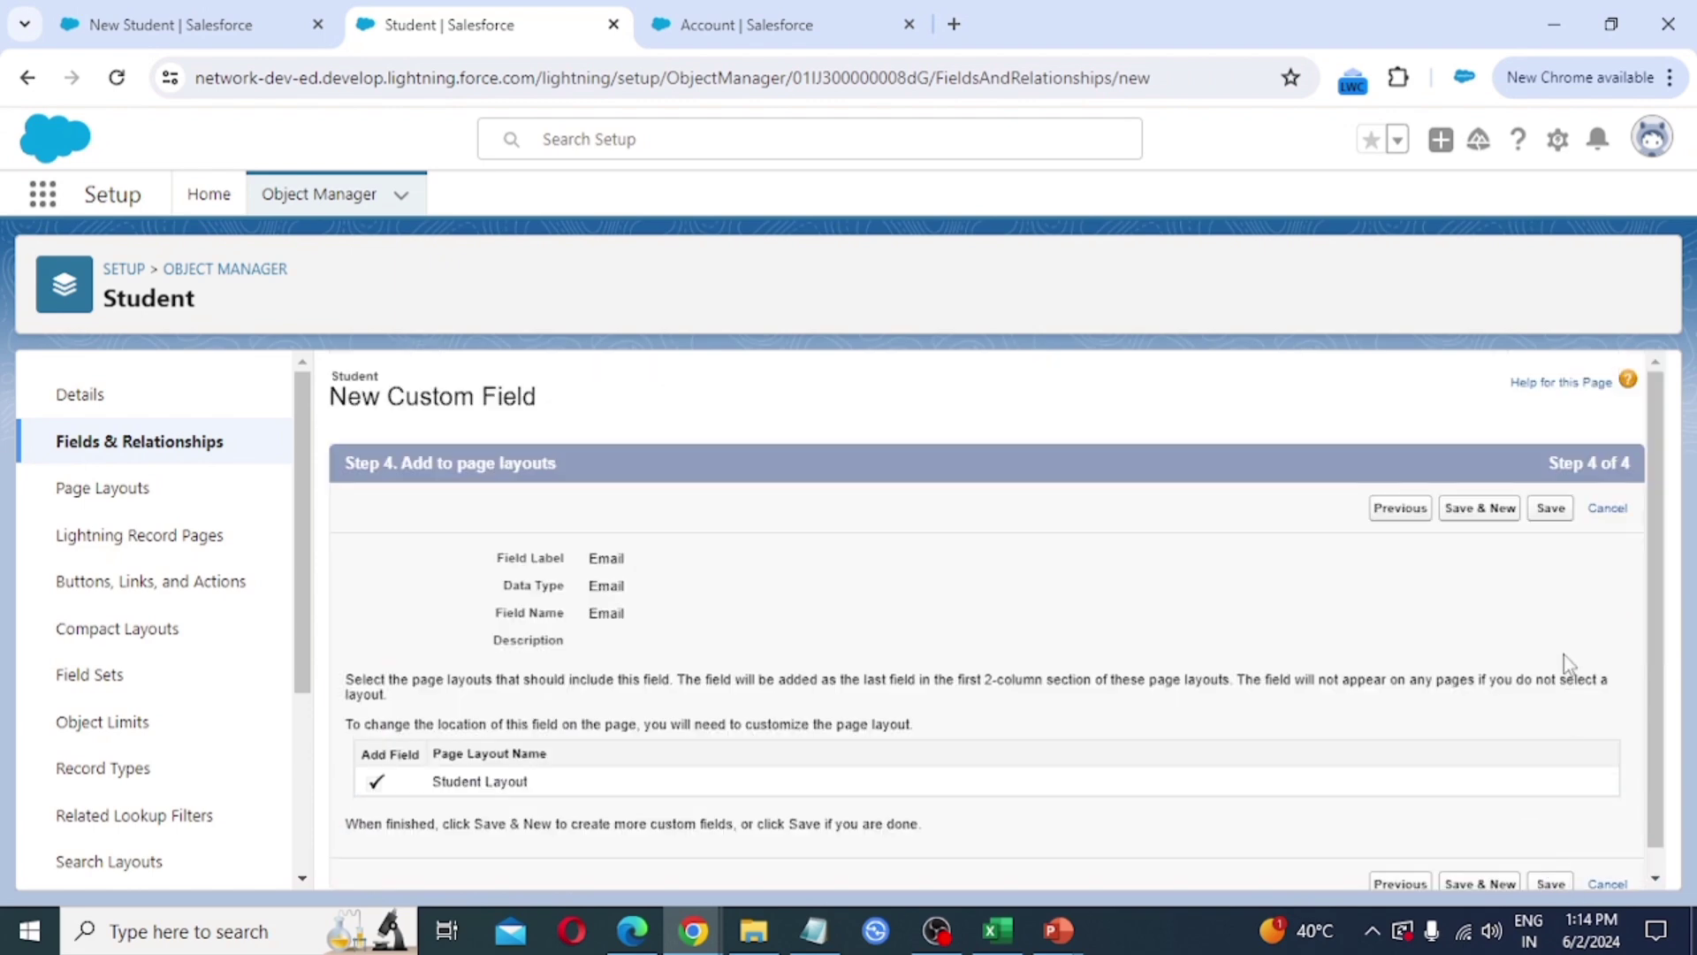
{"action": "left_click", "coordinate": [1485, 510]}
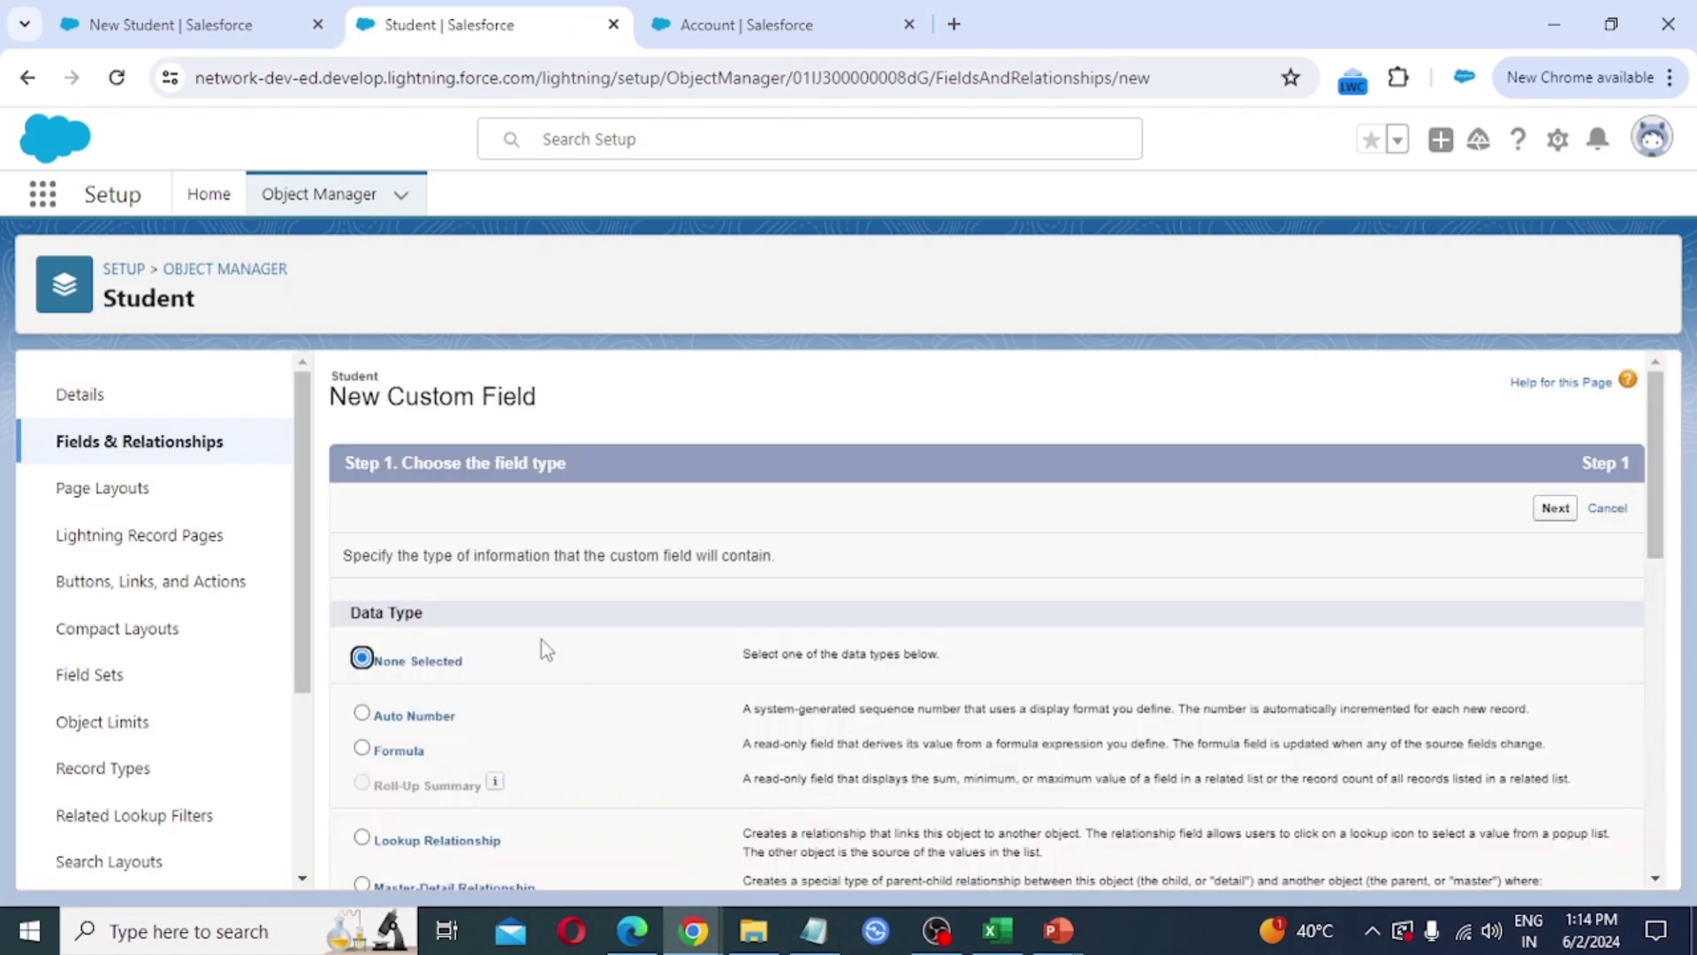
- Choose Text Area as the sixth custom field's data type and continue to its details
{"action": "scroll", "coordinate": [541, 641], "scroll_direction": "down", "scroll_amount": 10}
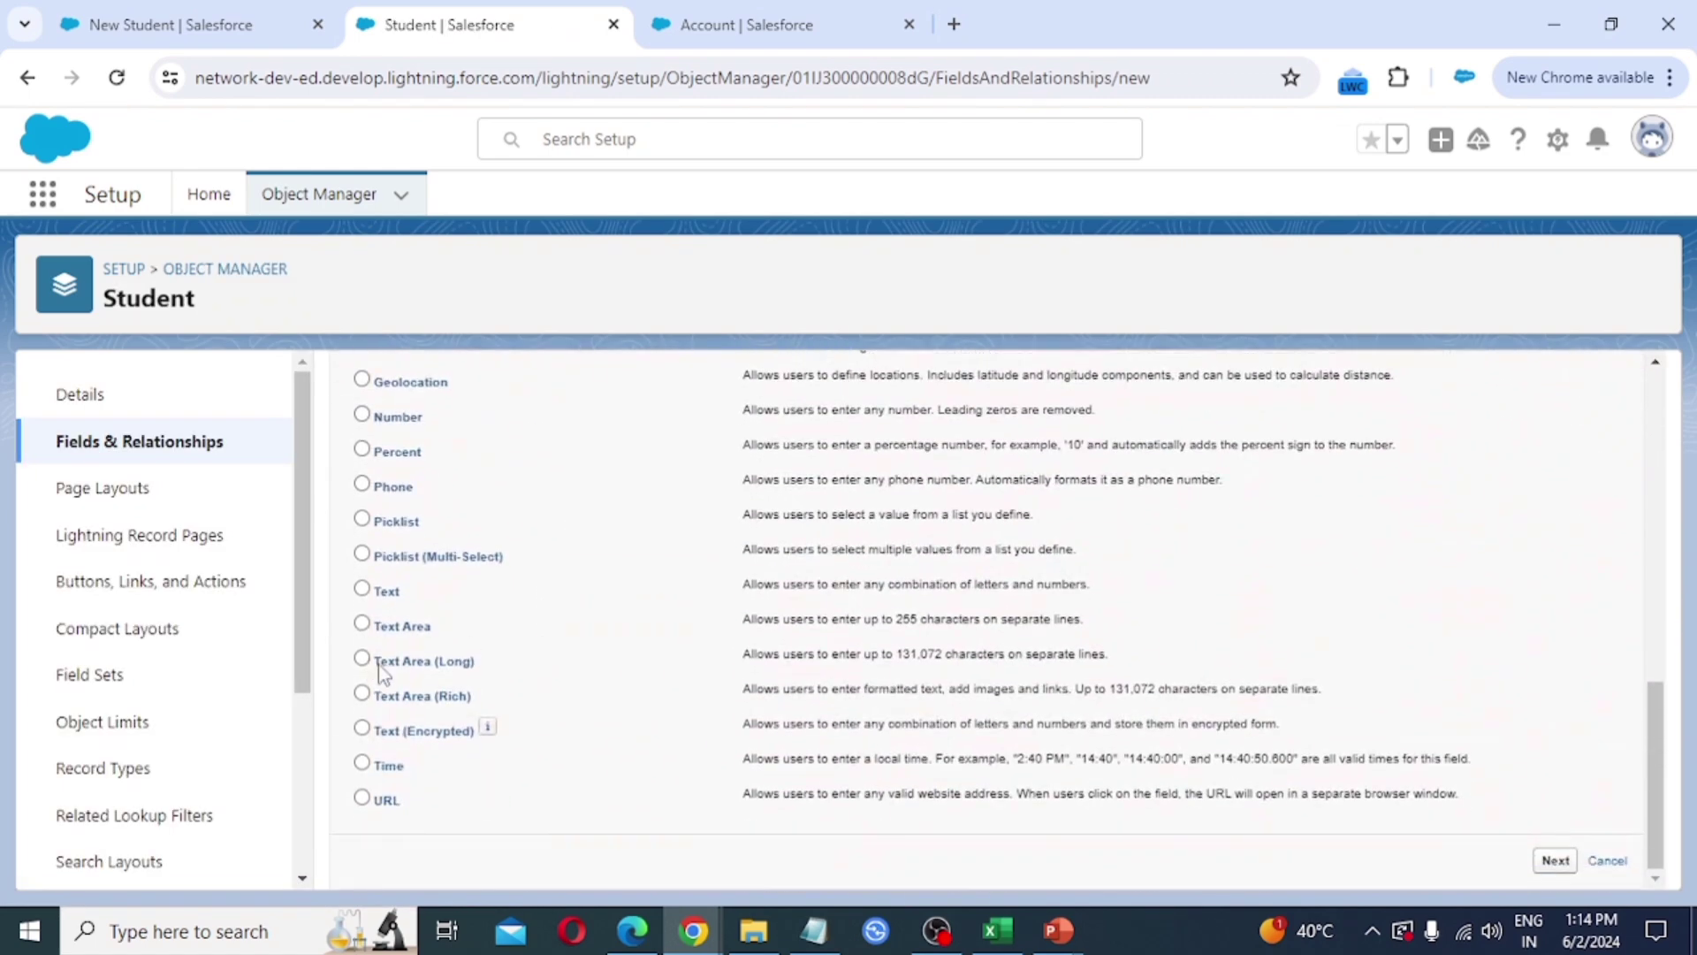
{"action": "left_click", "coordinate": [401, 632]}
{"action": "left_click", "coordinate": [1564, 862]}
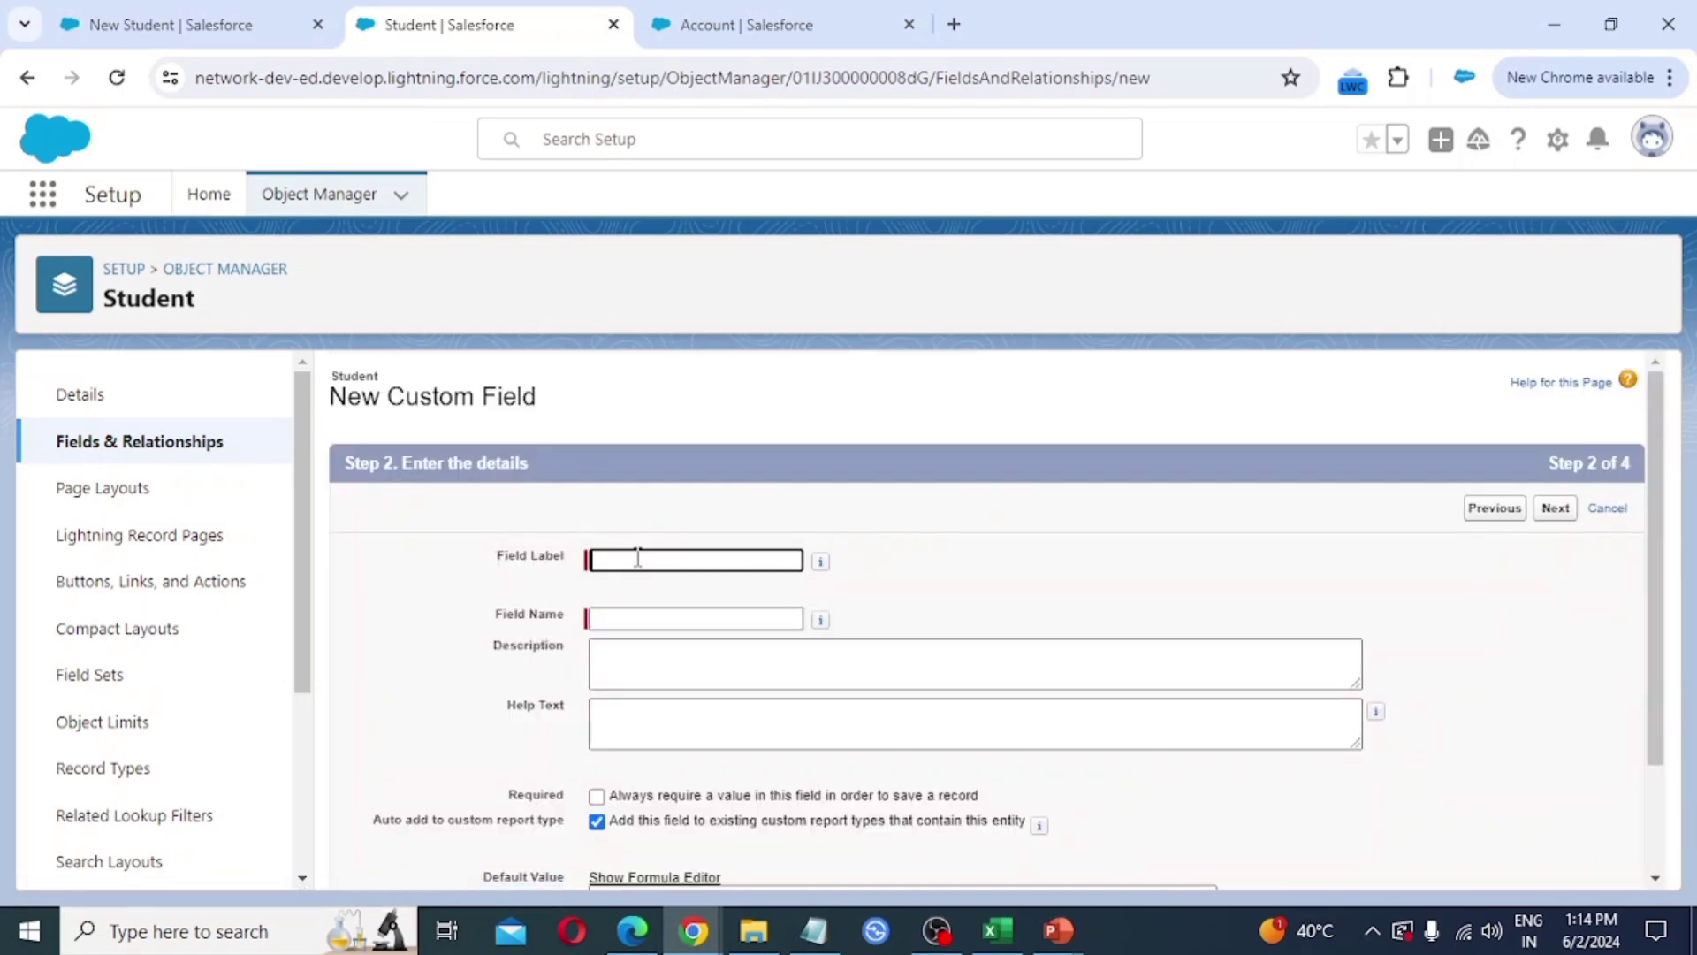
- Label the text area field Address, keep its generated field name and default options, and continue to field-level security
{"action": "type", "text": "Address"}
{"action": "key", "text": "Tab"}
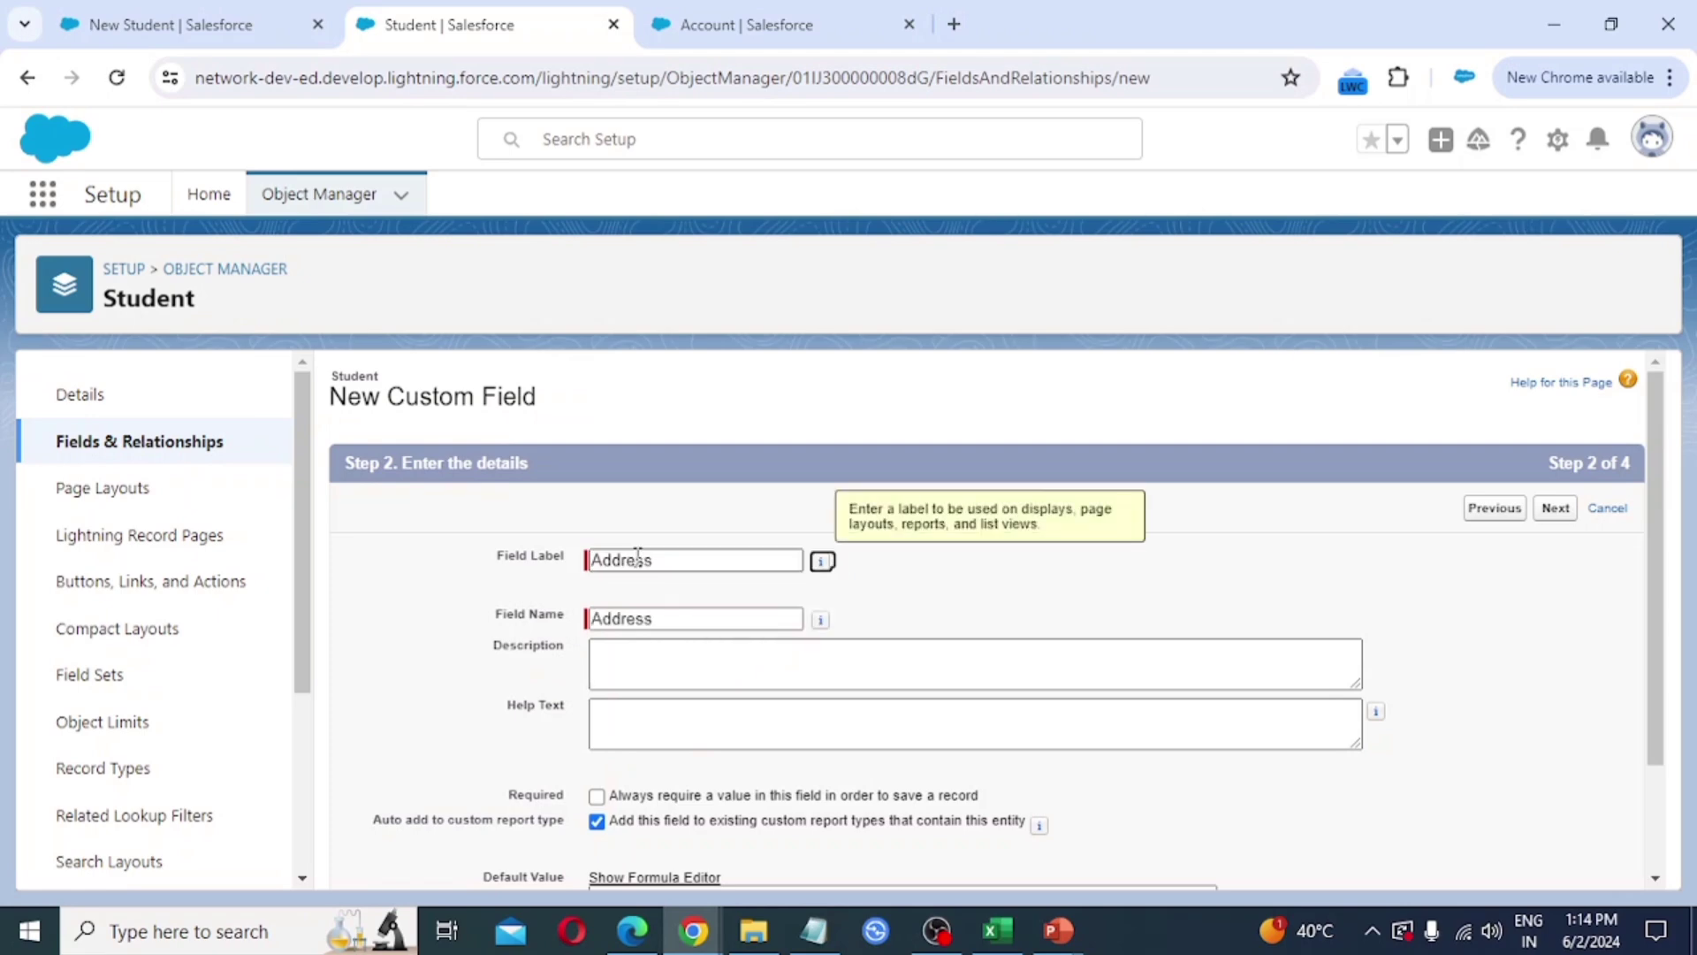
{"action": "scroll", "coordinate": [712, 442], "scroll_direction": "down", "scroll_amount": 2}
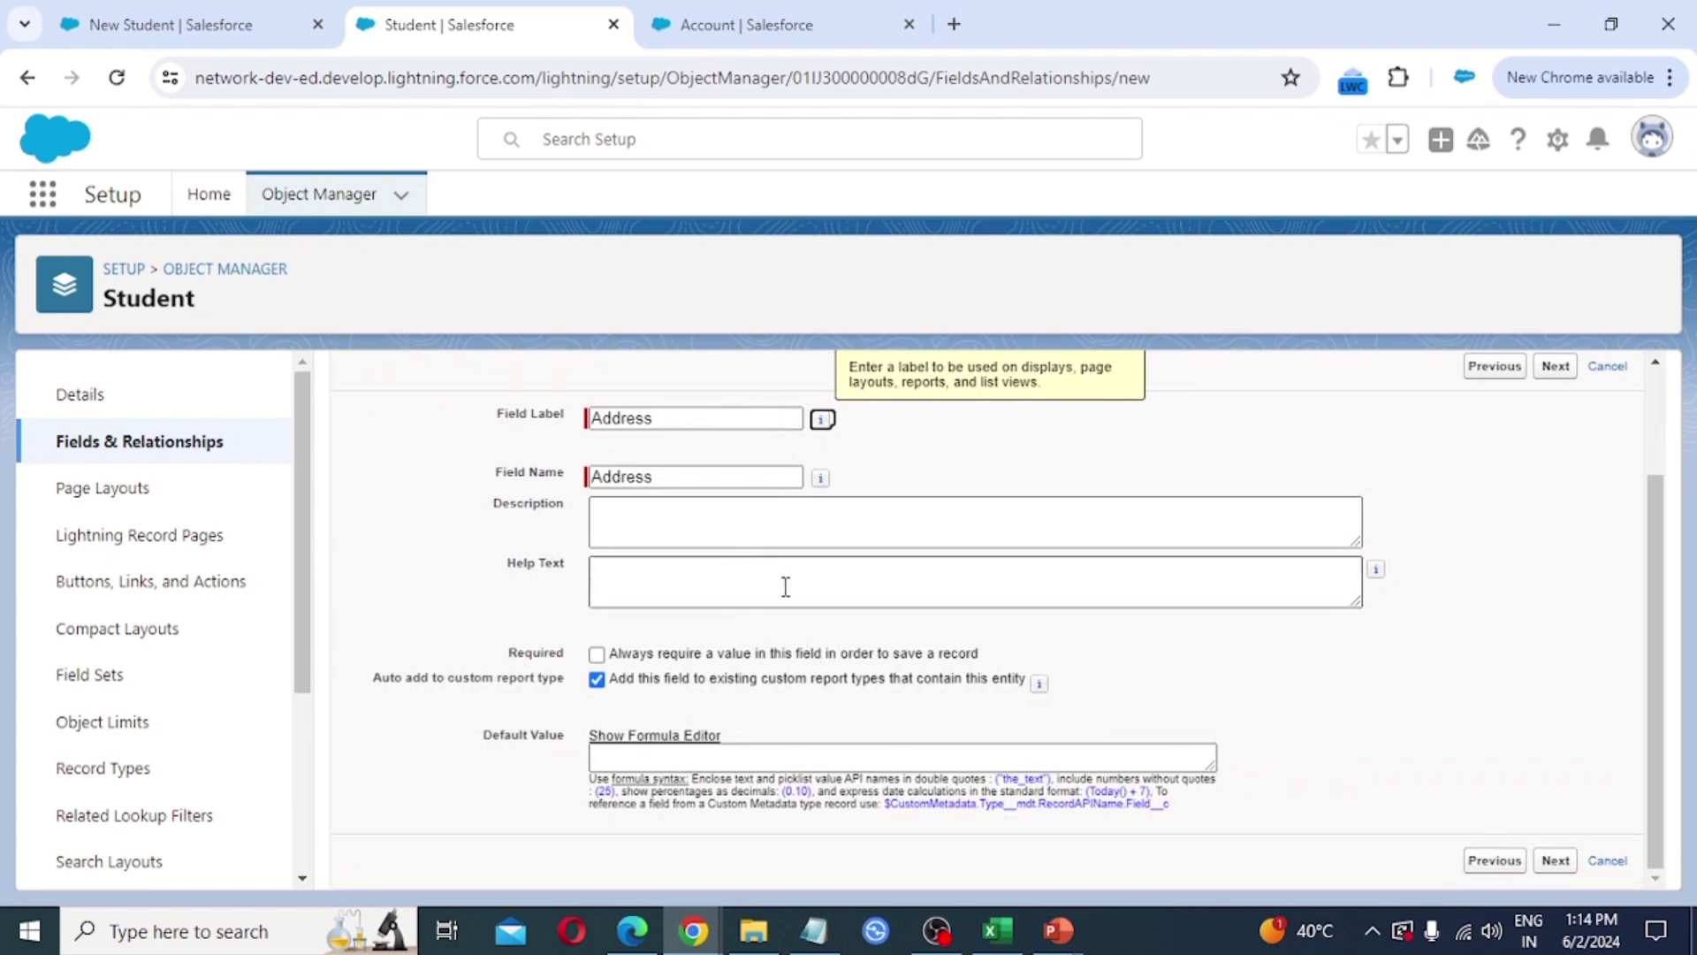
{"action": "left_click", "coordinate": [1555, 862]}
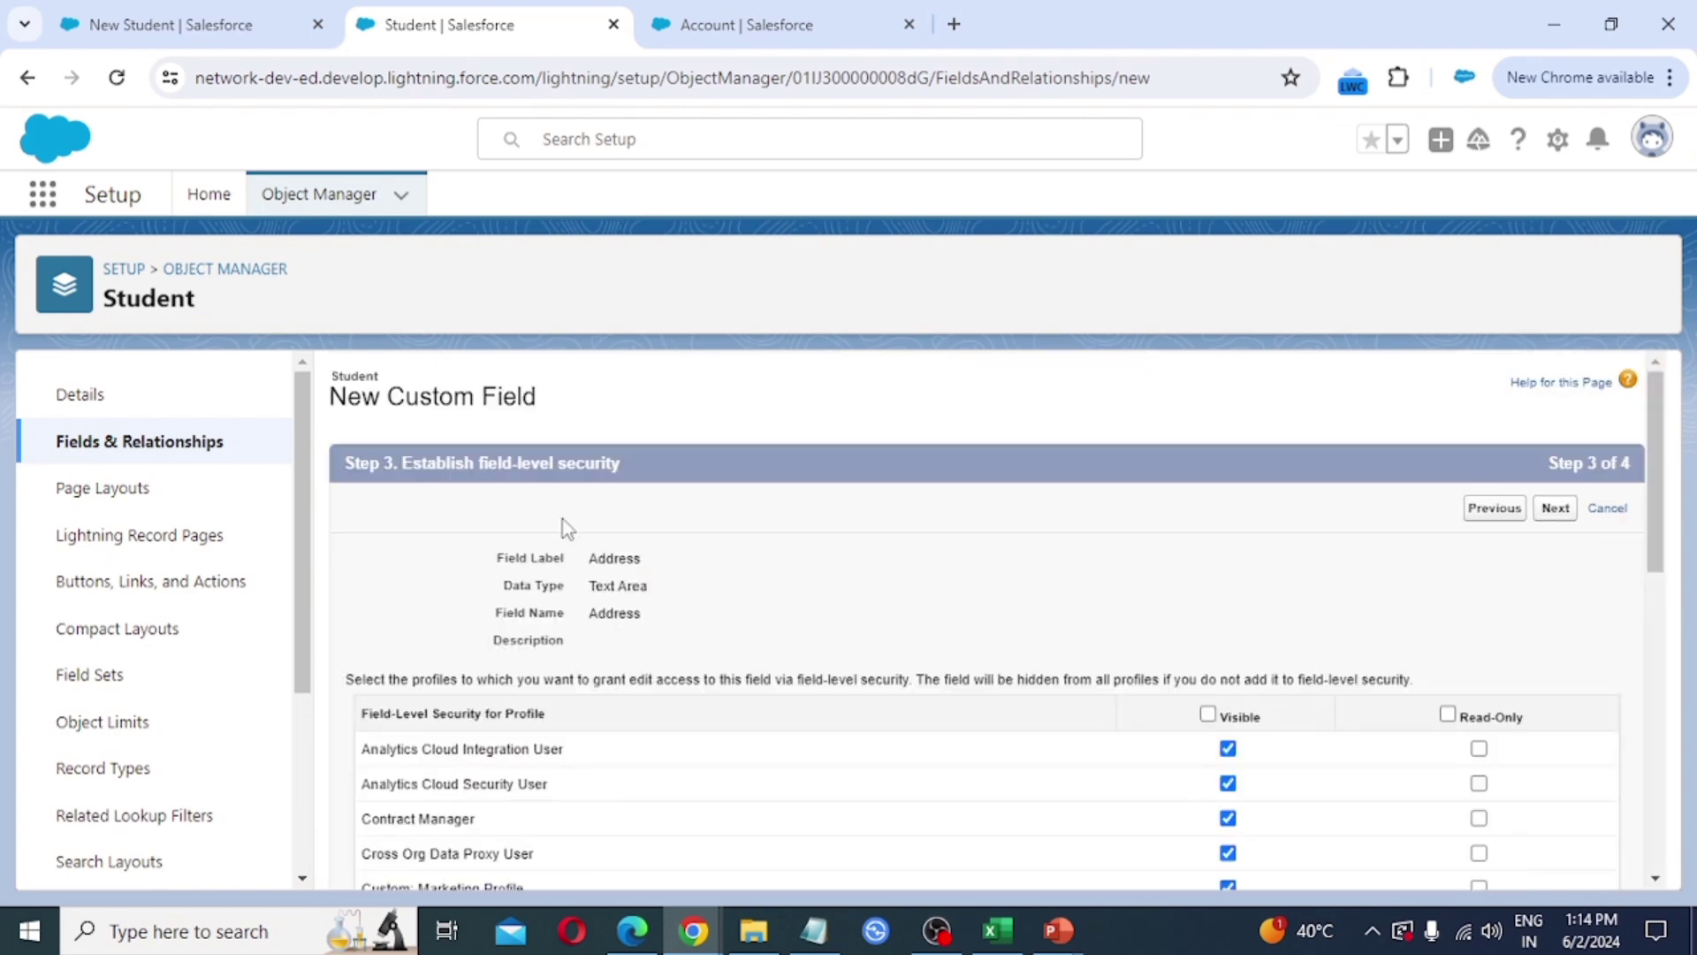
- Accept the Address field's default profile visibility and Student Layout placement, and save it to finish adding fields
{"action": "scroll", "coordinate": [1270, 757], "scroll_direction": "down", "scroll_amount": 1}
{"action": "scroll", "coordinate": [1269, 755], "scroll_direction": "down", "scroll_amount": 10}
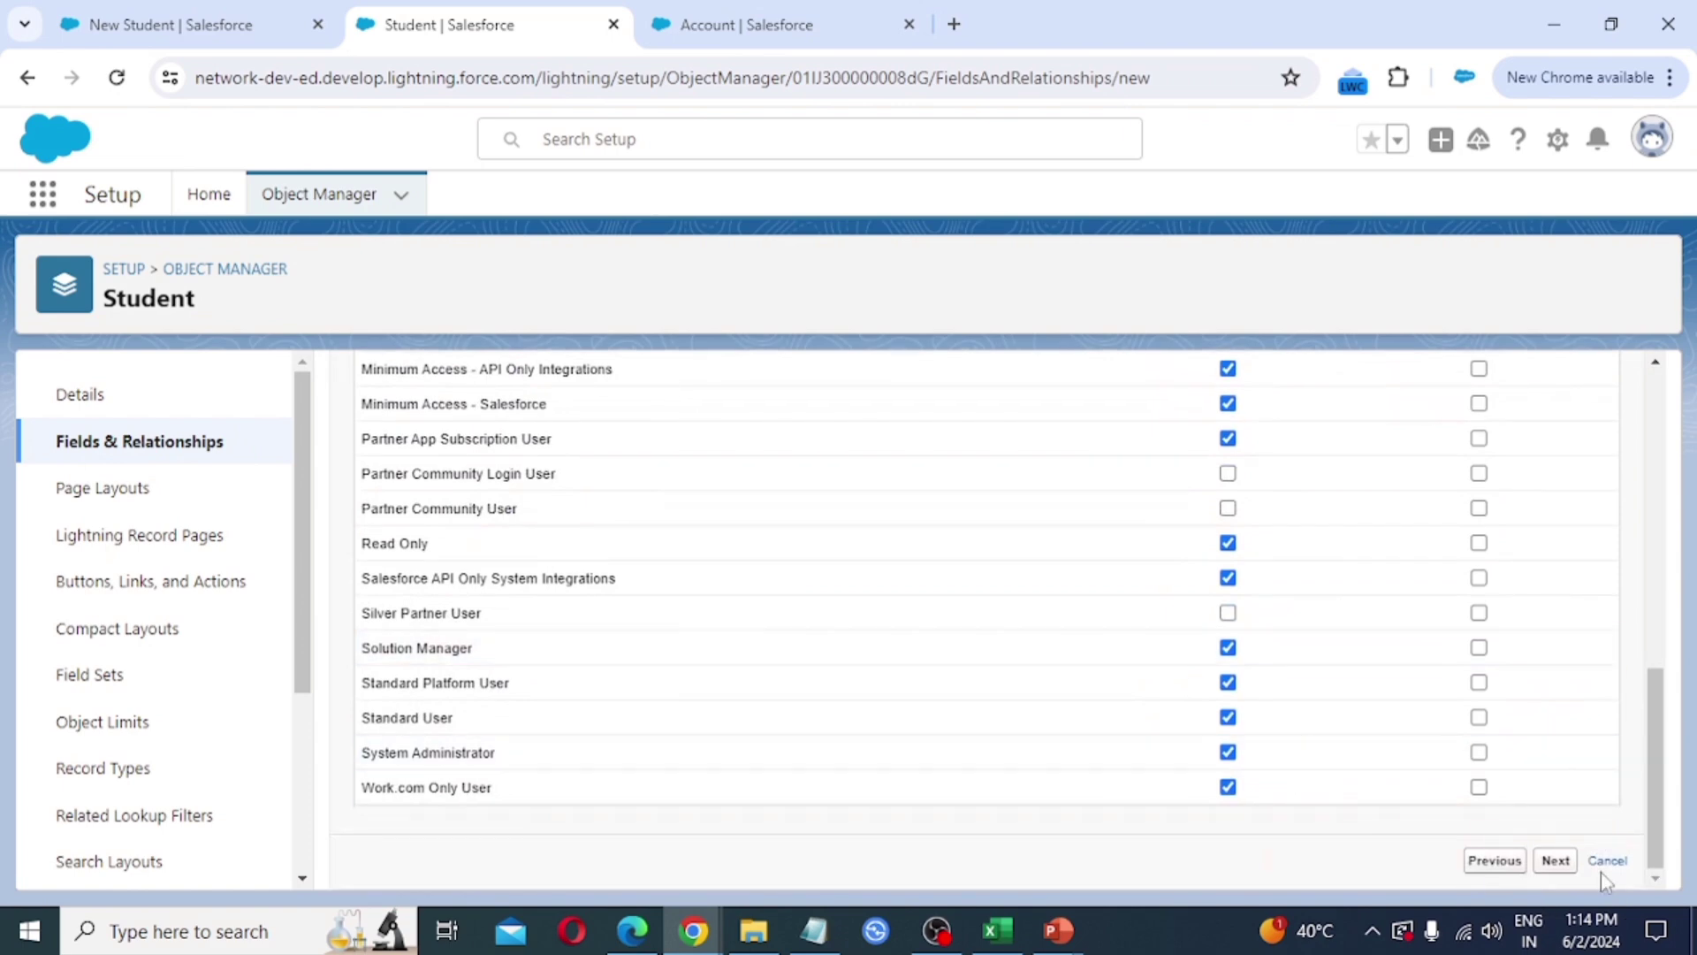
{"action": "left_click", "coordinate": [1555, 862]}
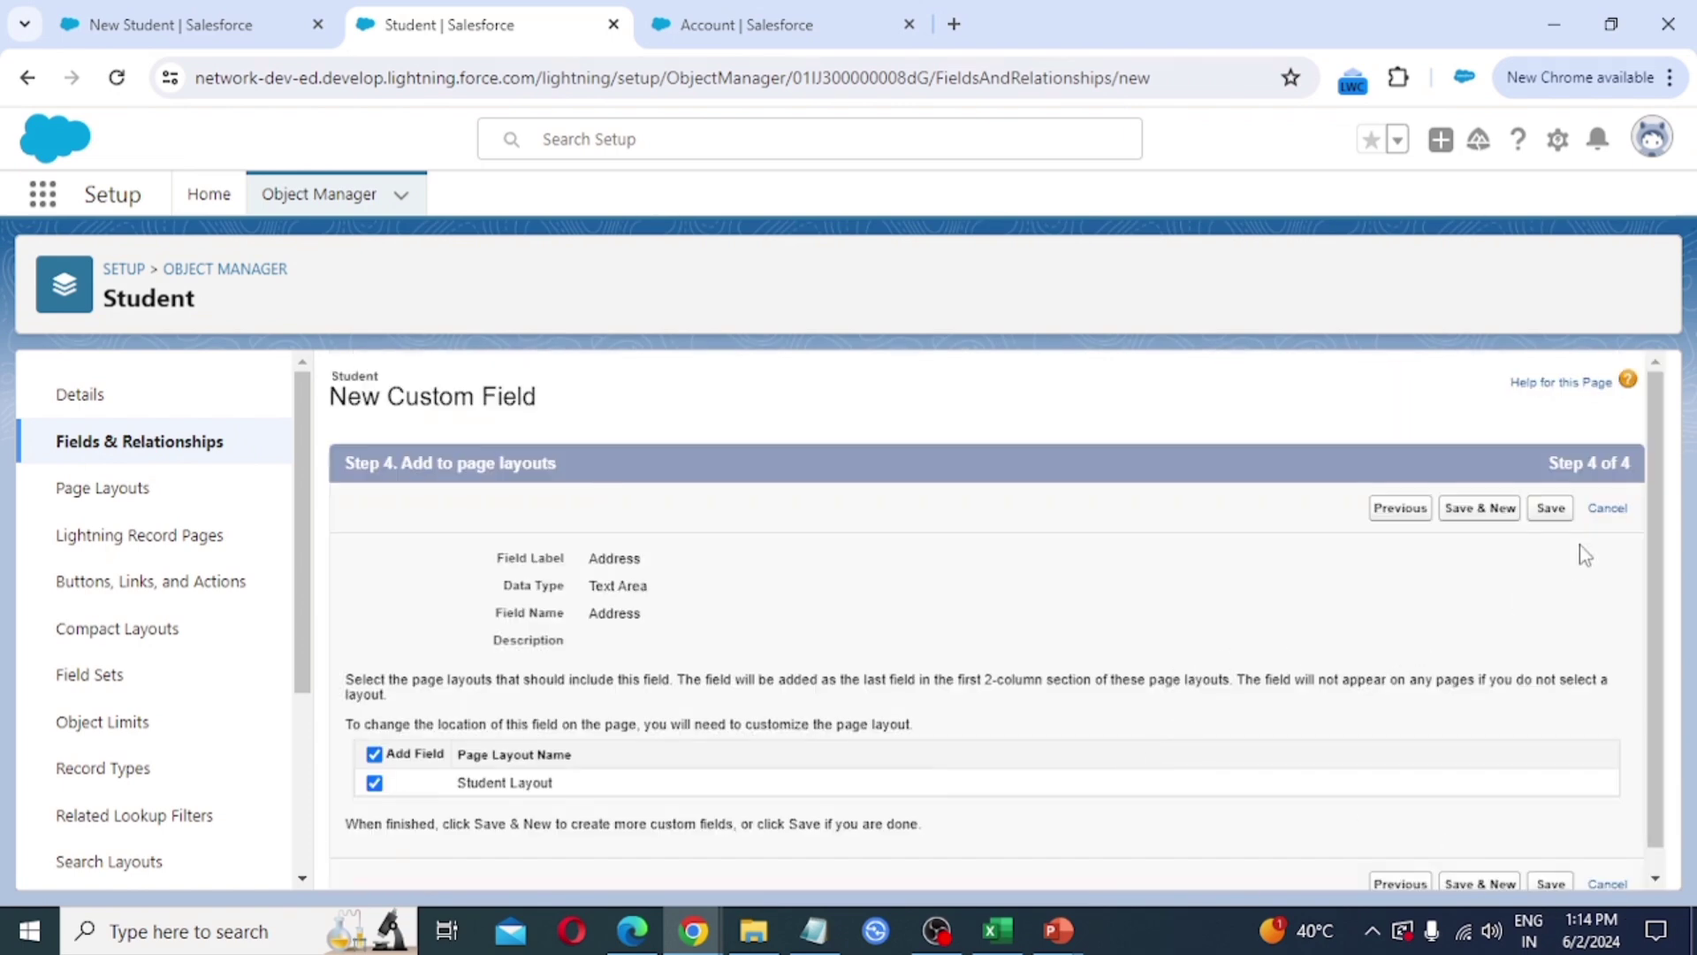
{"action": "left_click", "coordinate": [1553, 510]}
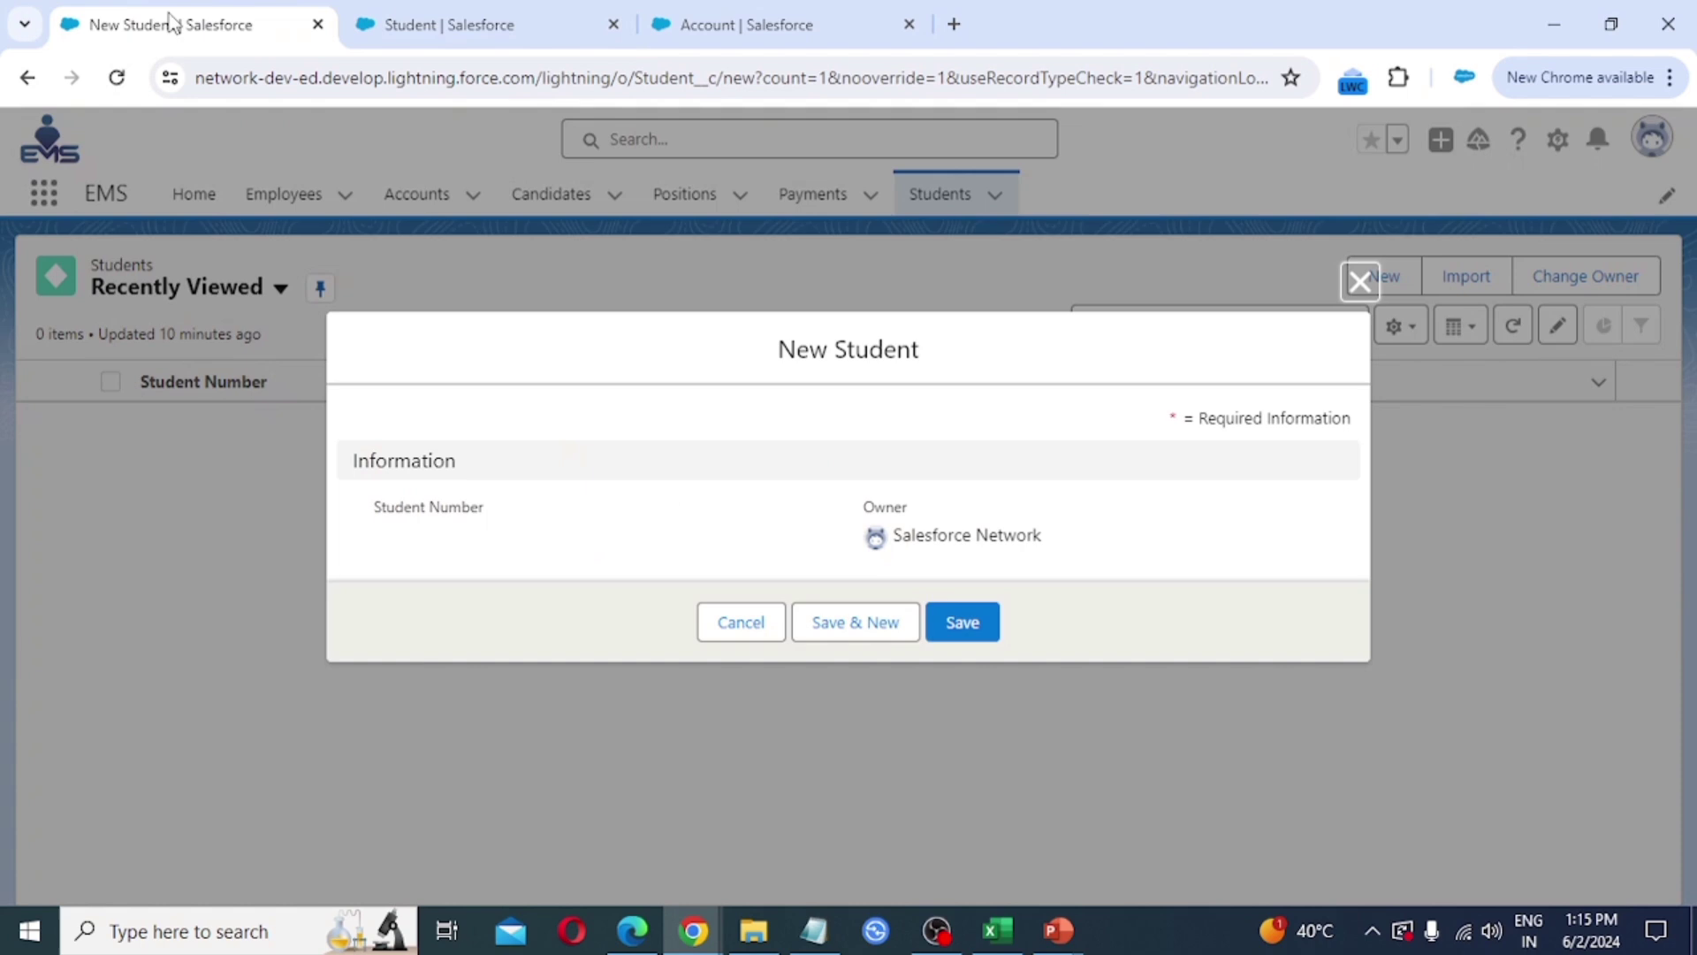
- Reload the Students list in the EMS app and open the form for a new Student record
{"action": "left_click", "coordinate": [212, 28]}
{"action": "left_click", "coordinate": [117, 80]}
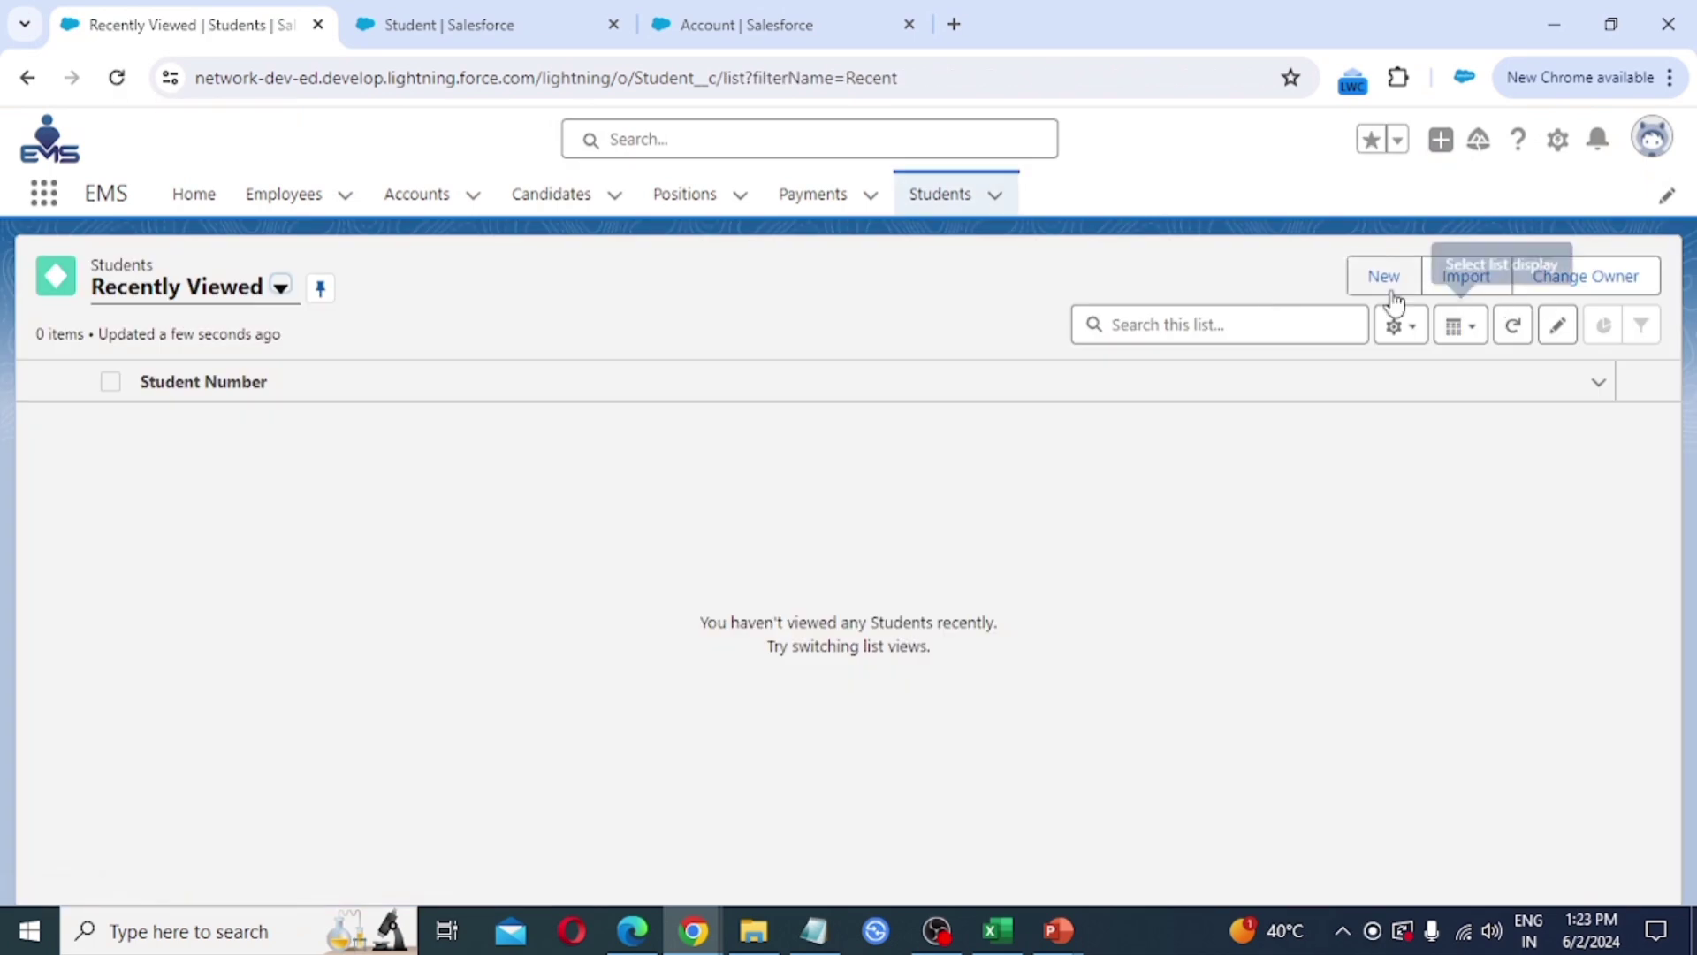
{"action": "left_click", "coordinate": [1386, 275]}
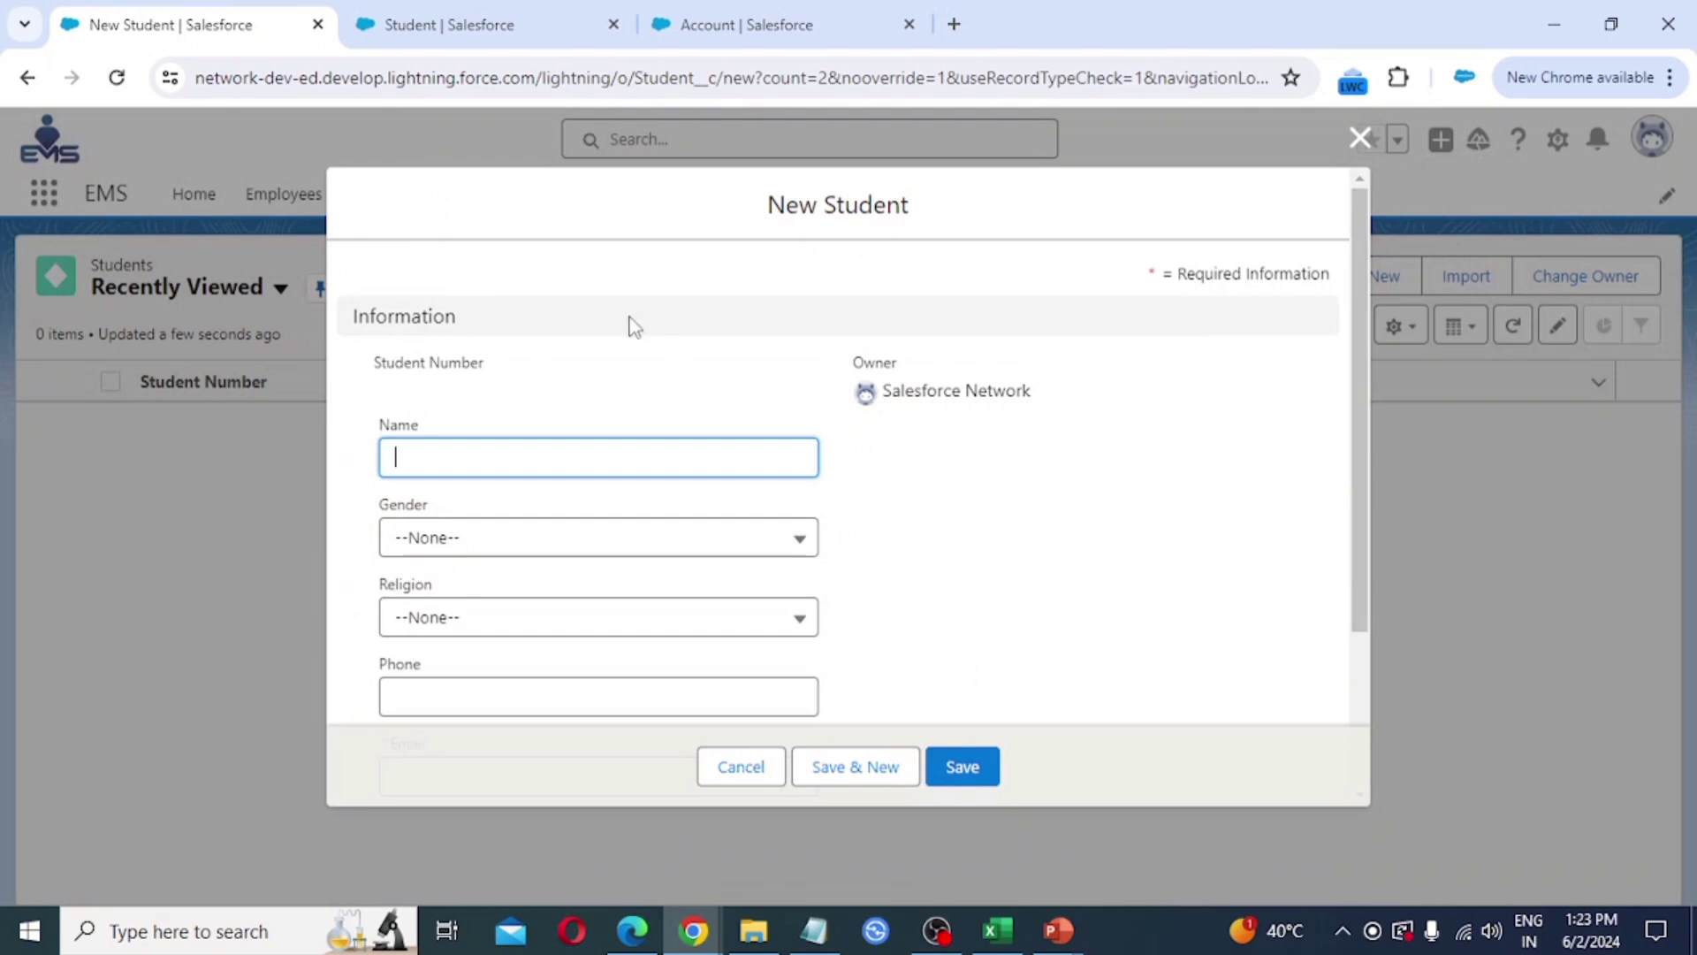
- Examine the New Student form's fields, the Gender and Religion options and the required Email field, and close it without saving
{"action": "scroll", "coordinate": [432, 452], "scroll_direction": "down", "scroll_amount": 2}
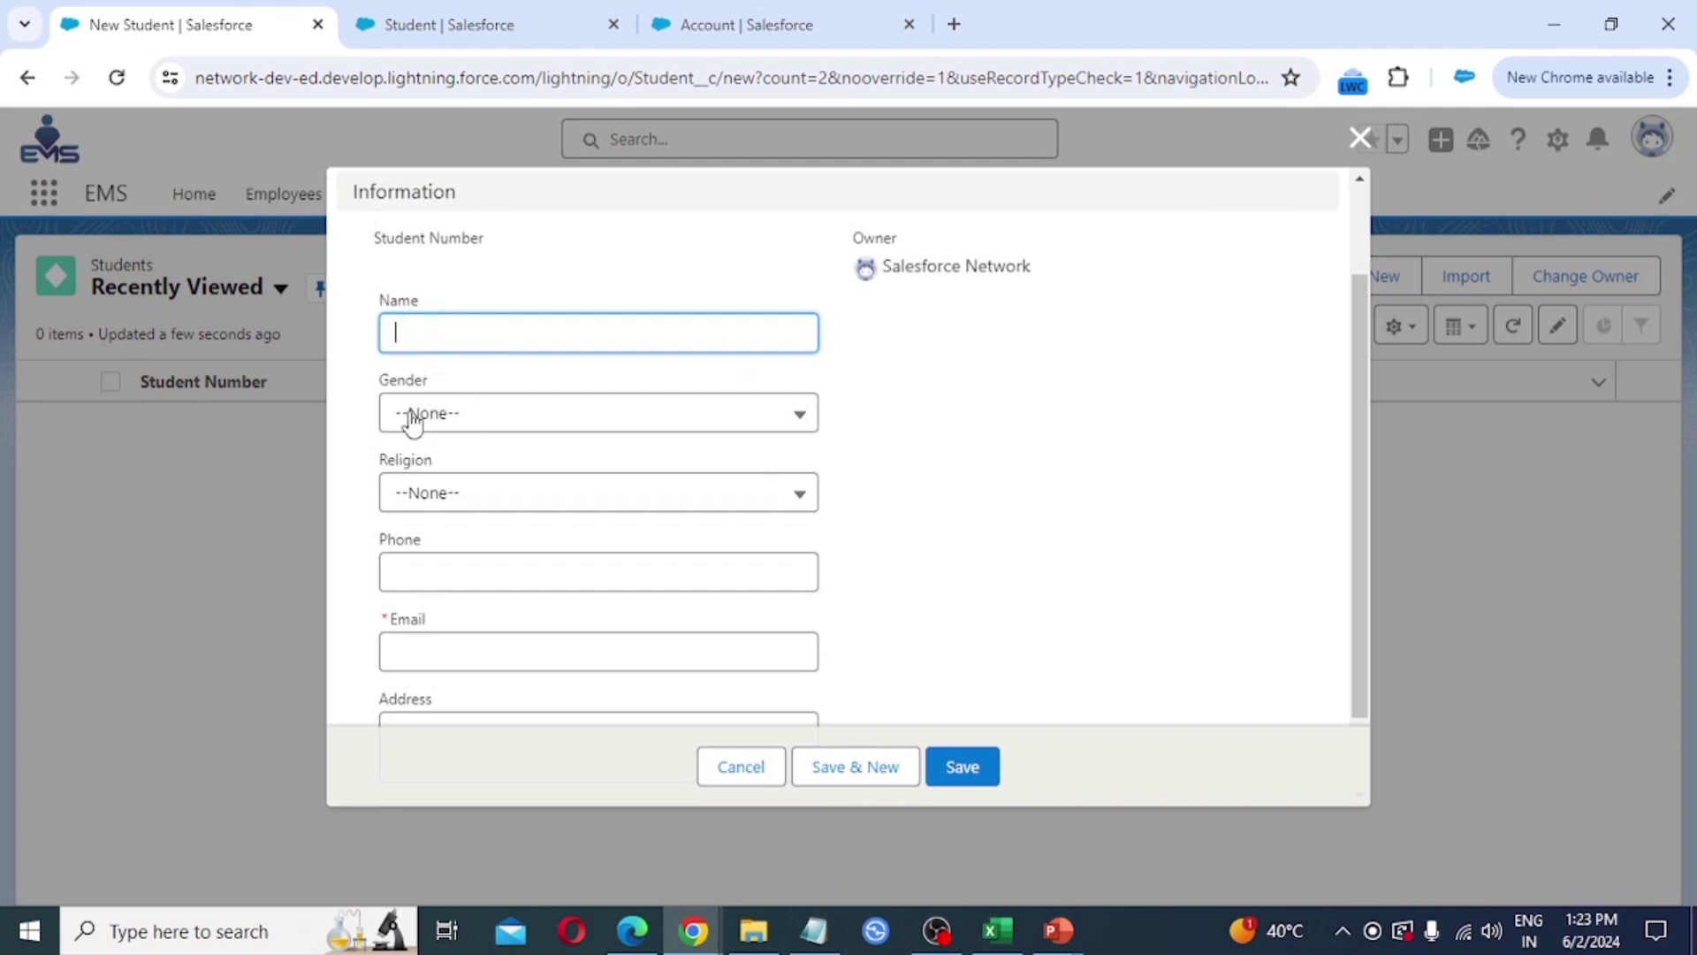
{"action": "left_click", "coordinate": [459, 423]}
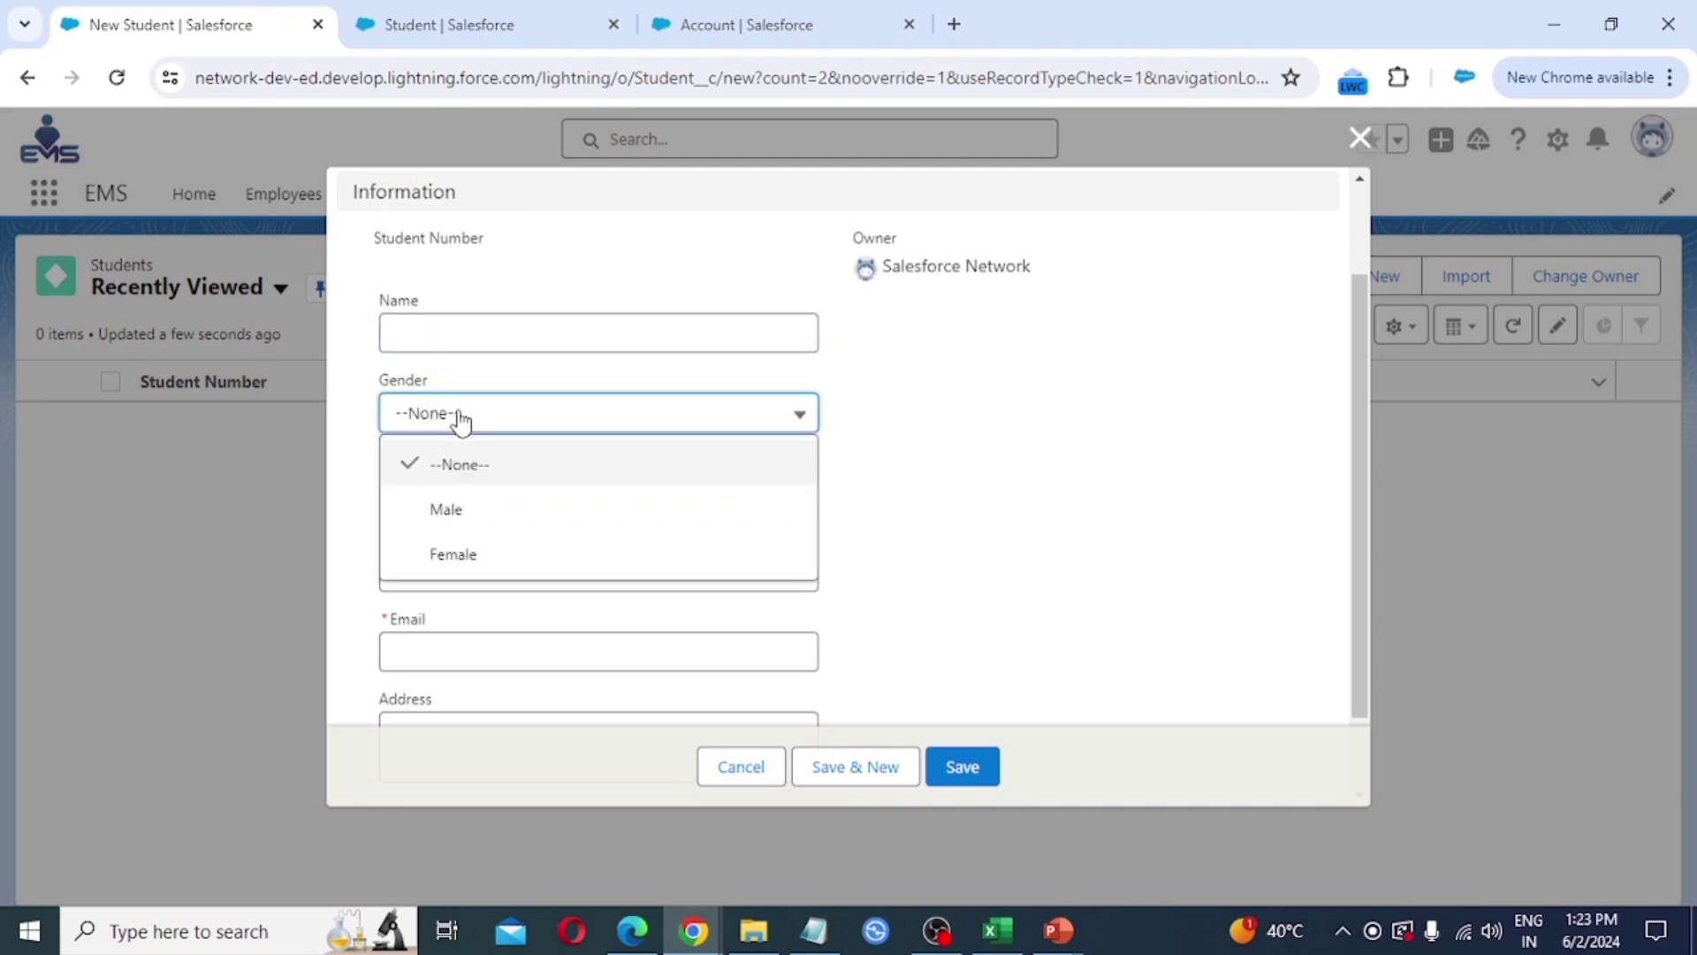
{"action": "left_click", "coordinate": [474, 415]}
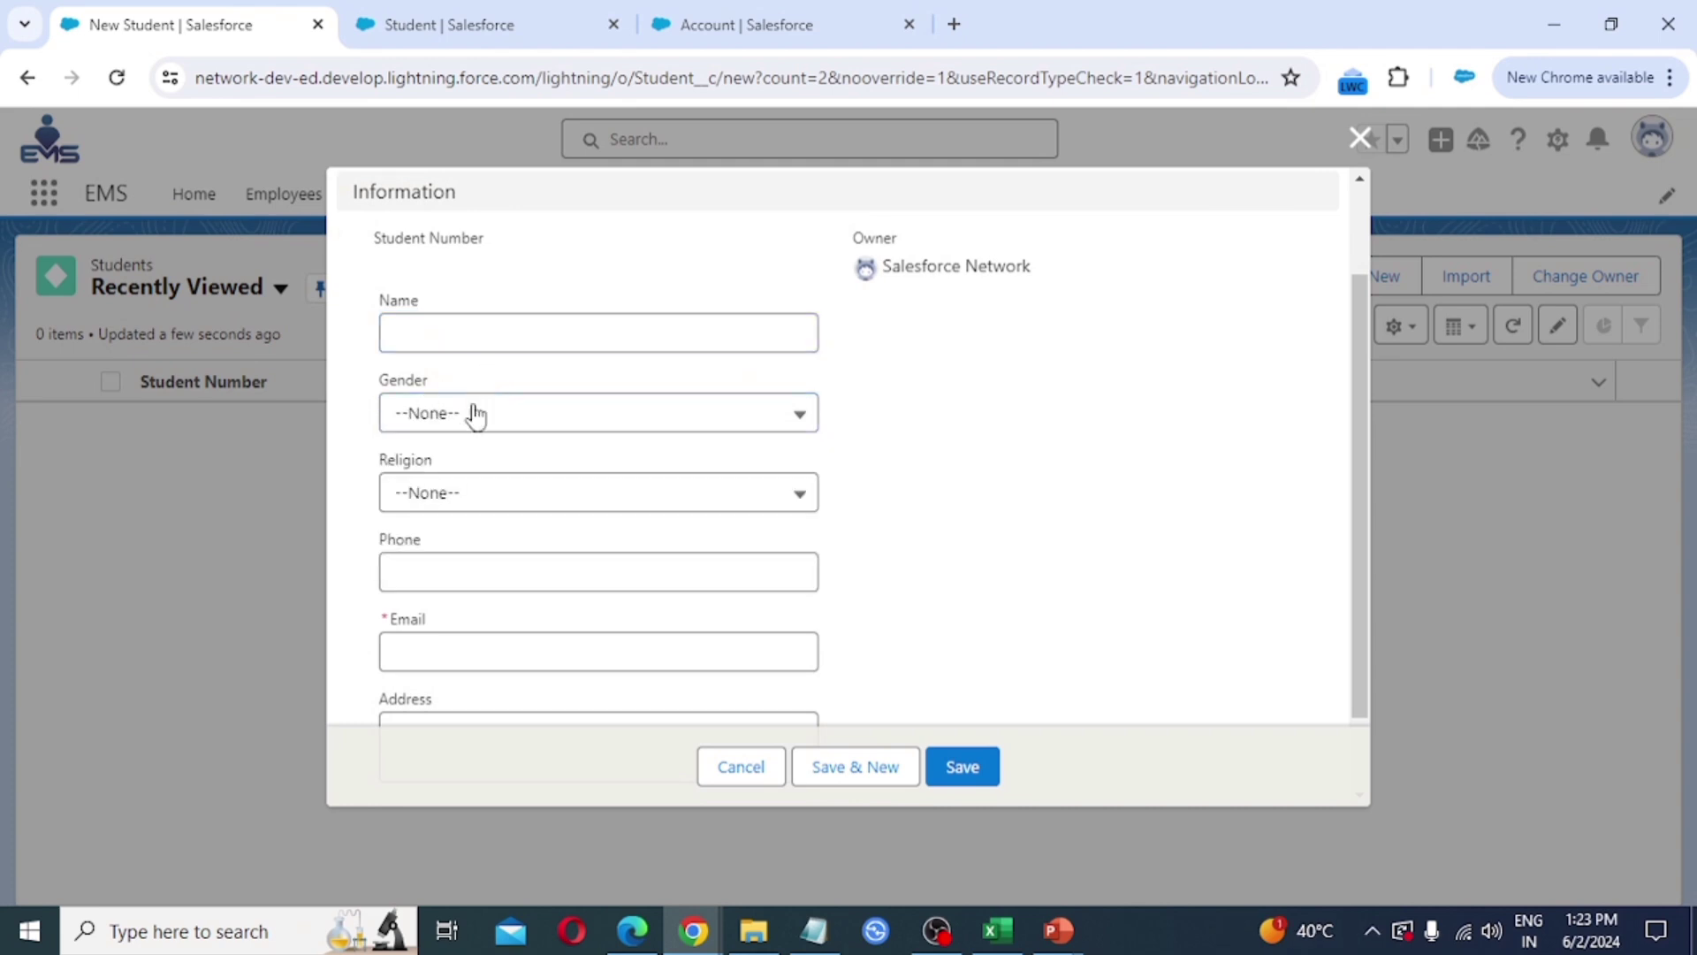
{"action": "scroll", "coordinate": [468, 424], "scroll_direction": "down", "scroll_amount": 1}
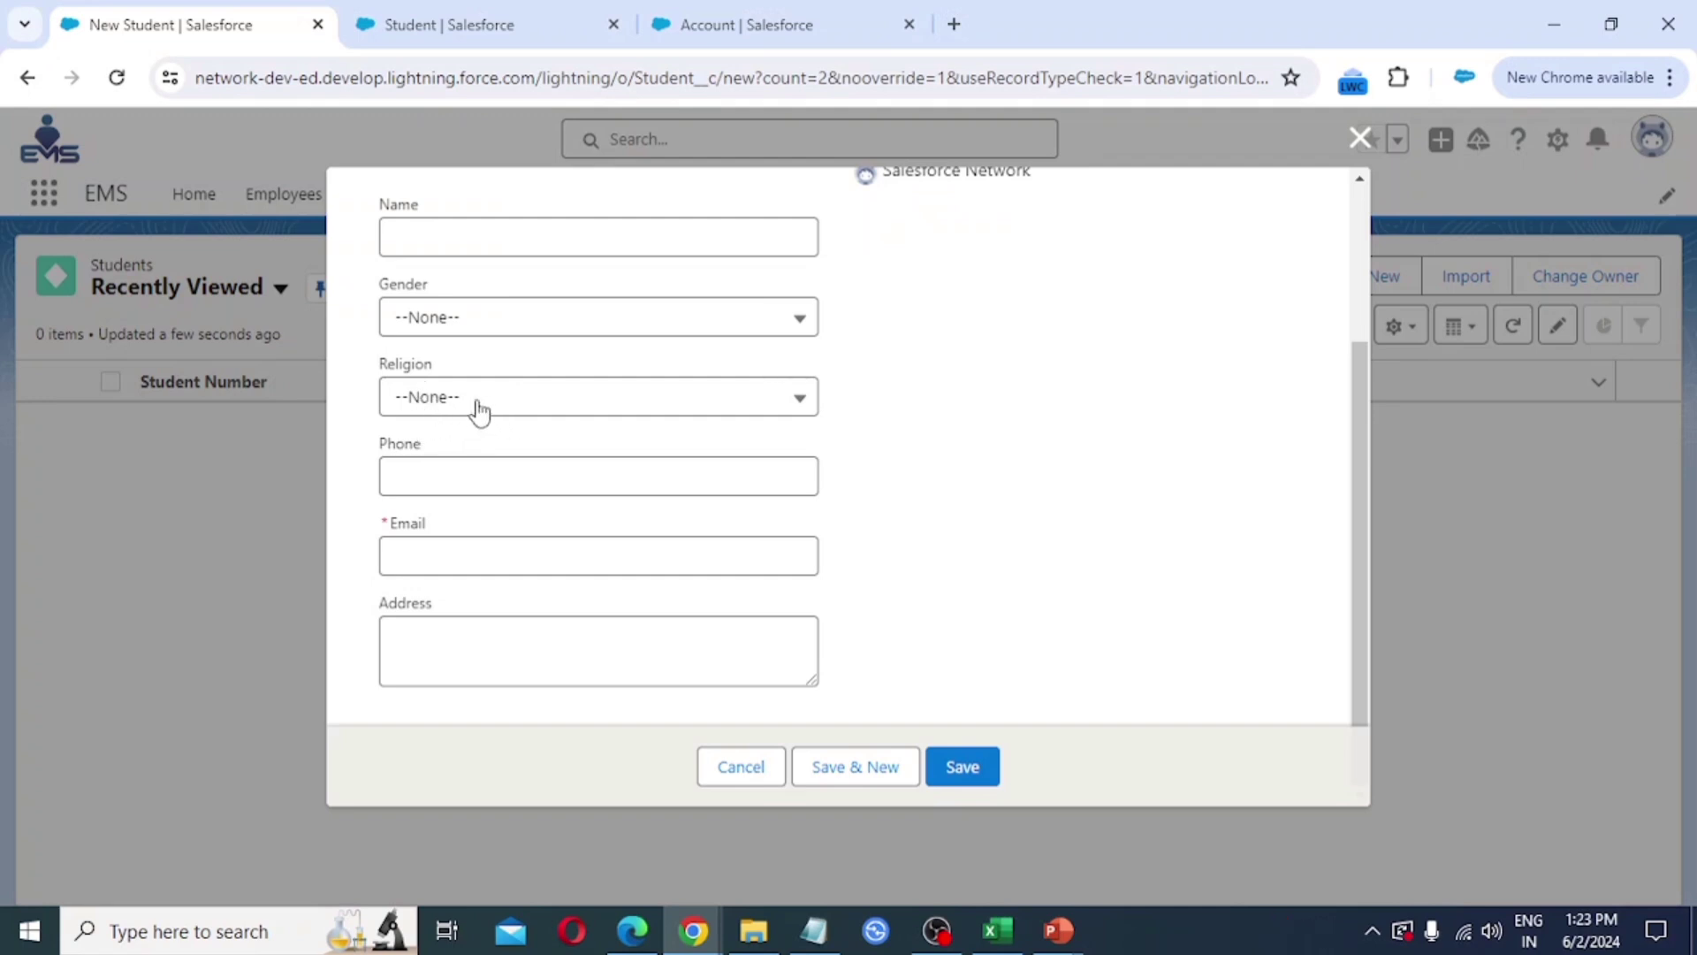
{"action": "left_click", "coordinate": [541, 404]}
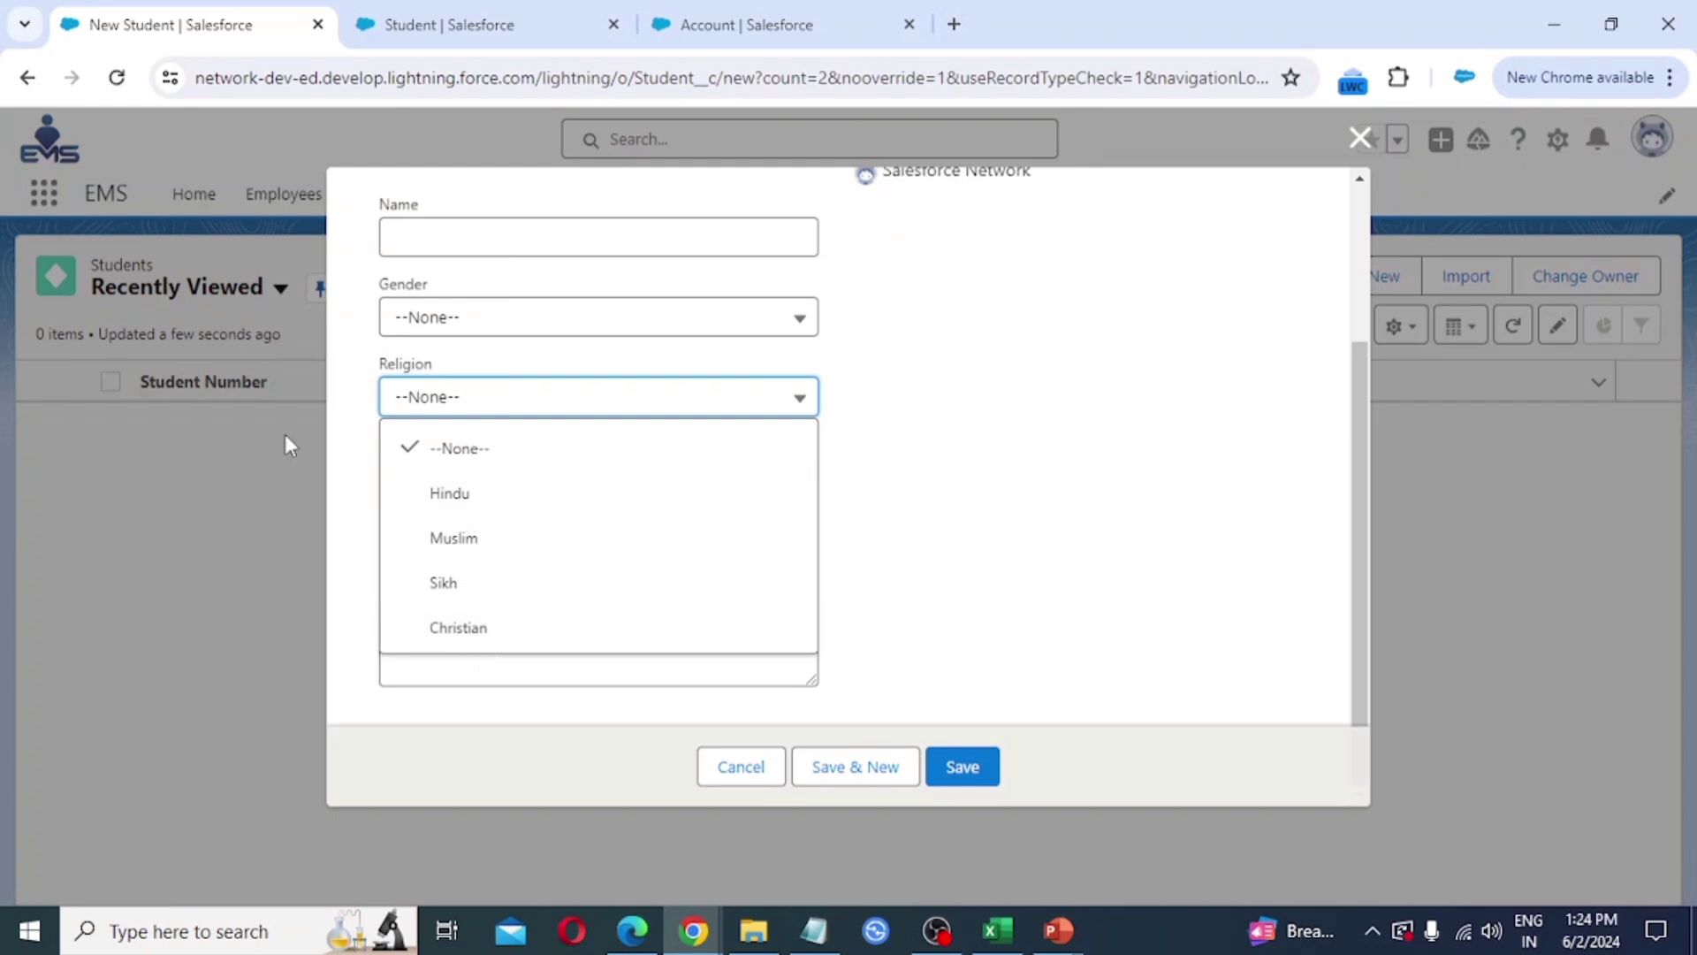
{"action": "left_click", "coordinate": [366, 444]}
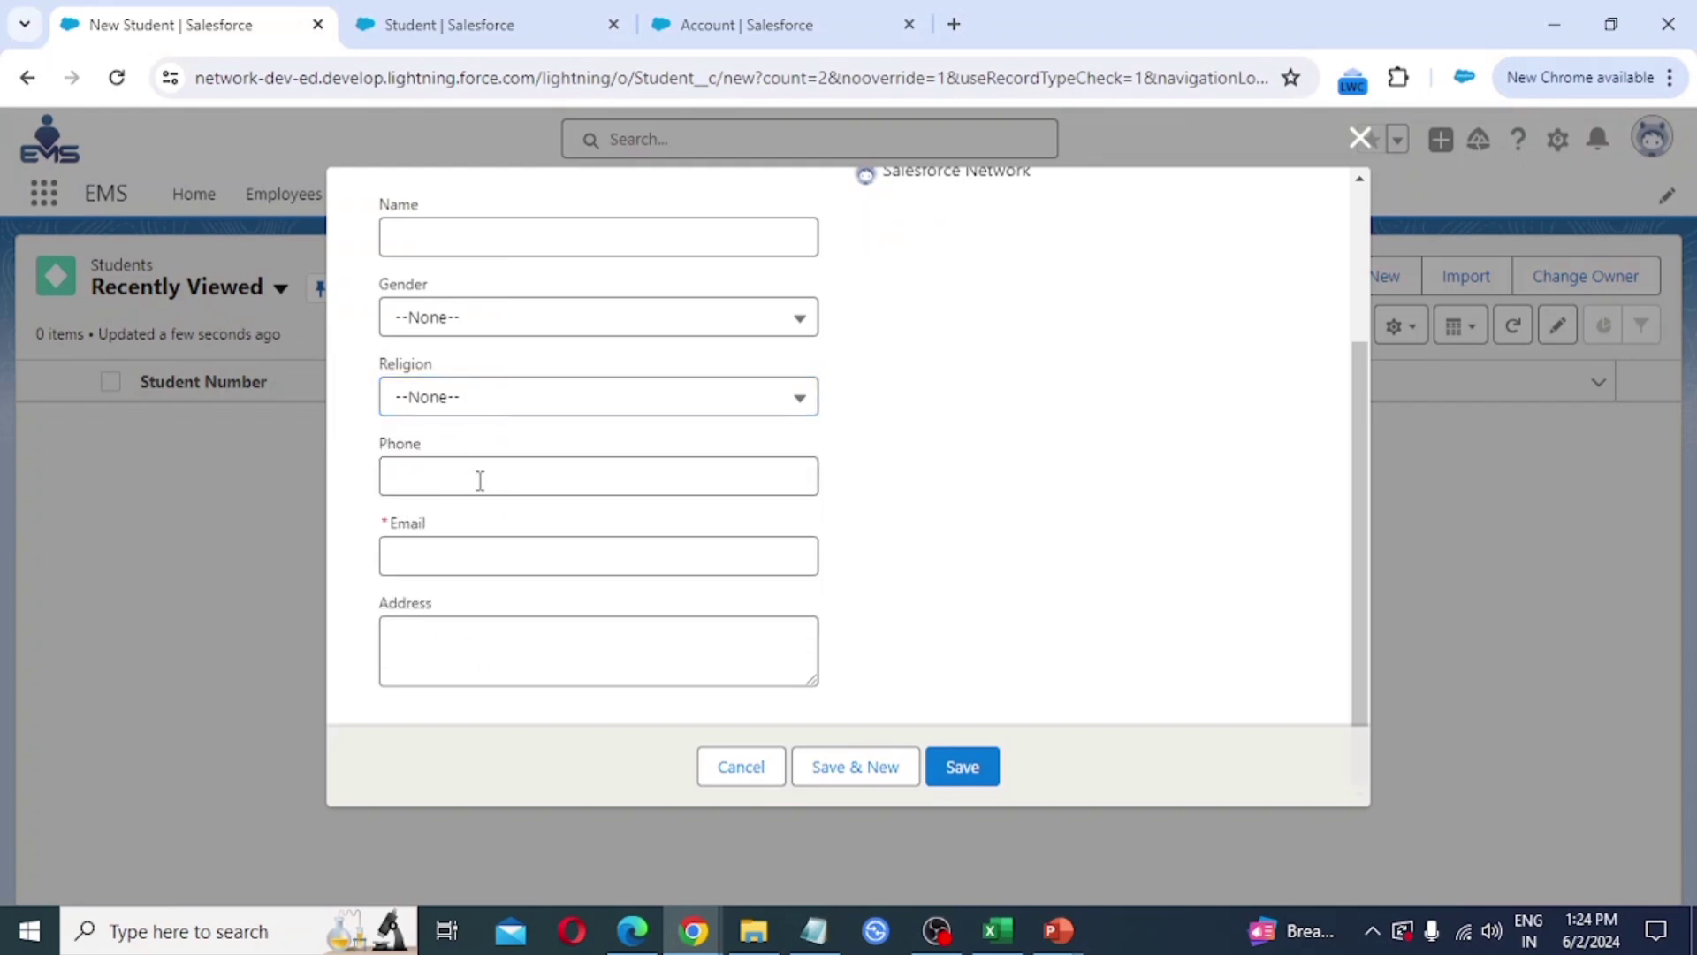
{"action": "left_click", "coordinate": [454, 483]}
{"action": "left_click", "coordinate": [417, 555]}
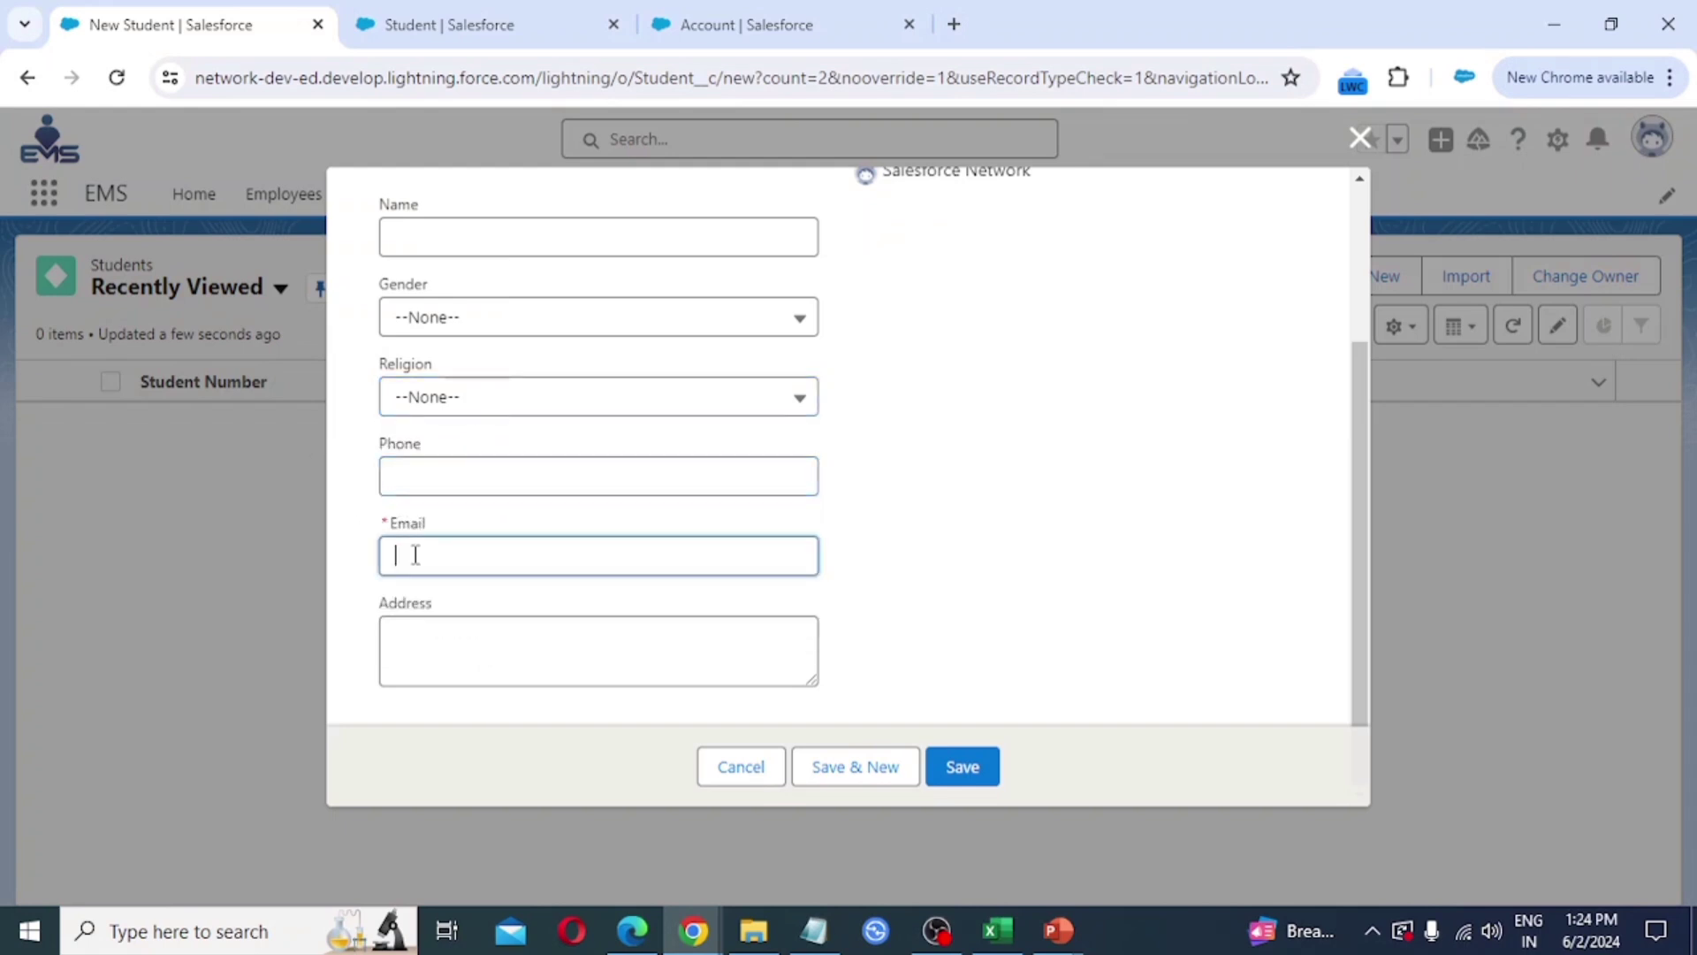
{"action": "left_click", "coordinate": [343, 538]}
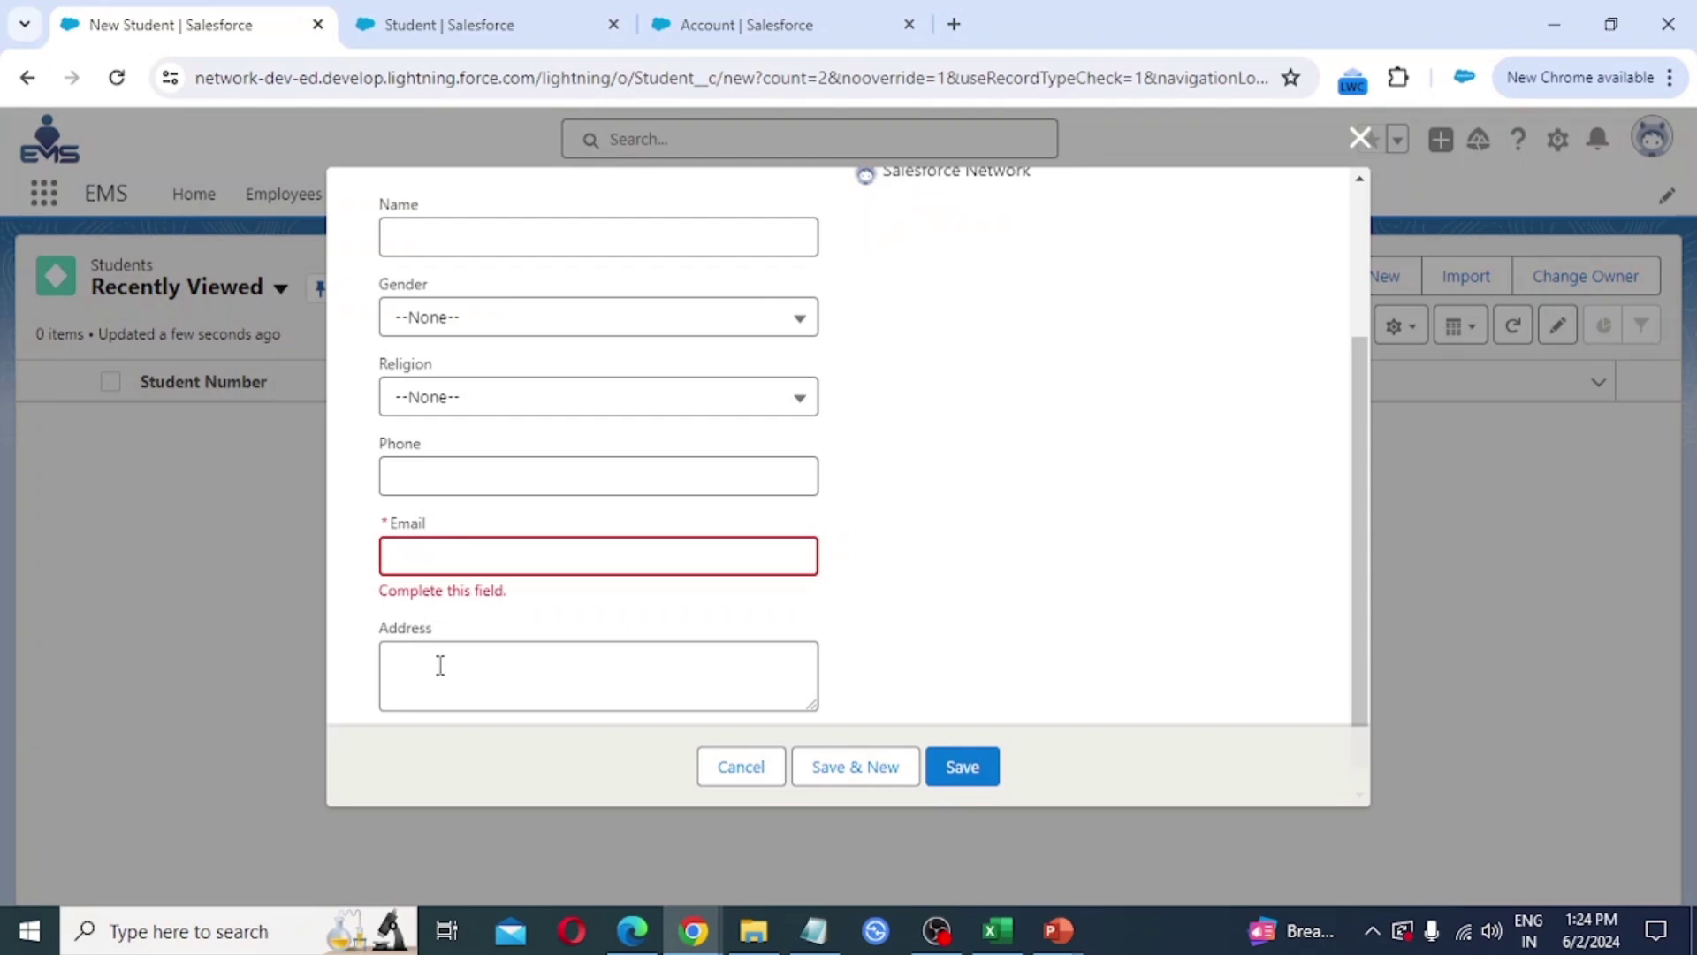
{"action": "scroll", "coordinate": [439, 665], "scroll_direction": "down", "scroll_amount": 1}
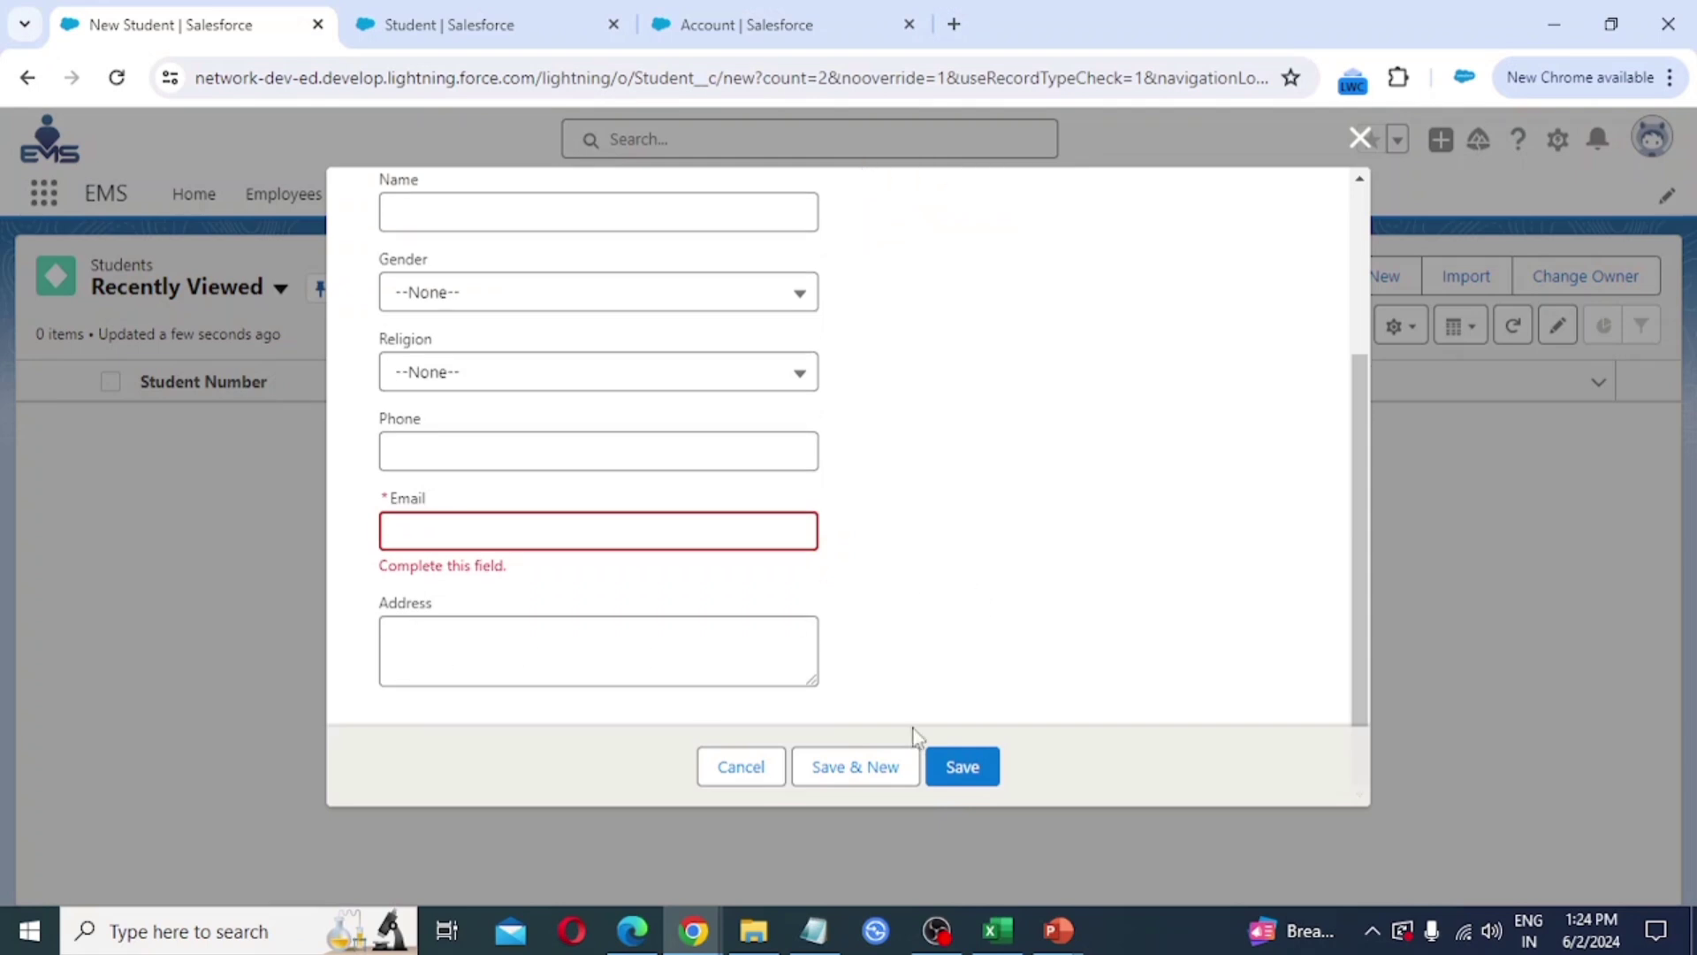
{"action": "scroll", "coordinate": [996, 442], "scroll_direction": "up", "scroll_amount": 3}
{"action": "left_click", "coordinate": [1357, 137]}
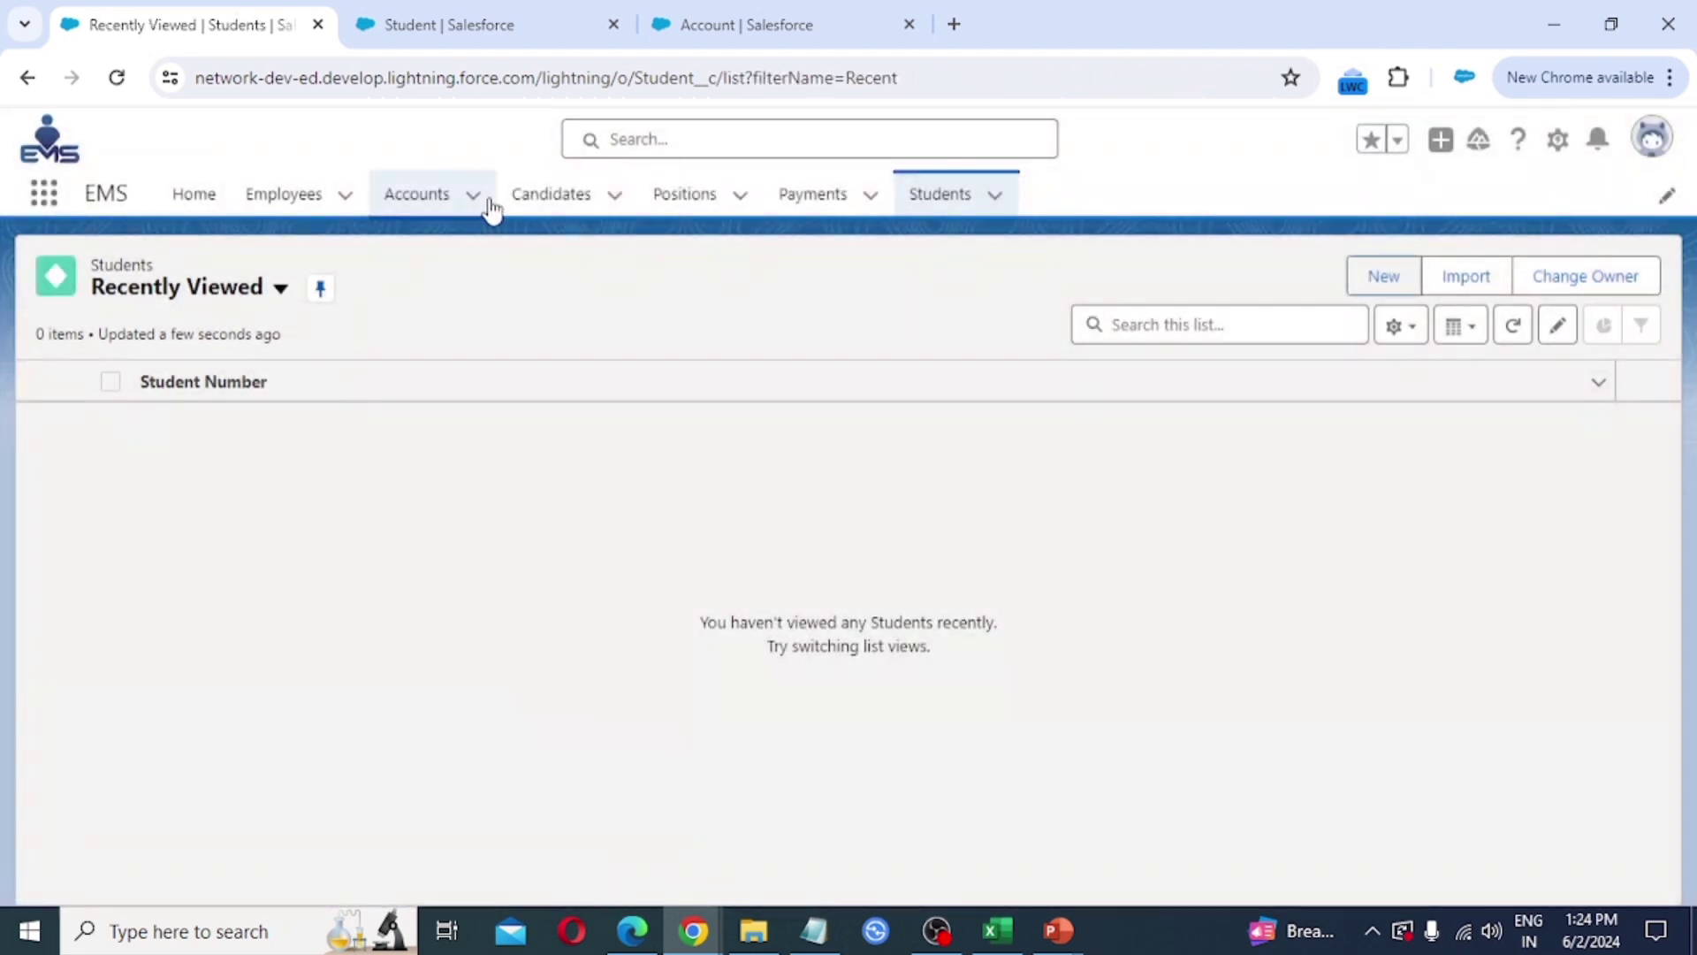
- Open the Object Manager in Setup and start creating a new custom object
{"action": "left_click", "coordinate": [1559, 142]}
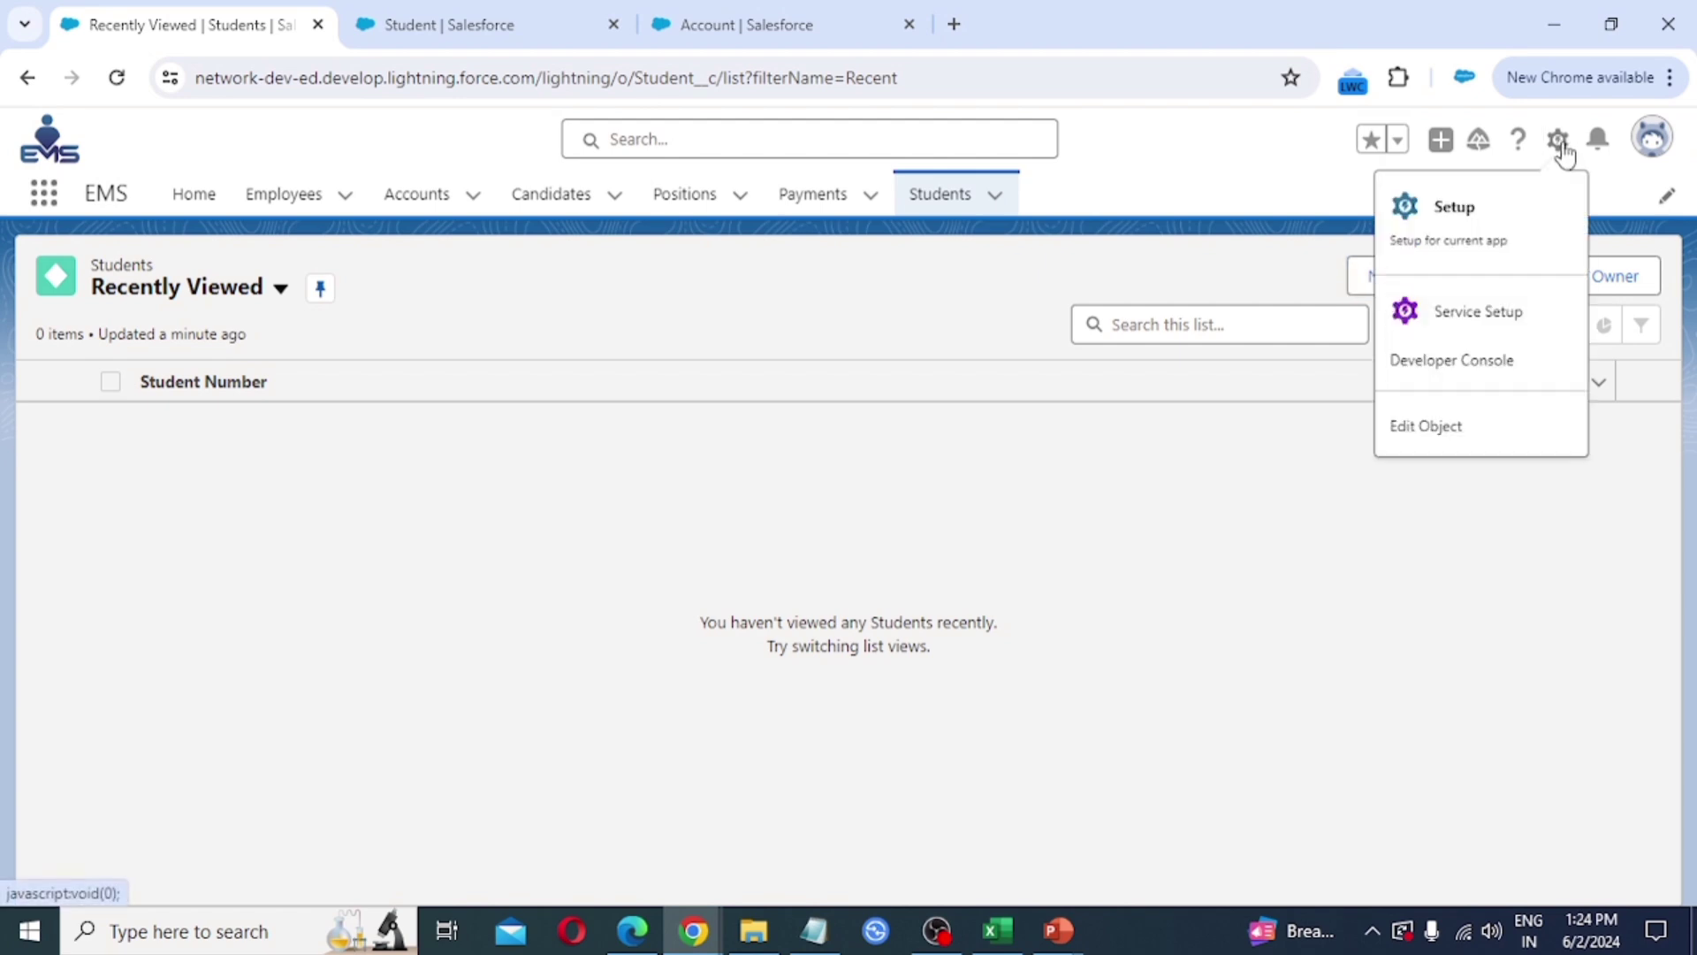
{"action": "left_click", "coordinate": [1458, 232]}
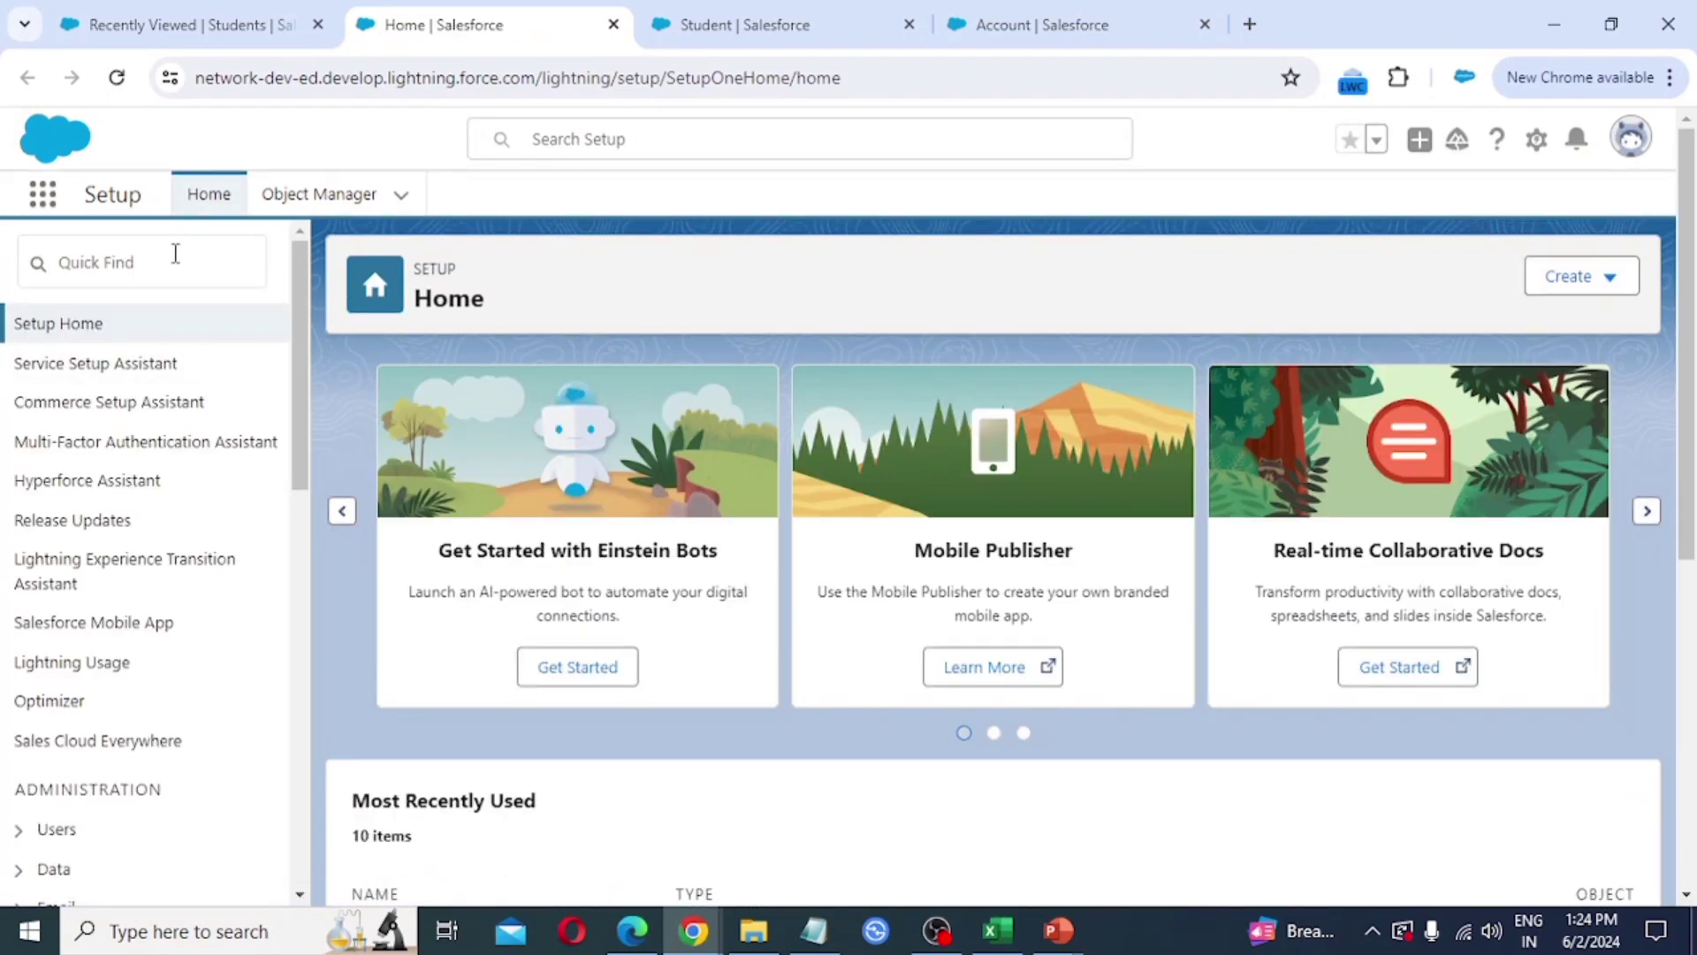
{"action": "left_click", "coordinate": [331, 196]}
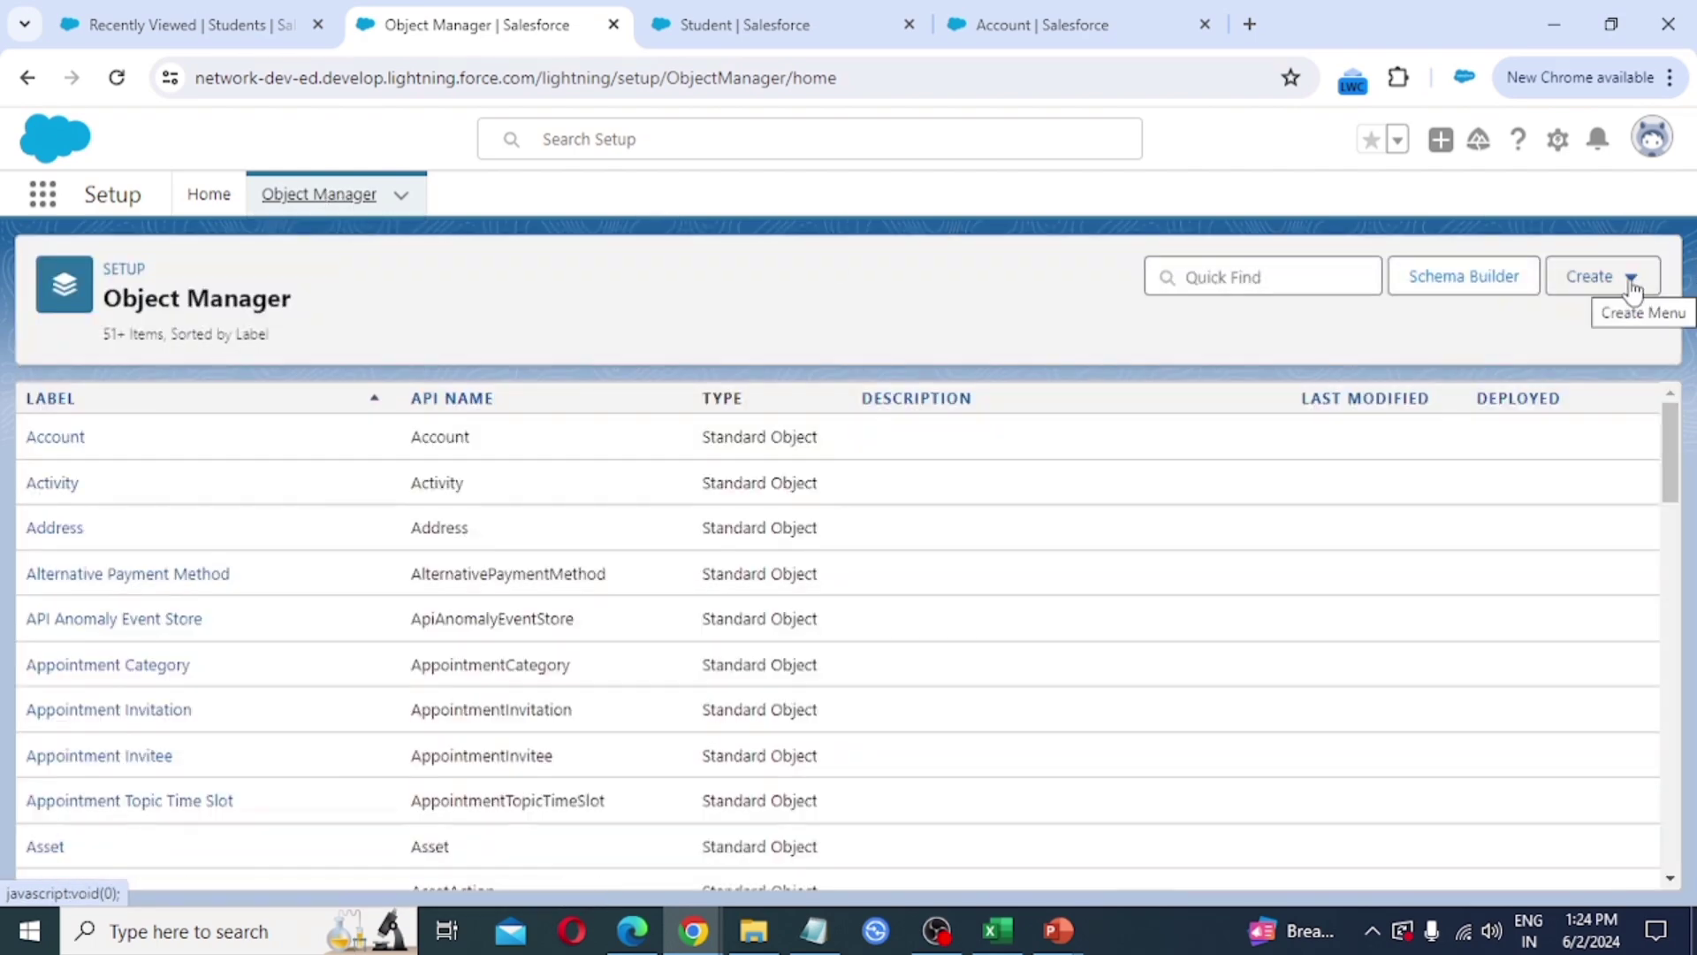
{"action": "left_click", "coordinate": [1635, 284]}
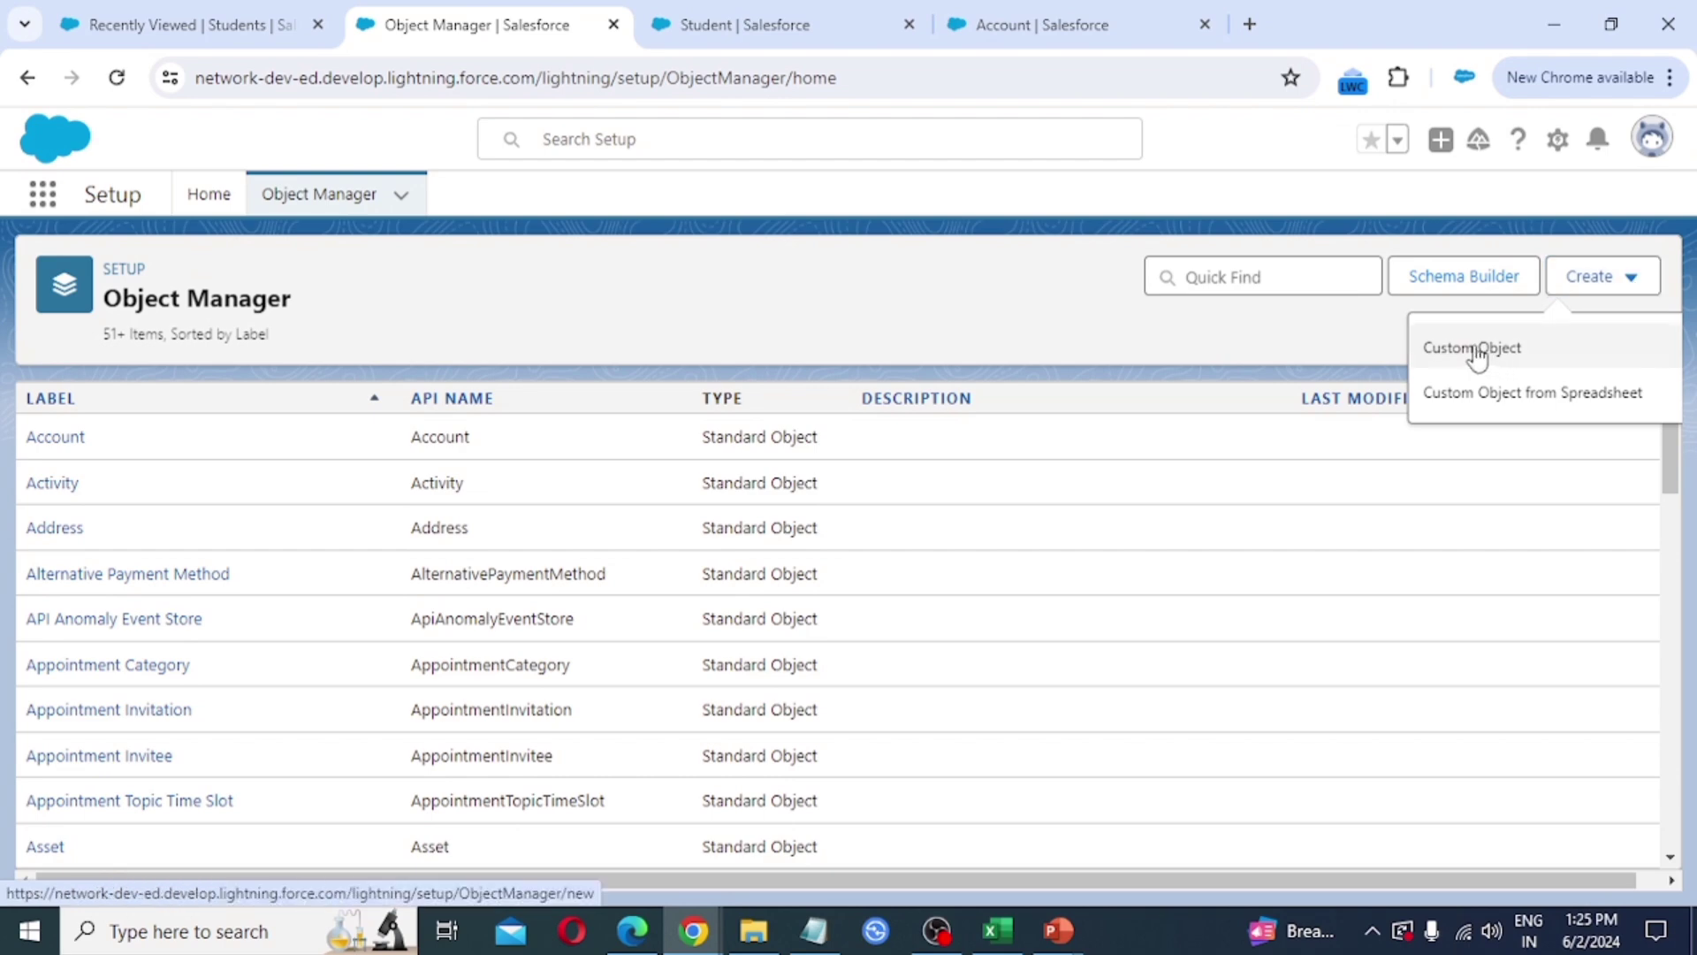
{"action": "left_click", "coordinate": [1474, 349]}
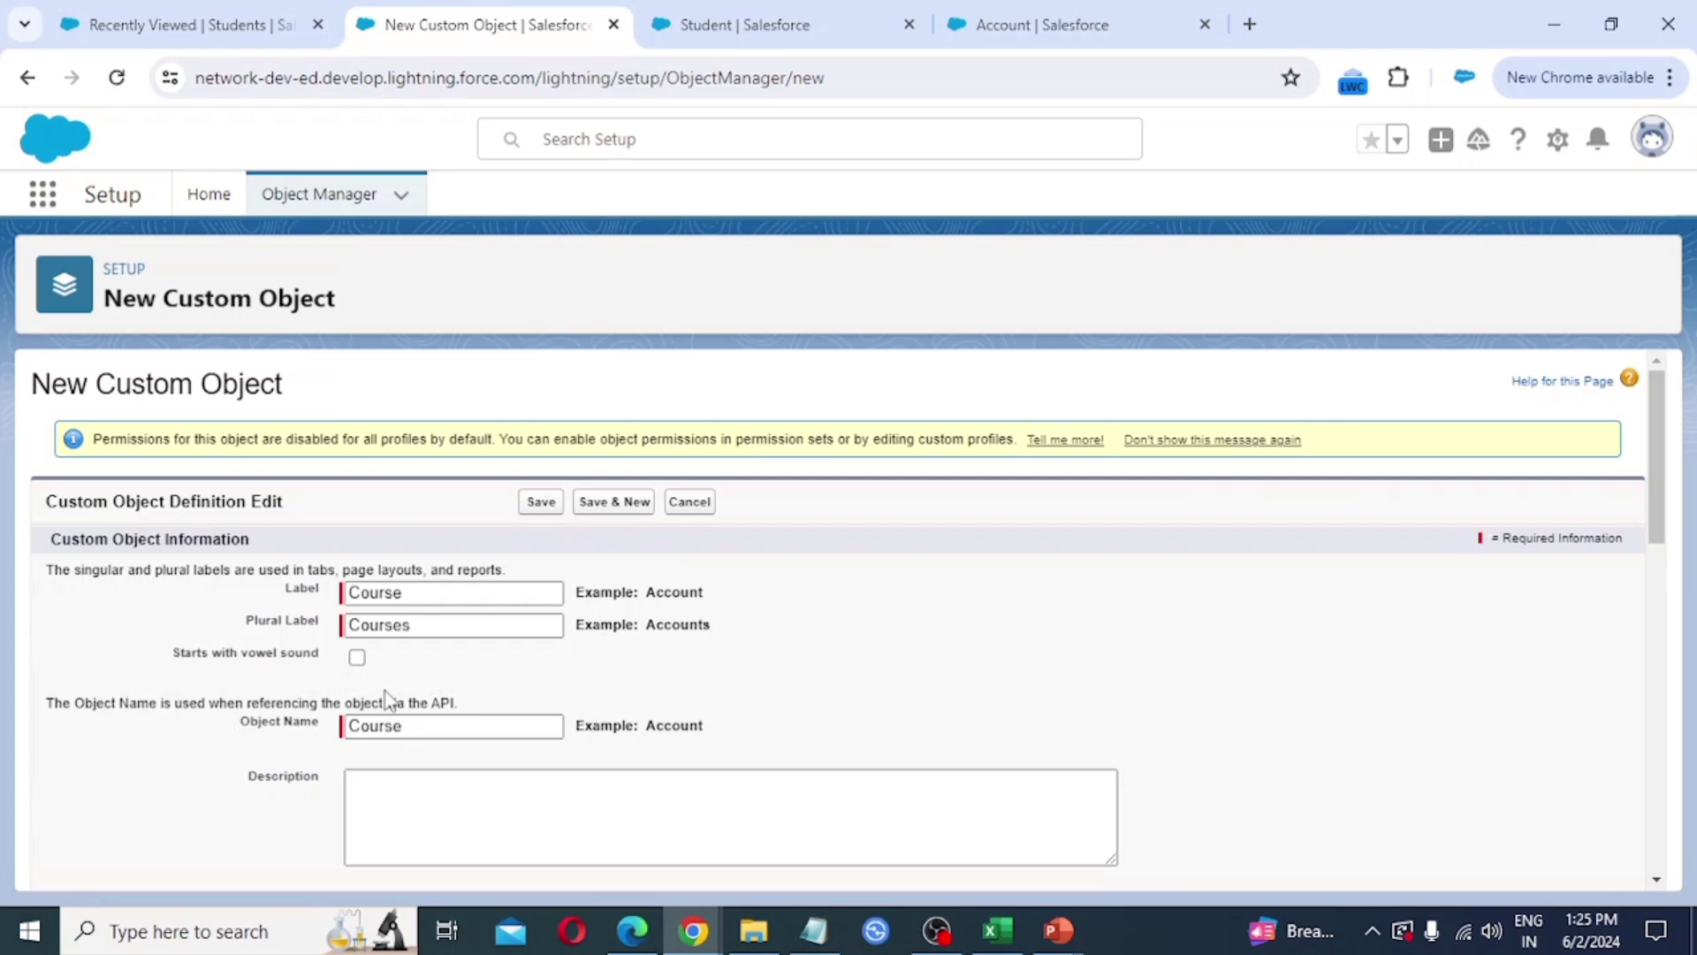
- Label the object Course, plural Courses, with record name Course Number as an Auto Number formatted CID-{000} starting at 1
{"action": "scroll", "coordinate": [396, 679], "scroll_direction": "down", "scroll_amount": 1}
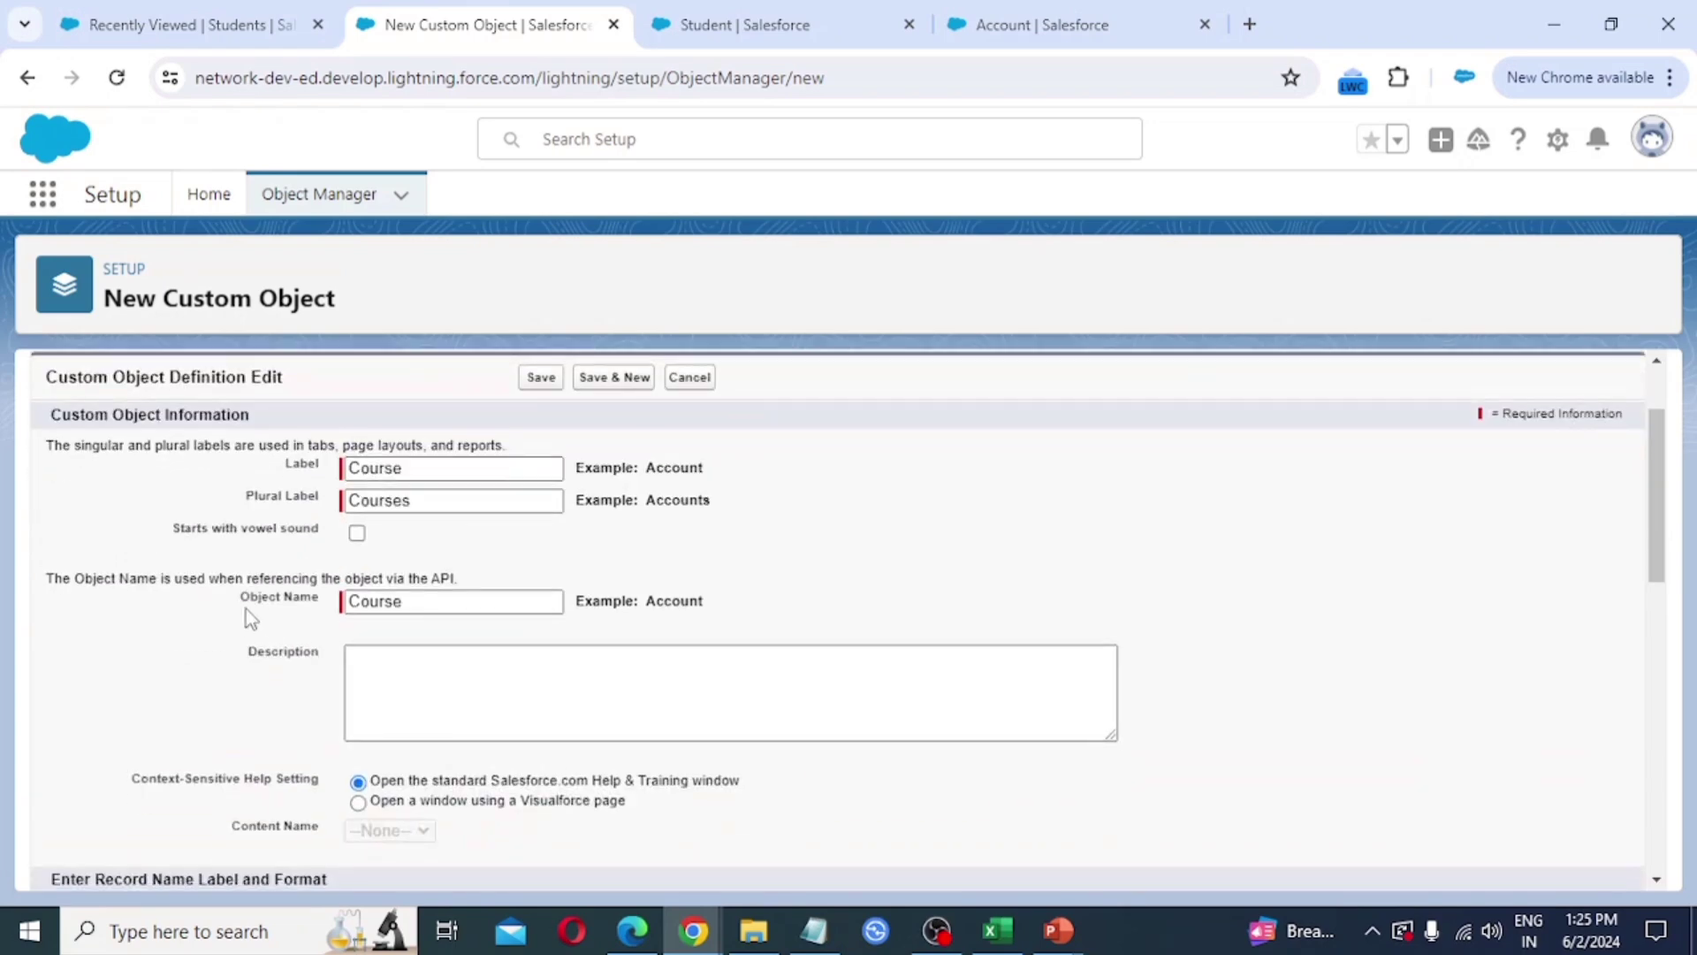
{"action": "scroll", "coordinate": [460, 628], "scroll_direction": "down", "scroll_amount": 4}
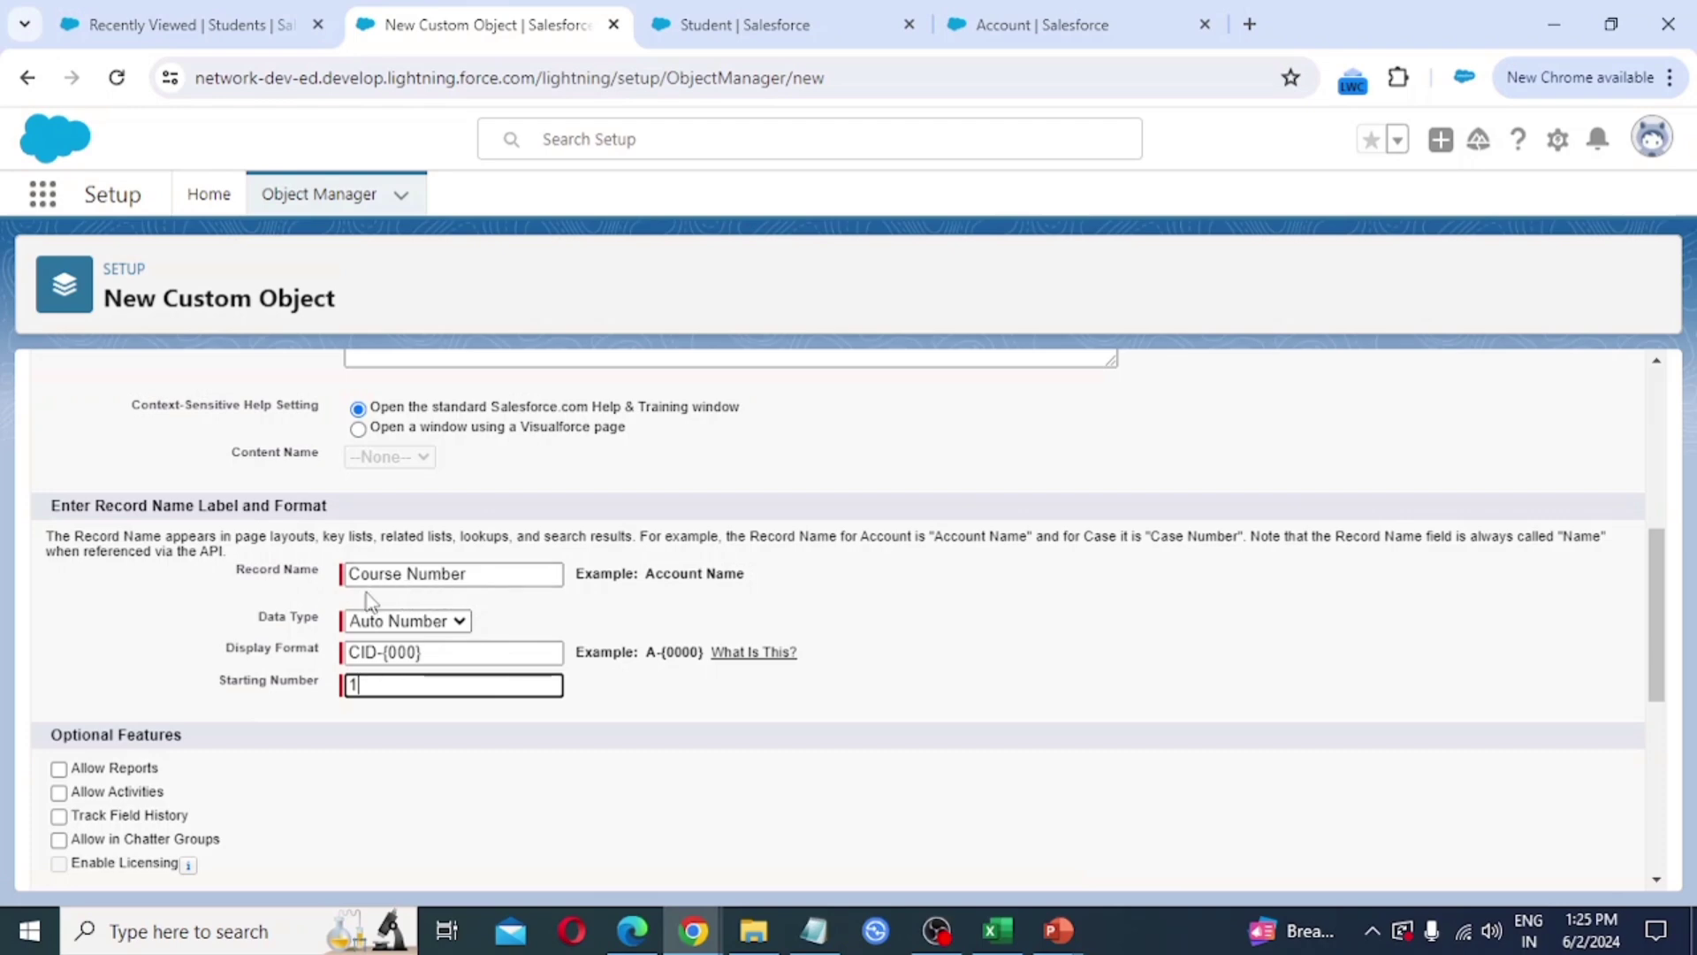
{"action": "scroll", "coordinate": [177, 650], "scroll_direction": "down", "scroll_amount": 1}
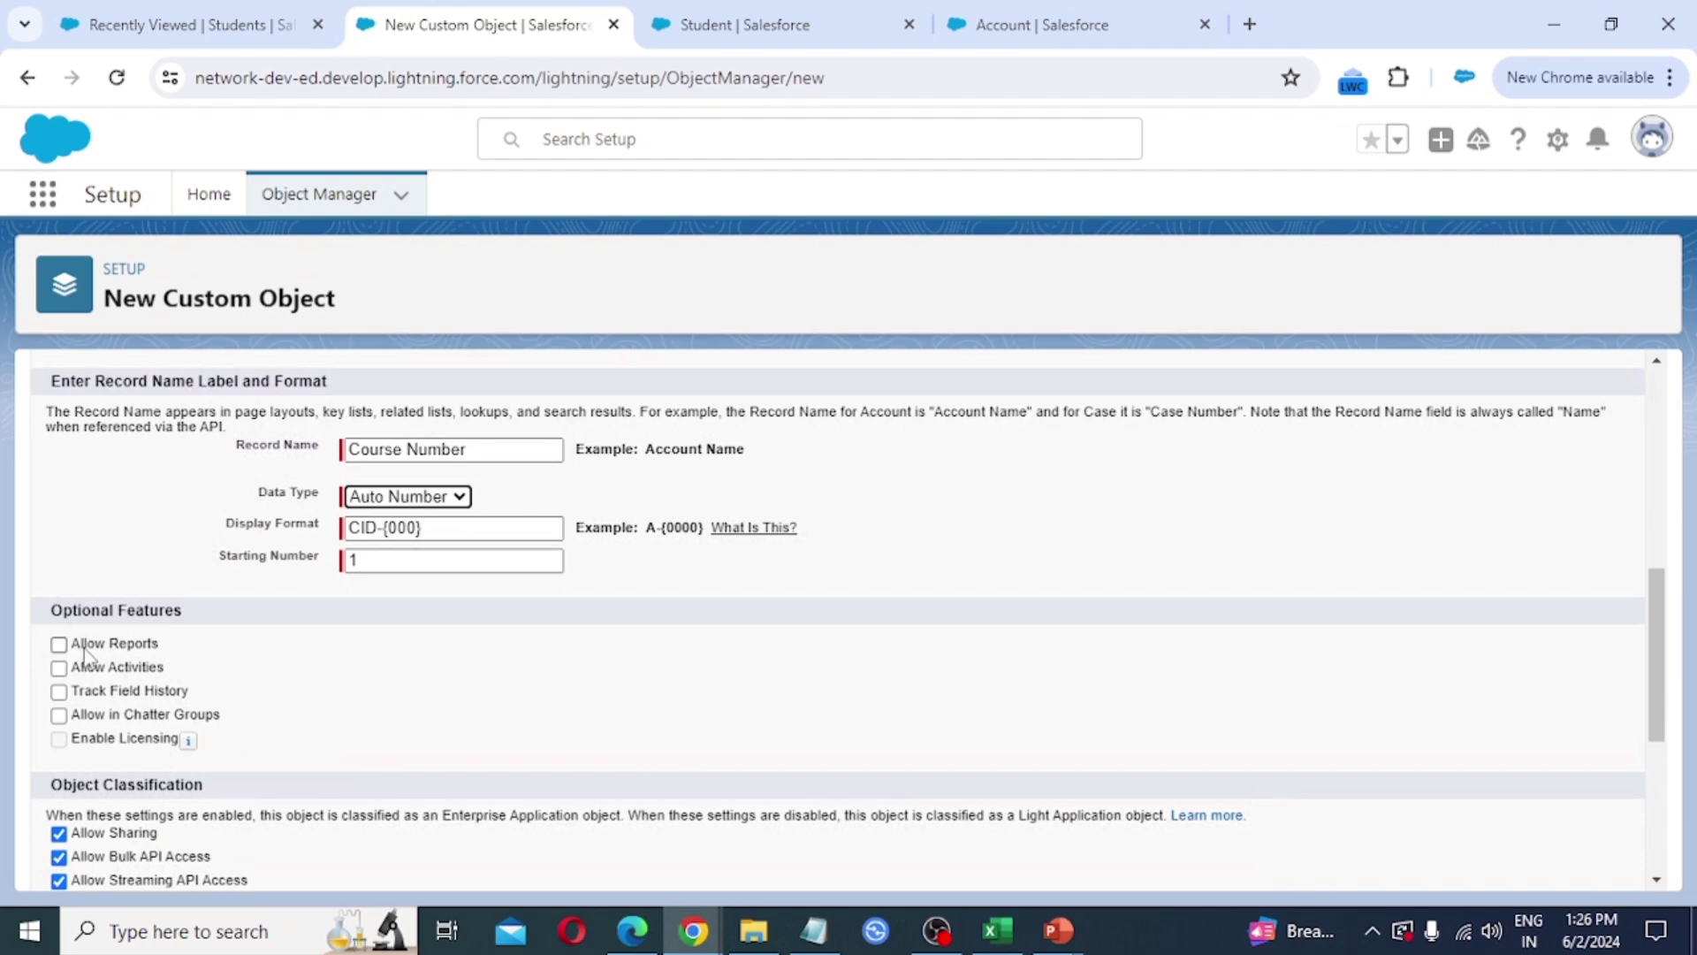
- Allow reports, activities, field history tracking, Chatter groups and search for the Course object
{"action": "left_click", "coordinate": [84, 654]}
{"action": "left_click", "coordinate": [87, 669]}
{"action": "left_click", "coordinate": [87, 691]}
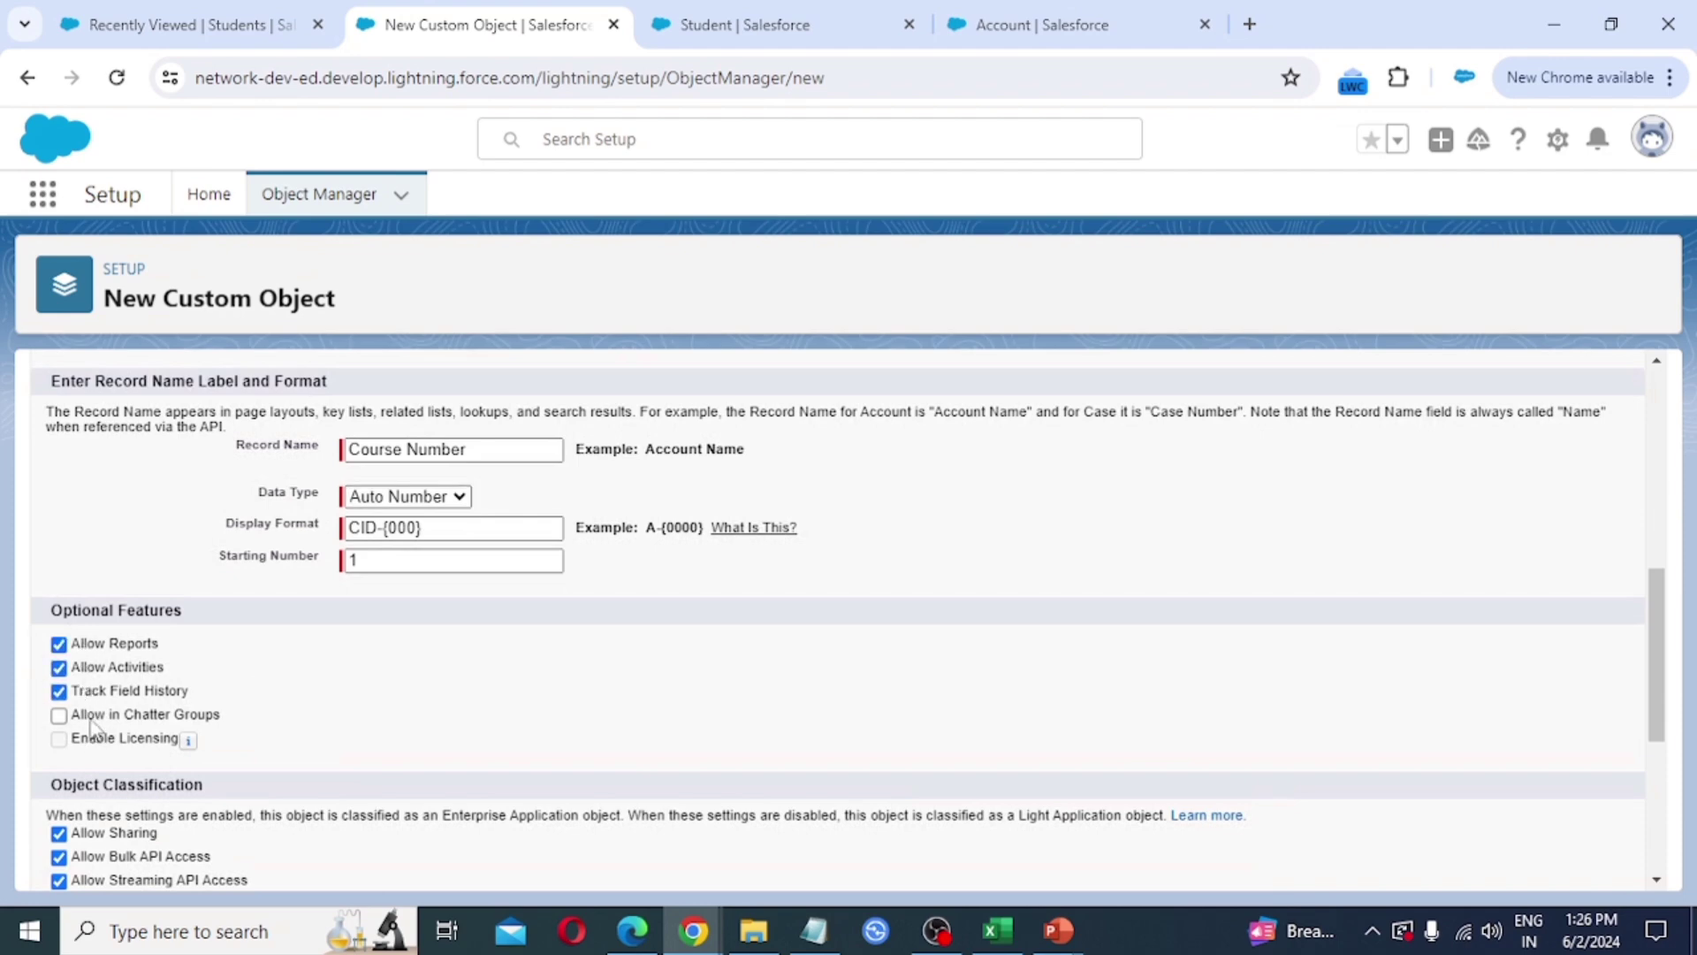
{"action": "left_click", "coordinate": [86, 714]}
{"action": "scroll", "coordinate": [333, 749], "scroll_direction": "down", "scroll_amount": 4}
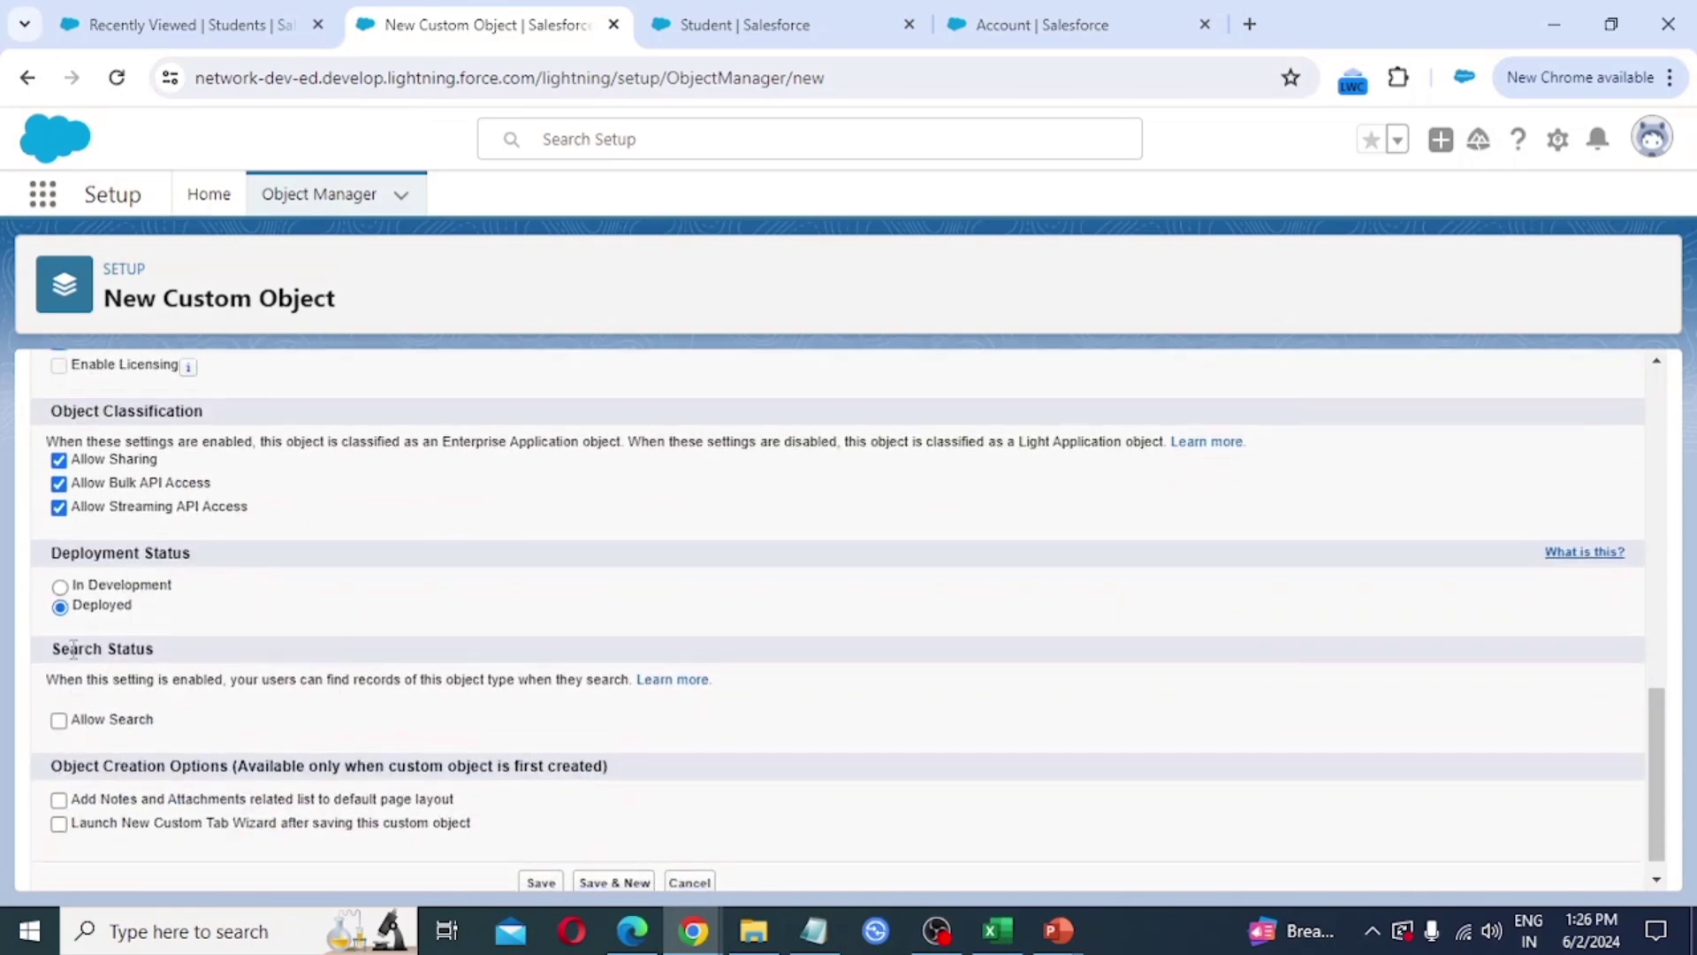
{"action": "left_click", "coordinate": [57, 722]}
- Add the Notes and Attachments related list, have the New Custom Tab Wizard launch after saving, and save the Course object
{"action": "scroll", "coordinate": [186, 710], "scroll_direction": "down", "scroll_amount": 1}
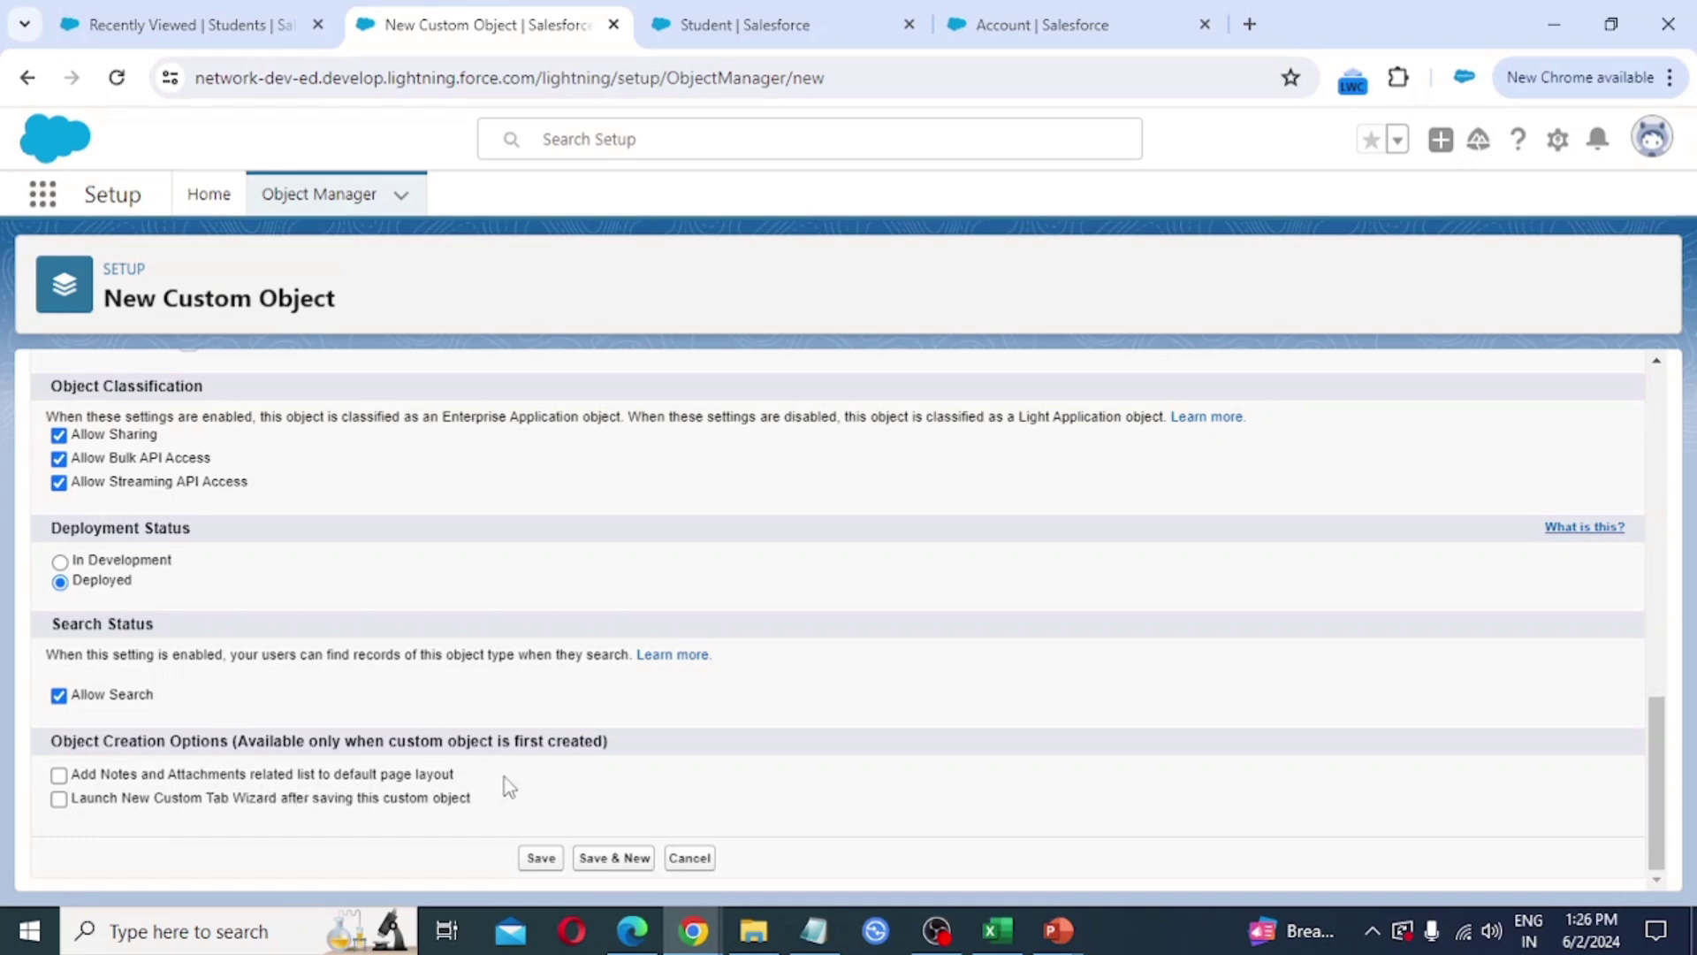
{"action": "left_click", "coordinate": [58, 777]}
{"action": "left_click", "coordinate": [59, 799]}
{"action": "left_click", "coordinate": [541, 857]}
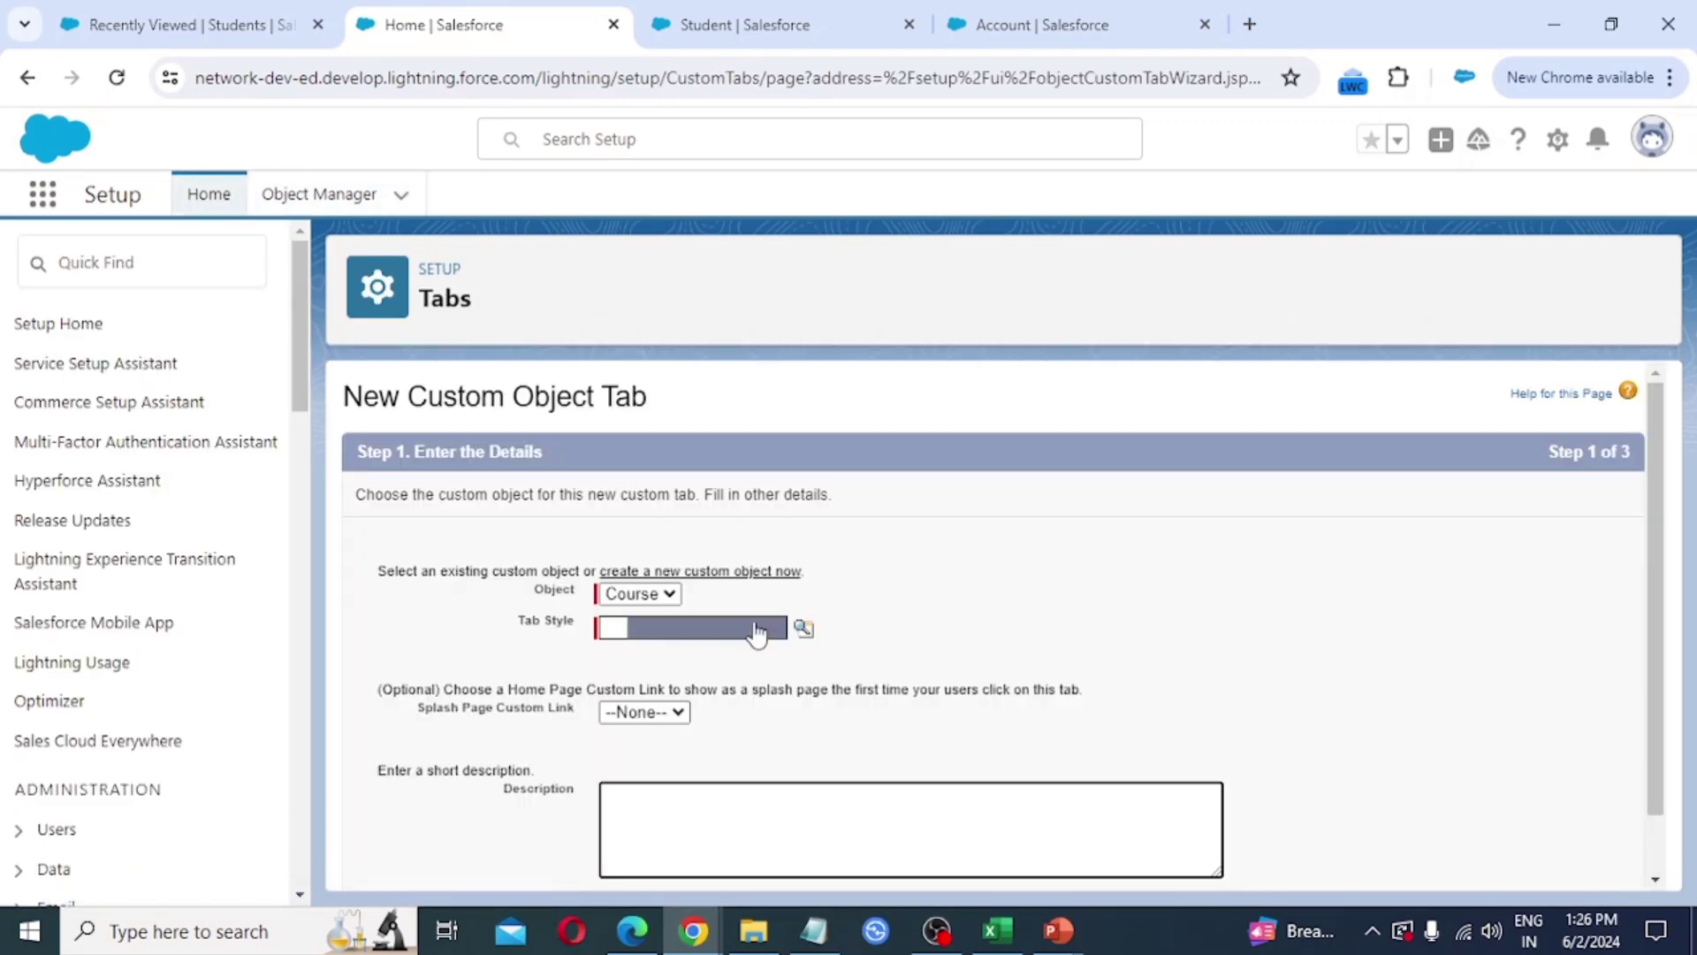
- Give the Course tab the Computer style and accept the default visibility for all profiles
{"action": "left_click", "coordinate": [803, 629]}
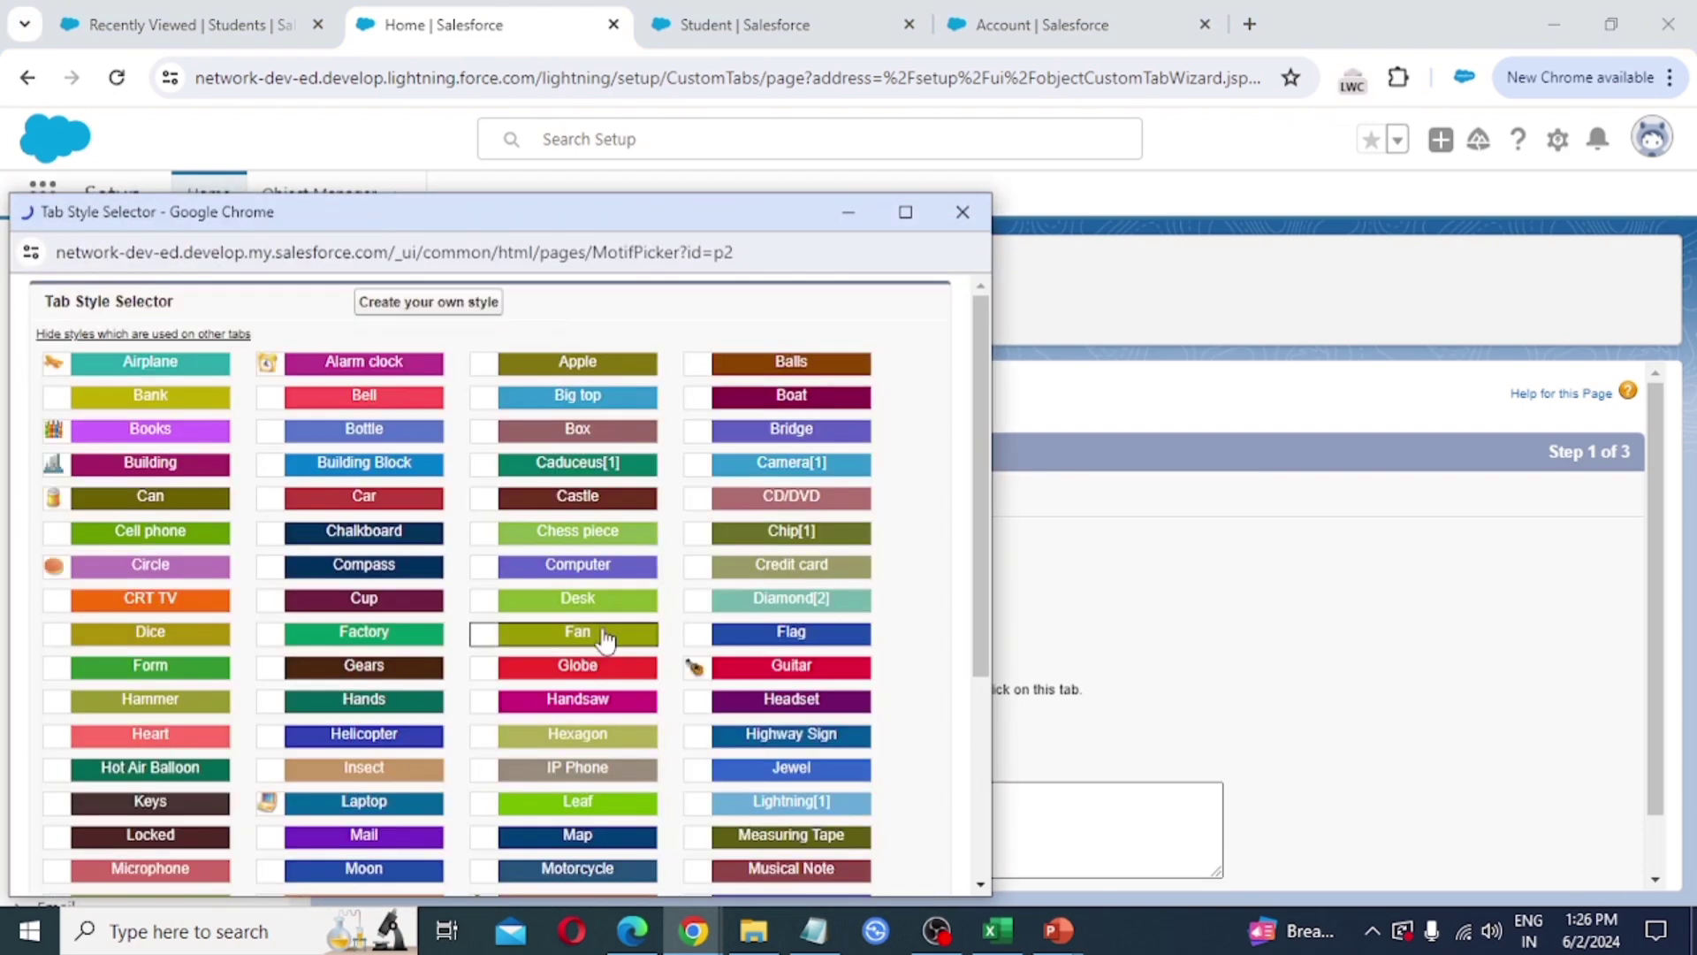
{"action": "left_click", "coordinate": [609, 570]}
{"action": "scroll", "coordinate": [674, 746], "scroll_direction": "down", "scroll_amount": 1}
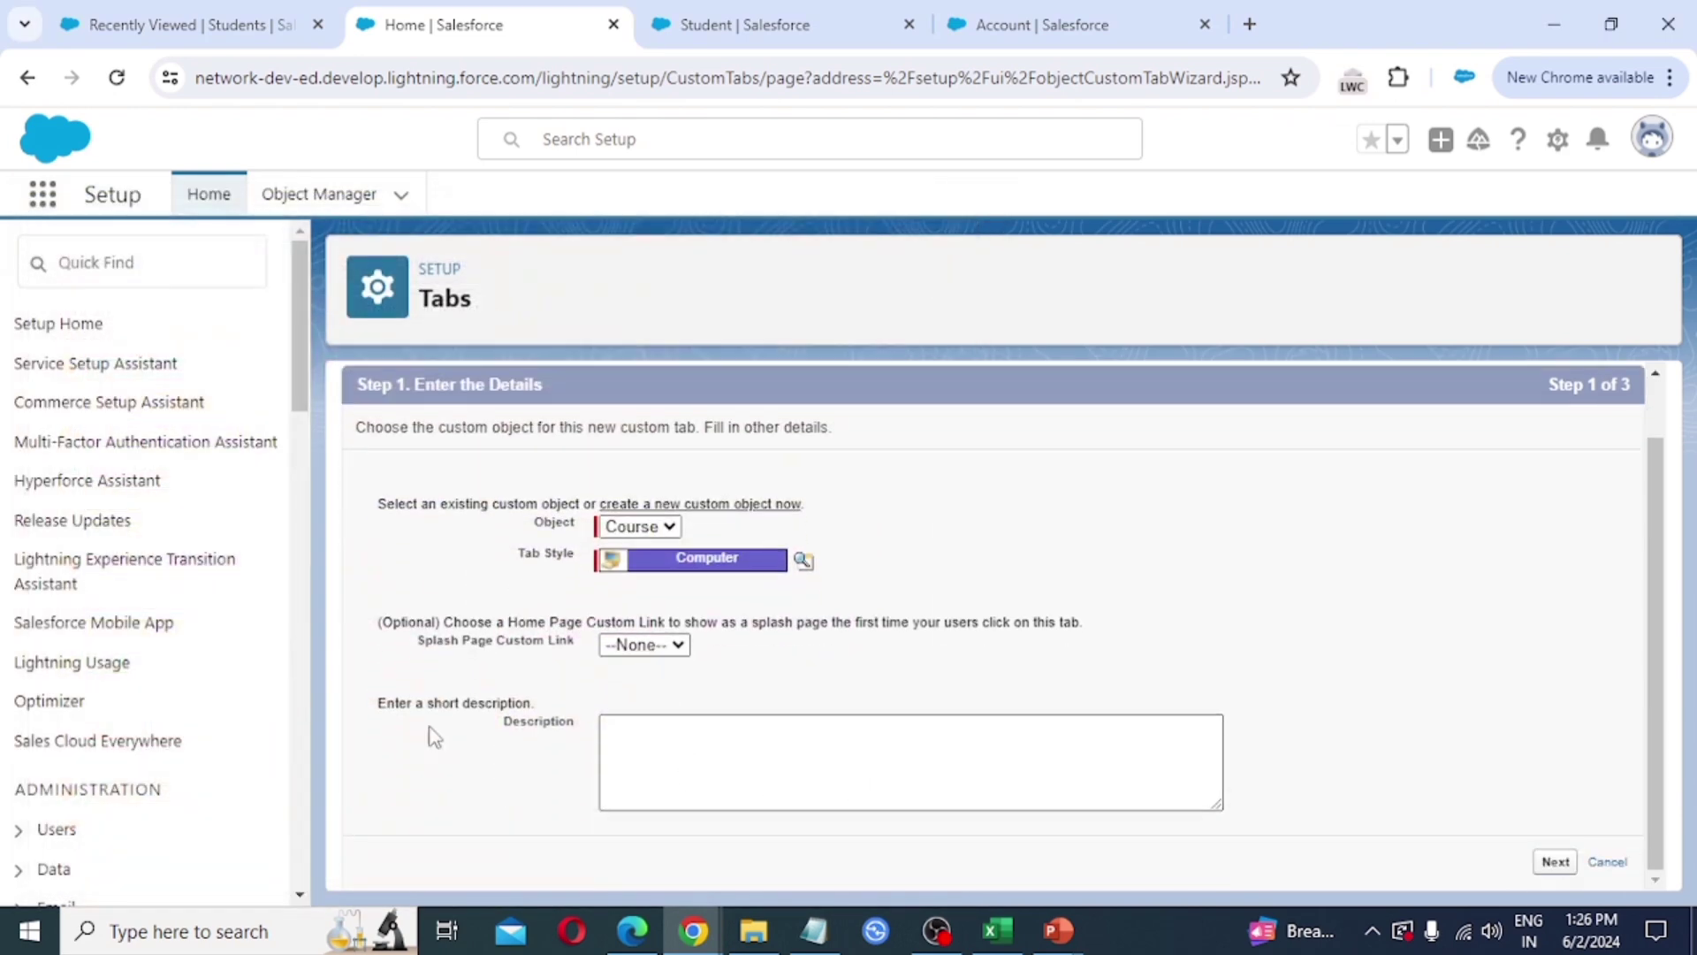
{"action": "left_click", "coordinate": [1555, 861]}
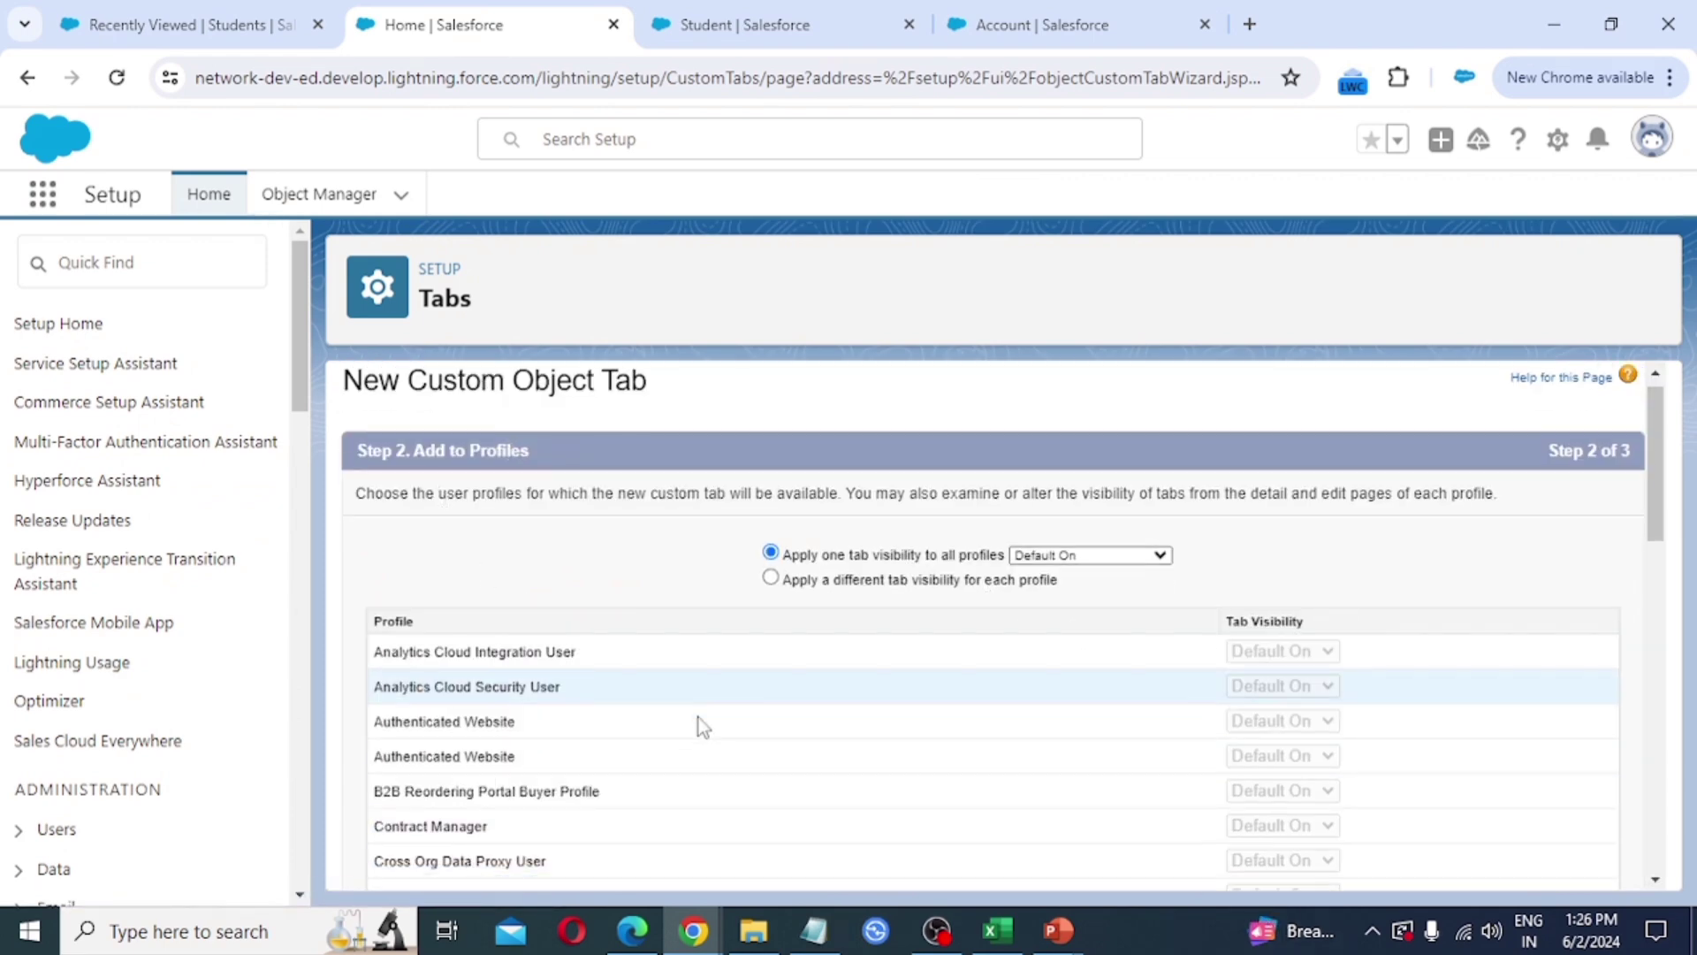
{"action": "scroll", "coordinate": [707, 723], "scroll_direction": "down", "scroll_amount": 10}
{"action": "scroll", "coordinate": [720, 723], "scroll_direction": "down", "scroll_amount": 5}
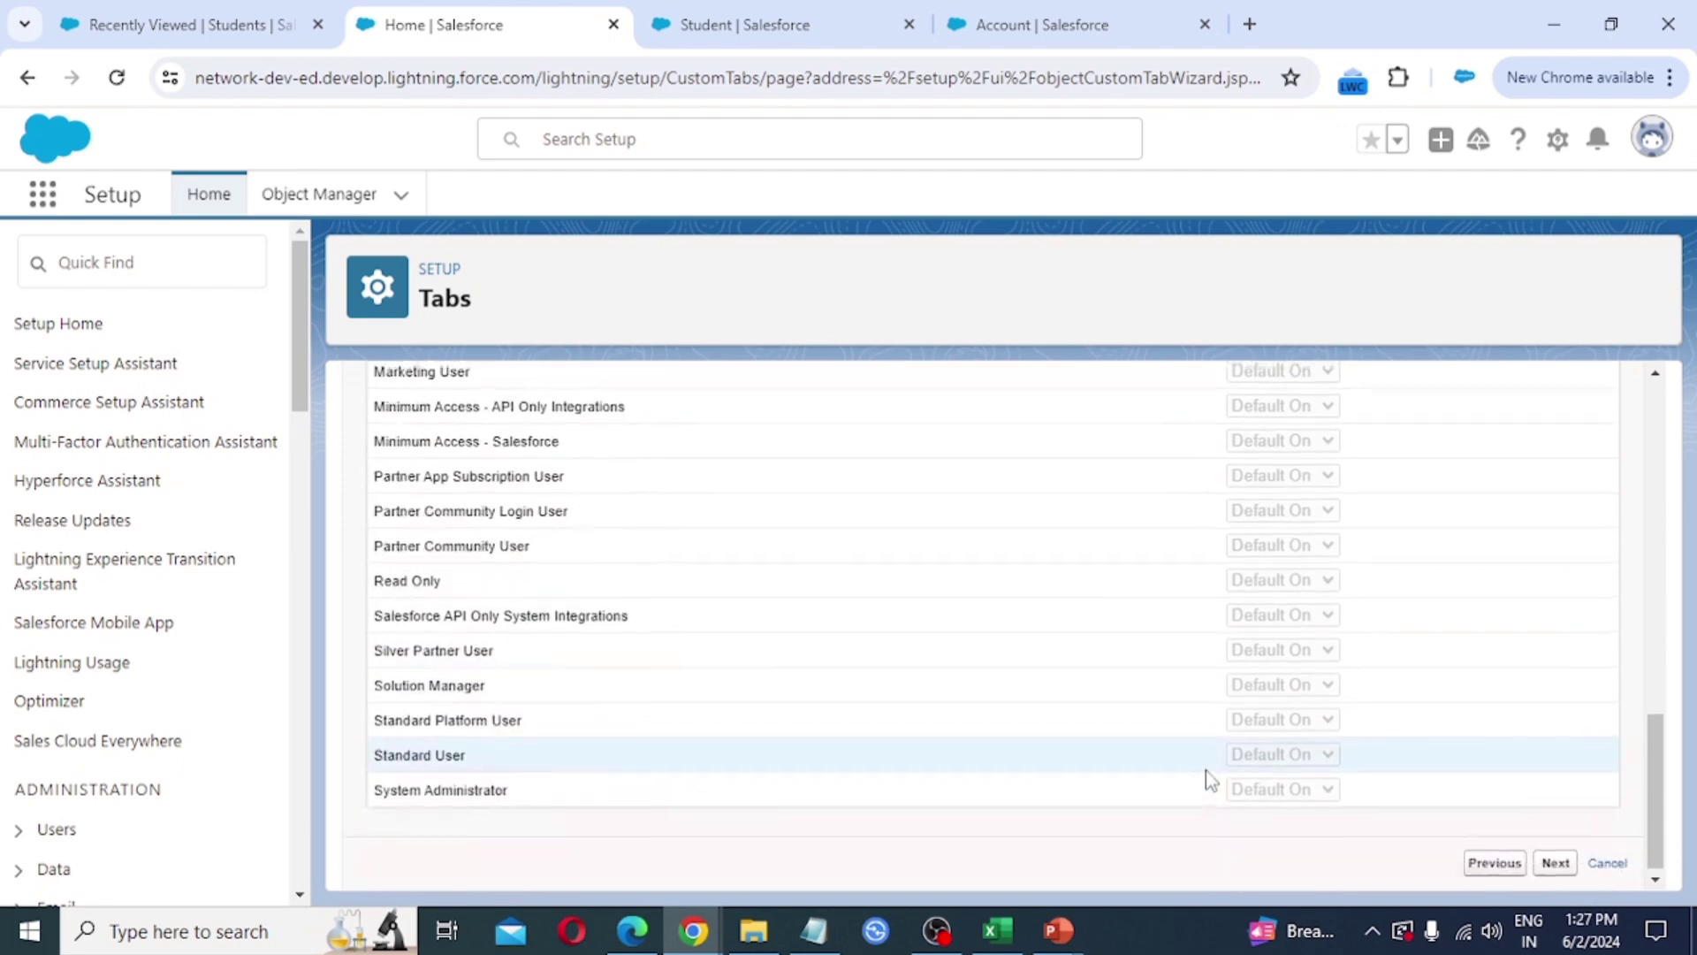
{"action": "left_click", "coordinate": [1557, 861]}
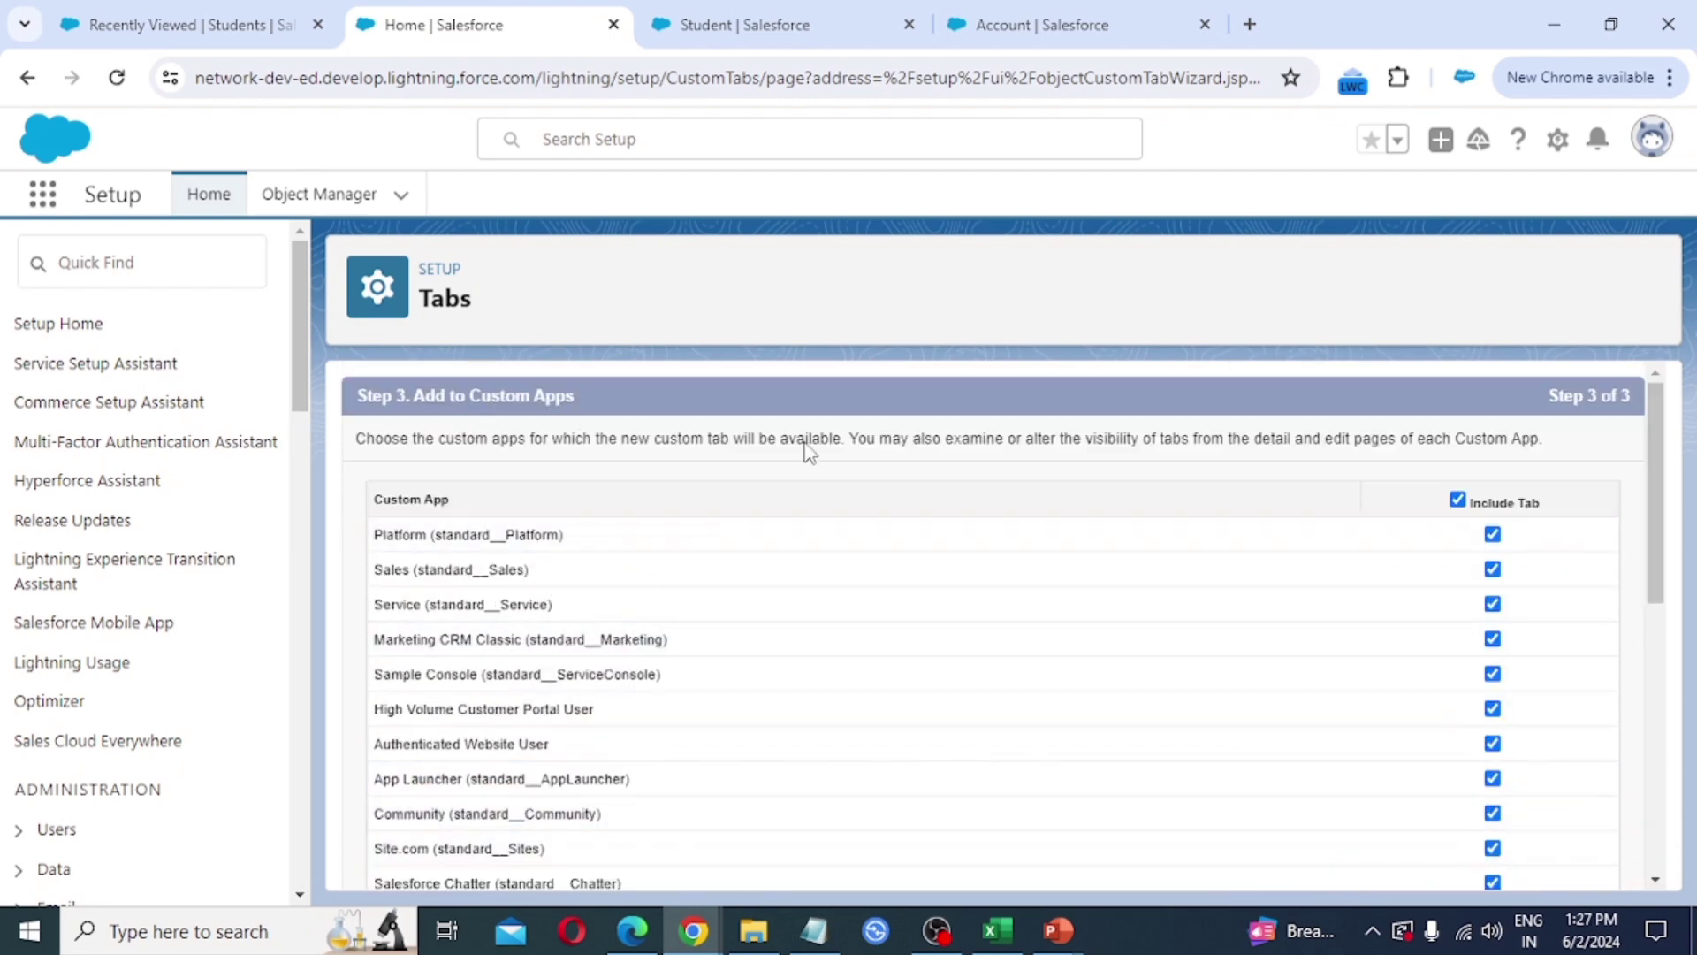
- Exclude the Course tab from all custom apps except EMS and save the tab
{"action": "left_click", "coordinate": [1458, 499]}
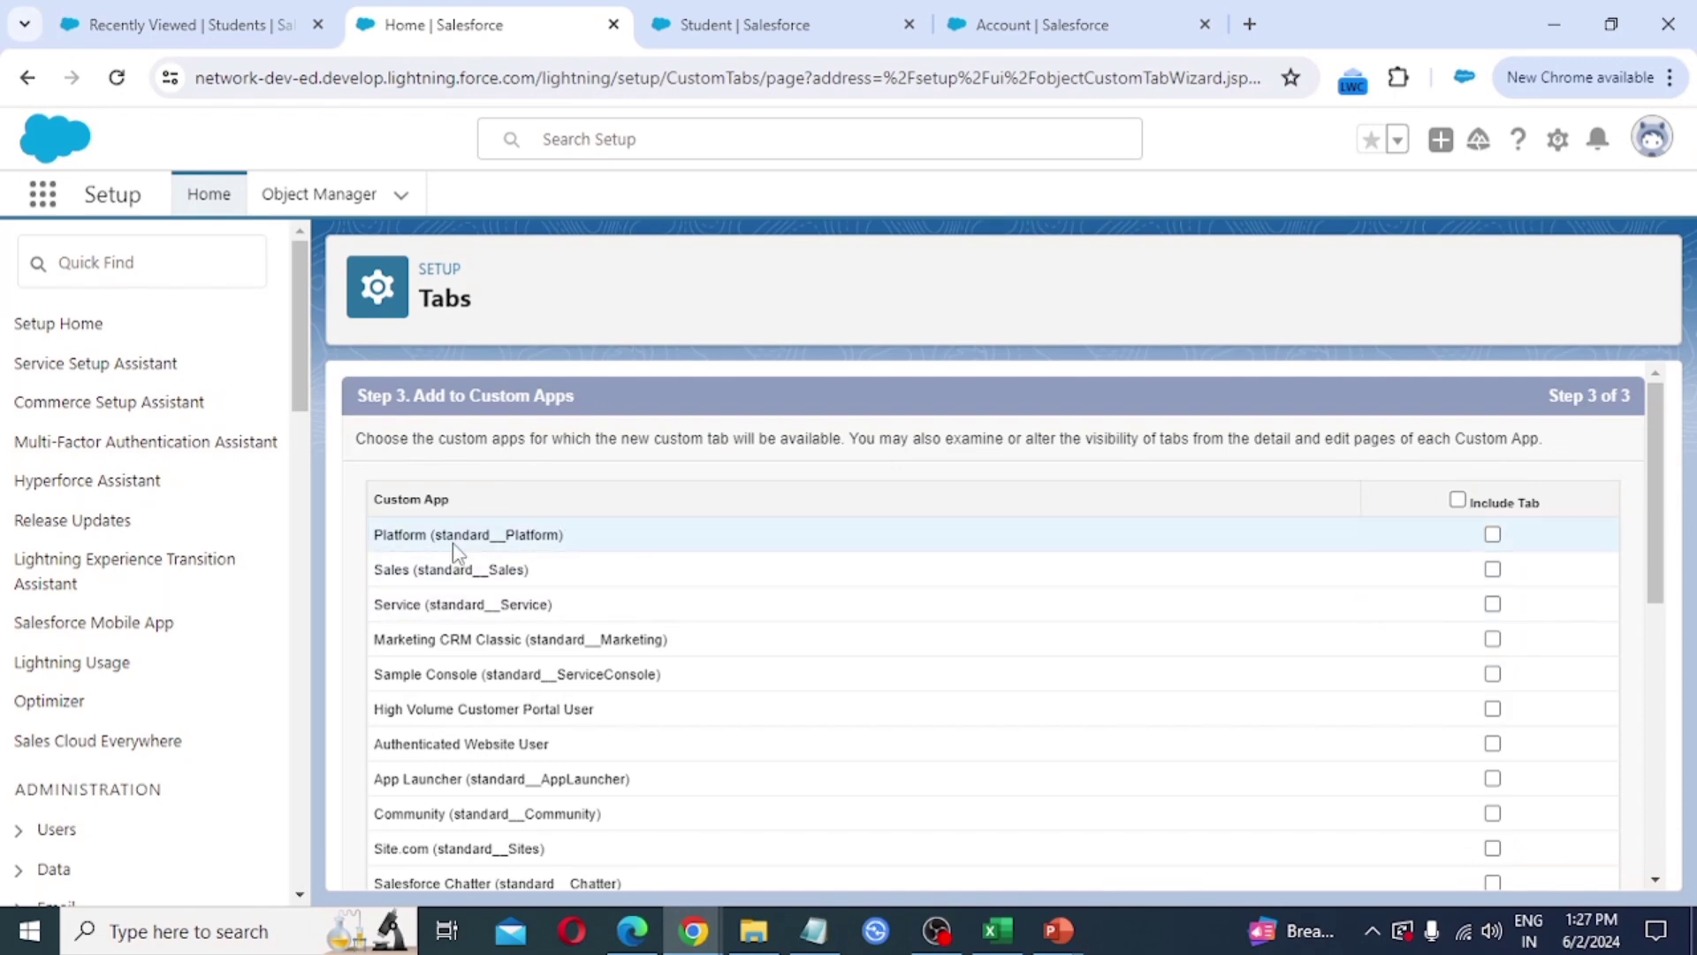
{"action": "scroll", "coordinate": [868, 658], "scroll_direction": "down", "scroll_amount": 2}
{"action": "scroll", "coordinate": [867, 658], "scroll_direction": "down", "scroll_amount": 7}
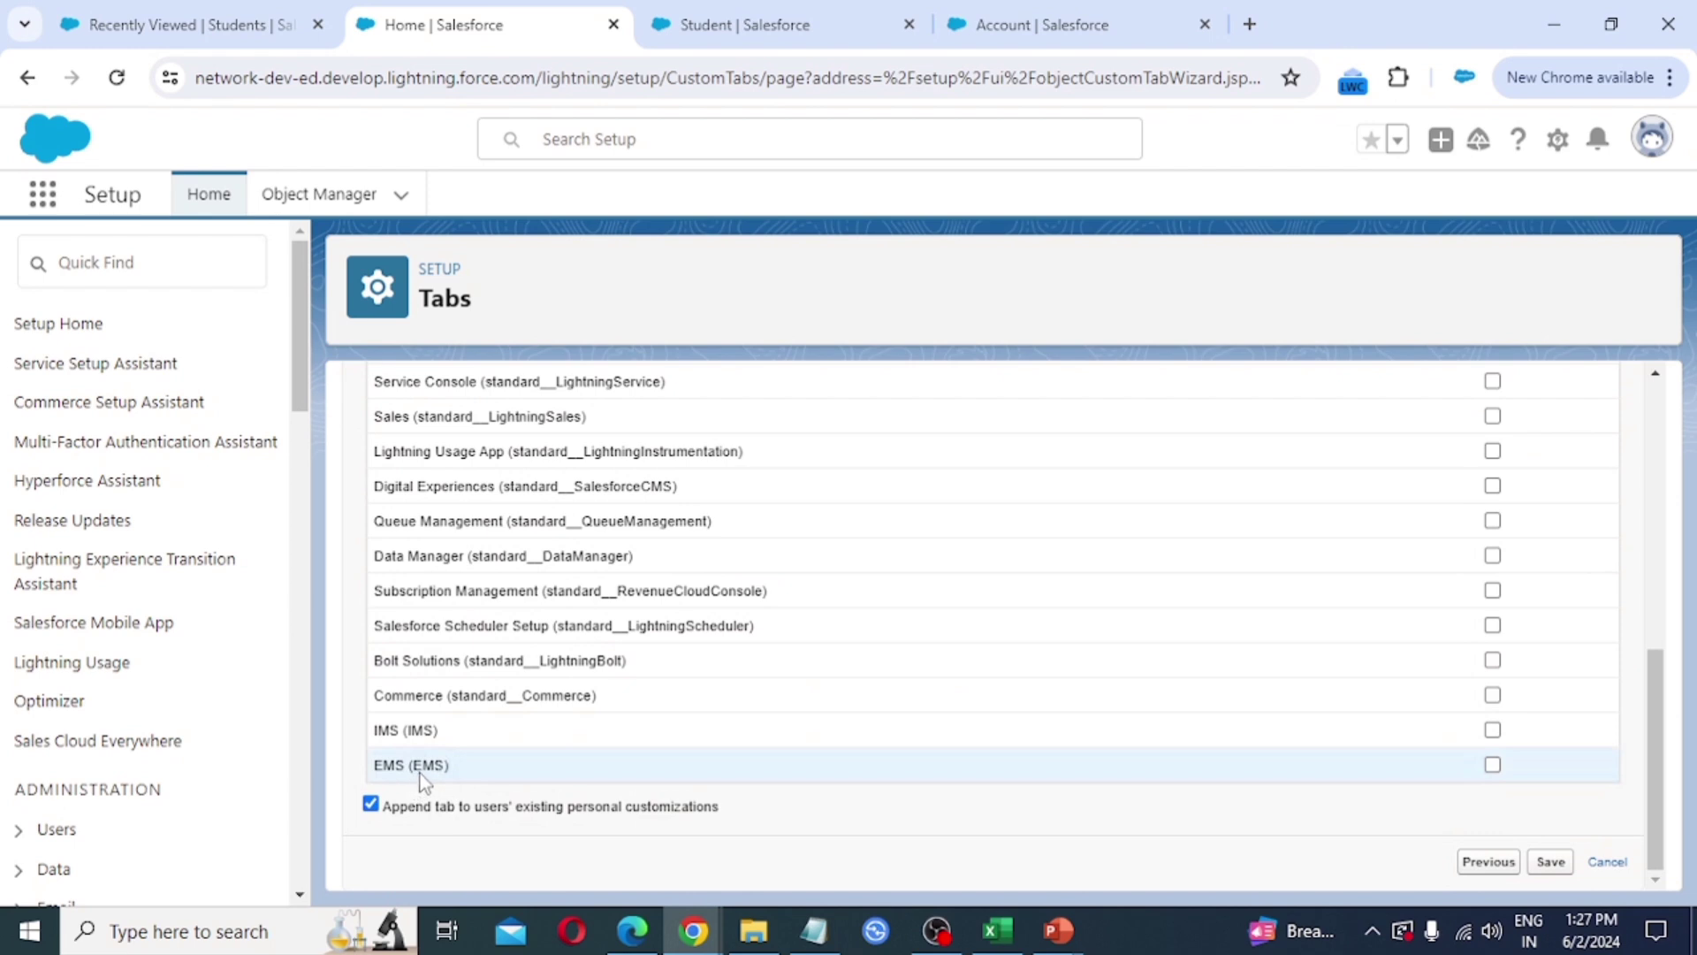
{"action": "left_click", "coordinate": [1492, 764]}
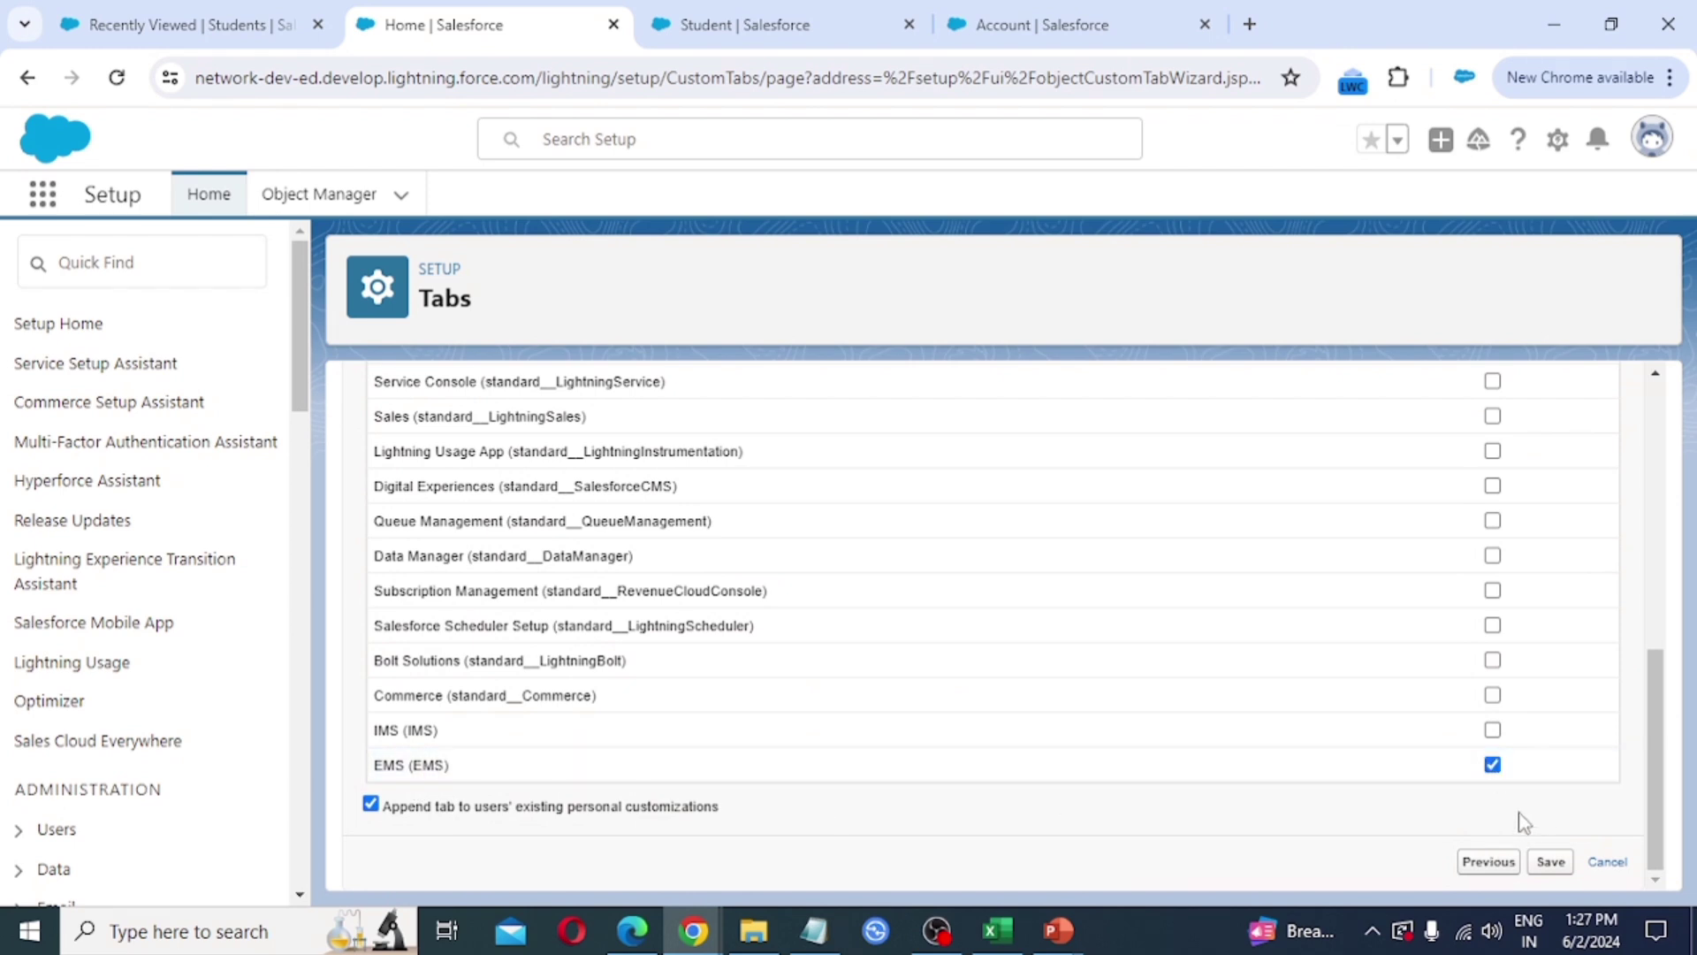
{"action": "left_click", "coordinate": [1553, 863]}
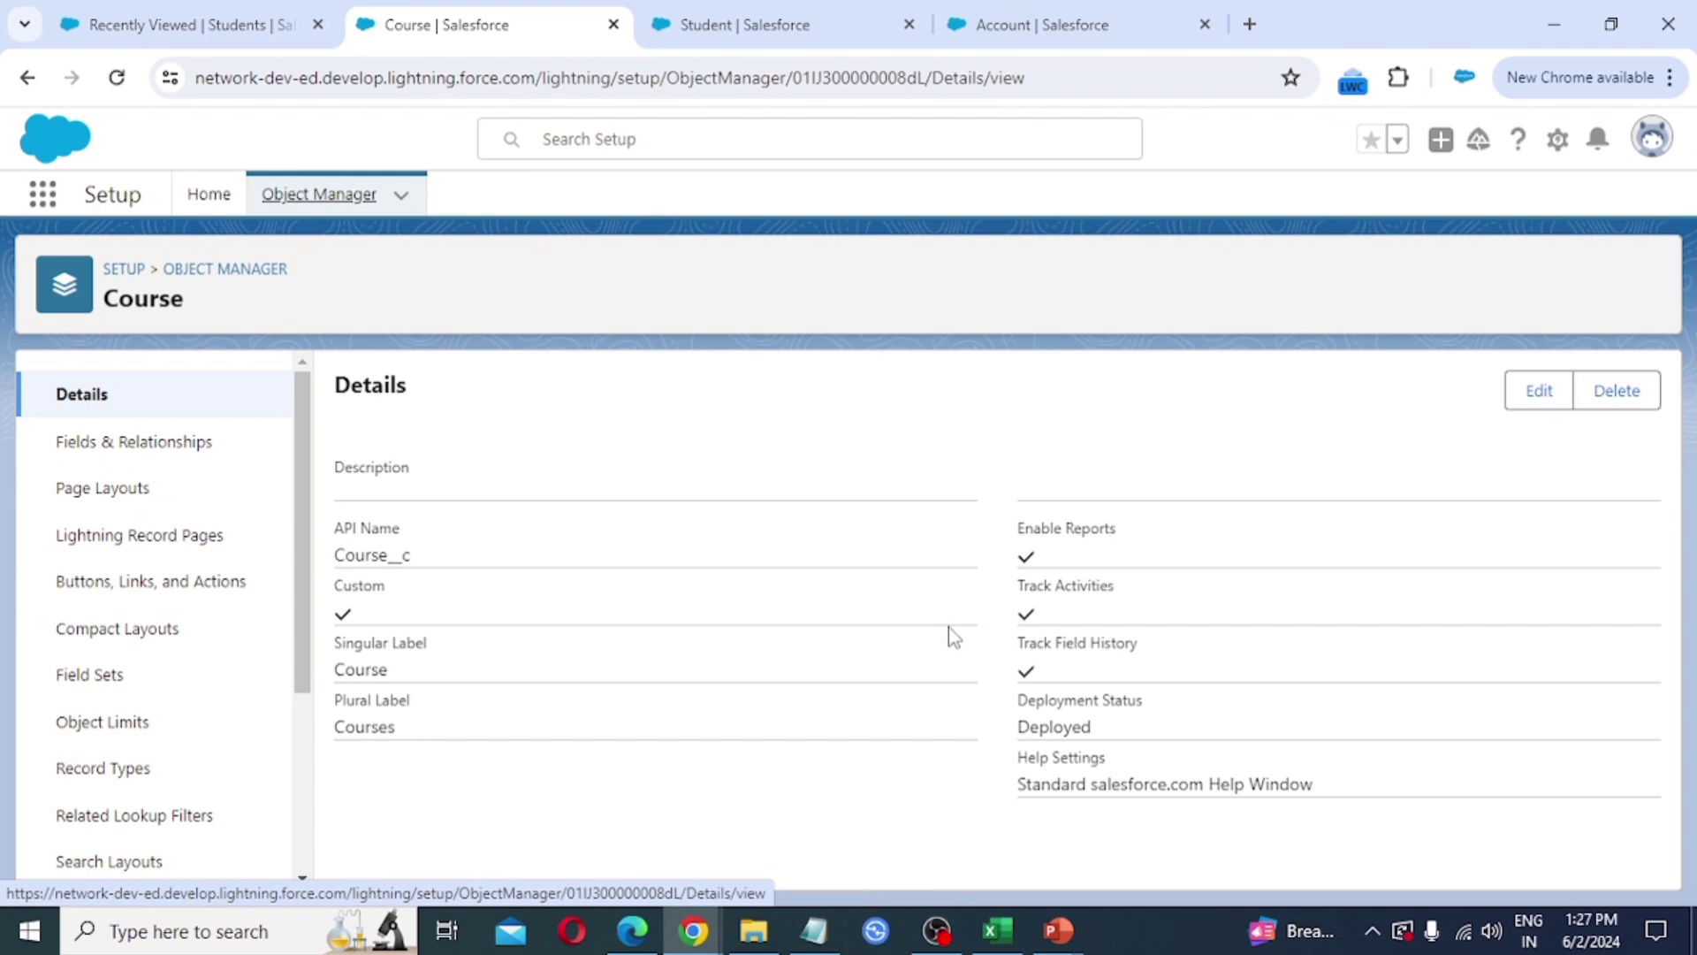
- Start a new custom field on the Course object with the Text Area data type
{"action": "left_click", "coordinate": [137, 442]}
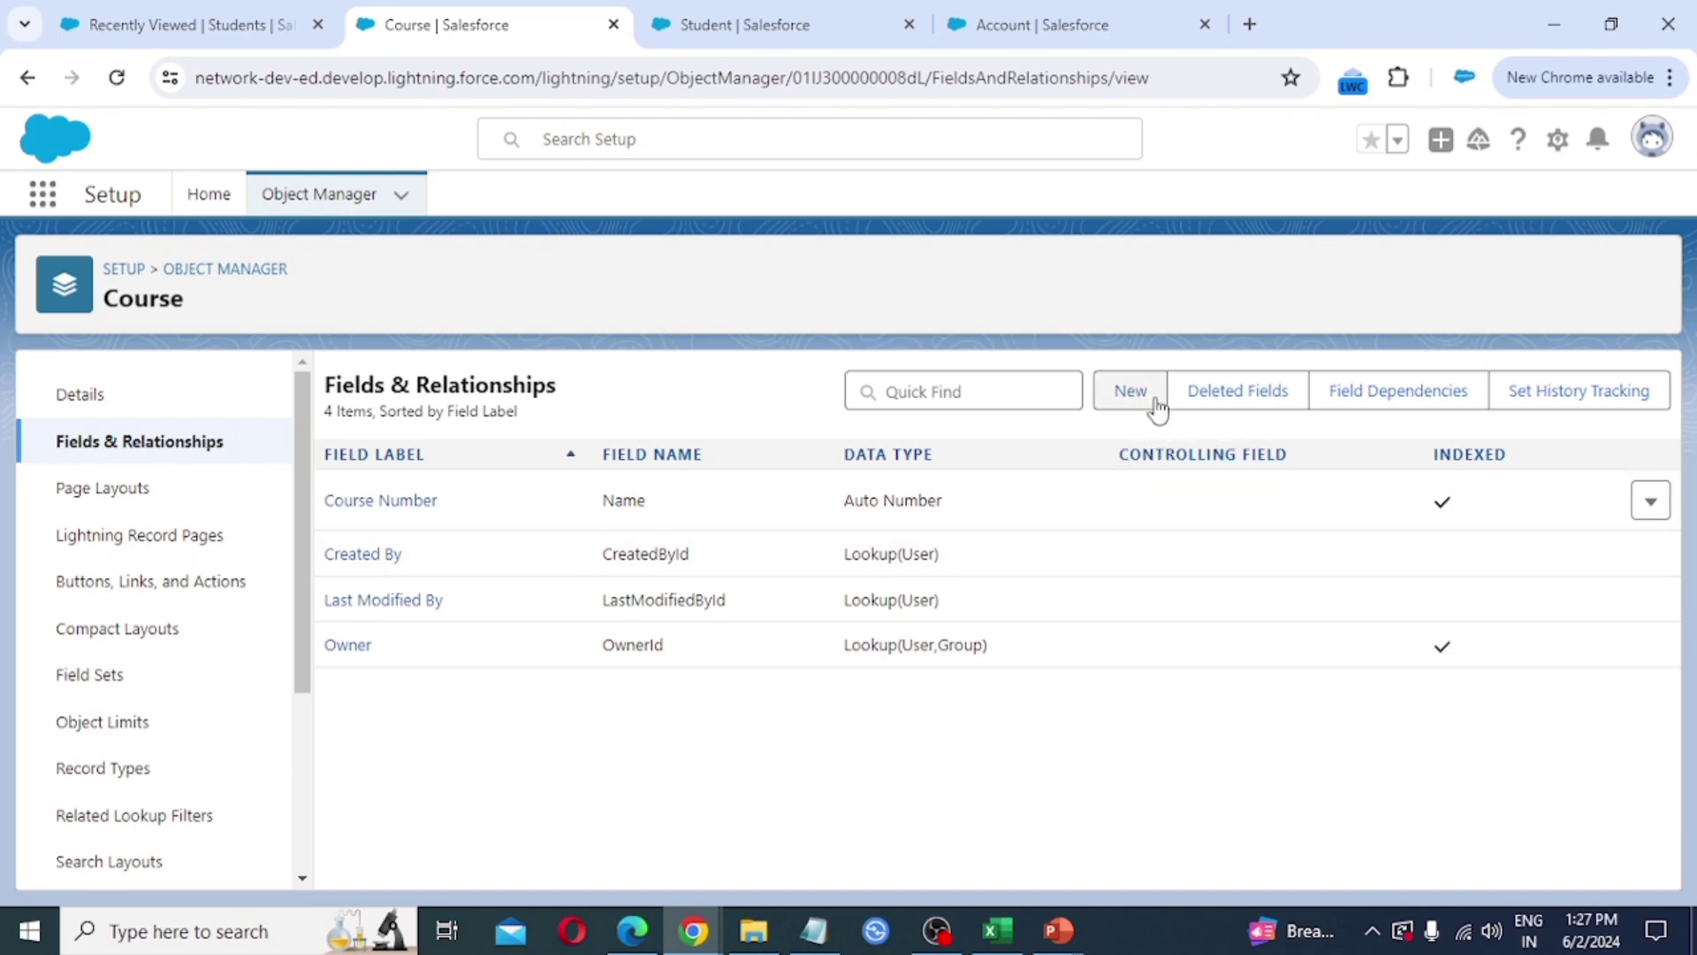
{"action": "left_click", "coordinate": [1132, 390]}
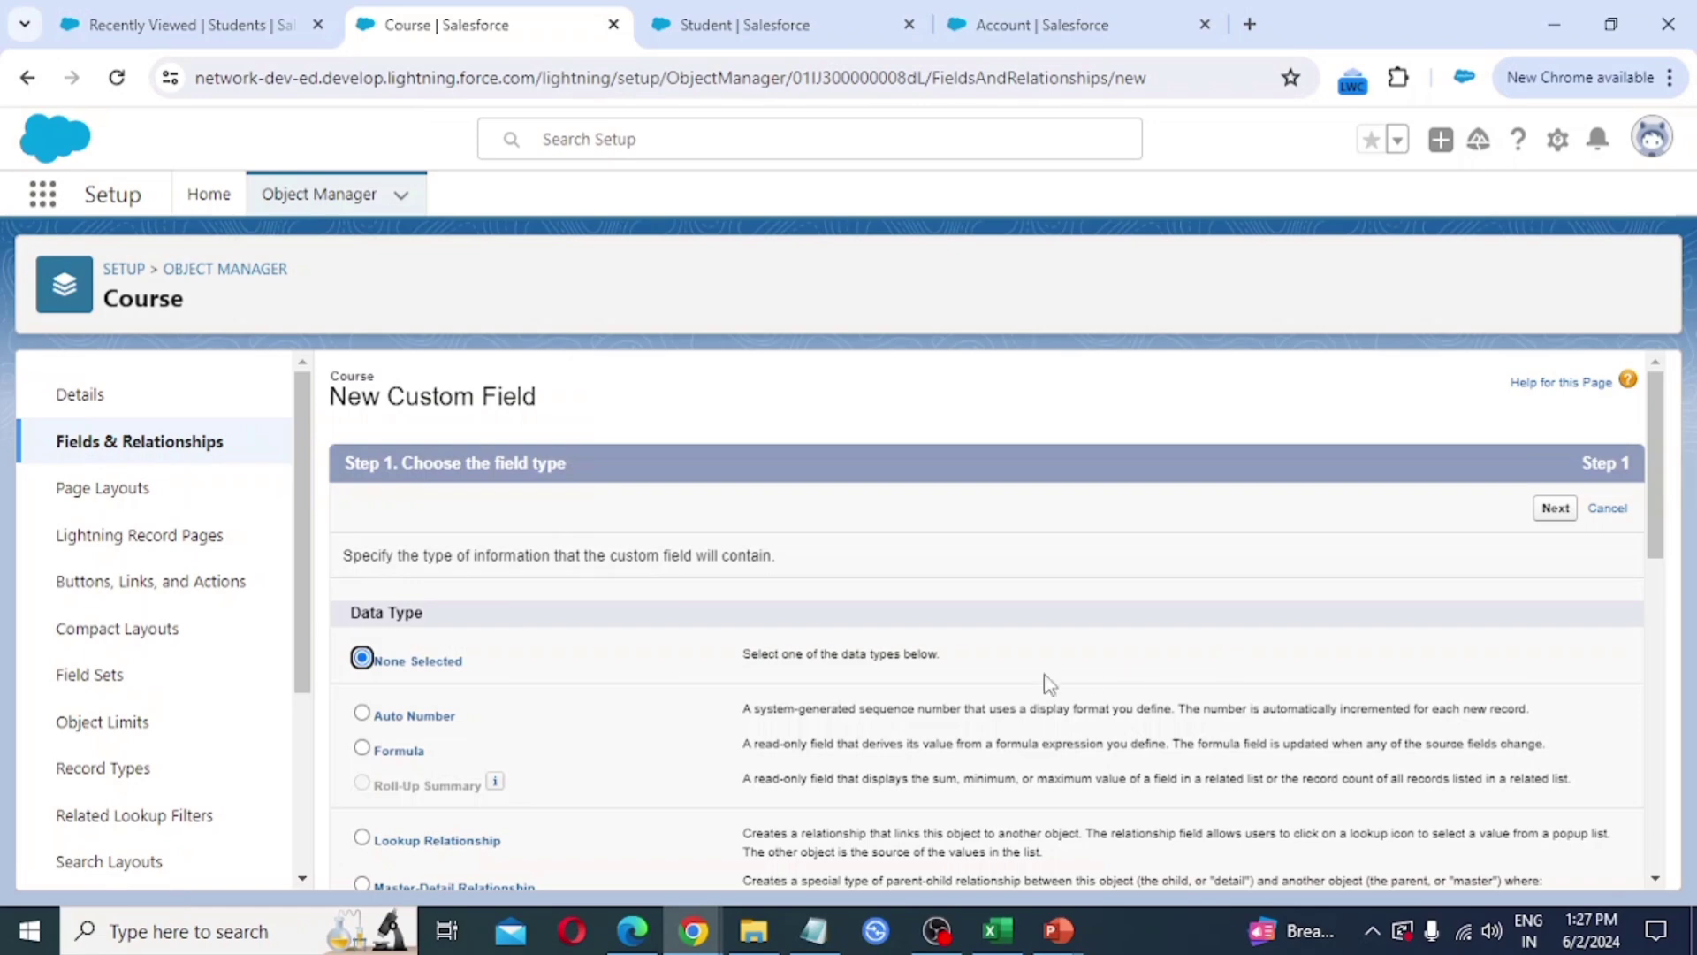
{"action": "scroll", "coordinate": [1049, 681], "scroll_direction": "down", "scroll_amount": 10}
{"action": "scroll", "coordinate": [1036, 678], "scroll_direction": "down", "scroll_amount": 3}
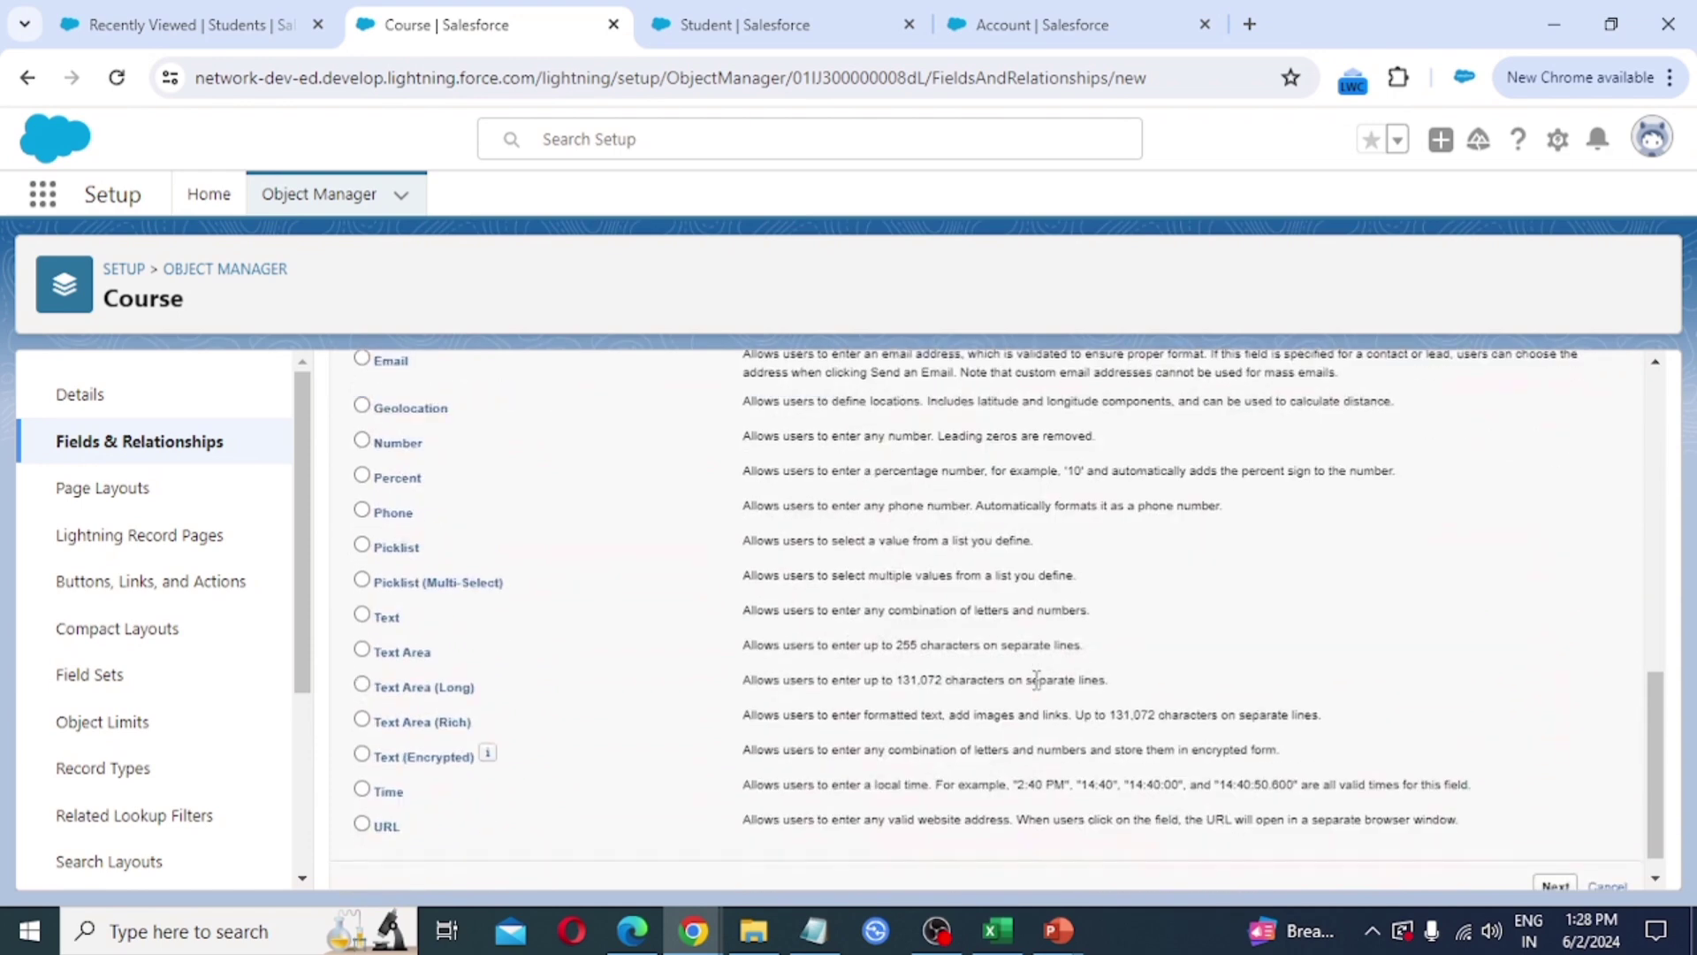
{"action": "left_click", "coordinate": [402, 627]}
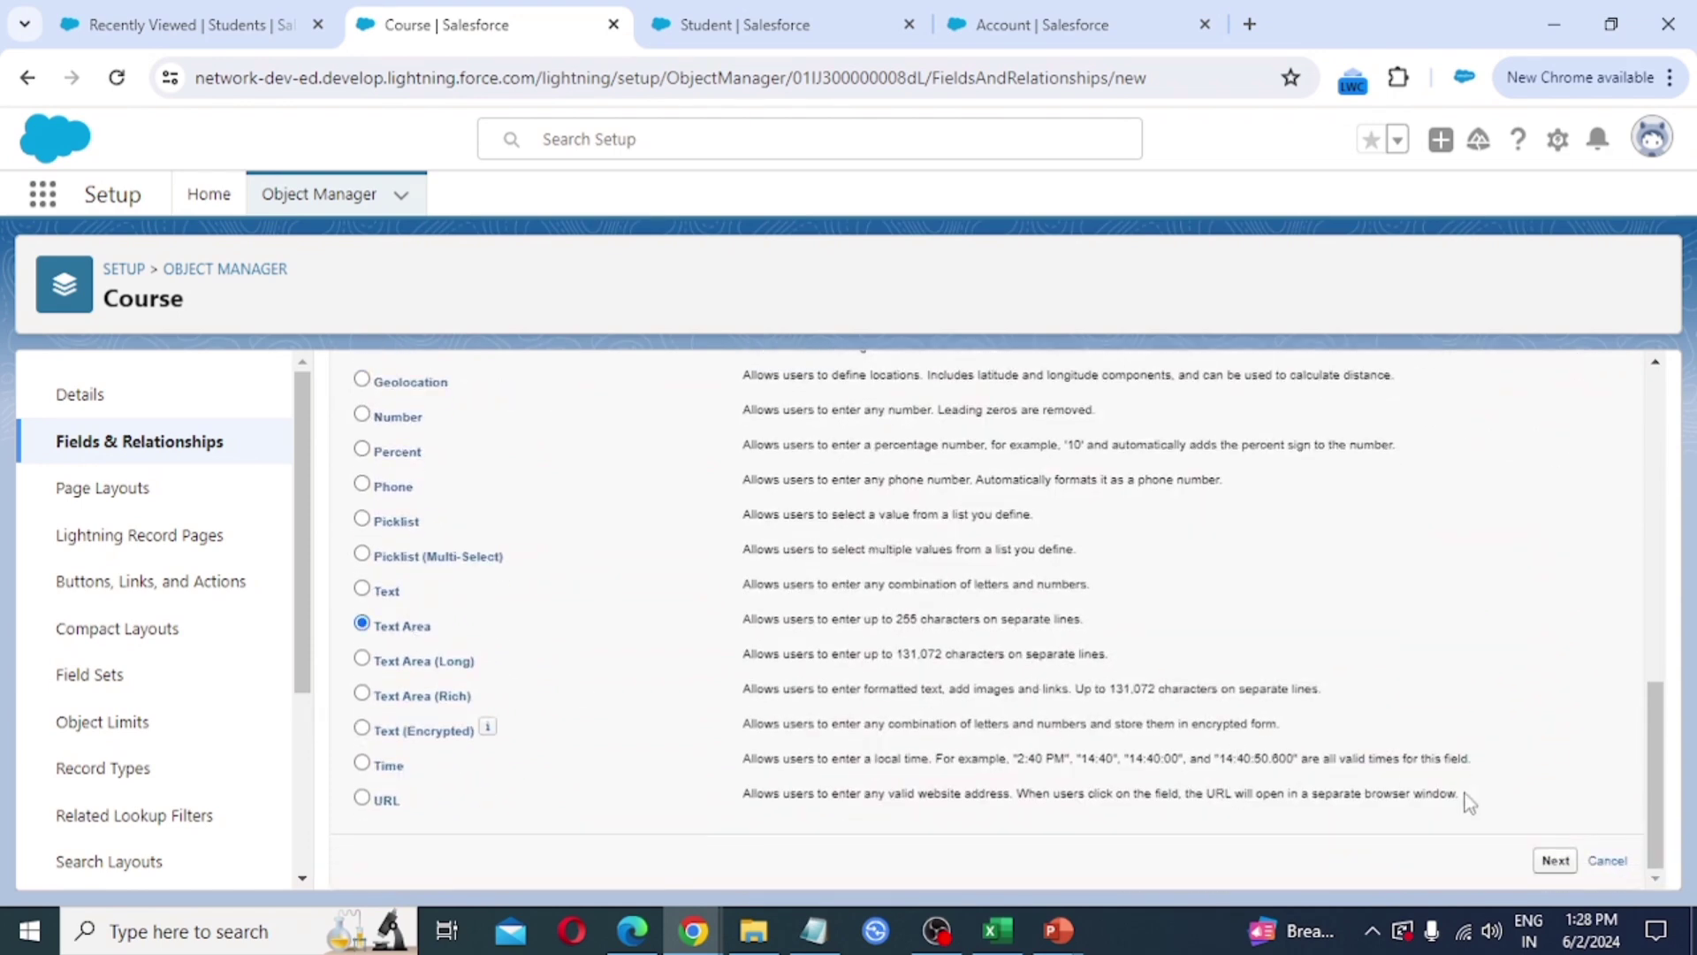
{"action": "left_click", "coordinate": [1553, 860]}
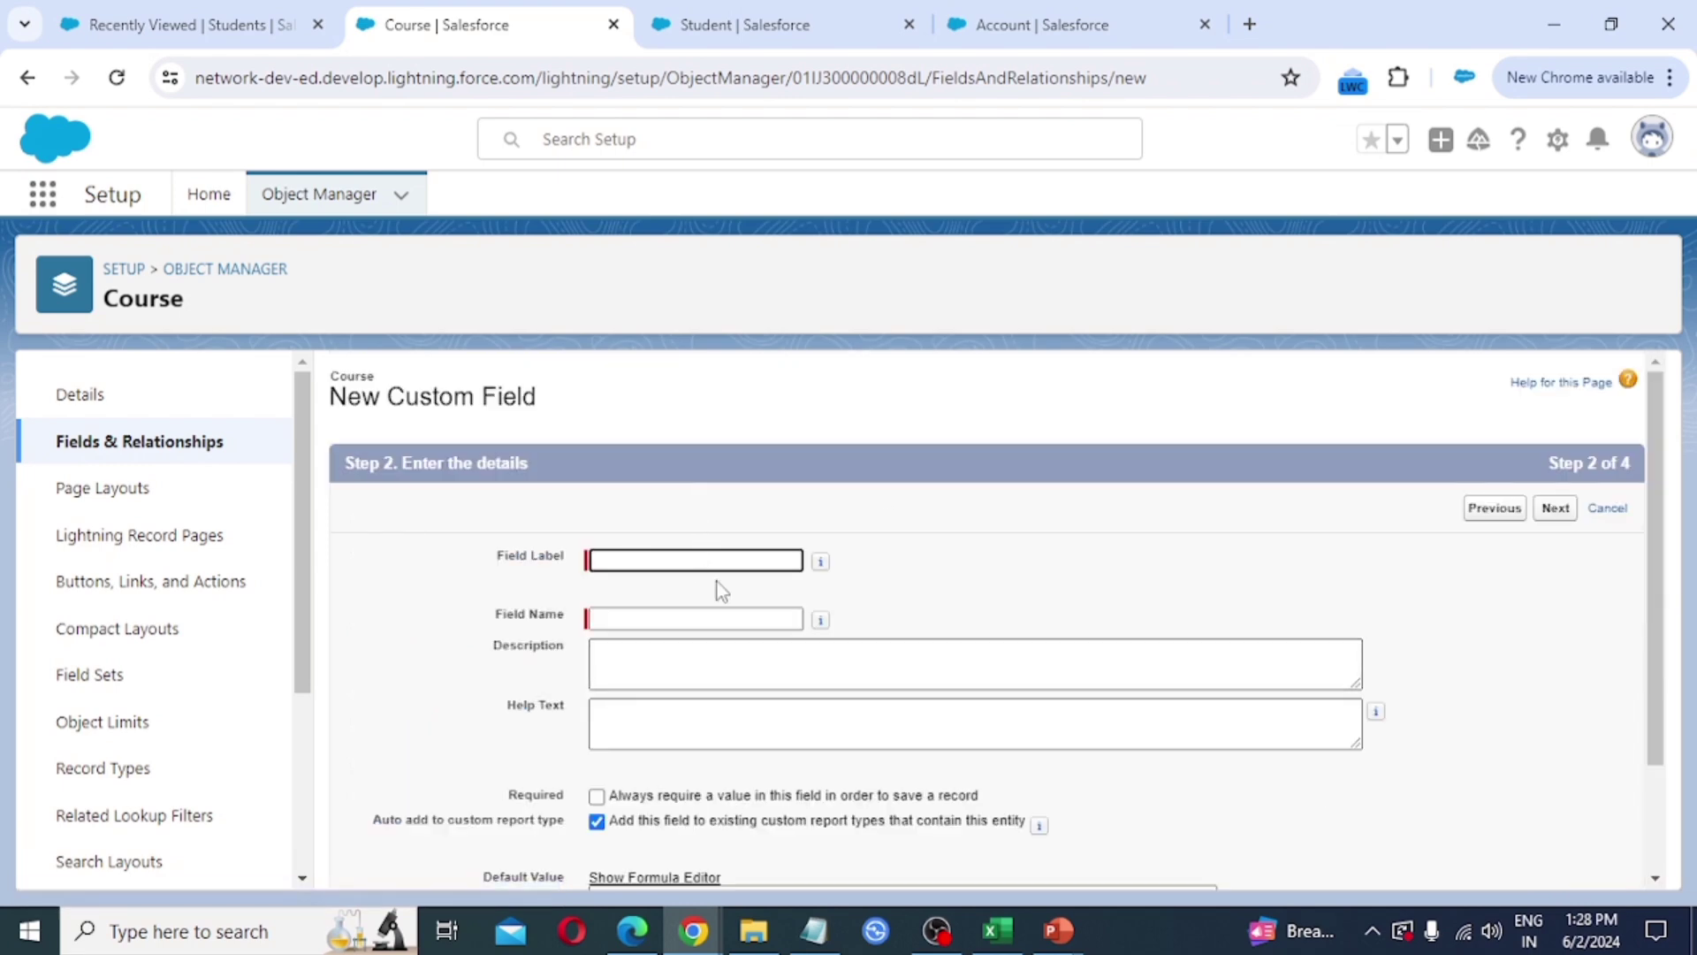
- Label the field Subject, accept the default field-level security and Course Layout, and save it to start another field
{"action": "type", "text": "Subject"}
{"action": "key", "text": "Tab"}
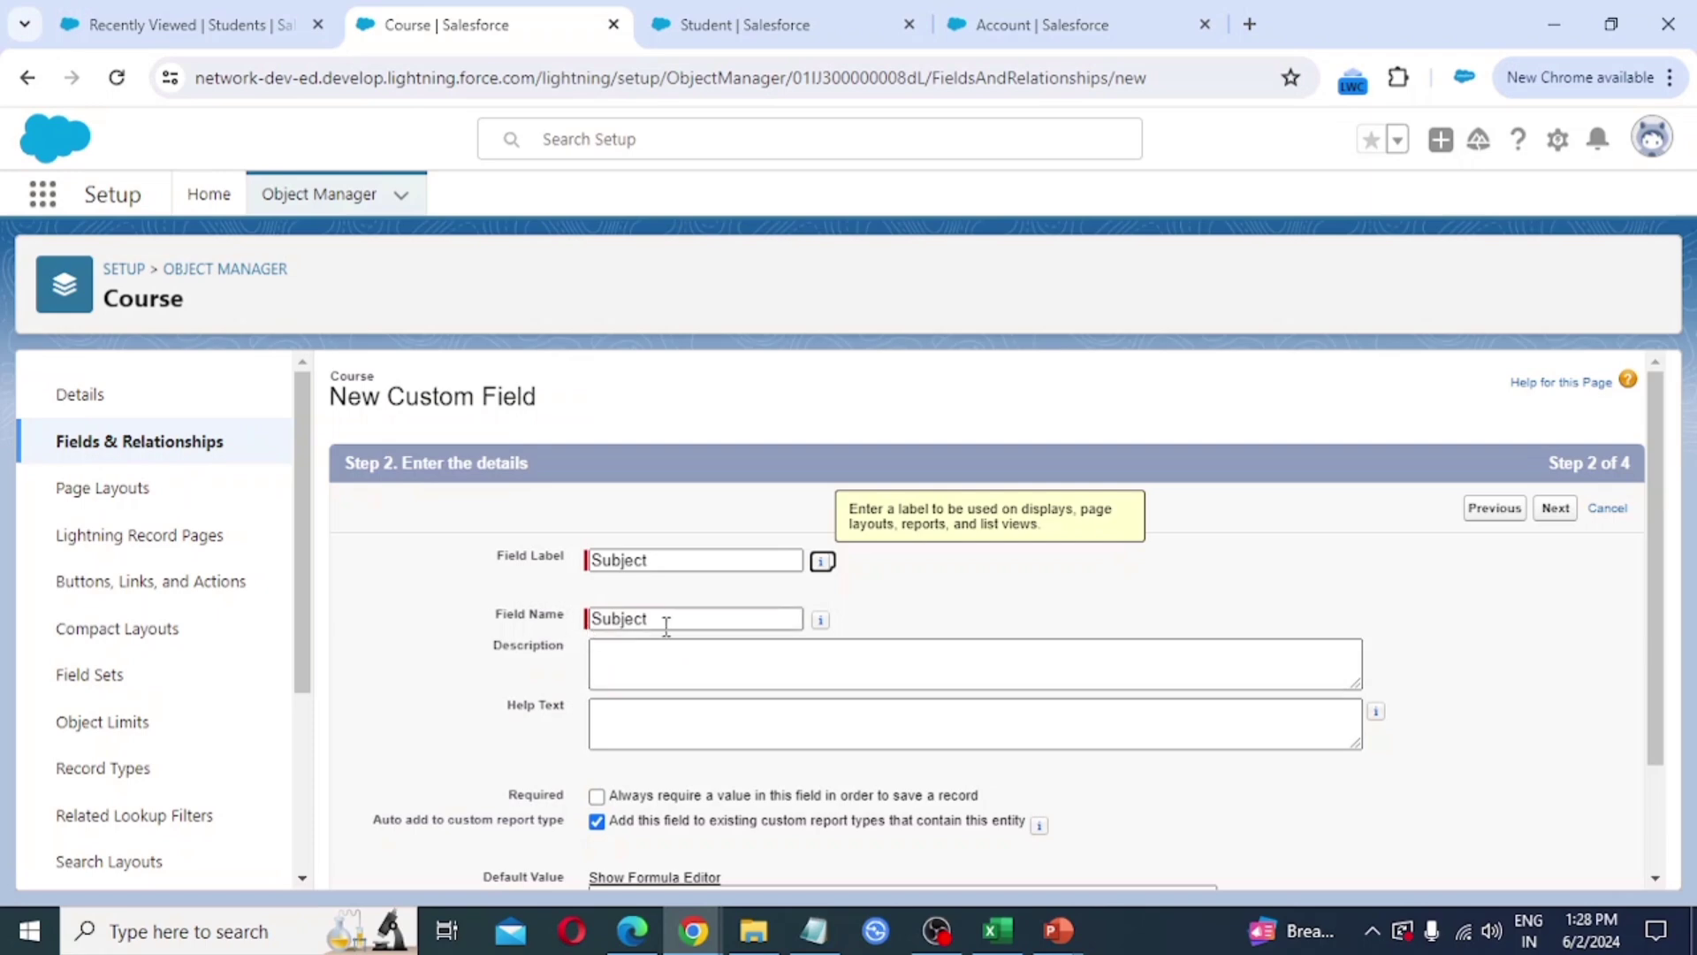
{"action": "scroll", "coordinate": [731, 625], "scroll_direction": "down", "scroll_amount": 2}
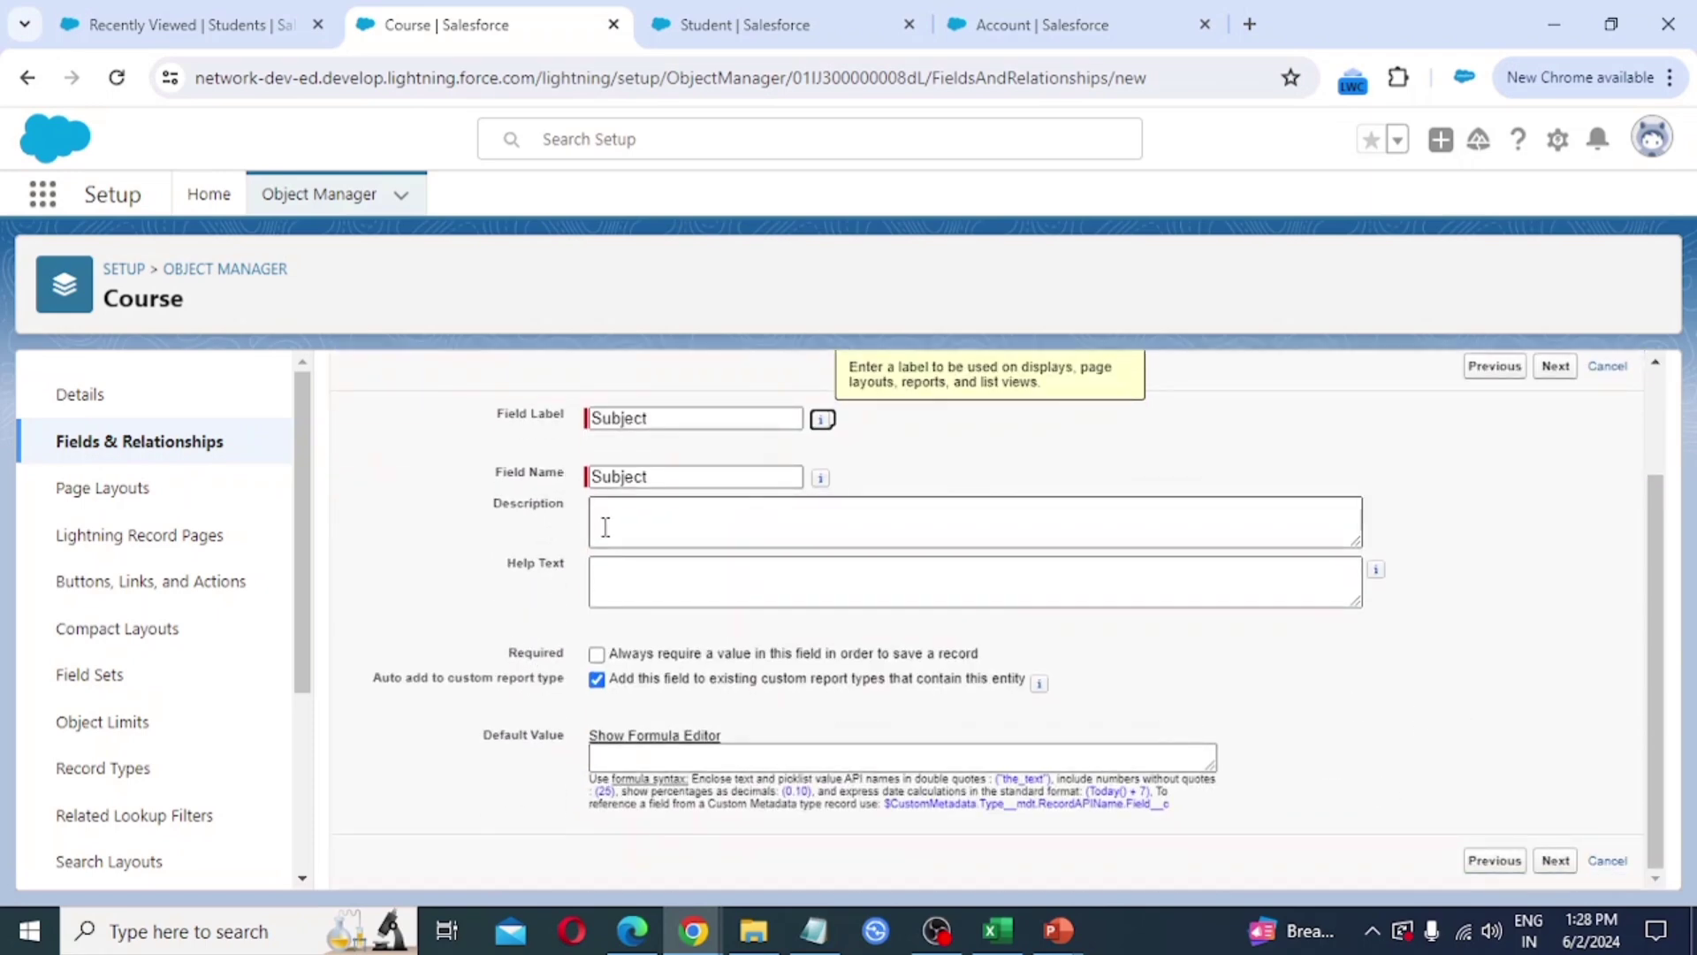
{"action": "left_click", "coordinate": [1573, 864]}
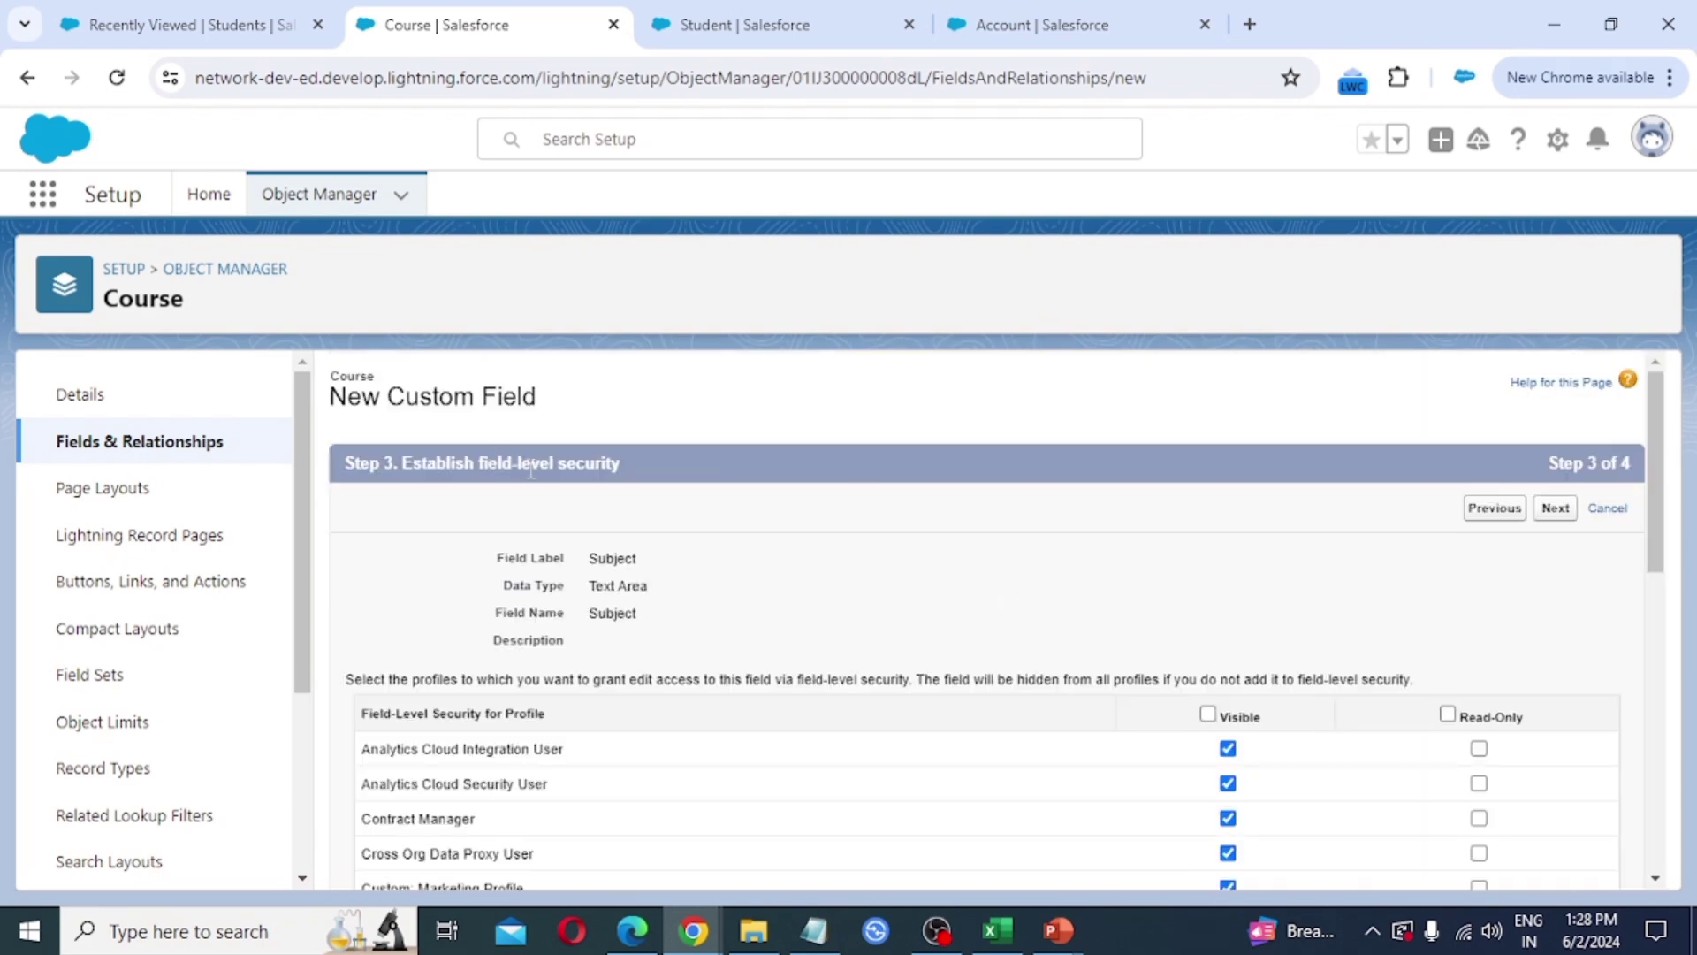
{"action": "scroll", "coordinate": [1228, 598], "scroll_direction": "down", "scroll_amount": 10}
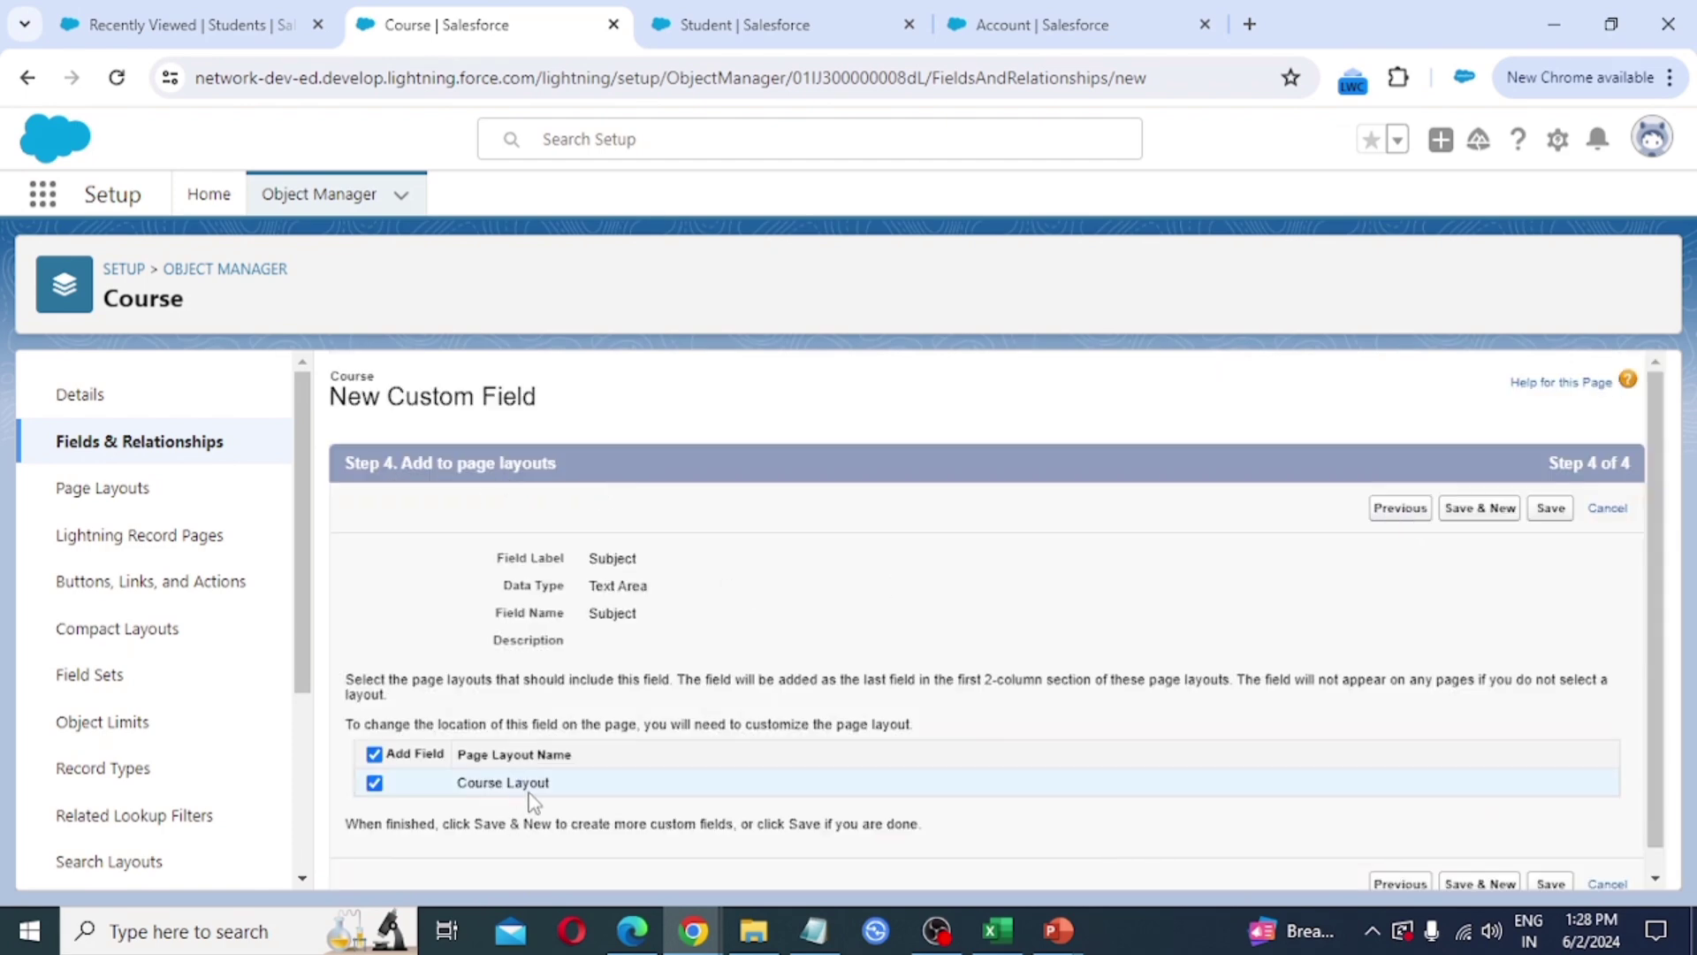
{"action": "key", "text": "Tab"}
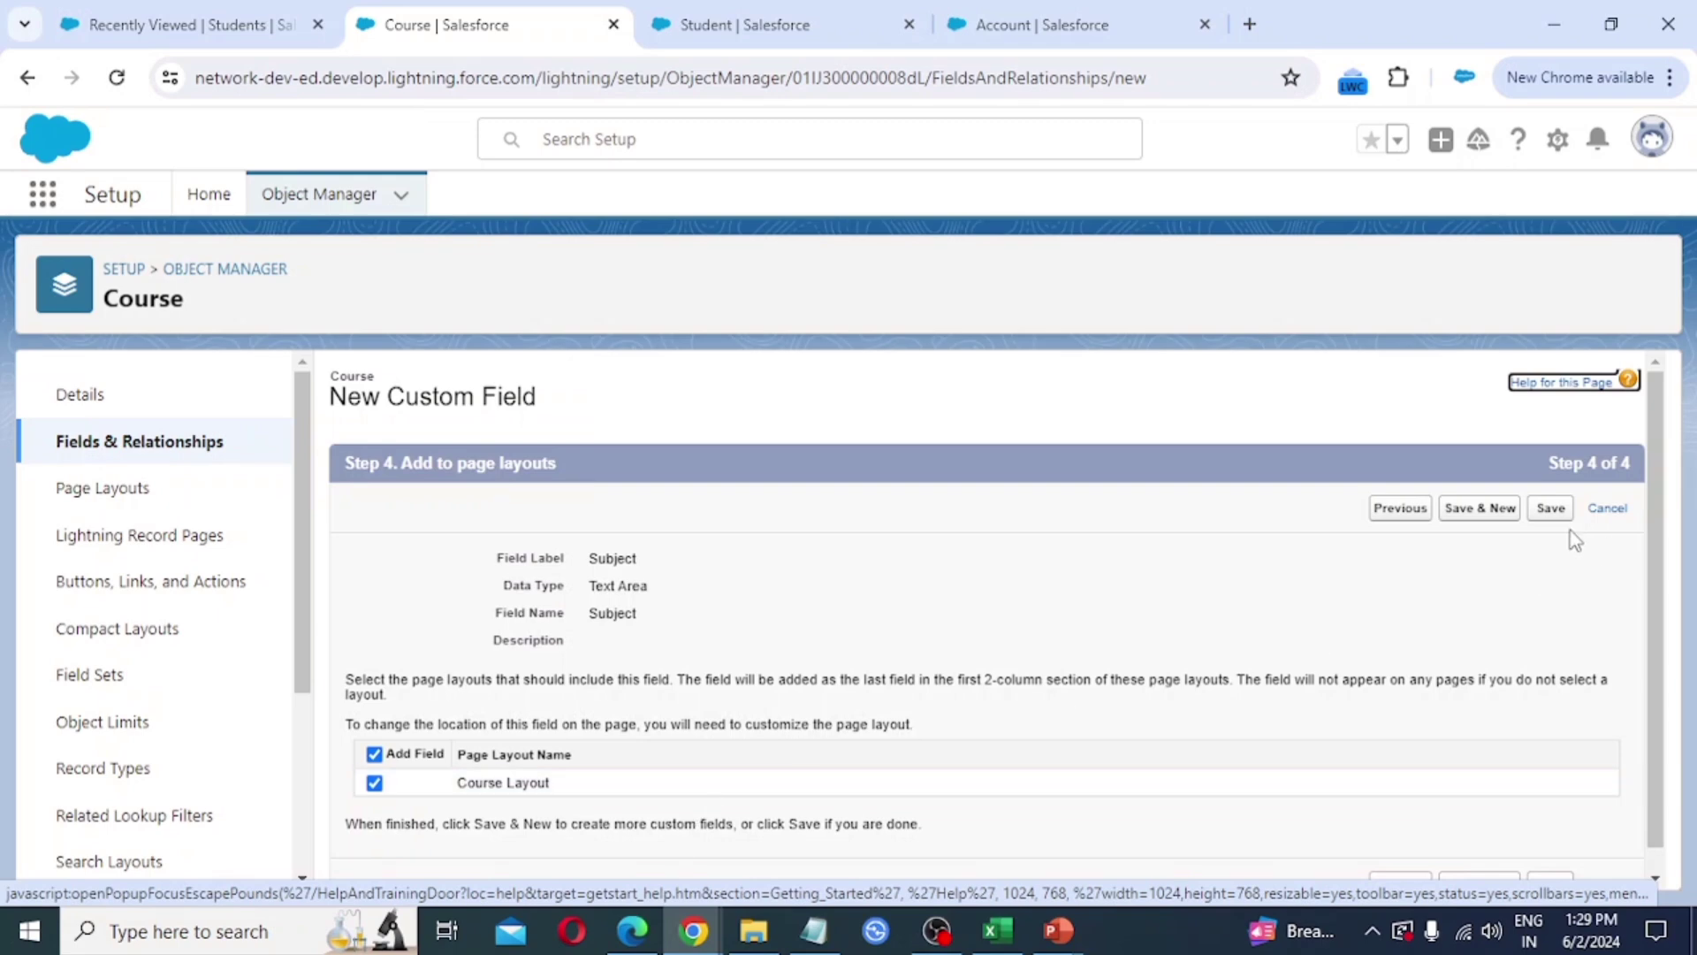
{"action": "left_click", "coordinate": [1478, 516]}
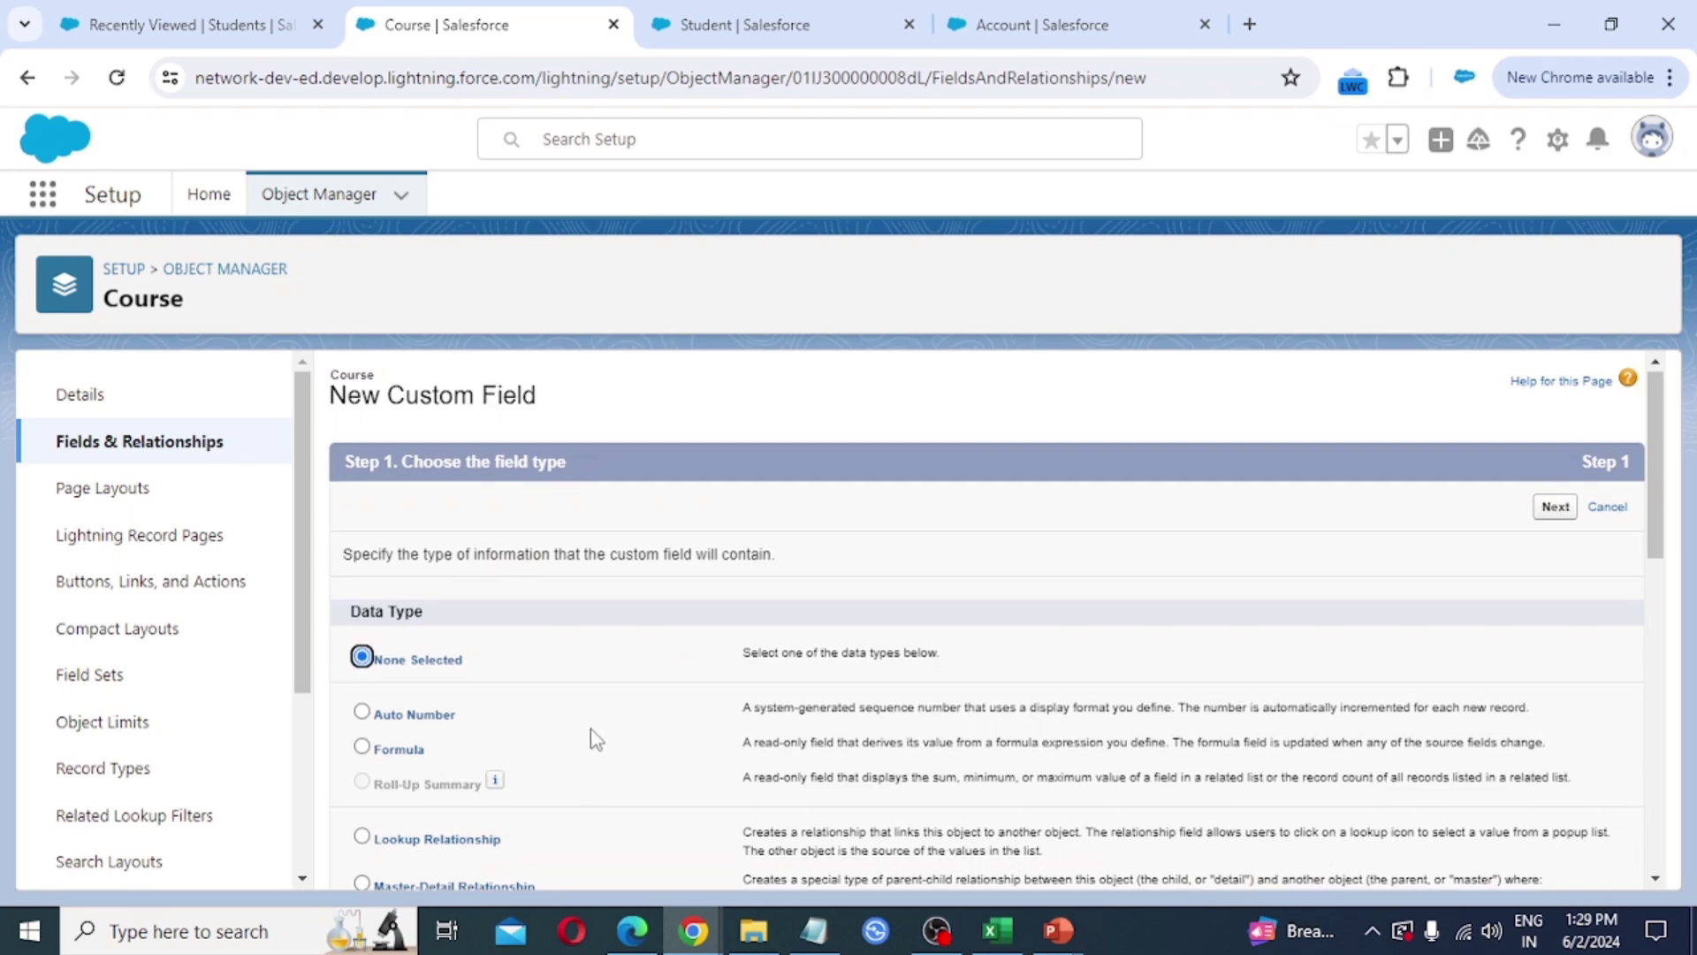
- Define a Currency field labelled Fee with a length of 10 and 2 decimal places
{"action": "scroll", "coordinate": [596, 741], "scroll_direction": "down", "scroll_amount": 5}
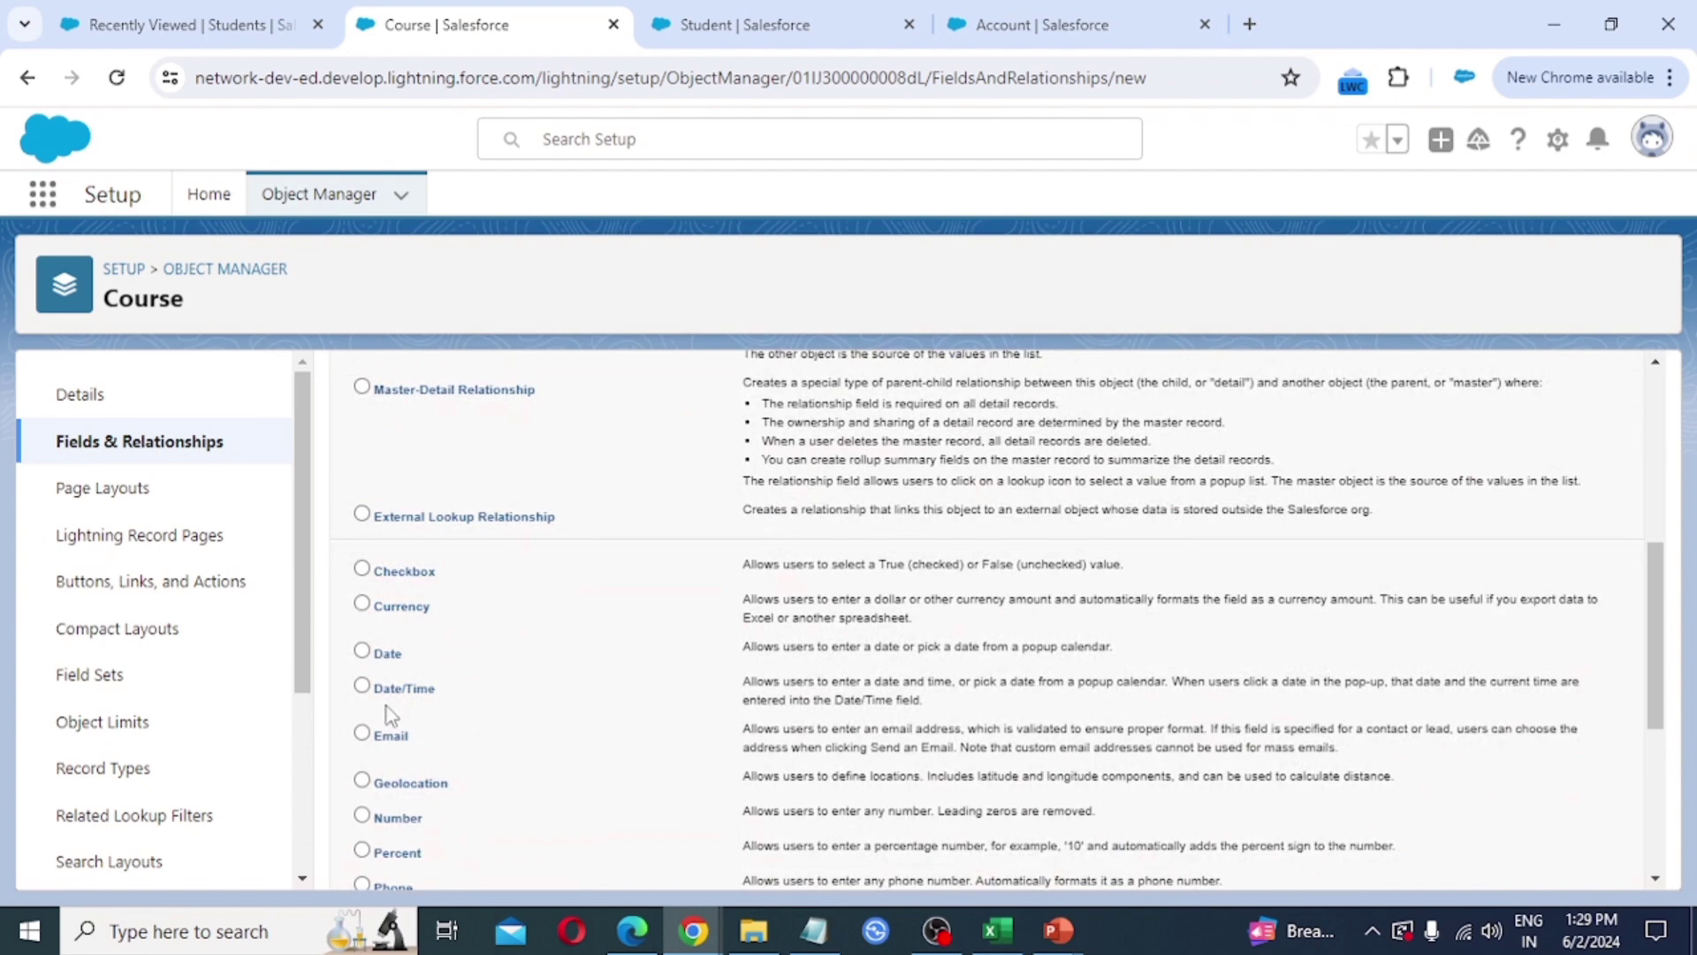
{"action": "left_click", "coordinate": [362, 603]}
{"action": "scroll", "coordinate": [1335, 729], "scroll_direction": "down", "scroll_amount": 5}
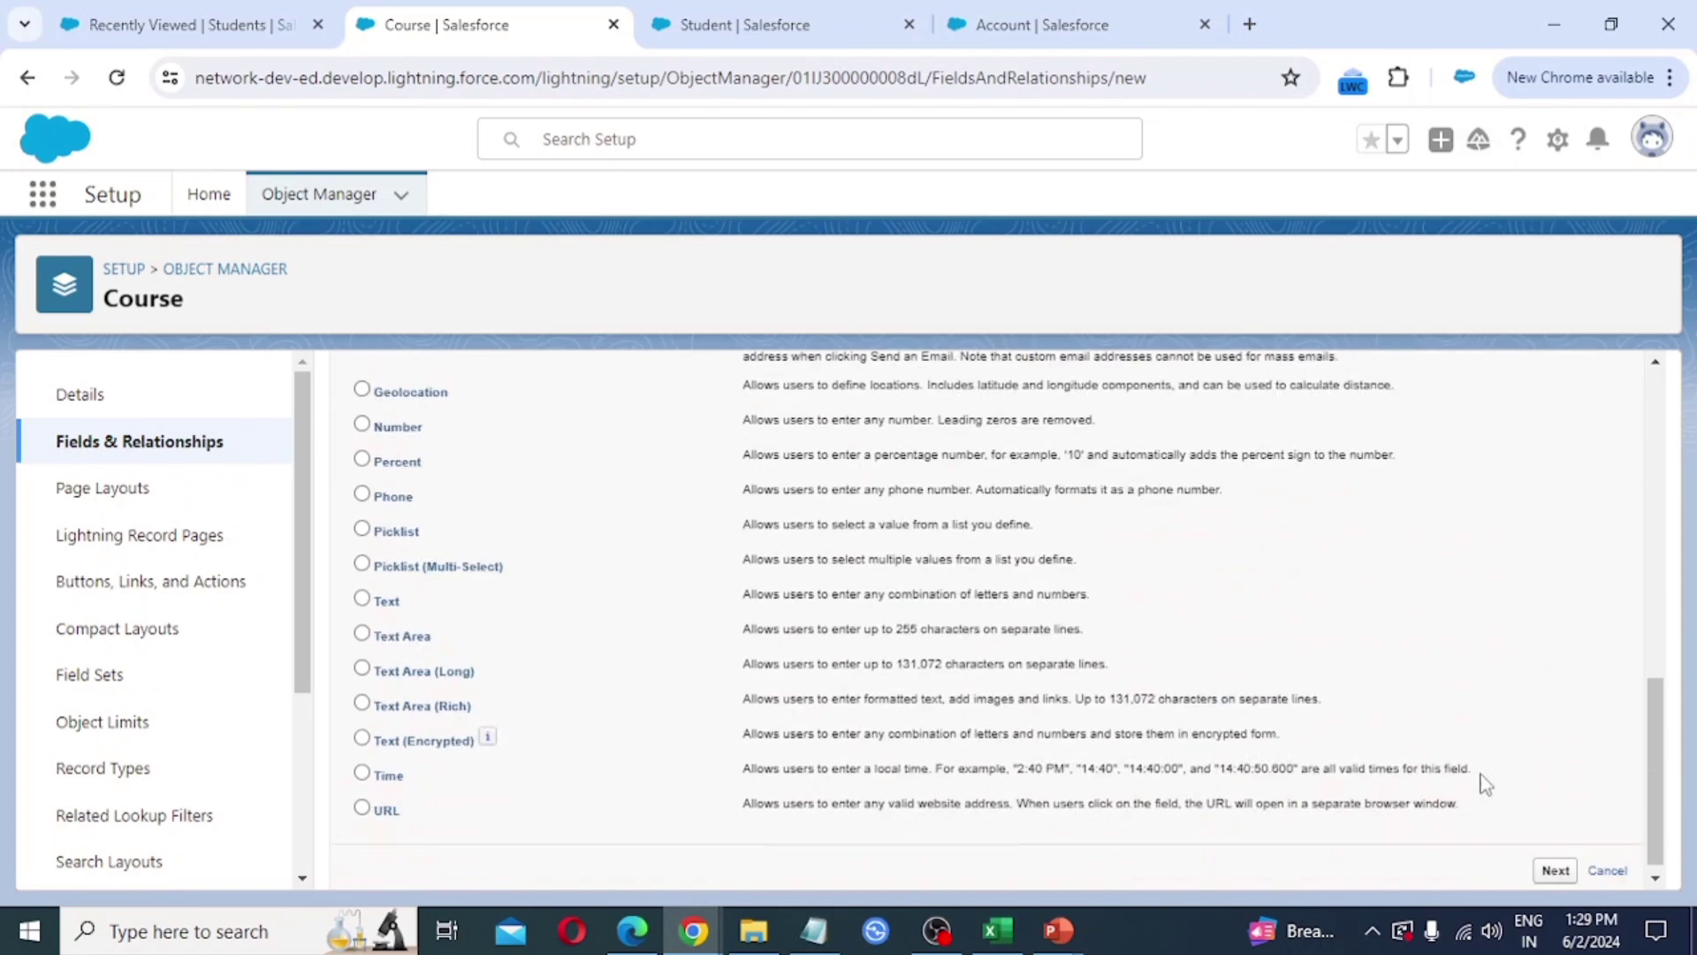
{"action": "left_click", "coordinate": [1556, 859]}
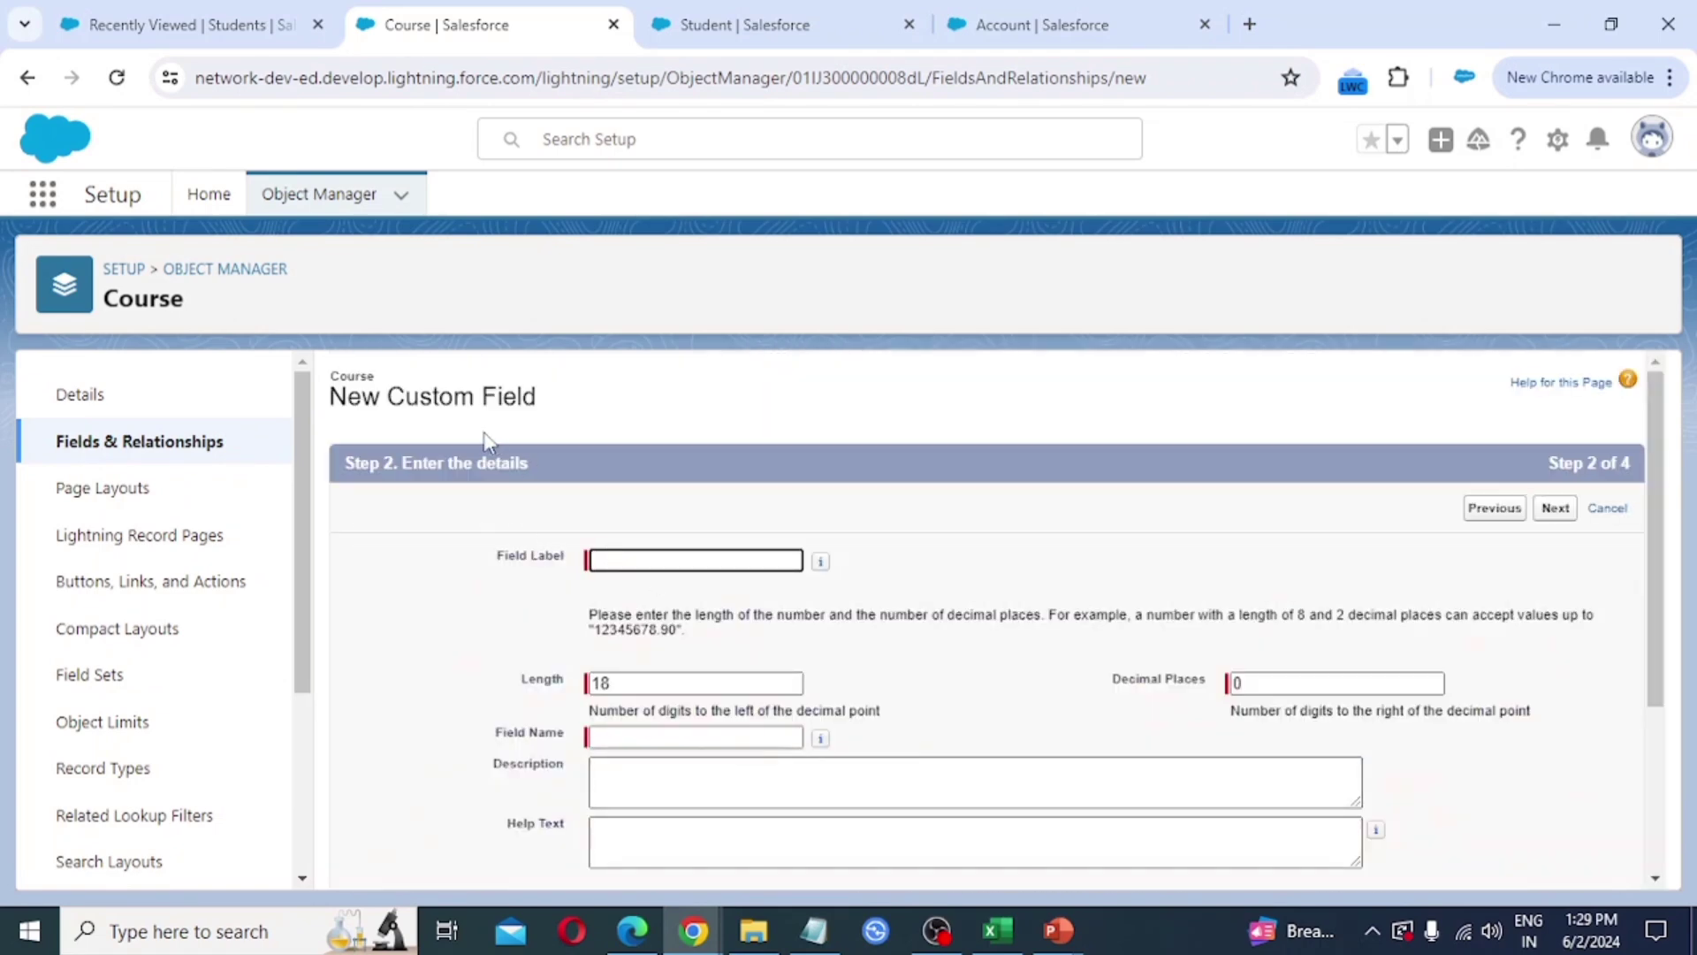
{"action": "type", "text": "Fee"}
{"action": "double_click", "coordinate": [636, 686]}
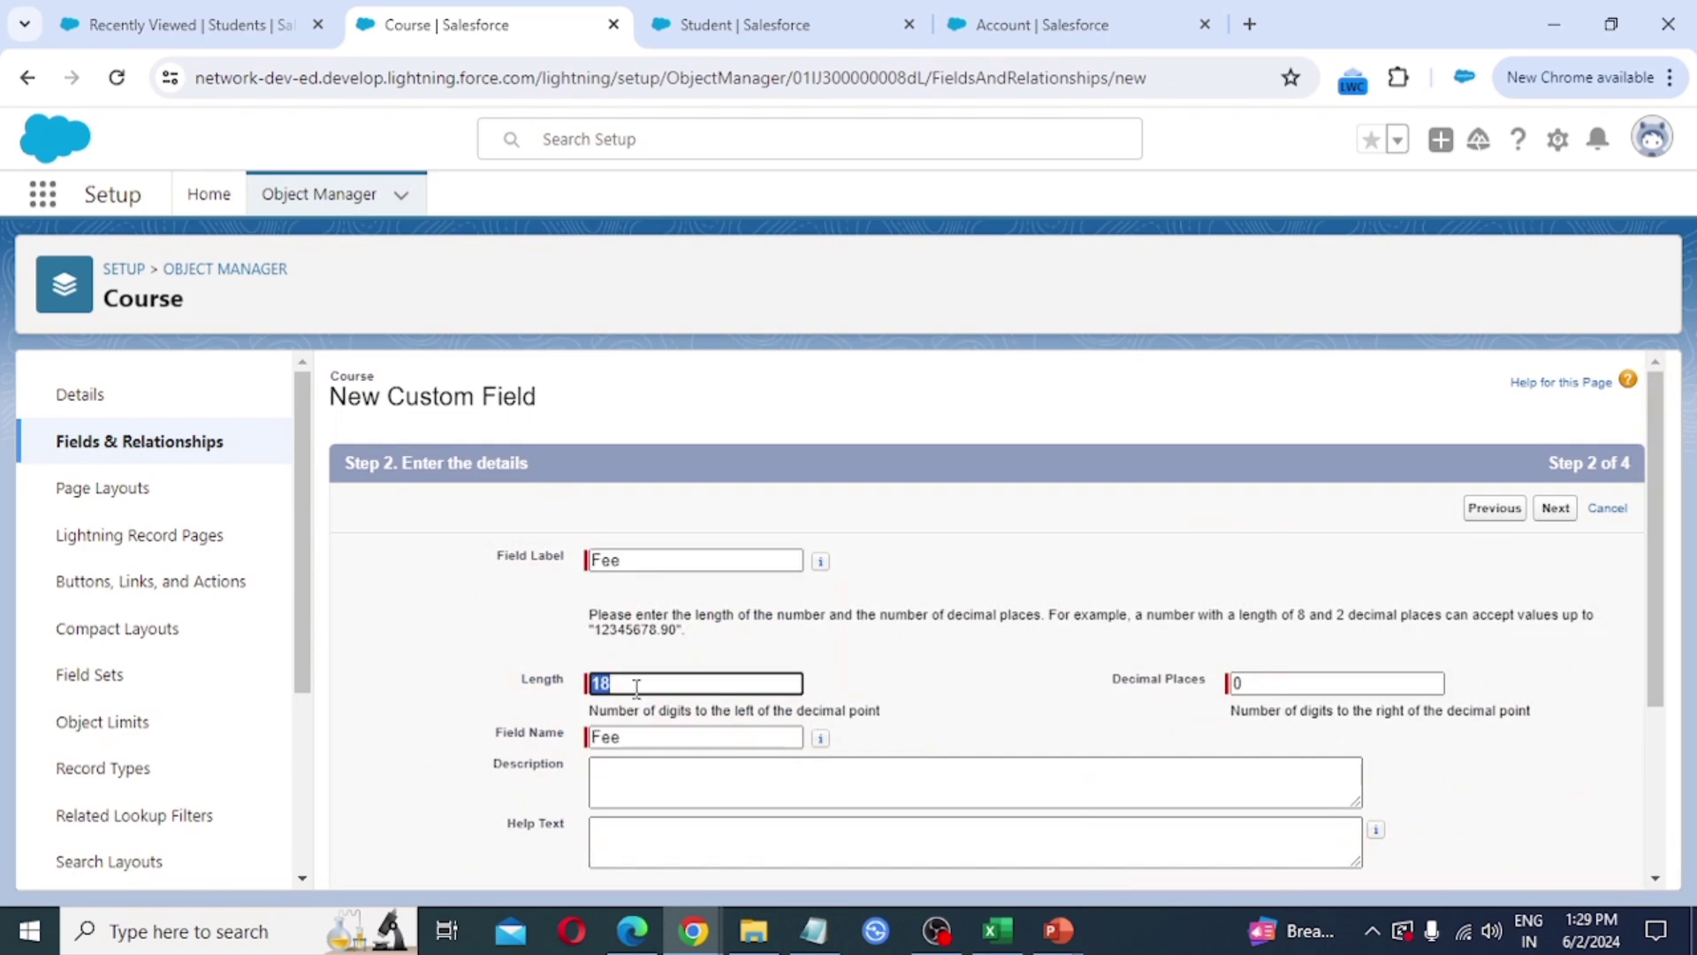
{"action": "type", "text": "10"}
{"action": "key", "text": "Tab"}
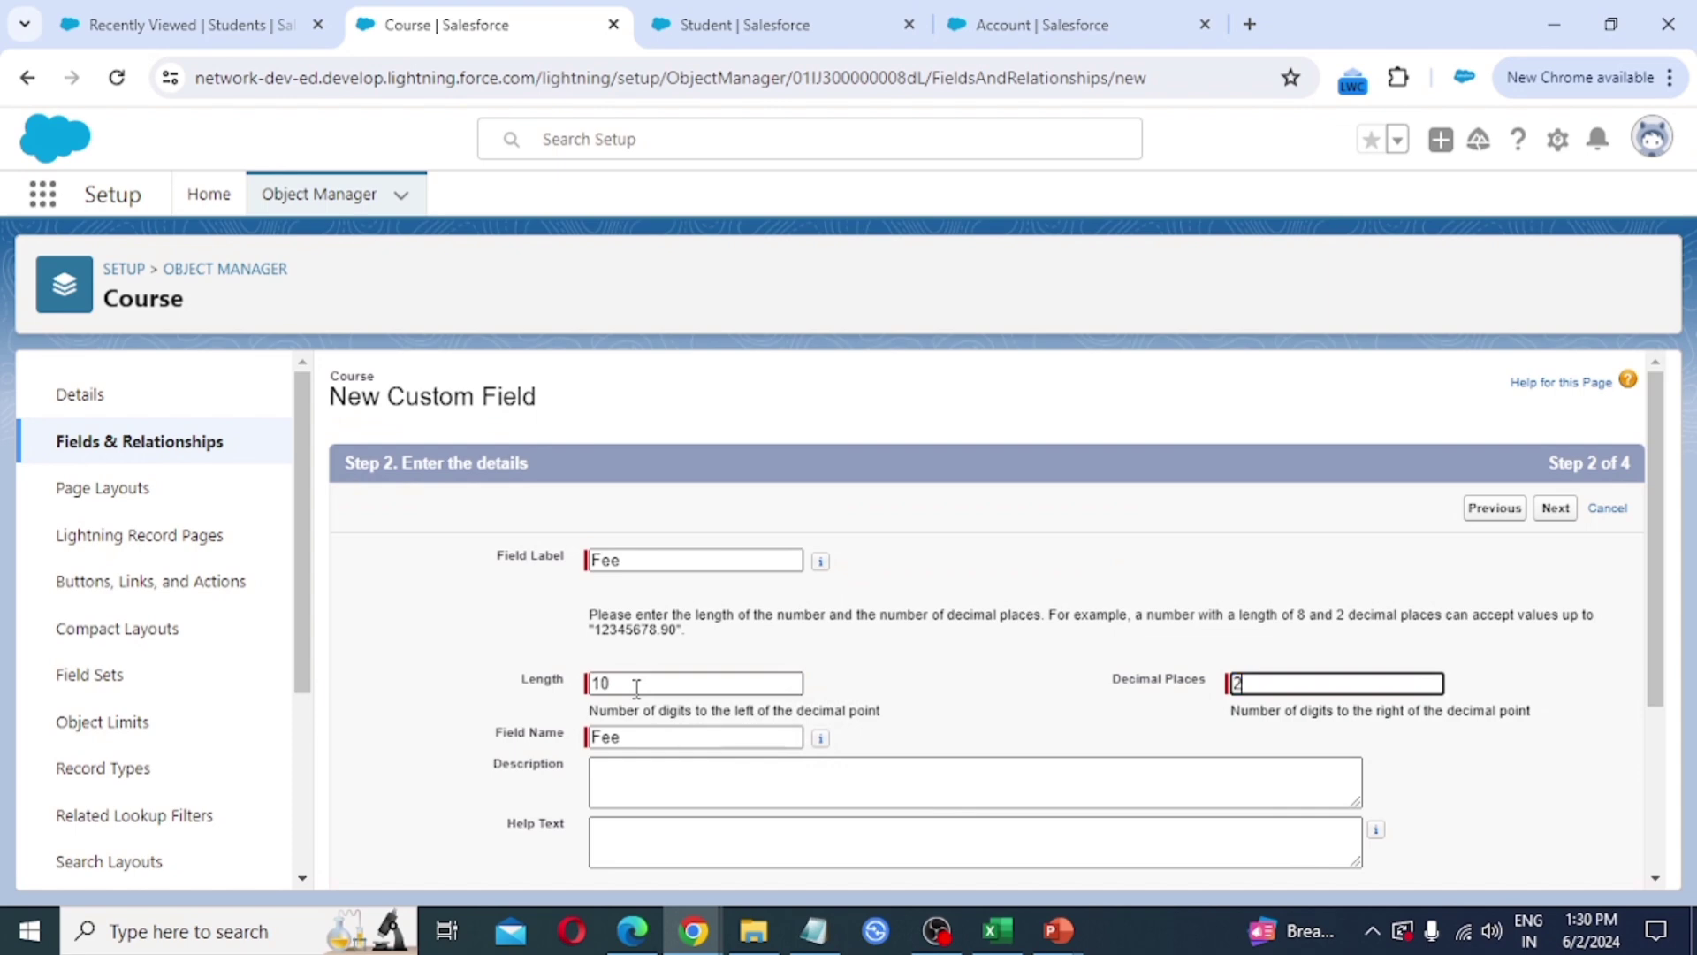
{"action": "type", "text": "2"}
{"action": "scroll", "coordinate": [645, 680], "scroll_direction": "down", "scroll_amount": 3}
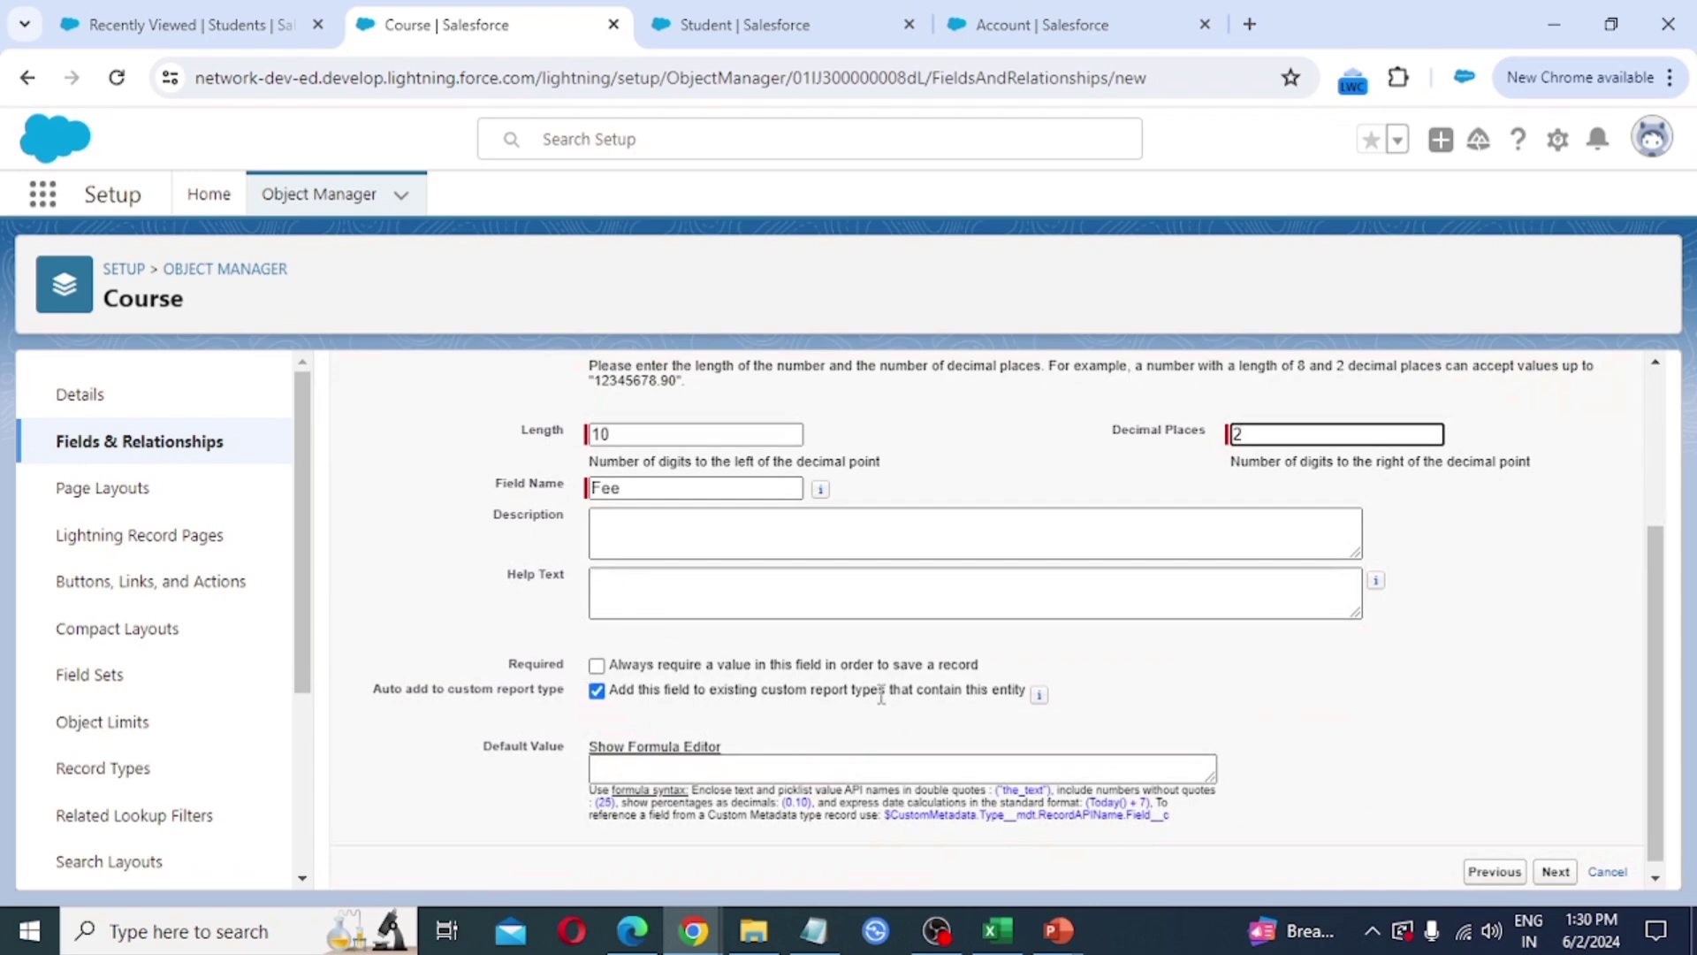
{"action": "scroll", "coordinate": [1379, 791], "scroll_direction": "down", "scroll_amount": 1}
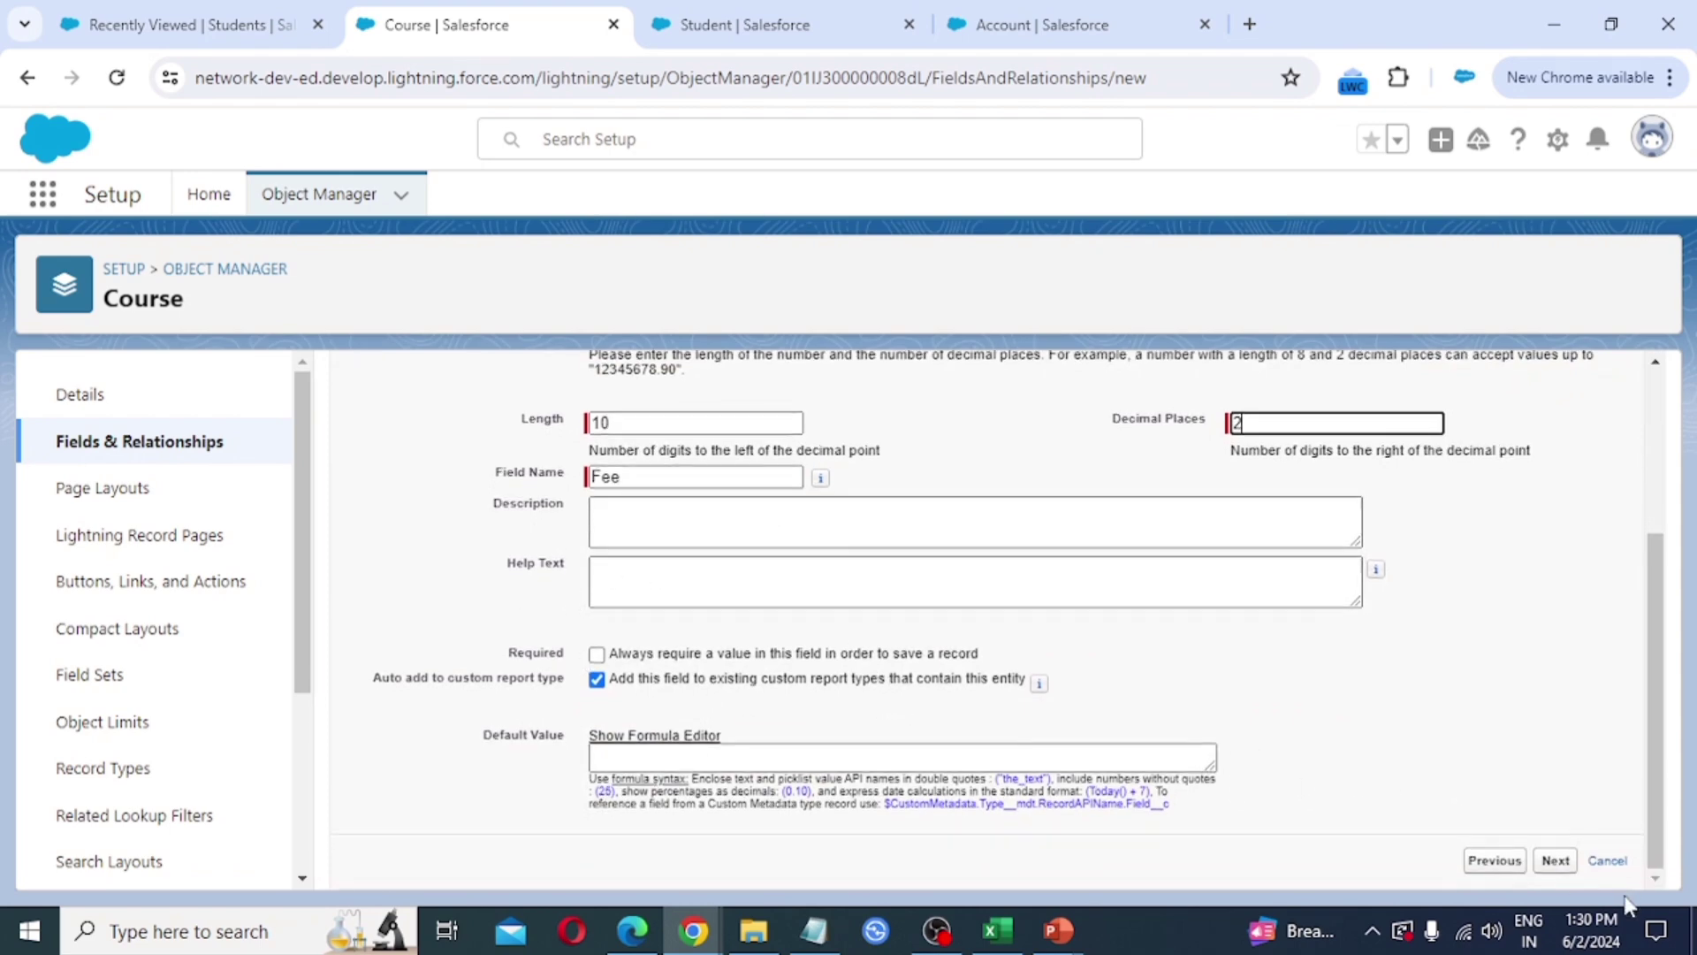
{"action": "left_click", "coordinate": [1563, 865]}
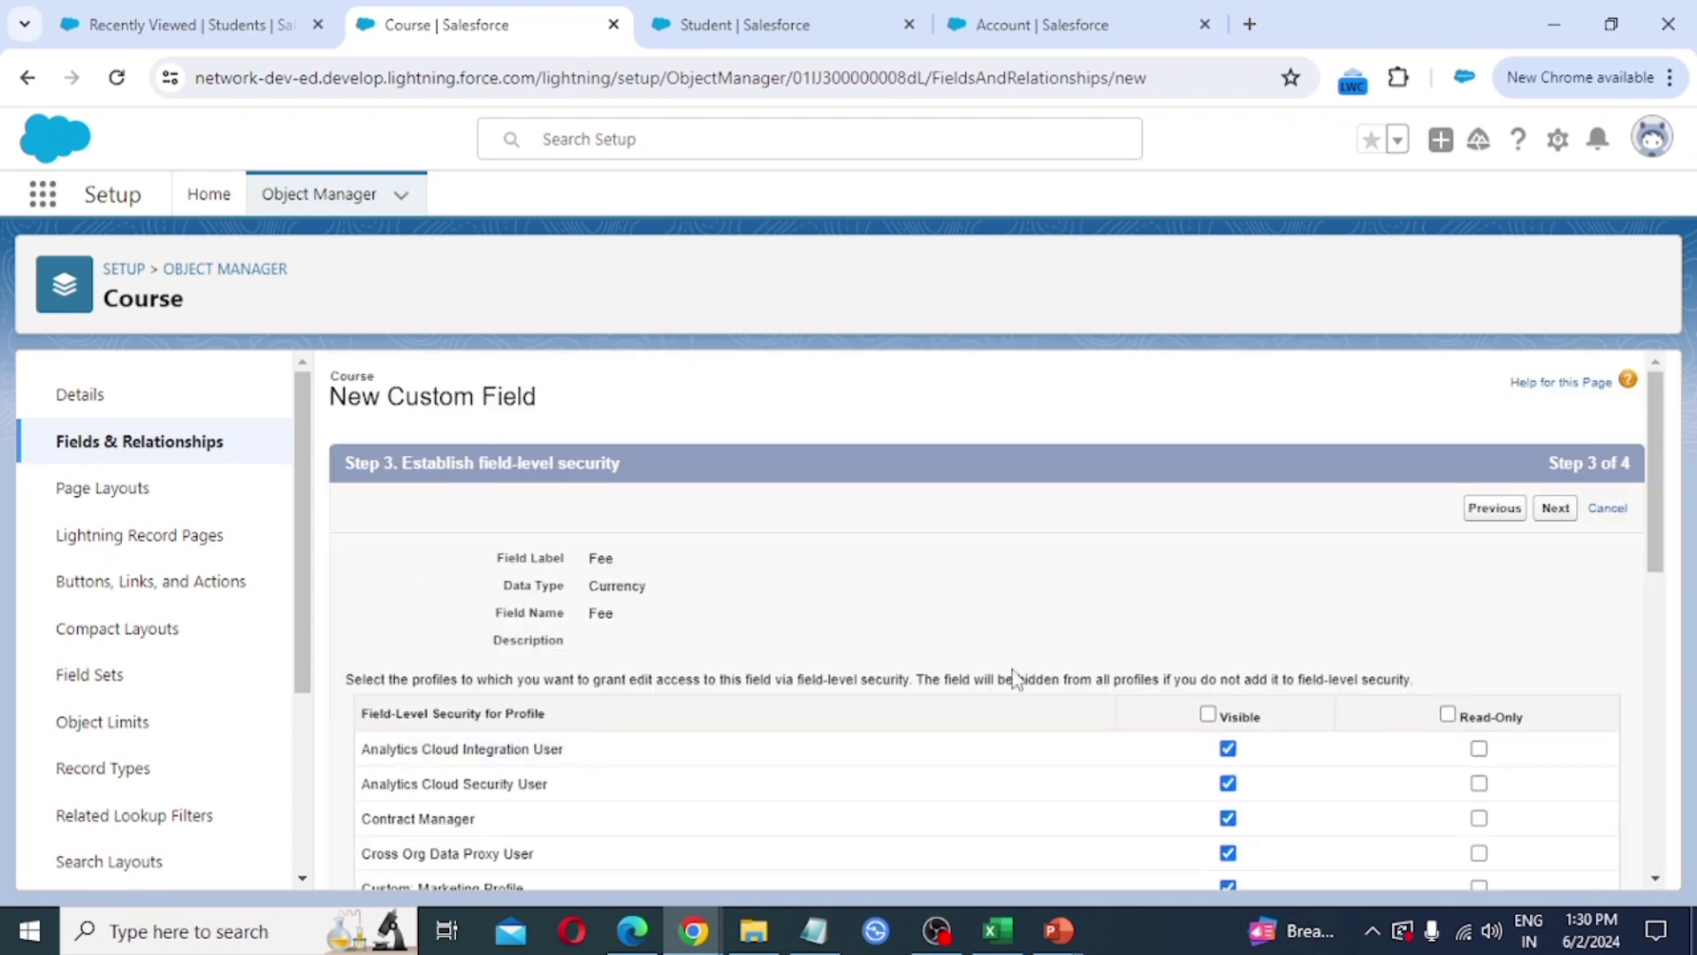
- Accept the Fee field's default security and Course Layout placement, and save it to start another field
{"action": "scroll", "coordinate": [1149, 725], "scroll_direction": "down", "scroll_amount": 10}
{"action": "left_click", "coordinate": [1554, 861]}
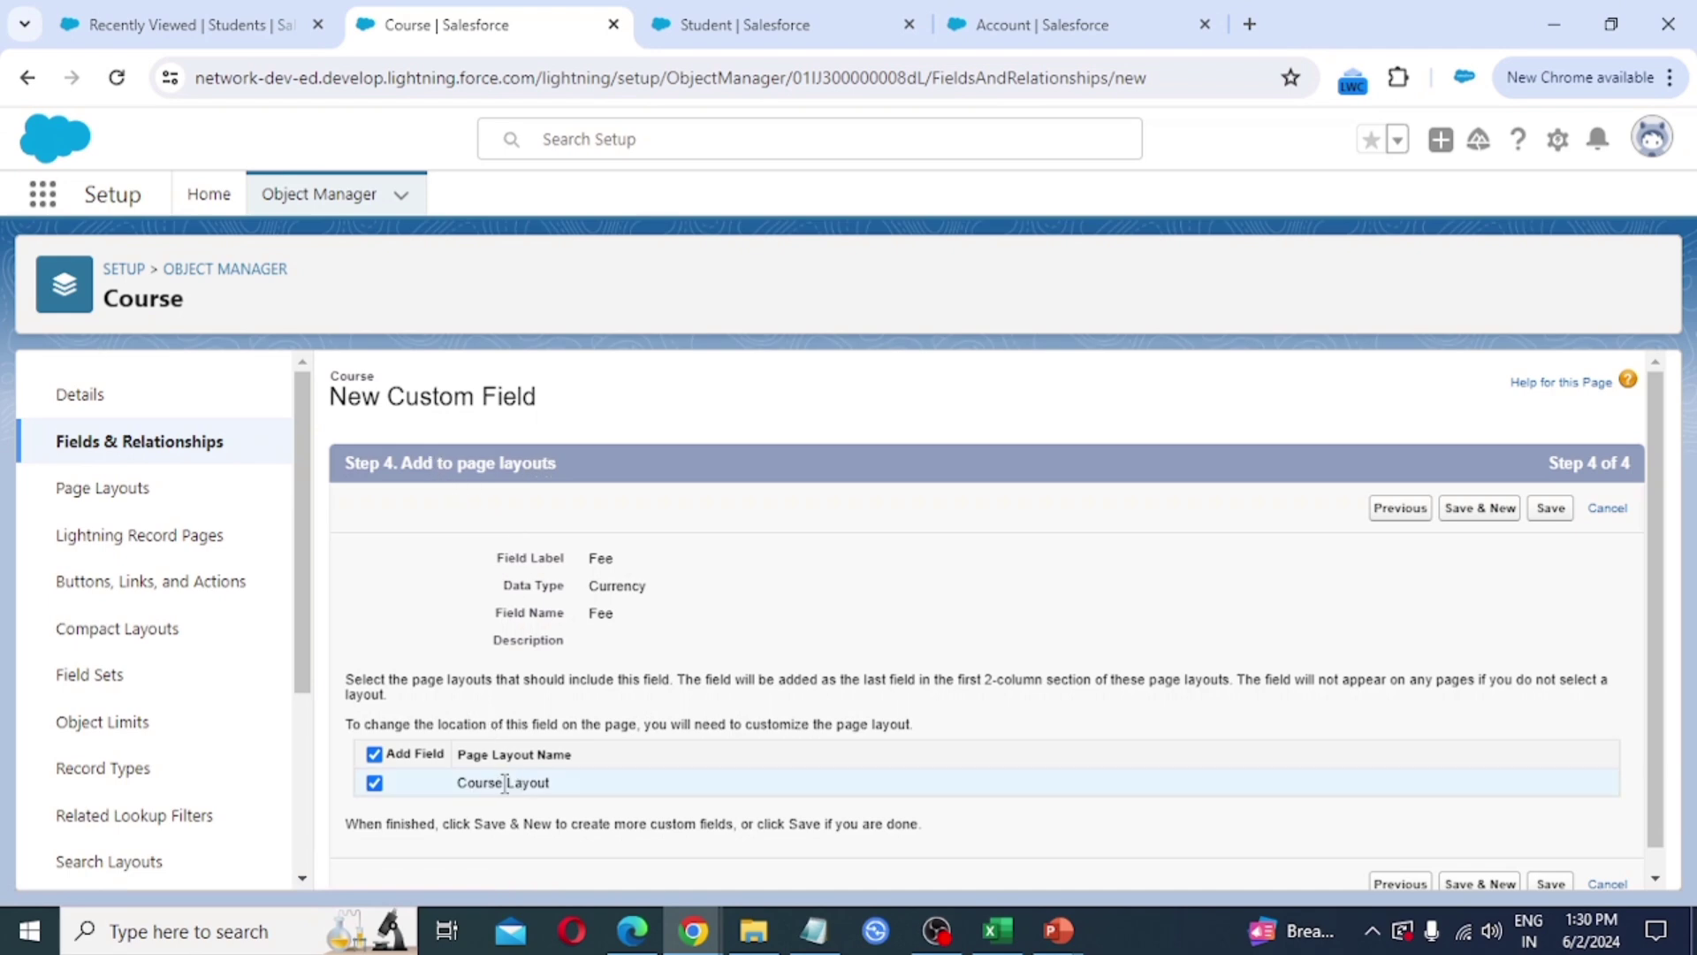
{"action": "left_click", "coordinate": [1490, 513]}
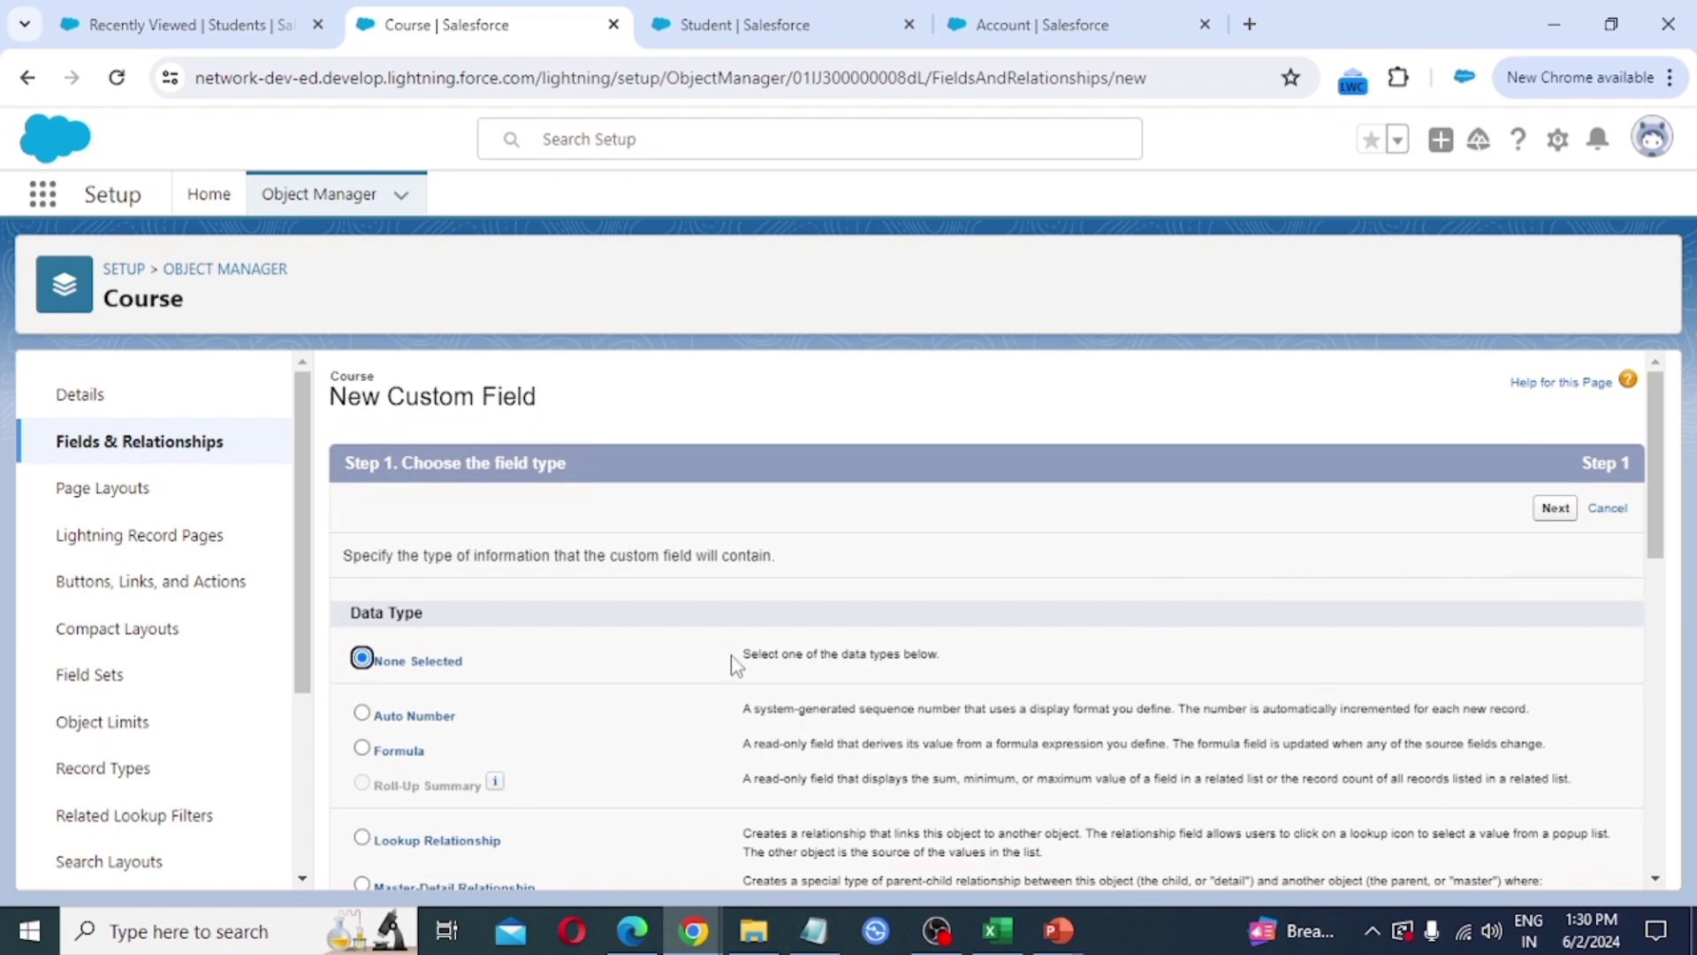
- Choose Picklist as the data type for the new Course field and proceed to its details
{"action": "scroll", "coordinate": [654, 709], "scroll_direction": "down", "scroll_amount": 8}
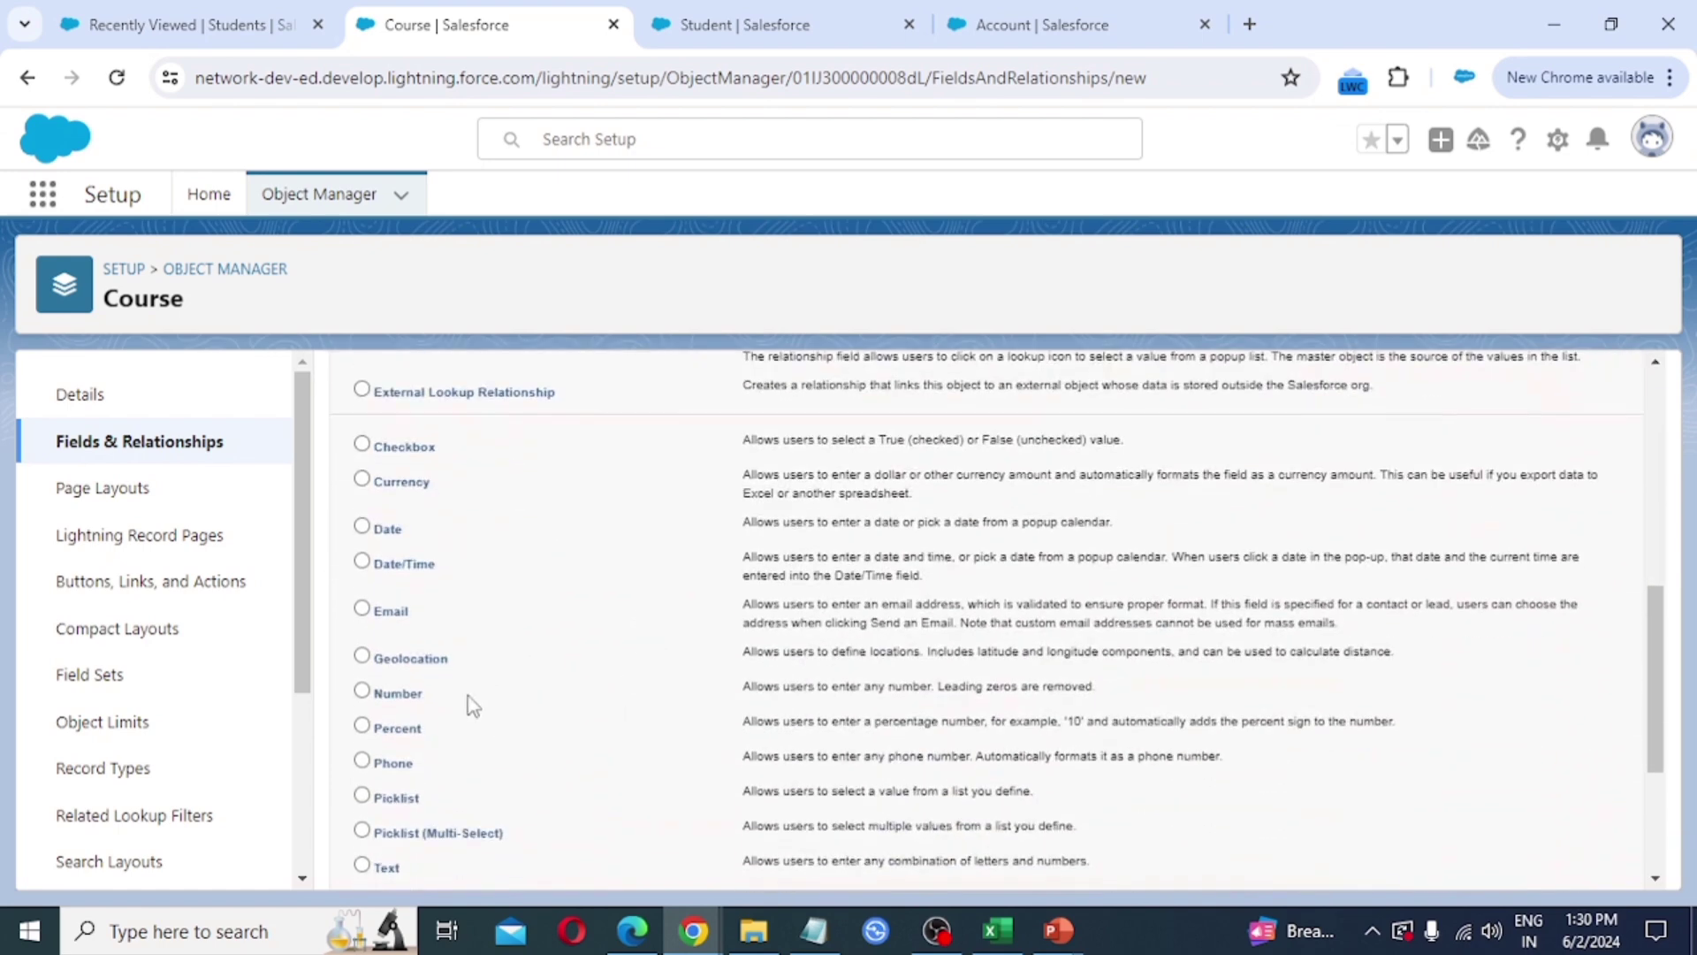
{"action": "left_click", "coordinate": [396, 673]}
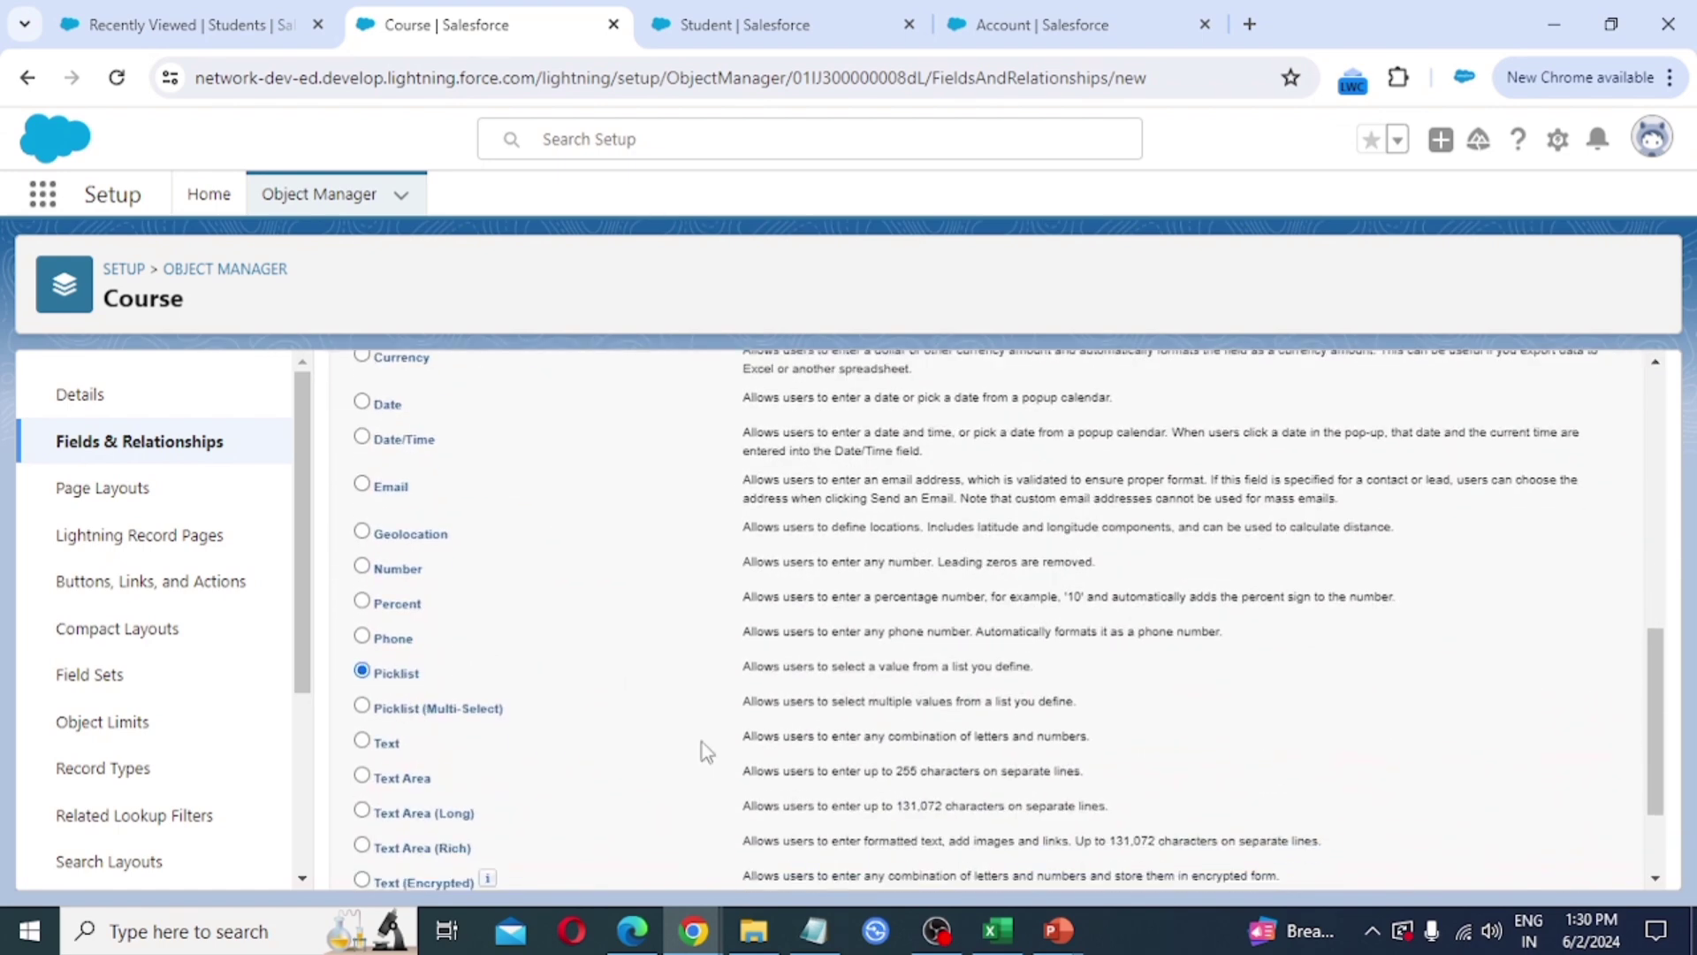
{"action": "scroll", "coordinate": [701, 741], "scroll_direction": "down", "scroll_amount": 2}
{"action": "left_click", "coordinate": [1556, 861]}
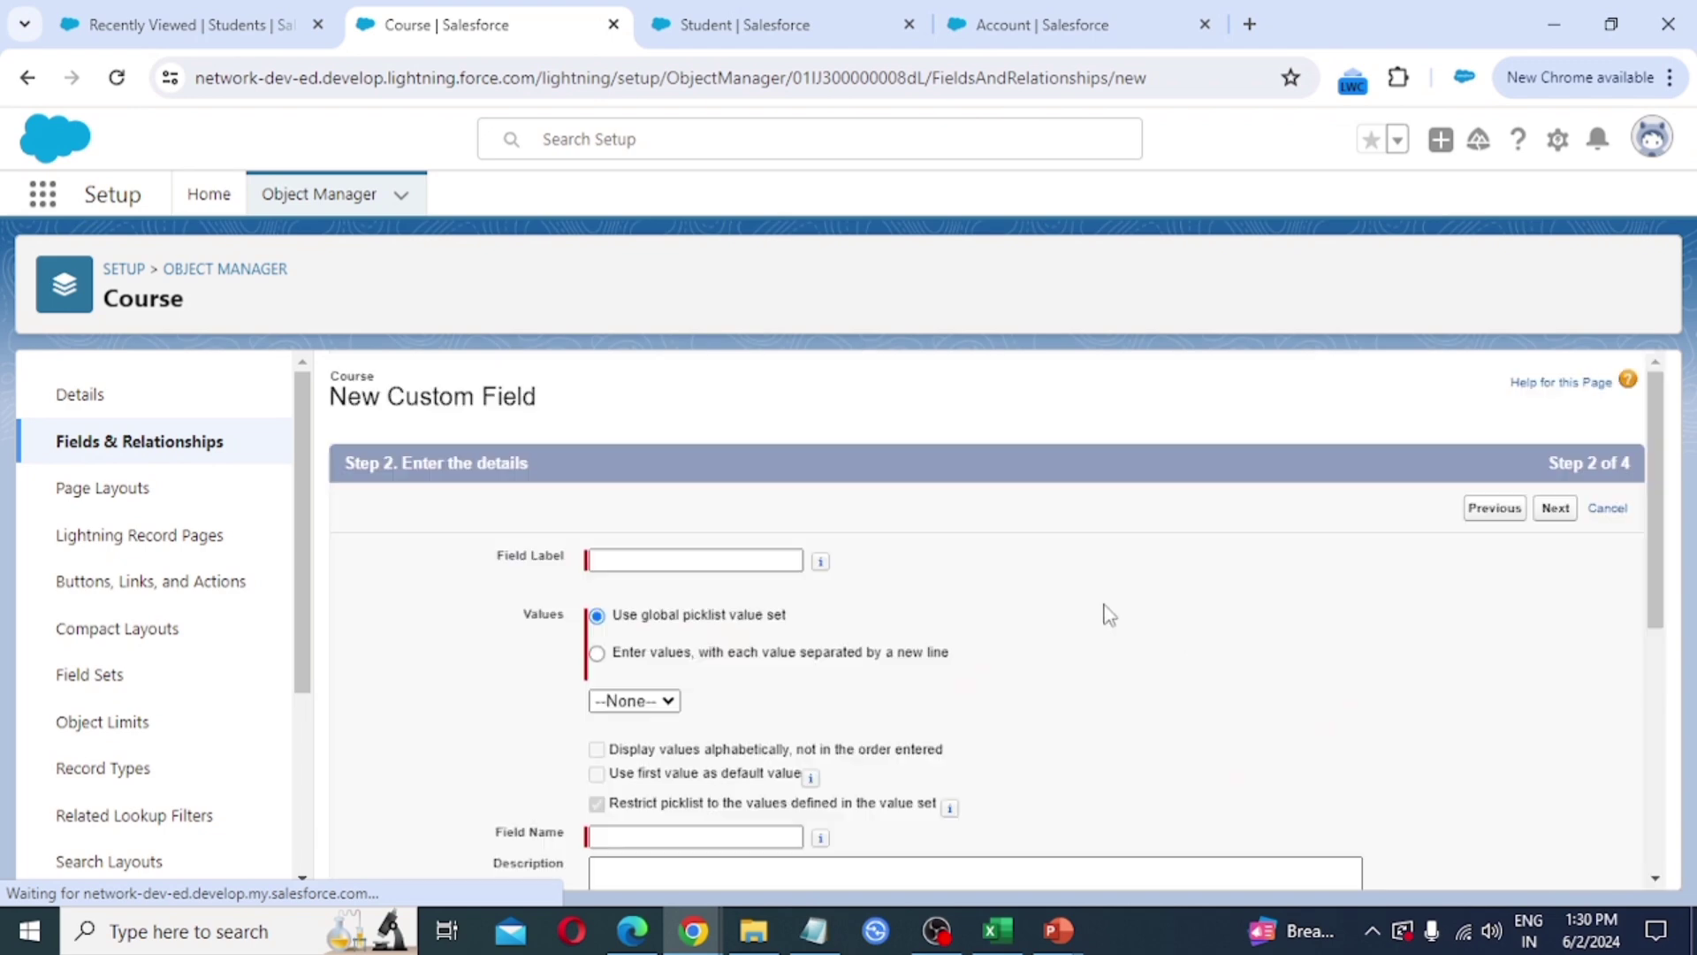
- Label the picklist Duration, enter the values 1 Month, 3 Month, 6 Month, 12 Month, 18 Month and 24 Month, and make the field required
{"action": "type", "text": "Duration"}
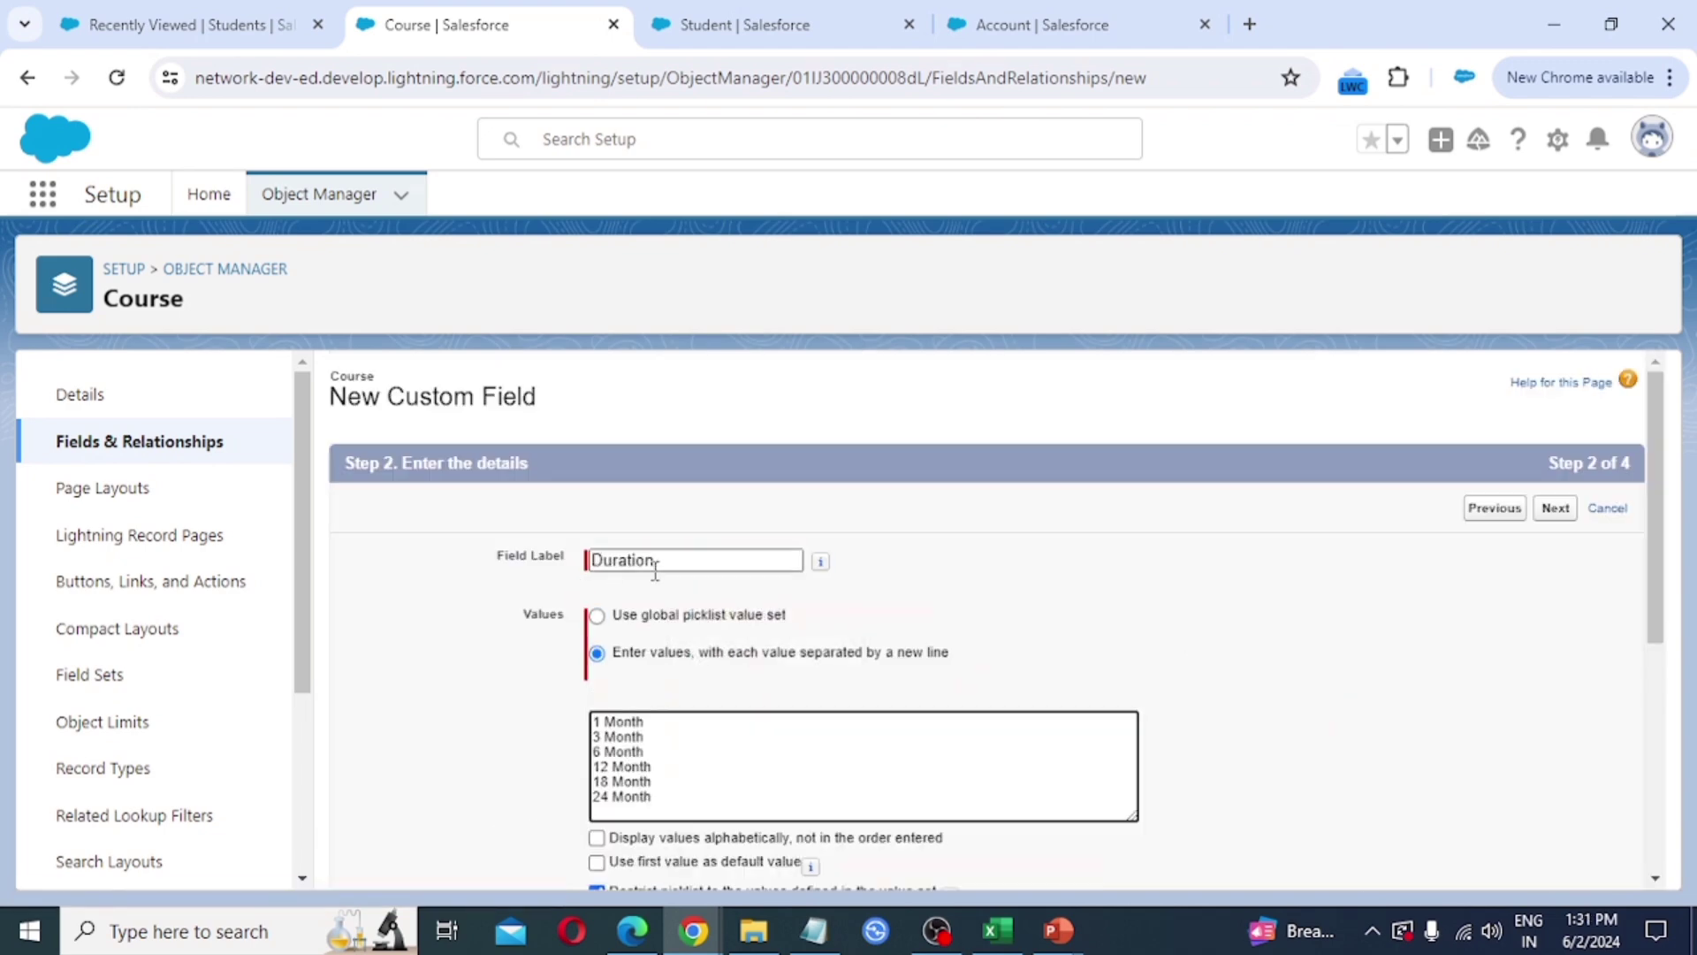
{"action": "scroll", "coordinate": [619, 681], "scroll_direction": "down", "scroll_amount": 1}
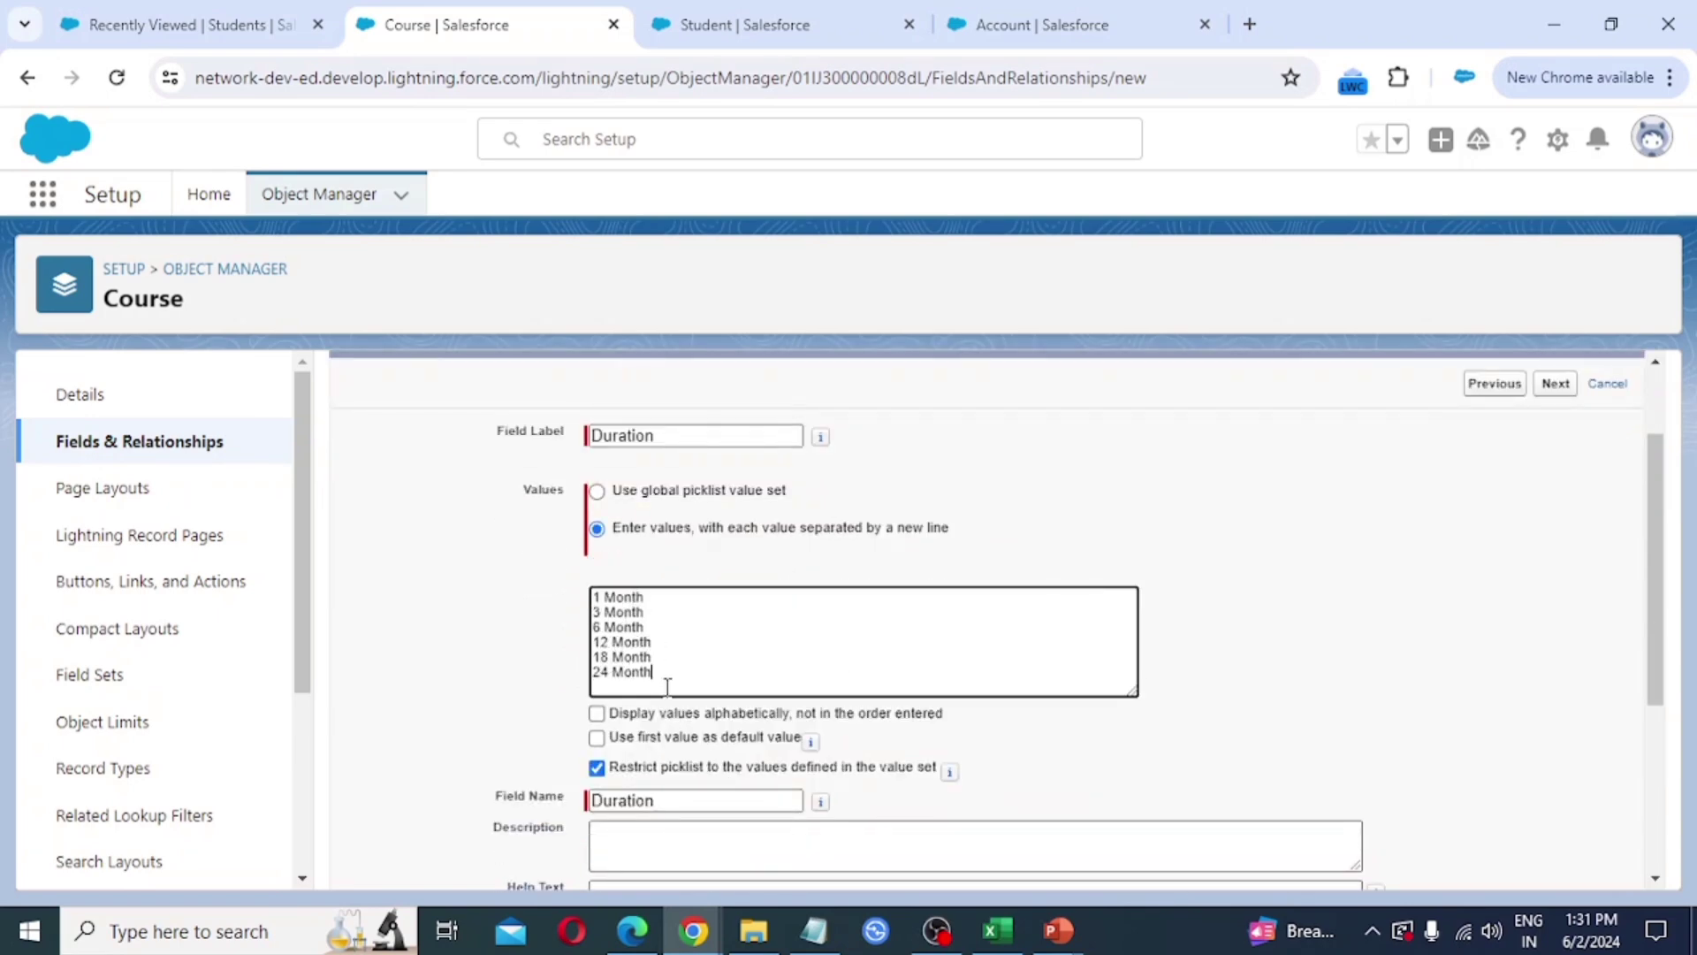
{"action": "scroll", "coordinate": [732, 696], "scroll_direction": "down", "scroll_amount": 1}
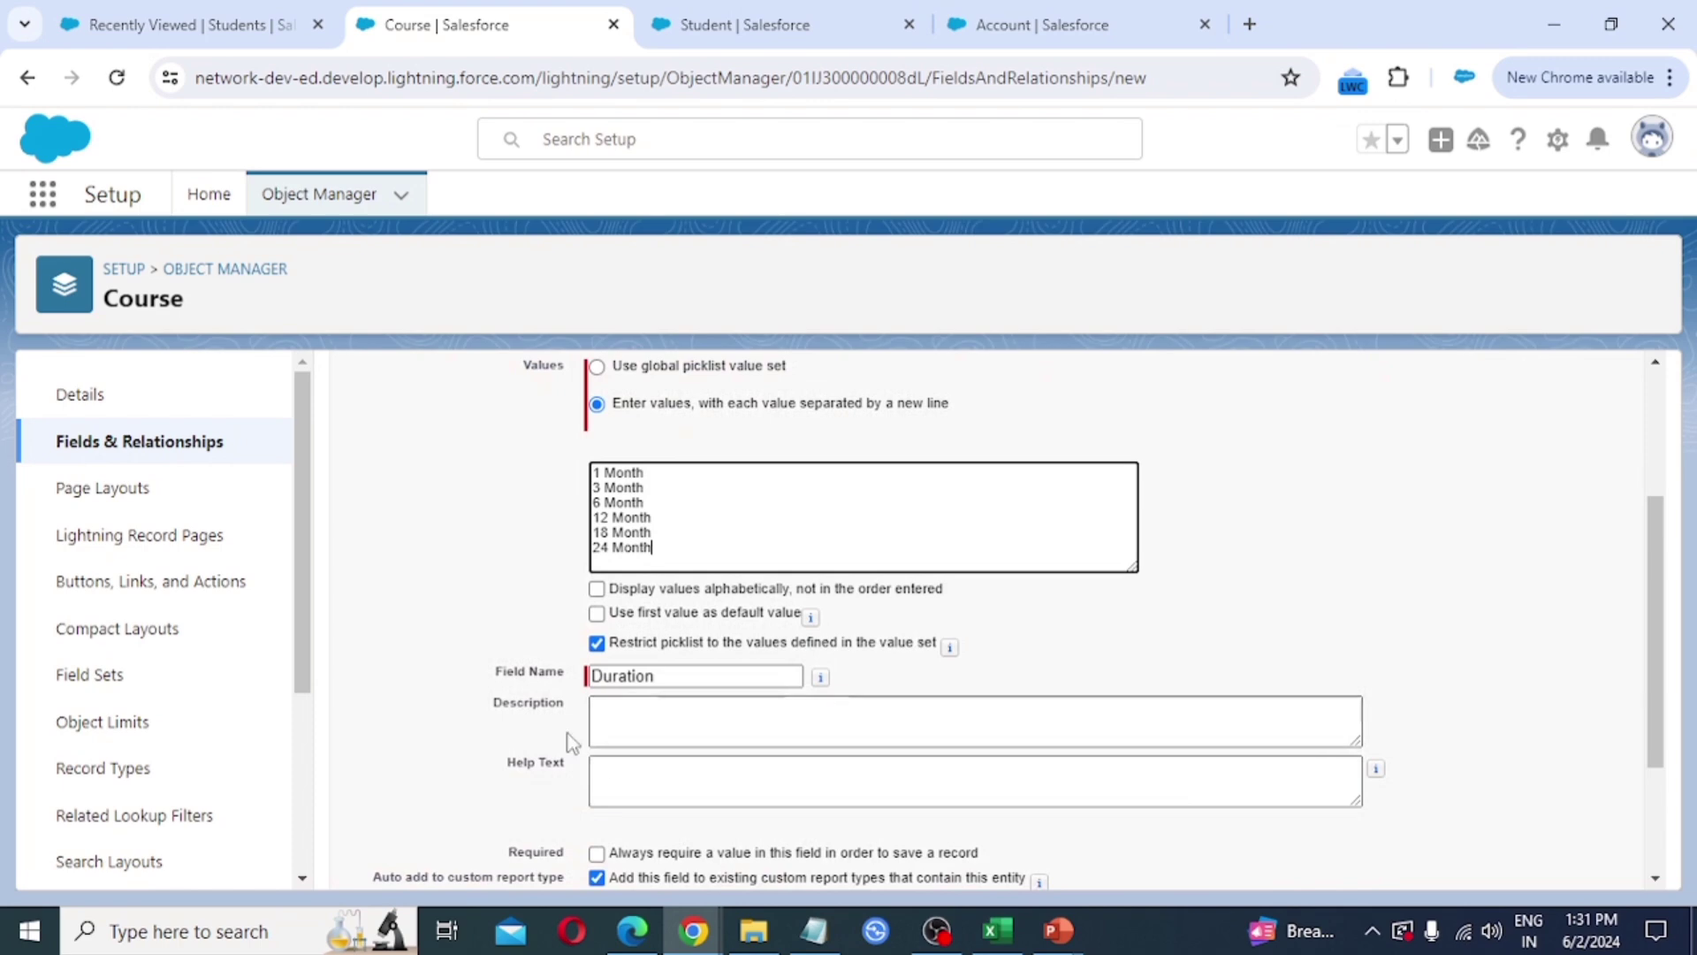
{"action": "left_click", "coordinate": [601, 720]}
{"action": "scroll", "coordinate": [574, 734], "scroll_direction": "down", "scroll_amount": 1}
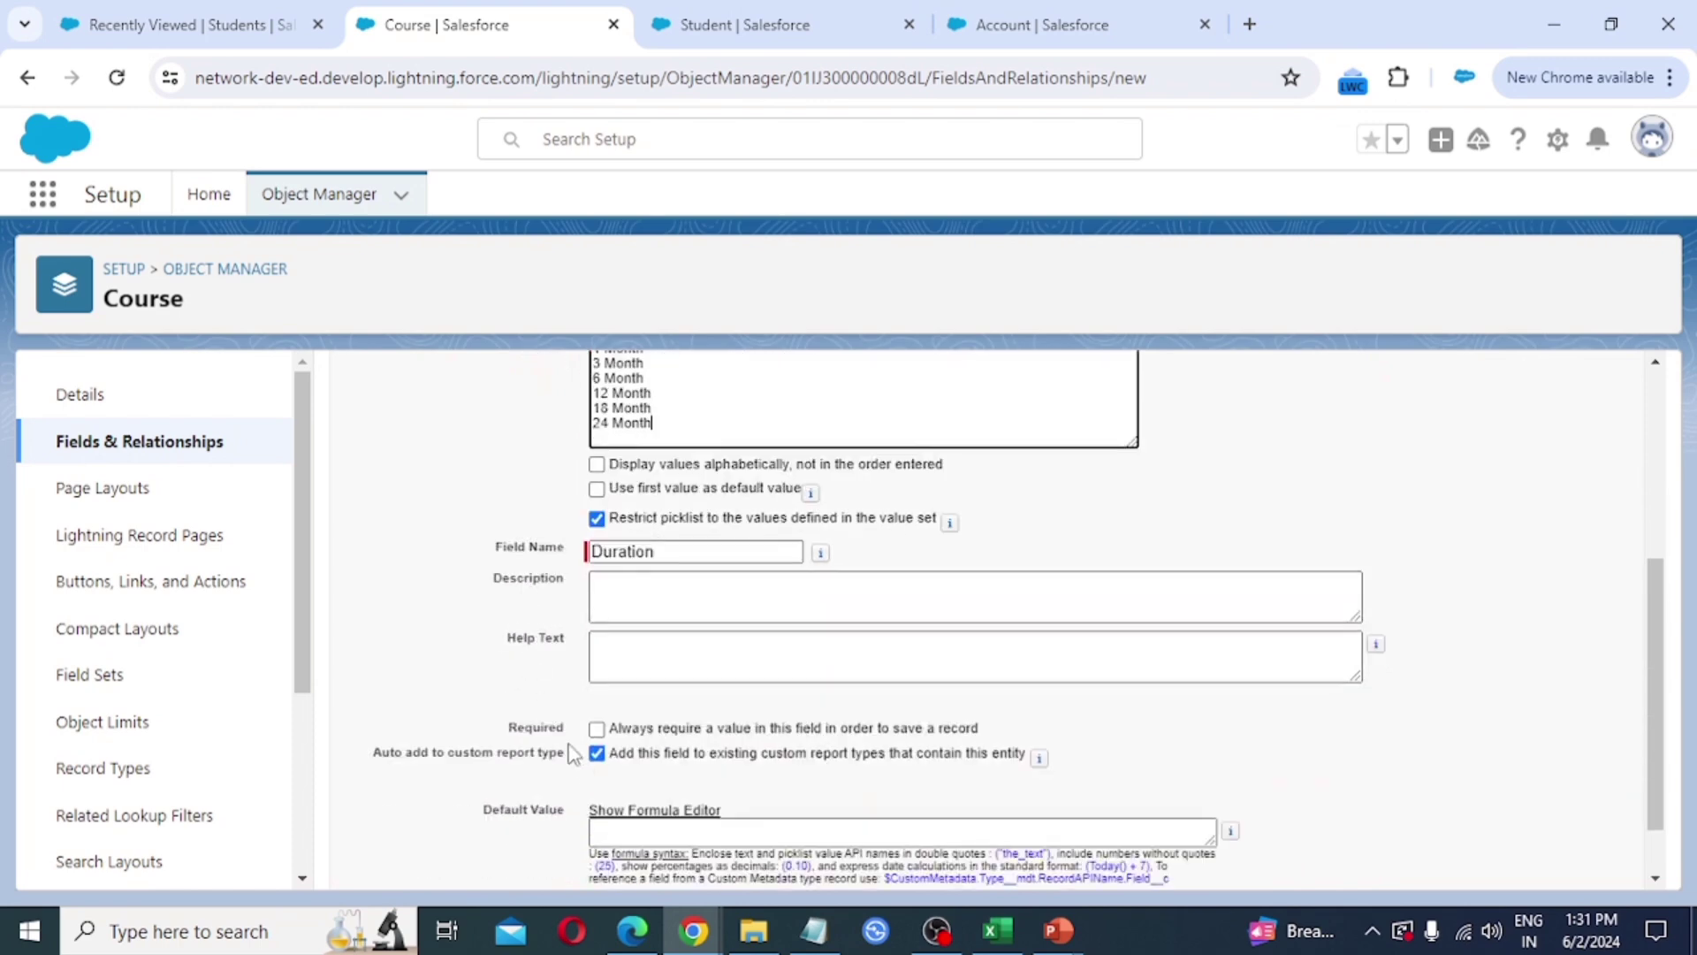
{"action": "scroll", "coordinate": [640, 772], "scroll_direction": "down", "scroll_amount": 1}
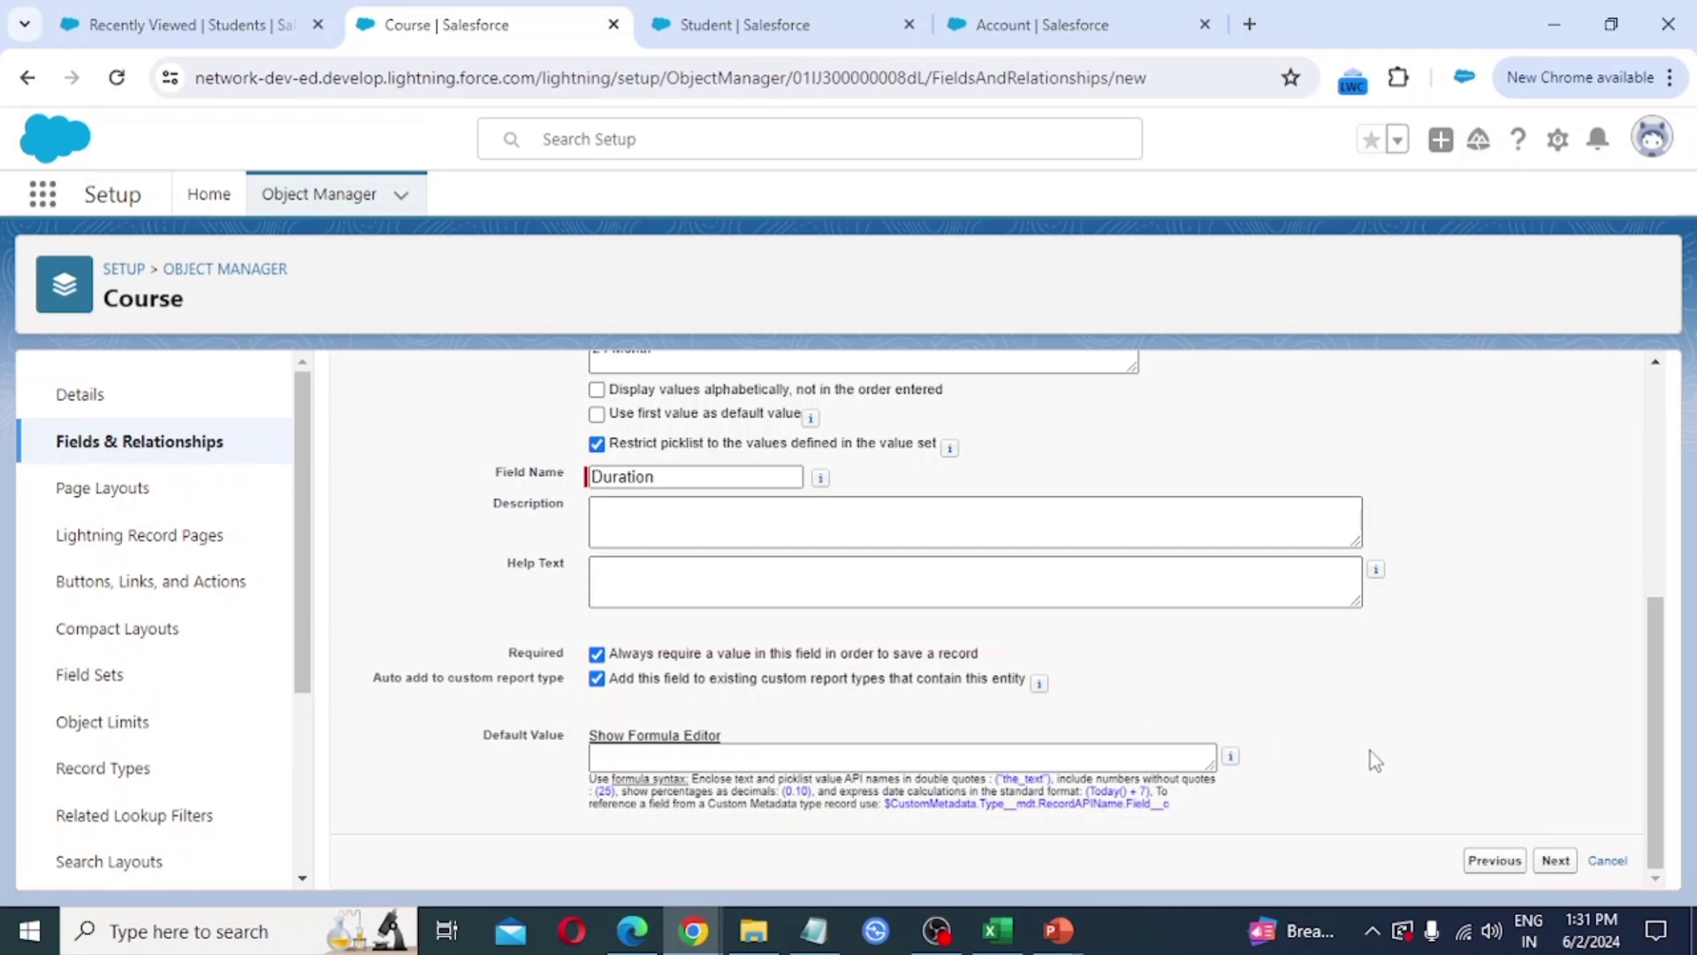
{"action": "left_click", "coordinate": [1555, 860]}
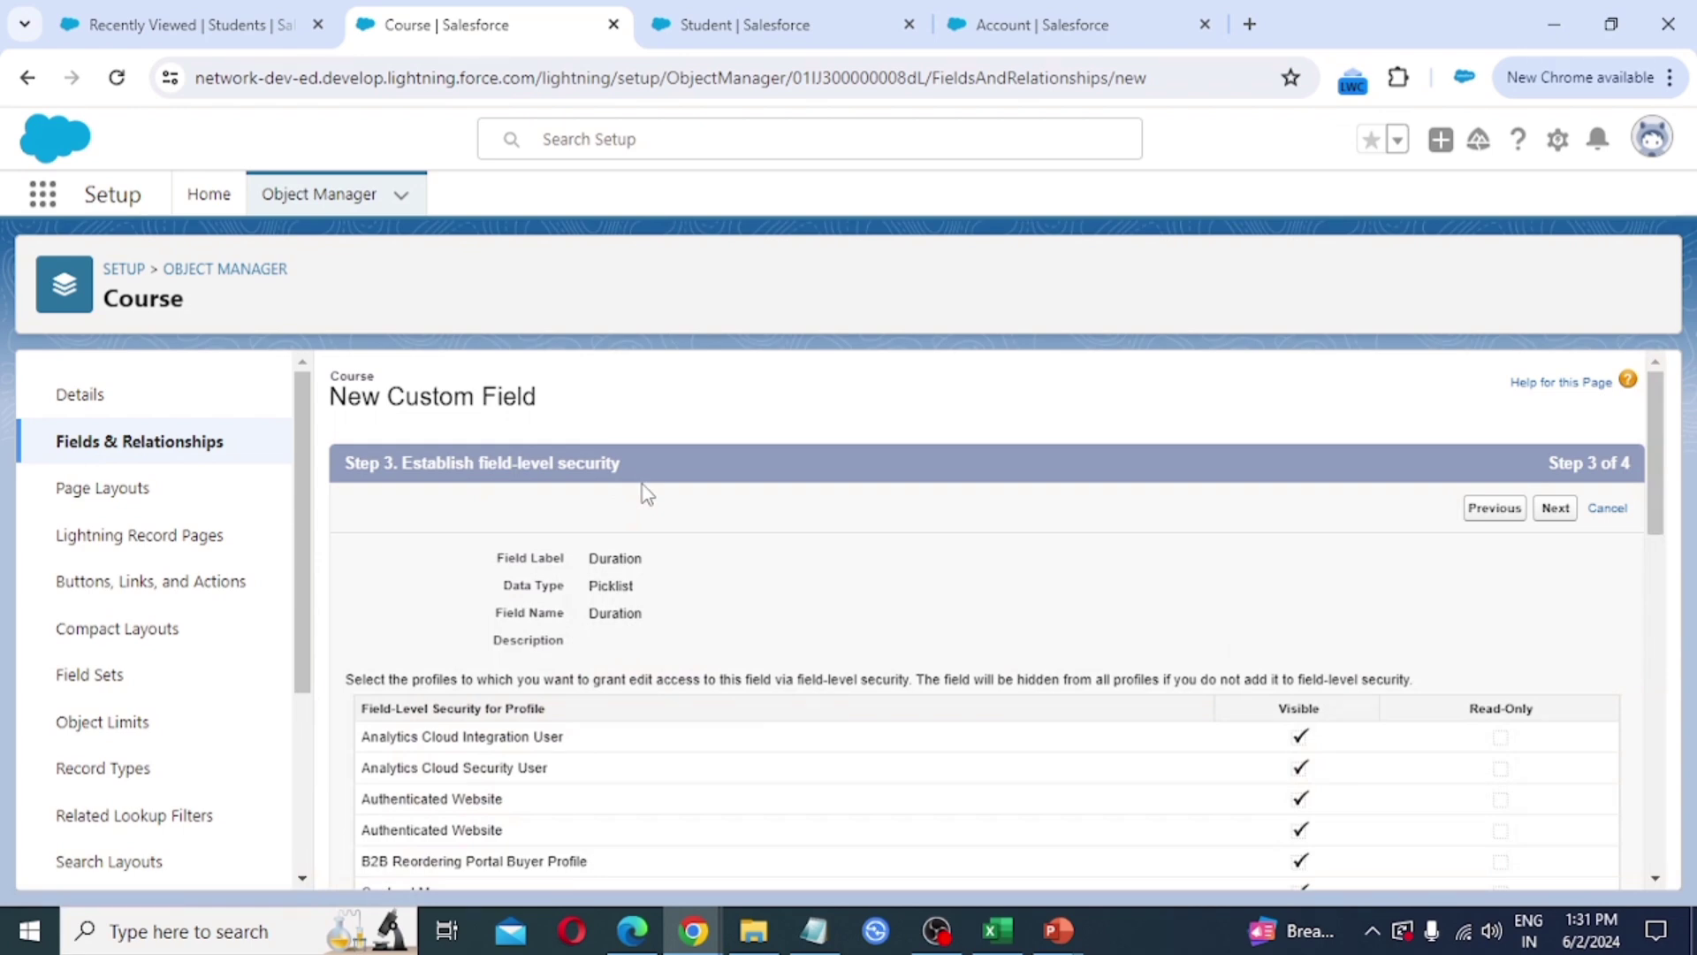
- Accept the Duration field's default security and Course Layout placement, and save it to start another field
{"action": "scroll", "coordinate": [1133, 575], "scroll_direction": "down", "scroll_amount": 7}
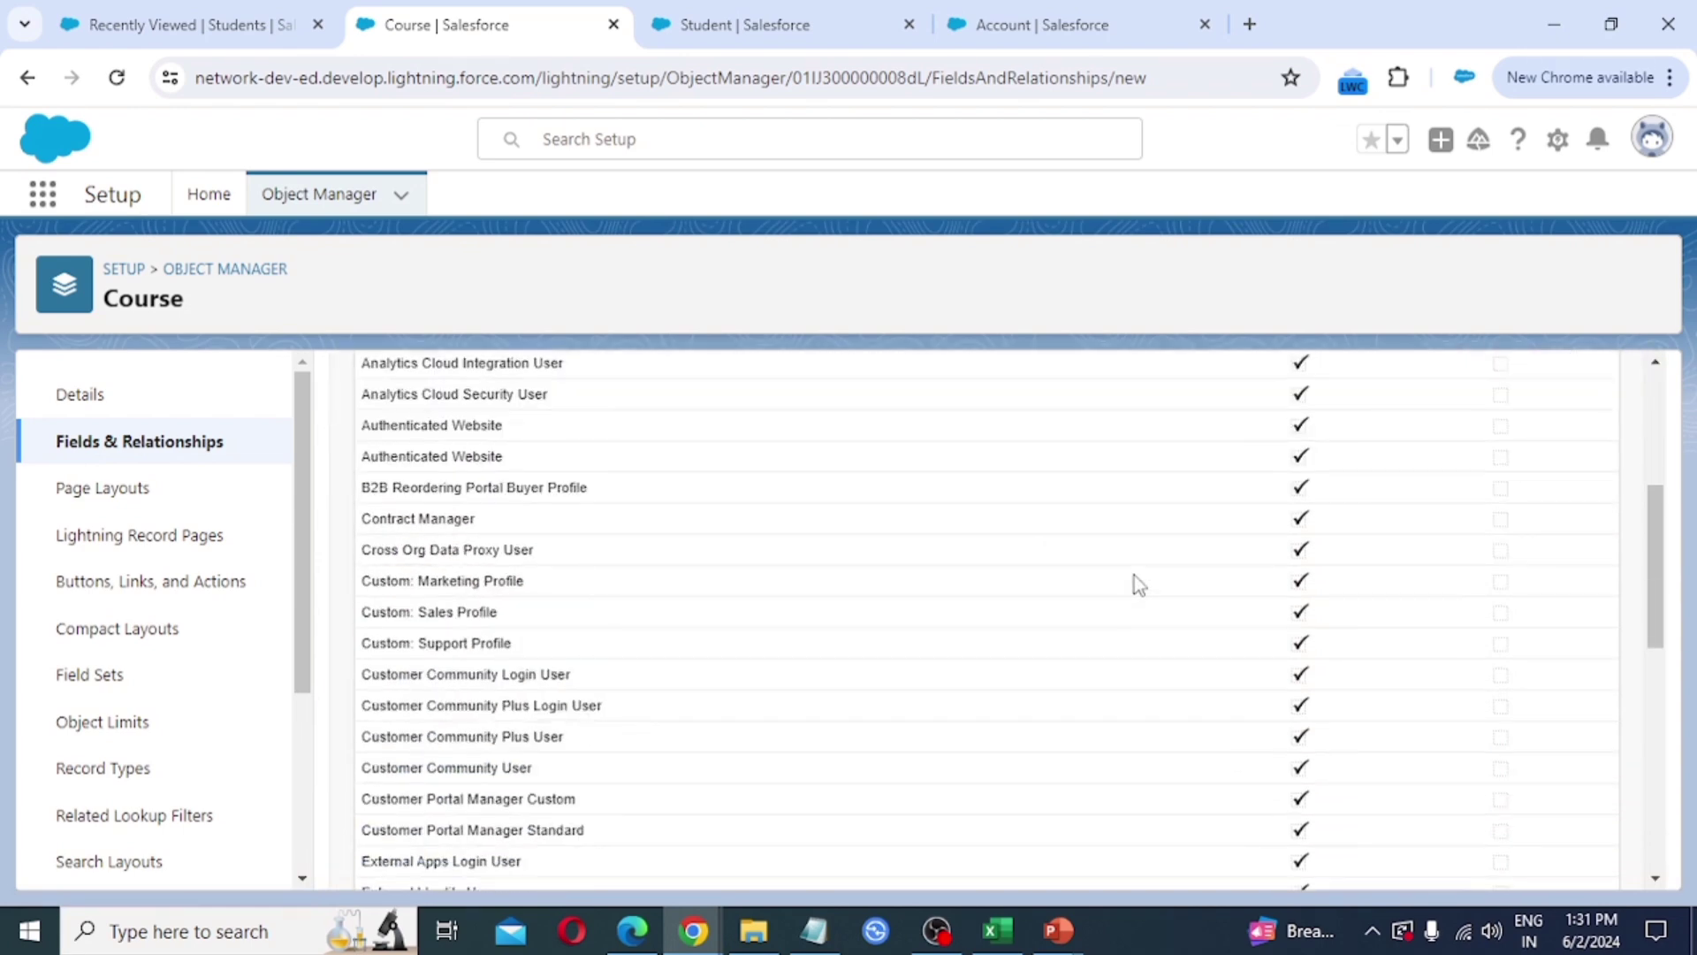
{"action": "scroll", "coordinate": [1133, 575], "scroll_direction": "down", "scroll_amount": 5}
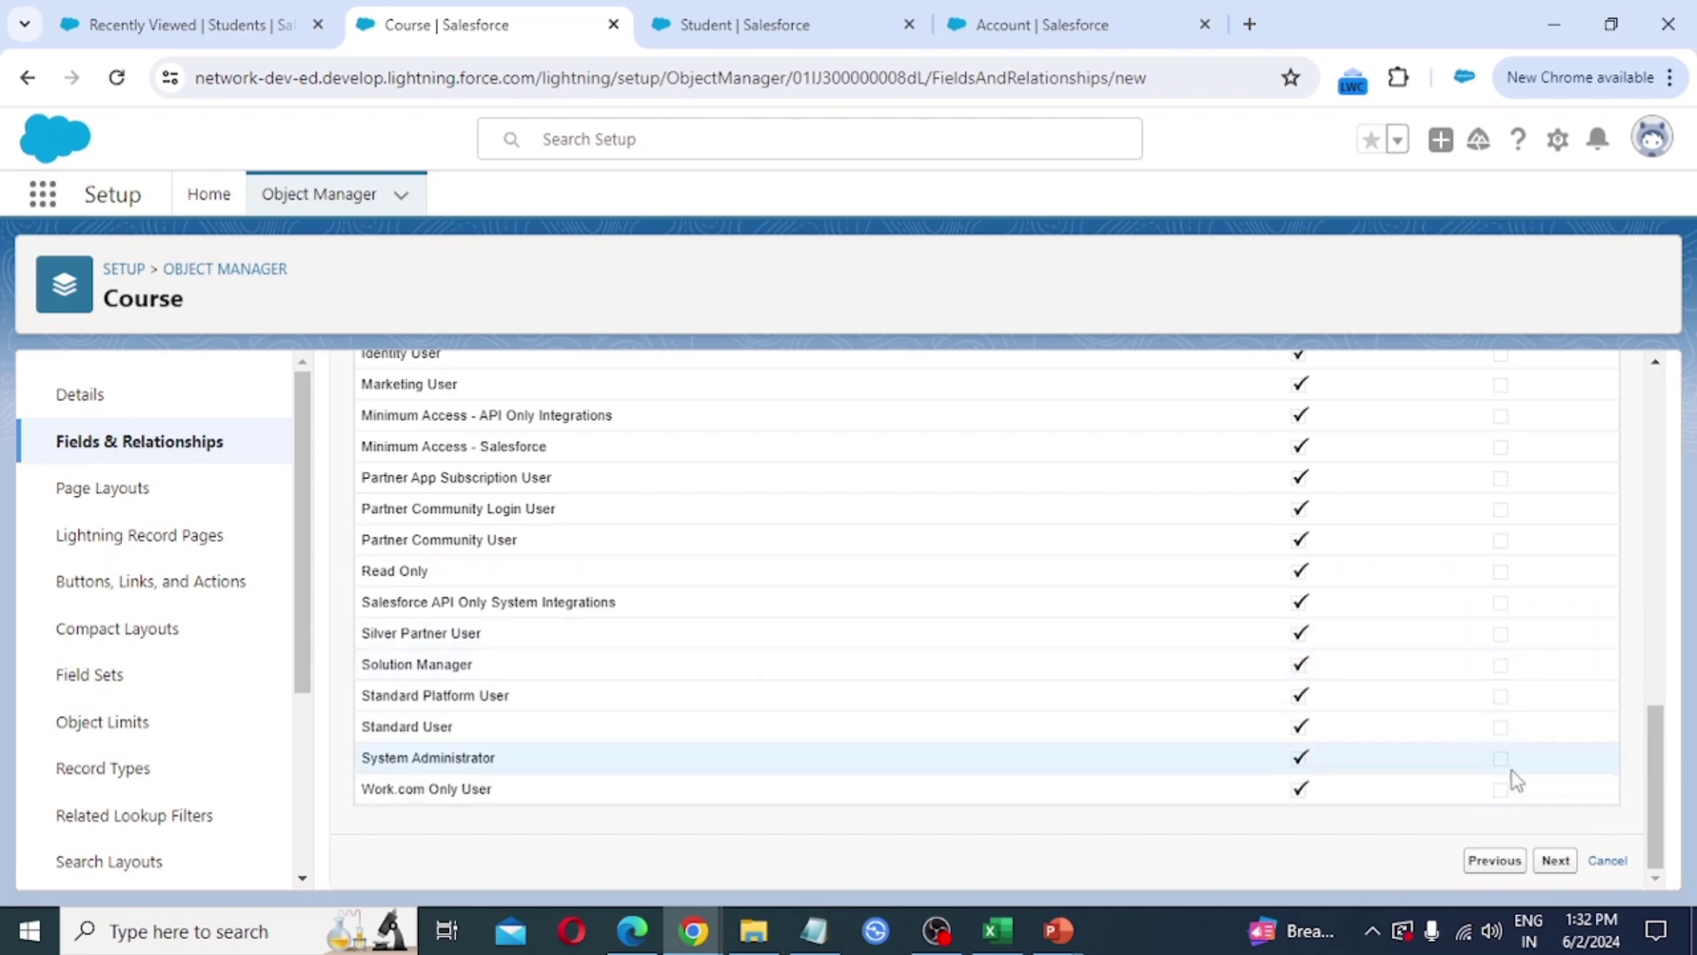
{"action": "left_click", "coordinate": [1555, 860]}
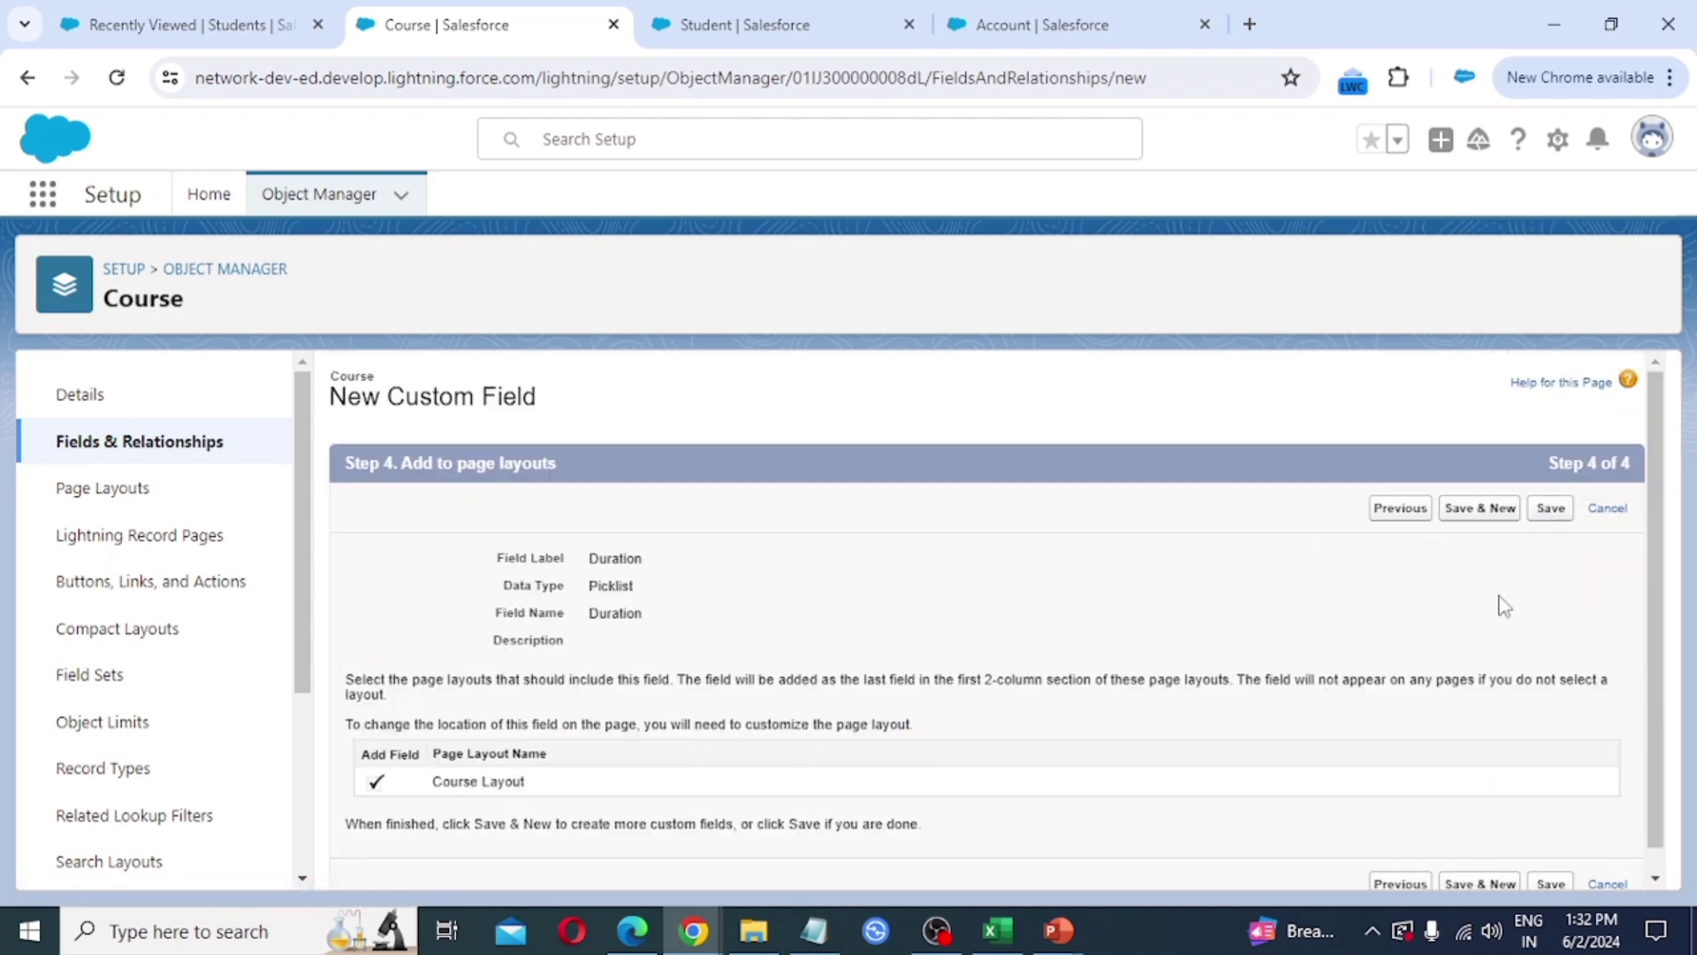
{"action": "left_click", "coordinate": [1481, 514]}
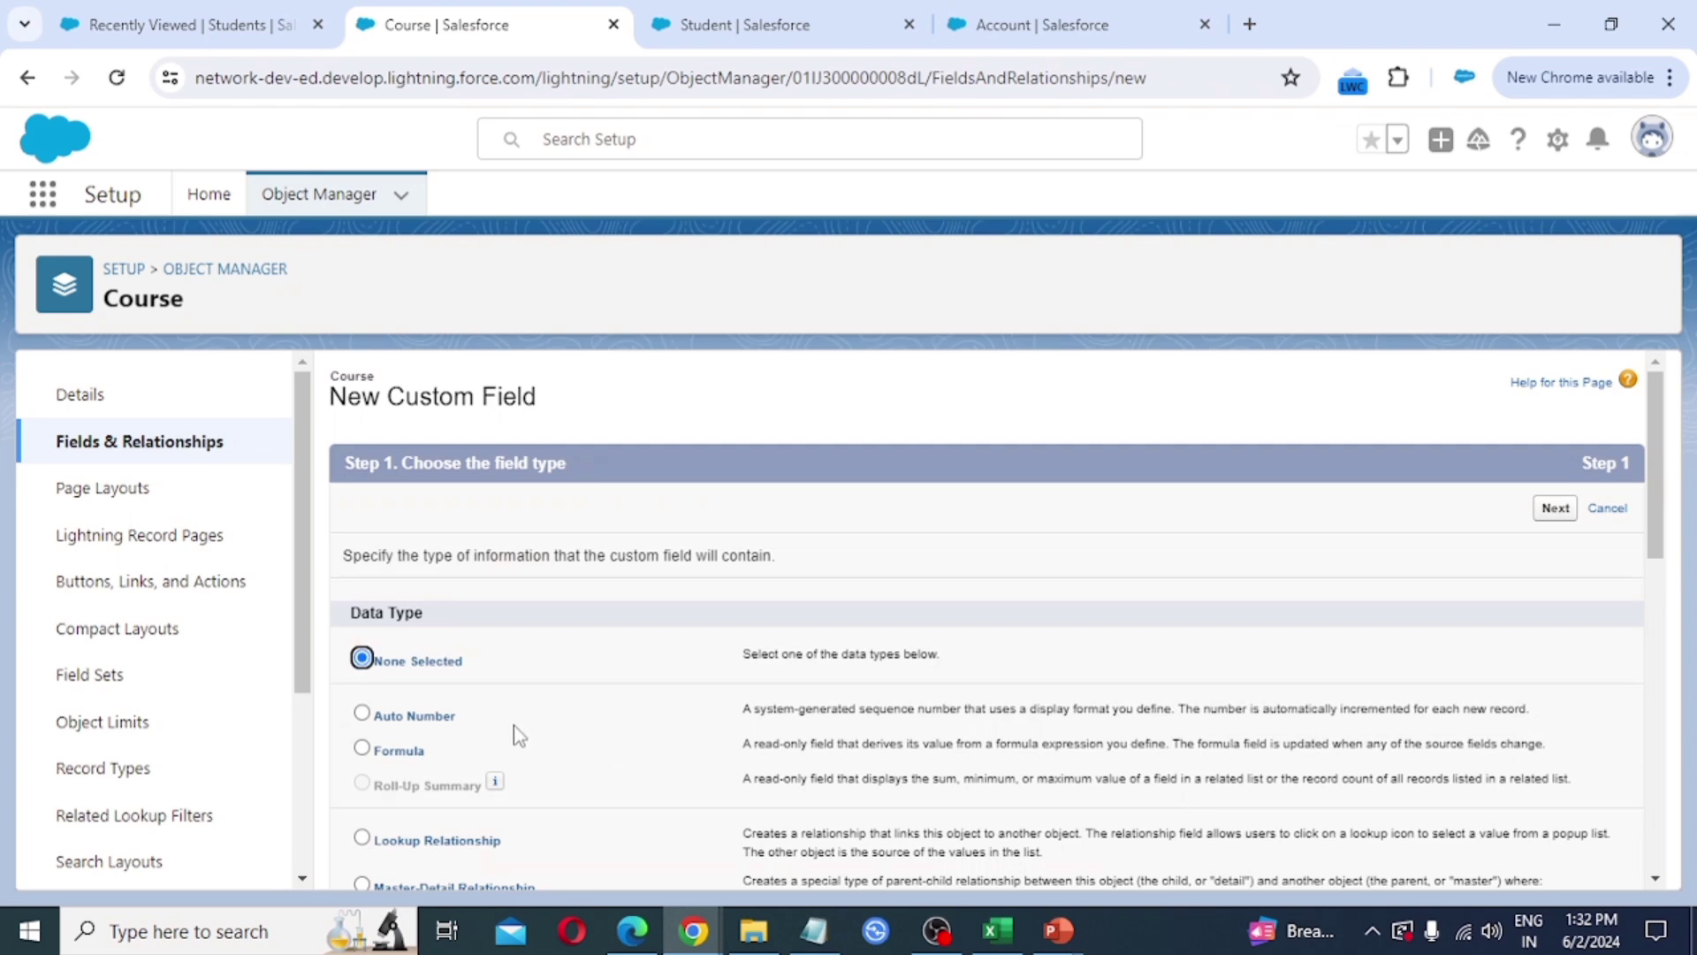
- Define a Text field labelled Year with a length of 50 on the Course object
{"action": "scroll", "coordinate": [518, 733], "scroll_direction": "down", "scroll_amount": 6}
{"action": "scroll", "coordinate": [518, 733], "scroll_direction": "down", "scroll_amount": 3}
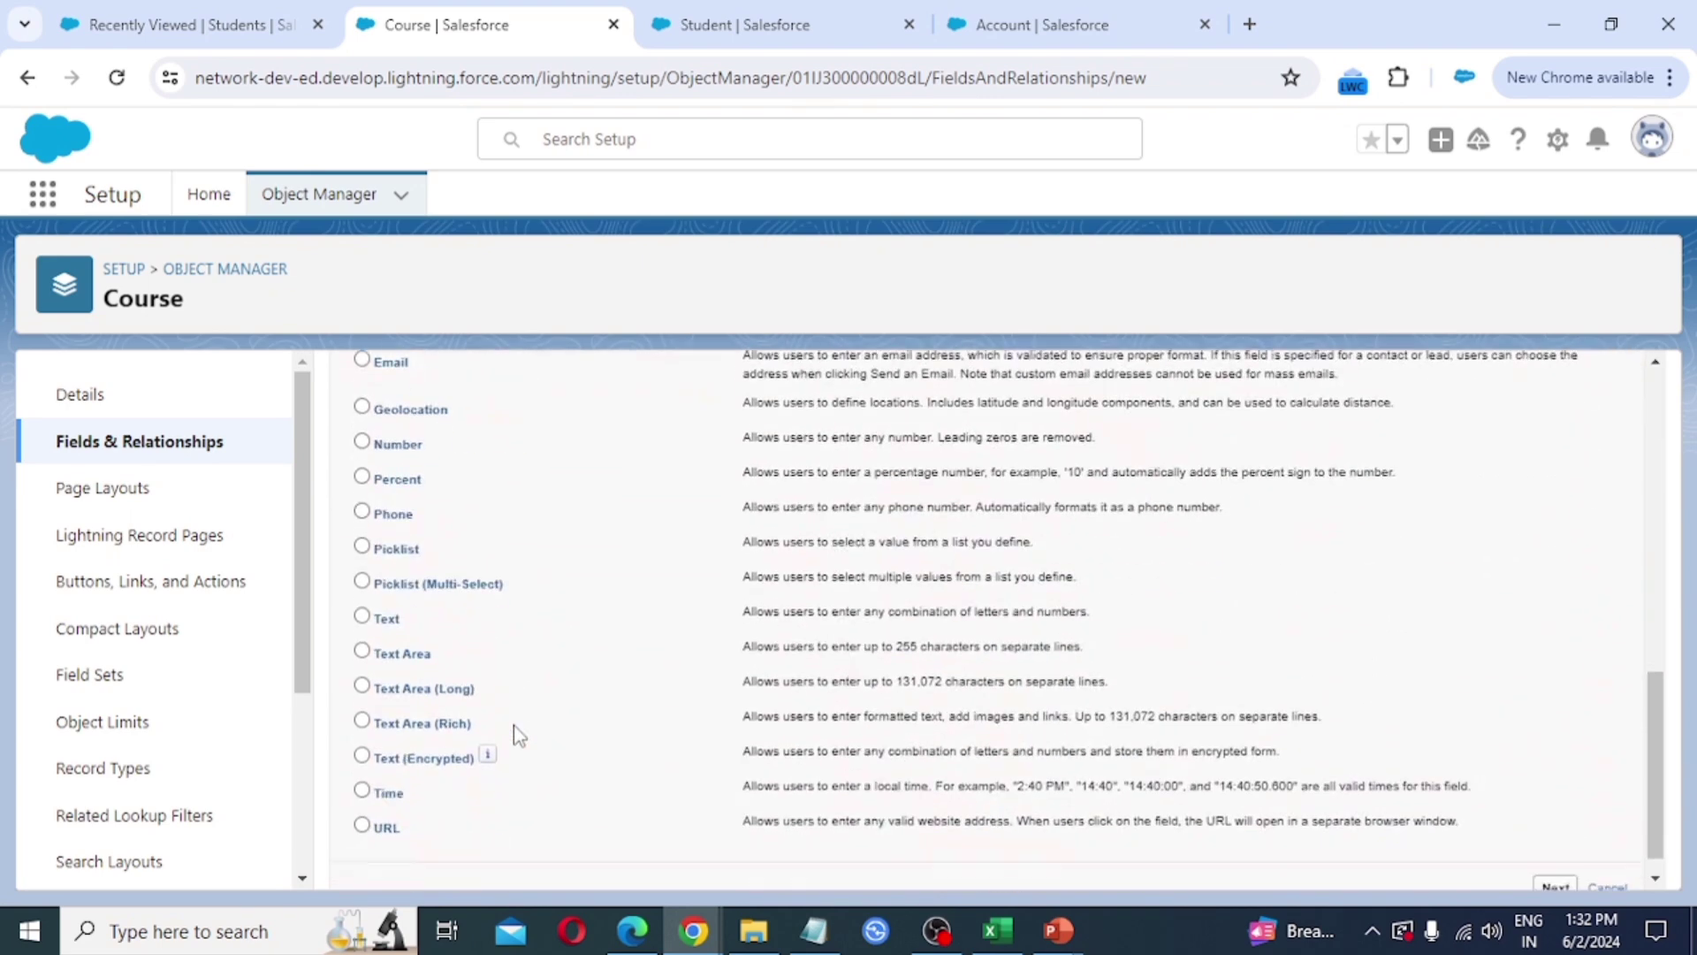
{"action": "left_click", "coordinate": [385, 623]}
{"action": "scroll", "coordinate": [1502, 840], "scroll_direction": "down", "scroll_amount": 1}
{"action": "left_click", "coordinate": [1554, 860]}
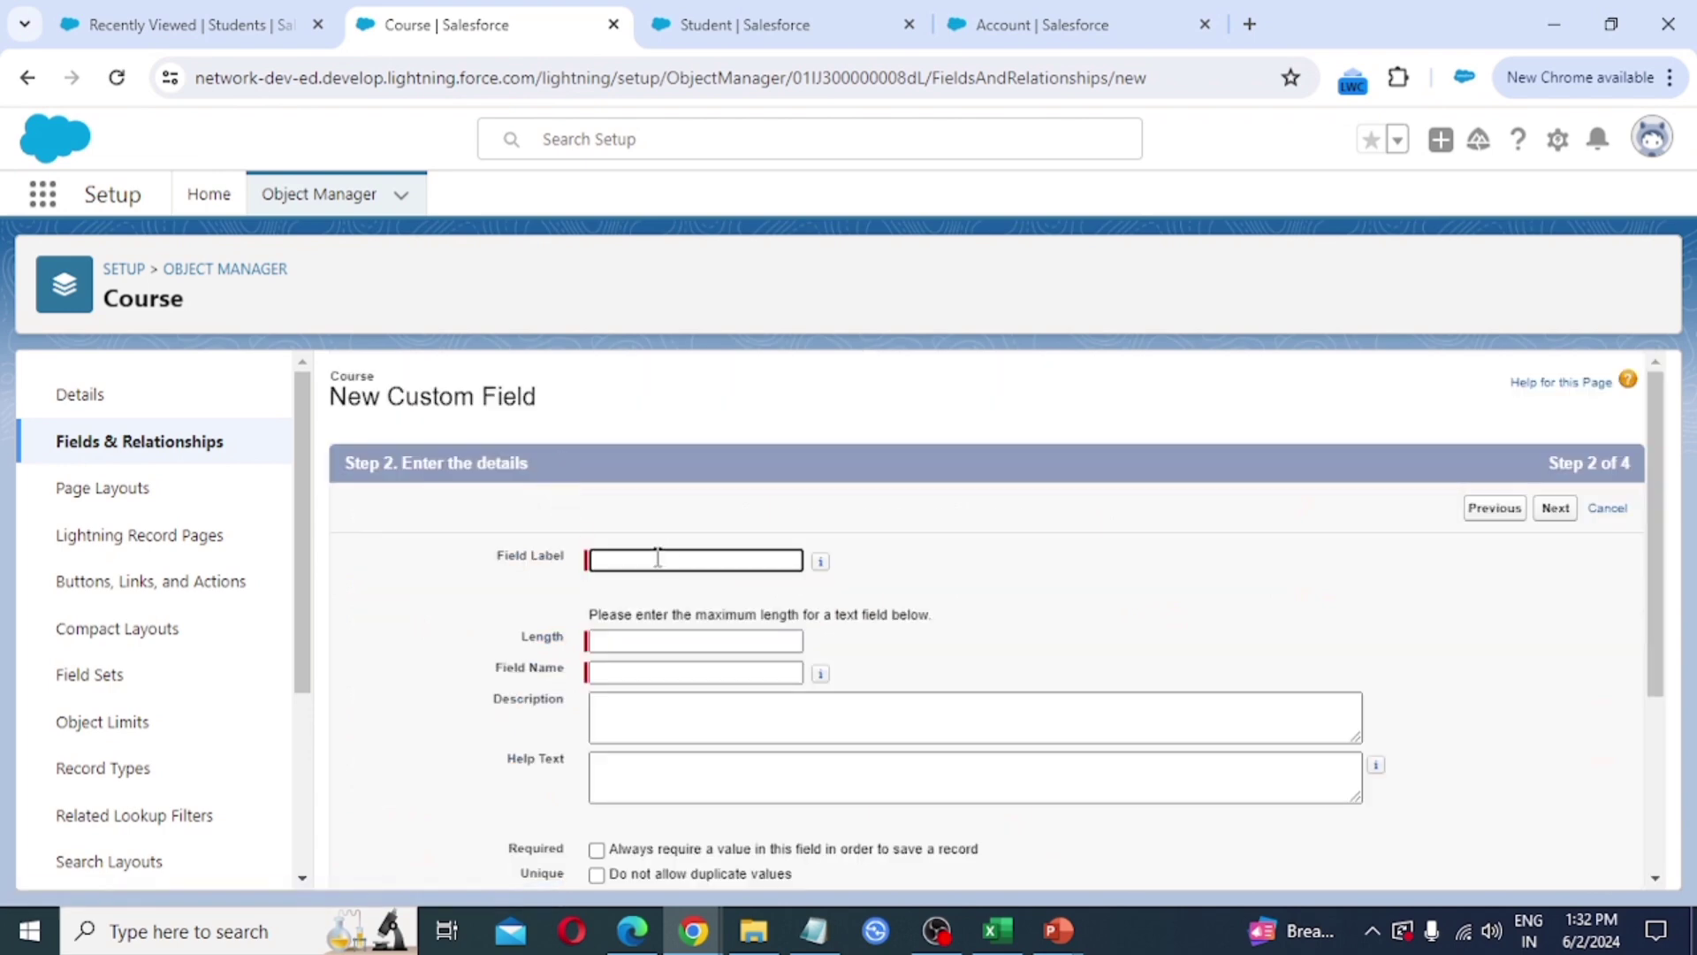
{"action": "type", "text": "Year"}
{"action": "key", "text": "Tab"}
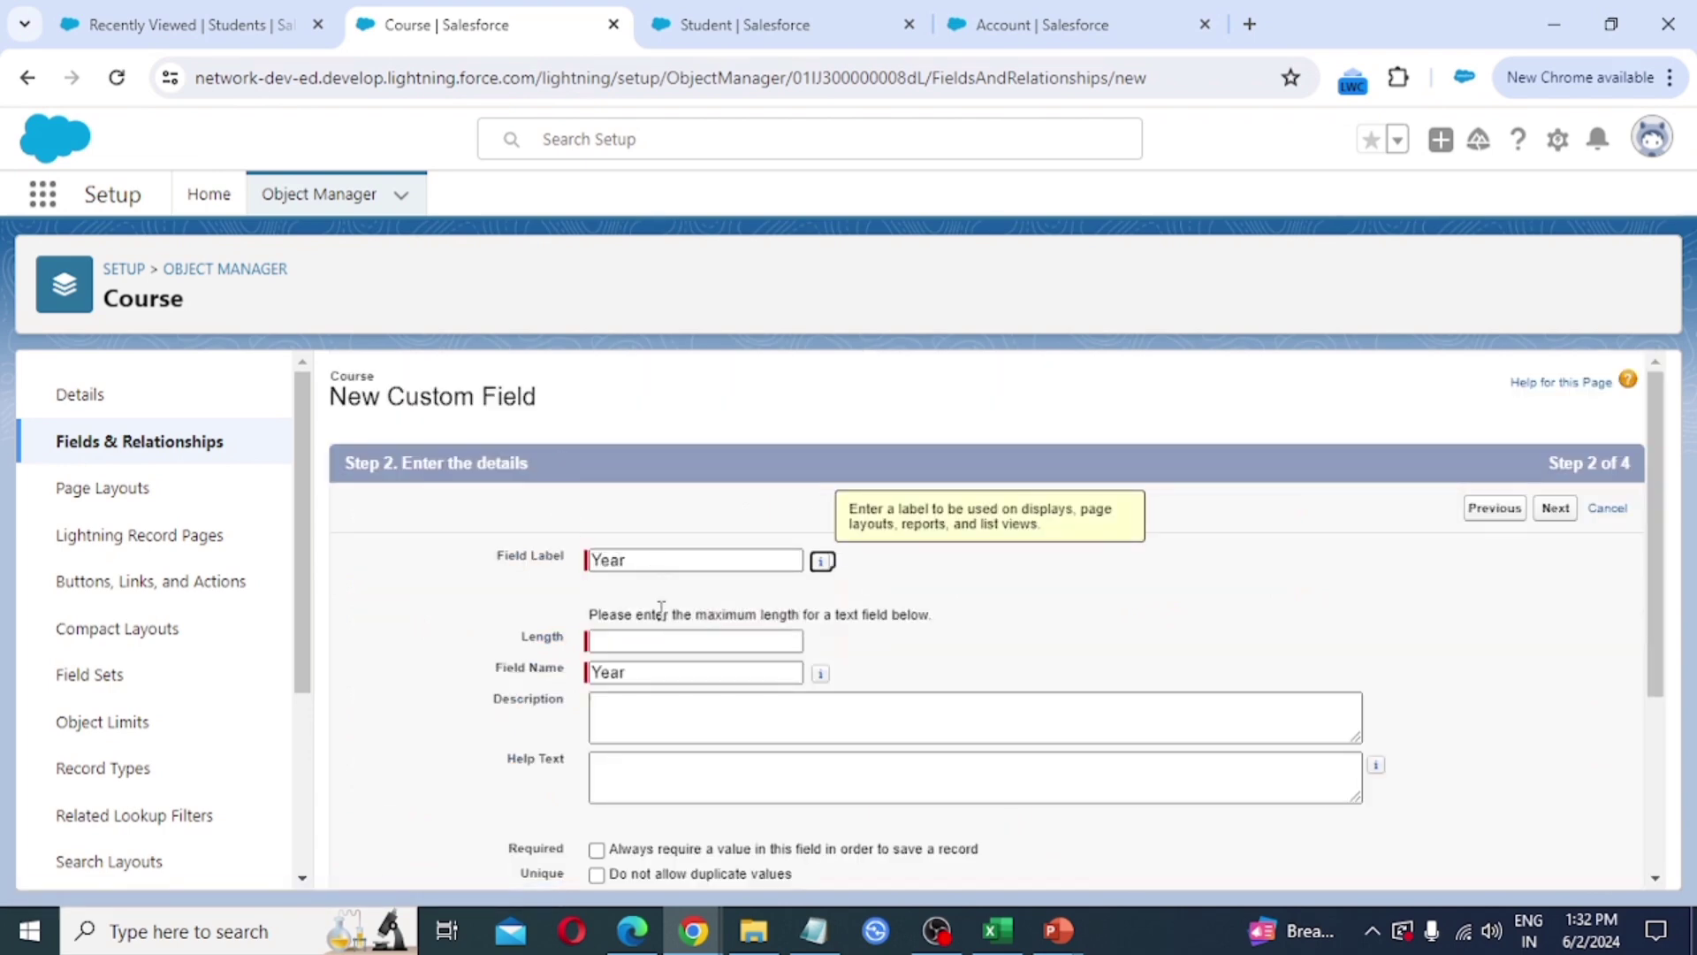
{"action": "left_click", "coordinate": [661, 638]}
{"action": "type", "text": "50"}
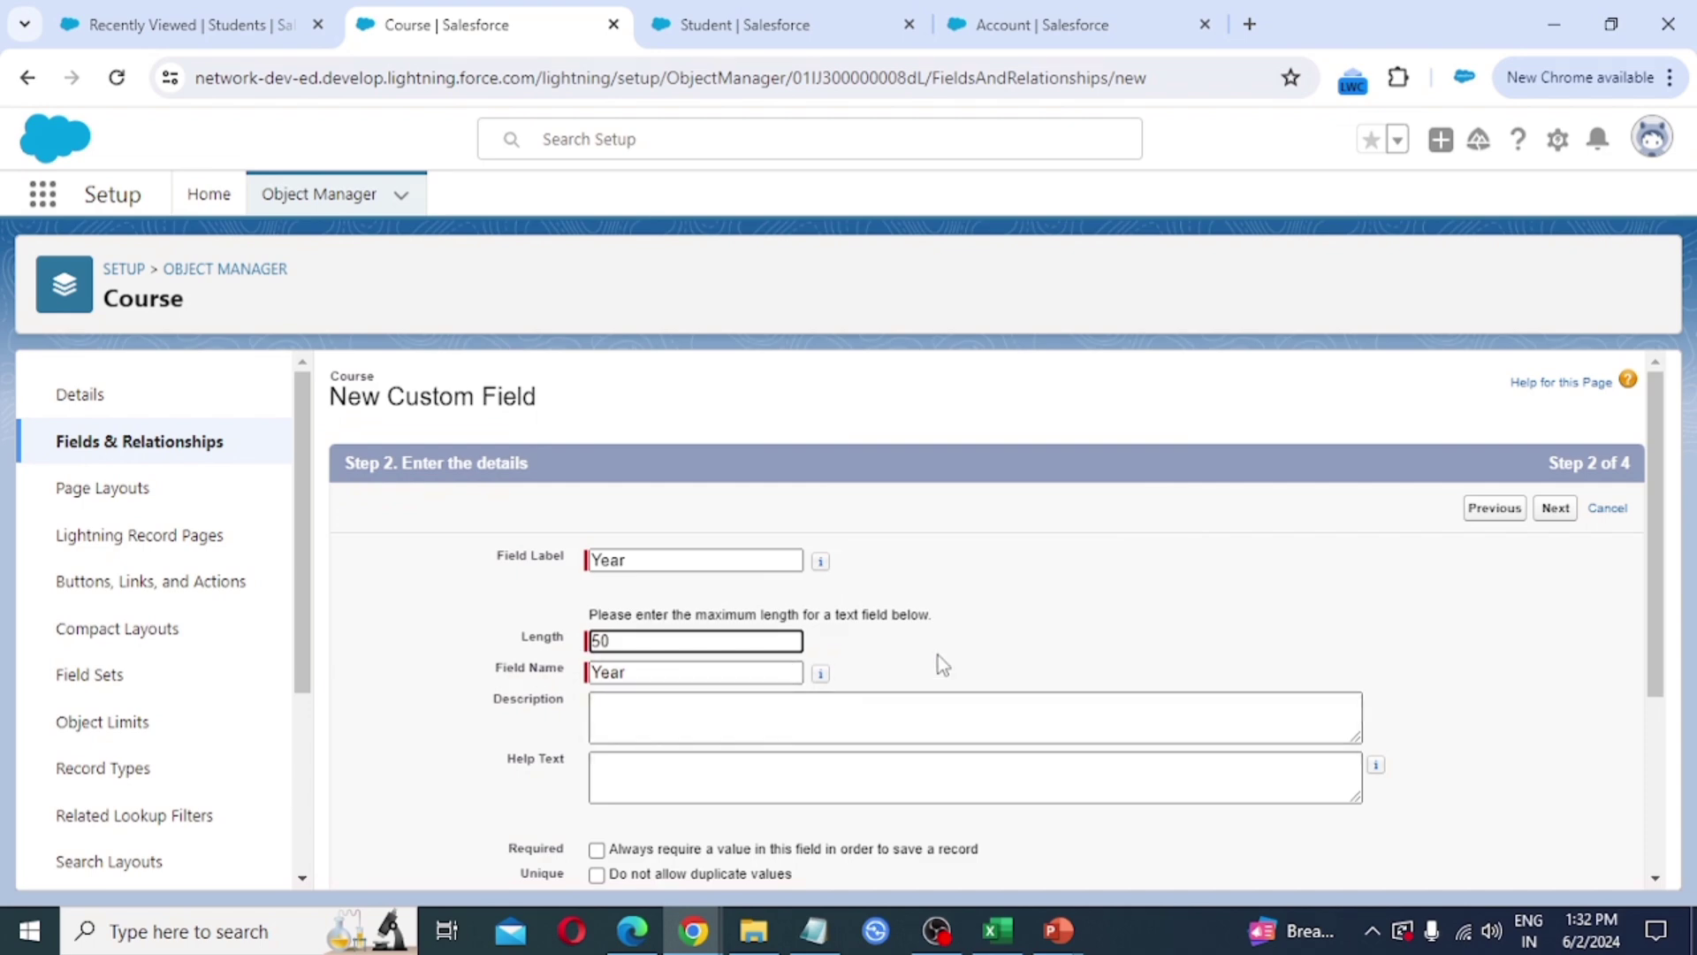
- Accept the Year field's remaining defaults, field-level security and Course Layout placement, and save it to start another field
{"action": "left_click", "coordinate": [1013, 627]}
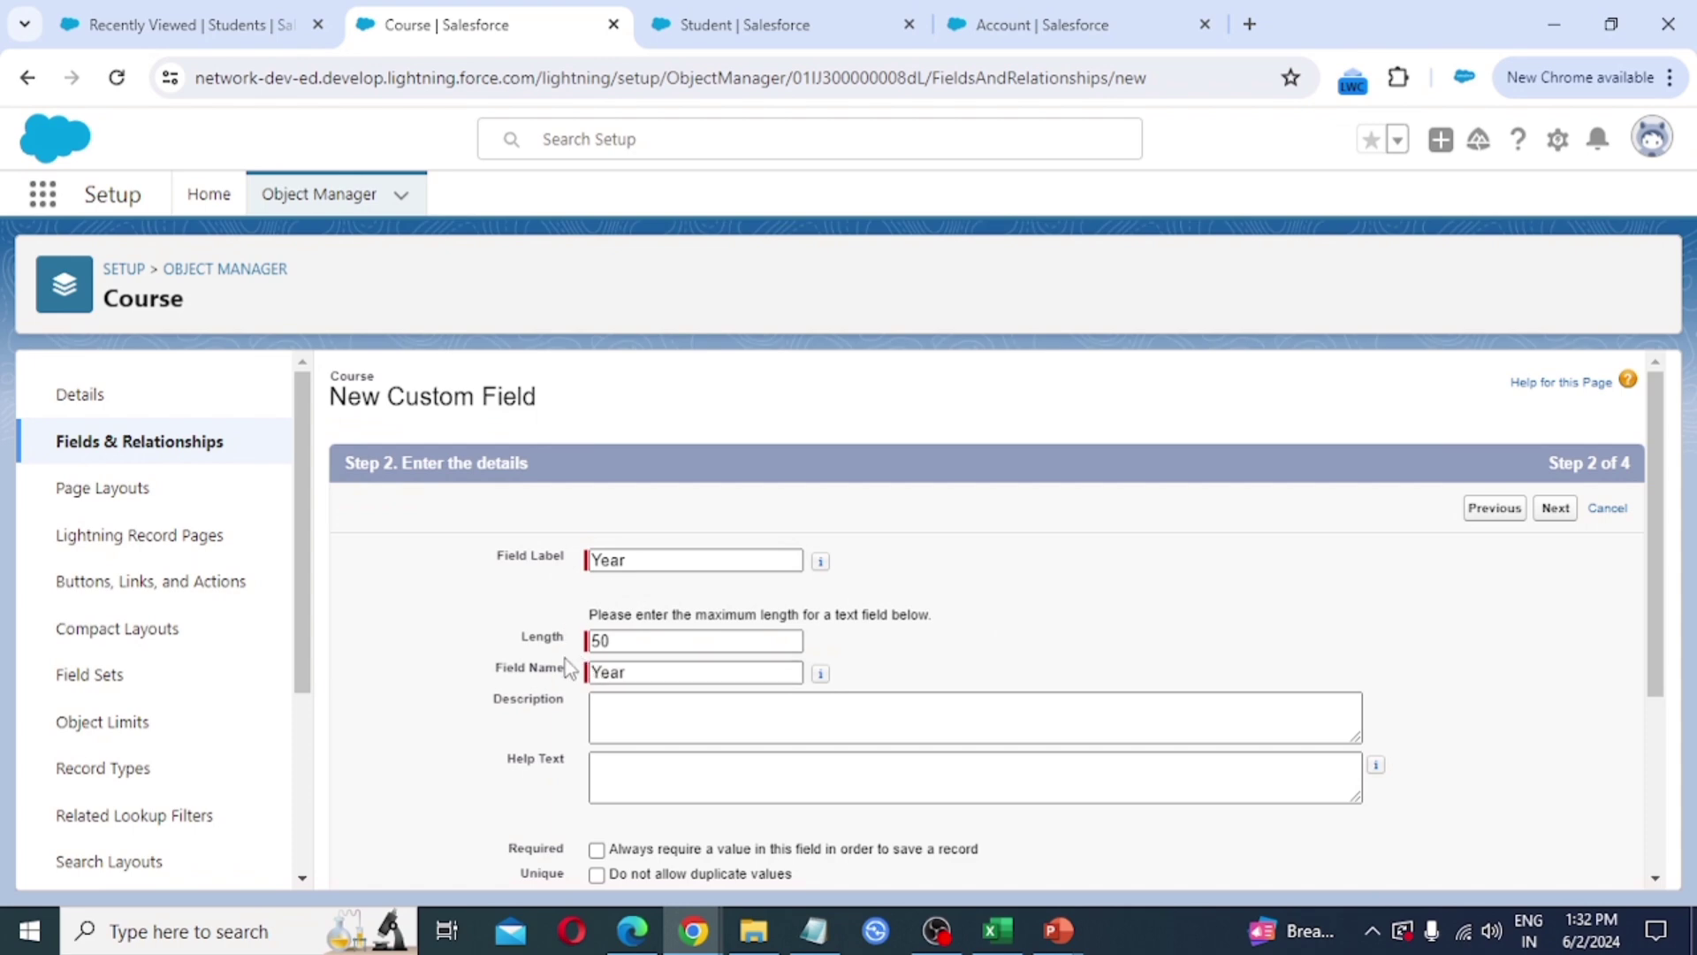
{"action": "scroll", "coordinate": [663, 689], "scroll_direction": "down", "scroll_amount": 3}
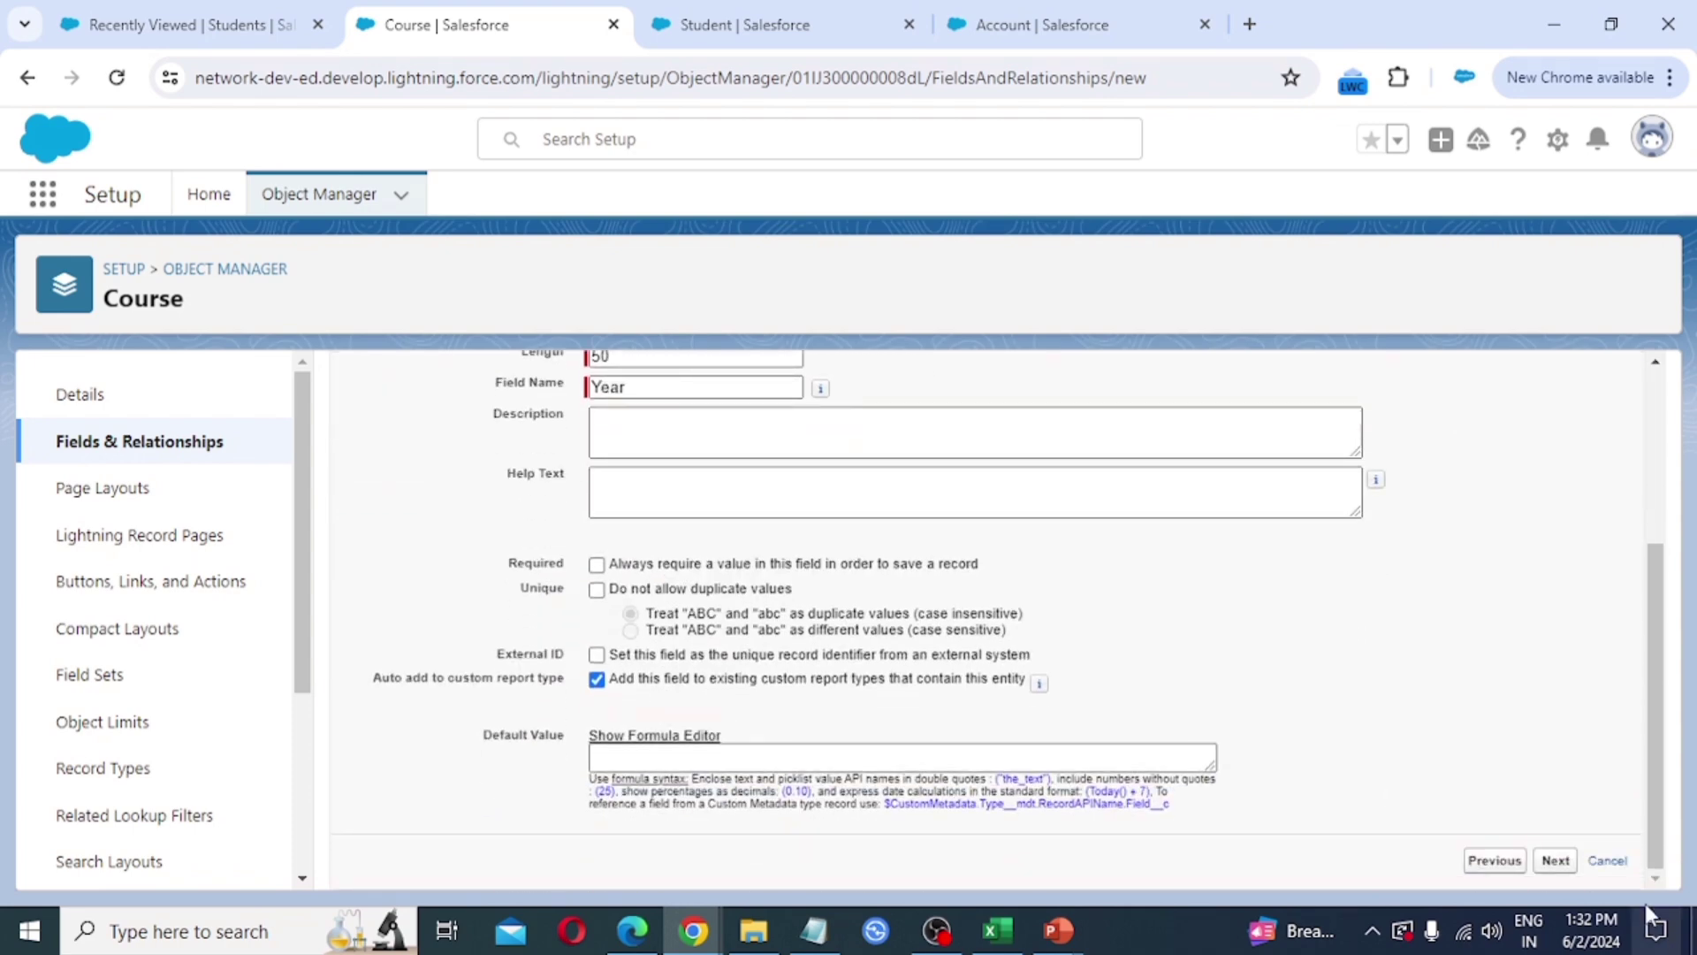
{"action": "left_click", "coordinate": [1552, 861]}
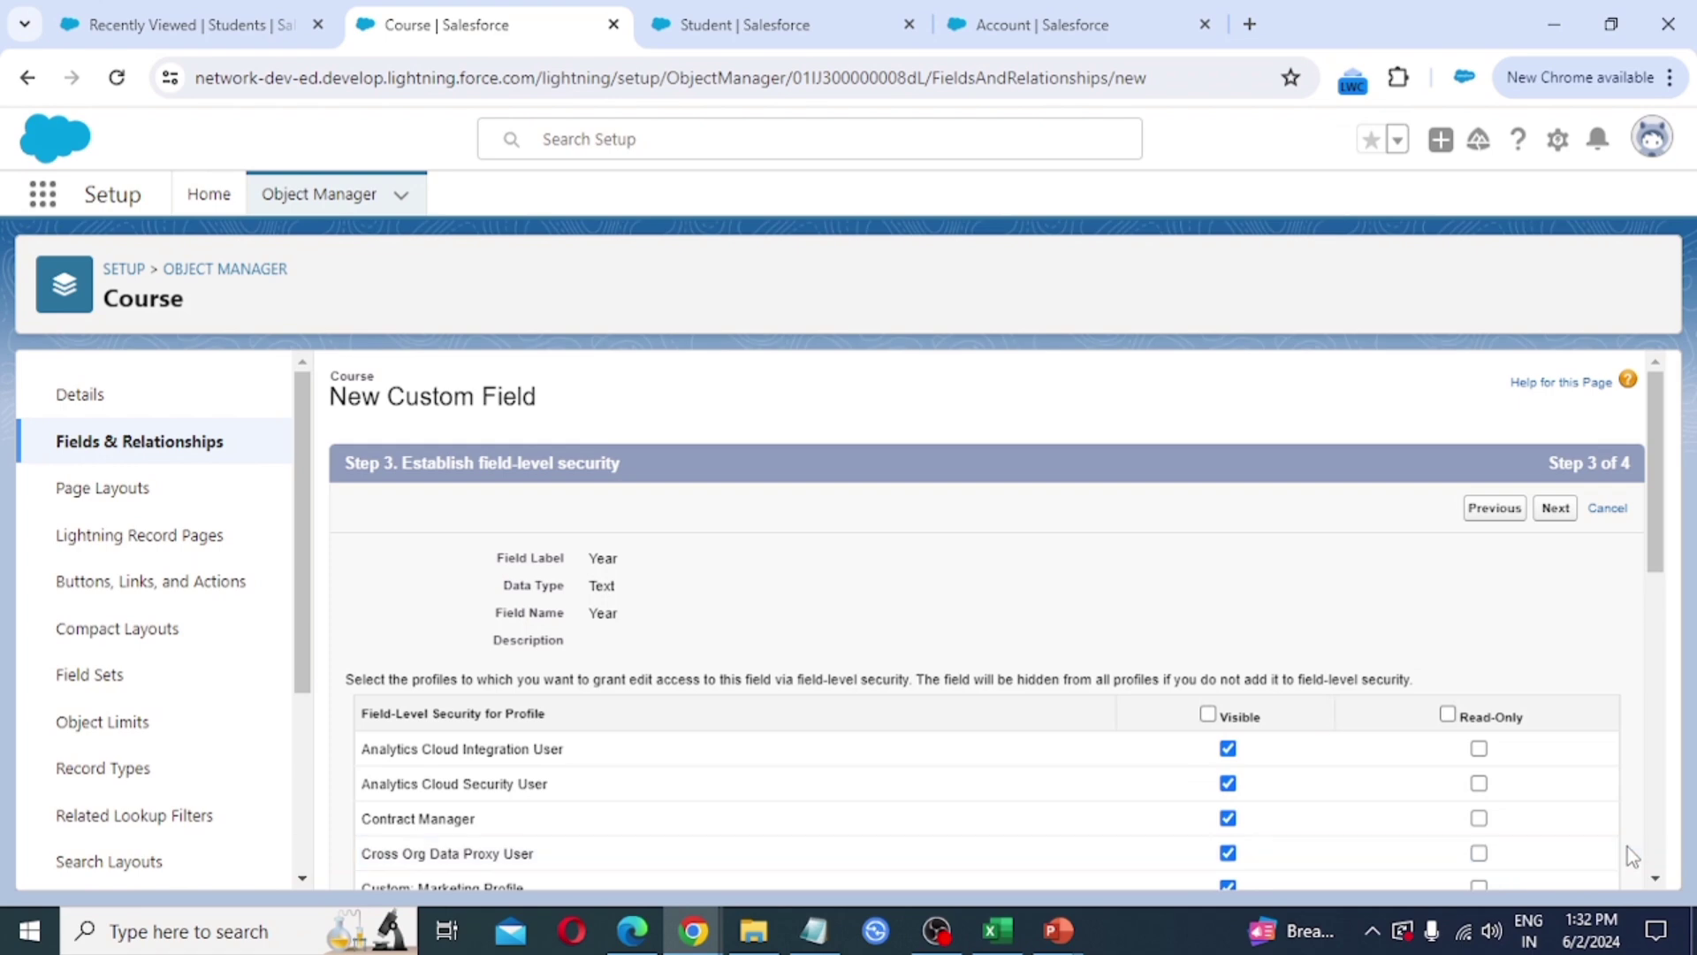
{"action": "left_click", "coordinate": [1555, 510]}
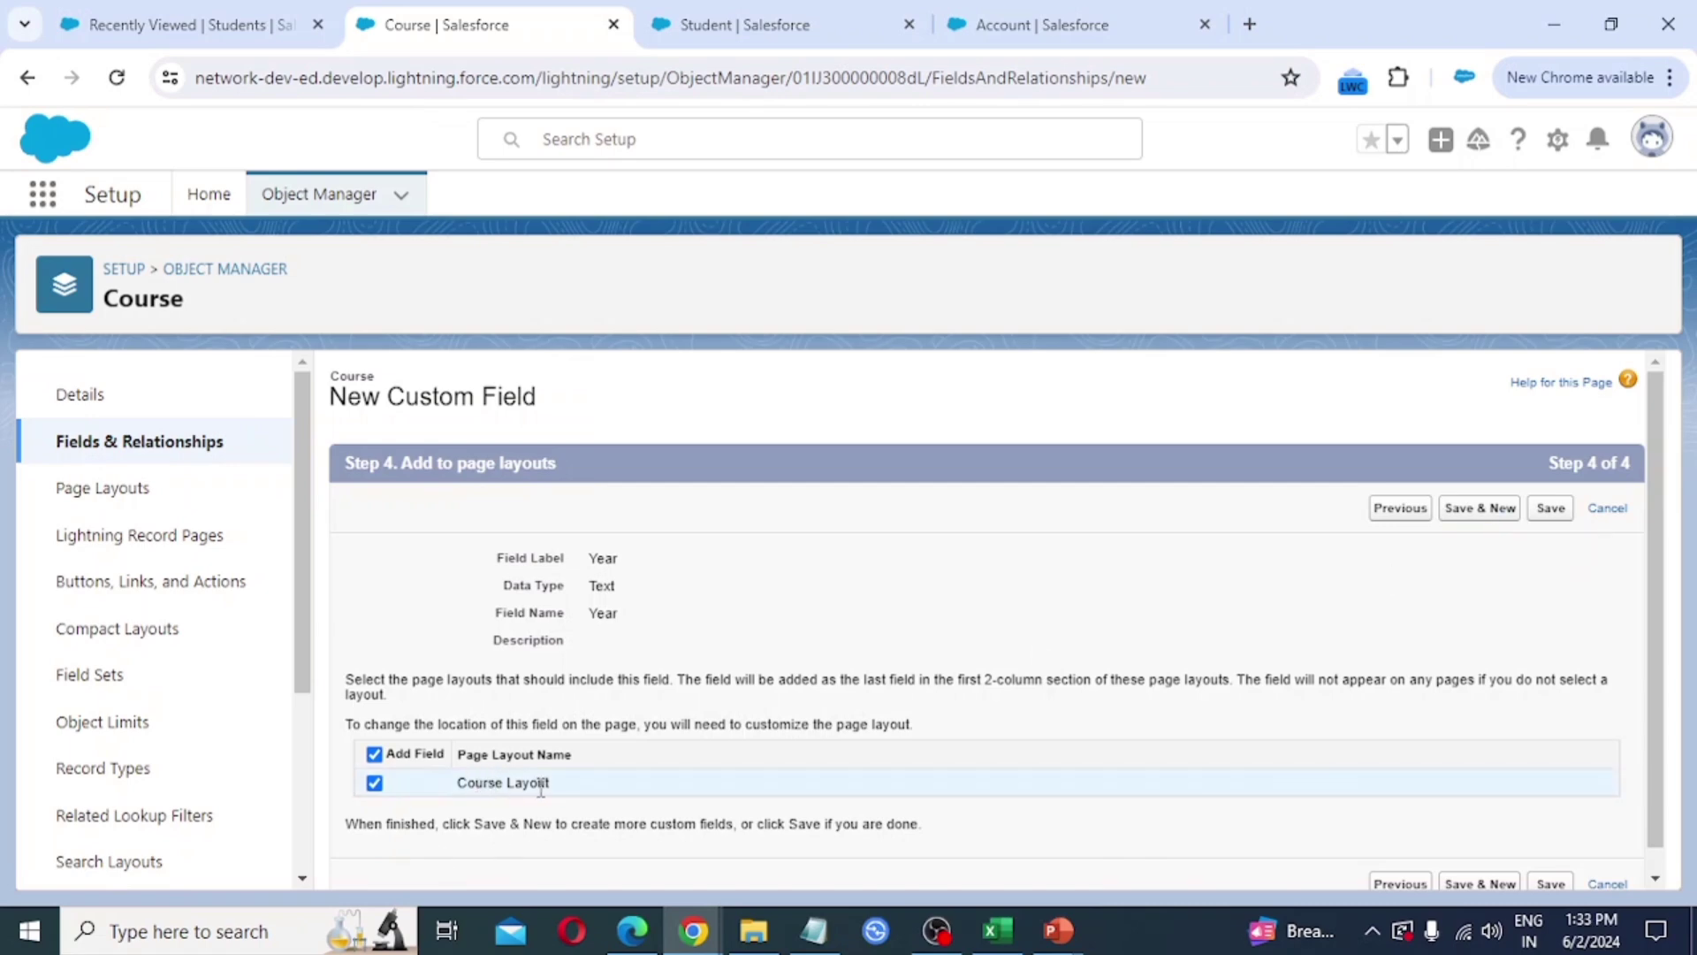
{"action": "left_click", "coordinate": [1497, 511]}
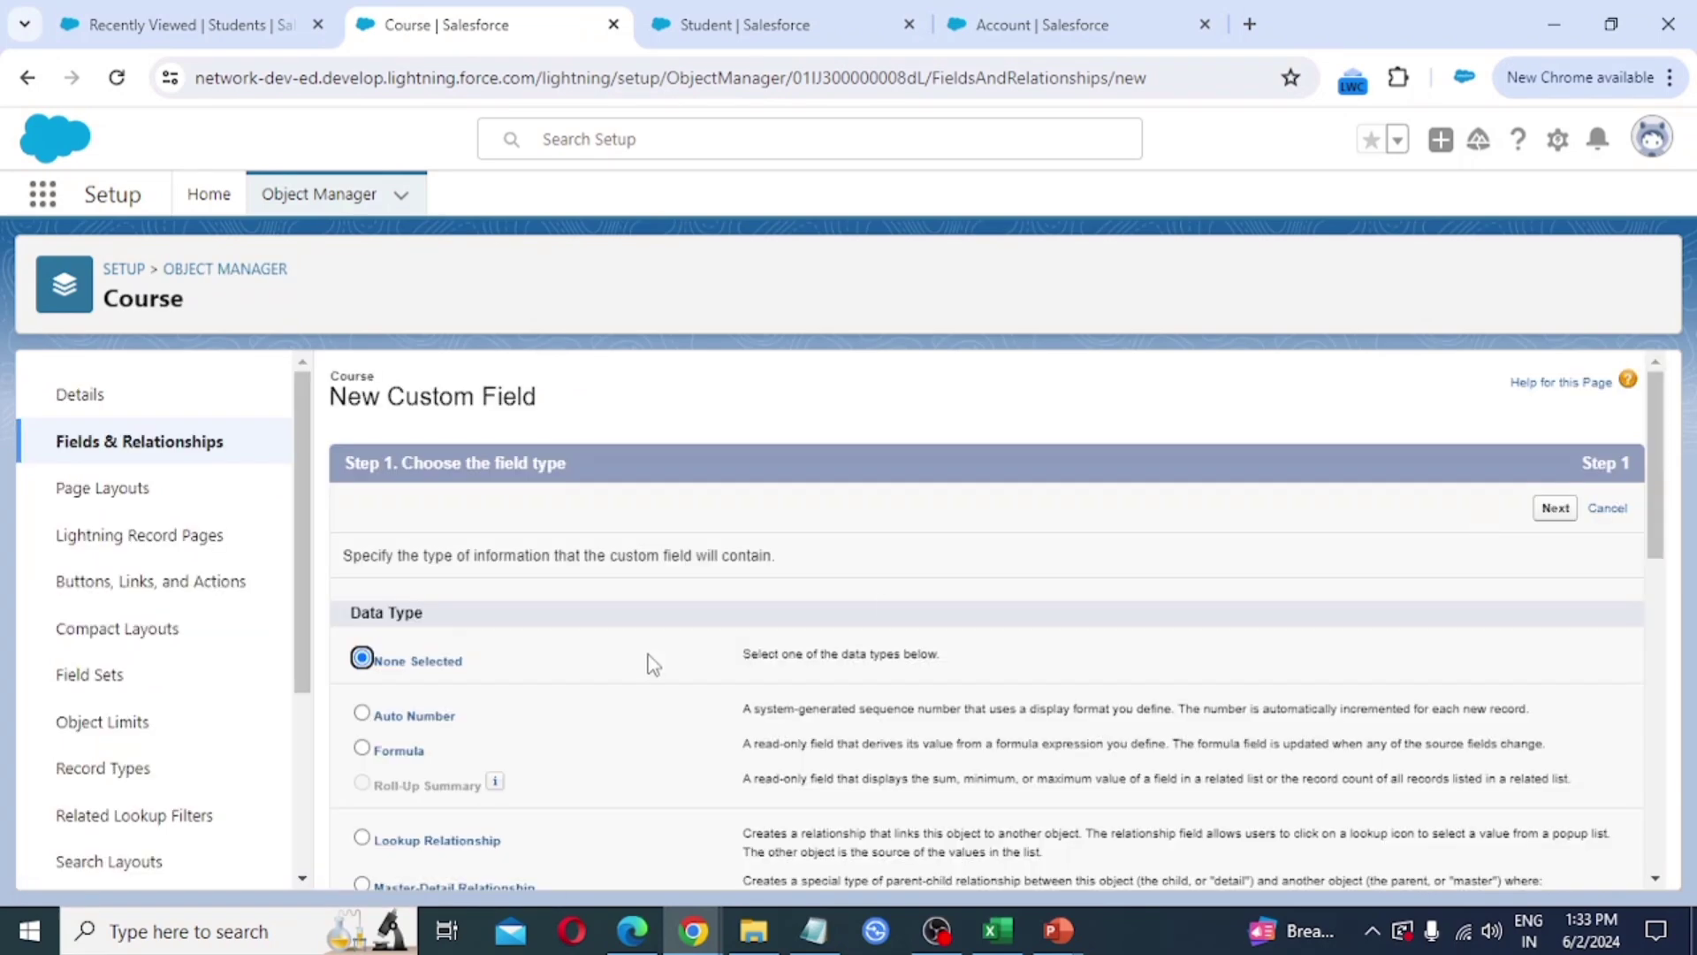
- Choose Lookup Relationship as the data type for the next Course field and proceed to the related object
{"action": "scroll", "coordinate": [654, 663], "scroll_direction": "down", "scroll_amount": 3}
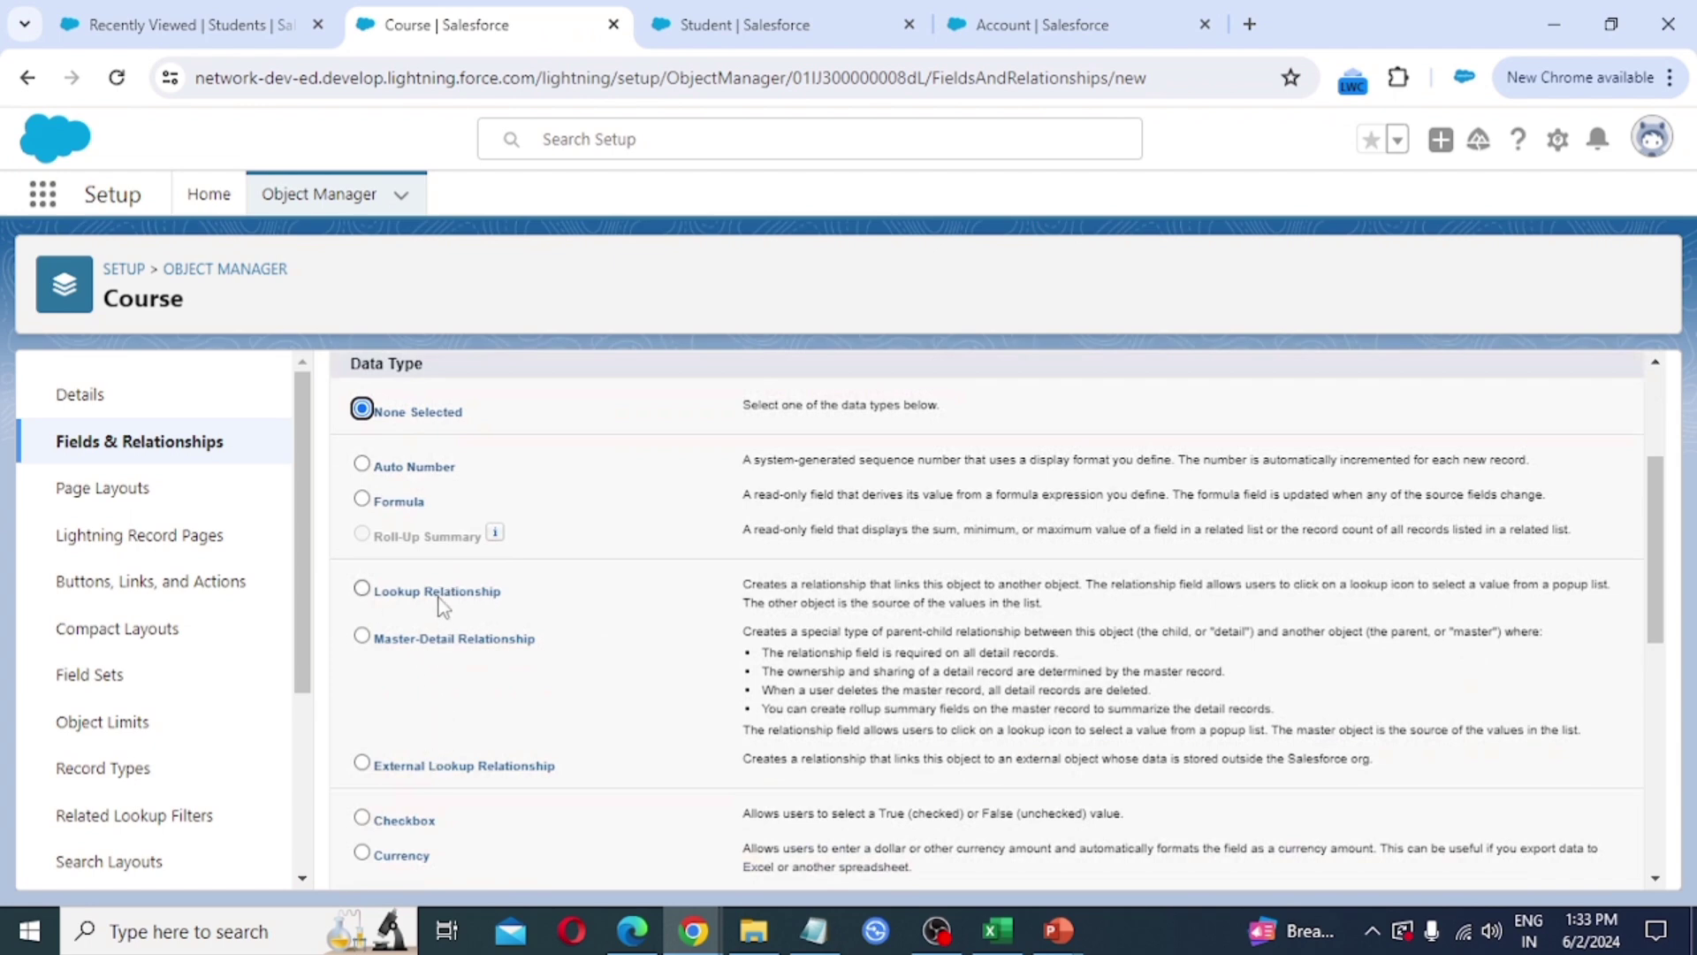
{"action": "scroll", "coordinate": [632, 606], "scroll_direction": "down", "scroll_amount": 2}
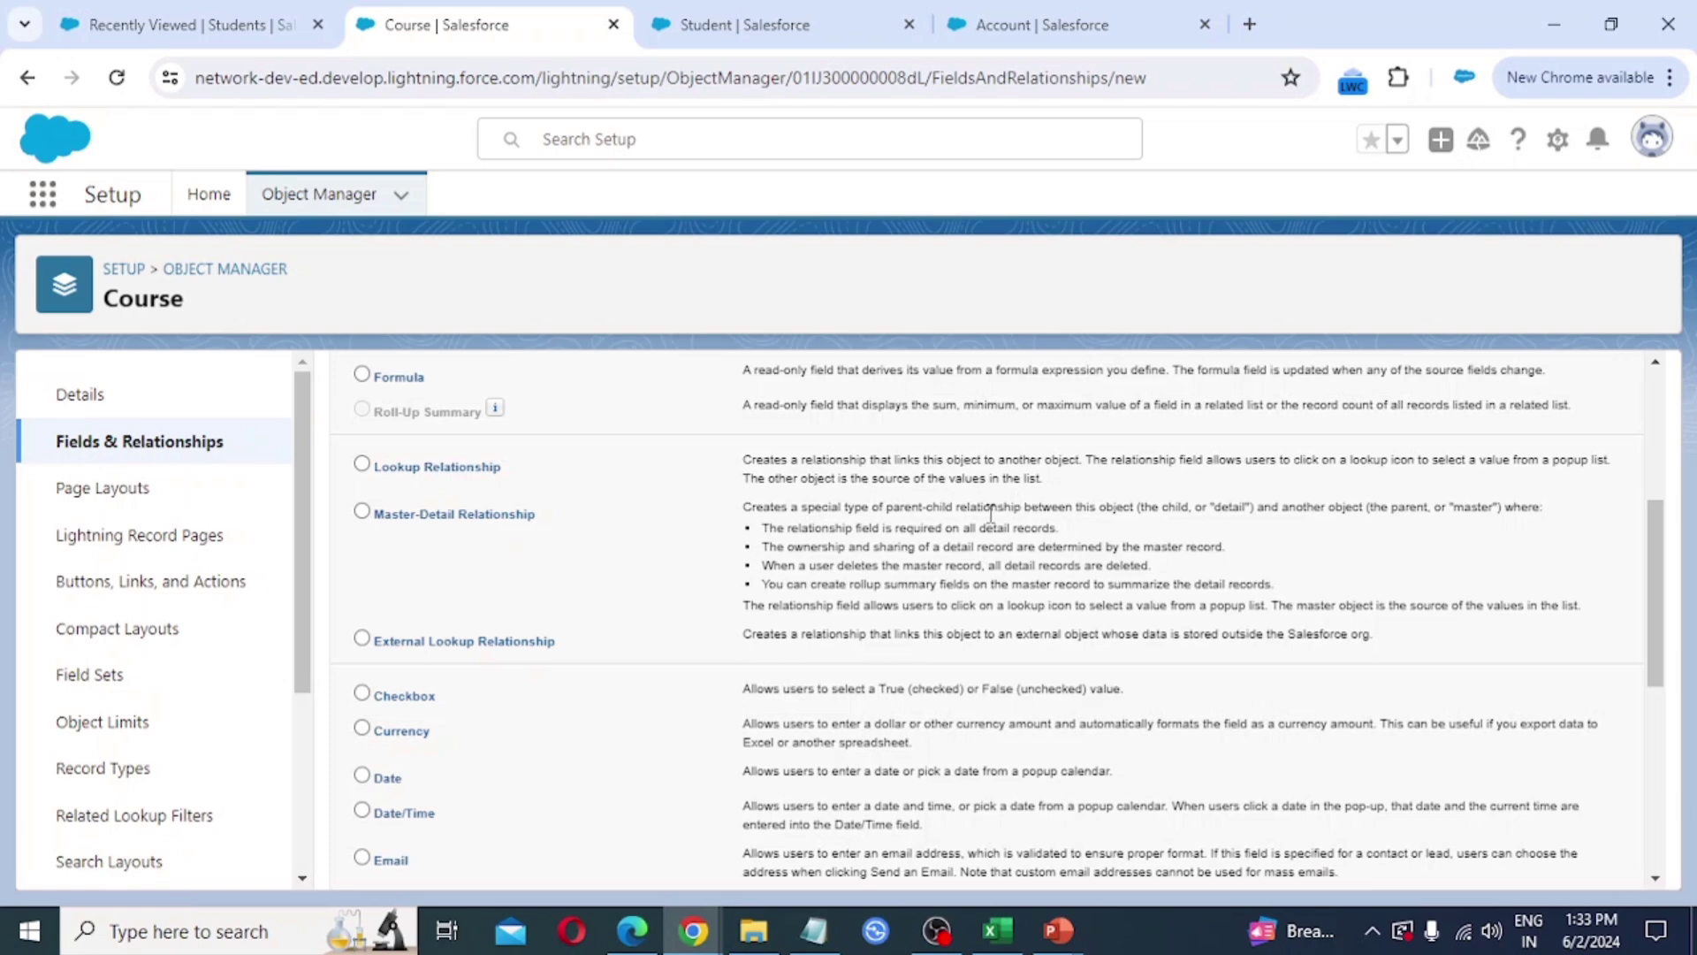
{"action": "left_click", "coordinate": [399, 474]}
{"action": "scroll", "coordinate": [1108, 631], "scroll_direction": "down", "scroll_amount": 5}
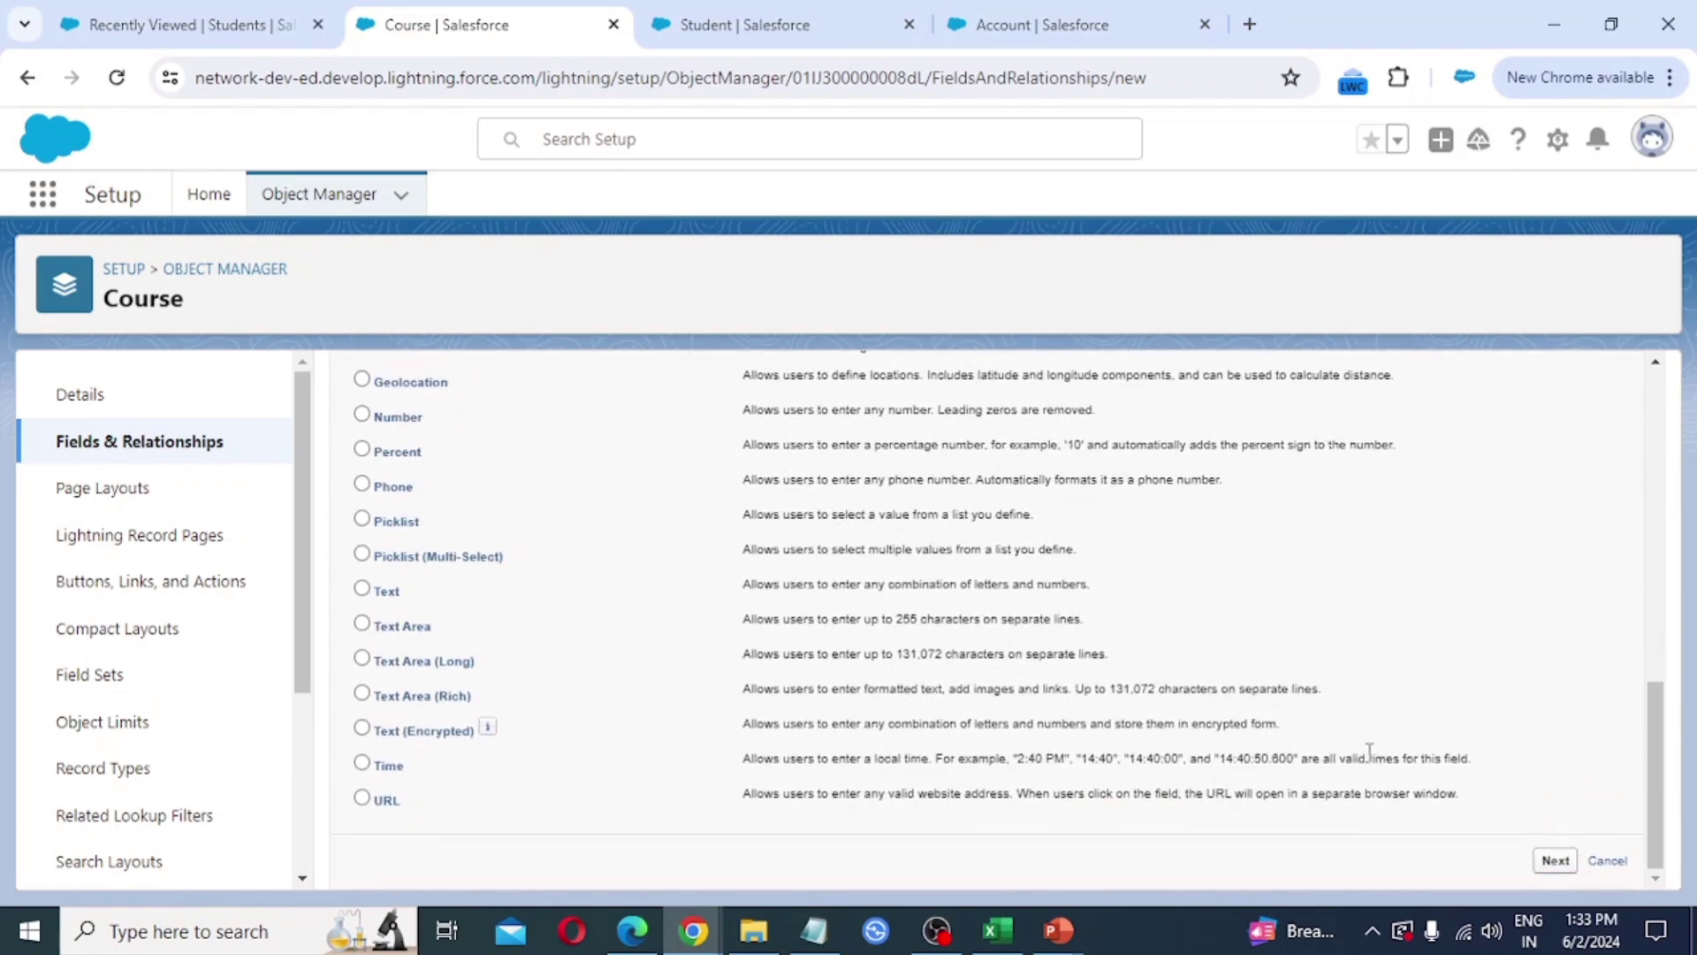
{"action": "left_click", "coordinate": [1553, 864]}
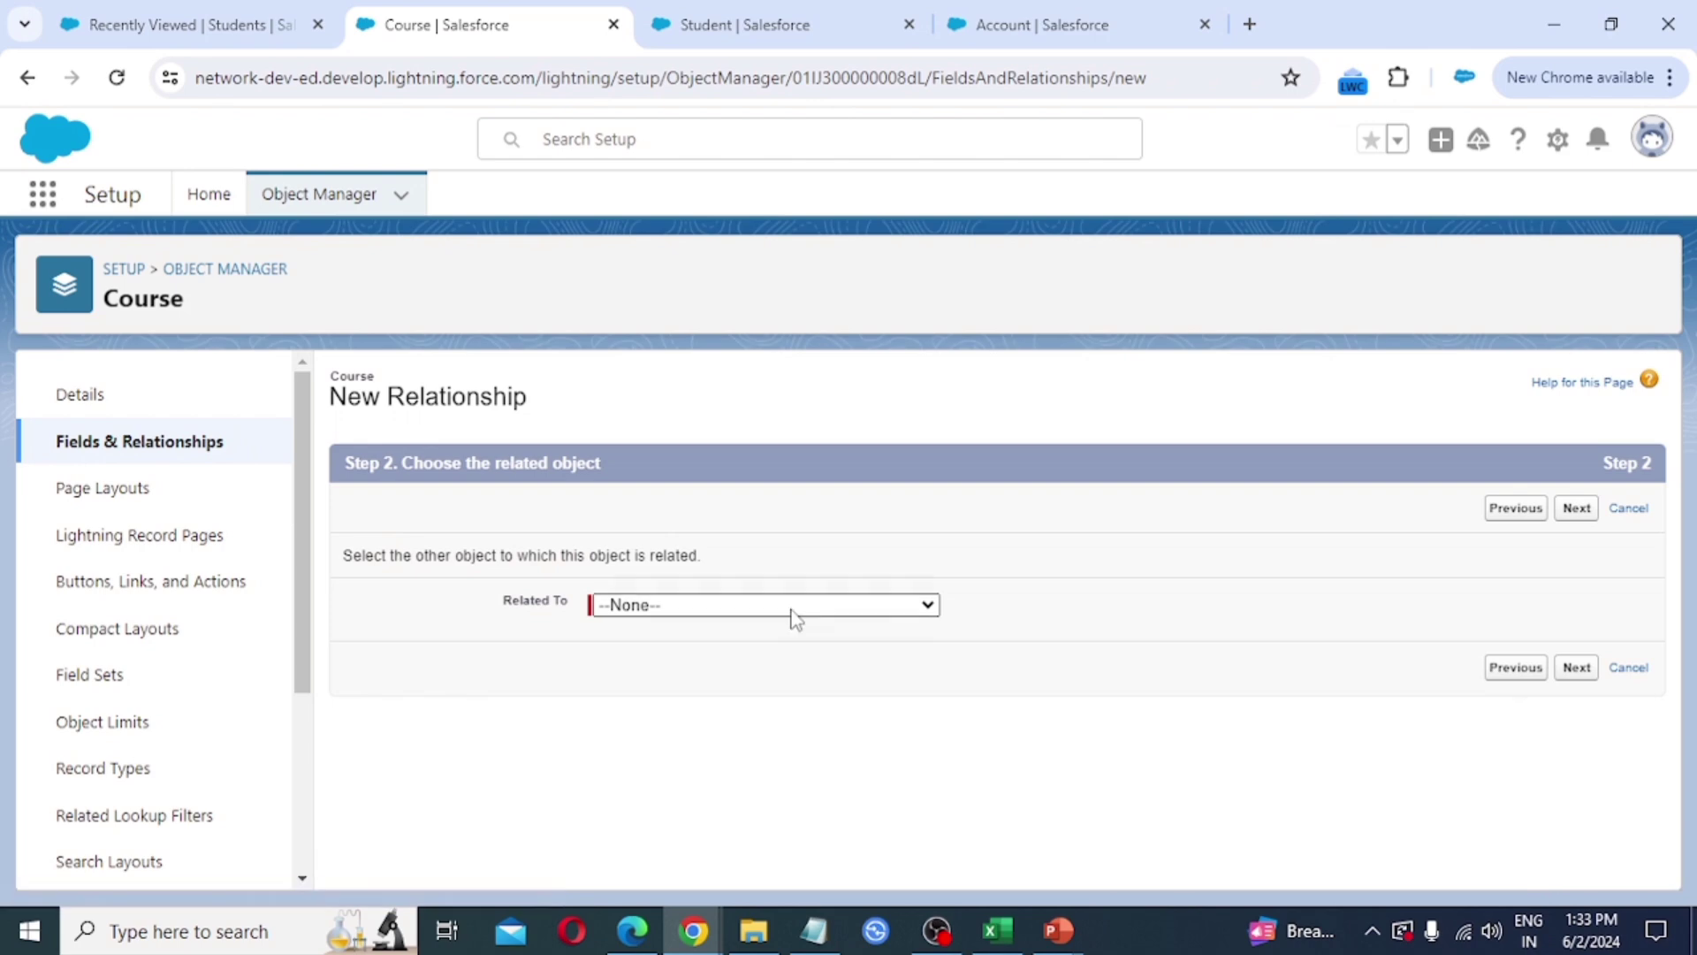
- Relate the Course lookup field to the Student object and proceed to its label and name
{"action": "left_click", "coordinate": [663, 606]}
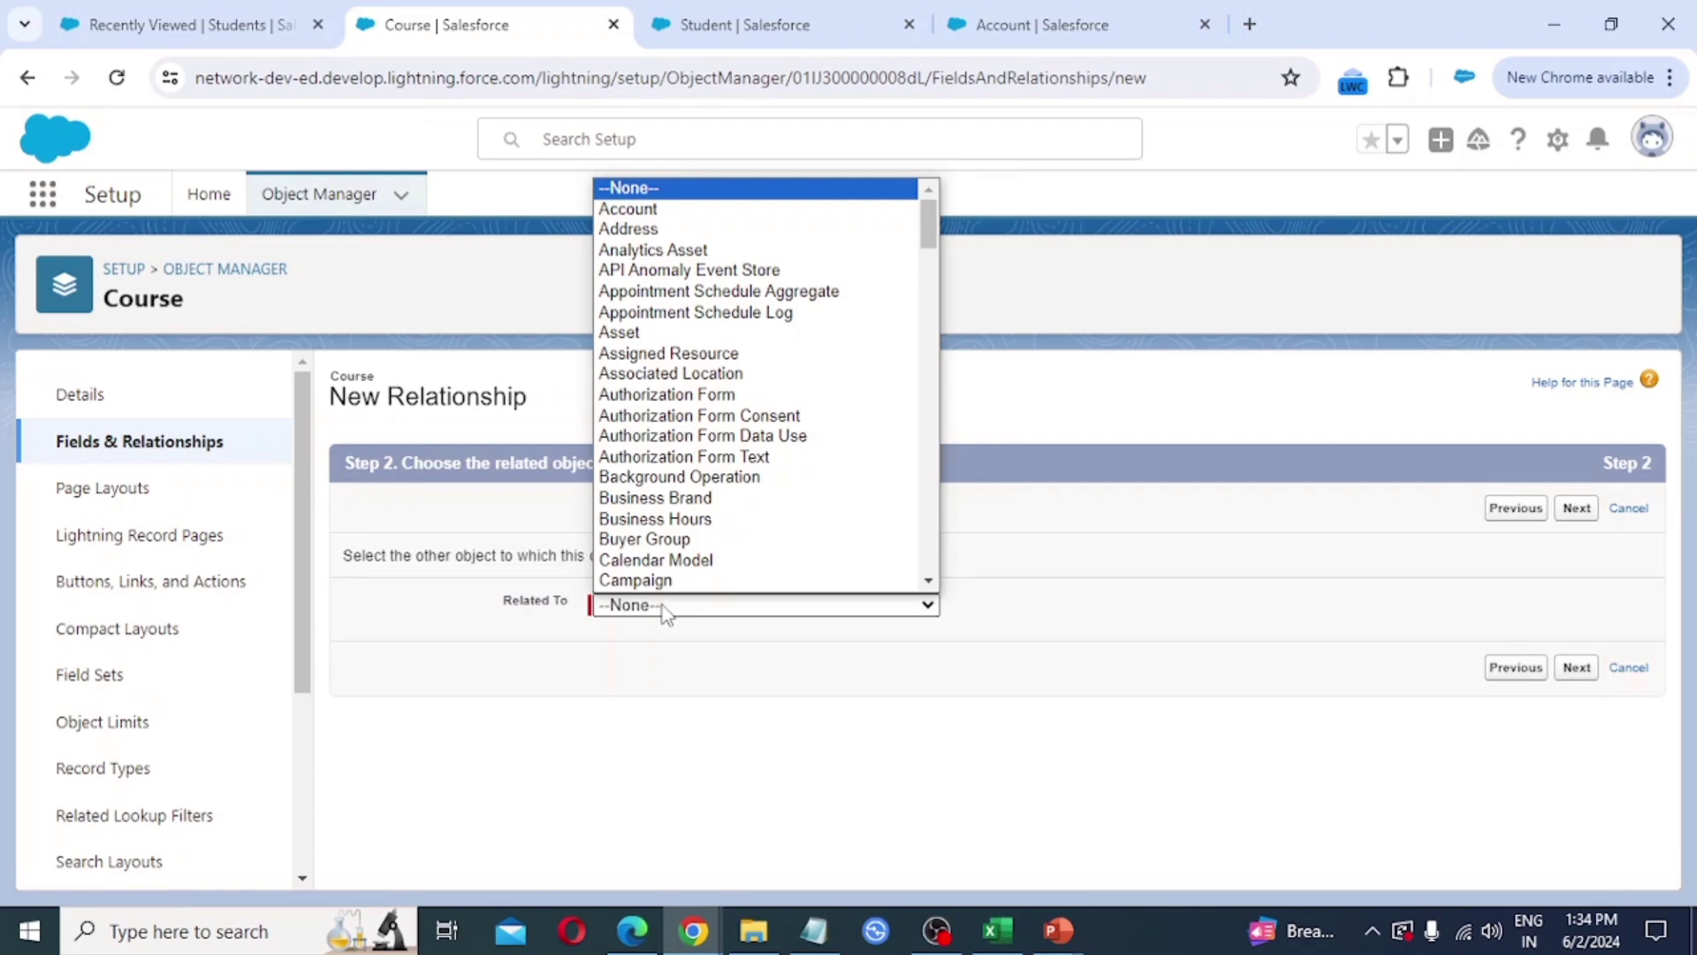
{"action": "key", "text": "s"}
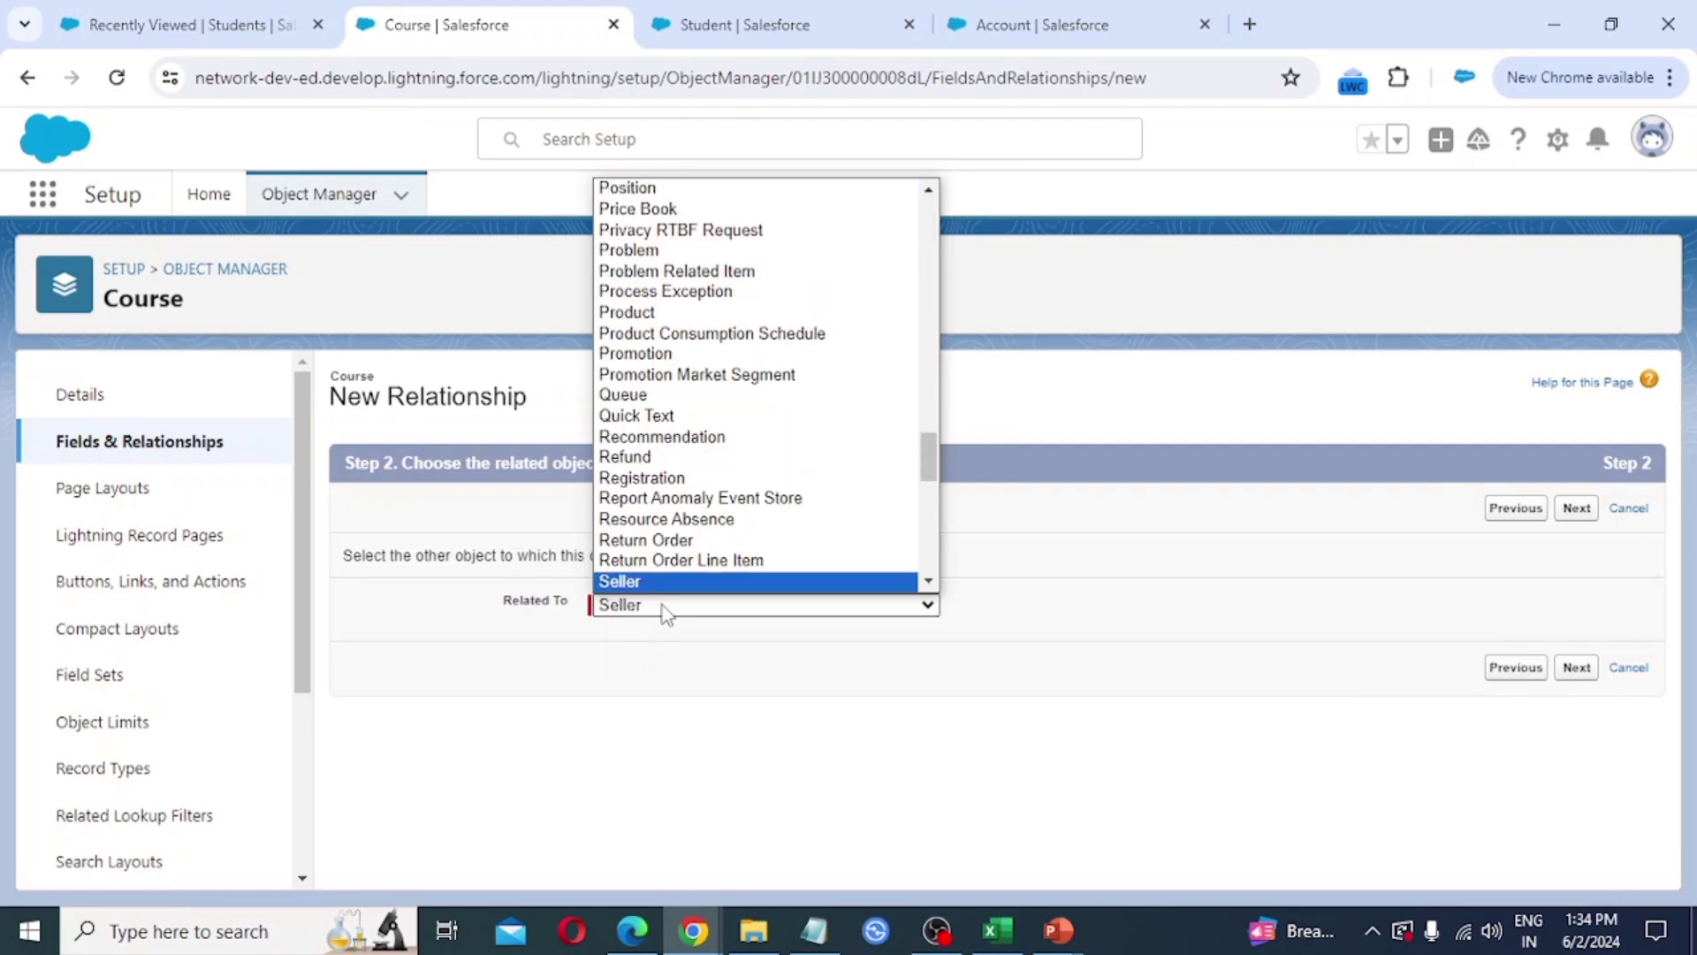
{"action": "key", "text": "t"}
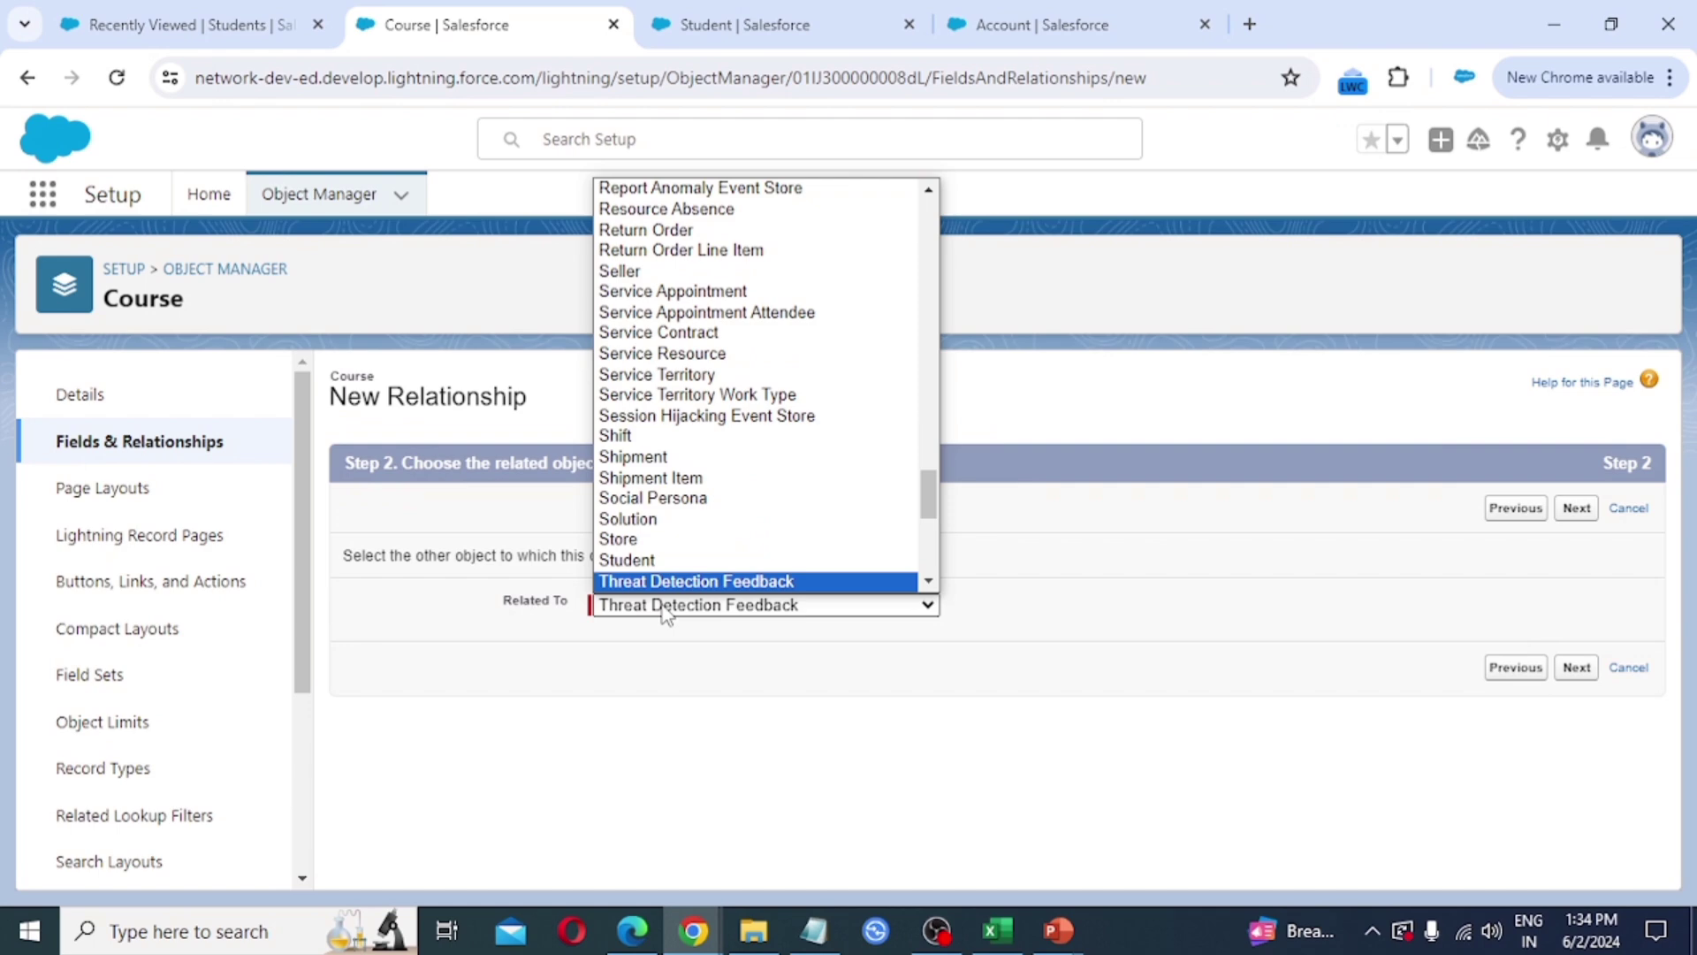
{"action": "key", "text": "u"}
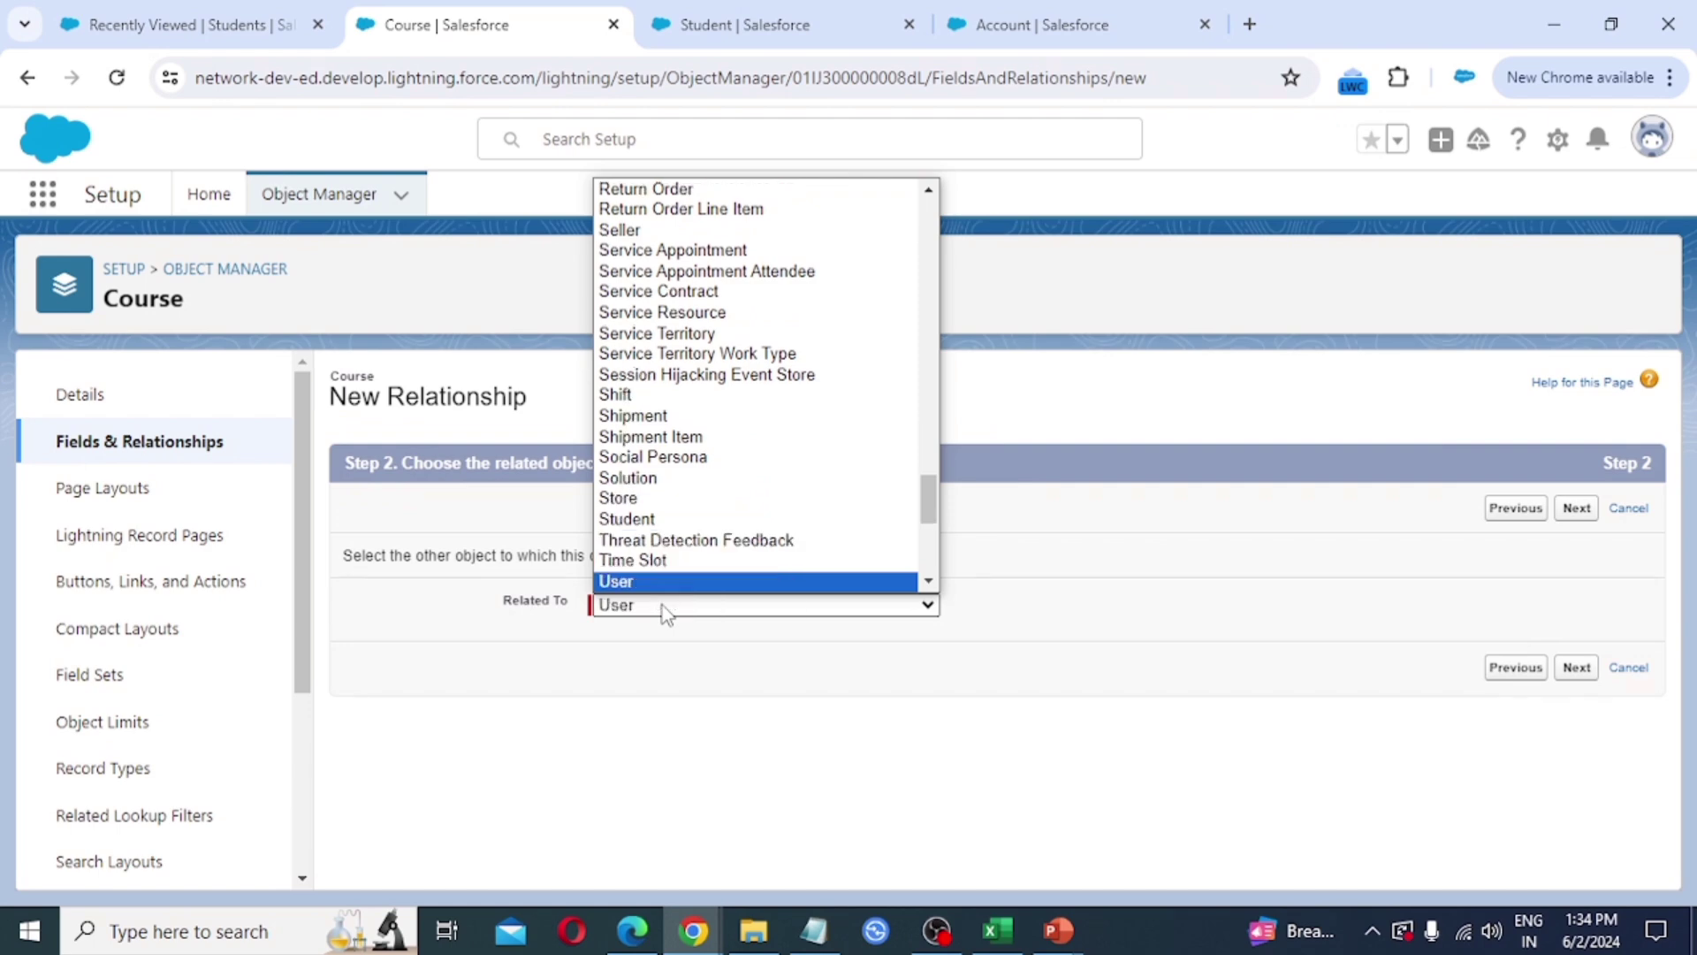
{"action": "key", "text": "s"}
{"action": "key", "text": "t"}
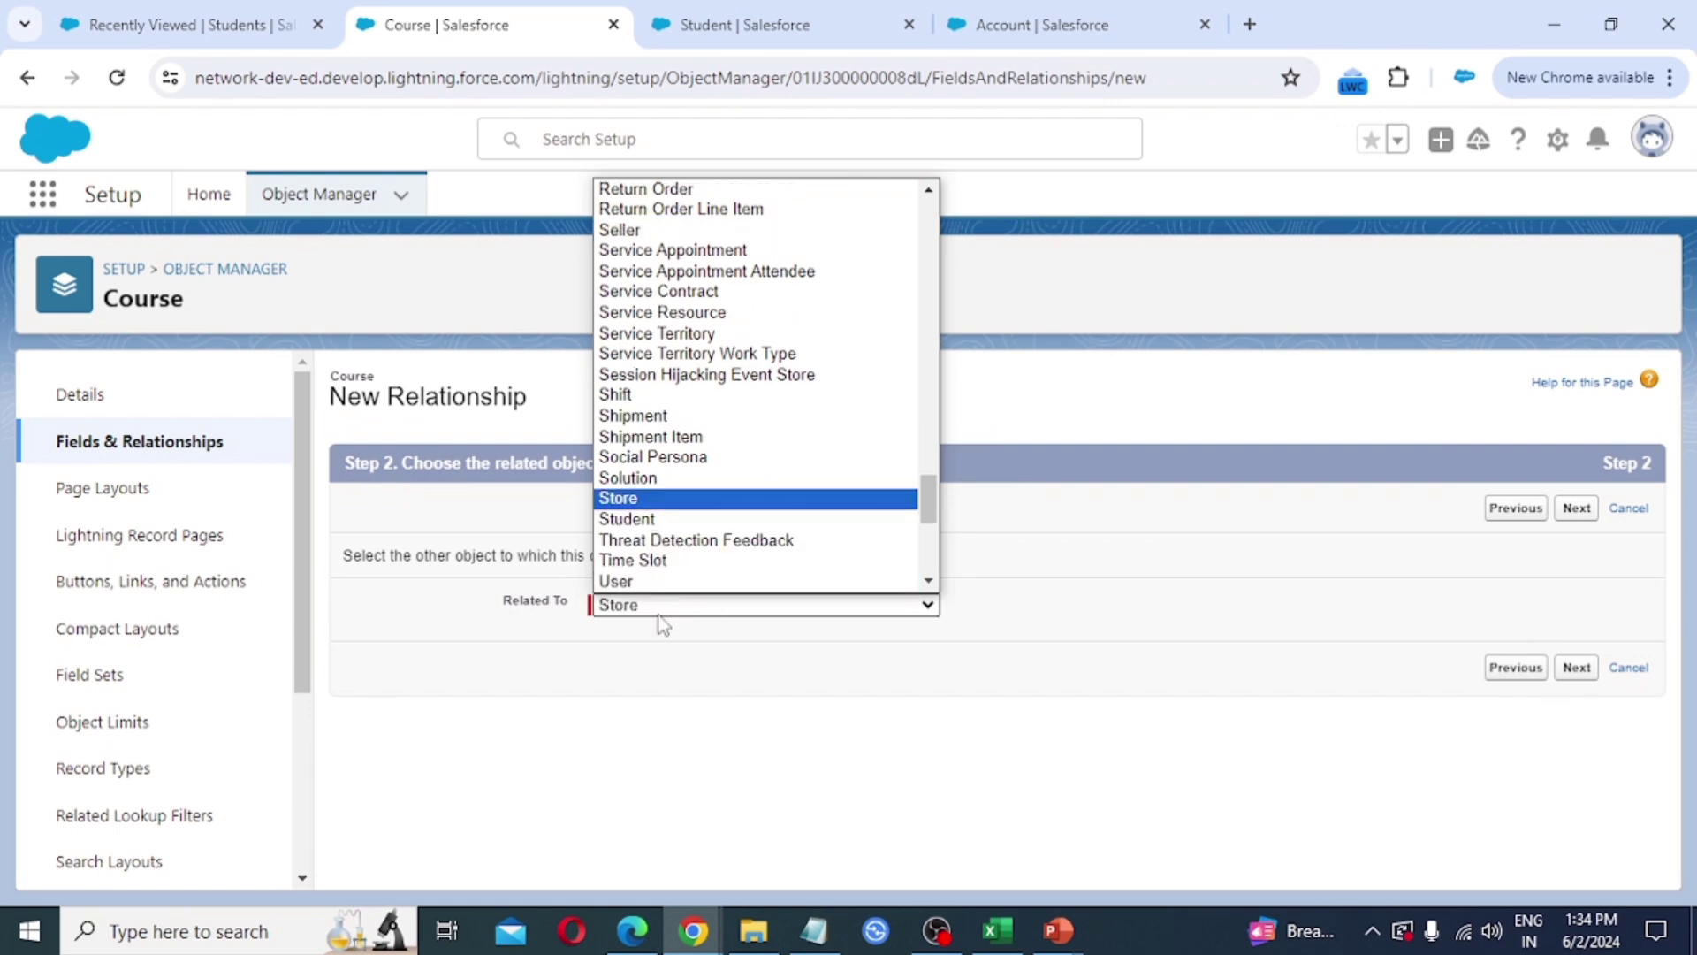
{"action": "key", "text": "t"}
{"action": "key", "text": "s"}
{"action": "key", "text": "t"}
{"action": "key", "text": "u"}
{"action": "key", "text": "Return"}
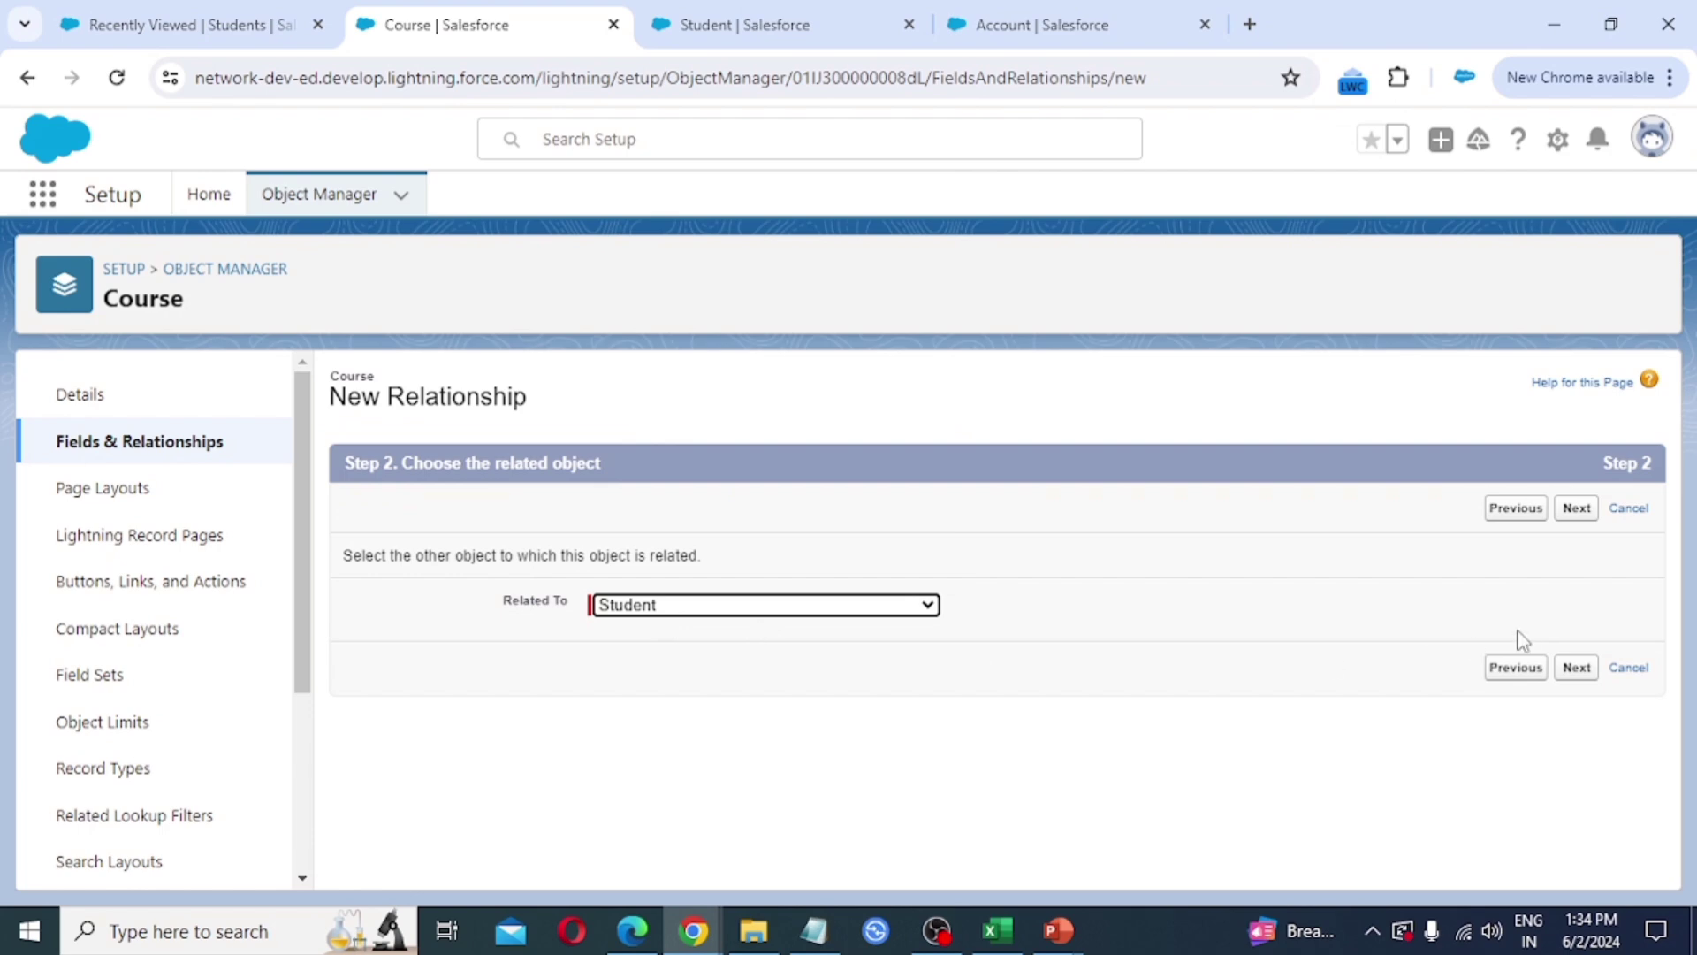
{"action": "left_click", "coordinate": [1579, 509]}
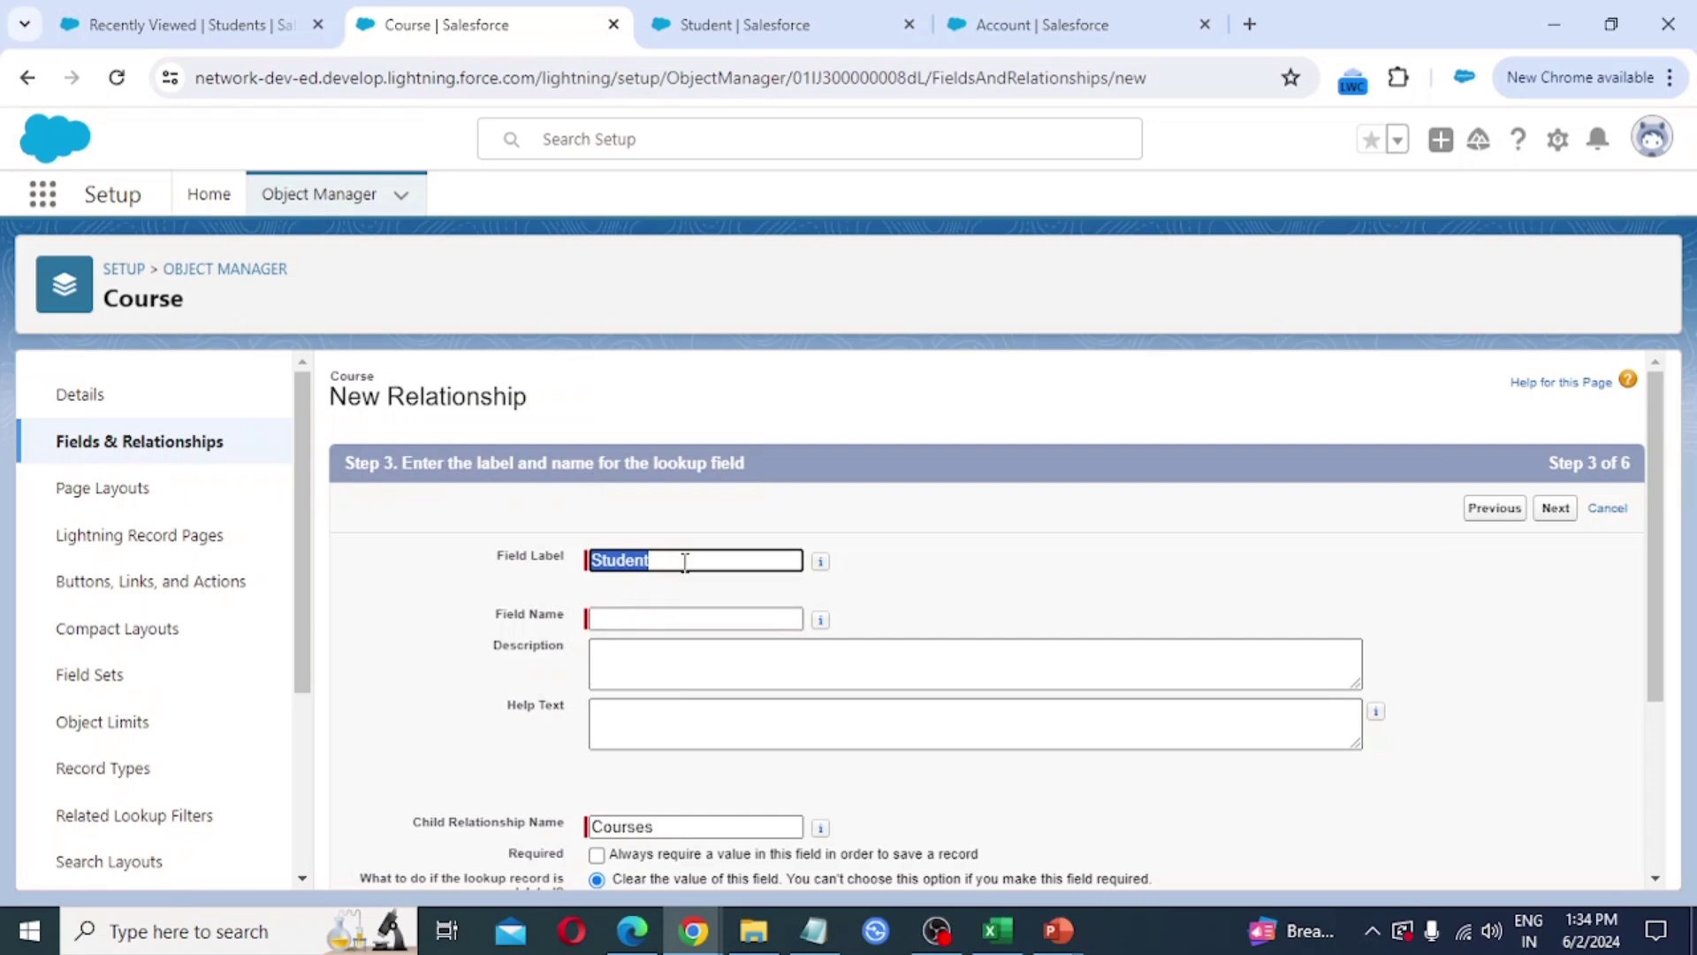
- Keep Student as the lookup field's label and name and Courses as its child relationship name, and proceed to field-level security
{"action": "key", "text": "Tab"}
{"action": "scroll", "coordinate": [897, 701], "scroll_direction": "down", "scroll_amount": 1}
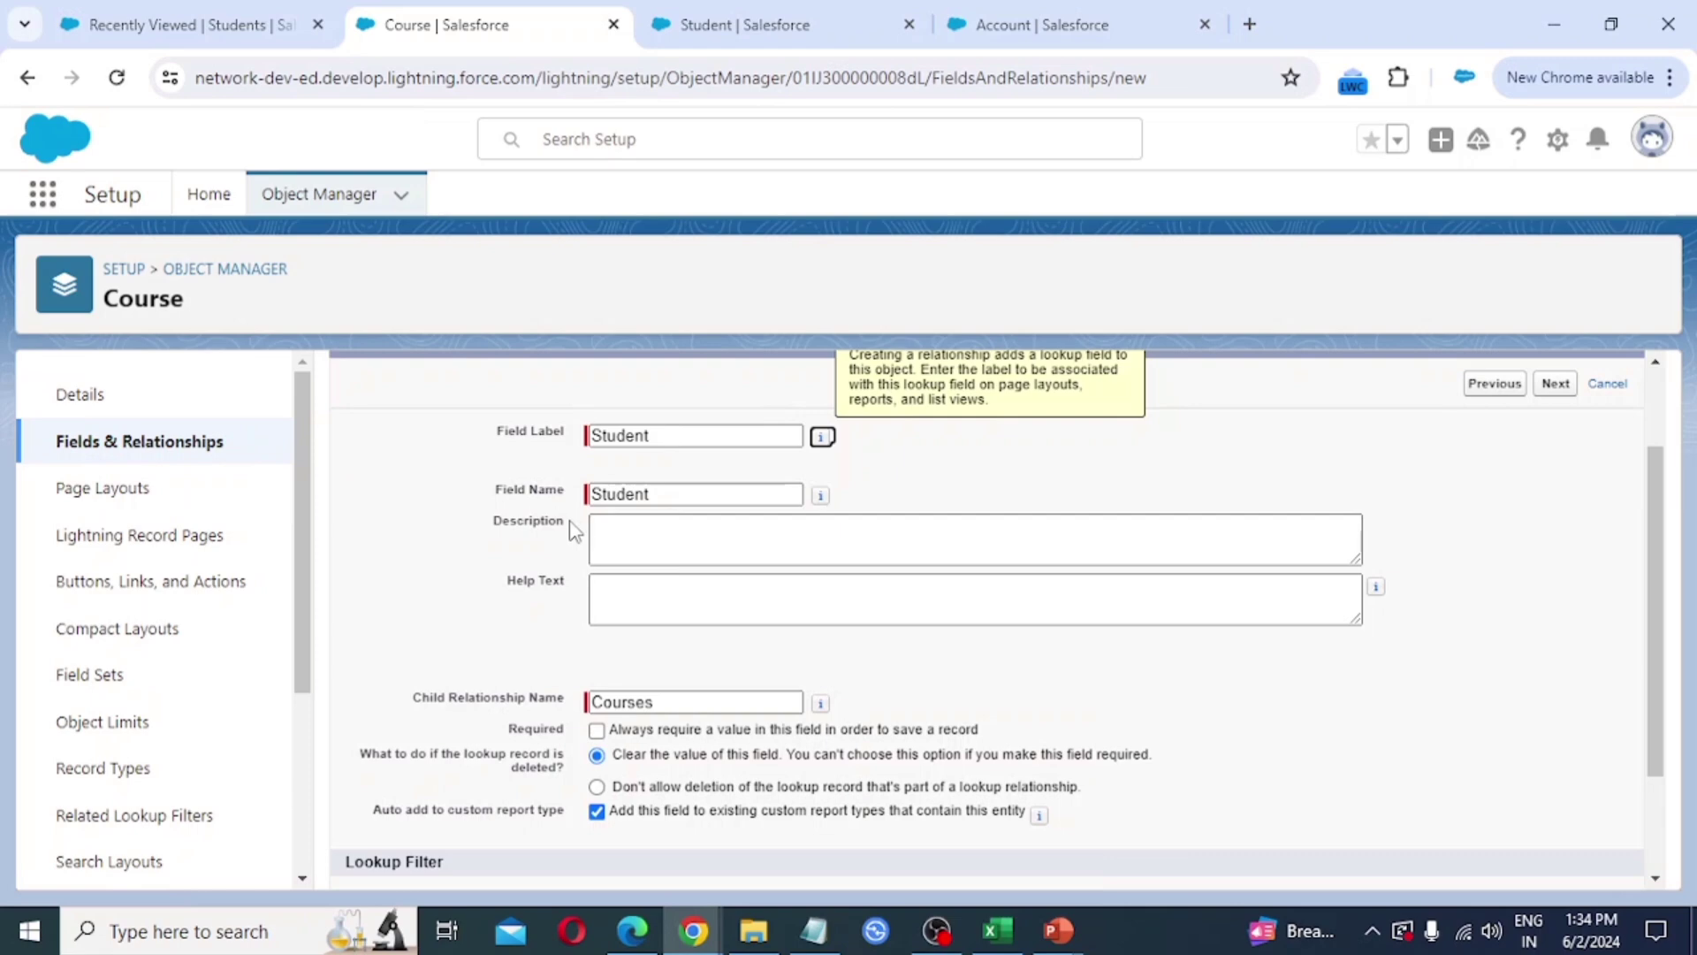
{"action": "scroll", "coordinate": [853, 692], "scroll_direction": "down", "scroll_amount": 1}
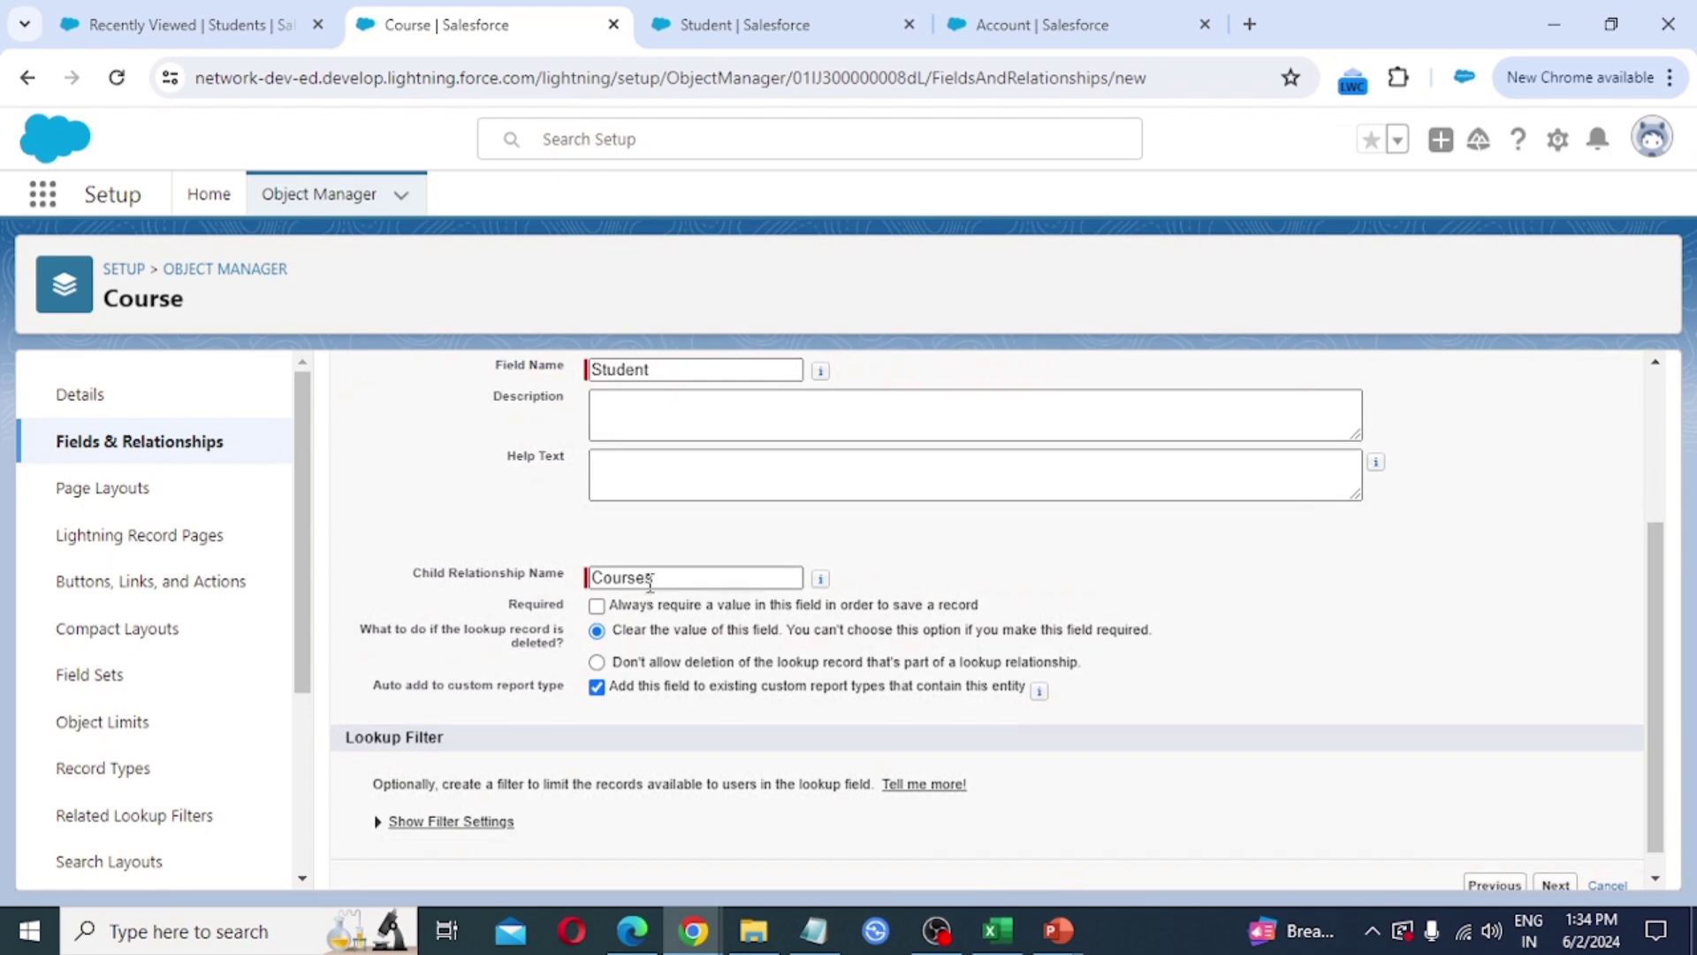
{"action": "scroll", "coordinate": [667, 659], "scroll_direction": "up", "scroll_amount": 1}
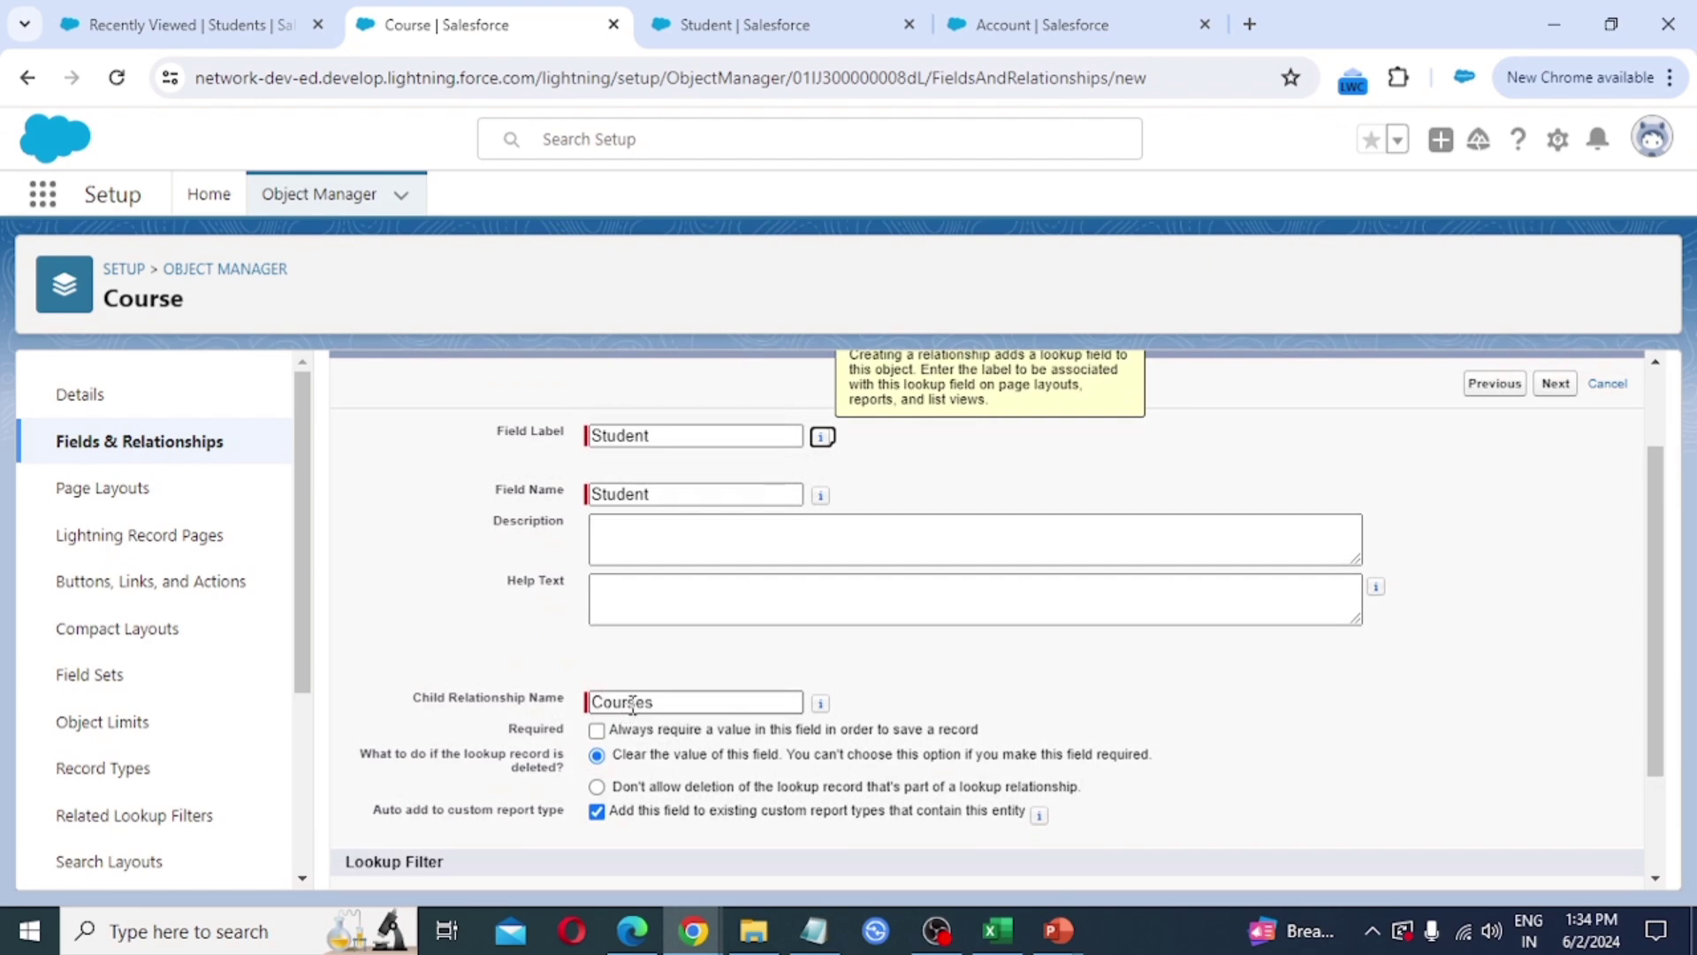
{"action": "scroll", "coordinate": [632, 704], "scroll_direction": "up", "scroll_amount": 1}
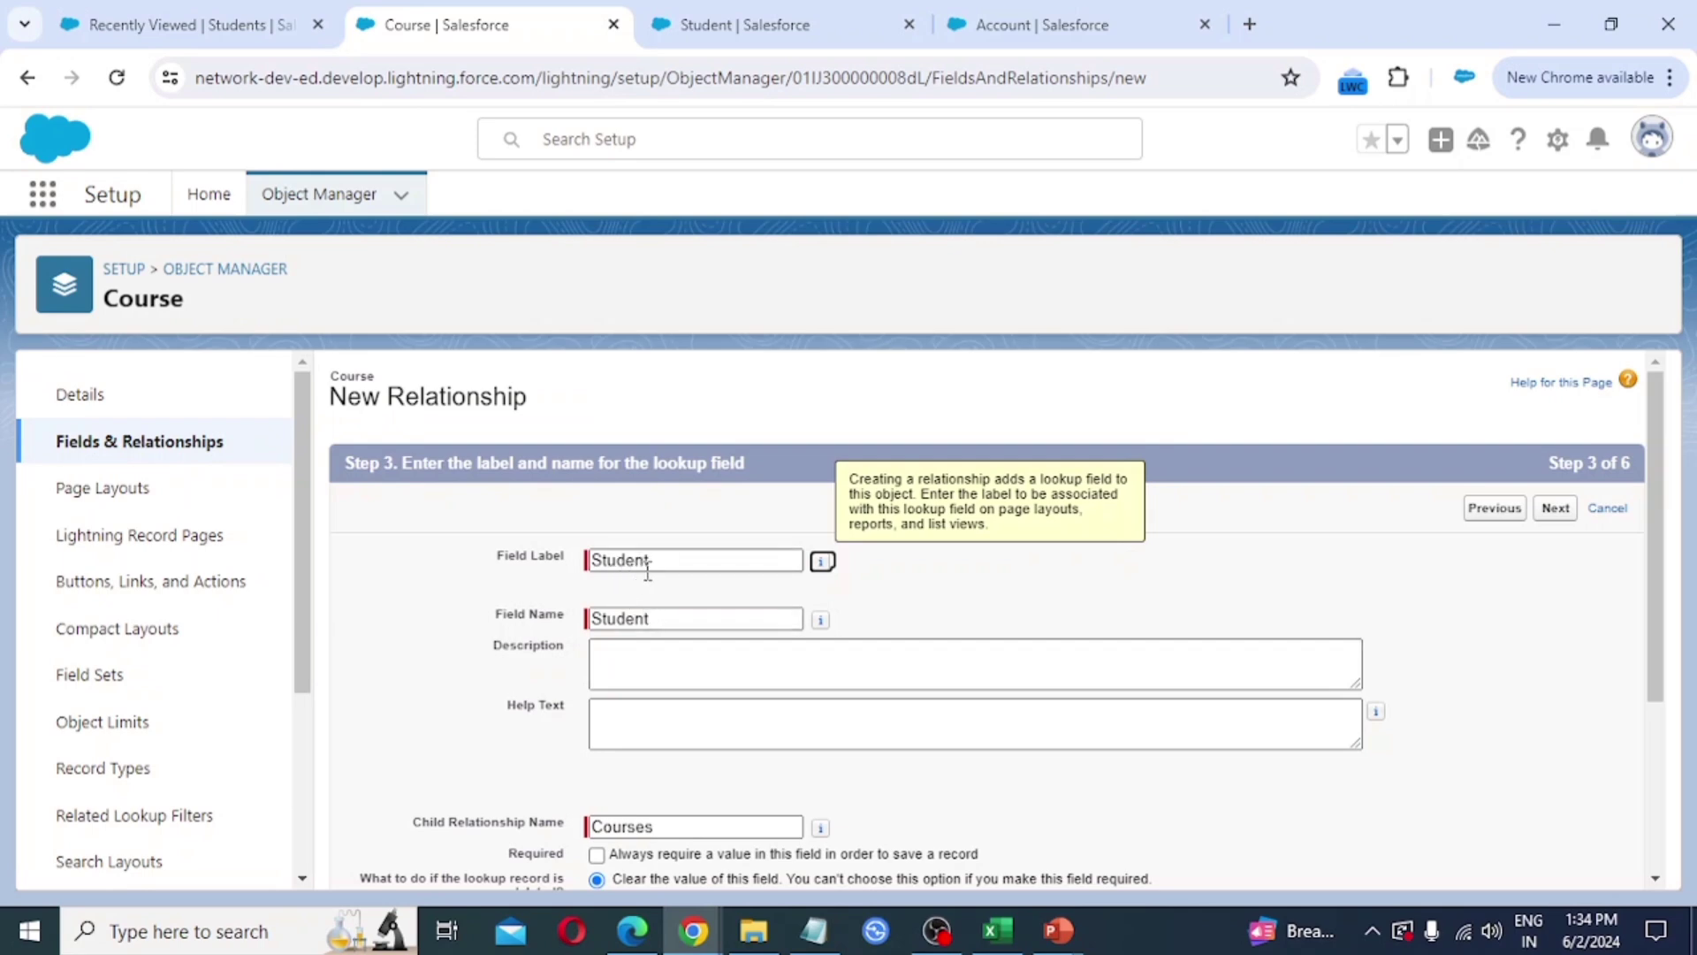
{"action": "scroll", "coordinate": [648, 572], "scroll_direction": "down", "scroll_amount": 3}
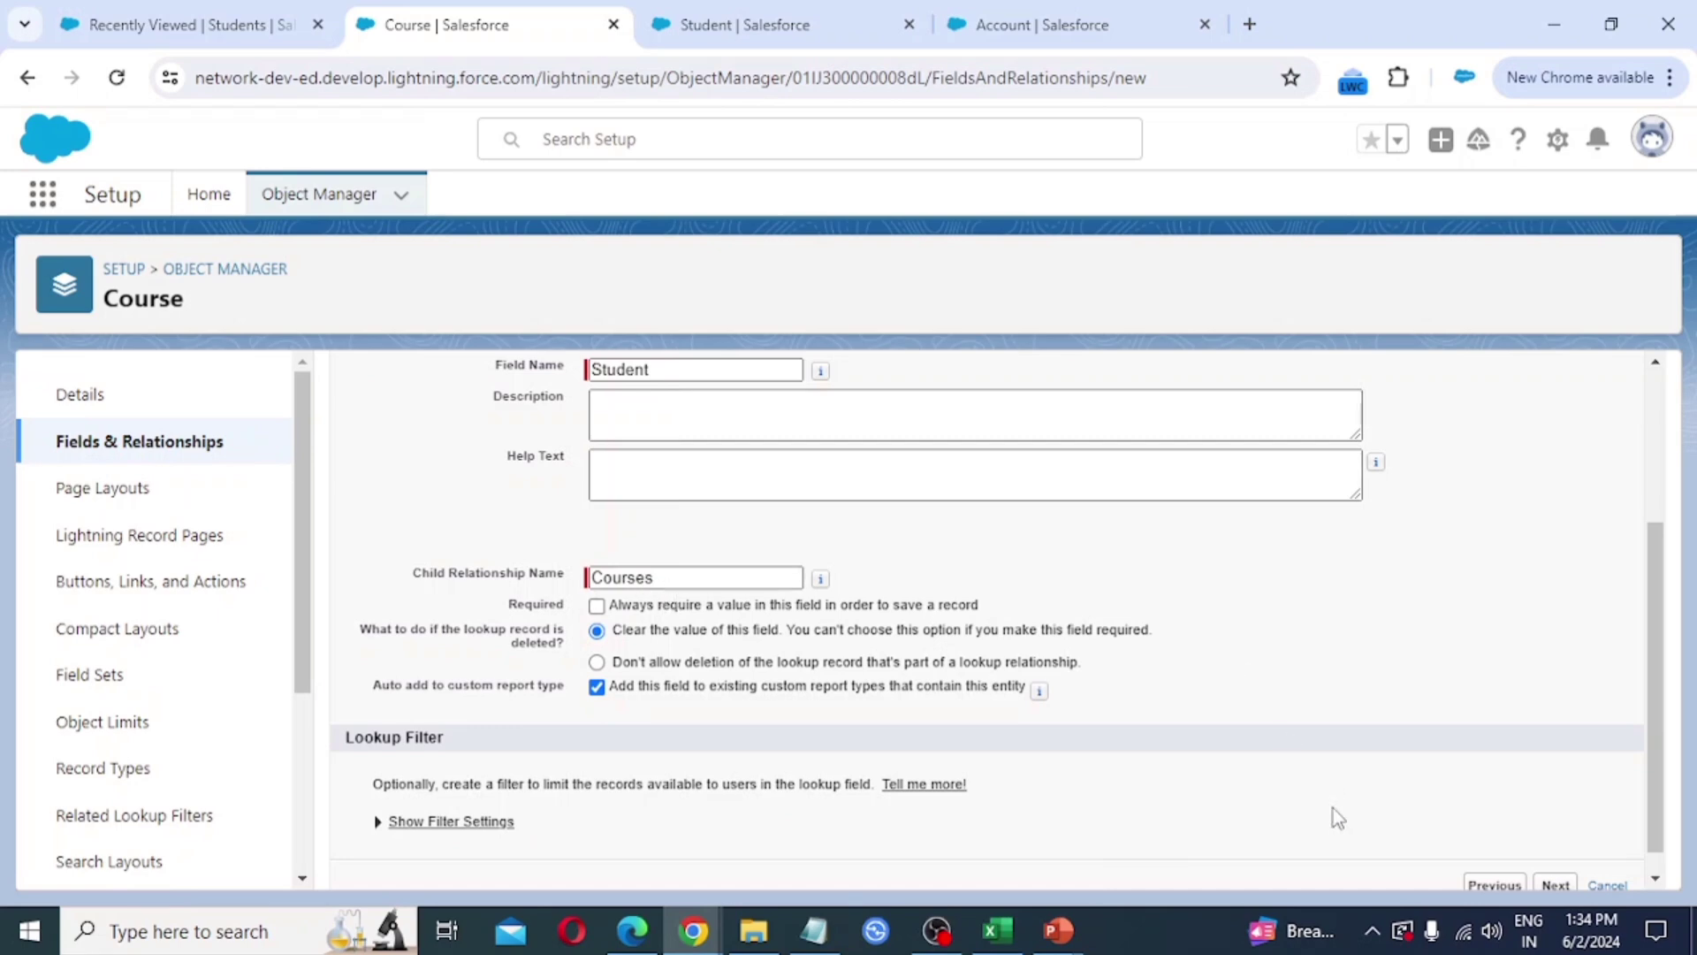
{"action": "left_click", "coordinate": [1557, 887]}
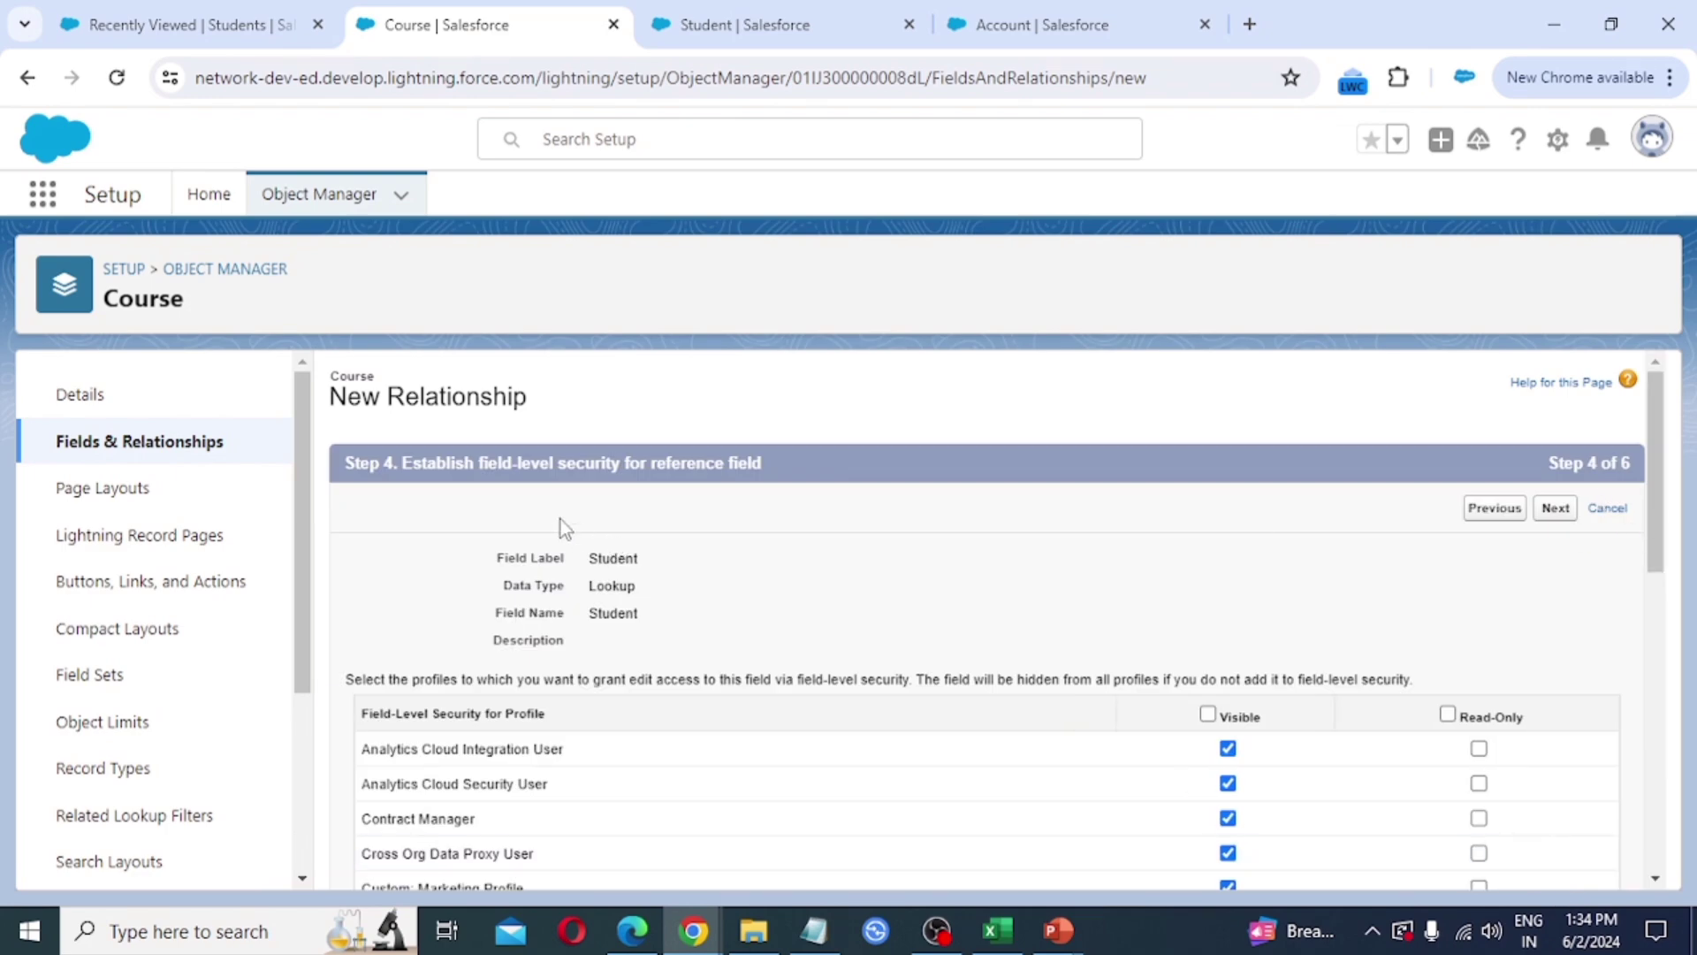
- Accept the Student lookup's default security, Course Layout placement and Courses related list on Student Layout, and save the field
{"action": "left_click", "coordinate": [1556, 513]}
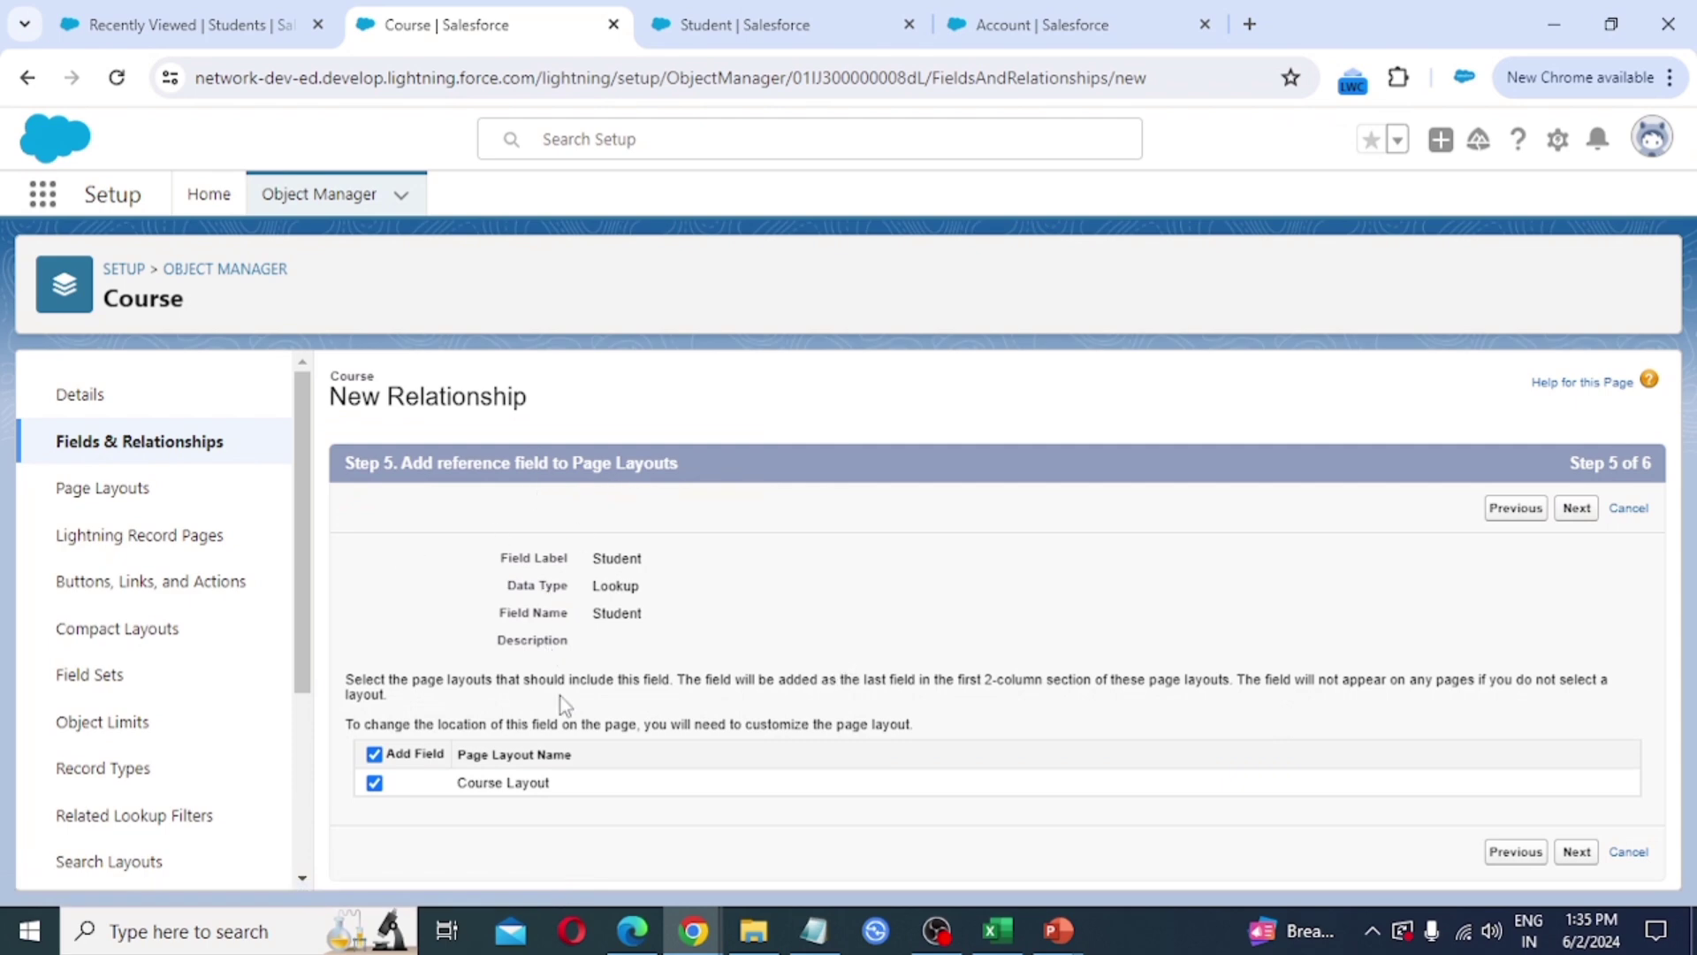
{"action": "left_click", "coordinate": [1576, 511]}
{"action": "scroll", "coordinate": [691, 659], "scroll_direction": "down", "scroll_amount": 1}
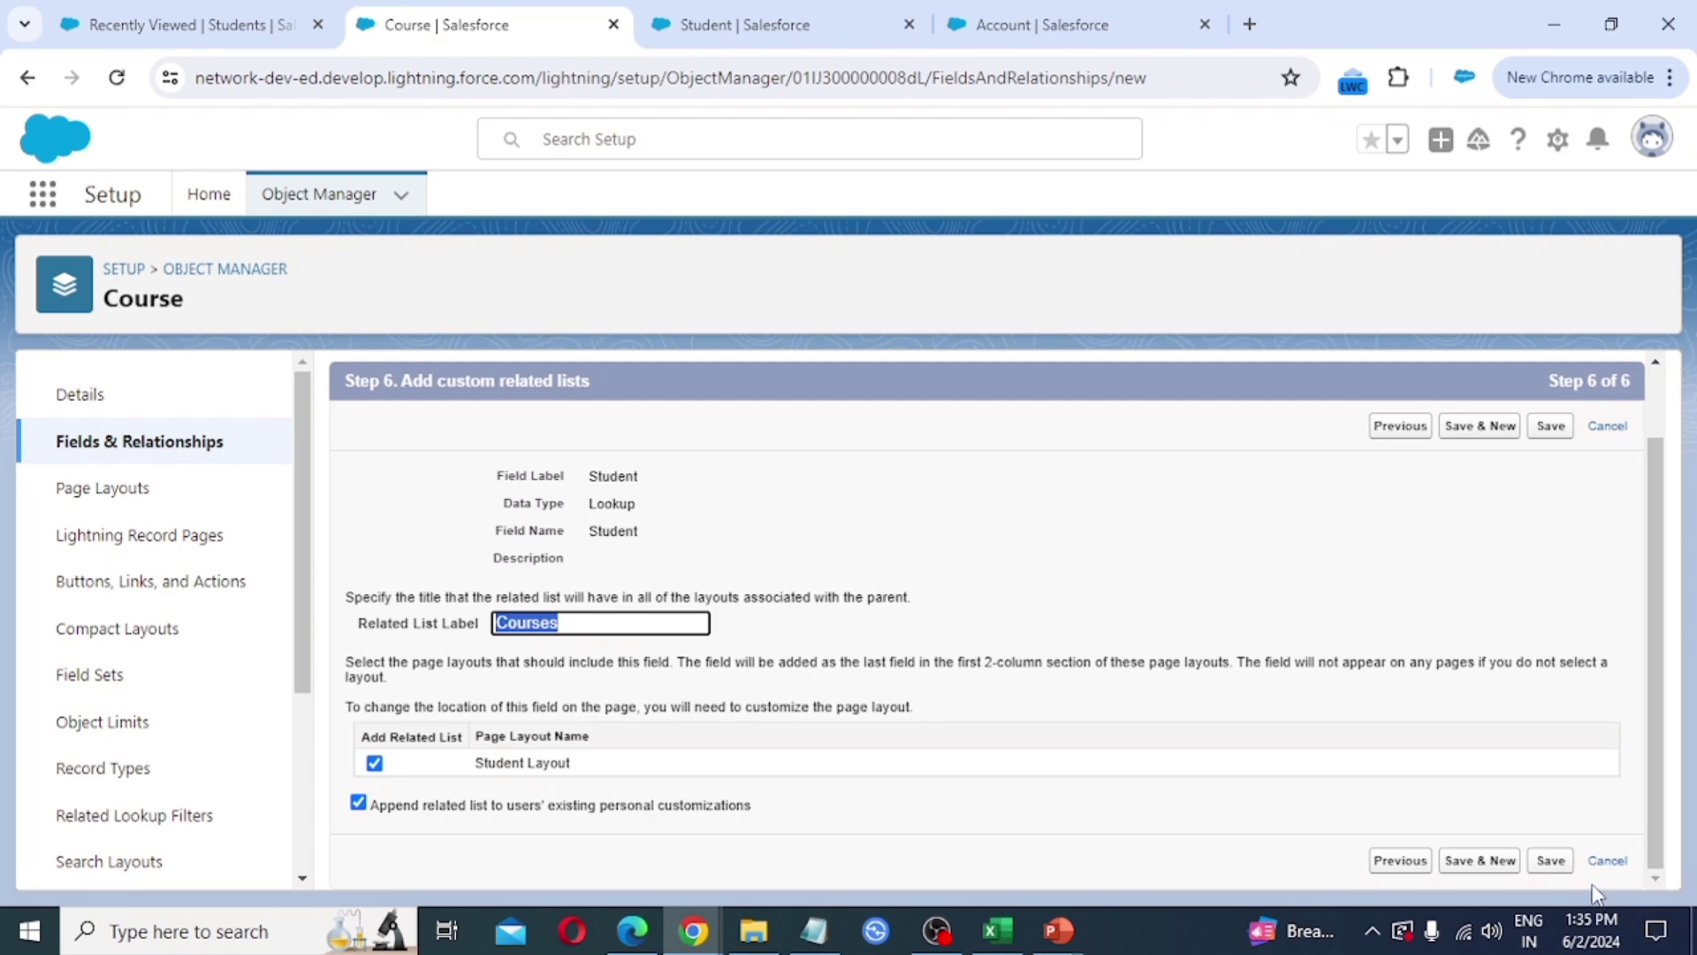
{"action": "left_click", "coordinate": [1559, 862]}
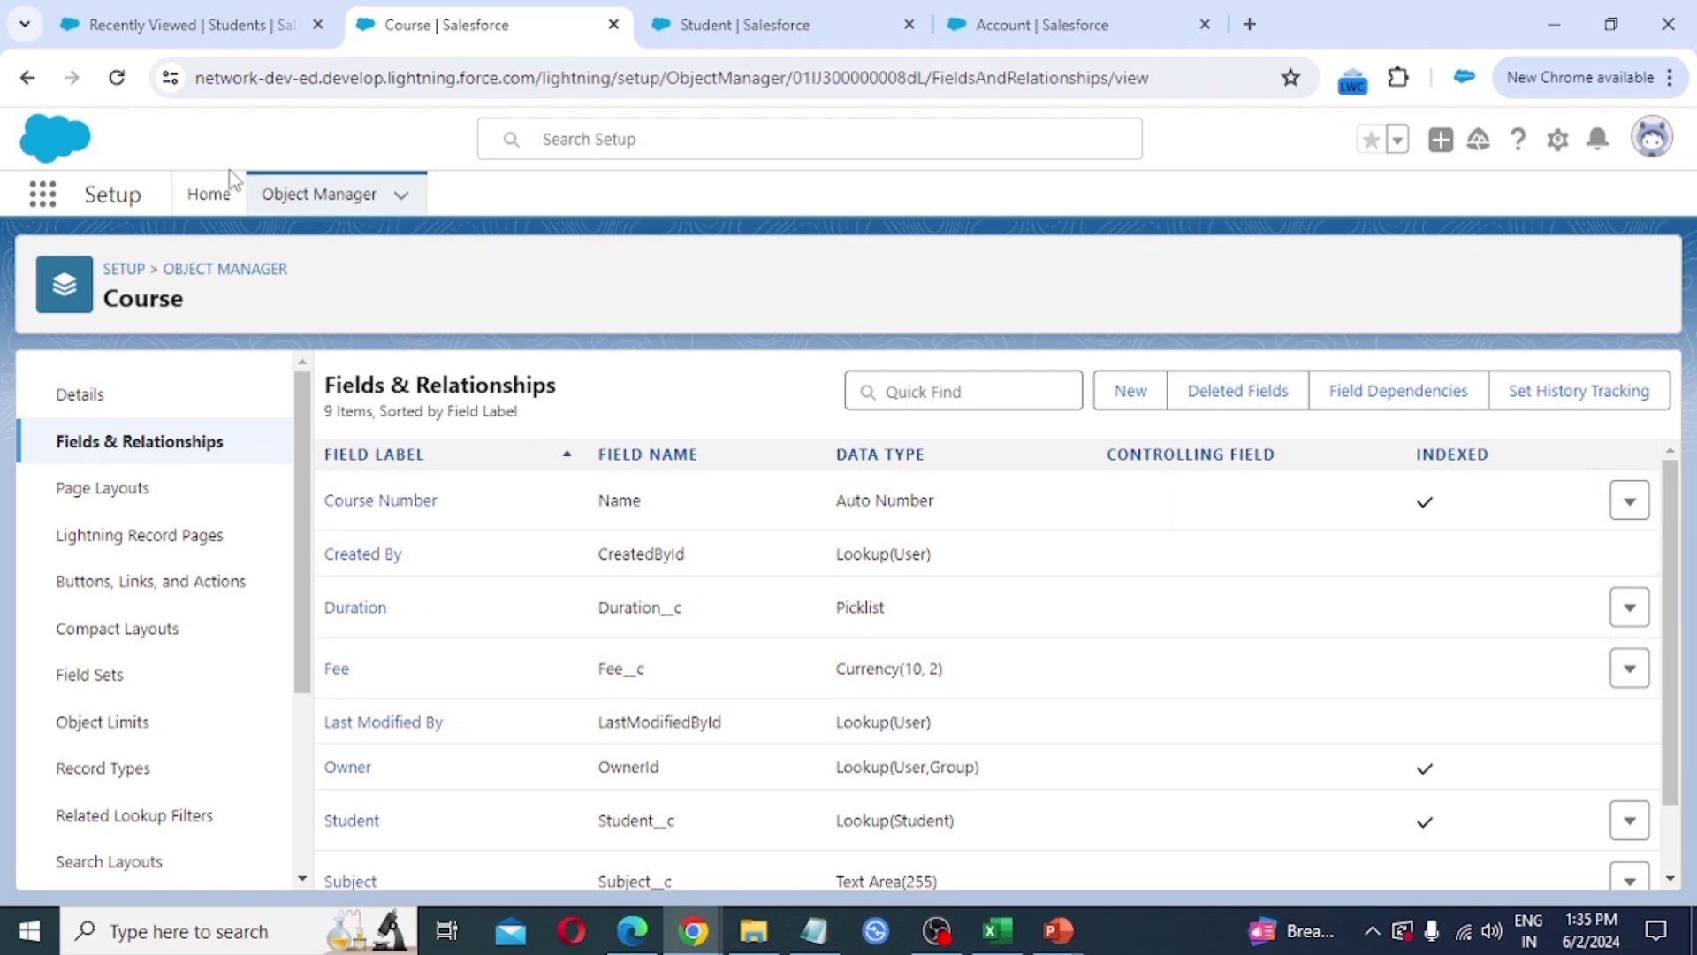
- Return to the EMS app, reload it and open the Courses list
{"action": "left_click", "coordinate": [197, 18]}
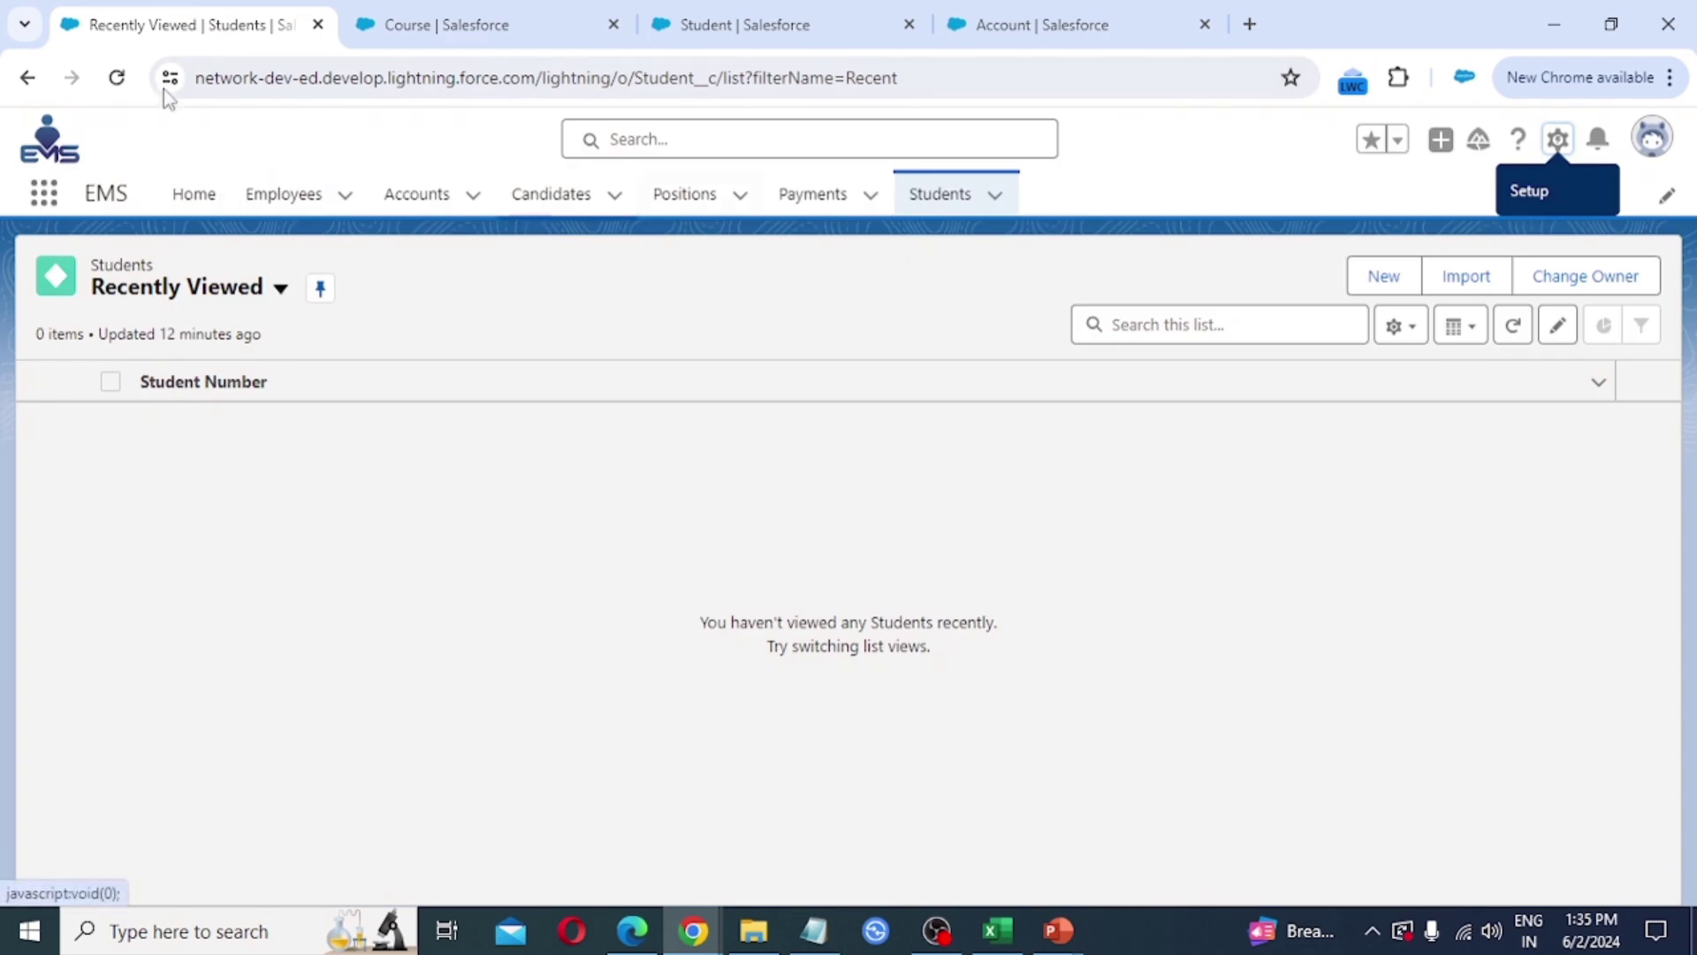
{"action": "left_click", "coordinate": [118, 79]}
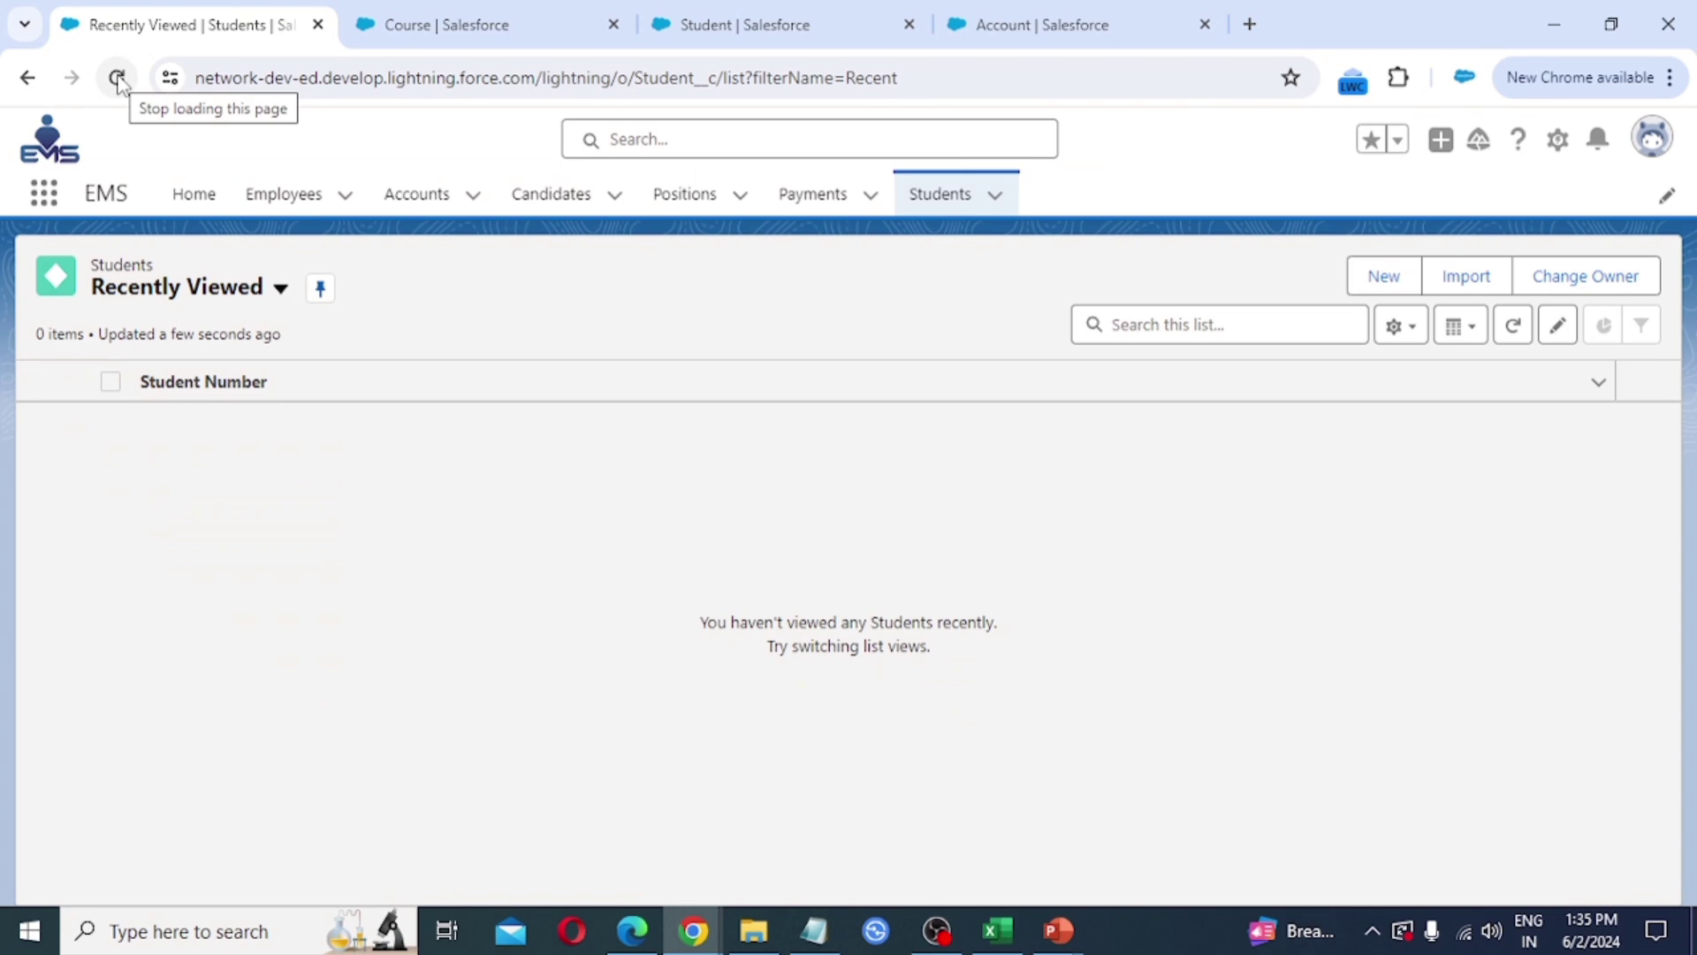
{"action": "left_click", "coordinate": [117, 79]}
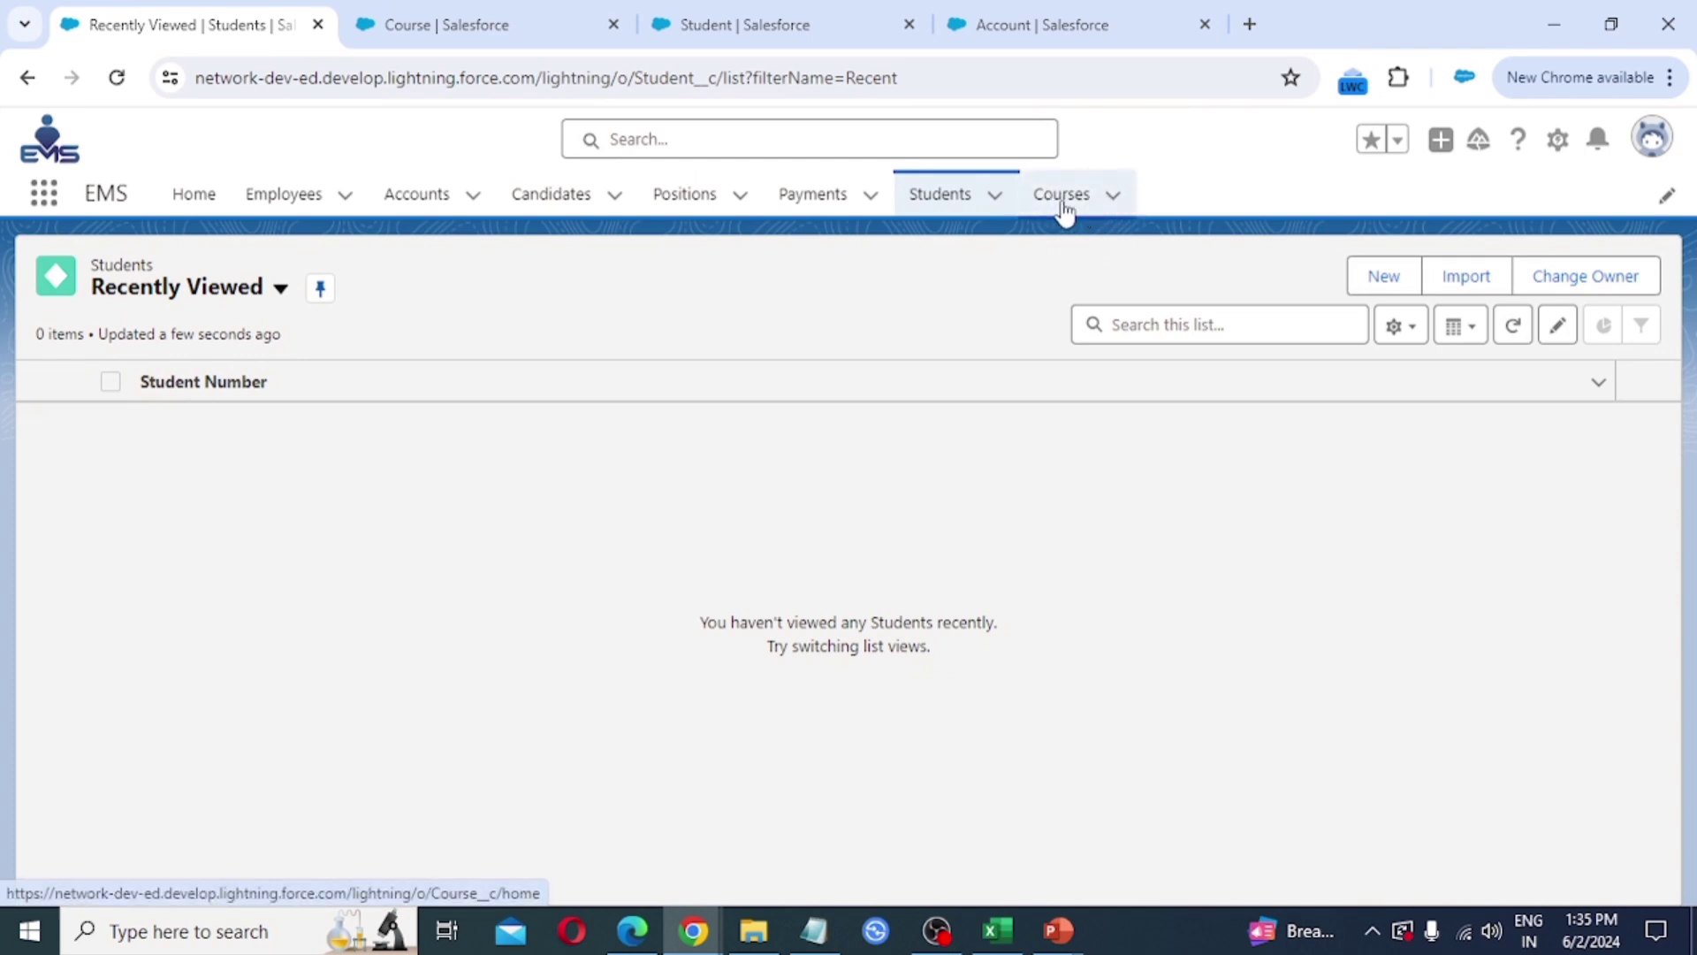
{"action": "left_click", "coordinate": [1065, 199]}
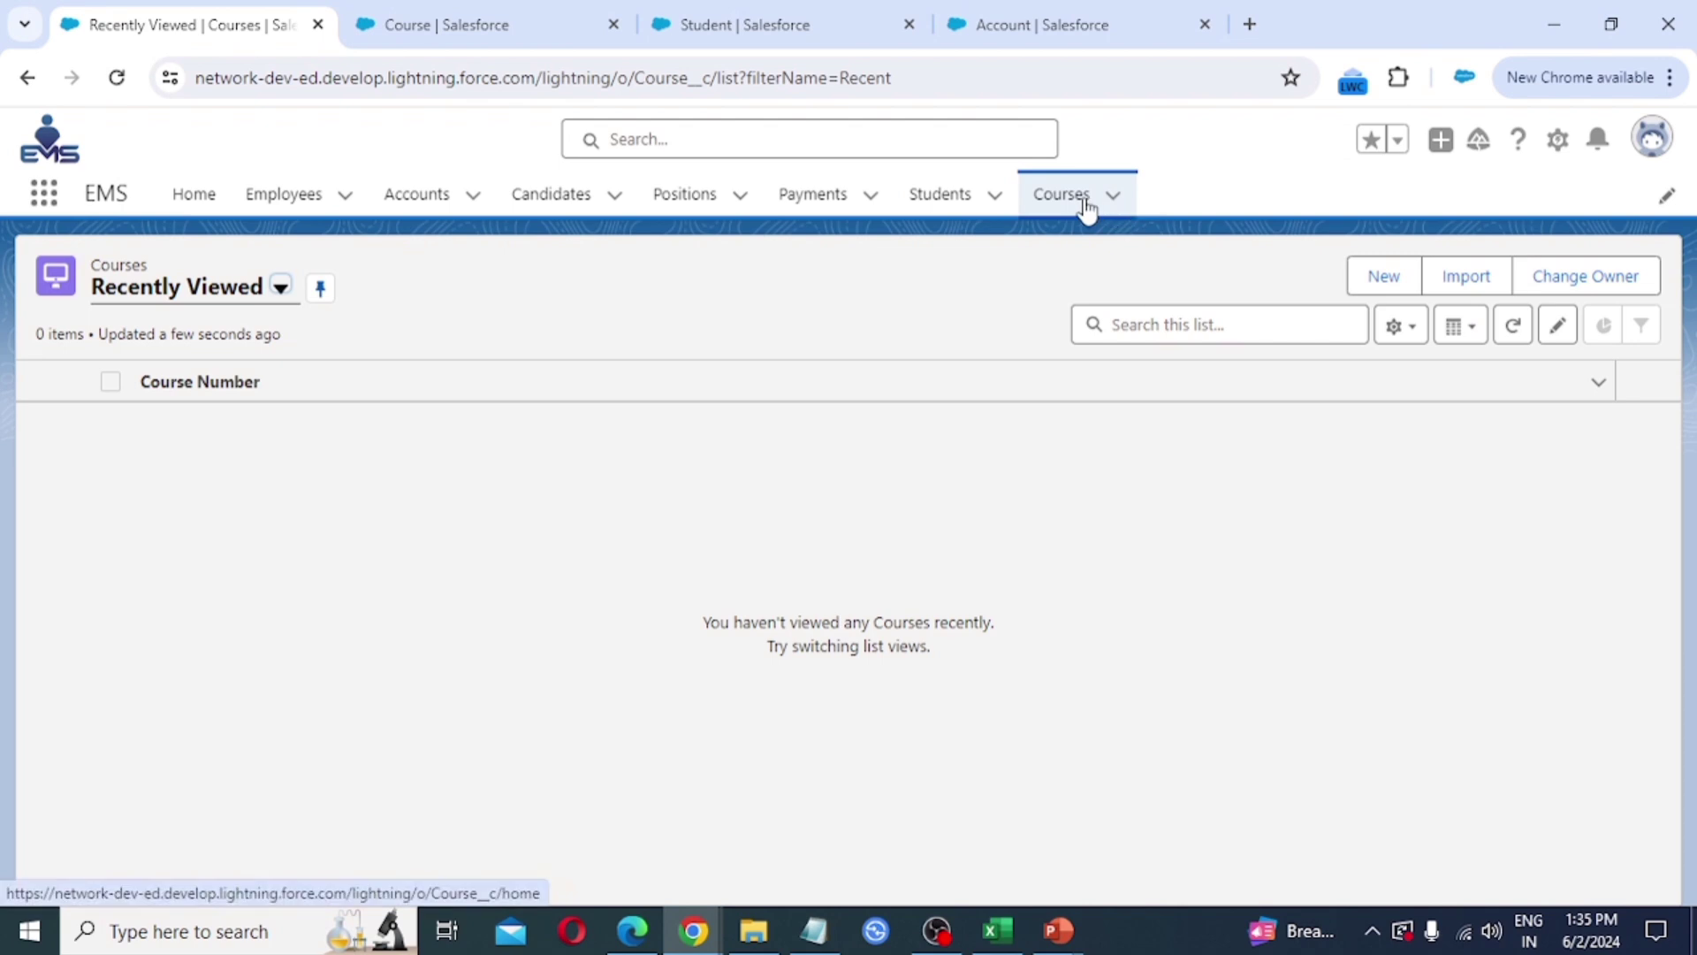
- Open a new Course form, examine its fields and the Duration picklist options, and close the form without saving
{"action": "left_click", "coordinate": [1382, 277]}
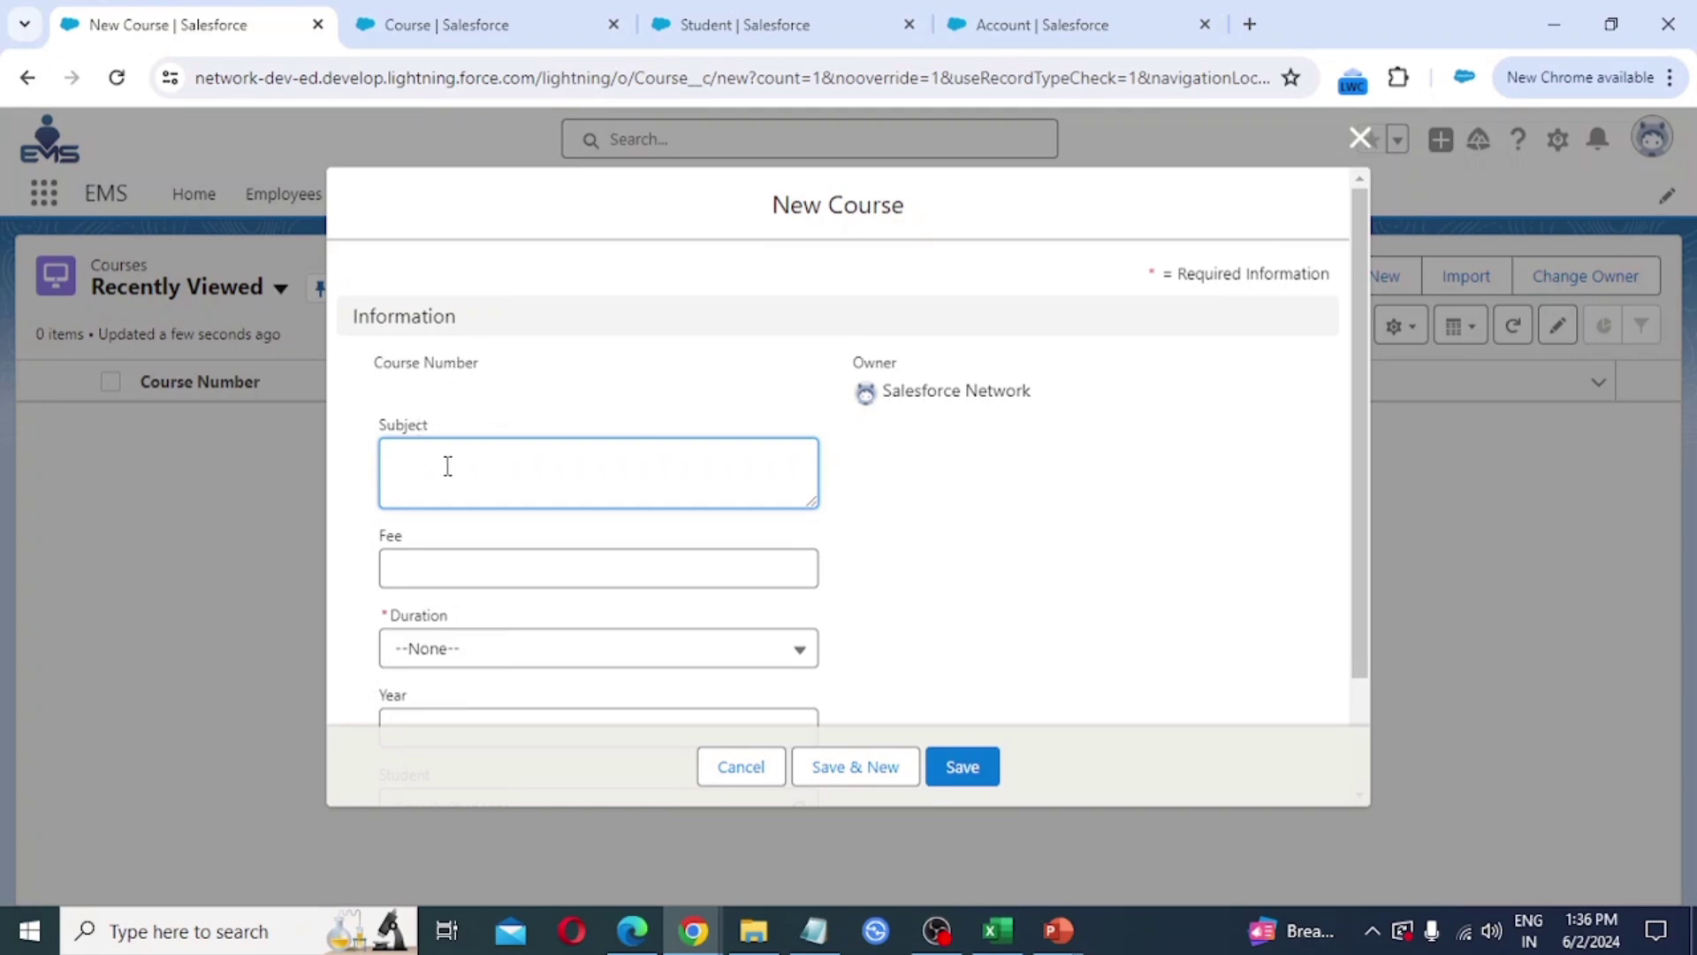
{"action": "scroll", "coordinate": [447, 469], "scroll_direction": "down", "scroll_amount": 2}
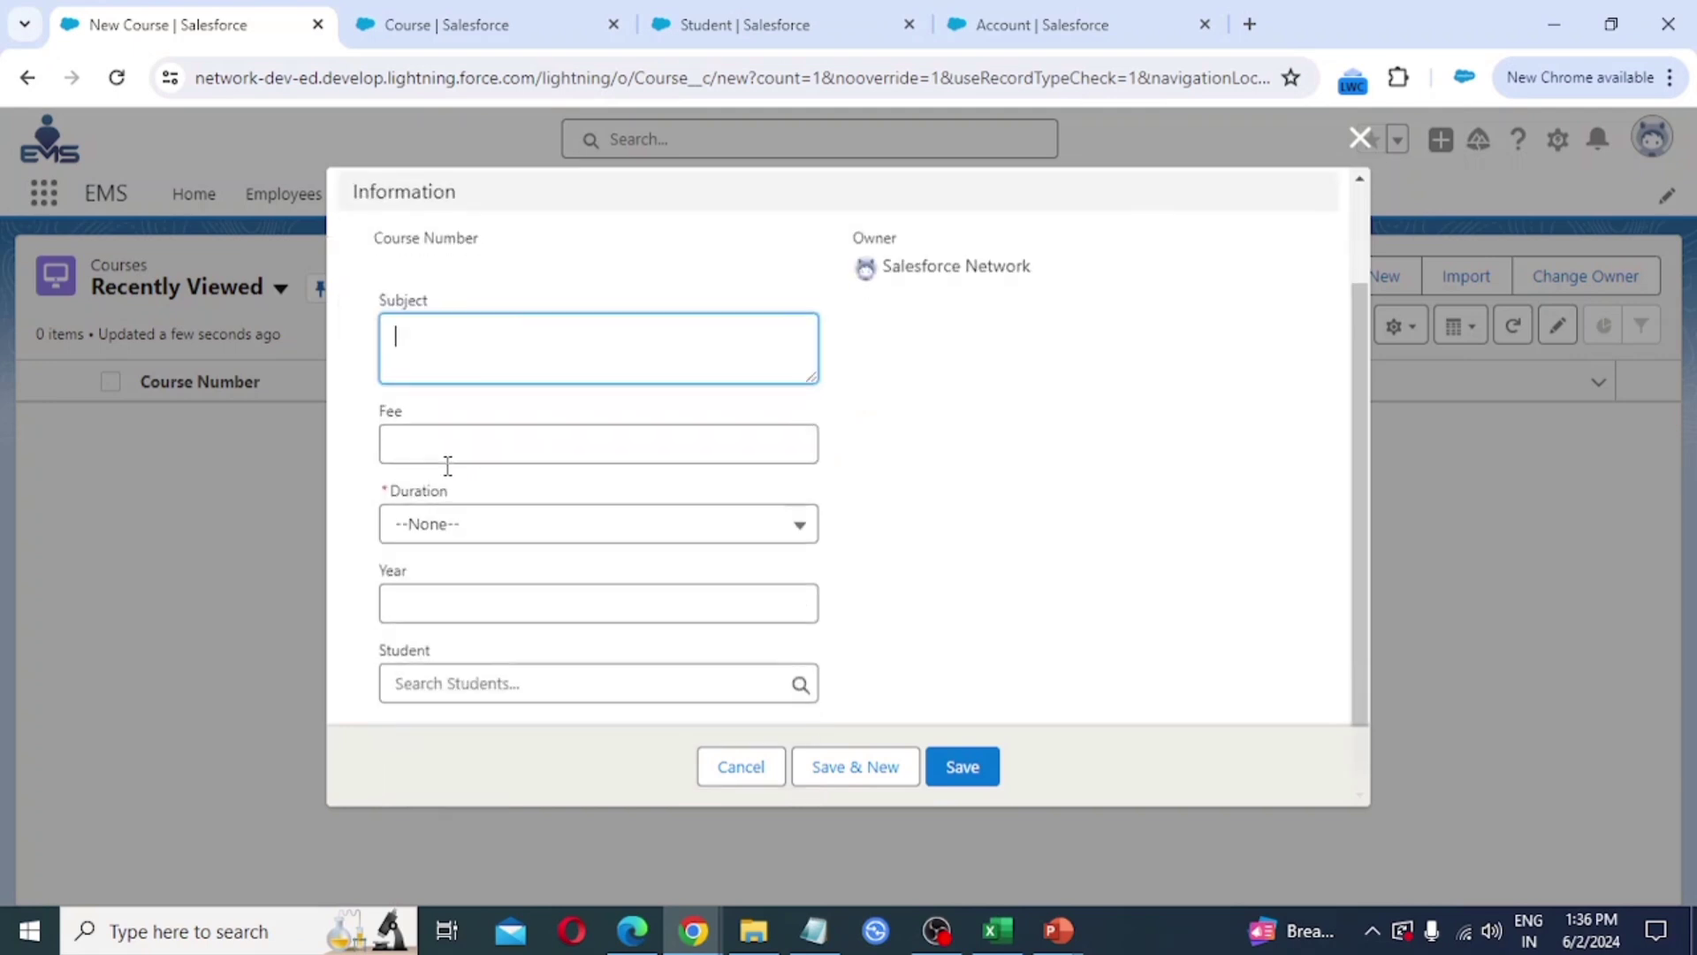
{"action": "left_click", "coordinate": [486, 525]}
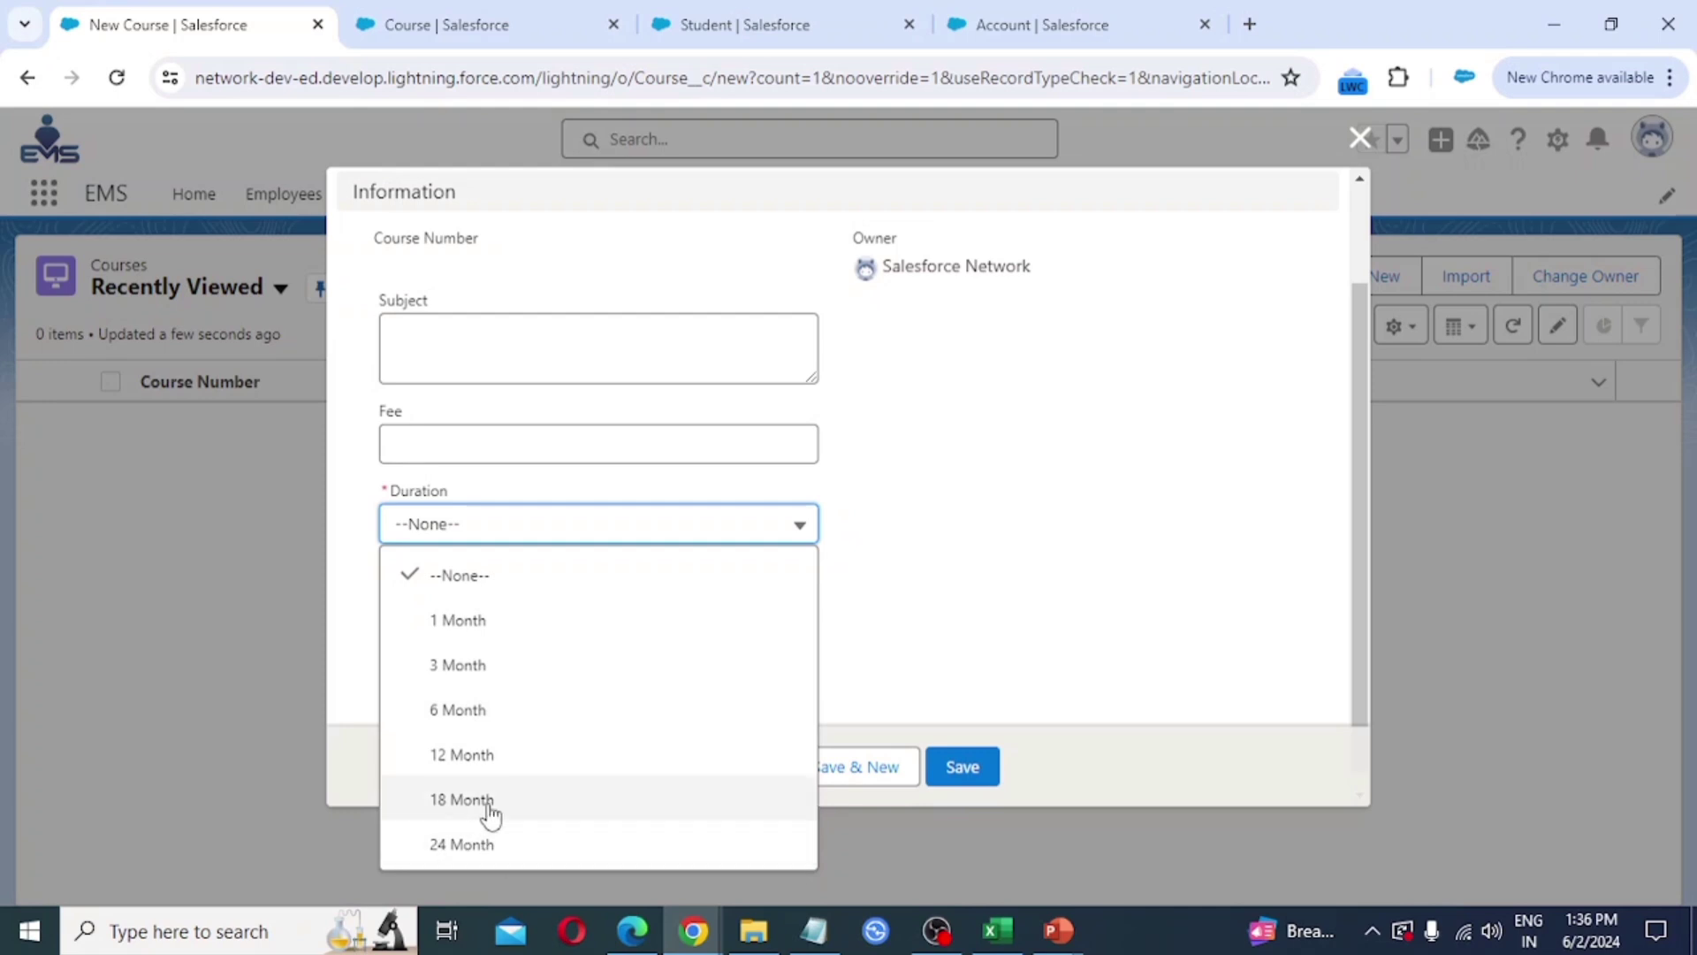
{"action": "left_click", "coordinate": [923, 585]}
{"action": "scroll", "coordinate": [447, 621], "scroll_direction": "down", "scroll_amount": 1}
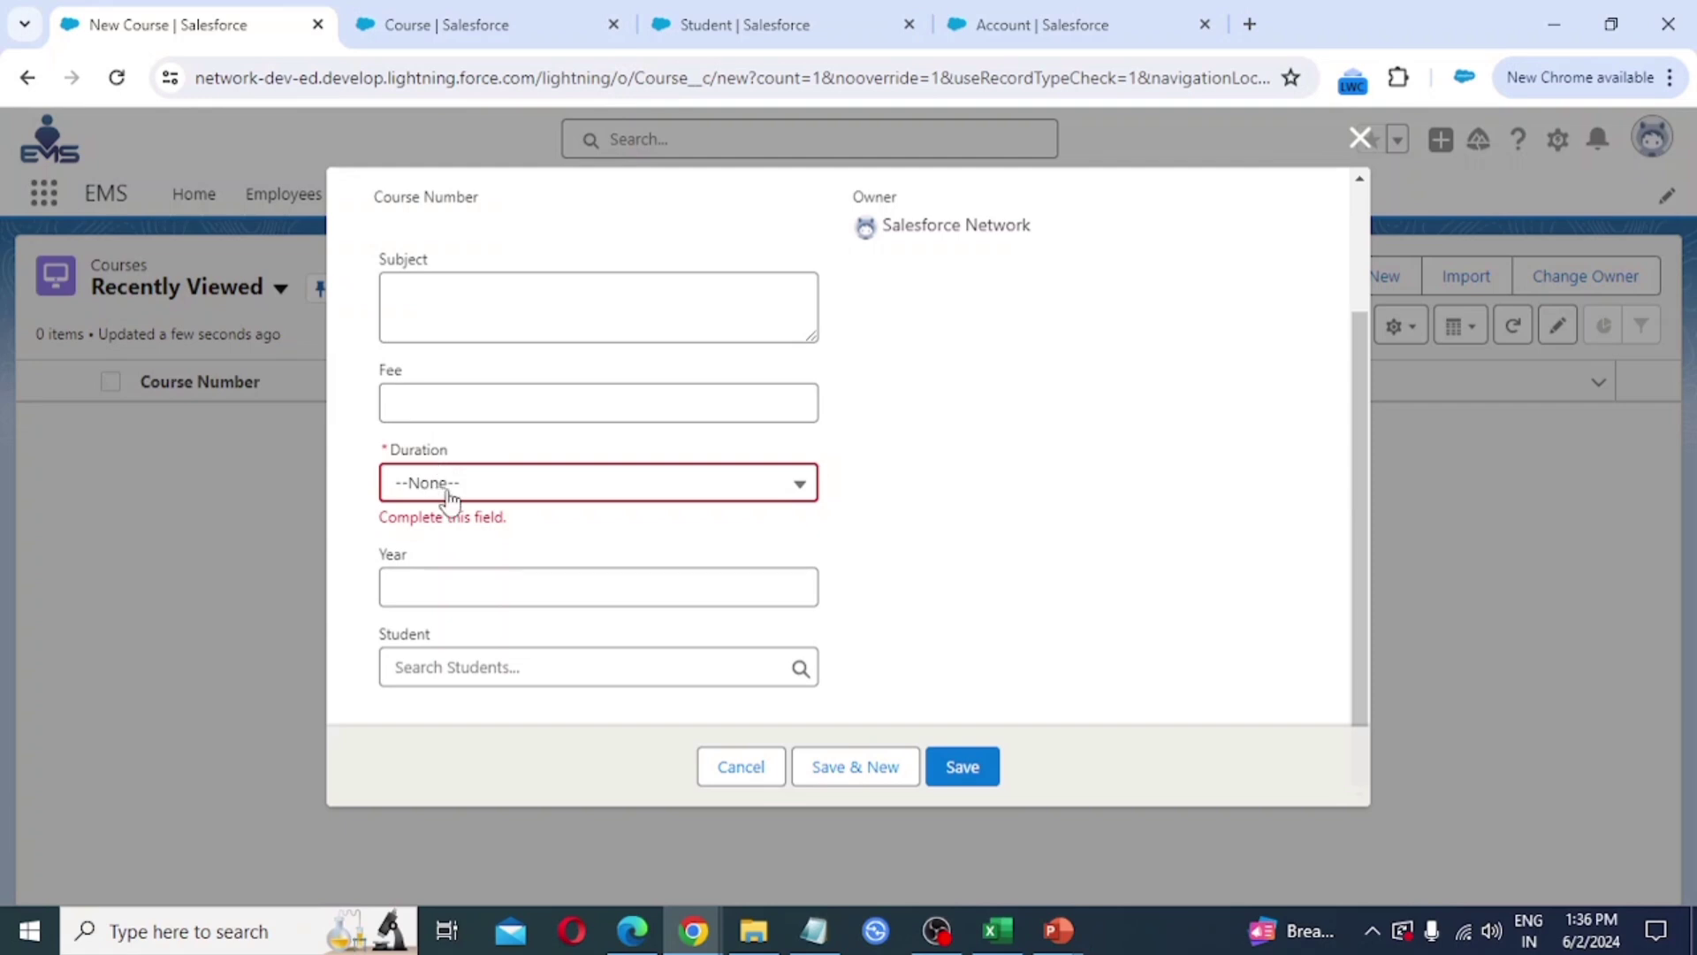
{"action": "left_click", "coordinate": [420, 584]}
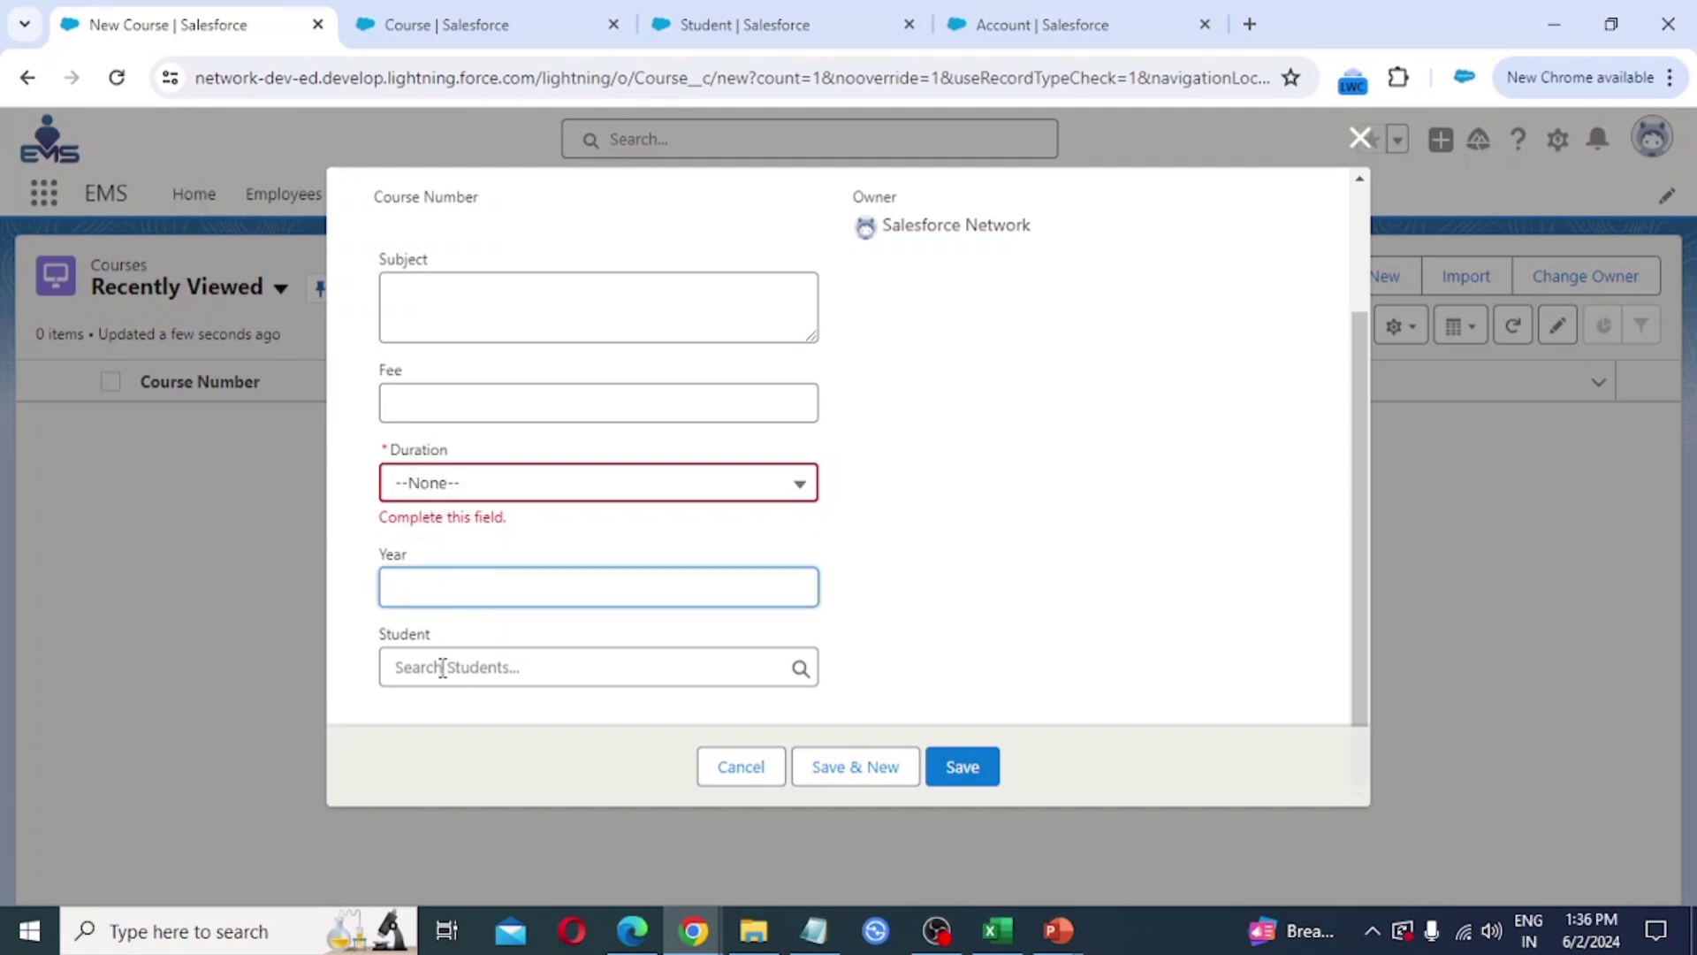
{"action": "left_click", "coordinate": [928, 587]}
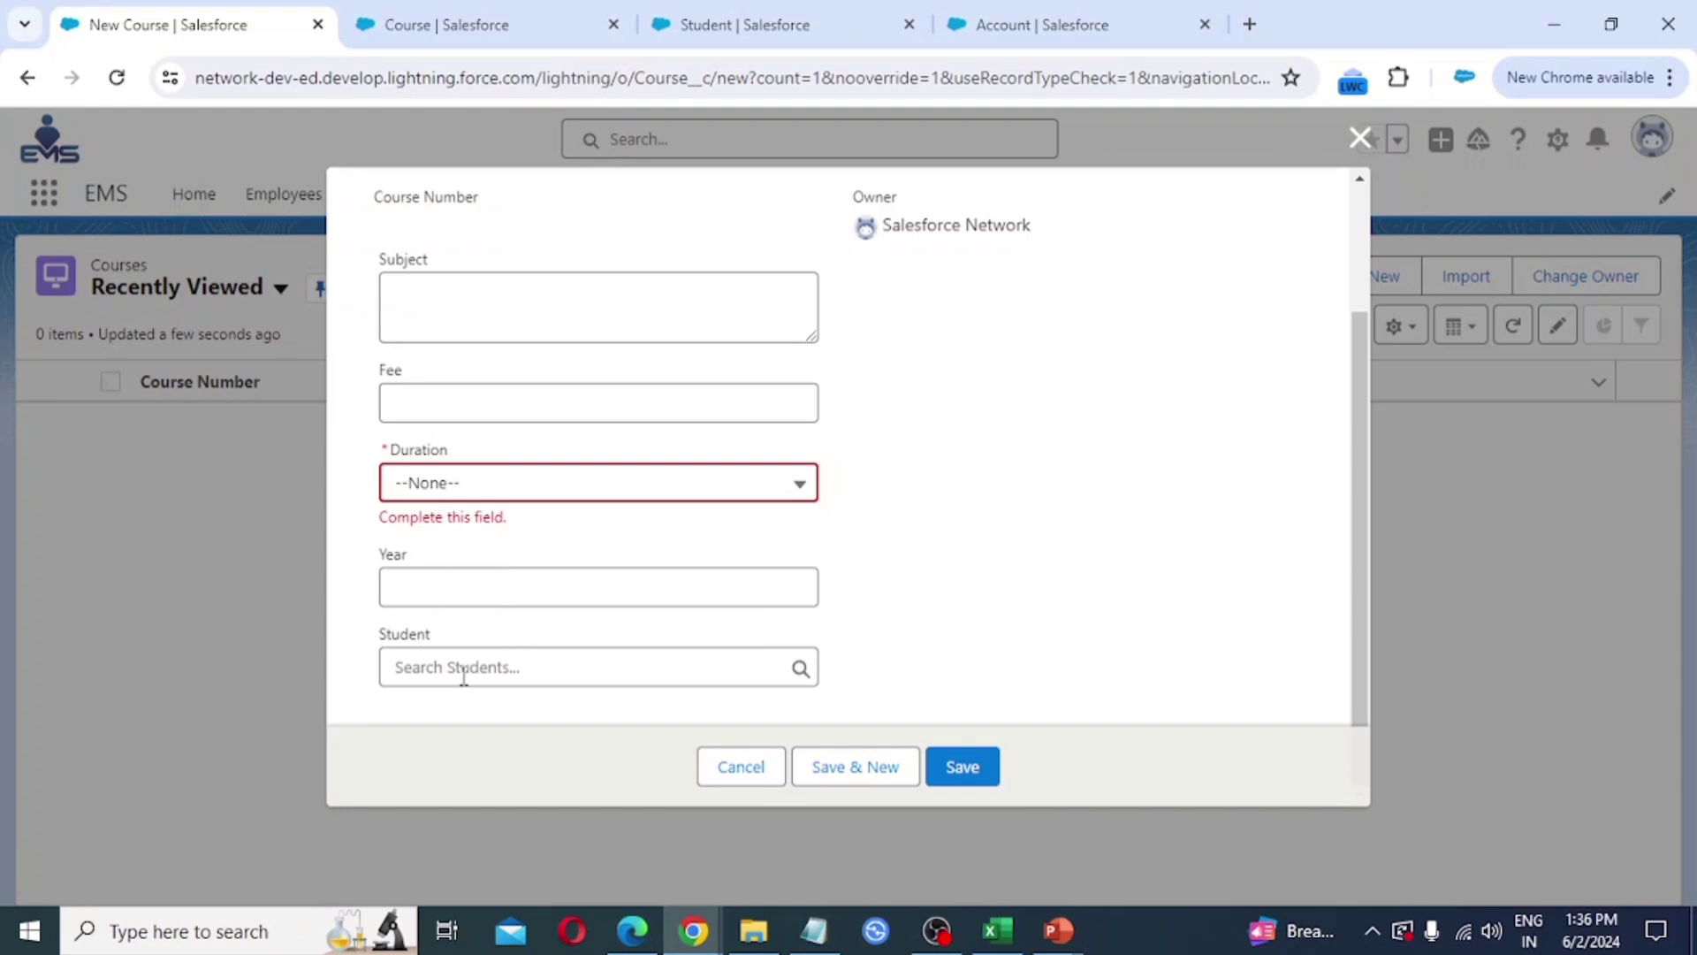
{"action": "scroll", "coordinate": [463, 676], "scroll_direction": "up", "scroll_amount": 2}
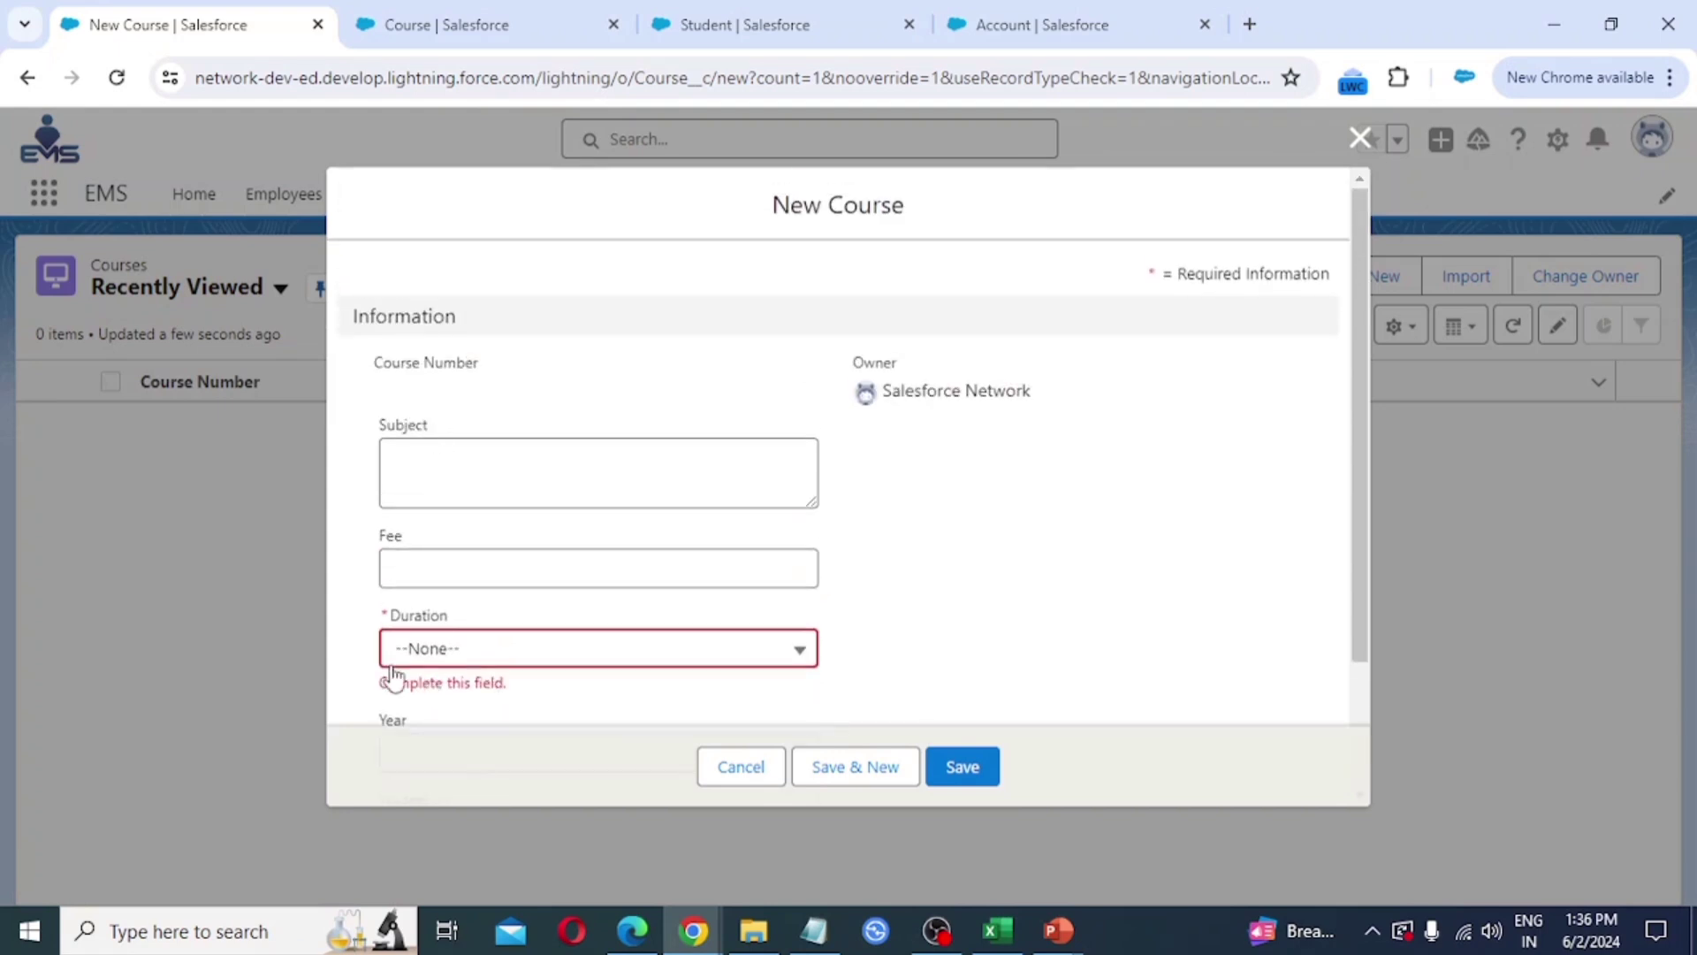
{"action": "scroll", "coordinate": [394, 678], "scroll_direction": "down", "scroll_amount": 2}
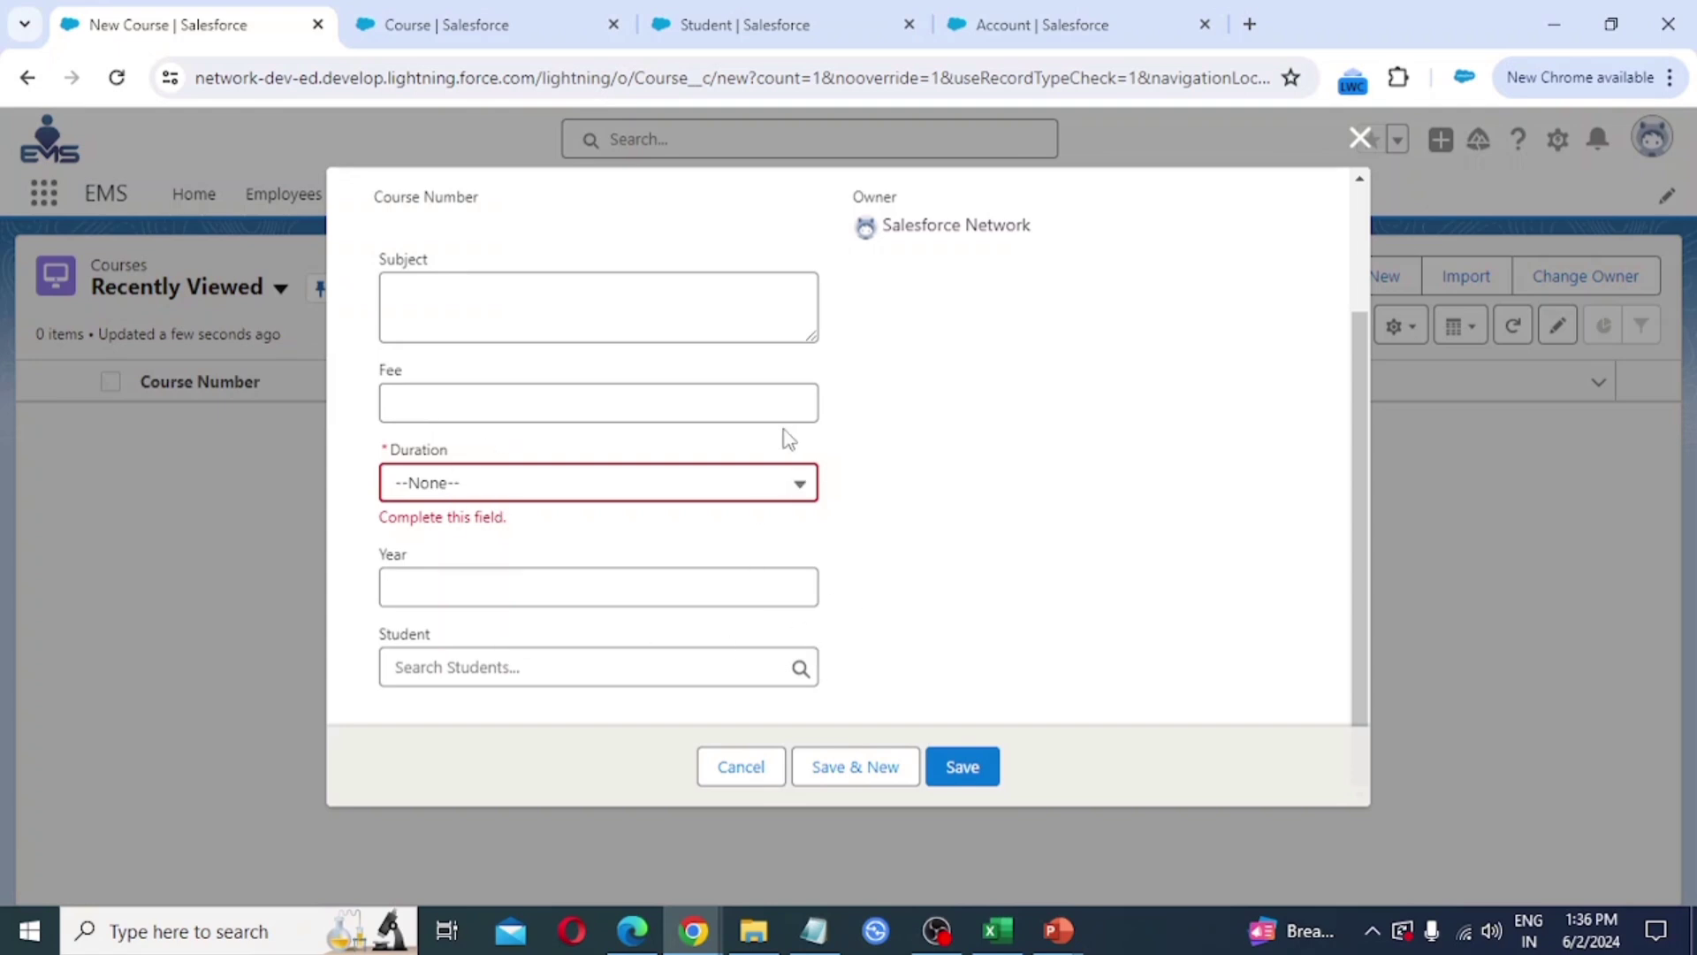
{"action": "scroll", "coordinate": [471, 619], "scroll_direction": "up", "scroll_amount": 2}
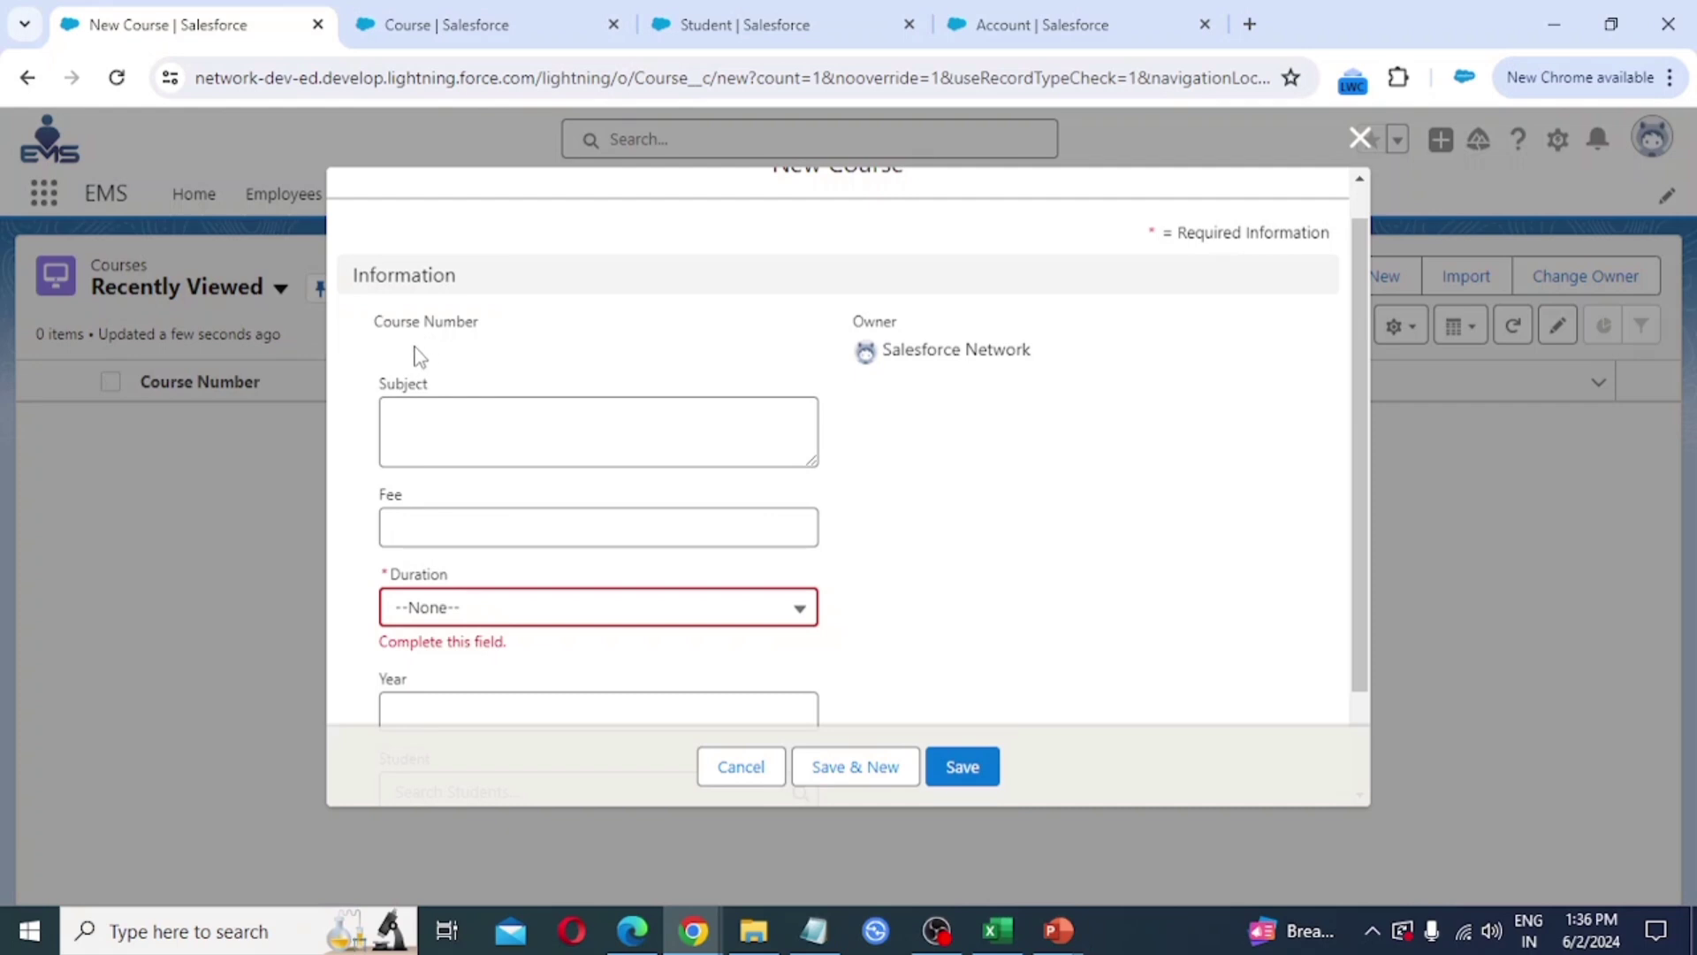
{"action": "left_click", "coordinate": [1359, 139]}
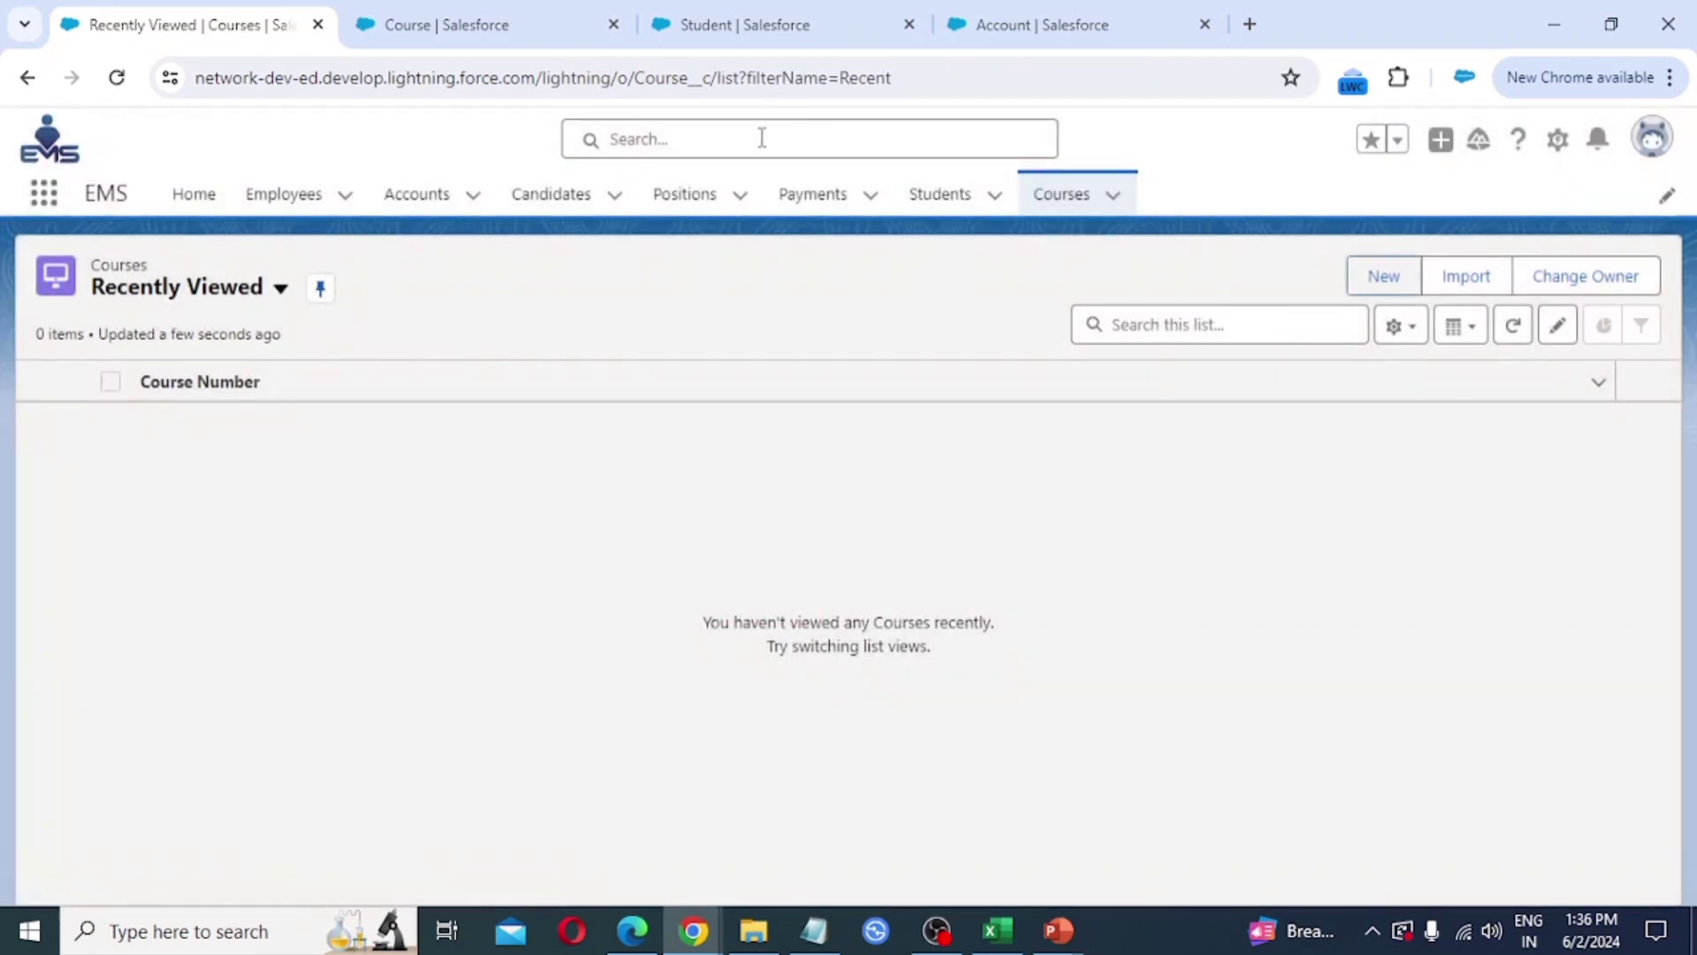
- Open the Course object's setup from the Courses list and edit its Course Layout page layout
{"action": "left_click", "coordinate": [1064, 196]}
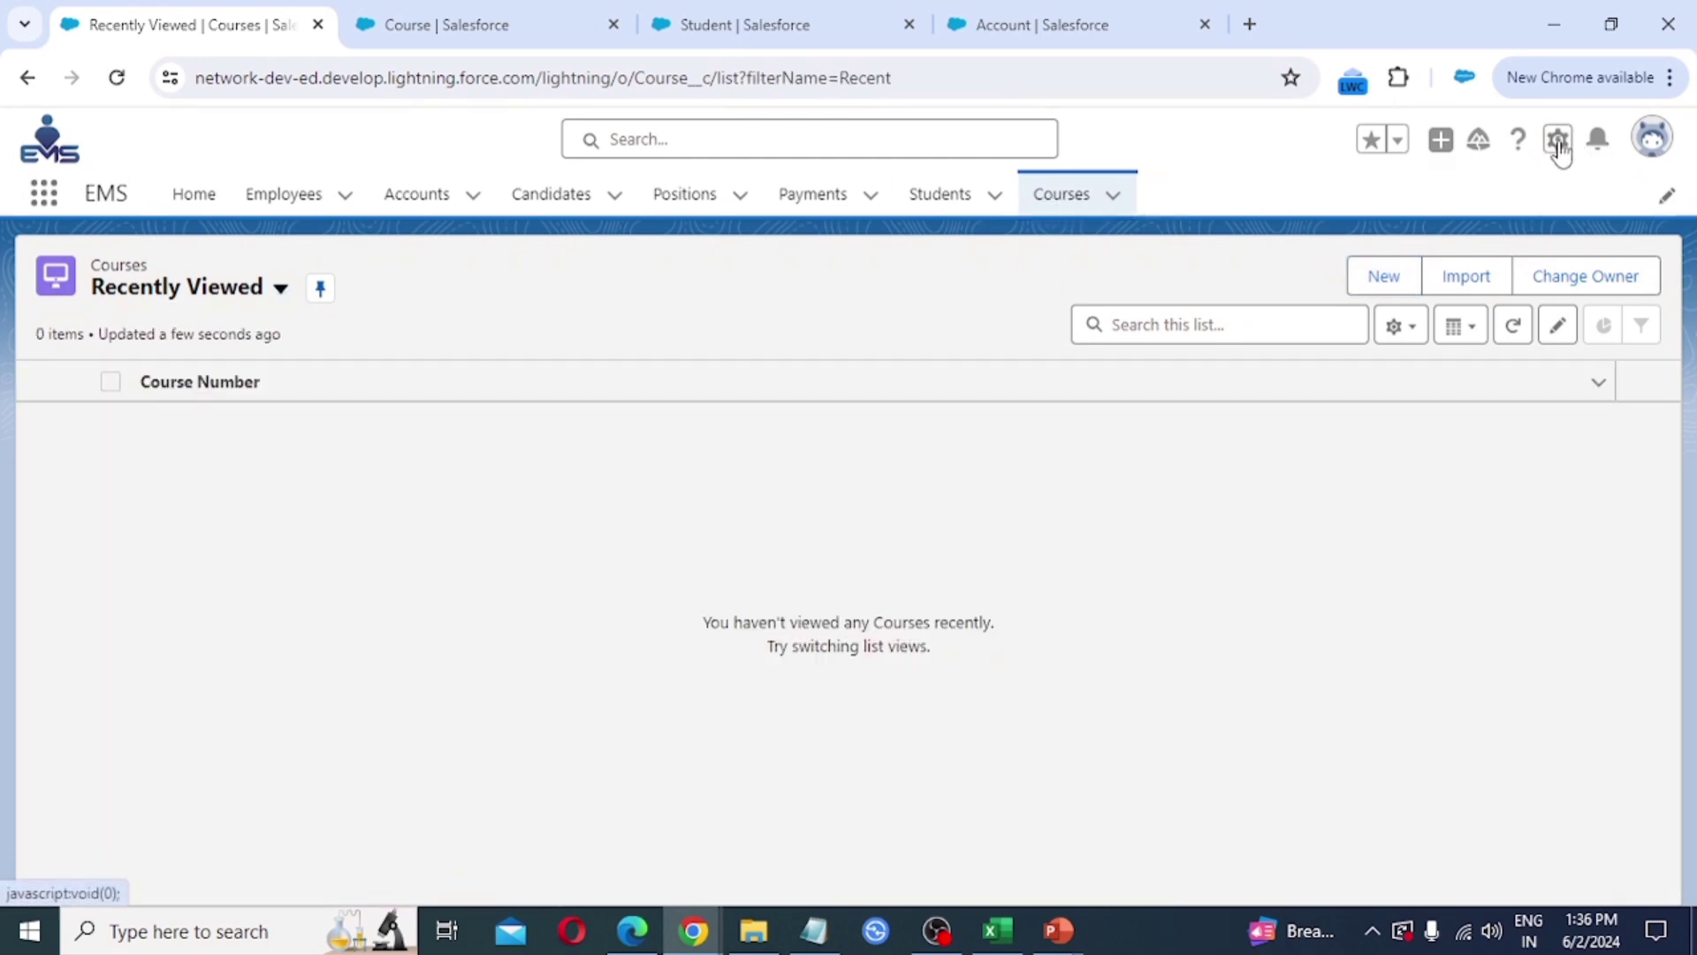
{"action": "left_click", "coordinate": [1558, 141]}
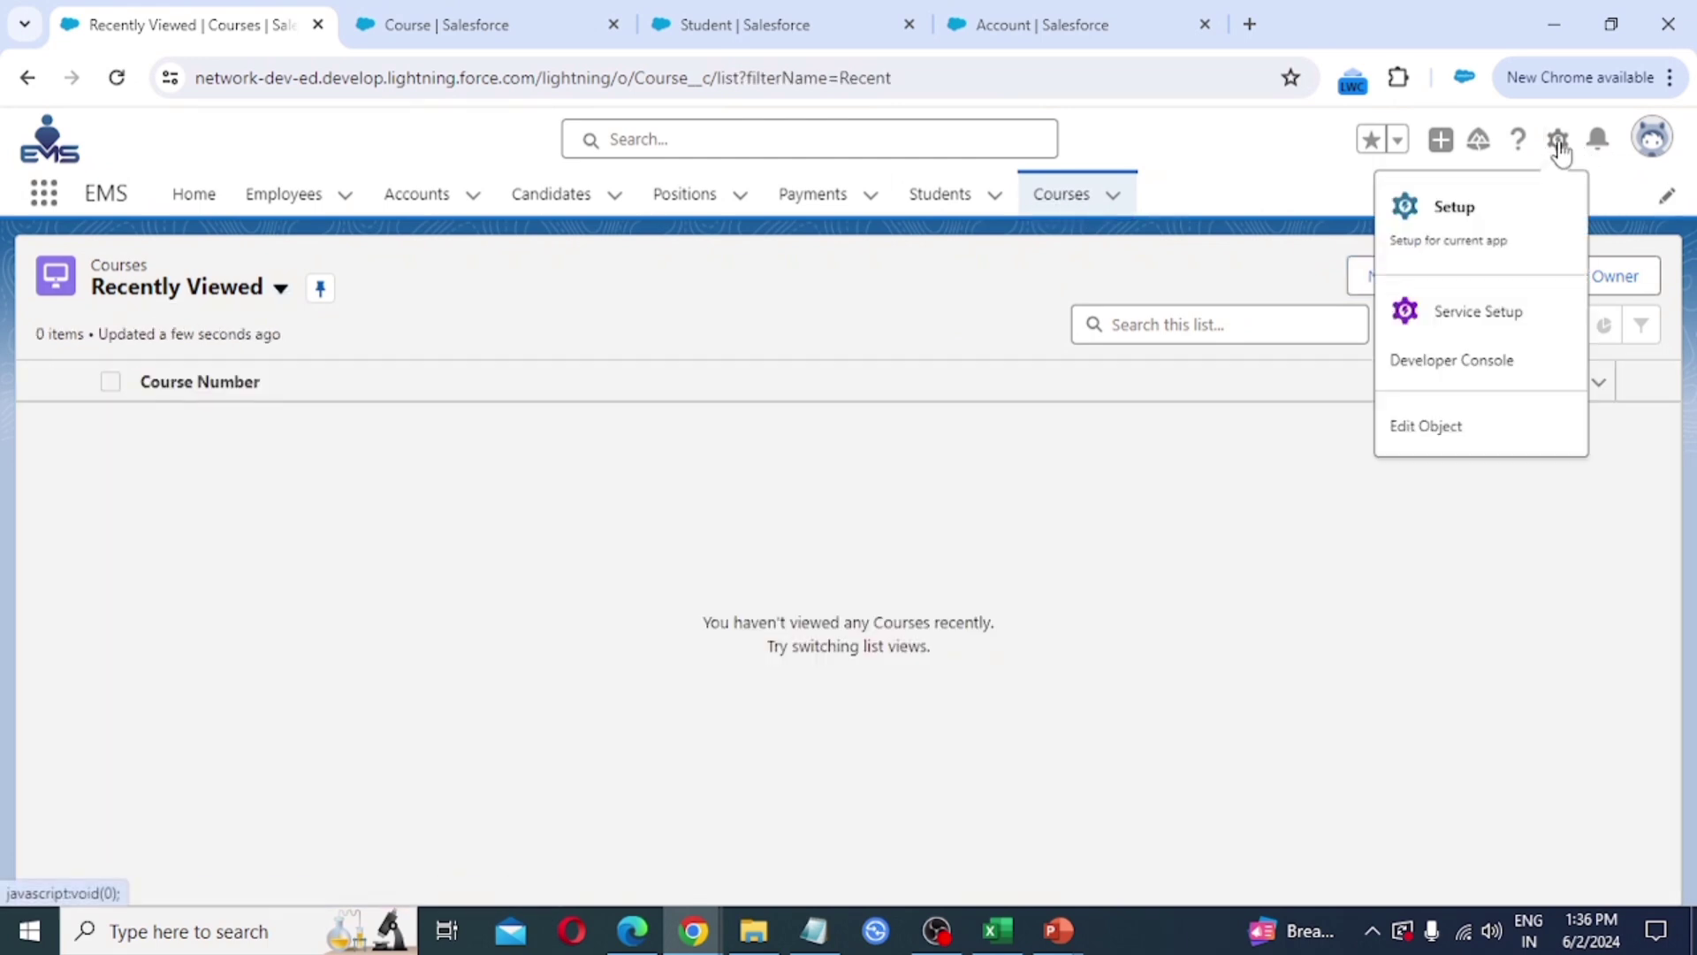
{"action": "left_click", "coordinate": [1459, 433]}
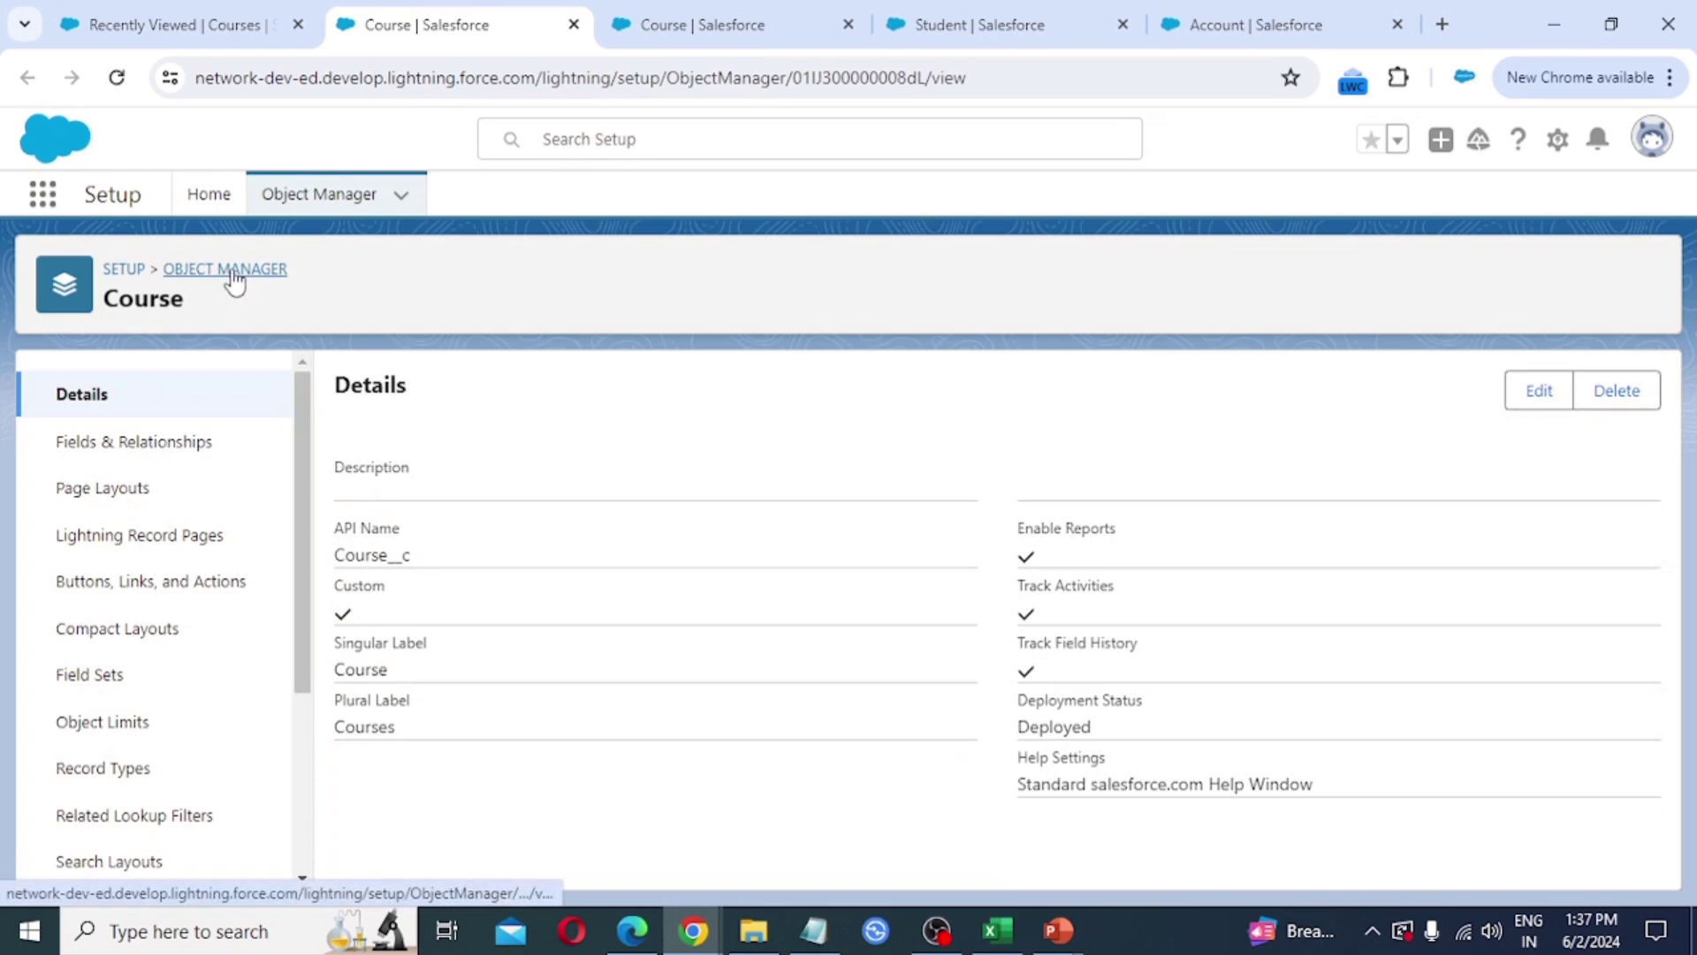
{"action": "left_click", "coordinate": [118, 495]}
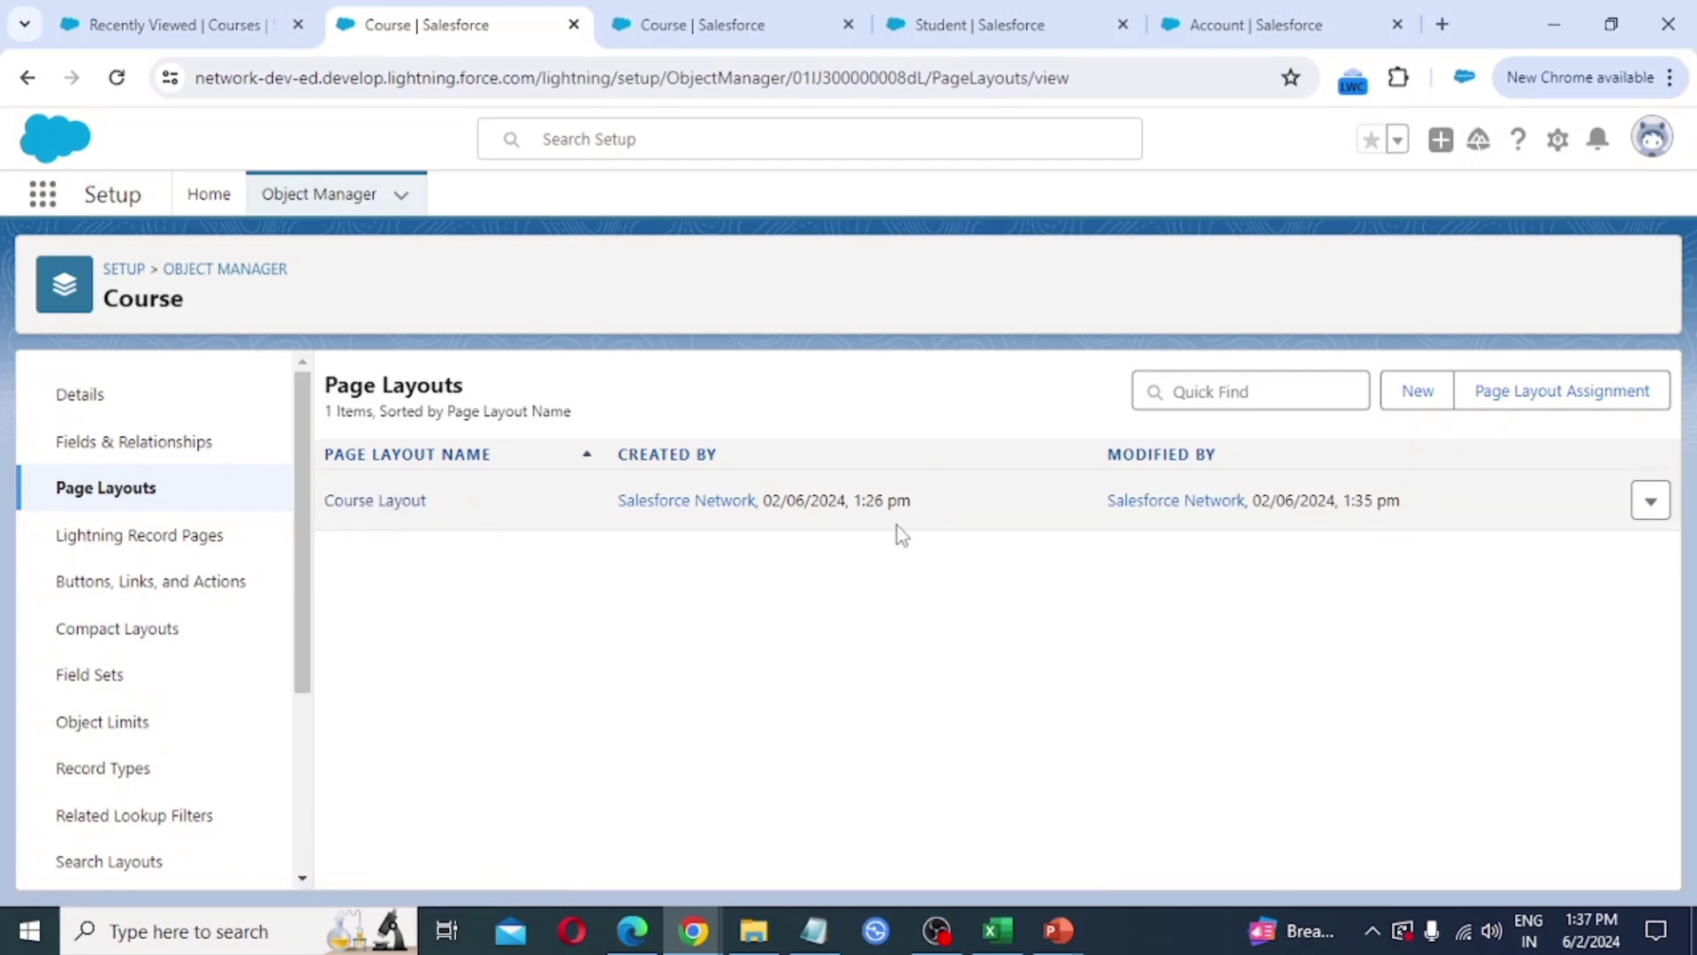
{"action": "left_click", "coordinate": [1651, 507]}
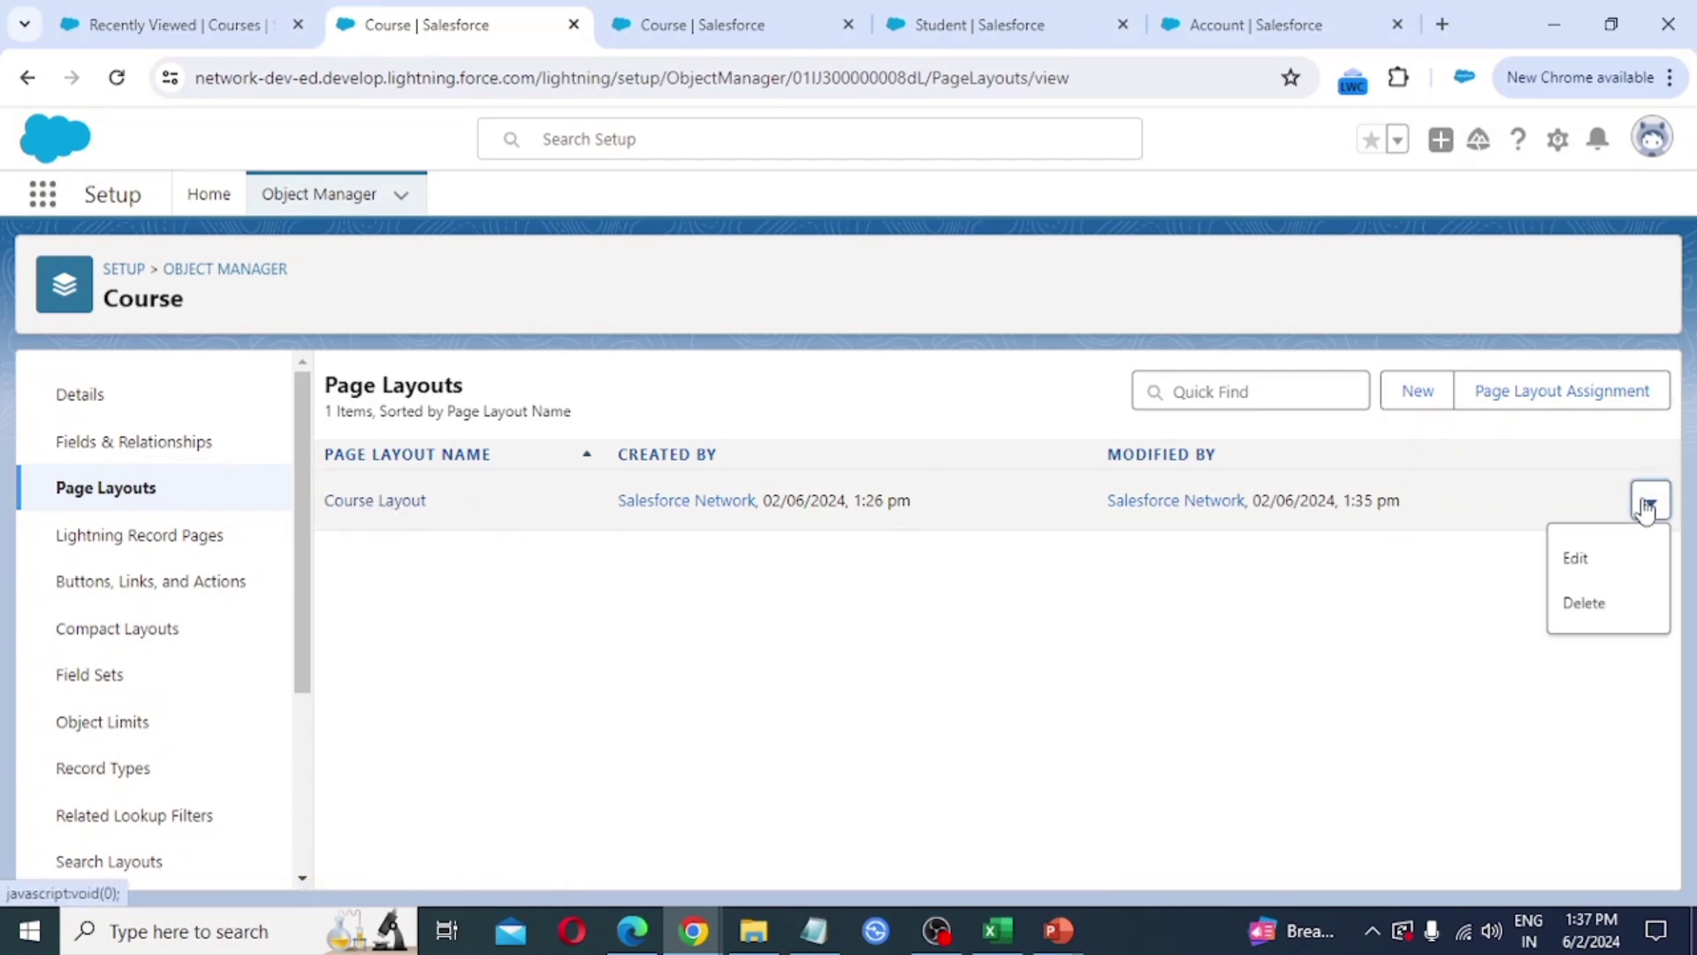
{"action": "left_click", "coordinate": [1617, 559]}
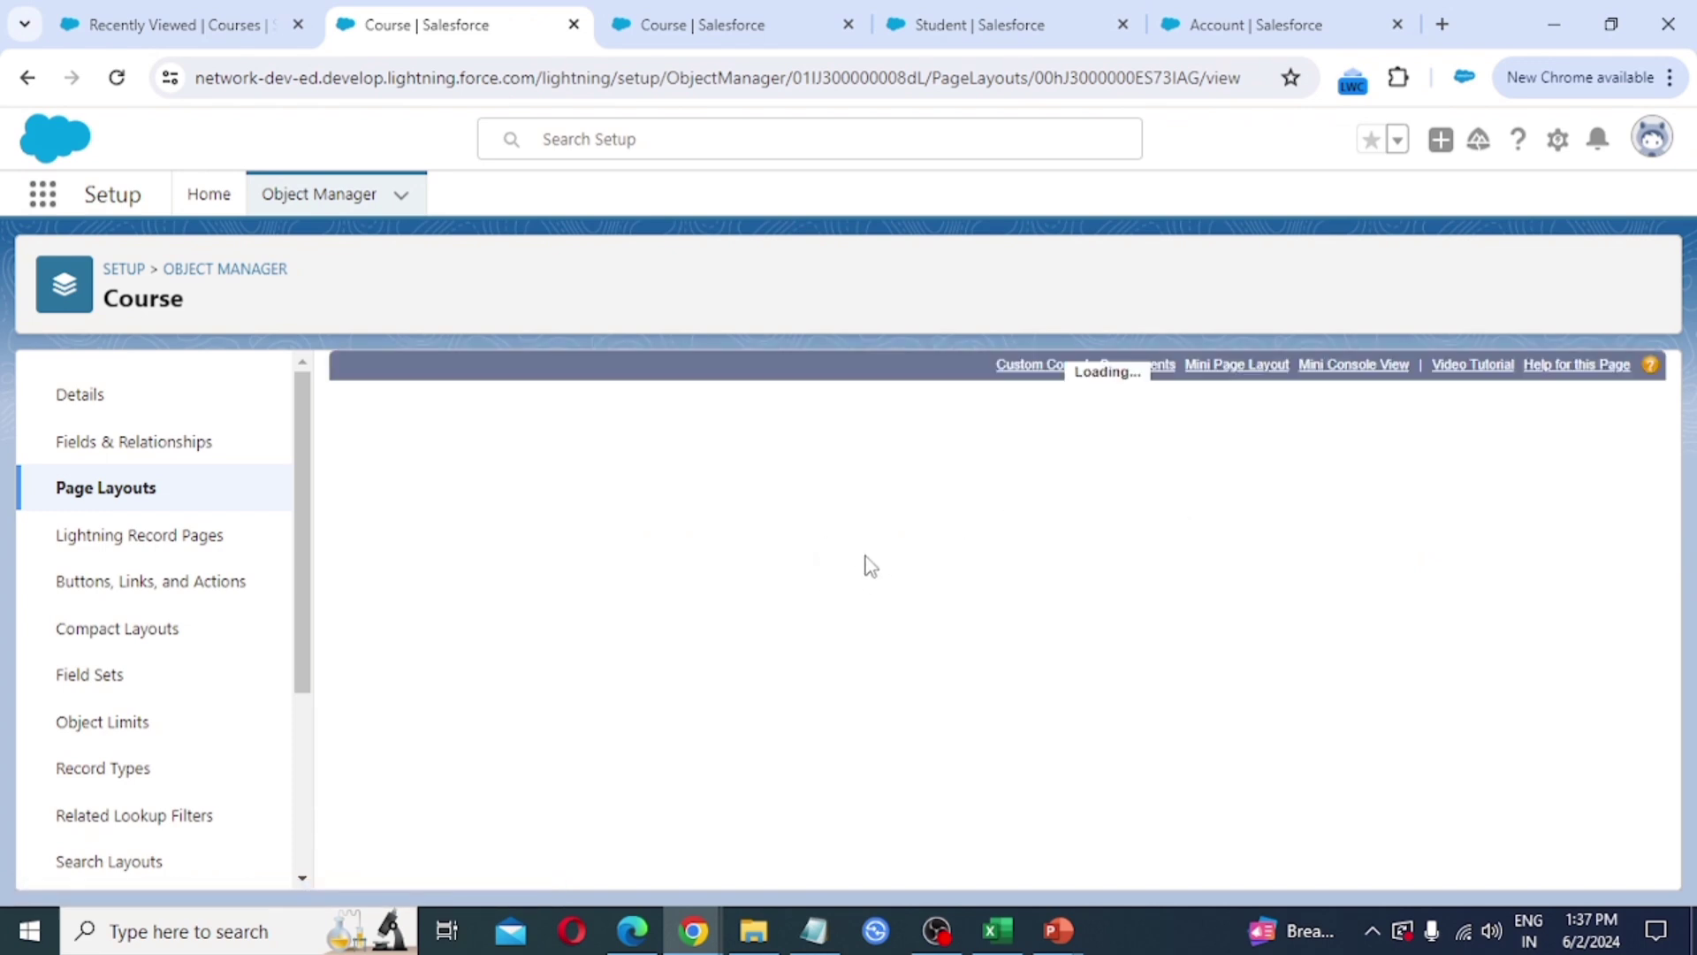
- Move the Student field directly above Subject in the Information section of the Course Layout and save the layout
{"action": "scroll", "coordinate": [794, 636], "scroll_direction": "down", "scroll_amount": 6}
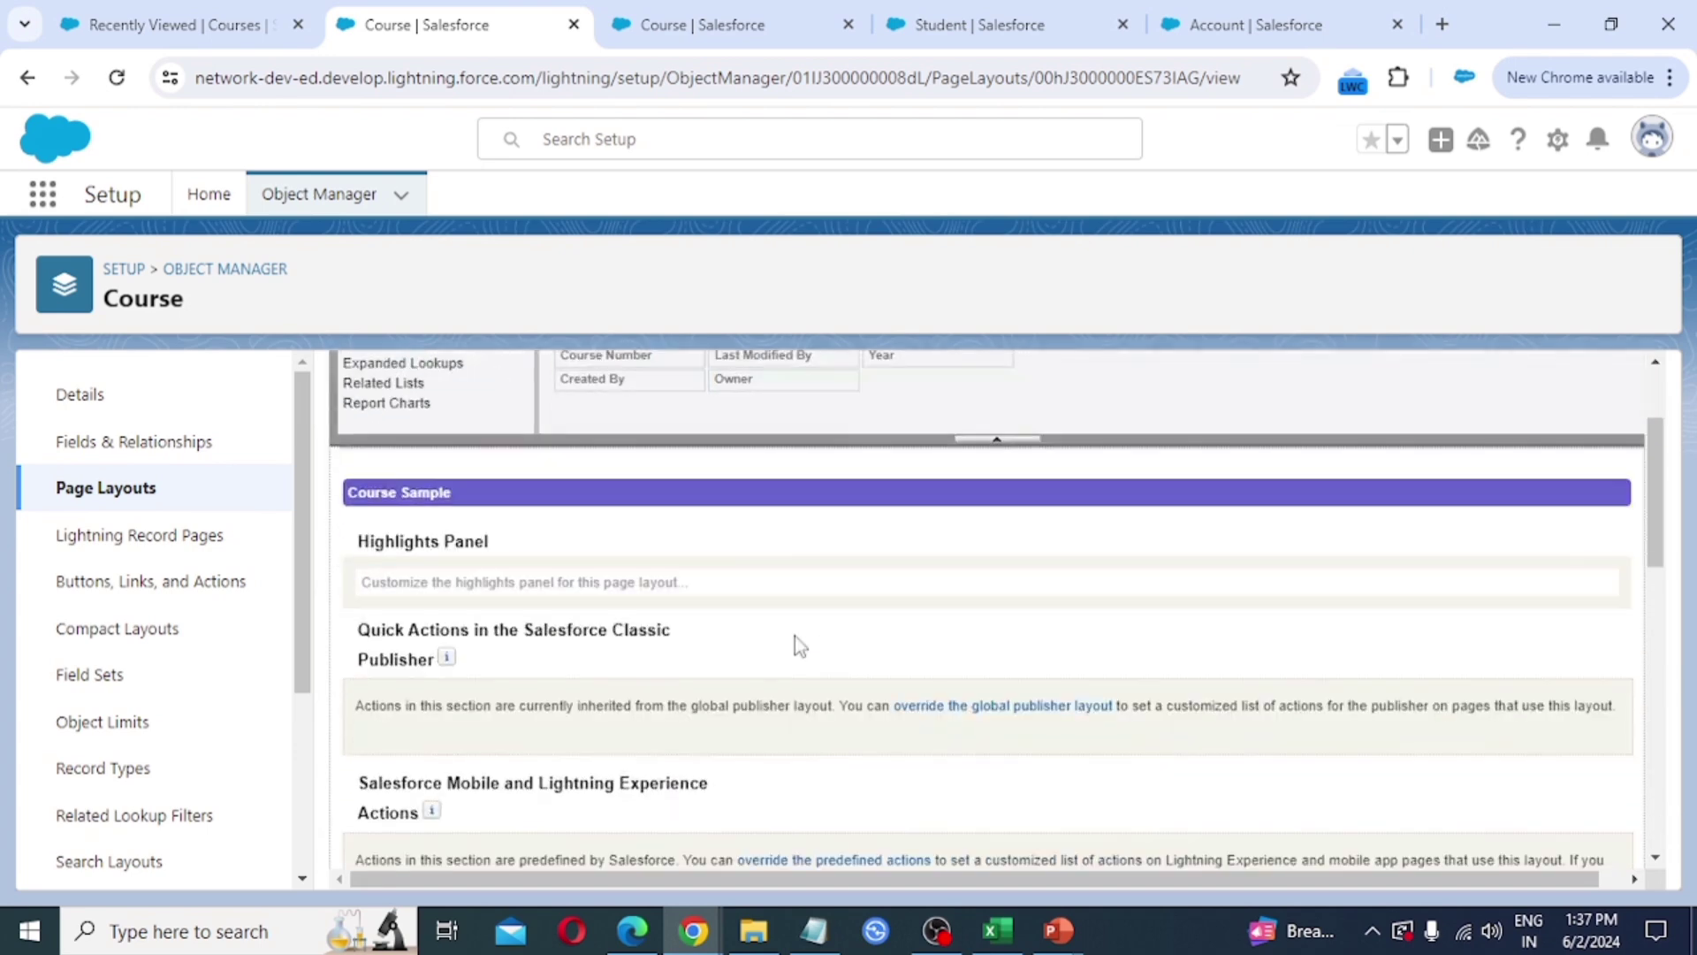
{"action": "scroll", "coordinate": [795, 638], "scroll_direction": "down", "scroll_amount": 2}
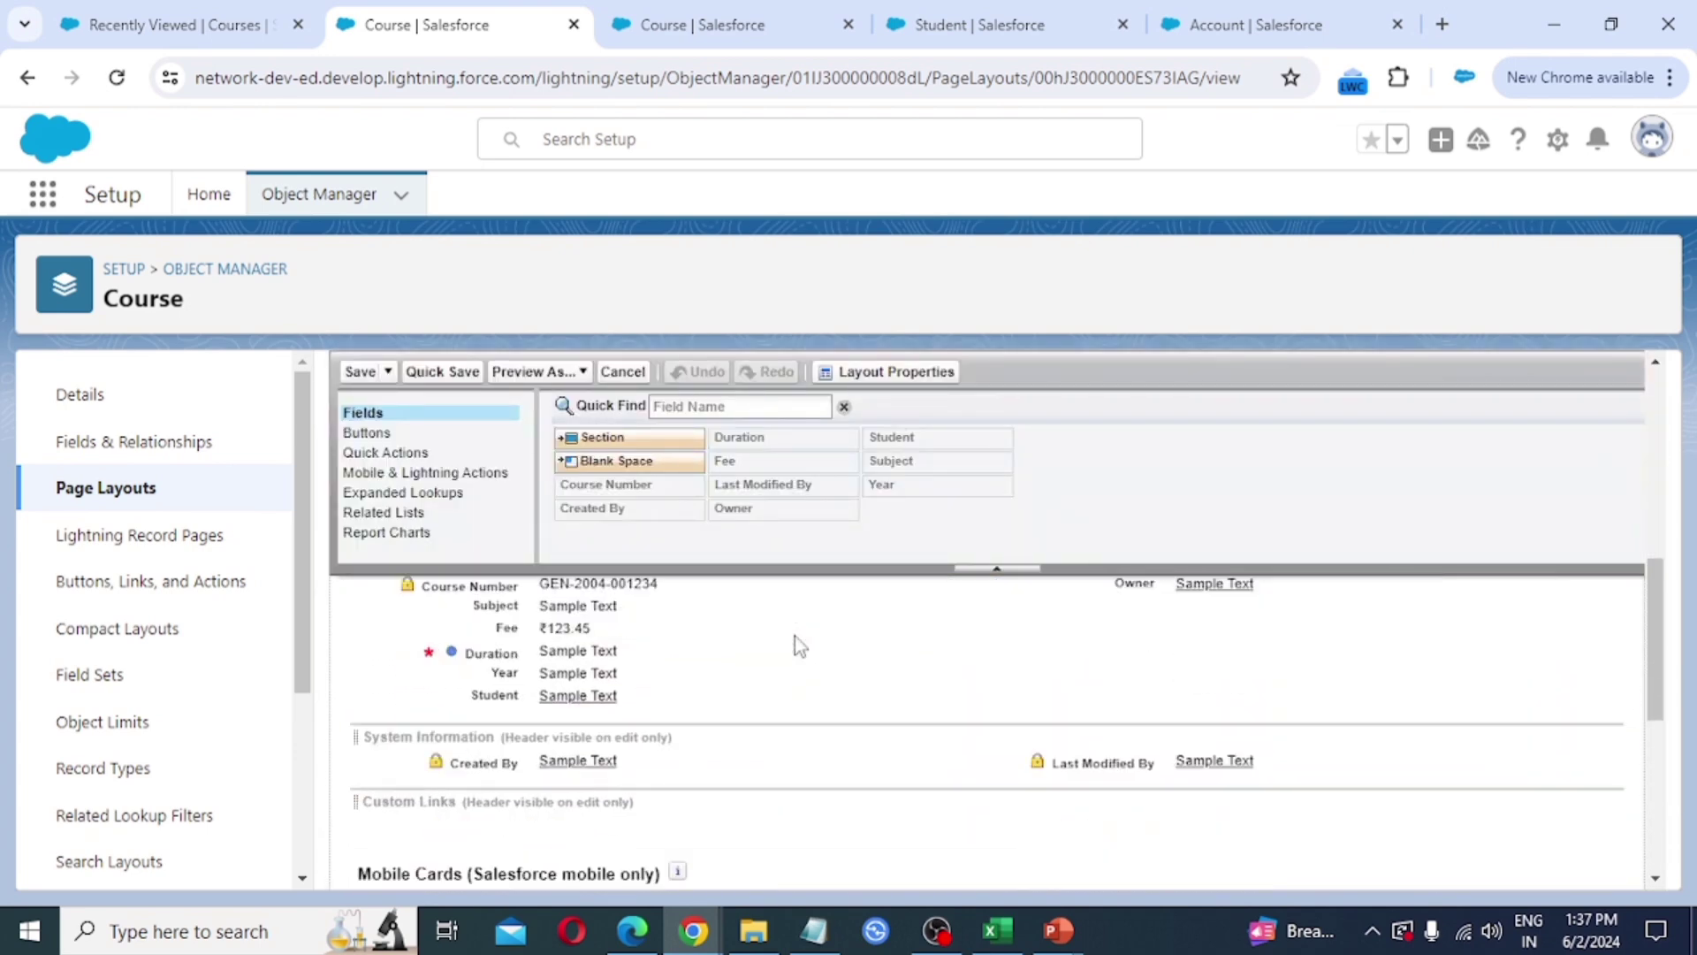
{"action": "scroll", "coordinate": [658, 732], "scroll_direction": "up", "scroll_amount": 2}
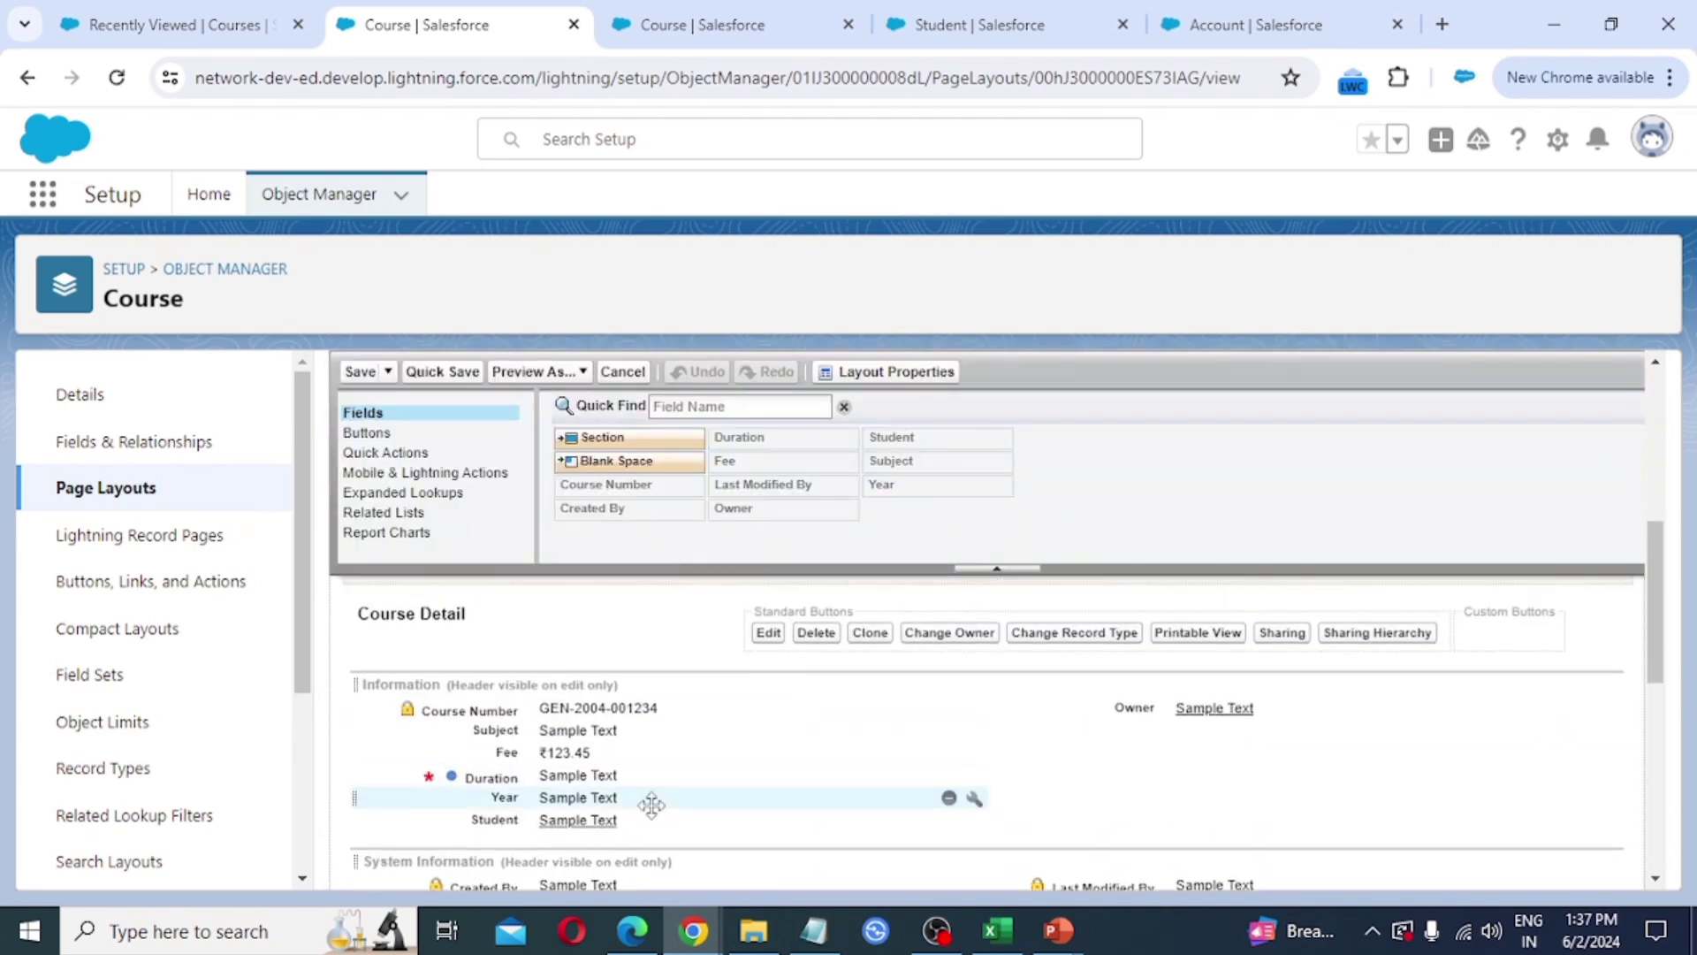
{"action": "left_click_drag", "start_coordinate": [564, 826], "coordinate": [574, 735]}
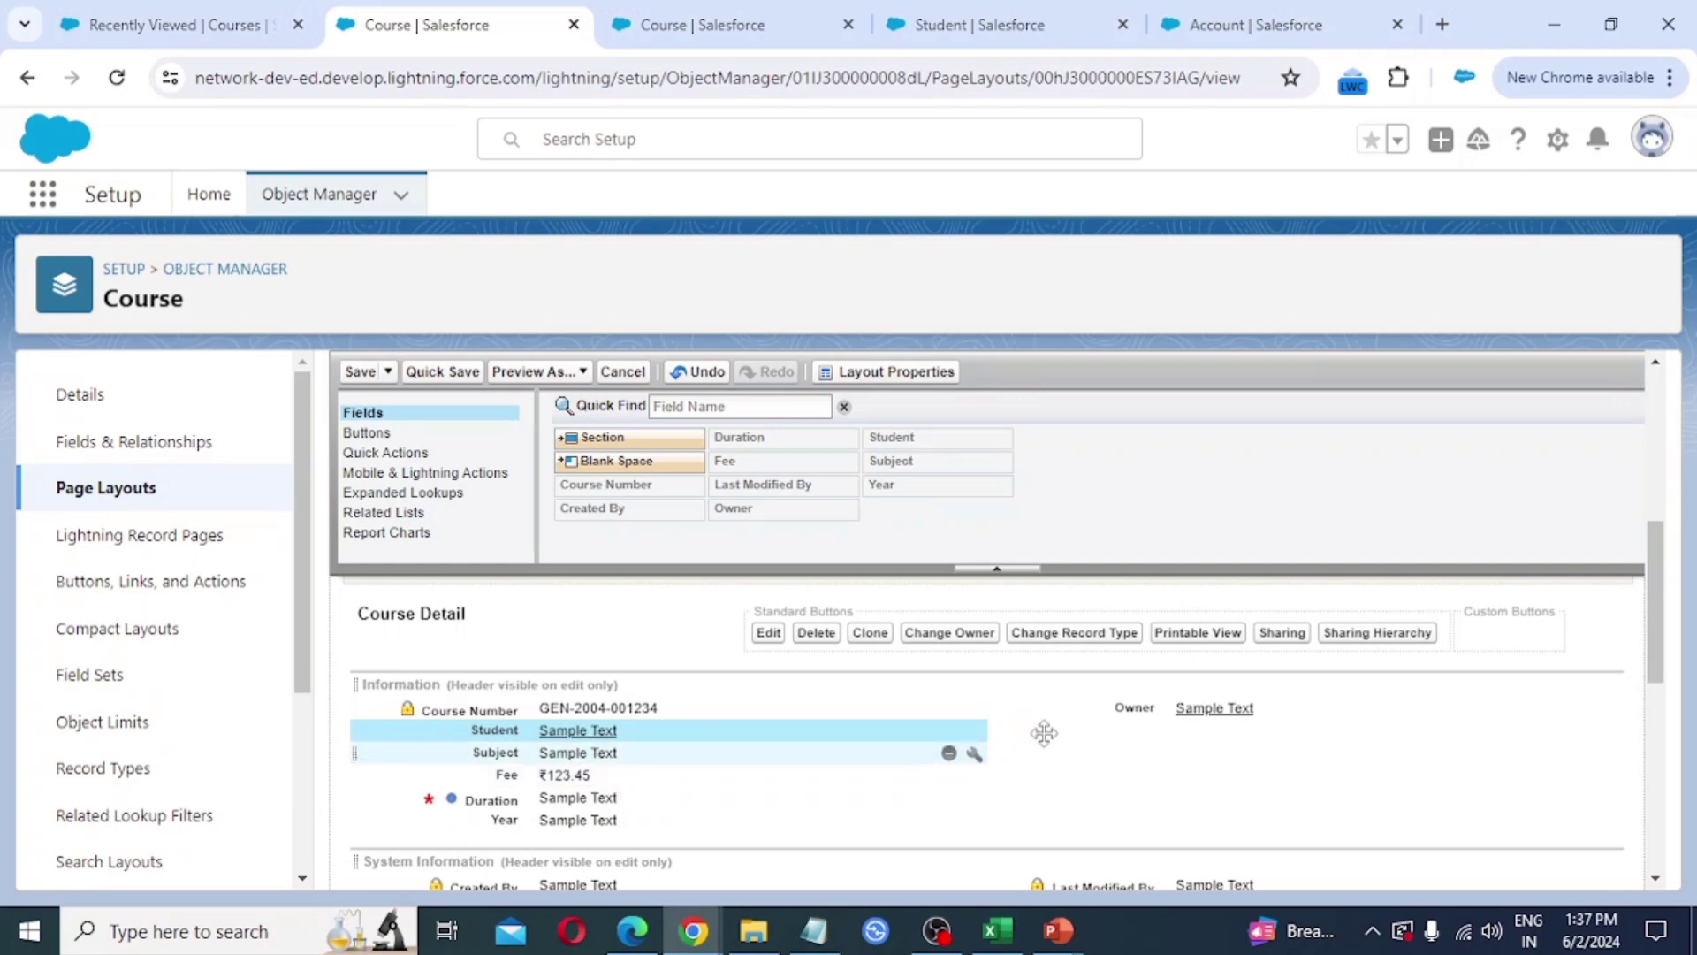
{"action": "left_click", "coordinate": [442, 371]}
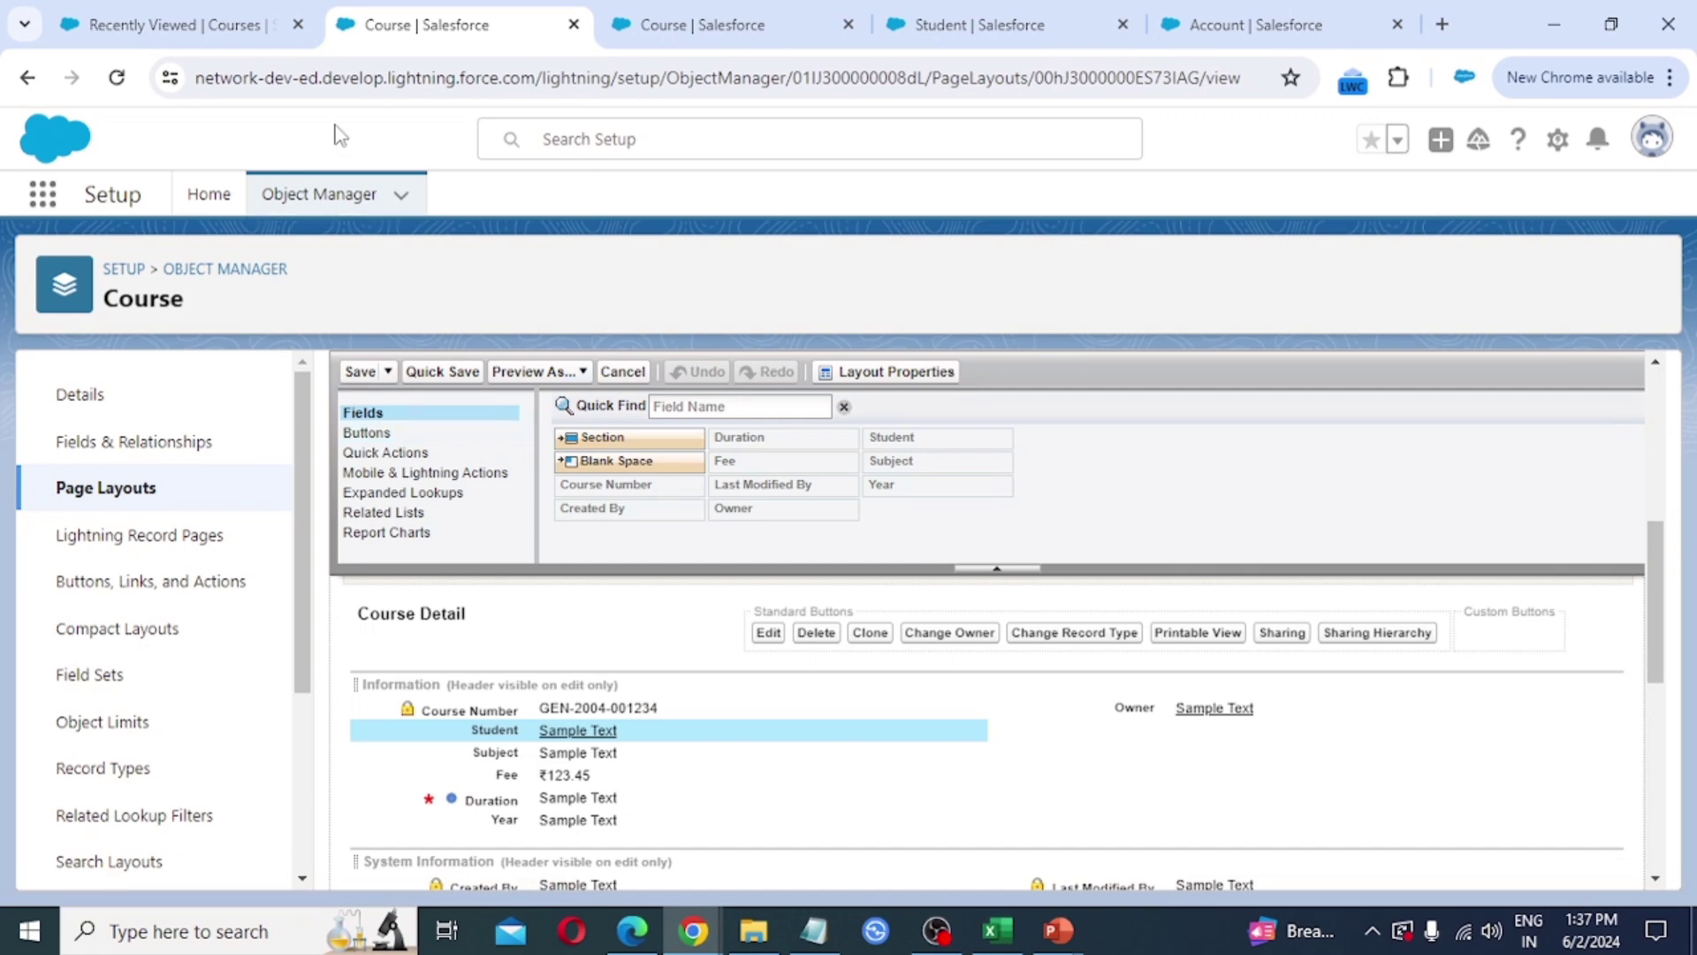
- Return to the EMS app, reload the Courses list, check the field order in a new Course form and close it without saving
{"action": "left_click", "coordinate": [170, 10]}
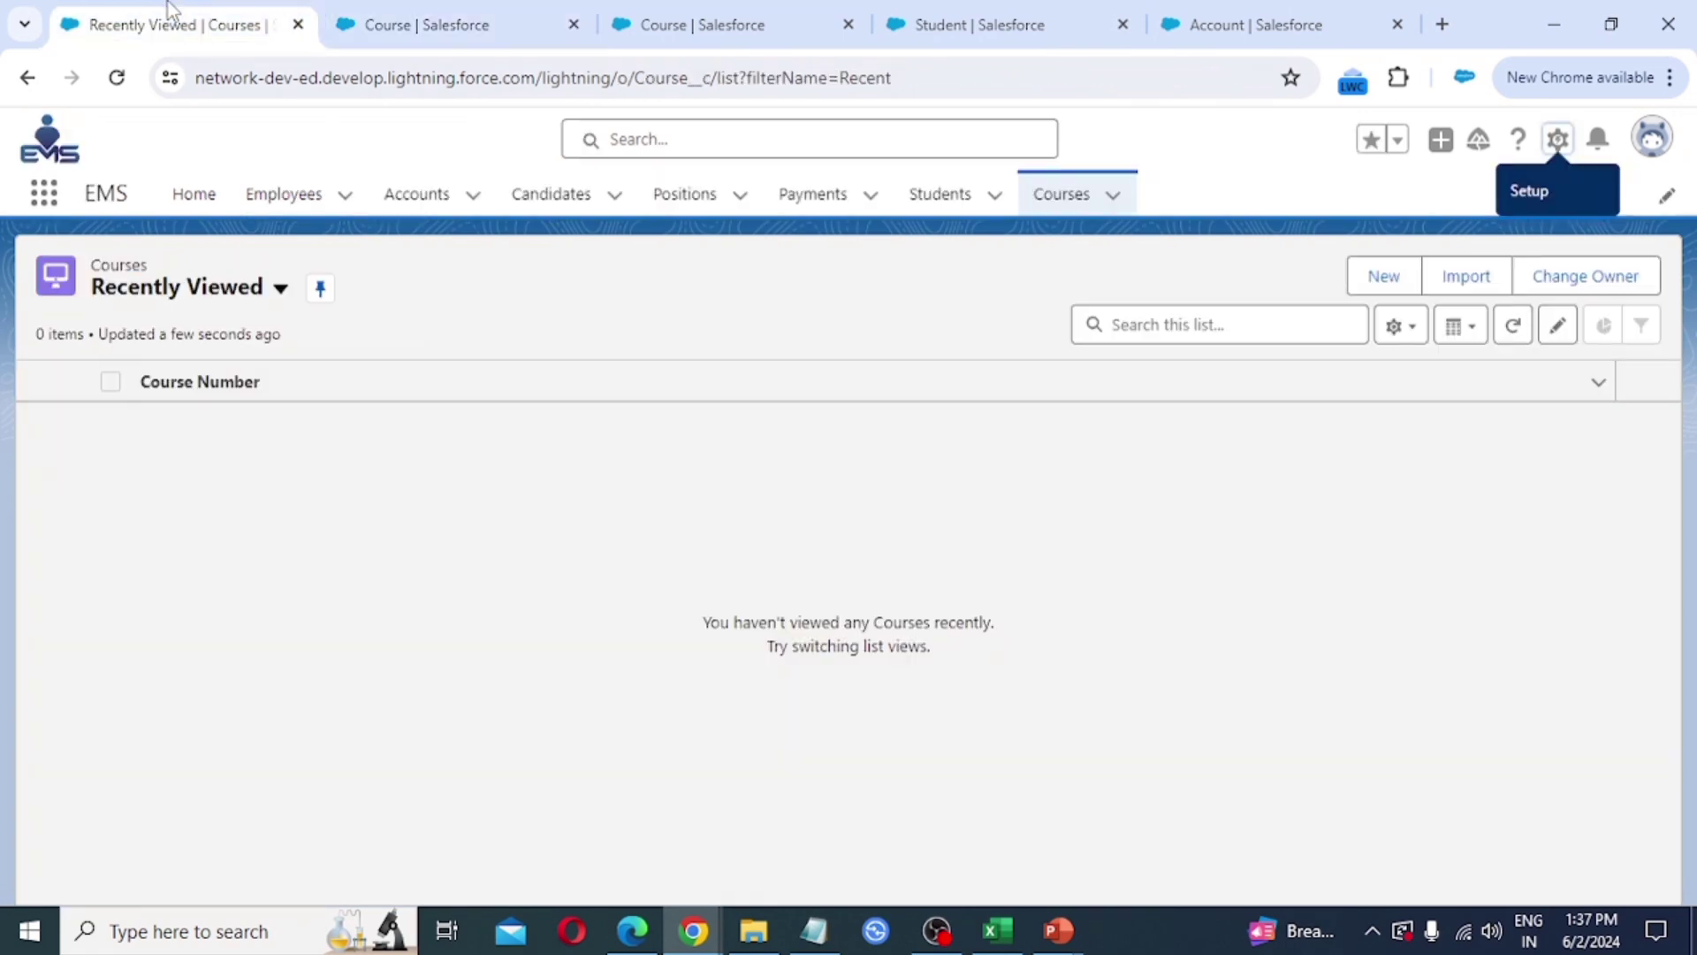
{"action": "left_click", "coordinate": [115, 78]}
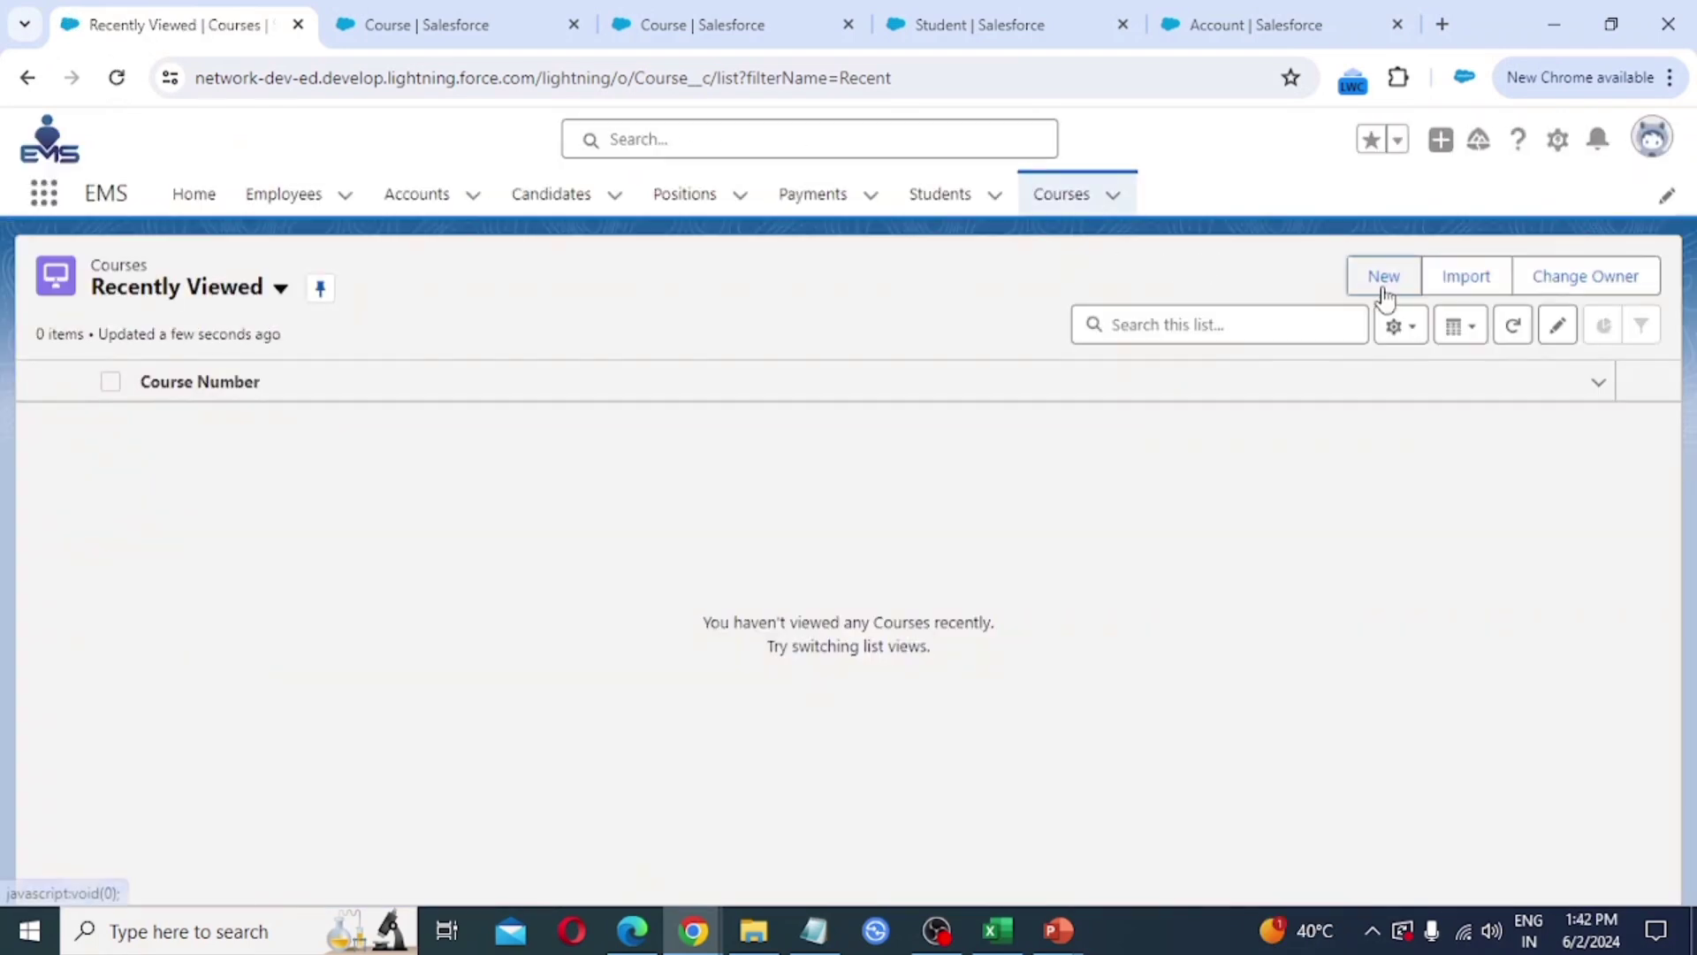
{"action": "left_click", "coordinate": [1382, 288]}
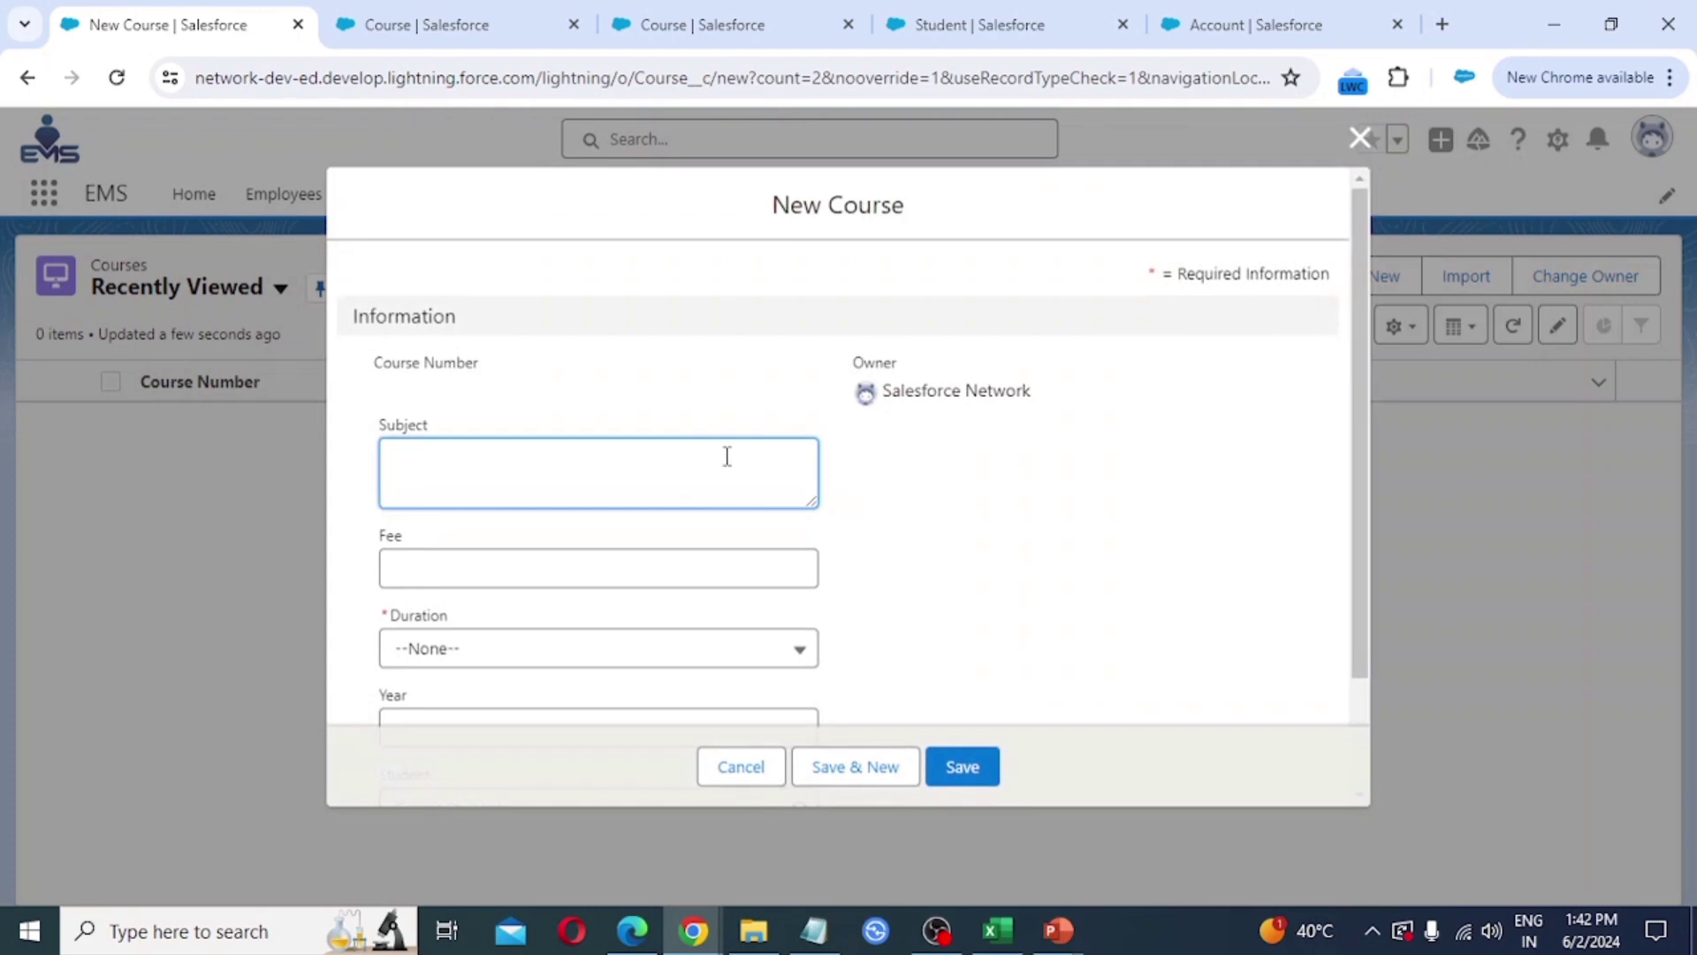
{"action": "scroll", "coordinate": [719, 473], "scroll_direction": "down", "scroll_amount": 2}
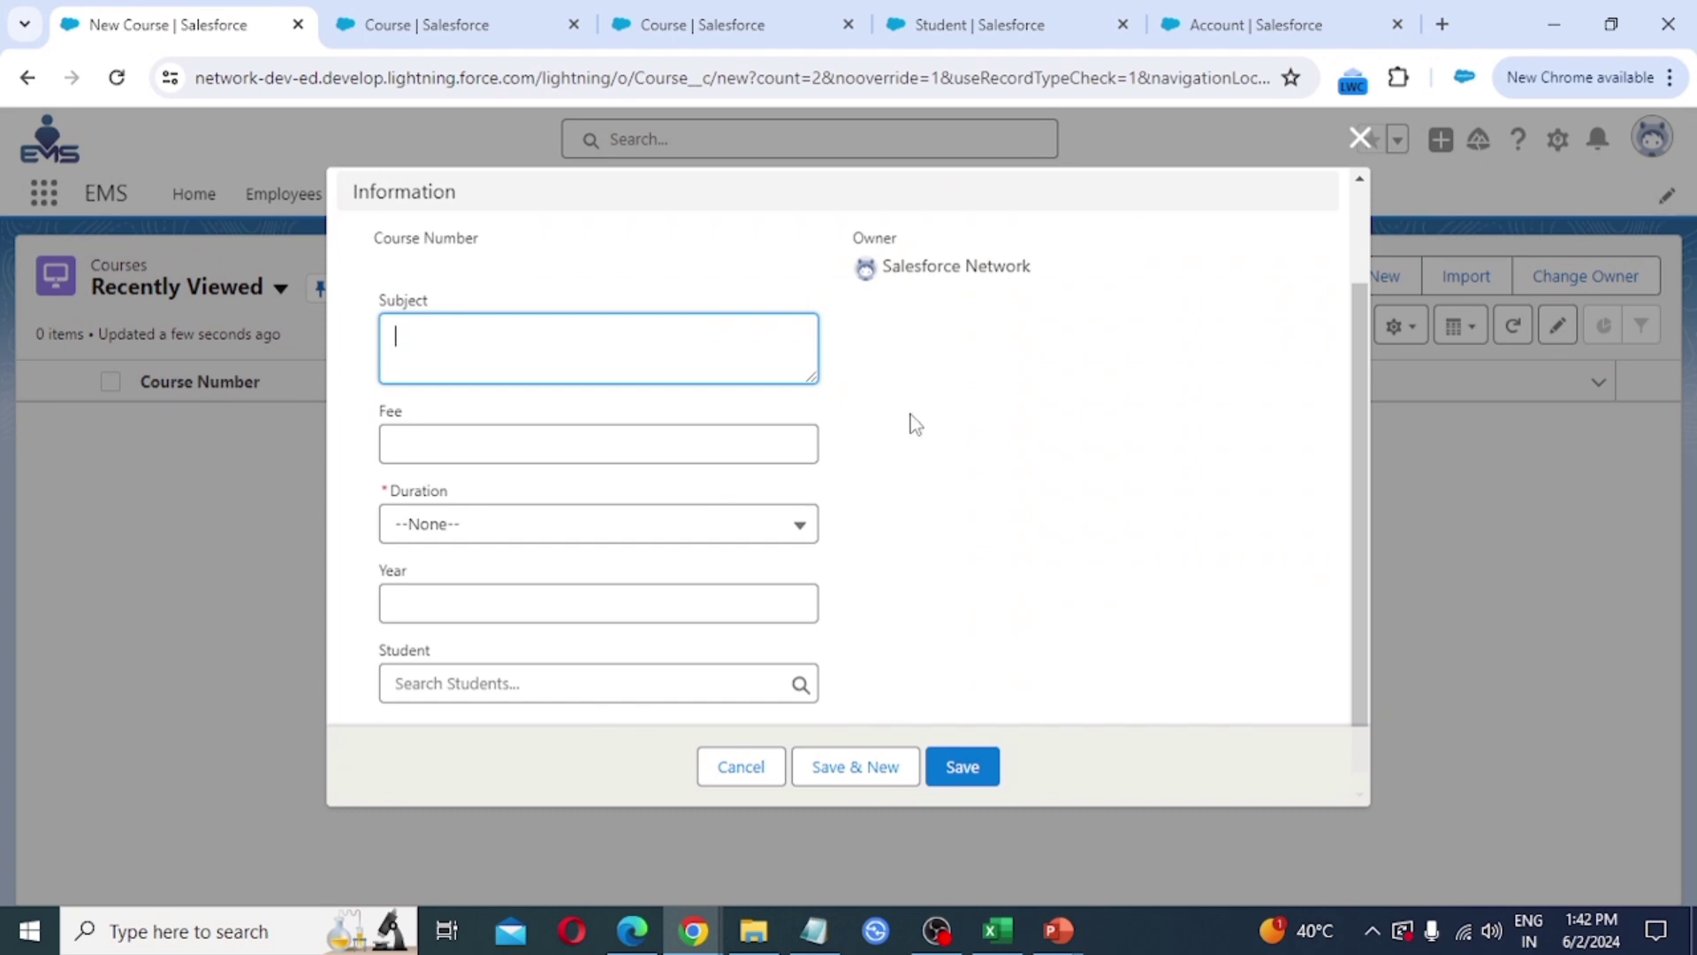
{"action": "left_click", "coordinate": [1360, 139]}
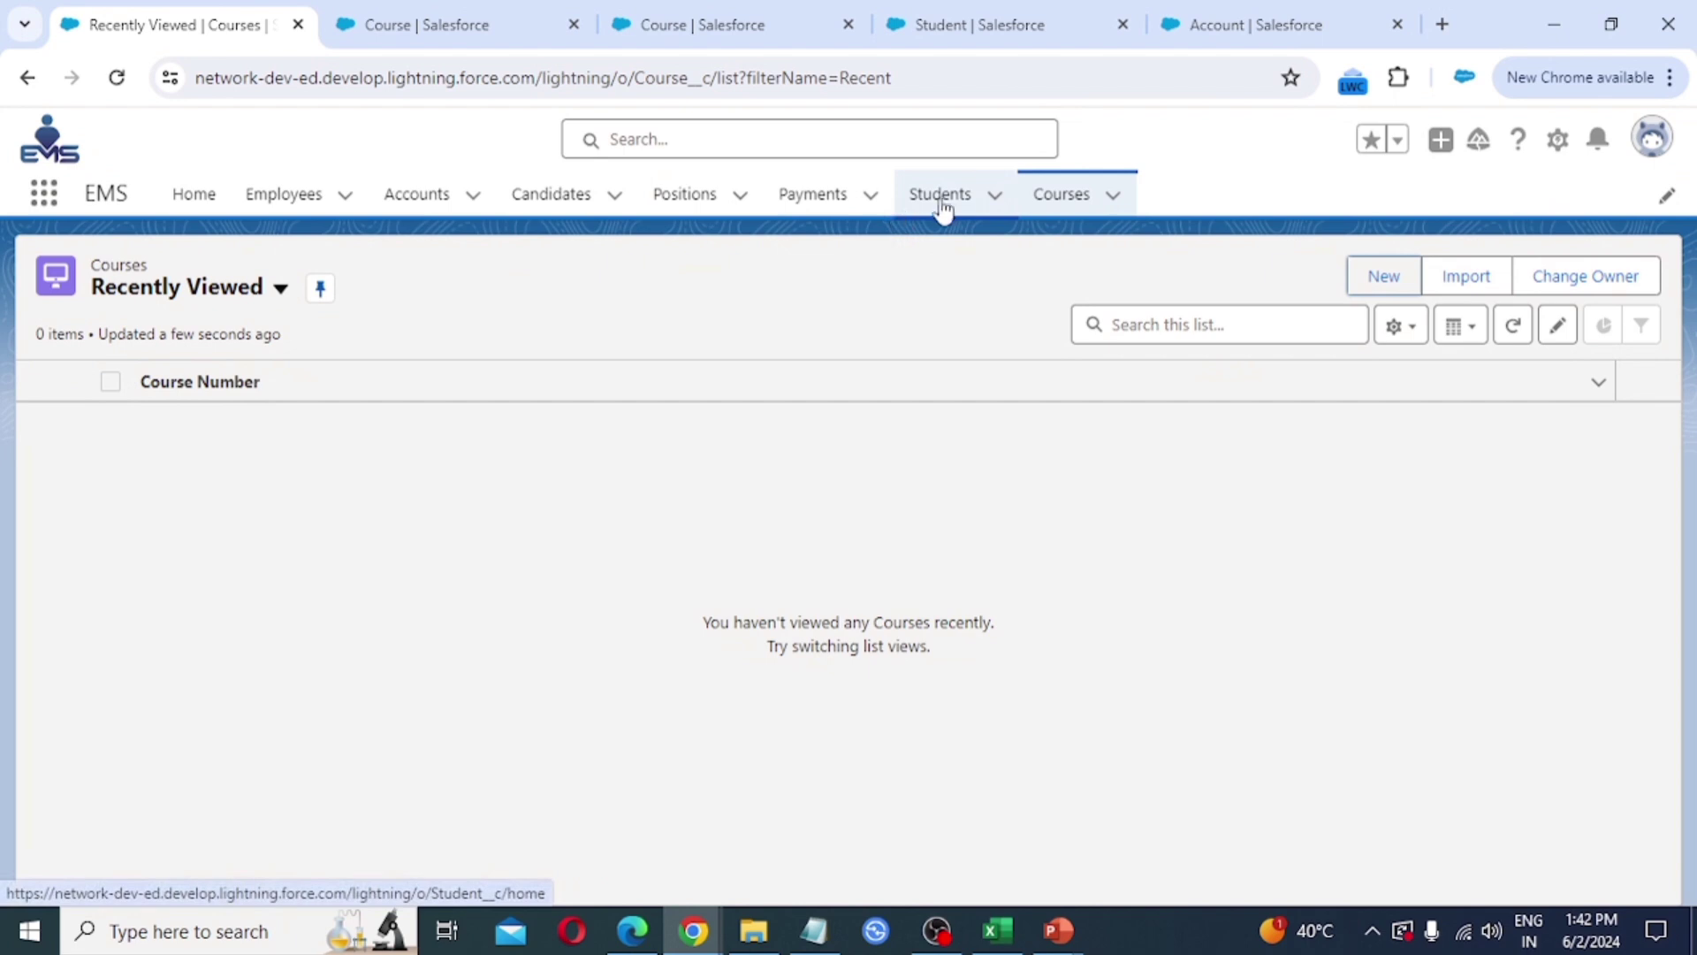
- Create a new Student record with the student's name, gender Male, religion Hindu, phone, email and address, and save it
{"action": "left_click", "coordinate": [926, 200]}
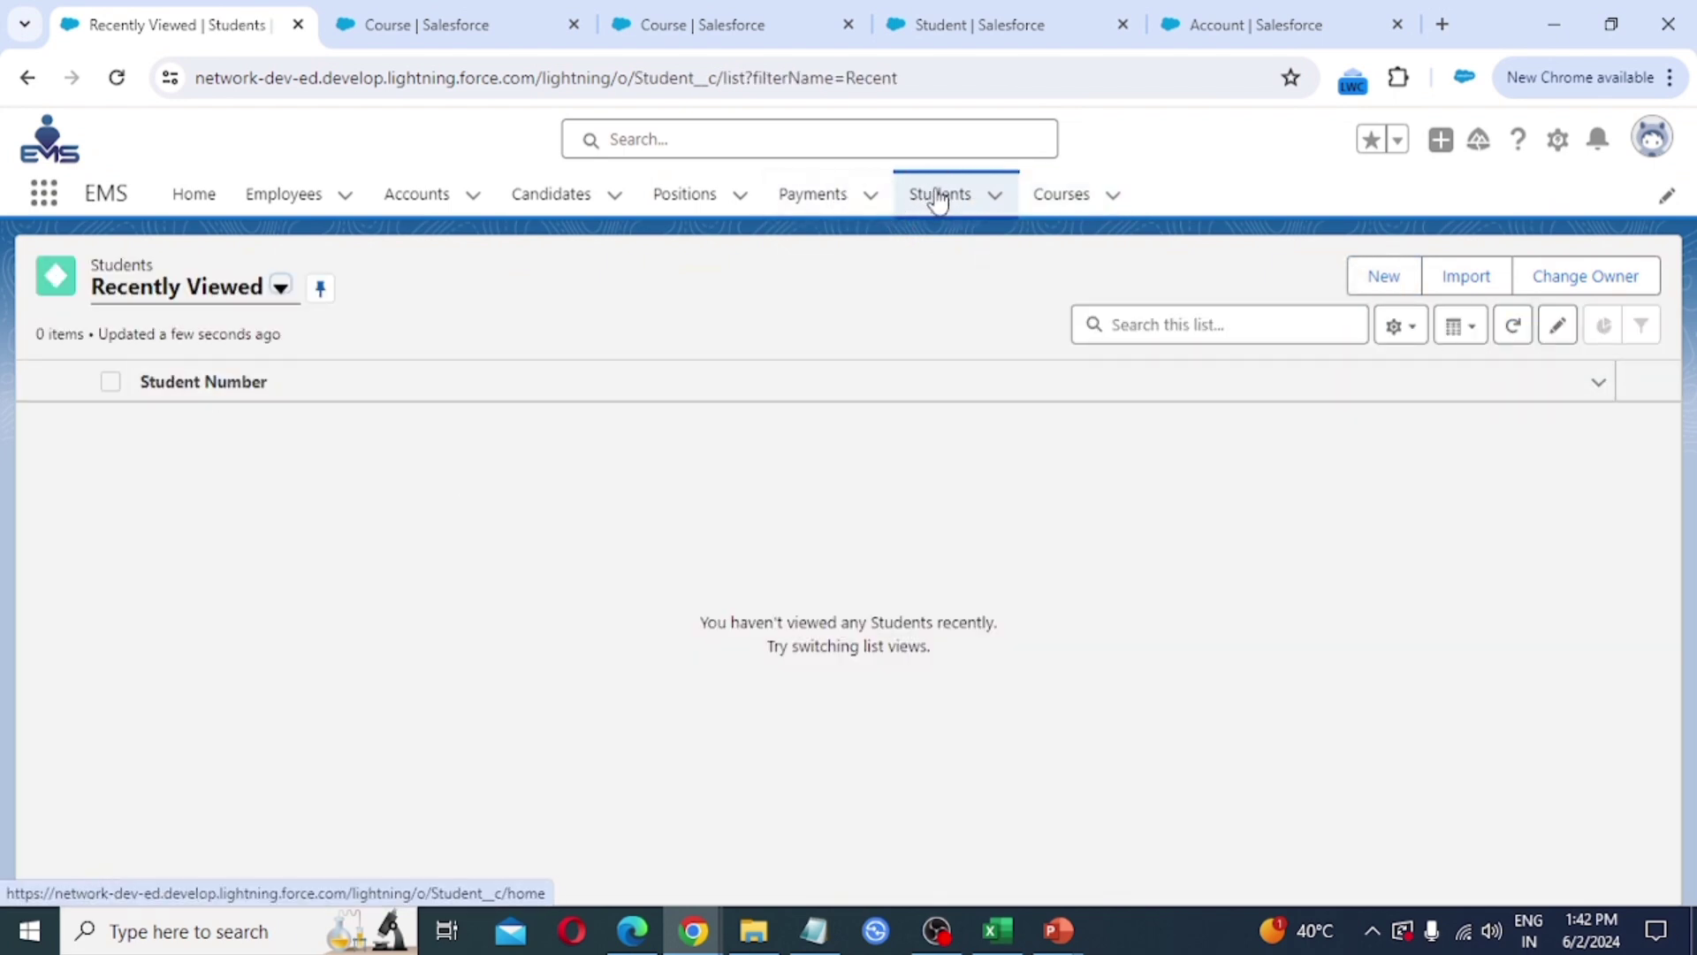
{"action": "left_click", "coordinate": [1389, 277]}
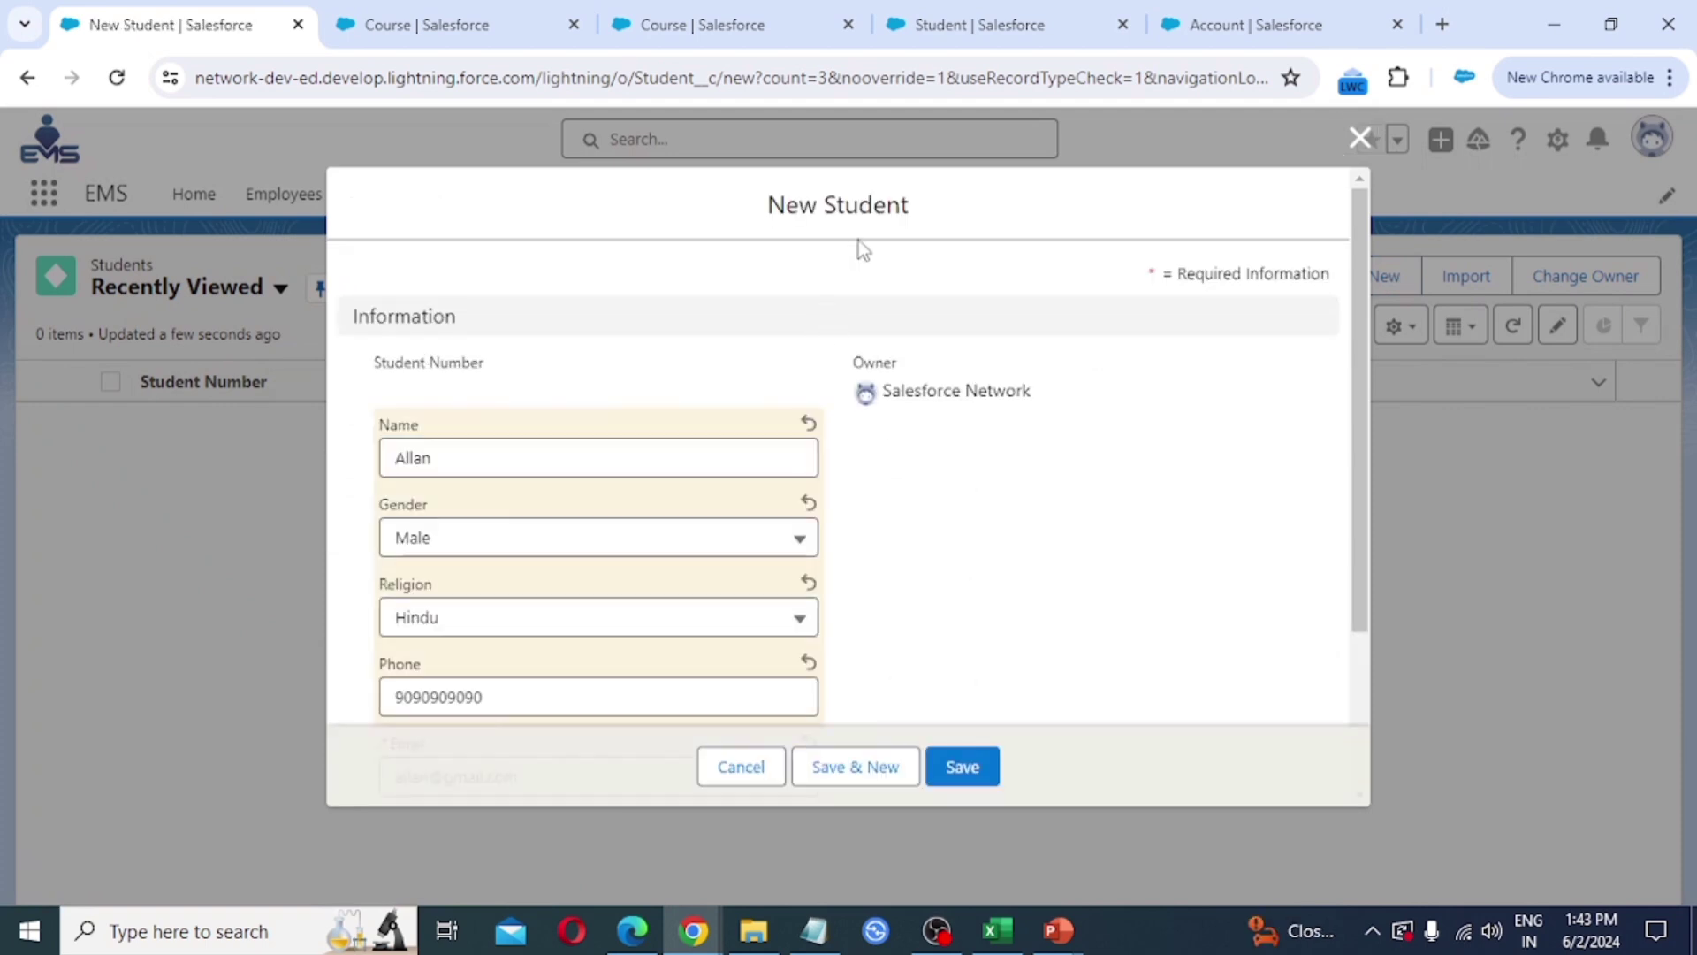
{"action": "scroll", "coordinate": [426, 436], "scroll_direction": "down", "scroll_amount": 1}
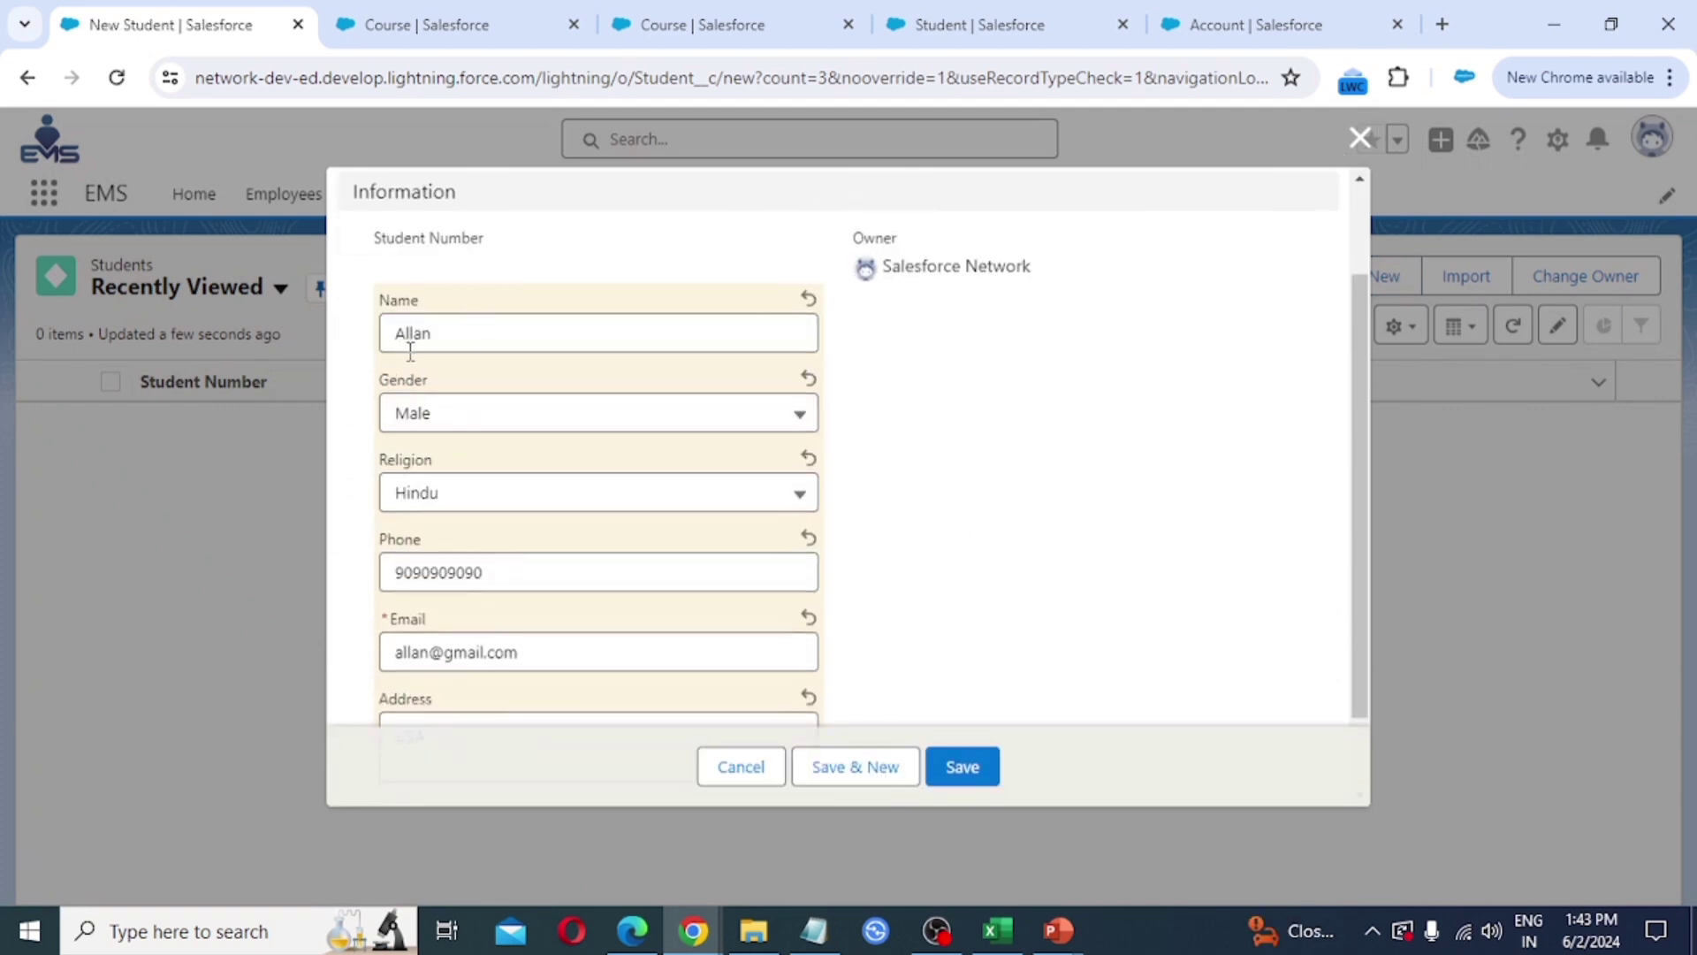
{"action": "left_click", "coordinate": [491, 415]}
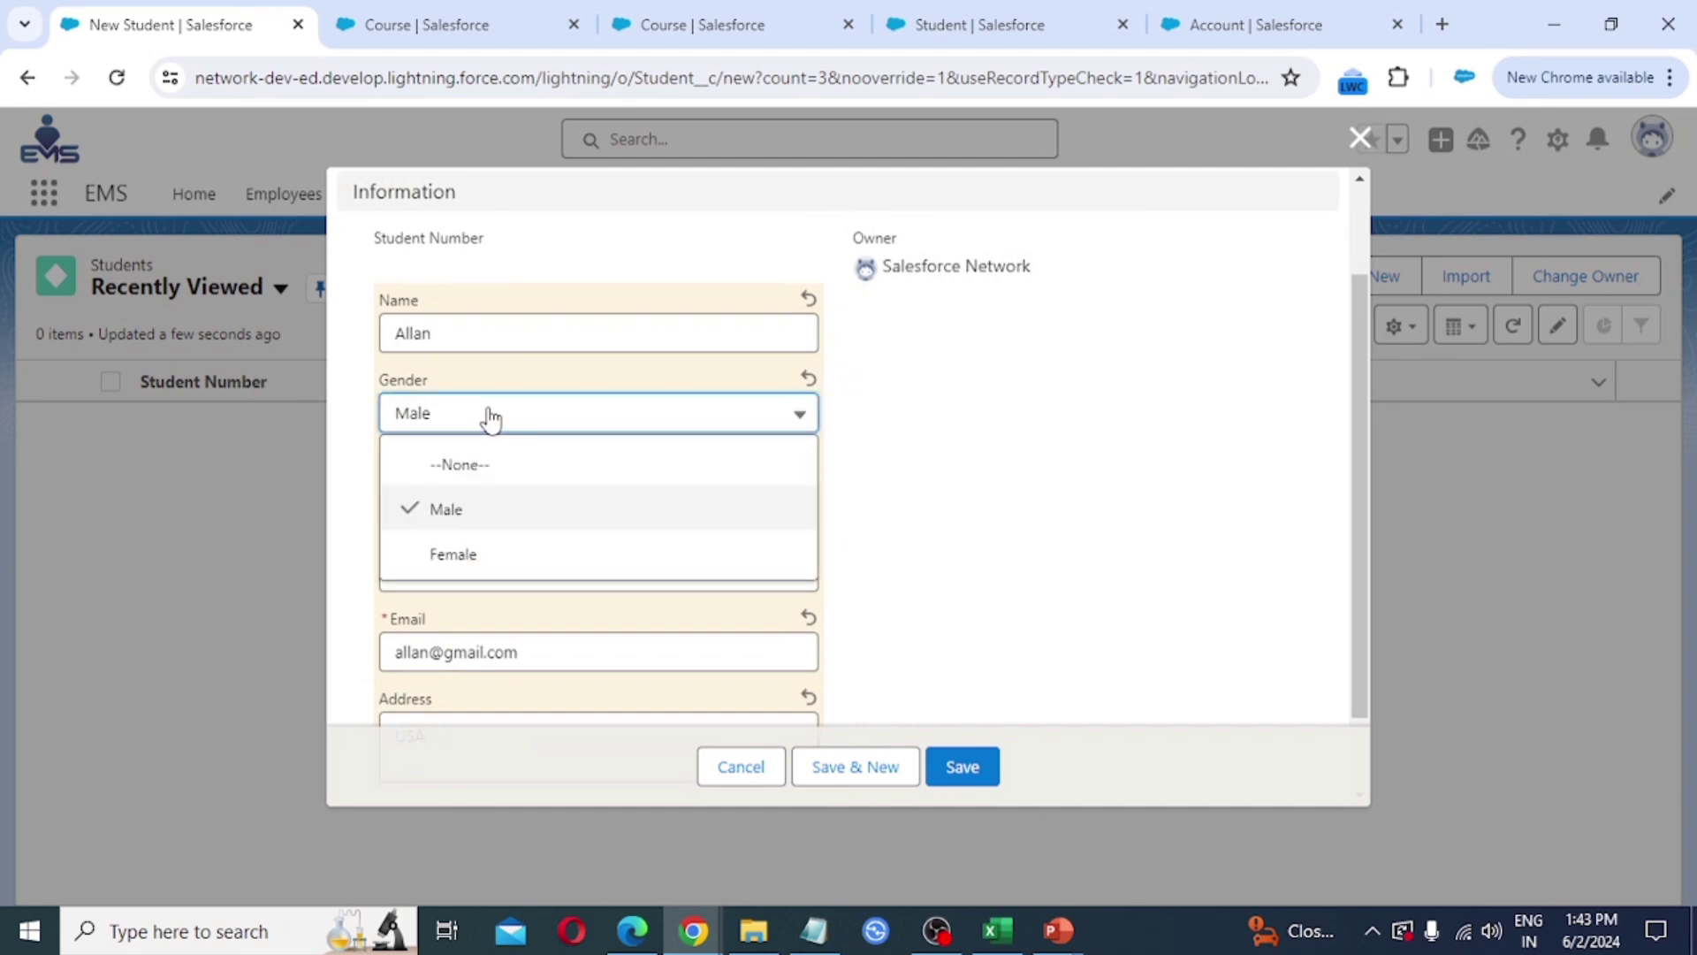
{"action": "left_click", "coordinate": [458, 517]}
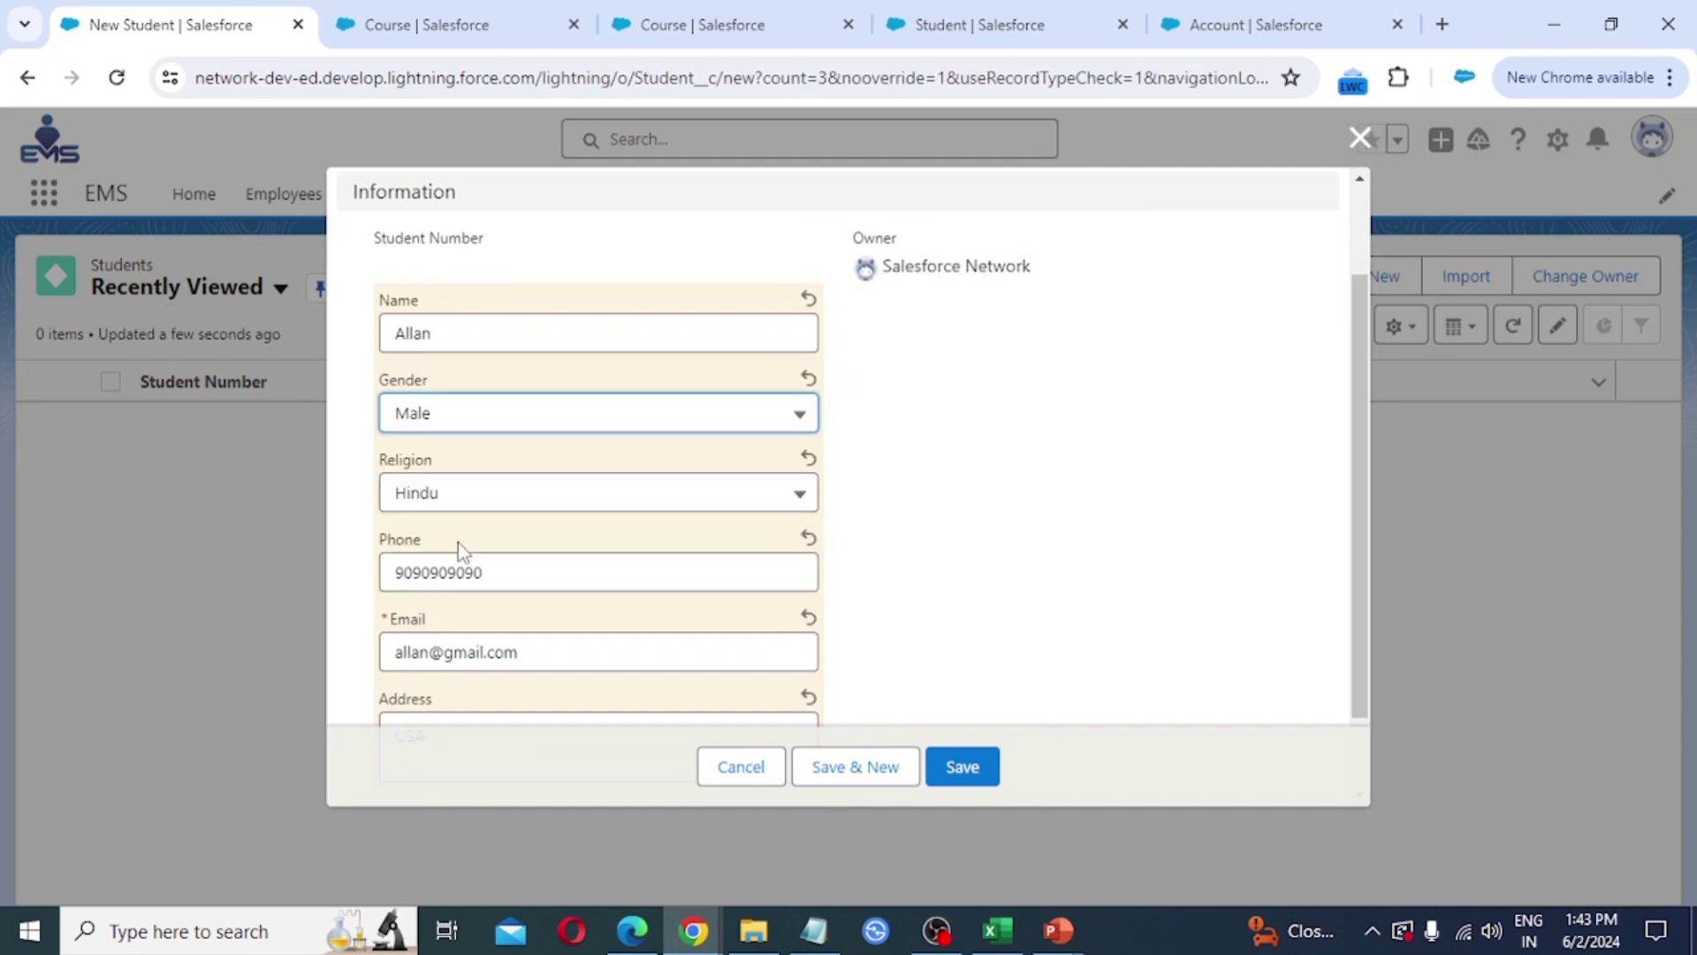
{"action": "left_click", "coordinate": [482, 500]}
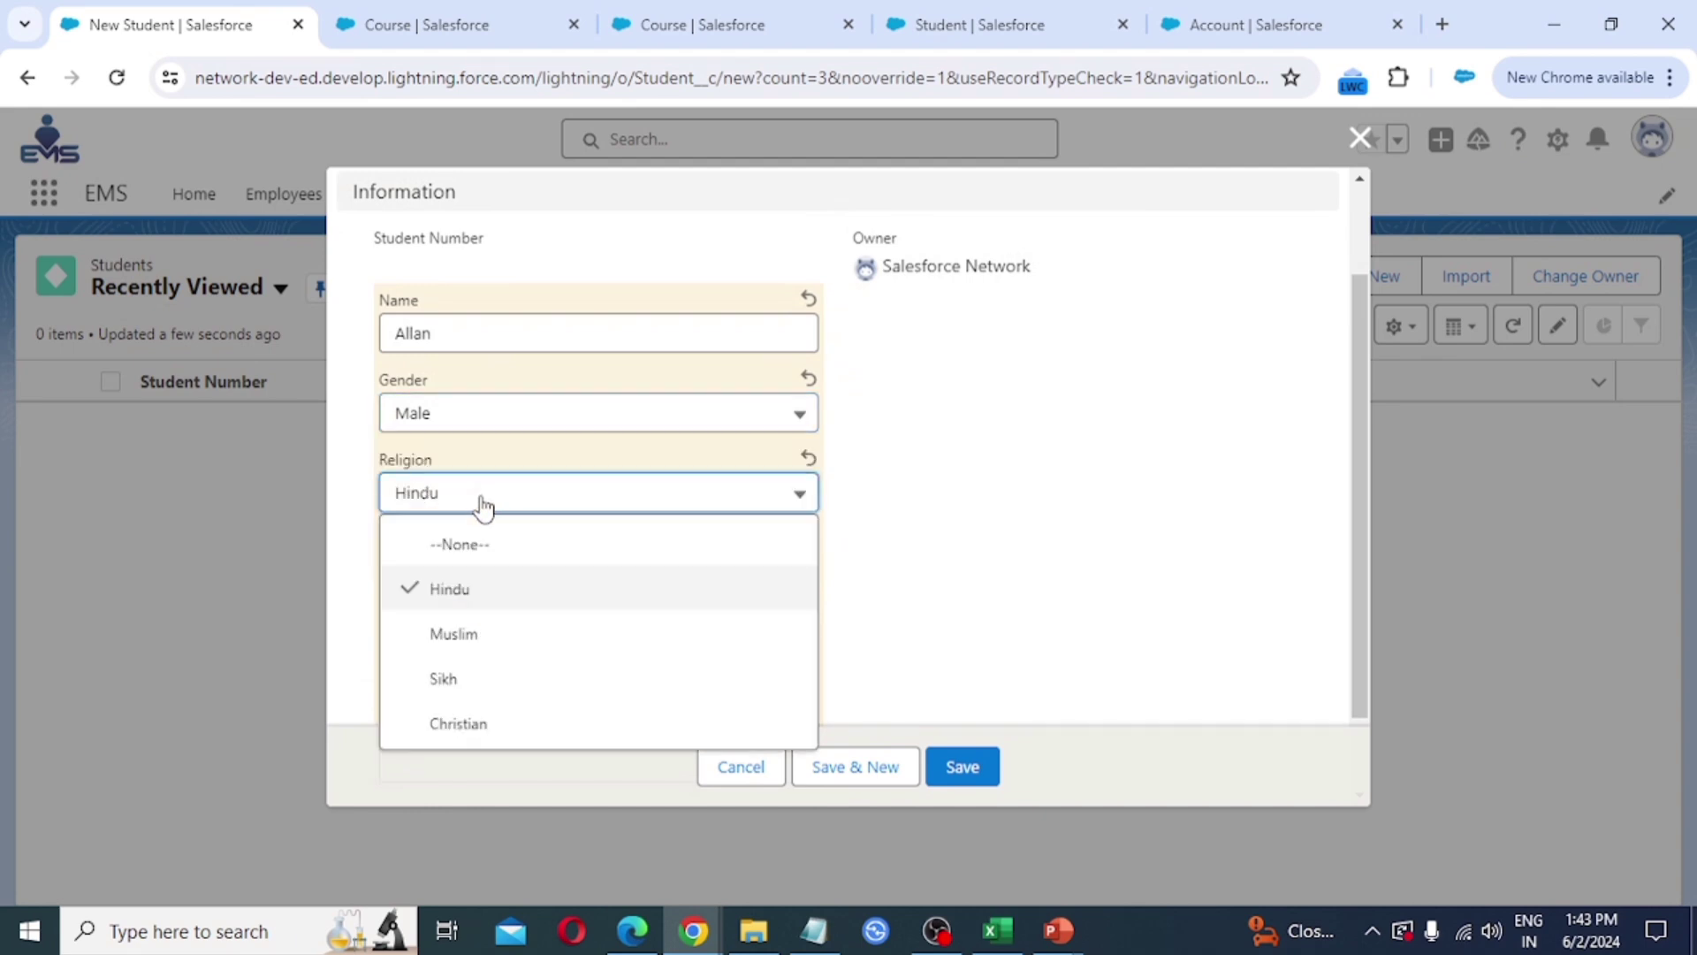
{"action": "left_click", "coordinate": [465, 610]}
{"action": "scroll", "coordinate": [482, 548], "scroll_direction": "down", "scroll_amount": 2}
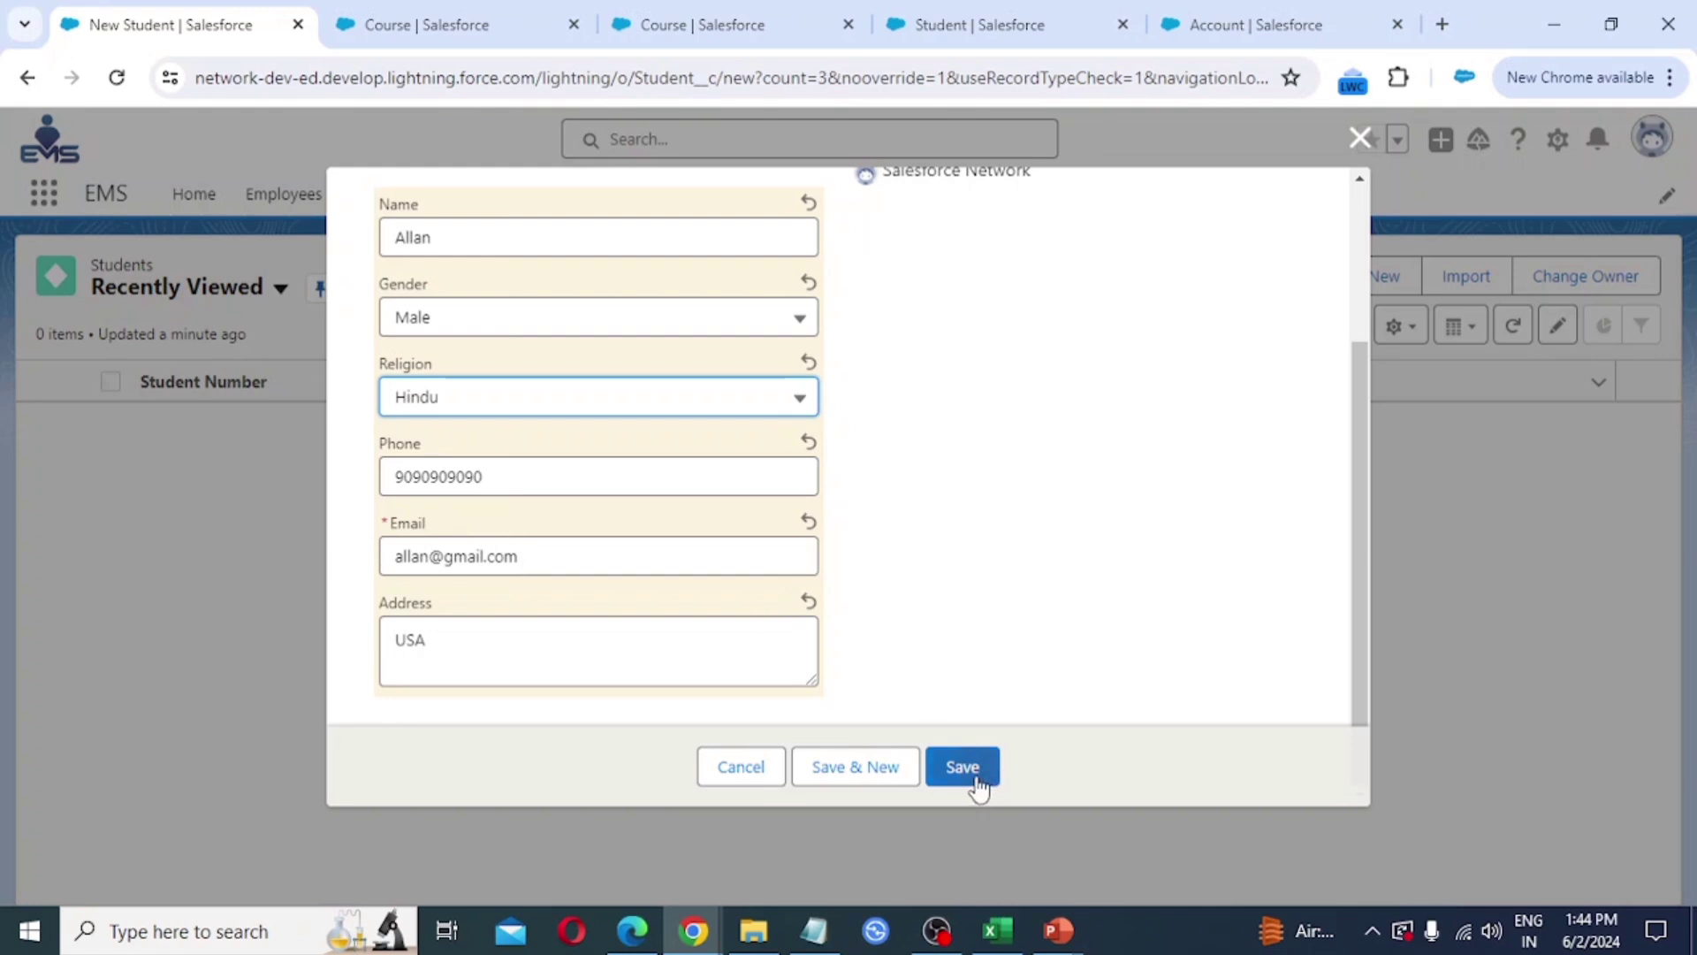
{"action": "scroll", "coordinate": [750, 665], "scroll_direction": "up", "scroll_amount": 2}
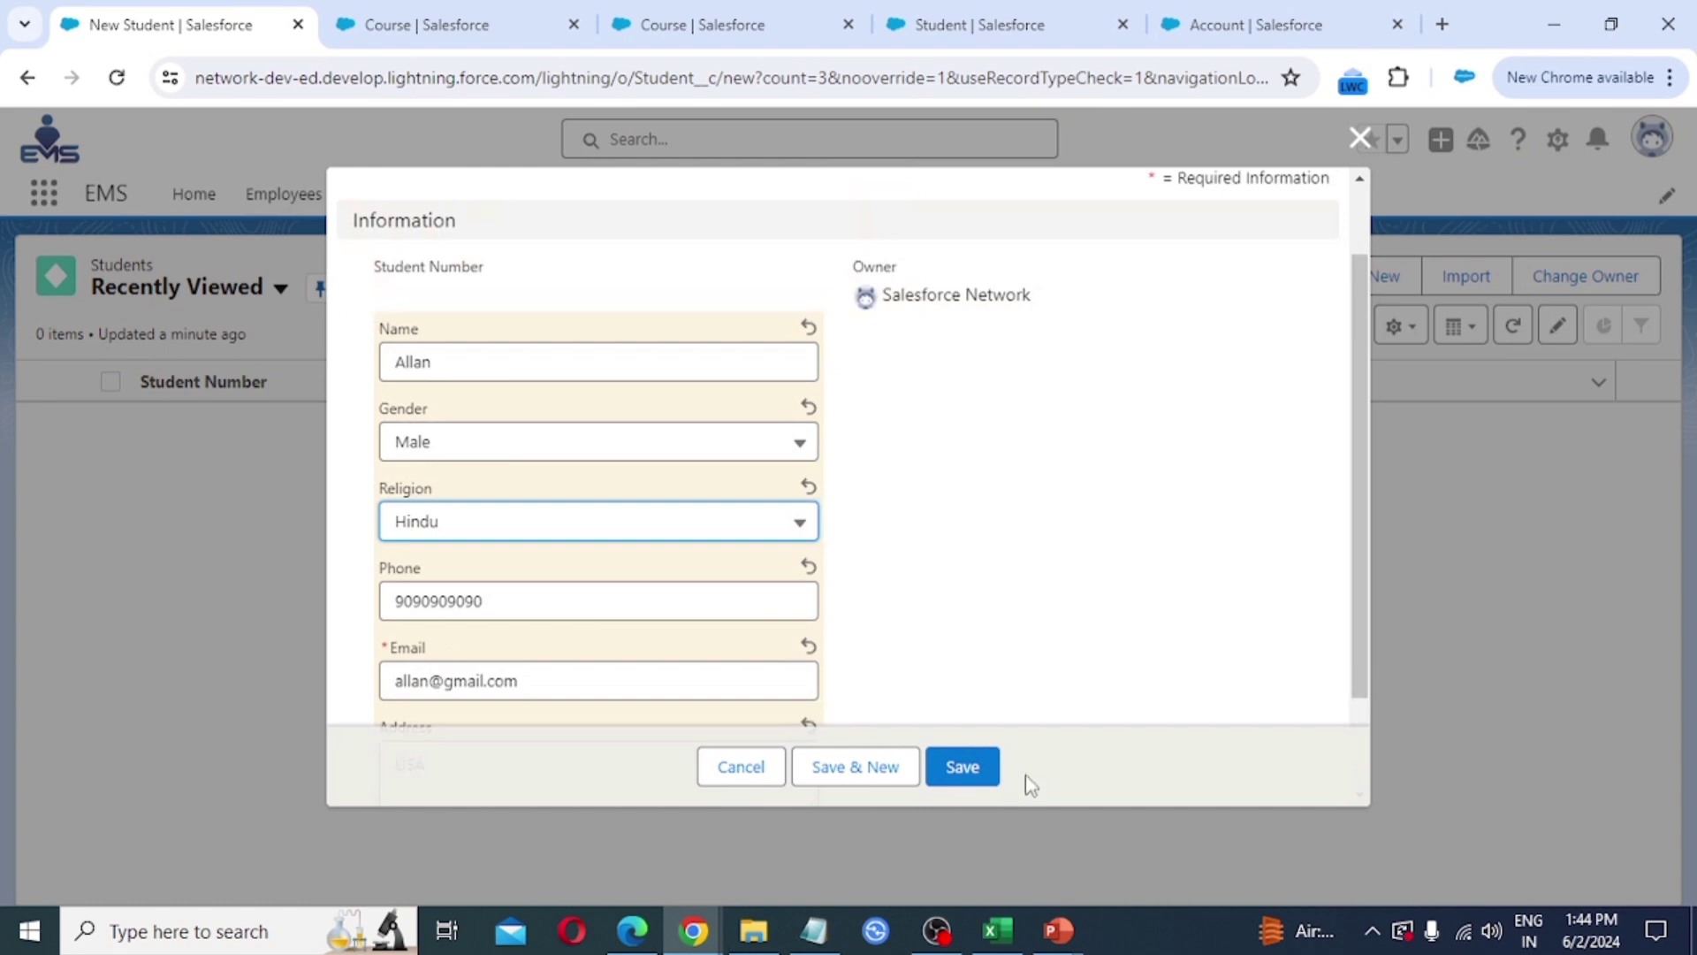
{"action": "left_click", "coordinate": [987, 783]}
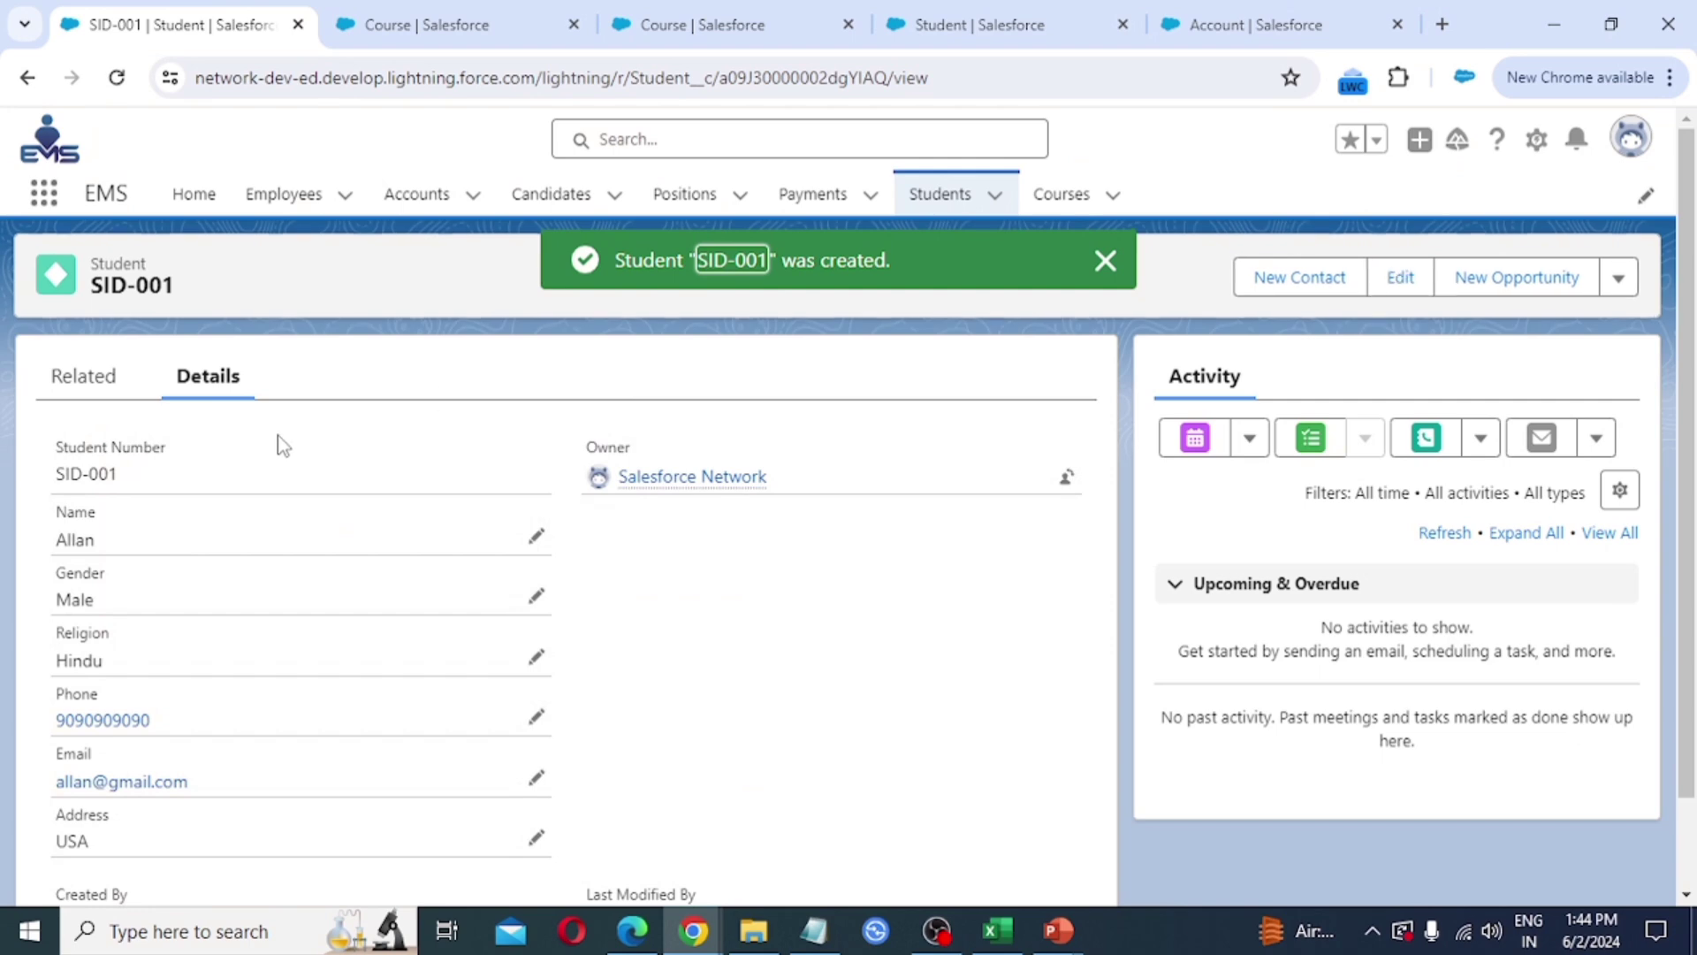
- Examine the new Student record's details, including its Owner, Created By and Last Modified By fields
{"action": "scroll", "coordinate": [137, 455], "scroll_direction": "down", "scroll_amount": 1}
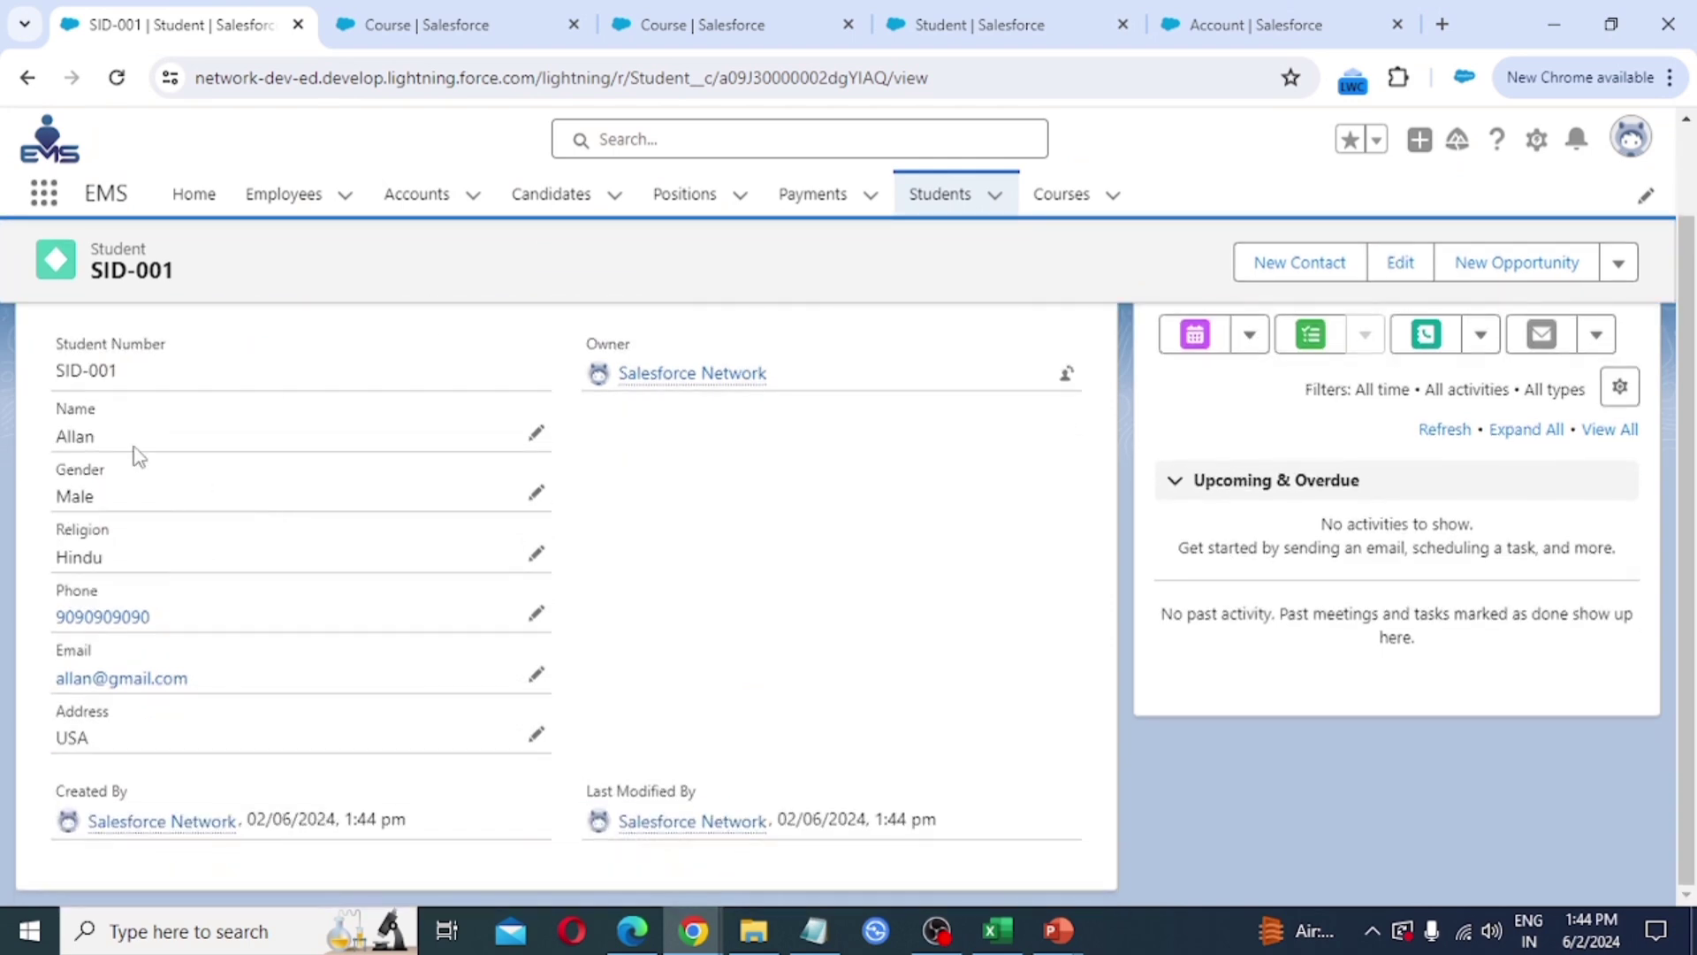
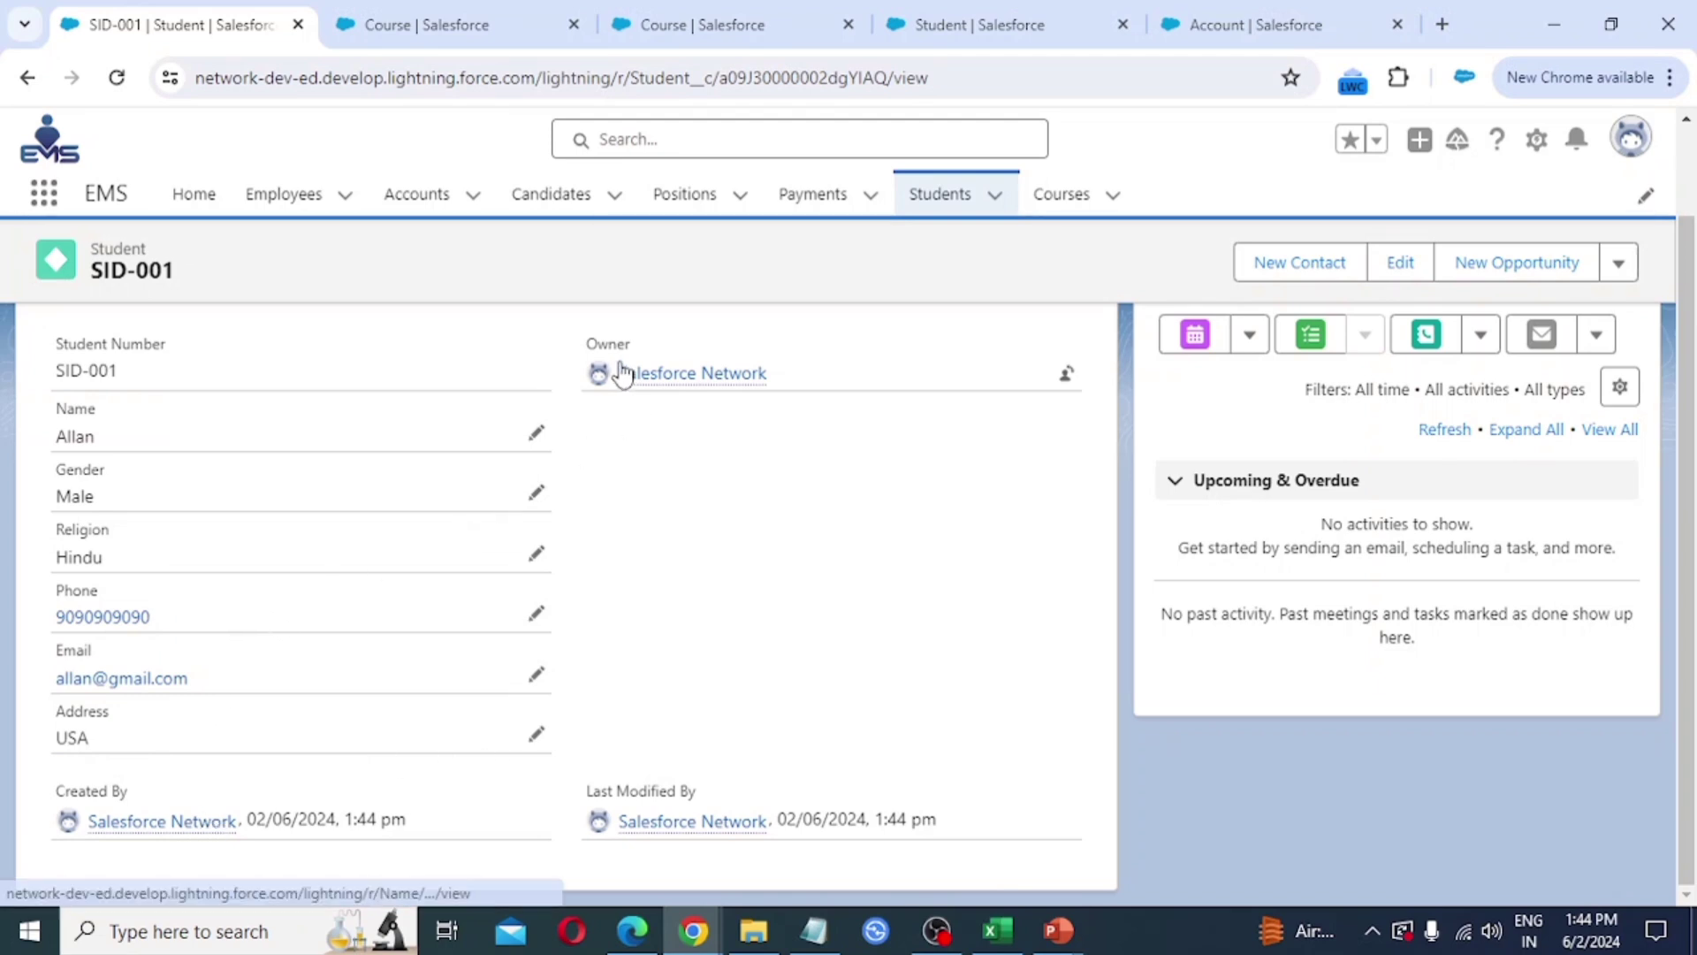
{"action": "mouse_move", "coordinate": [623, 373]}
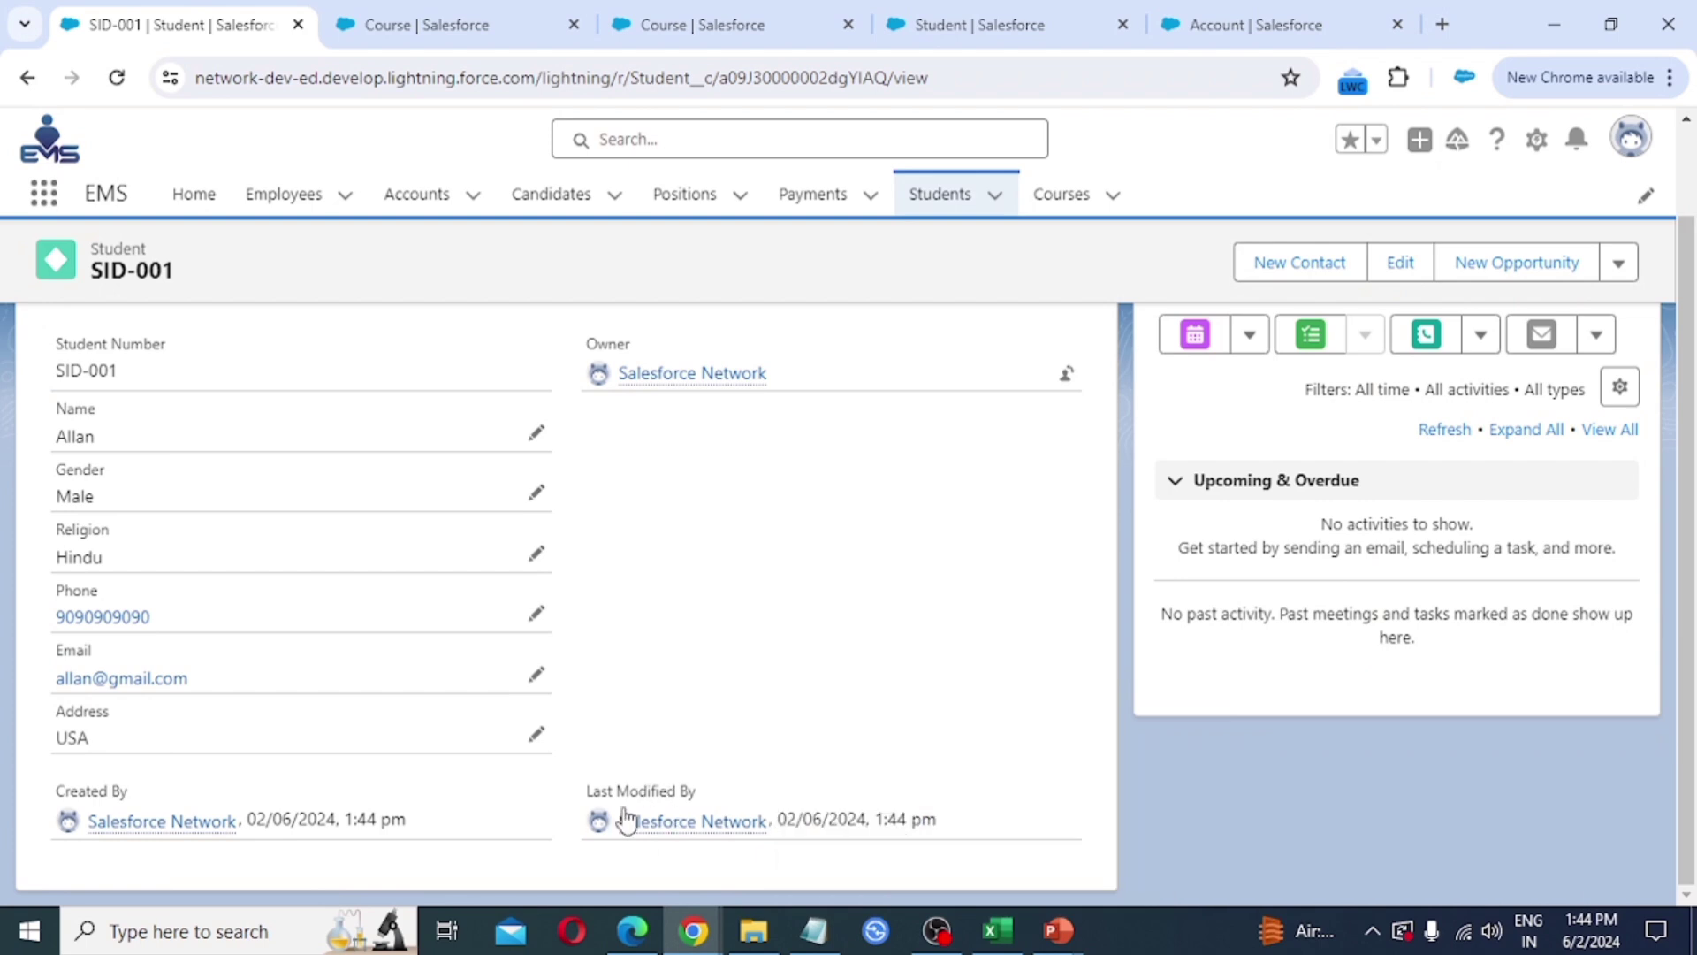
{"action": "mouse_move", "coordinate": [752, 835]}
{"action": "mouse_move", "coordinate": [646, 832]}
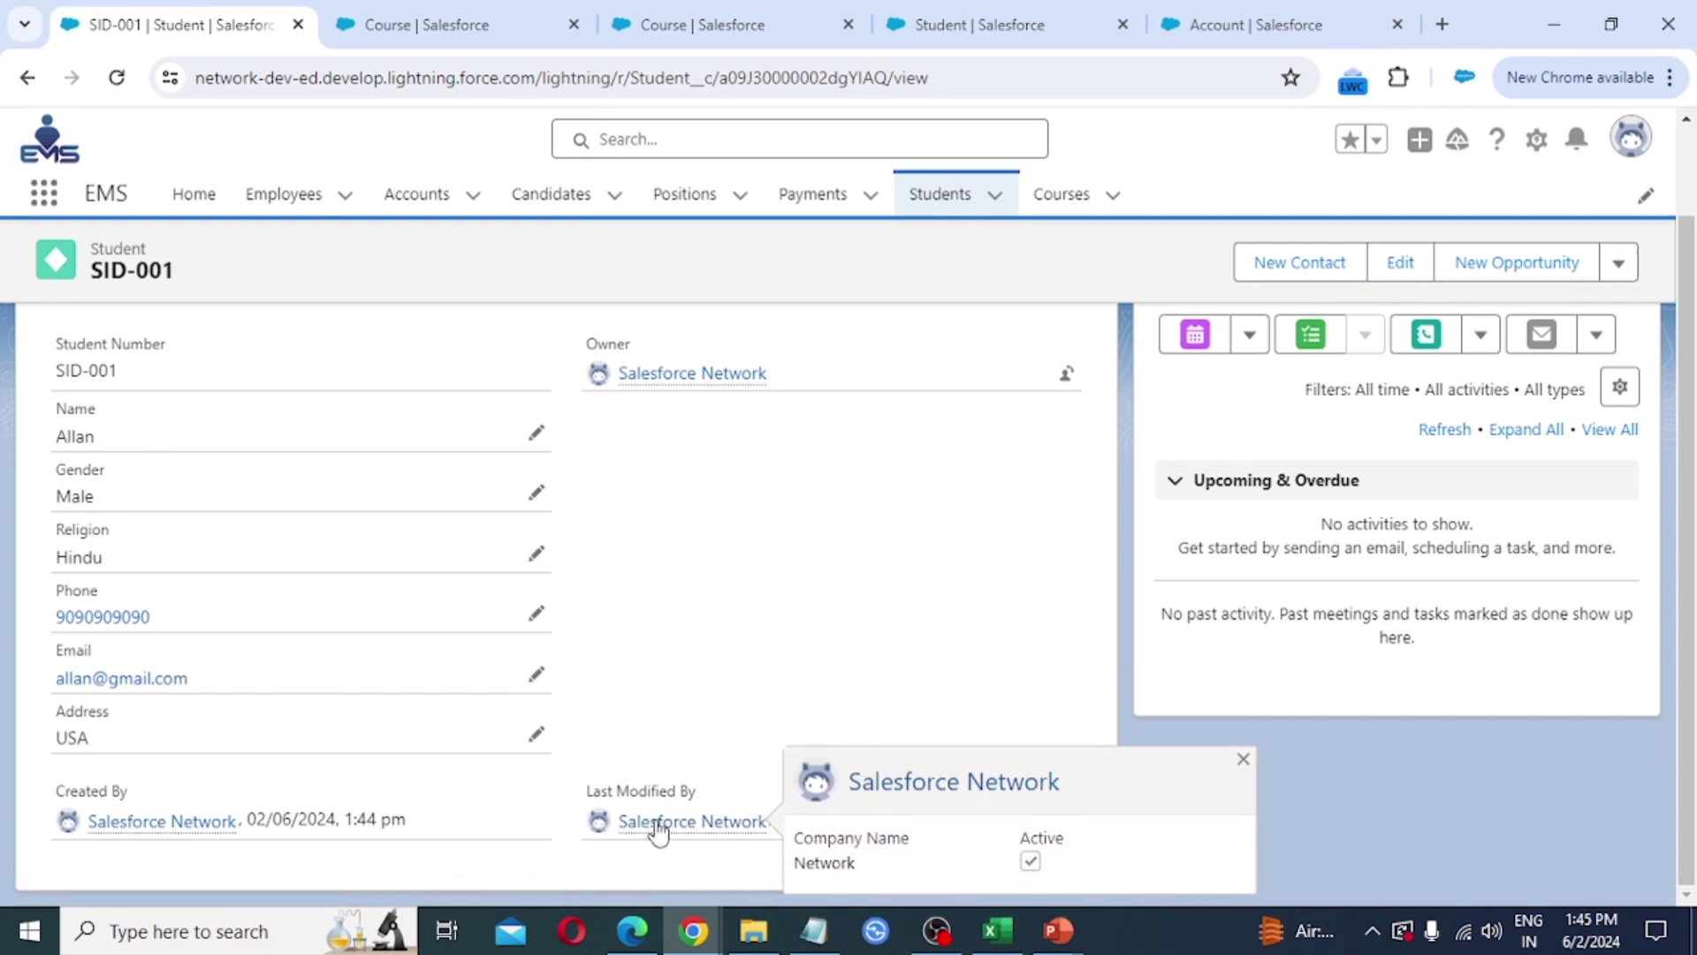
{"action": "mouse_move", "coordinate": [701, 833]}
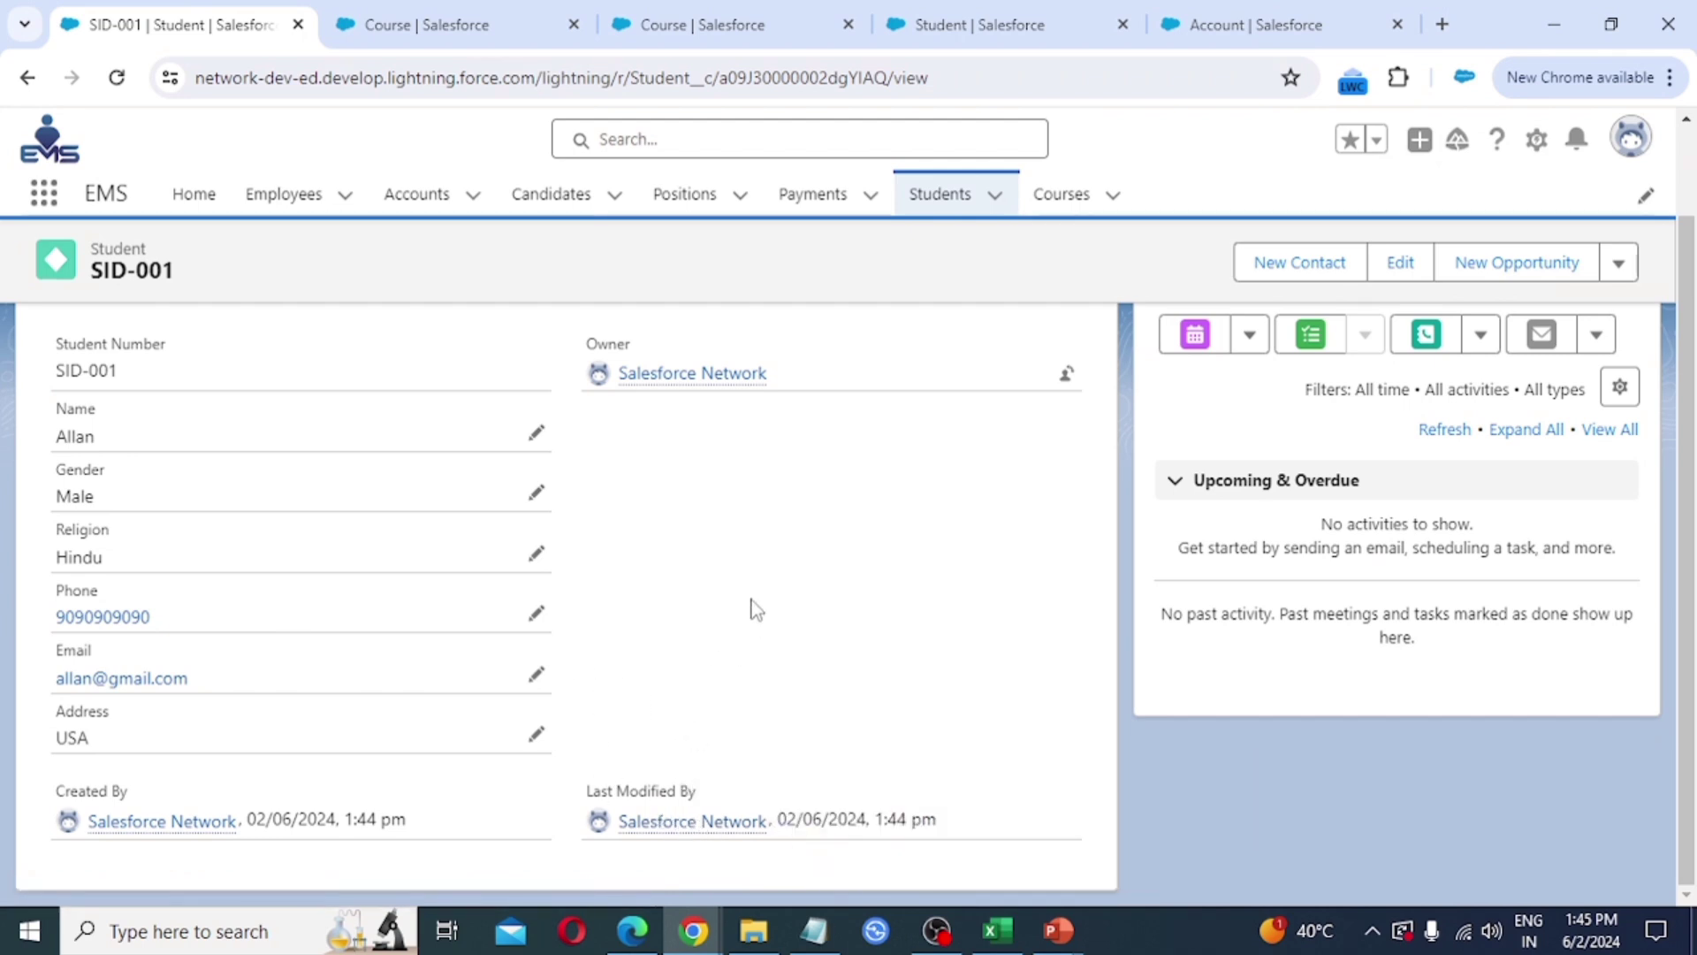
{"action": "scroll", "coordinate": [822, 561], "scroll_direction": "up", "scroll_amount": 2}
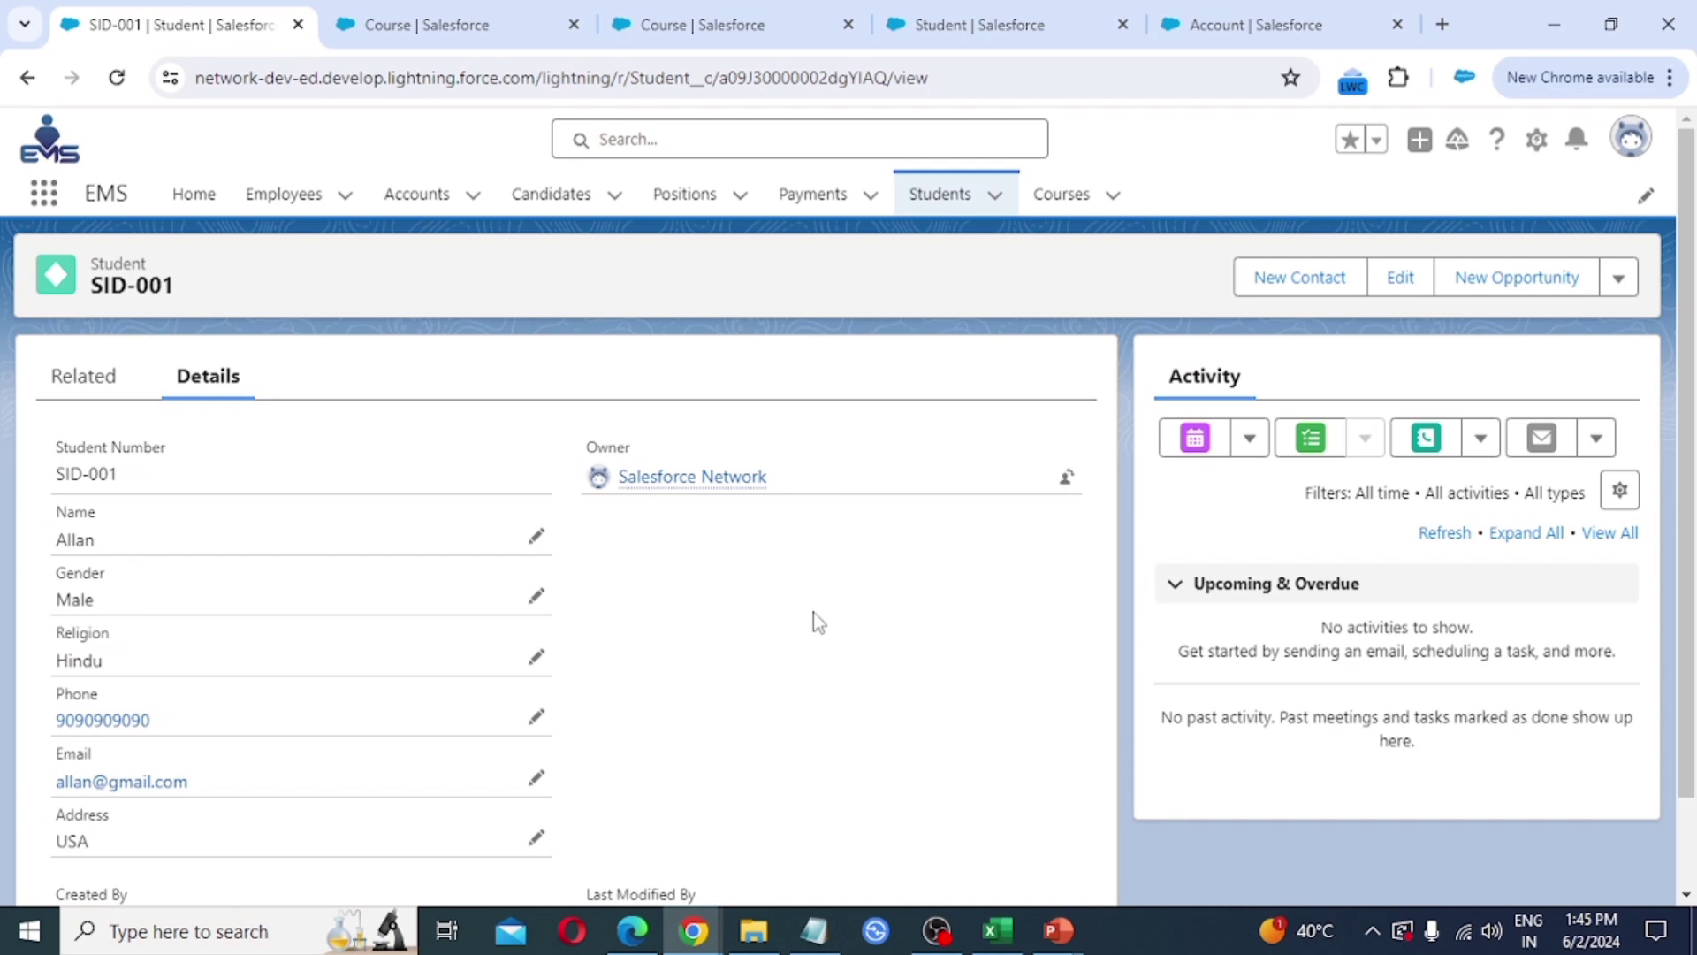
{"action": "scroll", "coordinate": [813, 634], "scroll_direction": "down", "scroll_amount": 2}
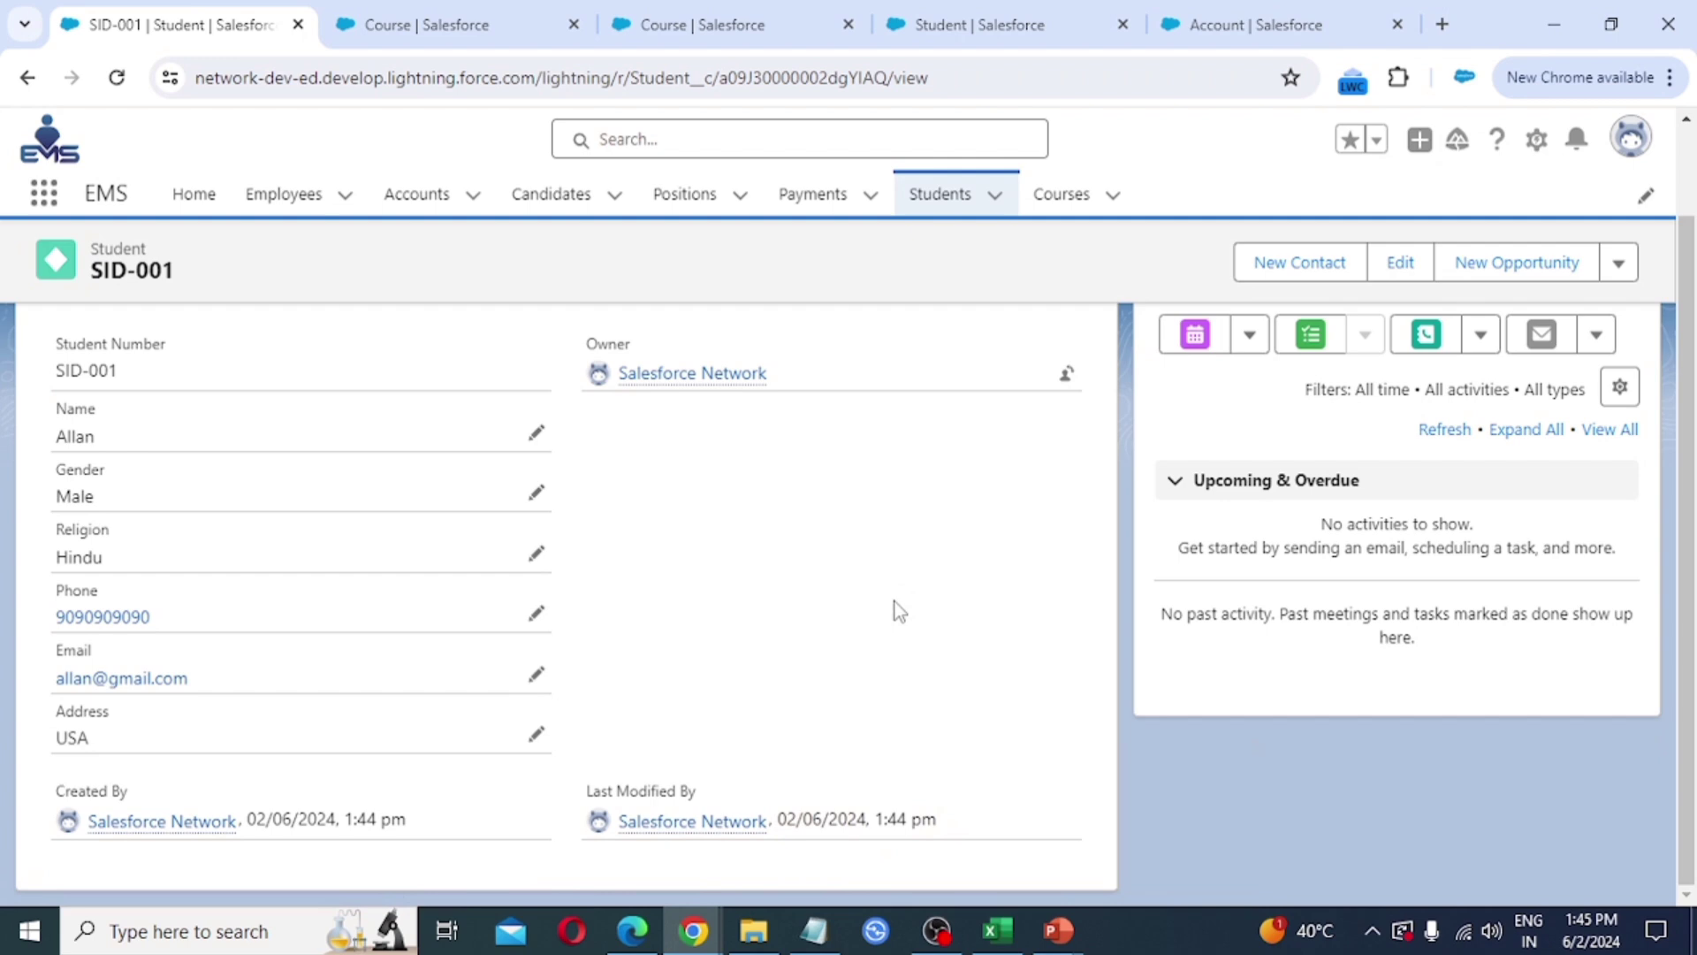
- Create a Course with subject English, Hindi, Math, Science, fee ₹2,500.00, duration 12 Month and year 2024, linked to the recent student, and save it
{"action": "left_click", "coordinate": [1067, 198]}
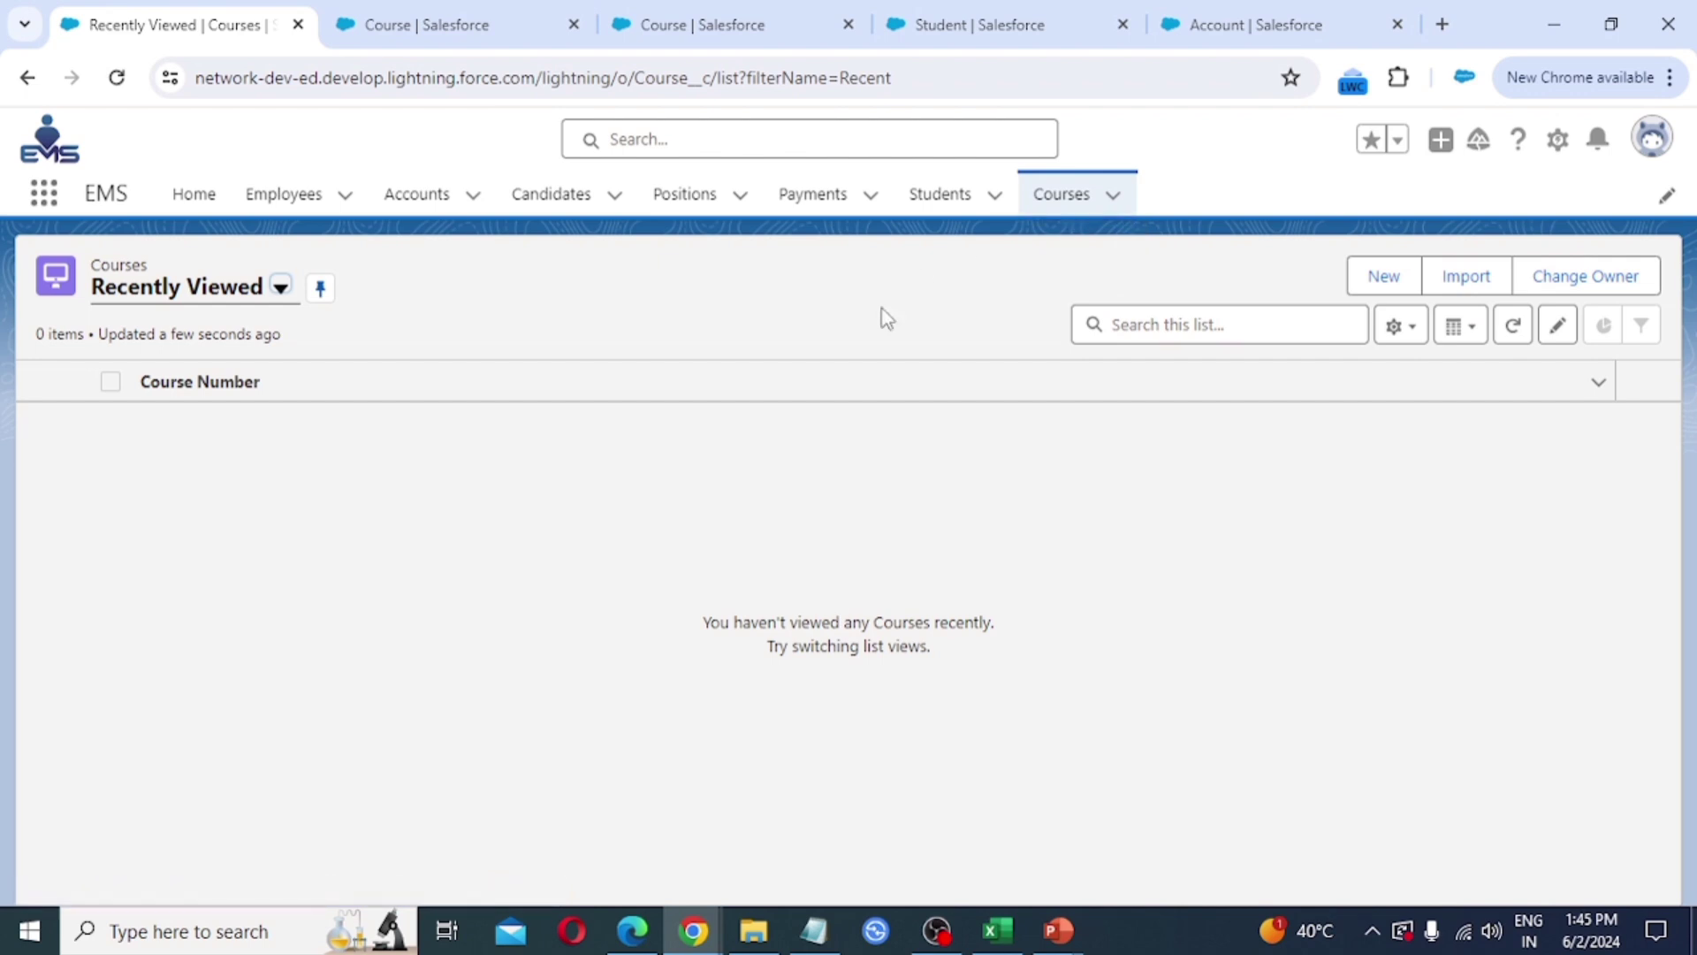
{"action": "left_click", "coordinate": [1386, 276]}
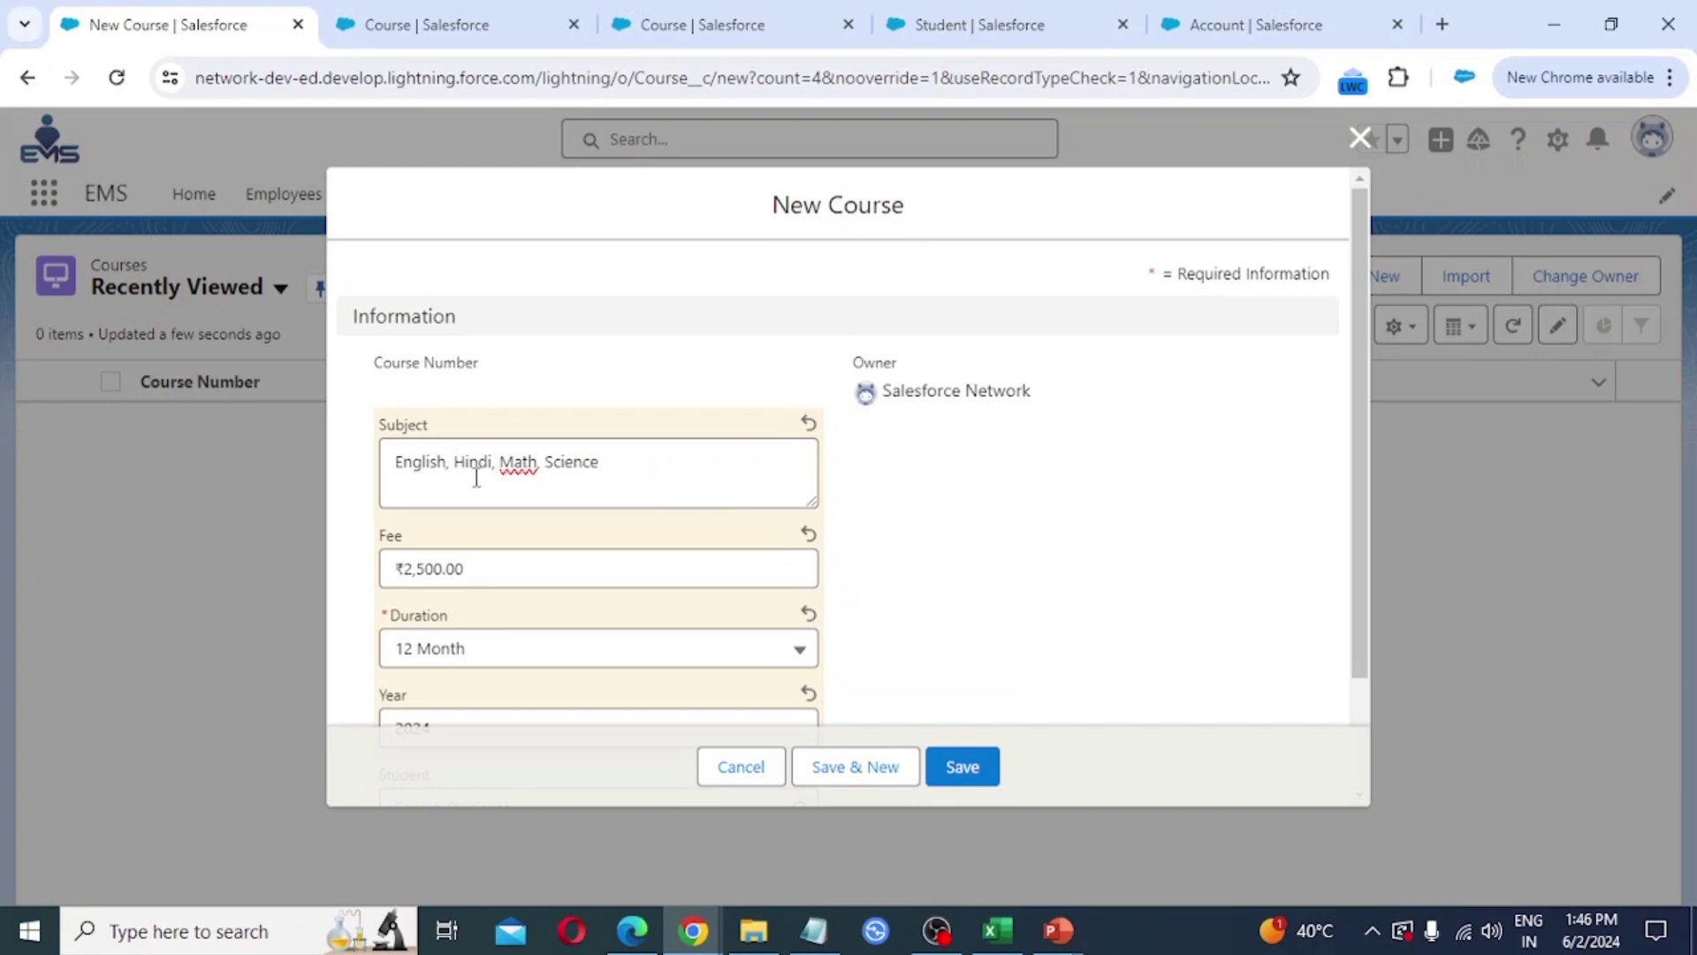
{"action": "scroll", "coordinate": [537, 598], "scroll_direction": "down", "scroll_amount": 2}
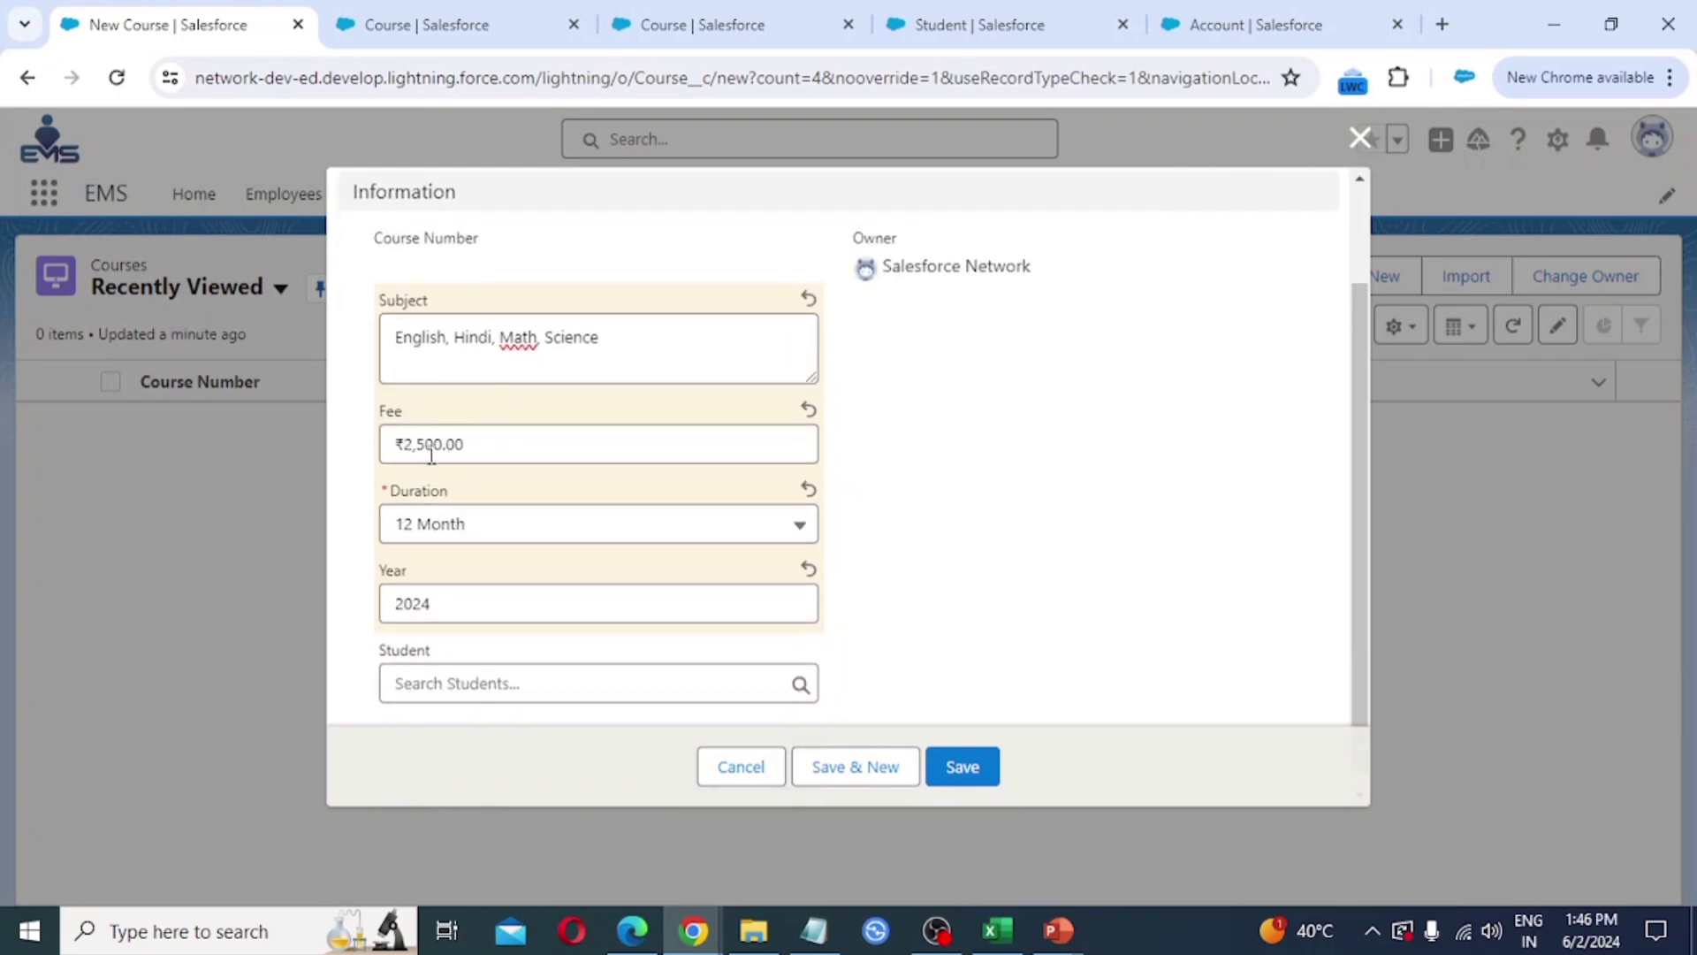
{"action": "scroll", "coordinate": [575, 492], "scroll_direction": "down", "scroll_amount": 1}
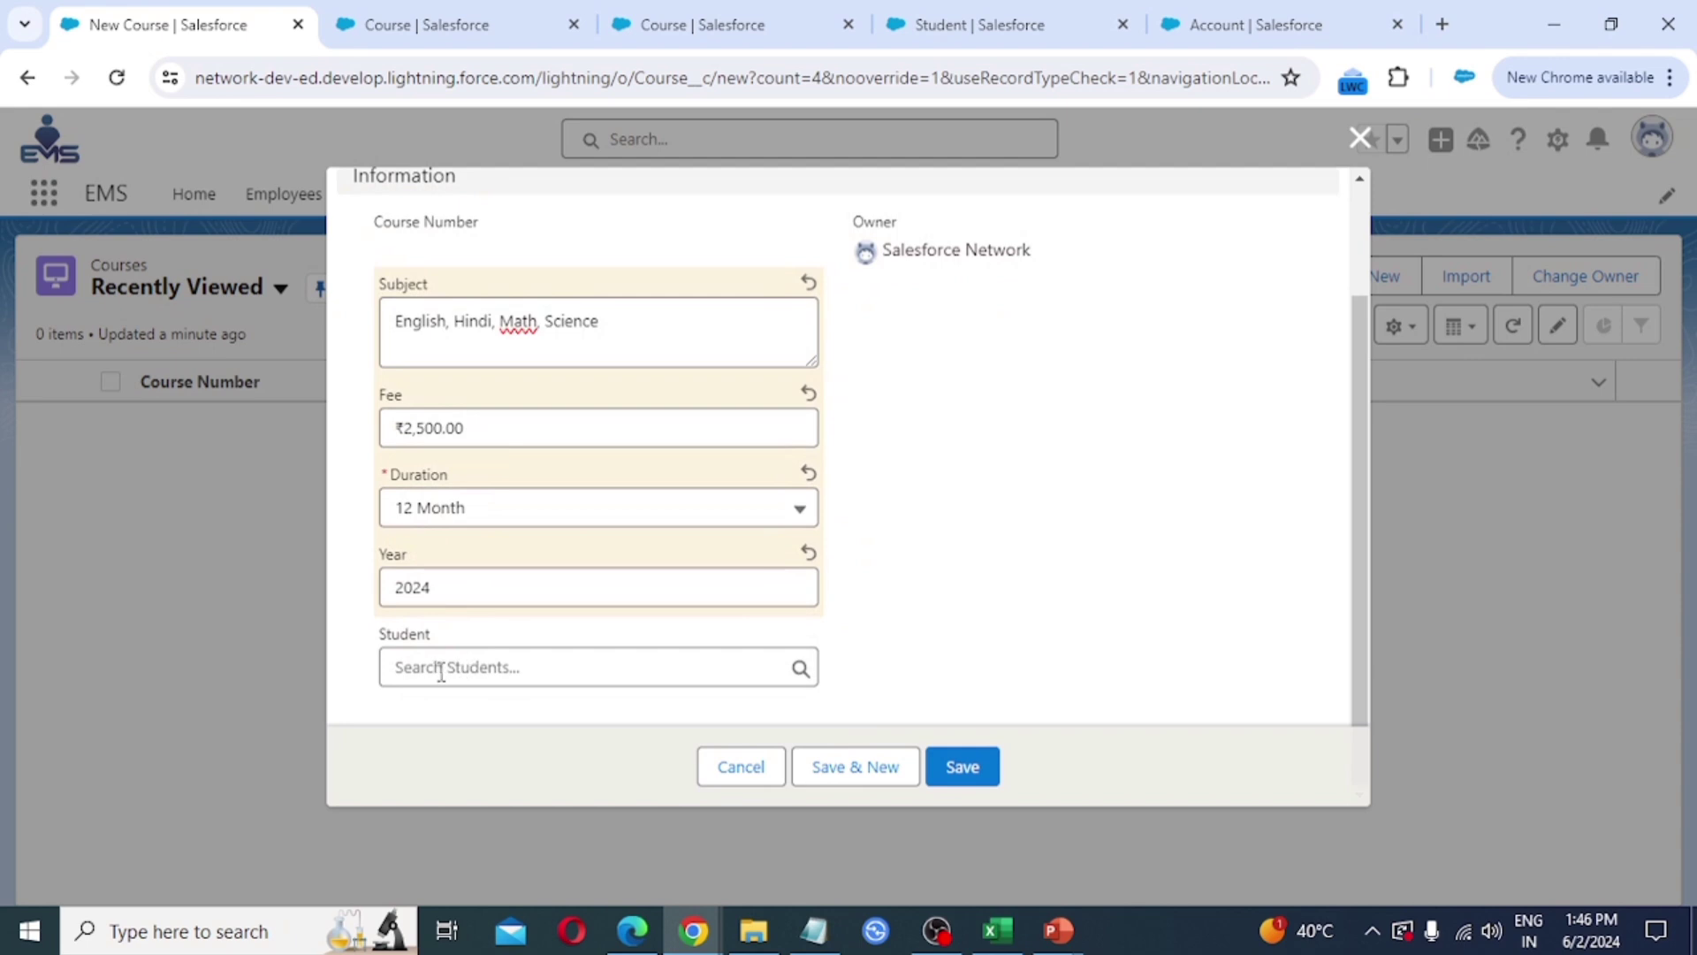
{"action": "left_click", "coordinate": [490, 668]}
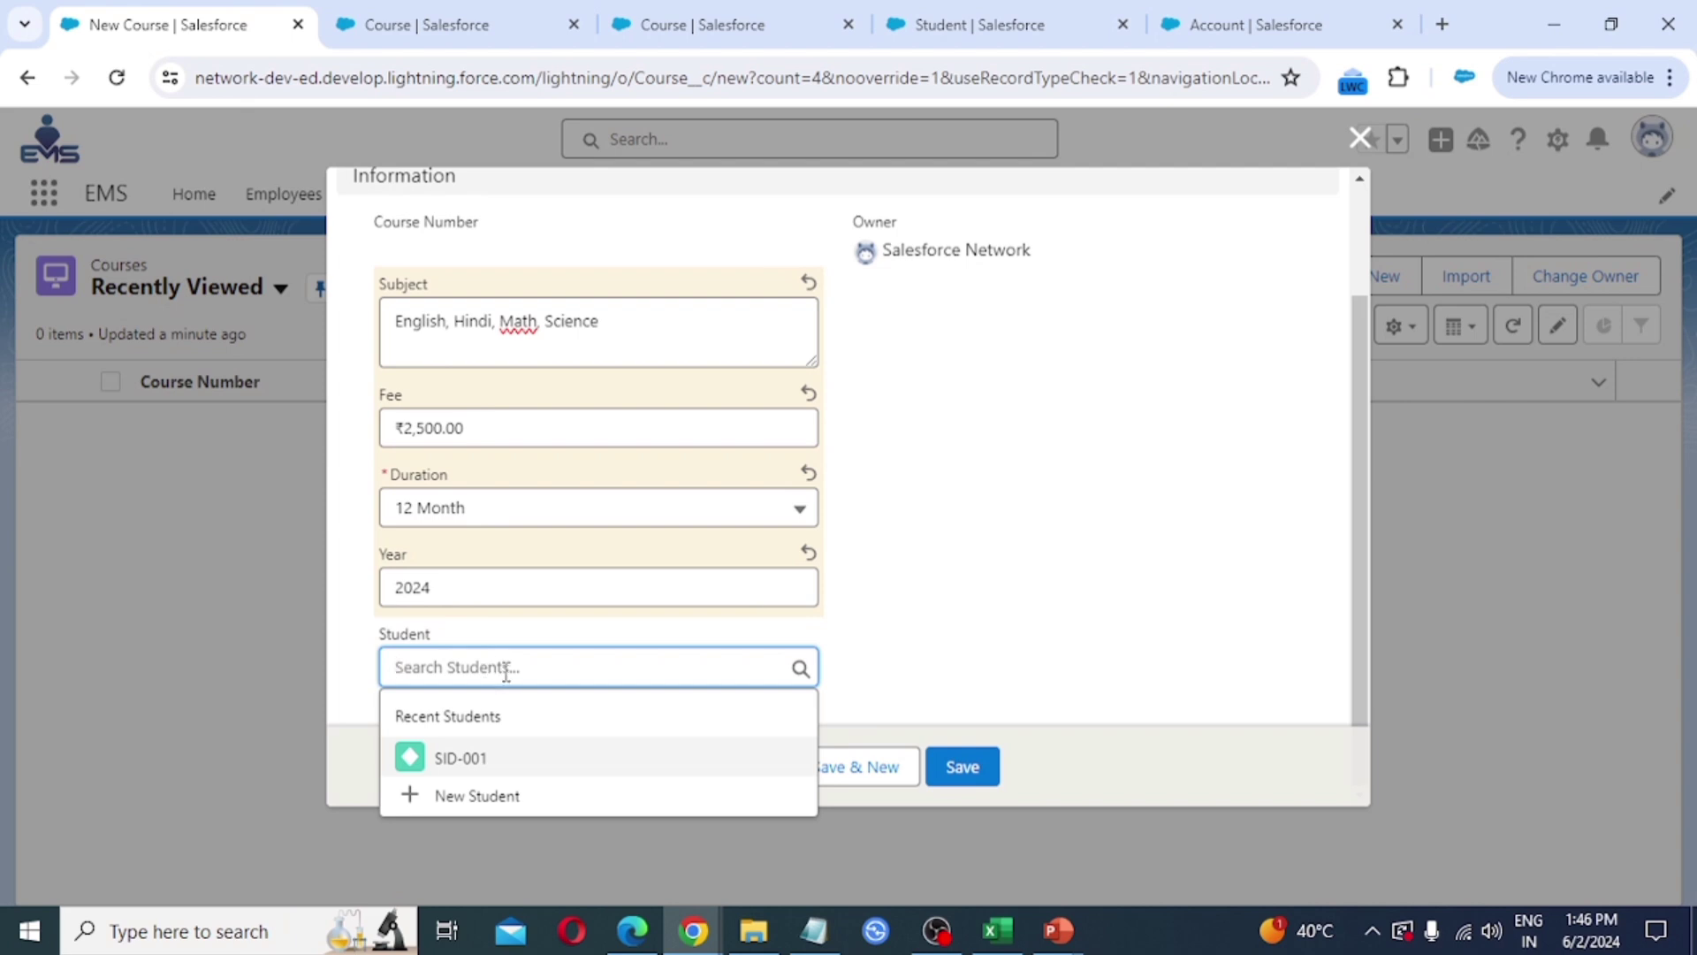
{"action": "left_click", "coordinate": [482, 762]}
{"action": "left_click", "coordinate": [979, 766]}
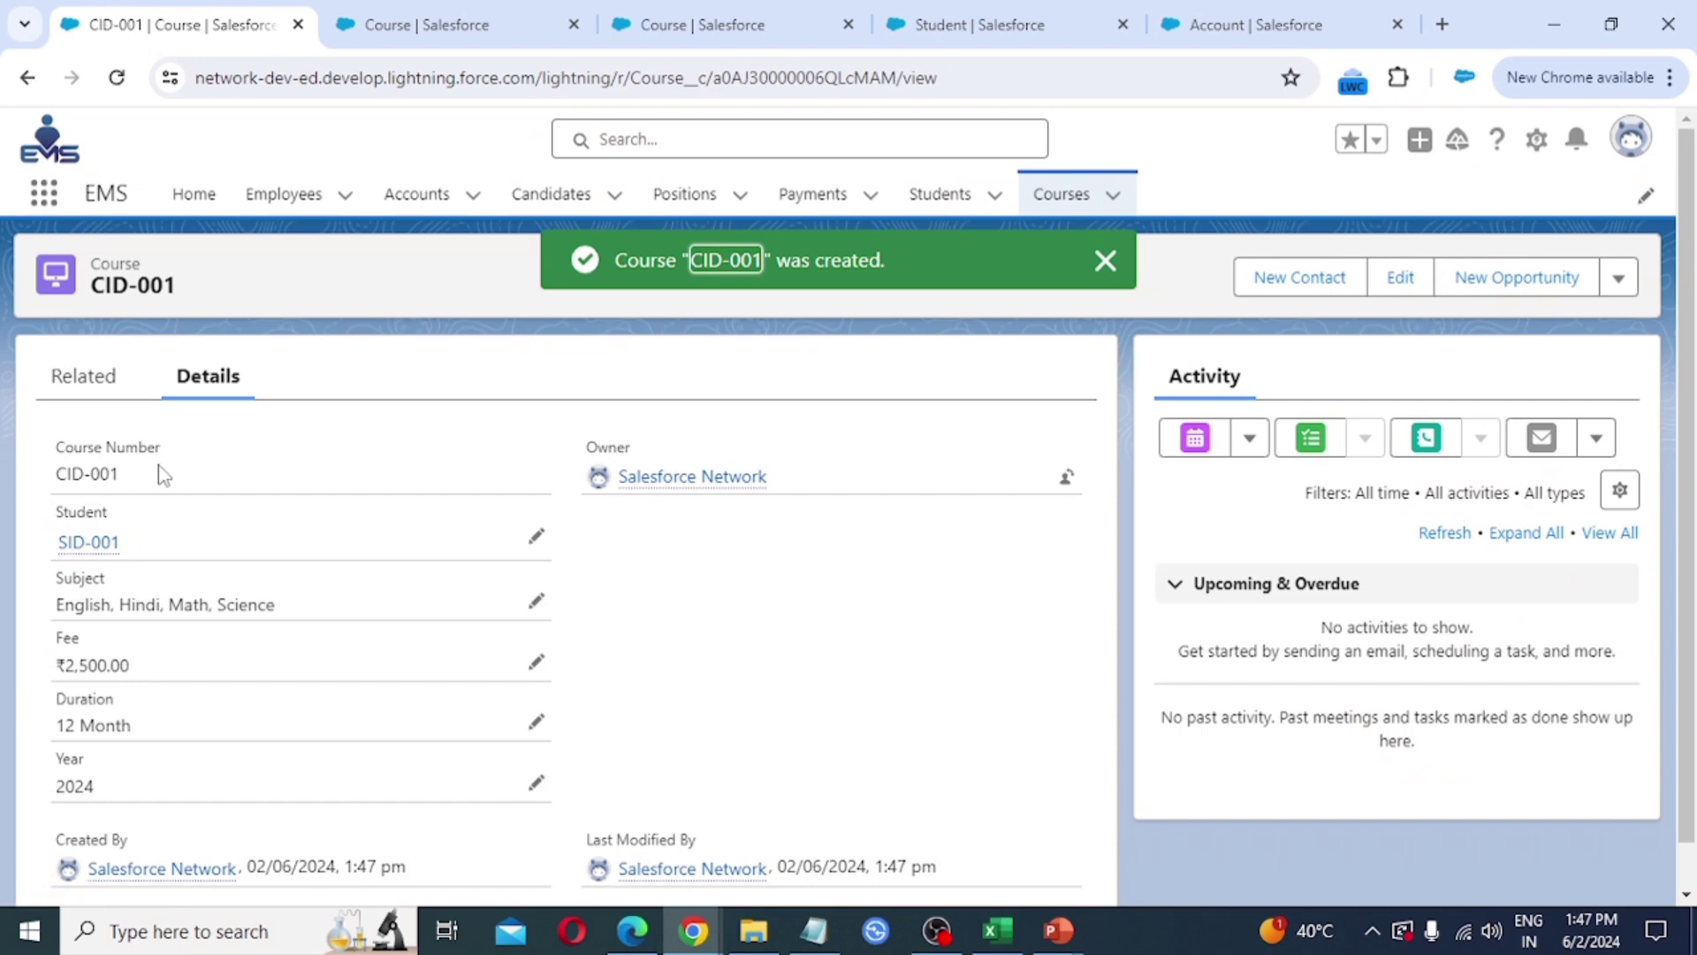
- Review the new Course record's details and its Student lookup, and delete the Course record
{"action": "scroll", "coordinate": [66, 458], "scroll_direction": "down", "scroll_amount": 1}
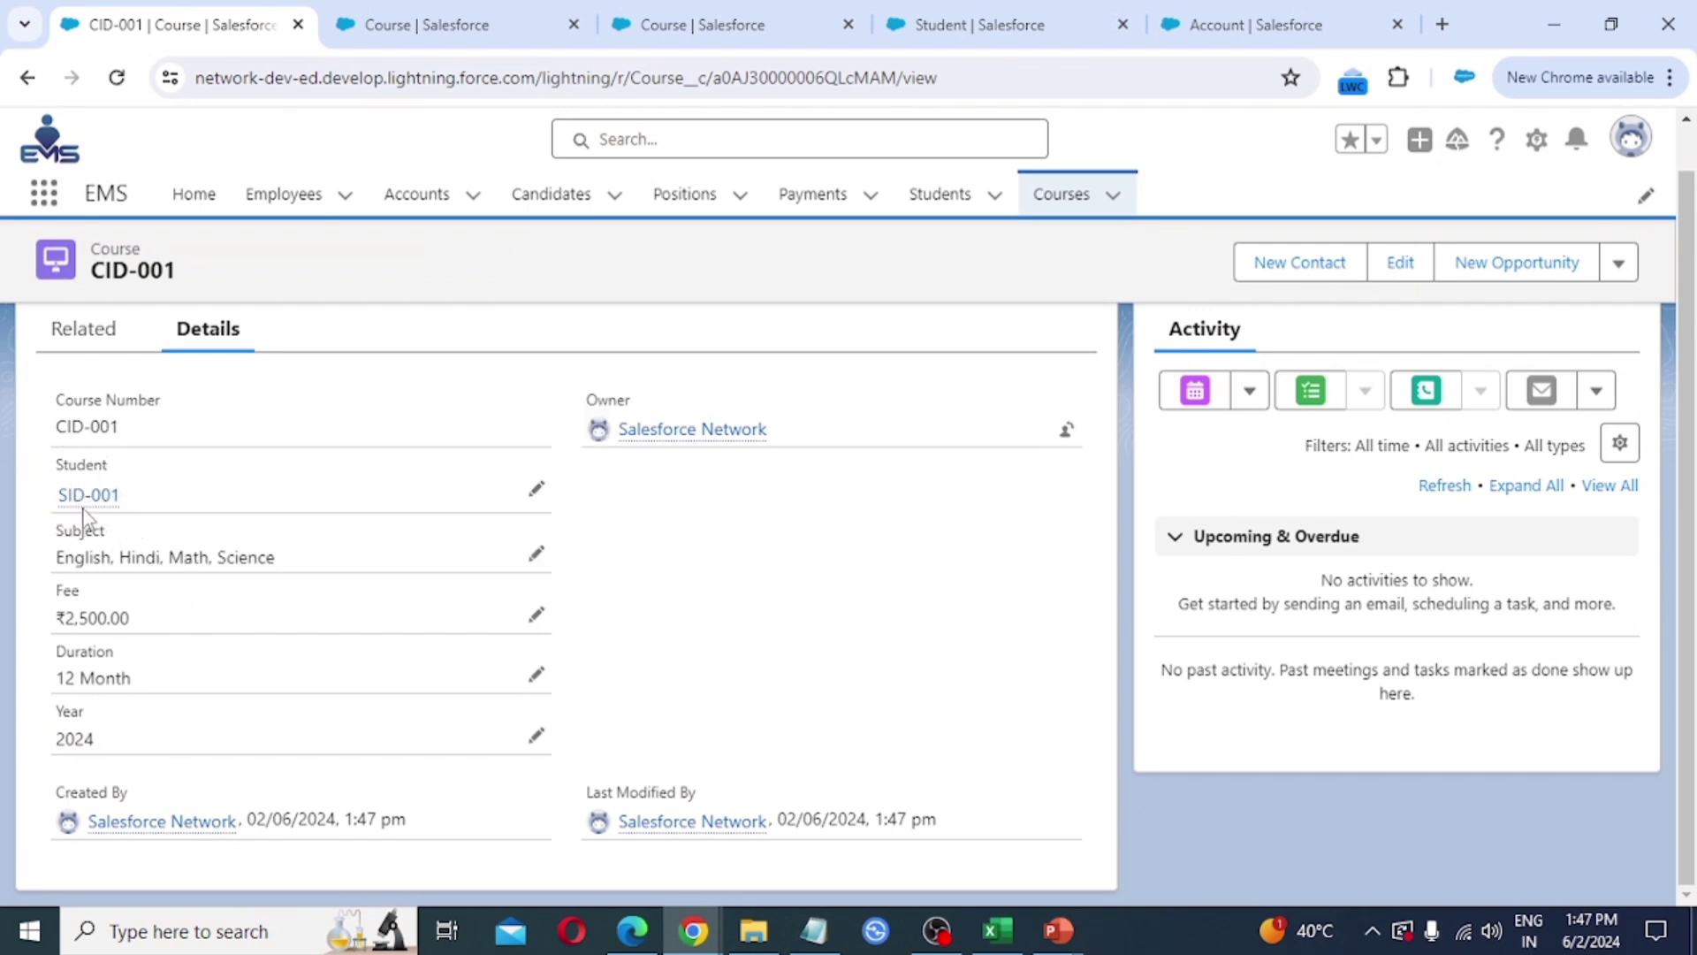
{"action": "mouse_move", "coordinate": [93, 500]}
{"action": "scroll", "coordinate": [664, 635], "scroll_direction": "up", "scroll_amount": 1}
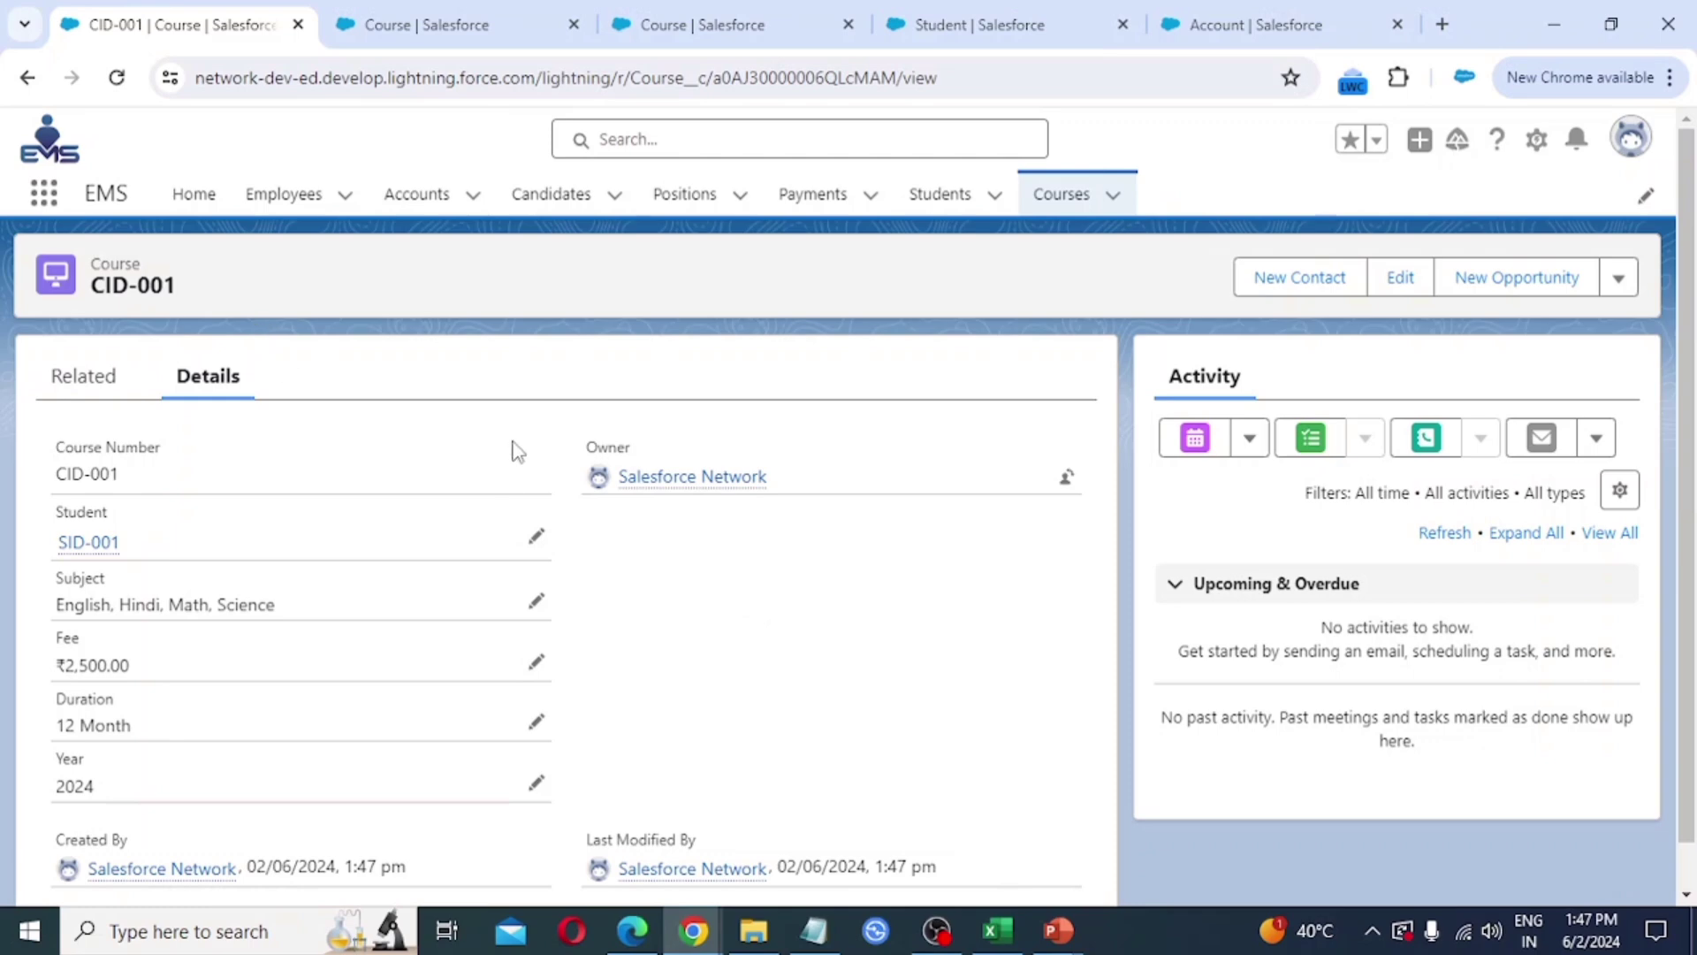
{"action": "left_click", "coordinate": [1623, 283]}
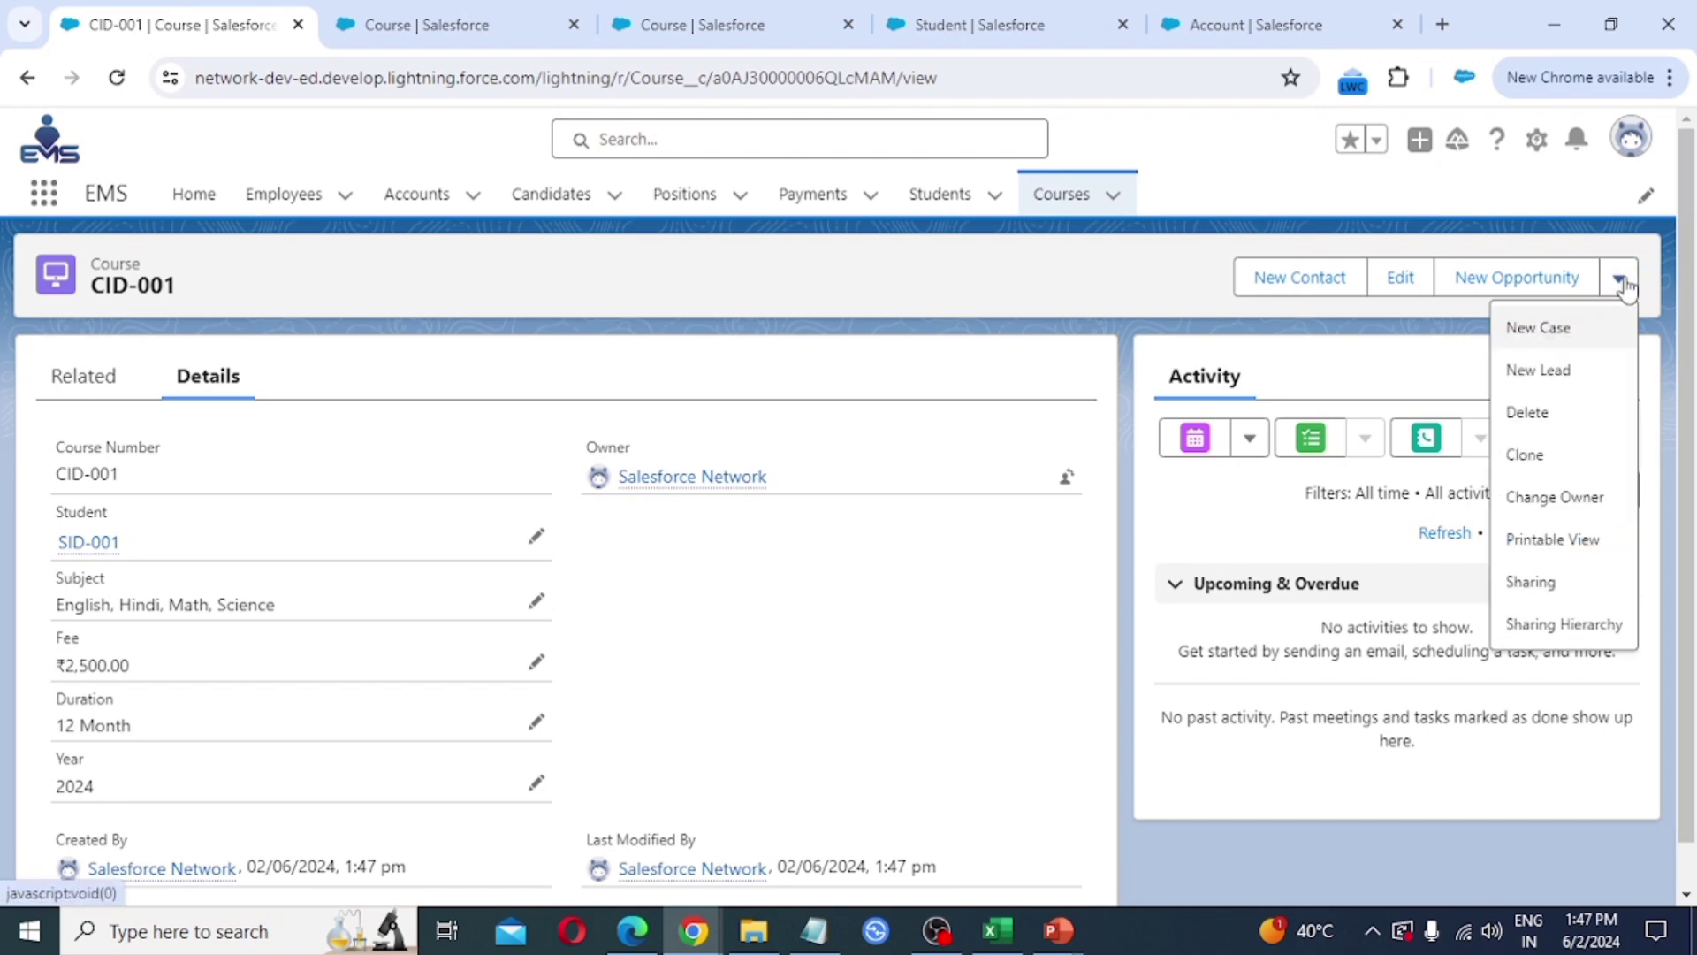
{"action": "left_click", "coordinate": [1536, 414]}
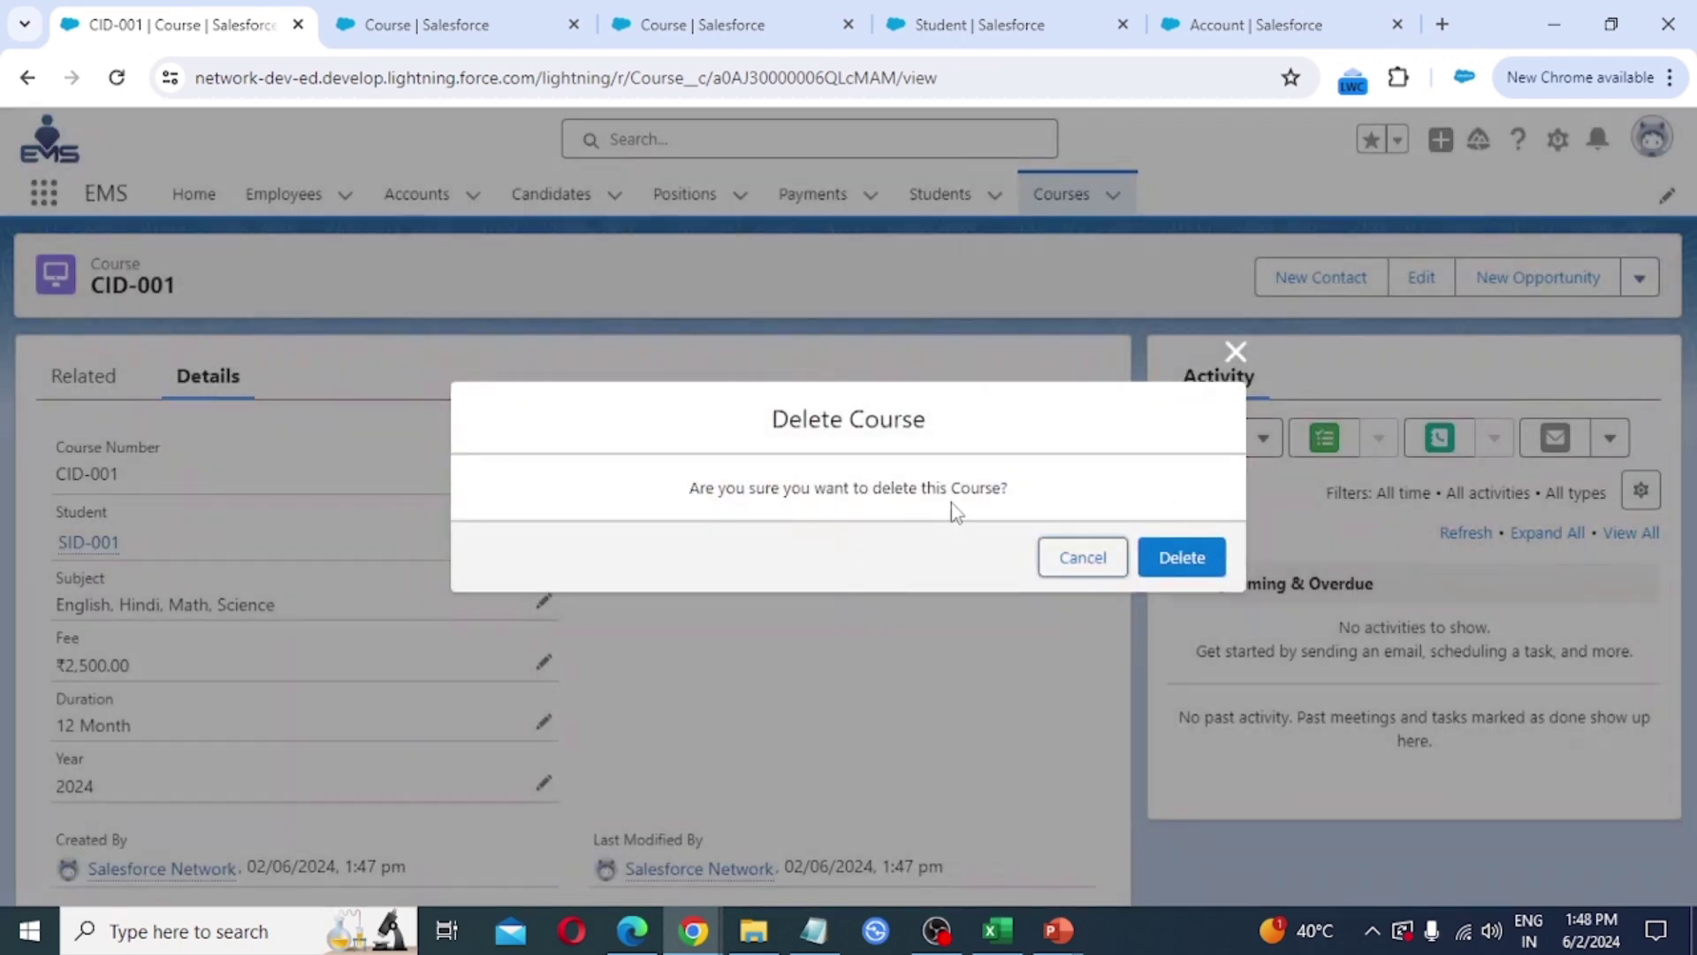
{"action": "left_click", "coordinate": [1184, 566]}
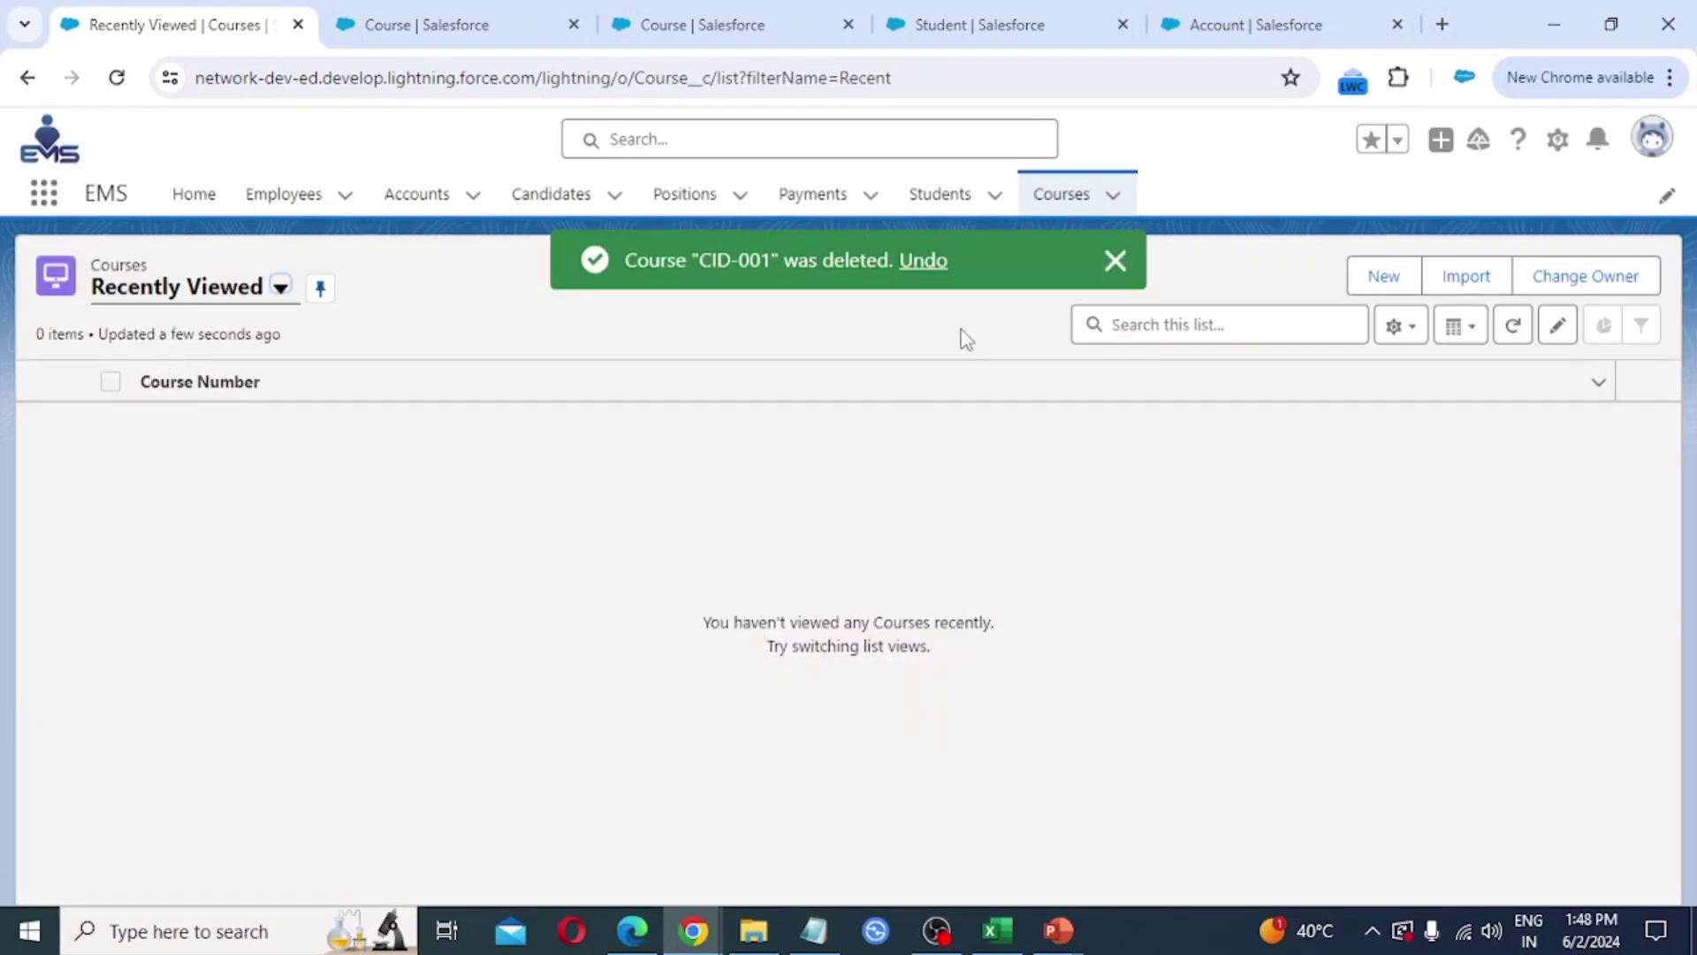
- Open the student's record from the Students list and check its details after the Course deletion
{"action": "left_click", "coordinate": [942, 202]}
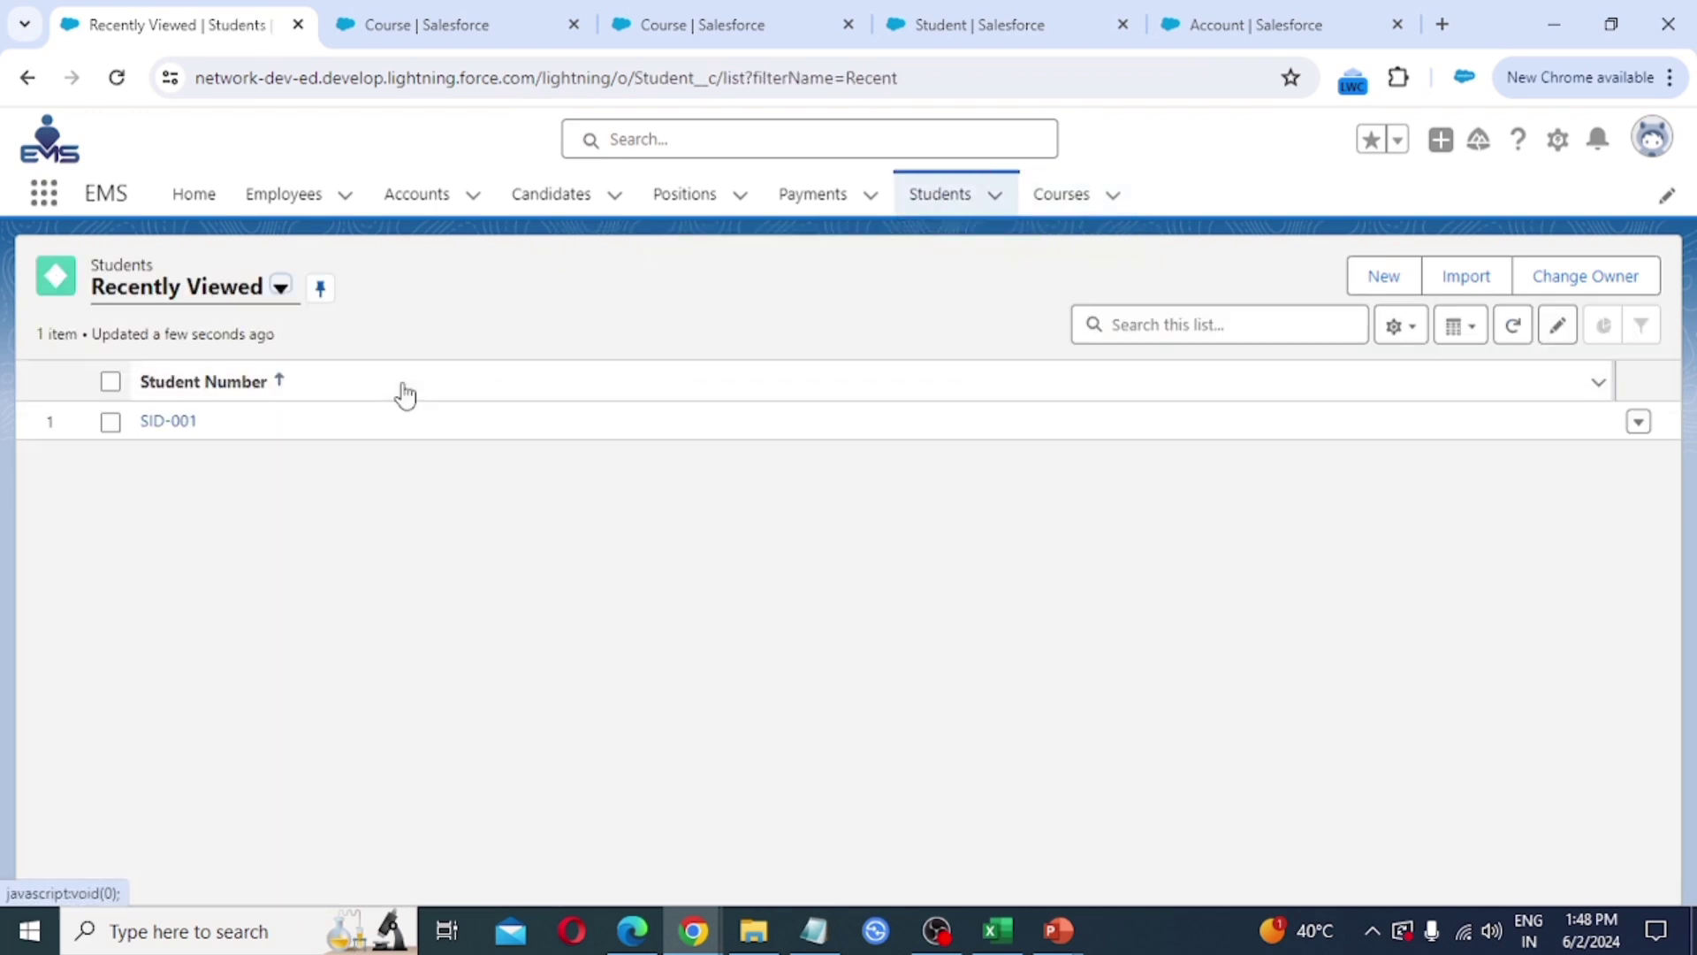
{"action": "left_click", "coordinate": [159, 422]}
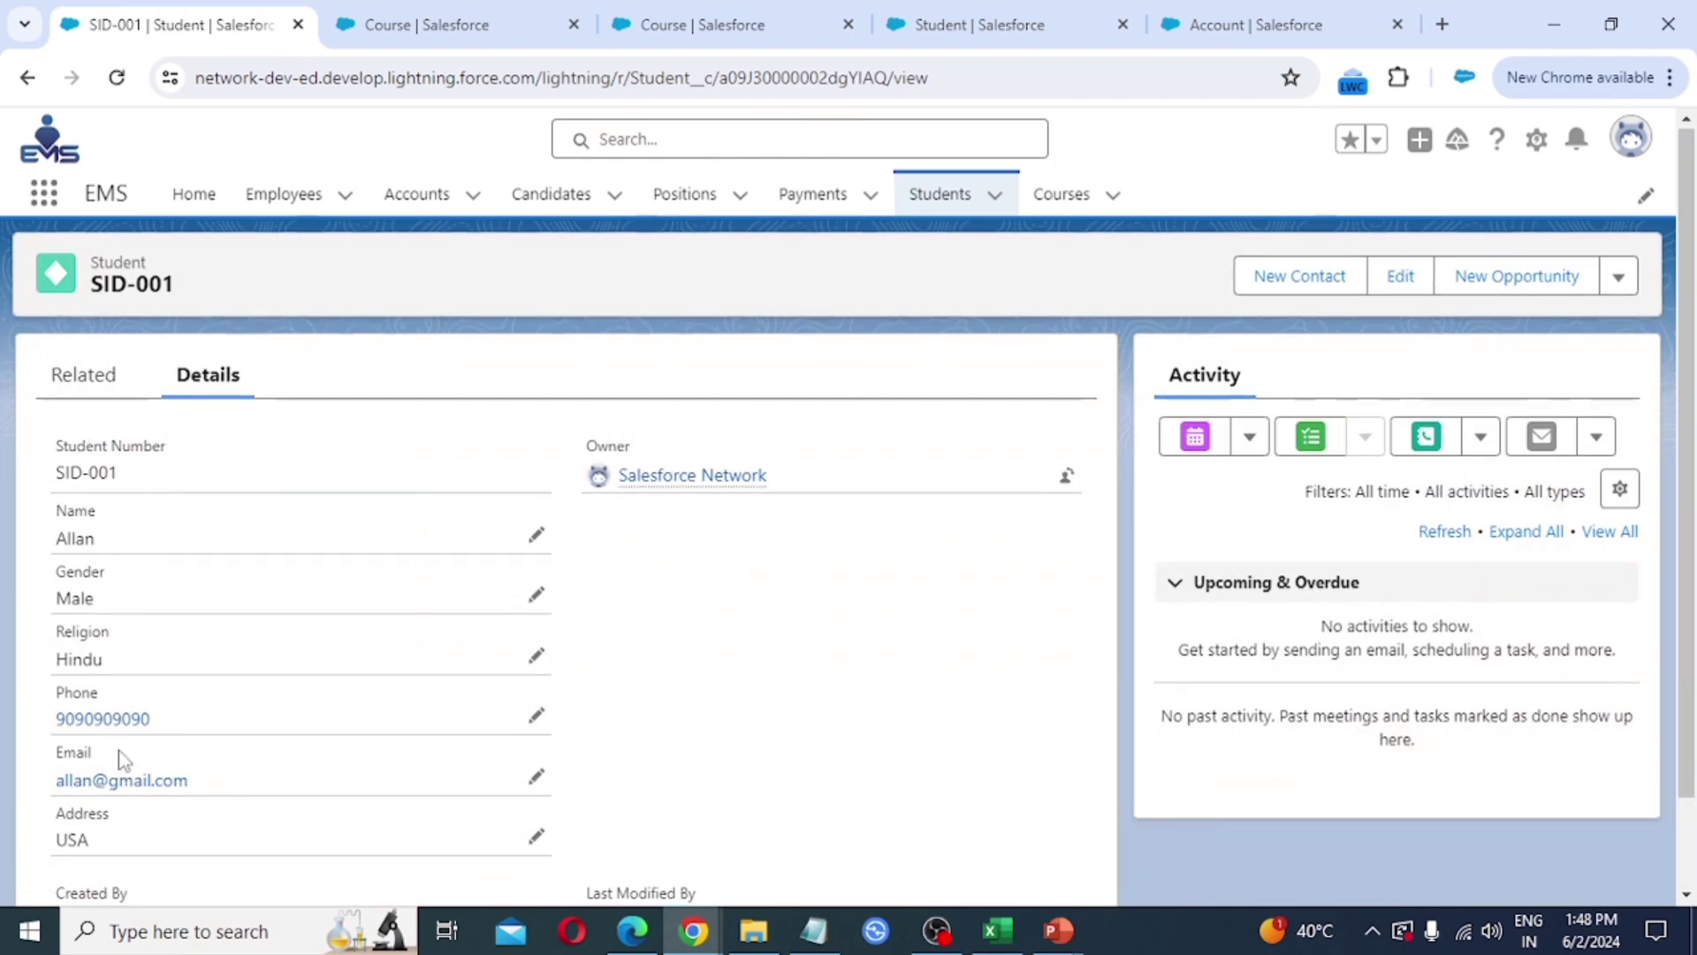
{"action": "scroll", "coordinate": [121, 758], "scroll_direction": "down", "scroll_amount": 1}
{"action": "scroll", "coordinate": [124, 754], "scroll_direction": "up", "scroll_amount": 1}
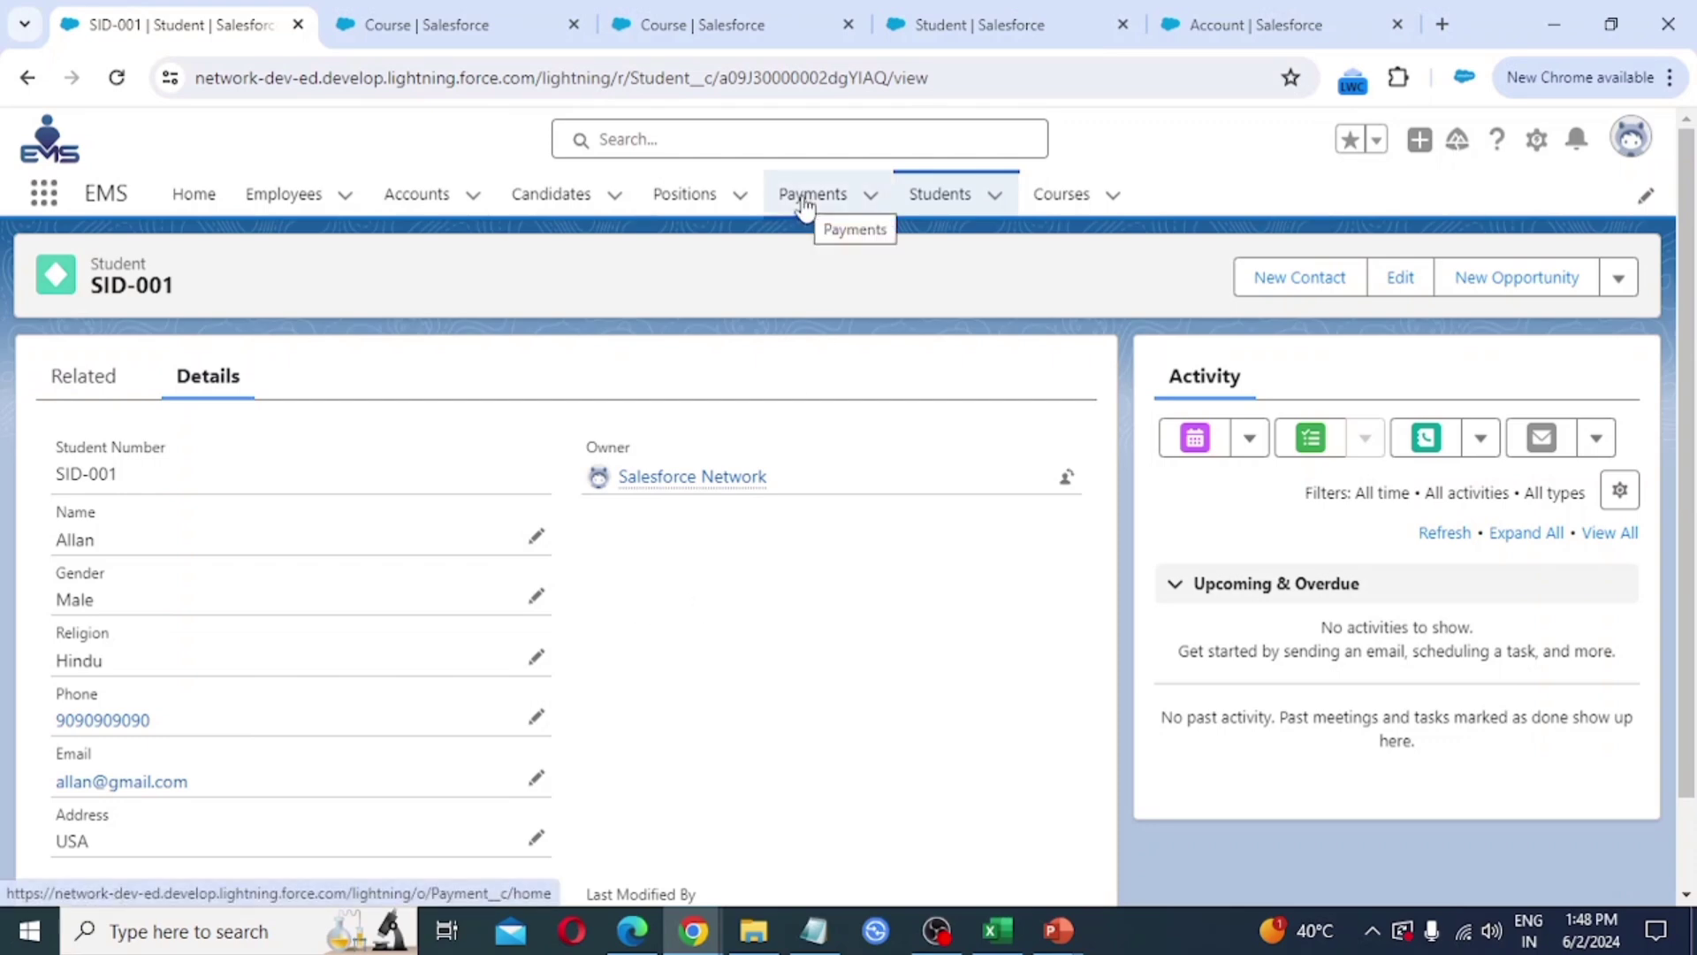
- Review the existing Payment record's details and its available record actions, and view the details of the record in Employees
{"action": "left_click", "coordinate": [837, 210]}
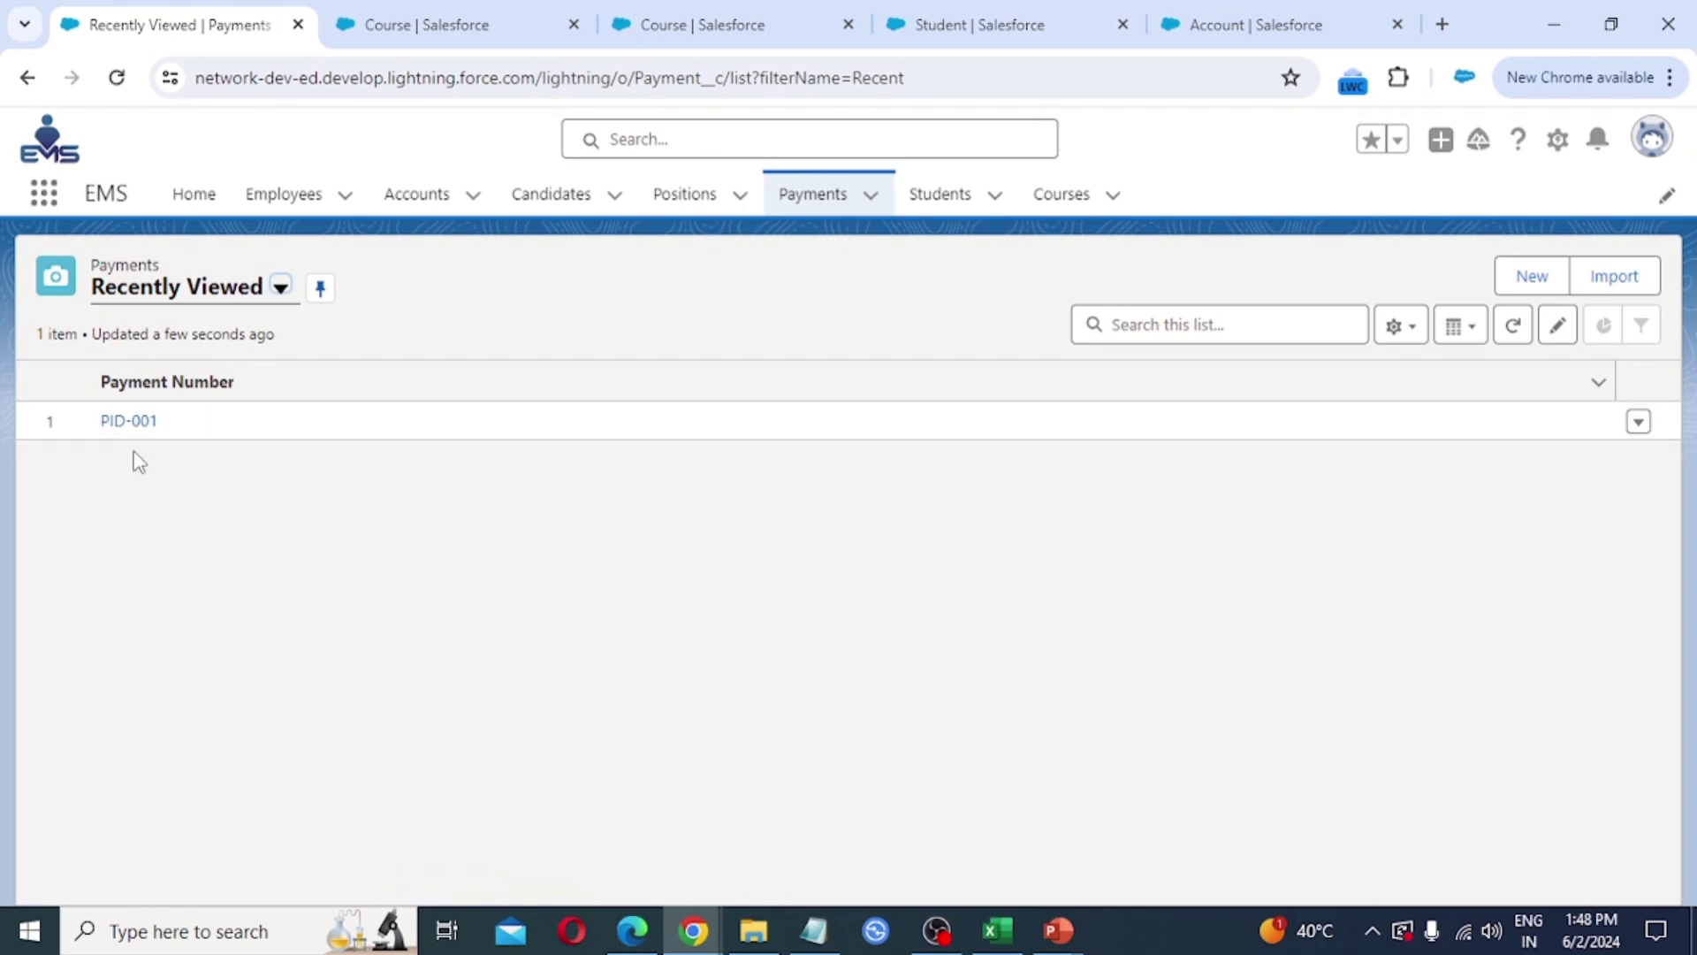
{"action": "left_click", "coordinate": [129, 421]}
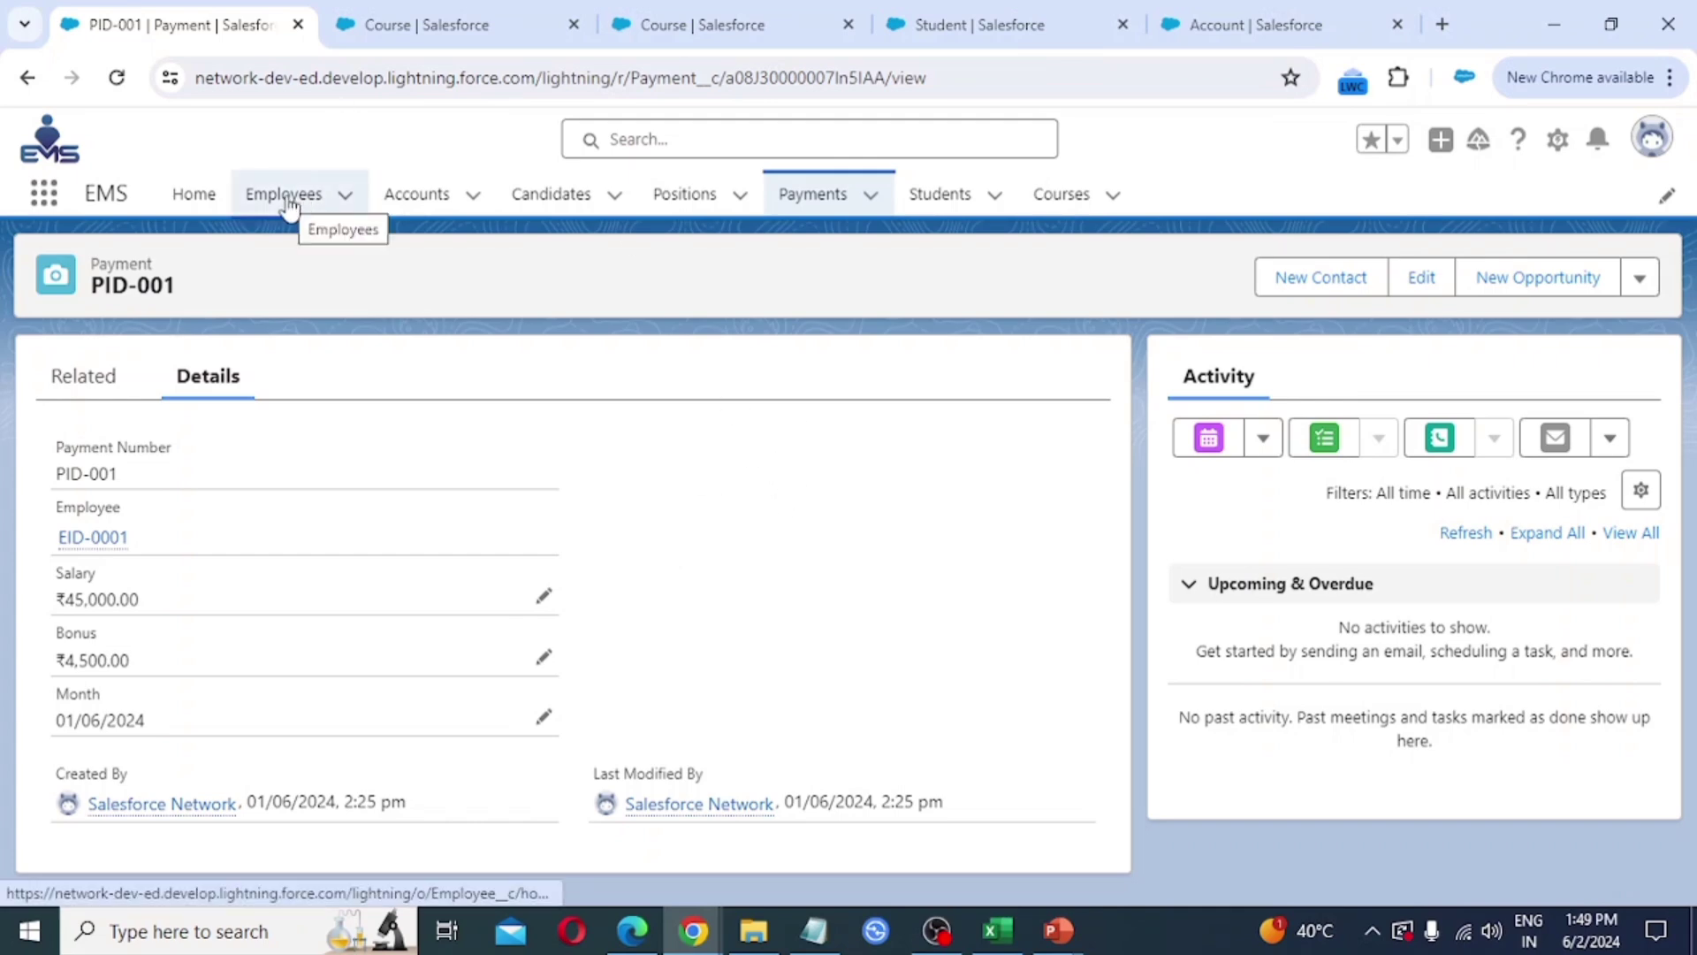
{"action": "left_click", "coordinate": [1639, 280]}
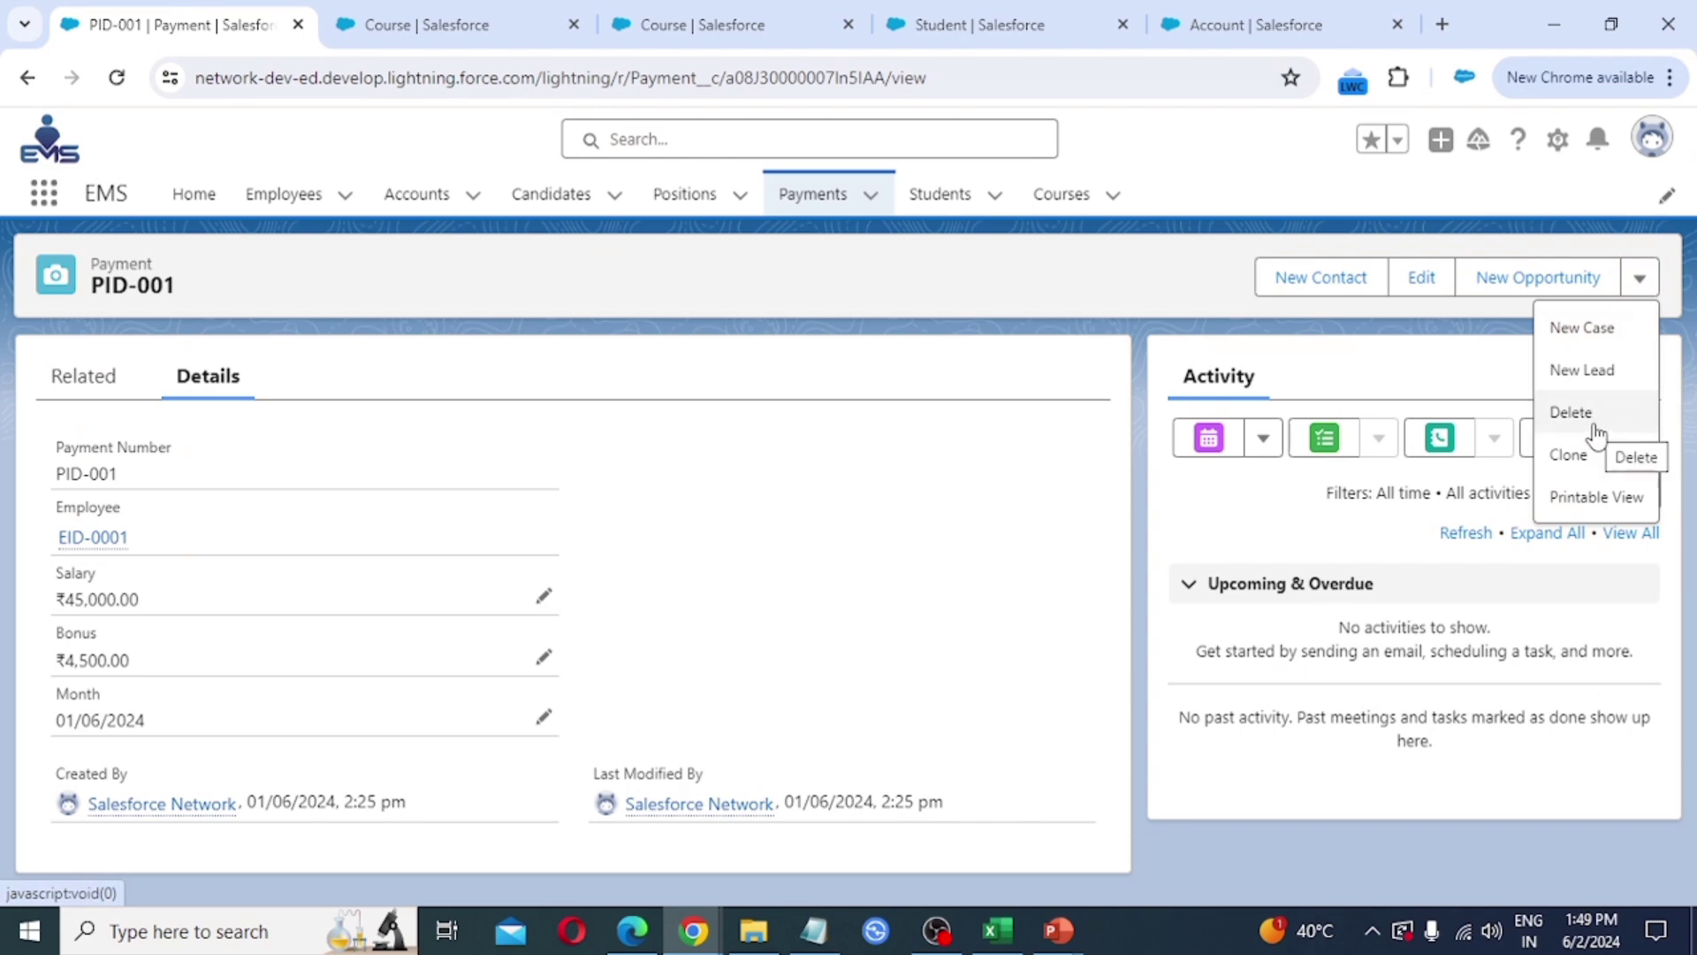
{"action": "left_click", "coordinate": [764, 365]}
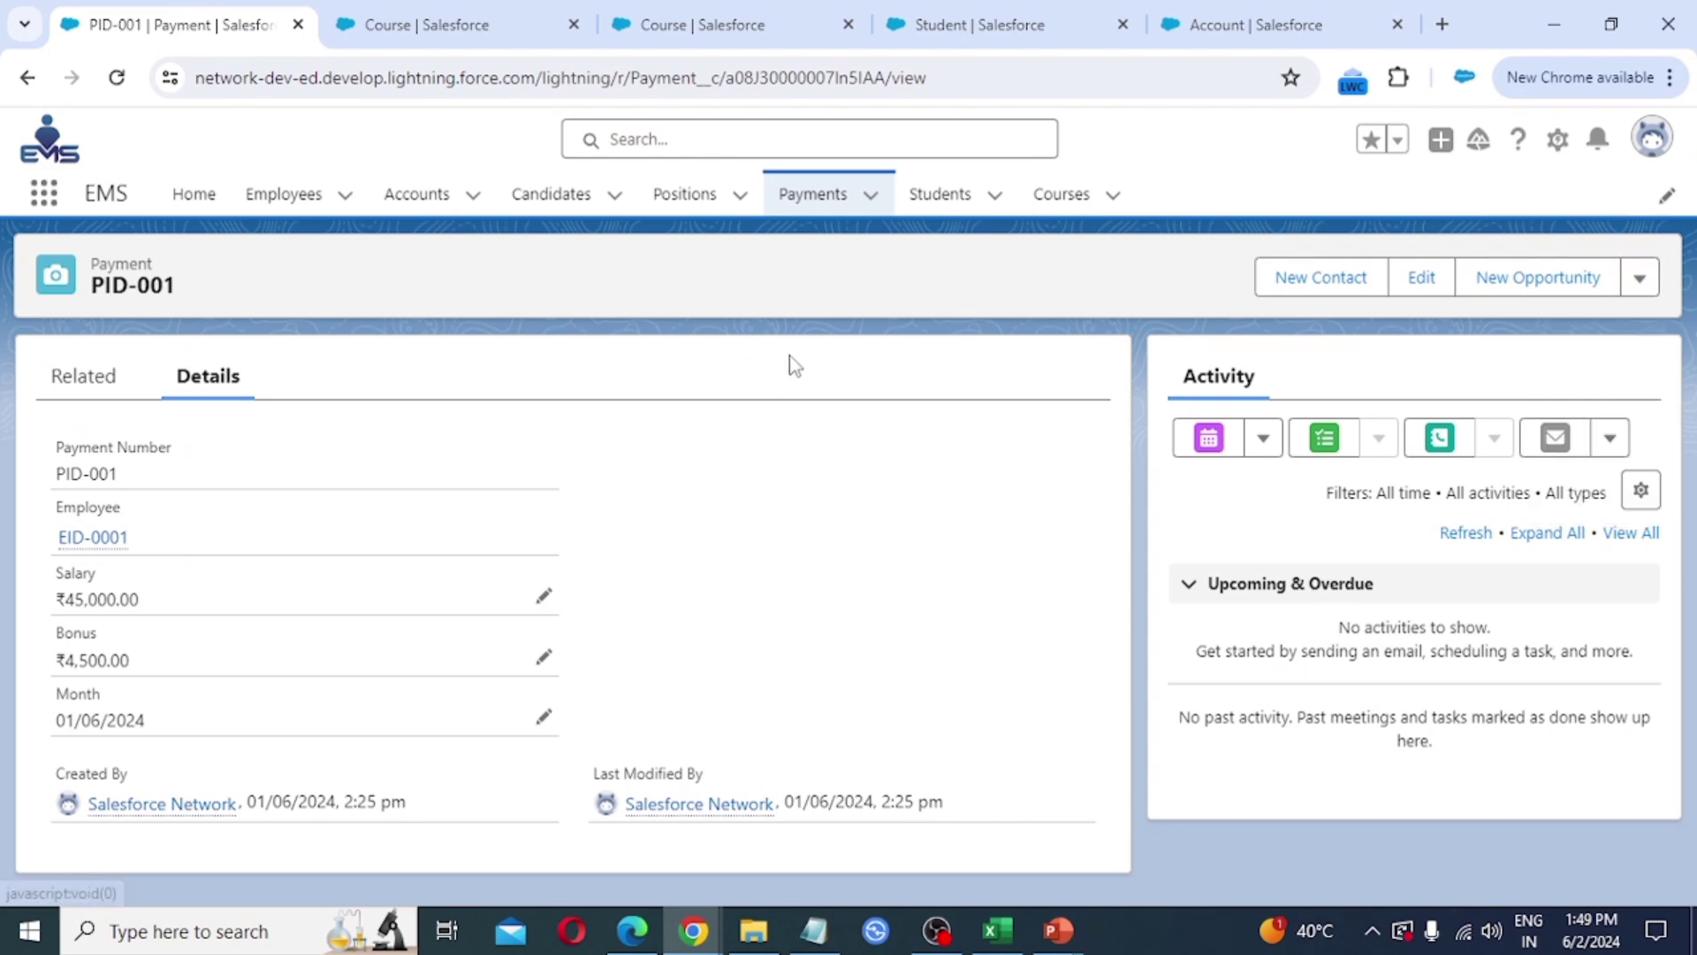
{"action": "left_click", "coordinate": [276, 198]}
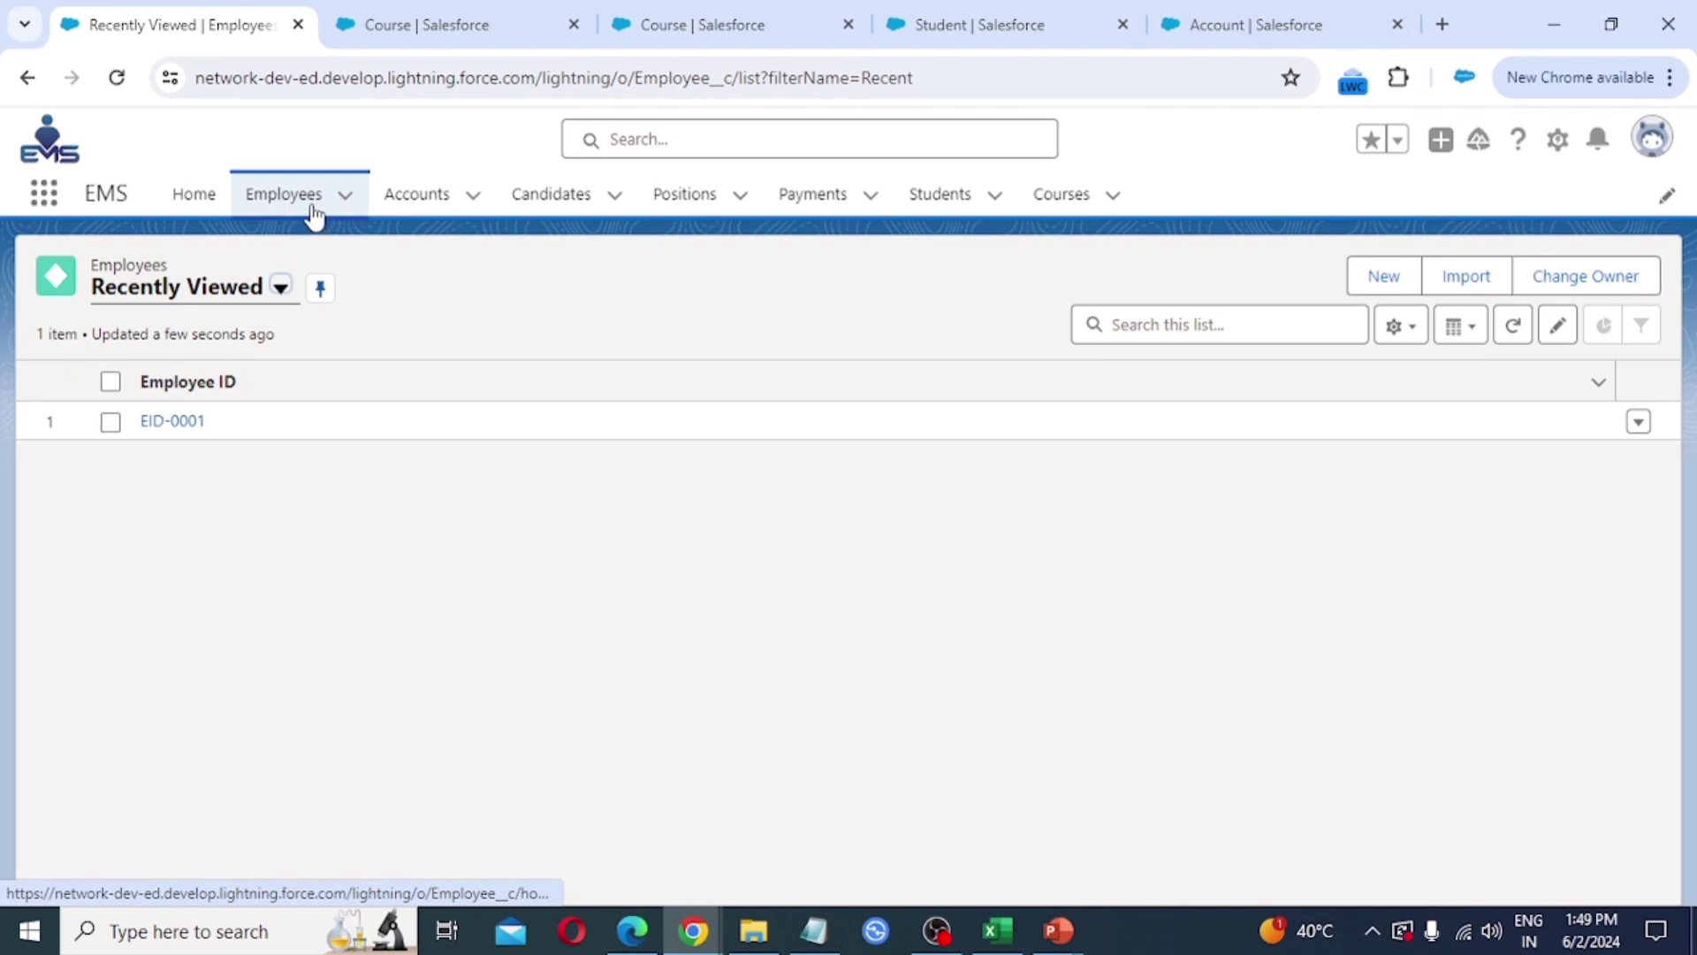
{"action": "left_click", "coordinate": [167, 424]}
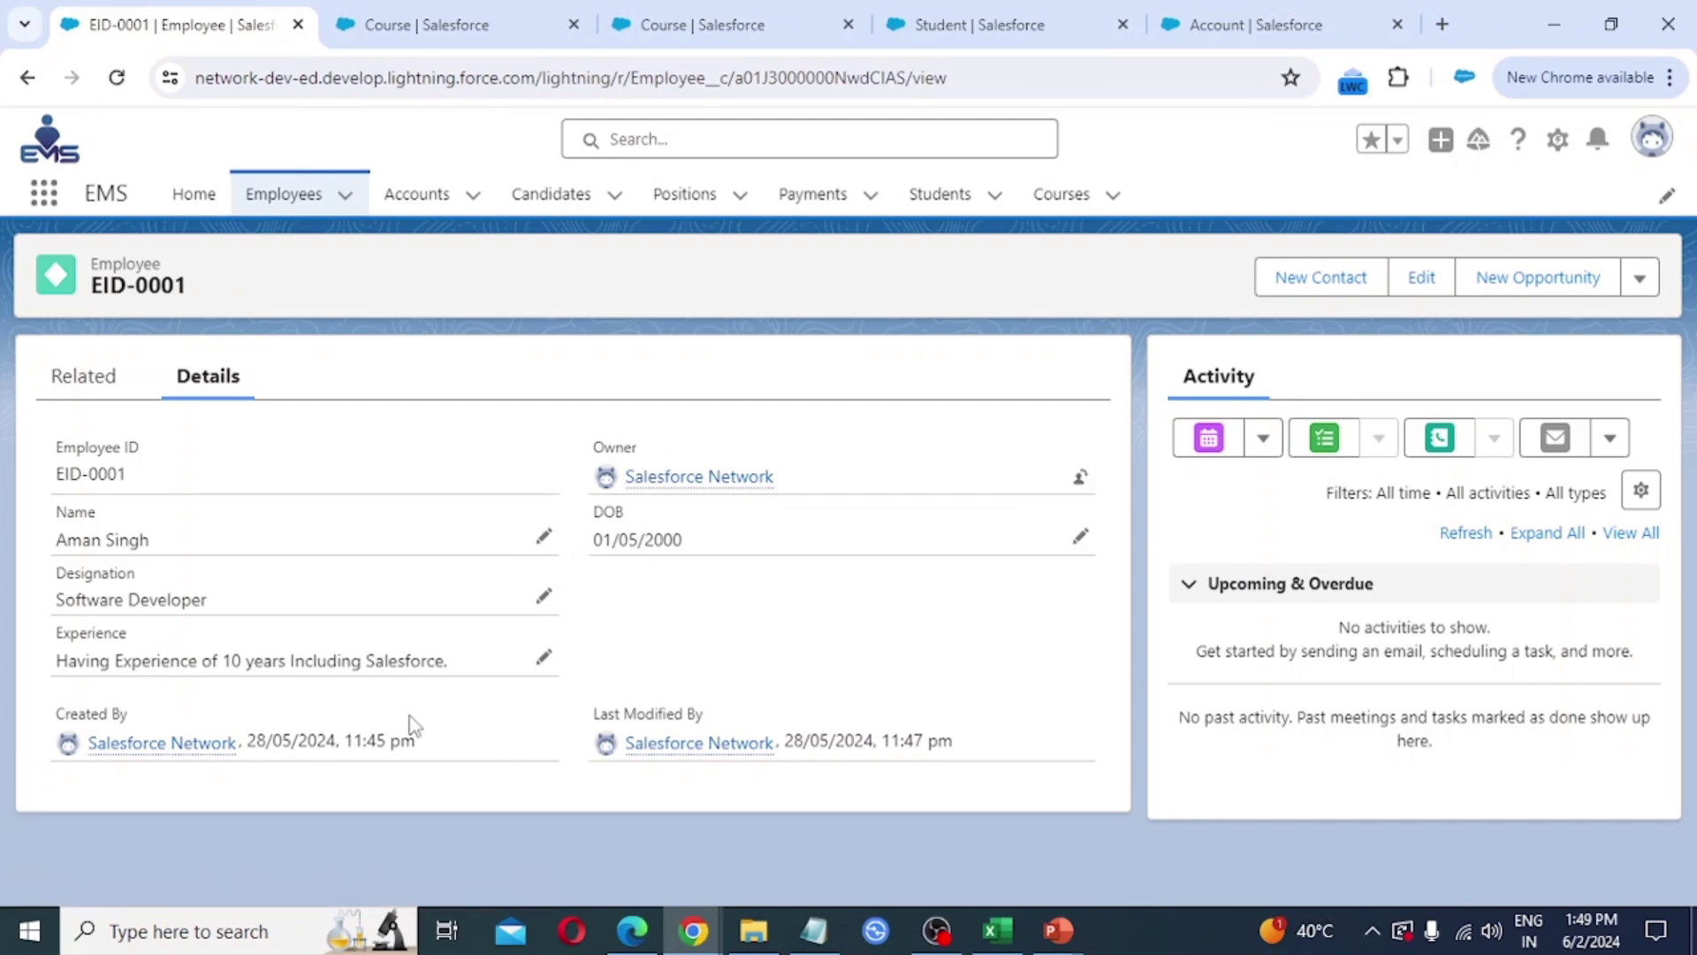
- Reopen the Payment record from the Payments list, preview its linked employee and follow the Employee link
{"action": "left_click", "coordinate": [809, 198]}
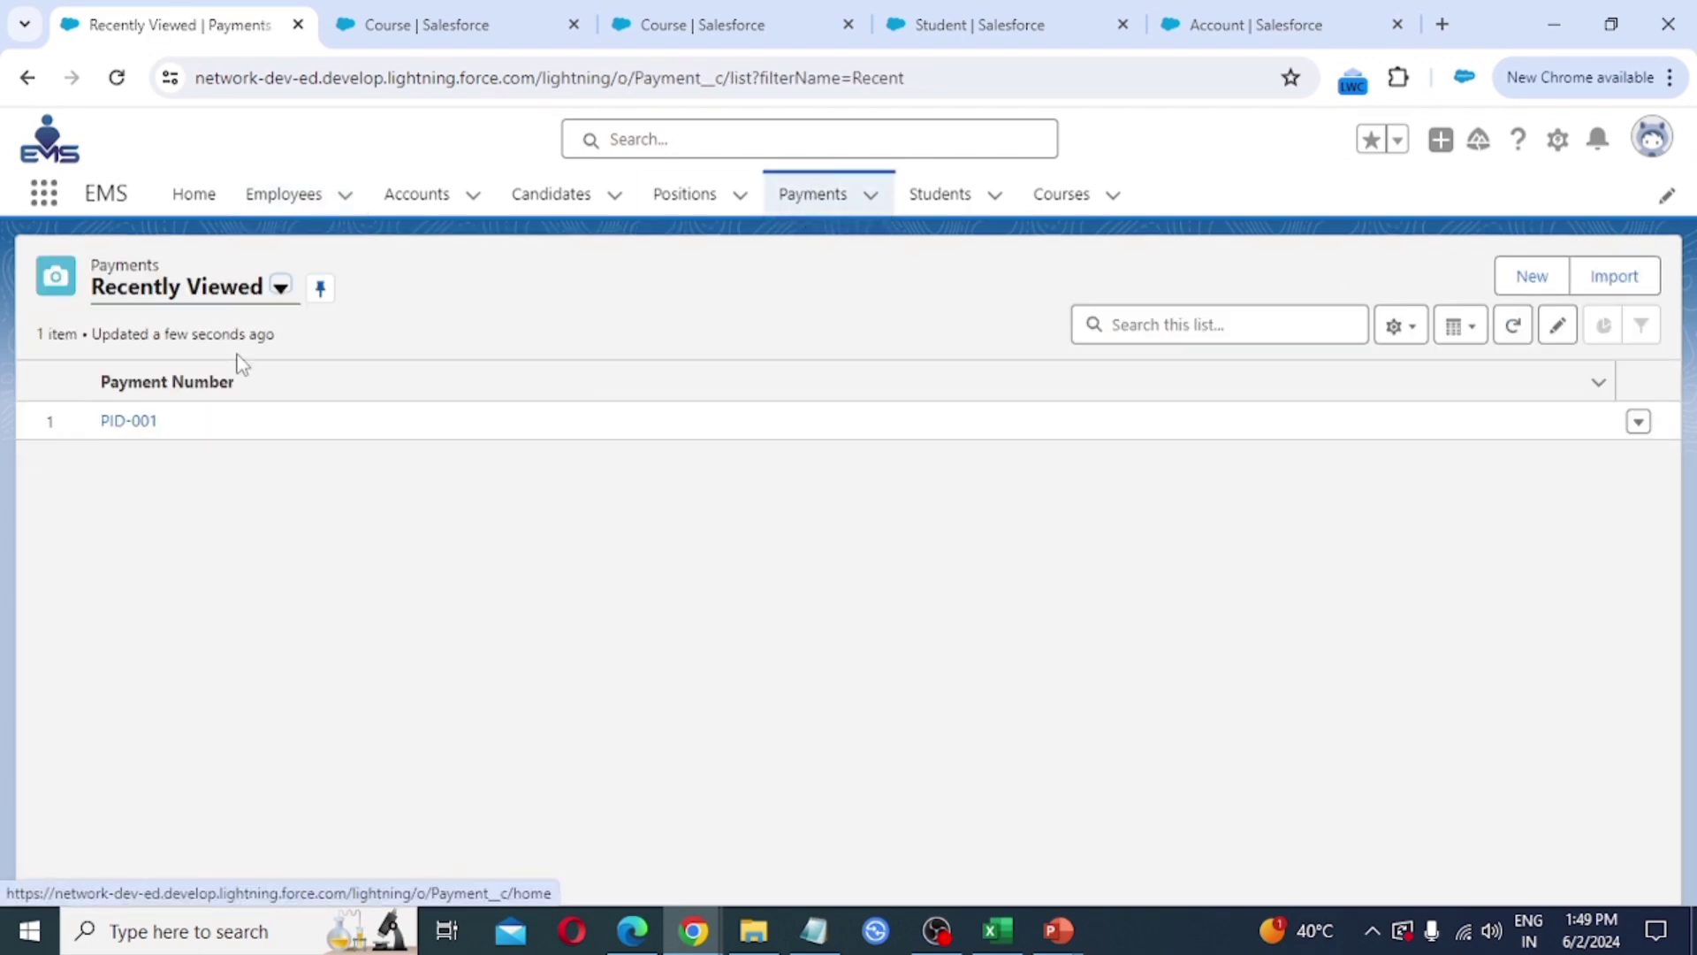
{"action": "left_click", "coordinate": [137, 425]}
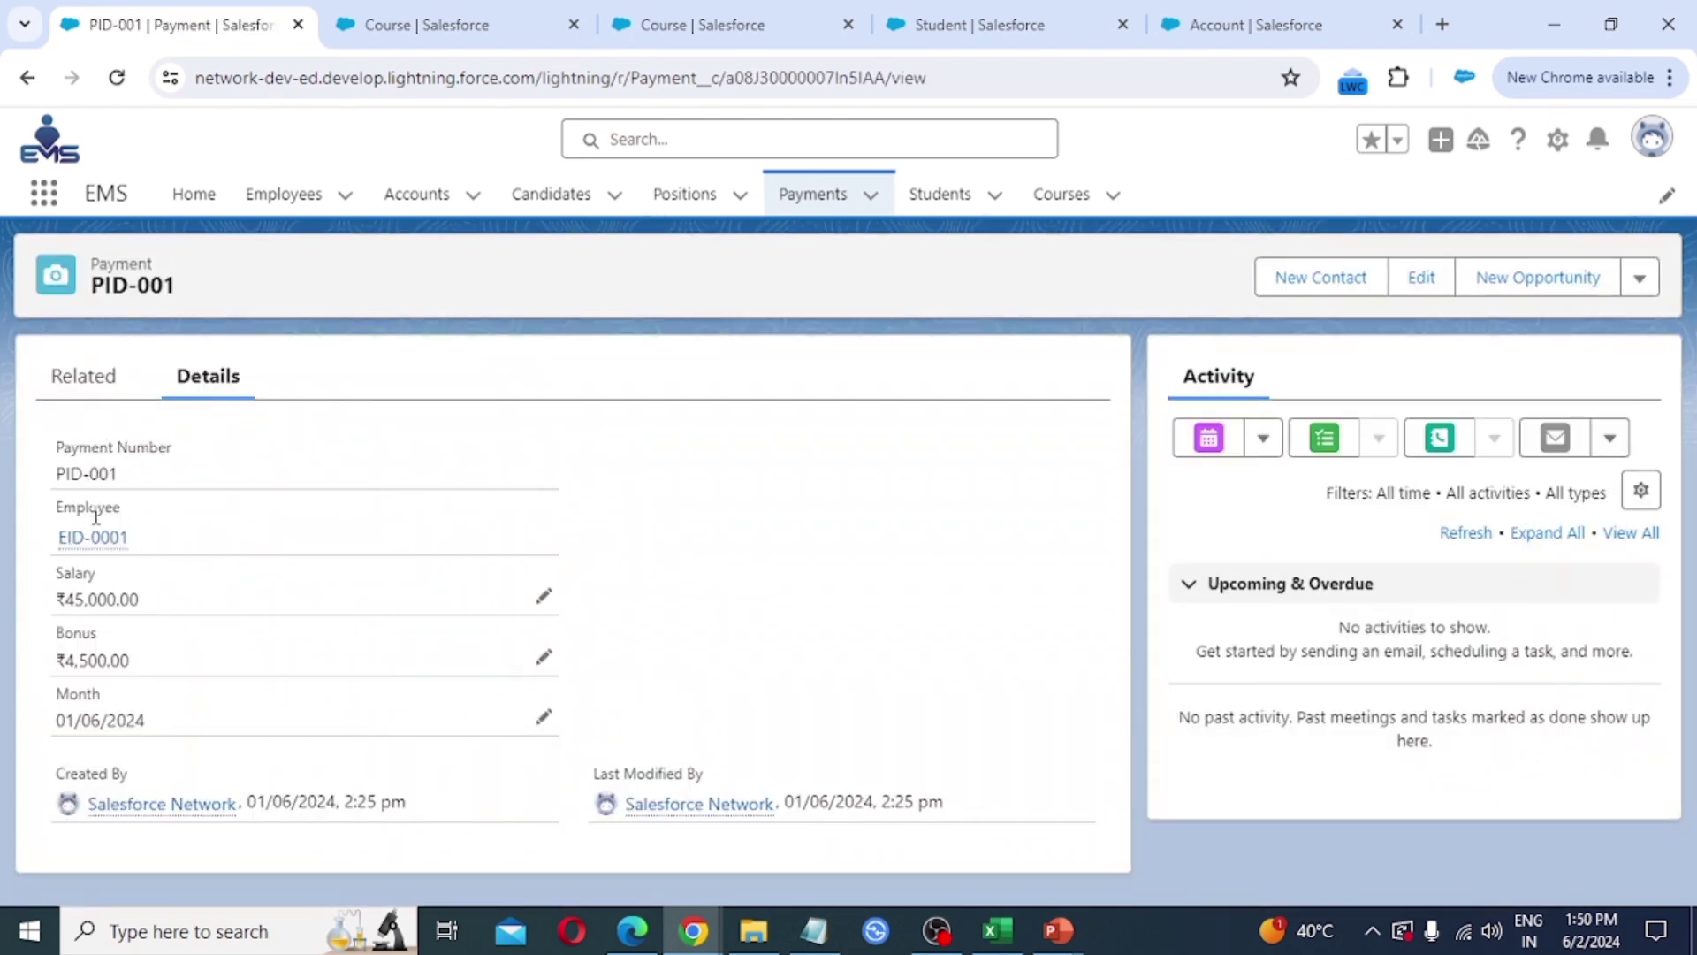
{"action": "mouse_move", "coordinate": [85, 541]}
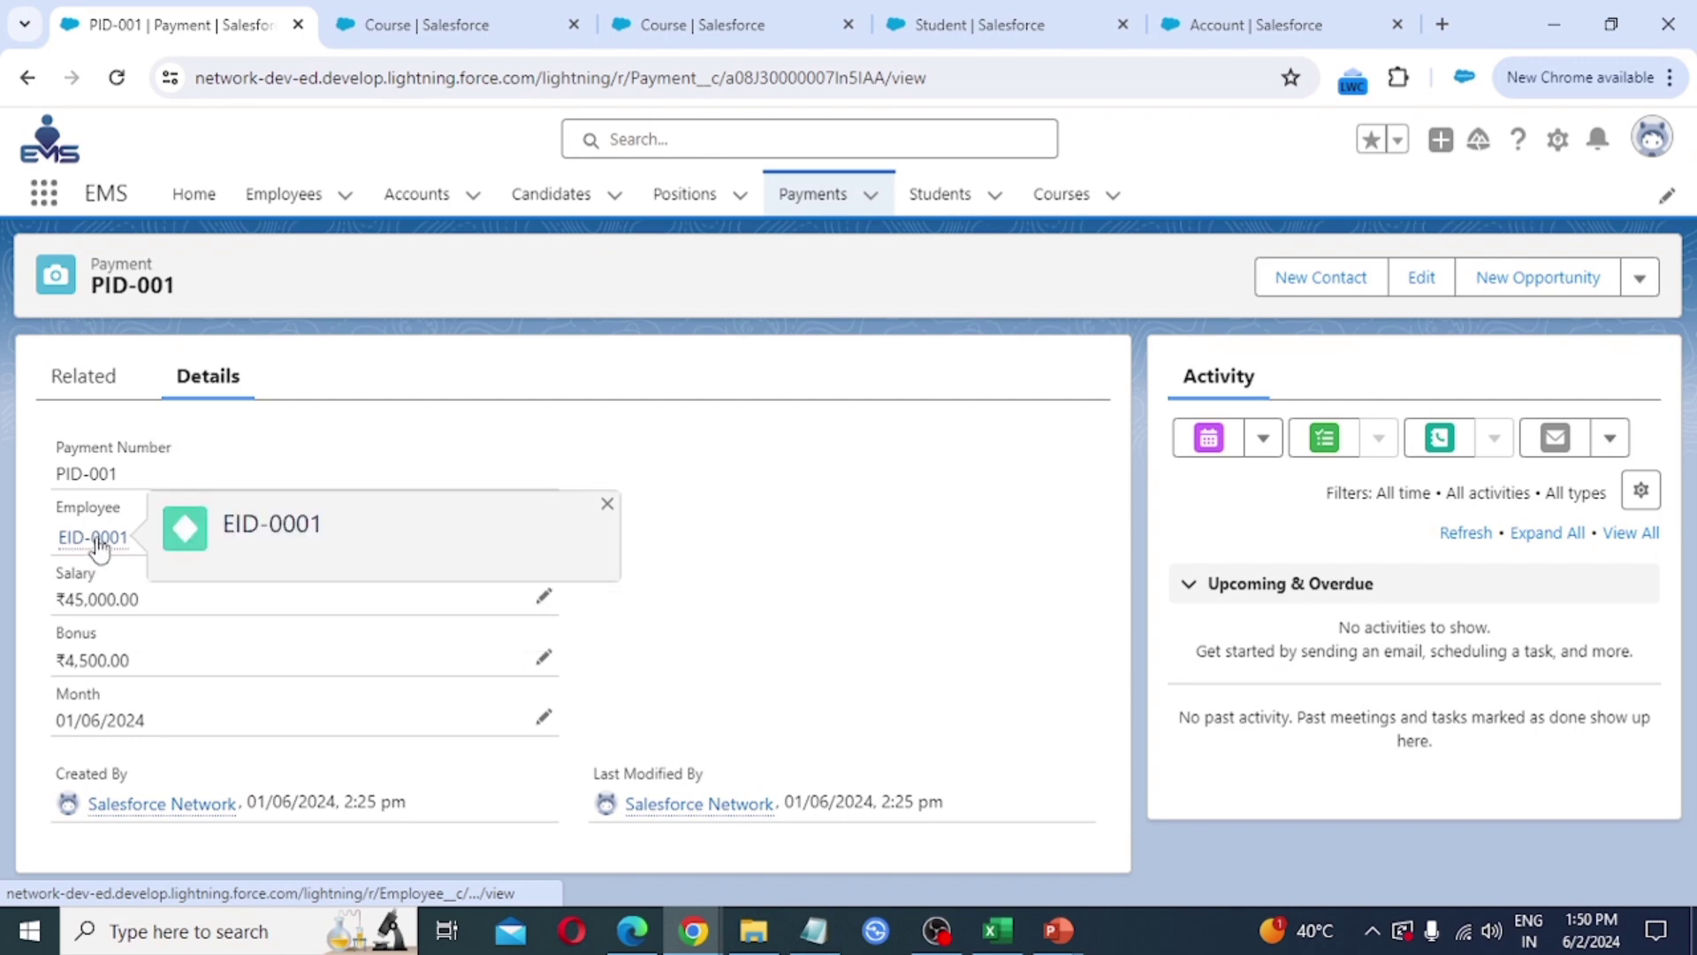
{"action": "left_click", "coordinate": [97, 541]}
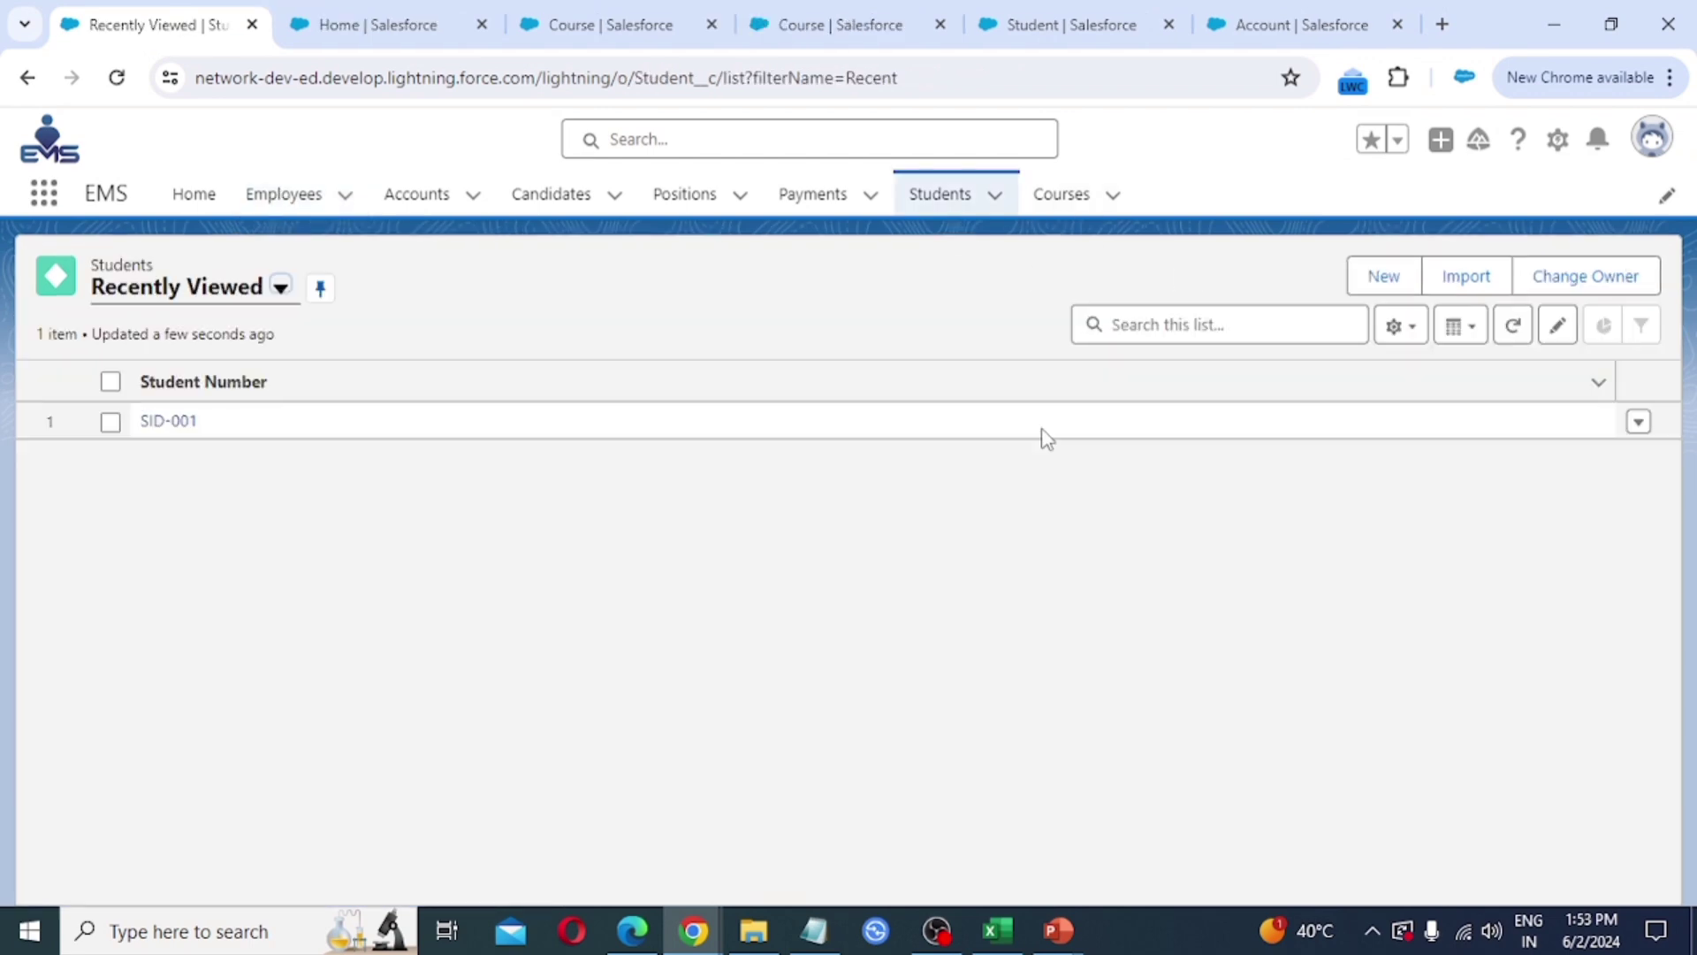
- Review the Student record's details and examine the Student lookup on the Course record
{"action": "left_click", "coordinate": [935, 205]}
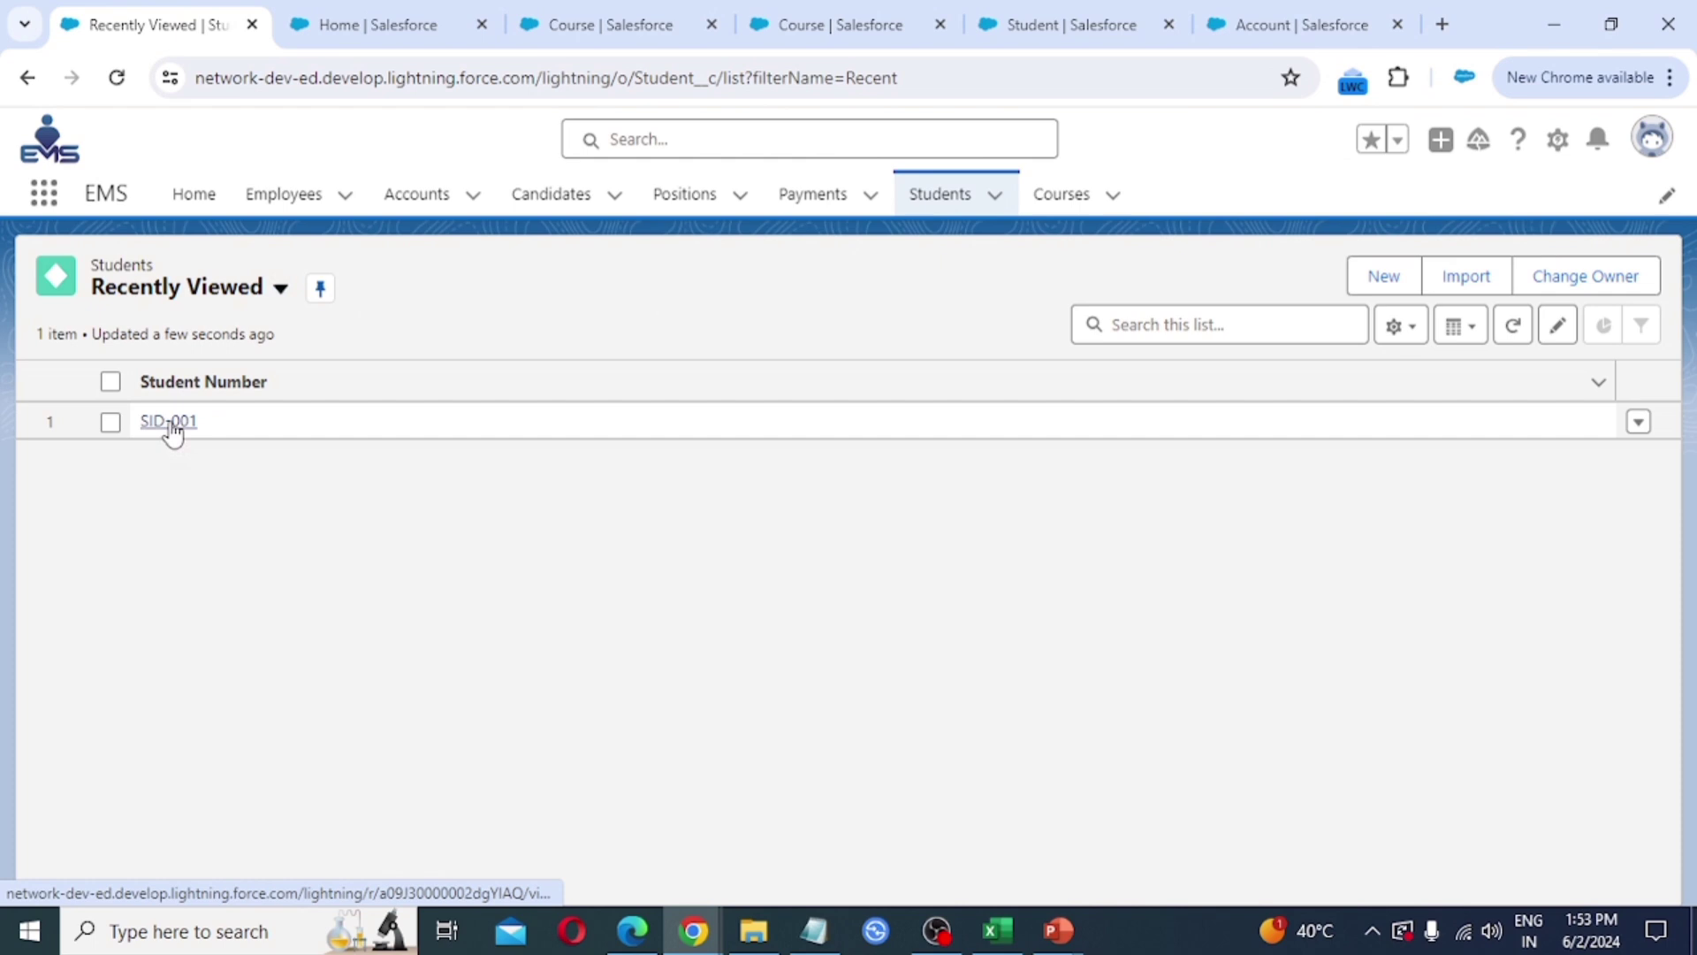
{"action": "left_click", "coordinate": [167, 421]}
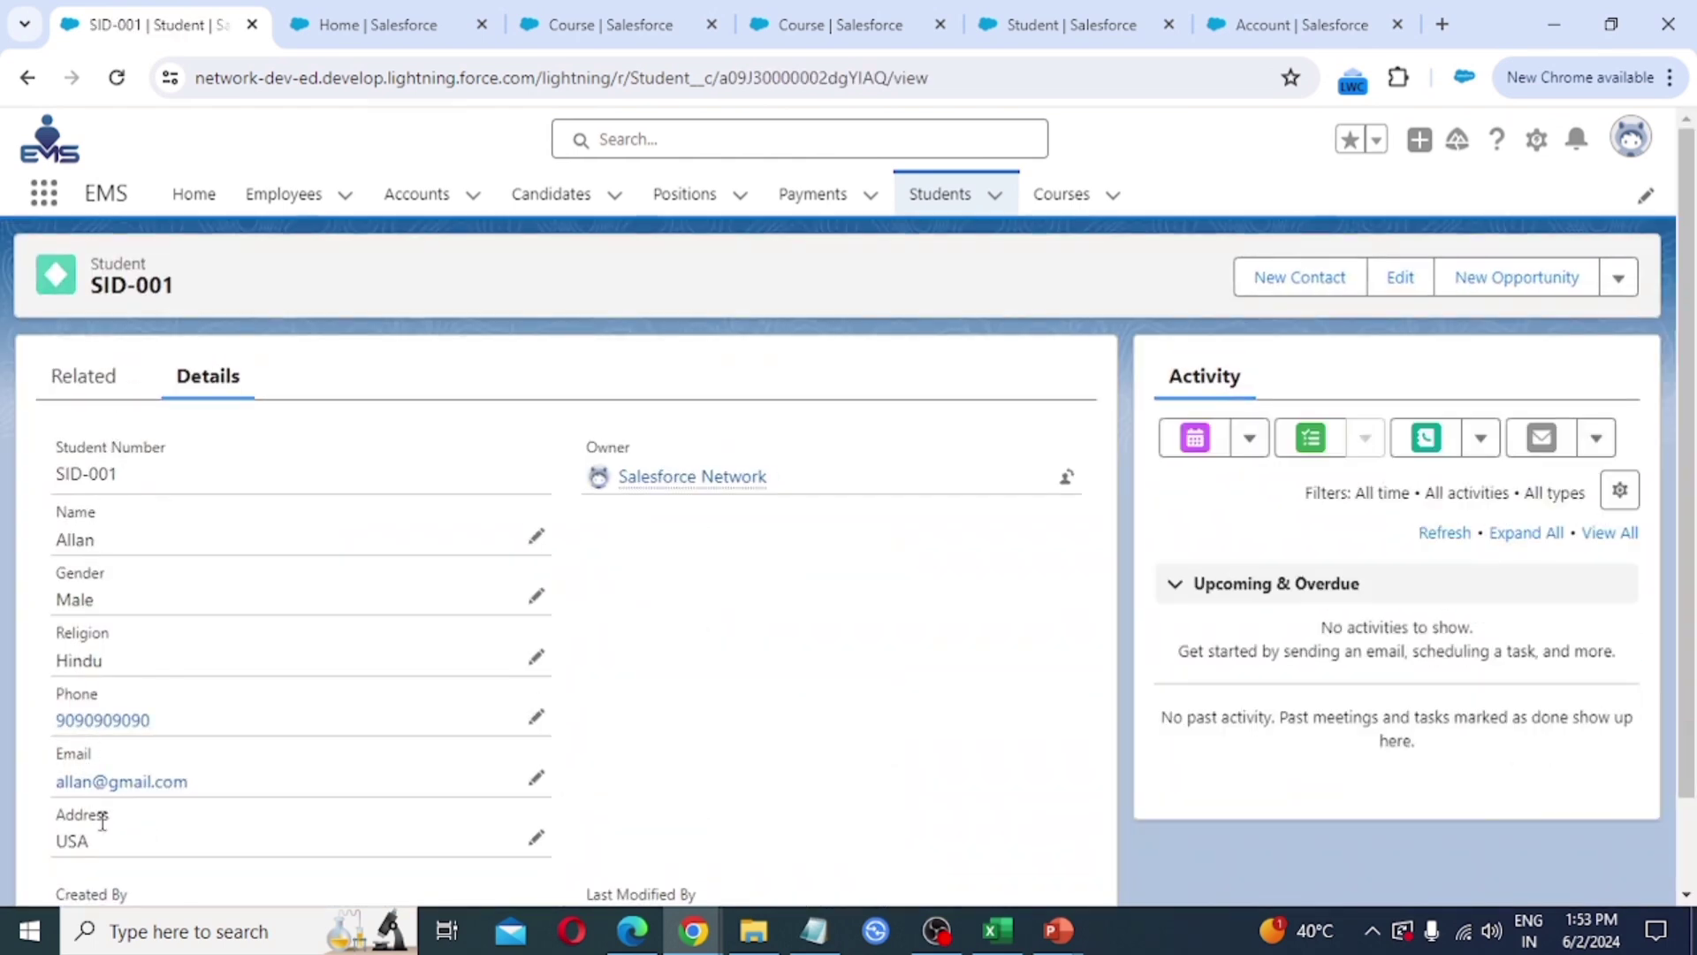
{"action": "left_click", "coordinate": [1071, 196]}
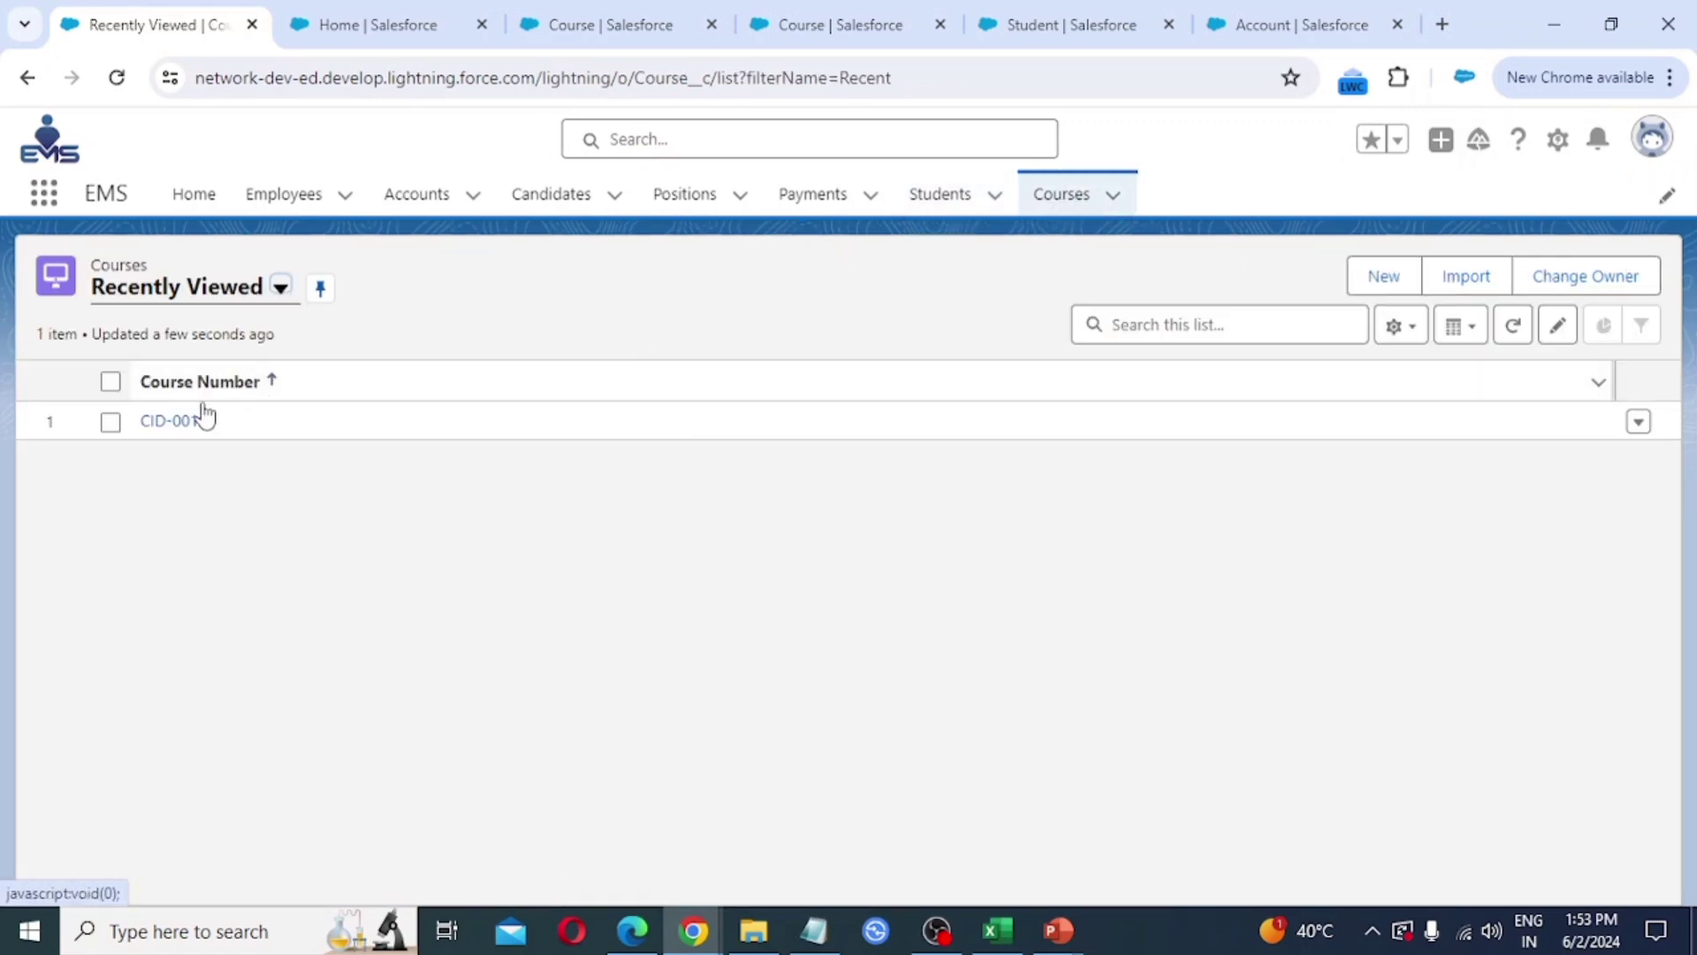
{"action": "left_click", "coordinate": [161, 421]}
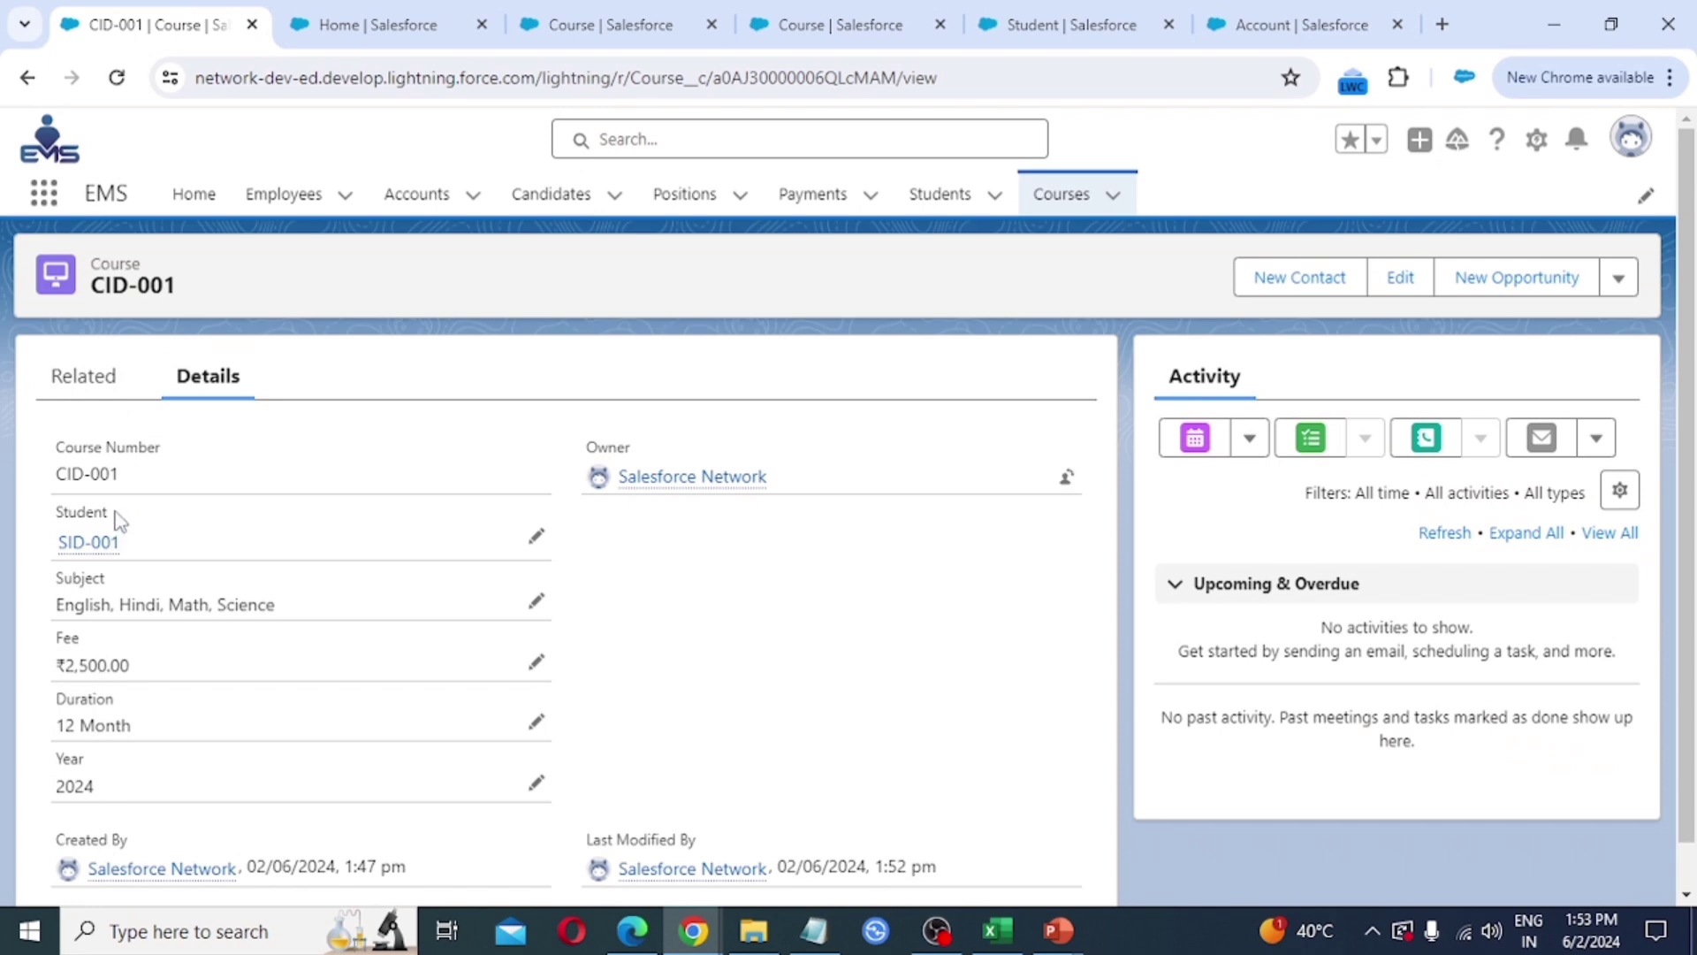
{"action": "mouse_move", "coordinate": [113, 543]}
{"action": "mouse_move", "coordinate": [95, 546]}
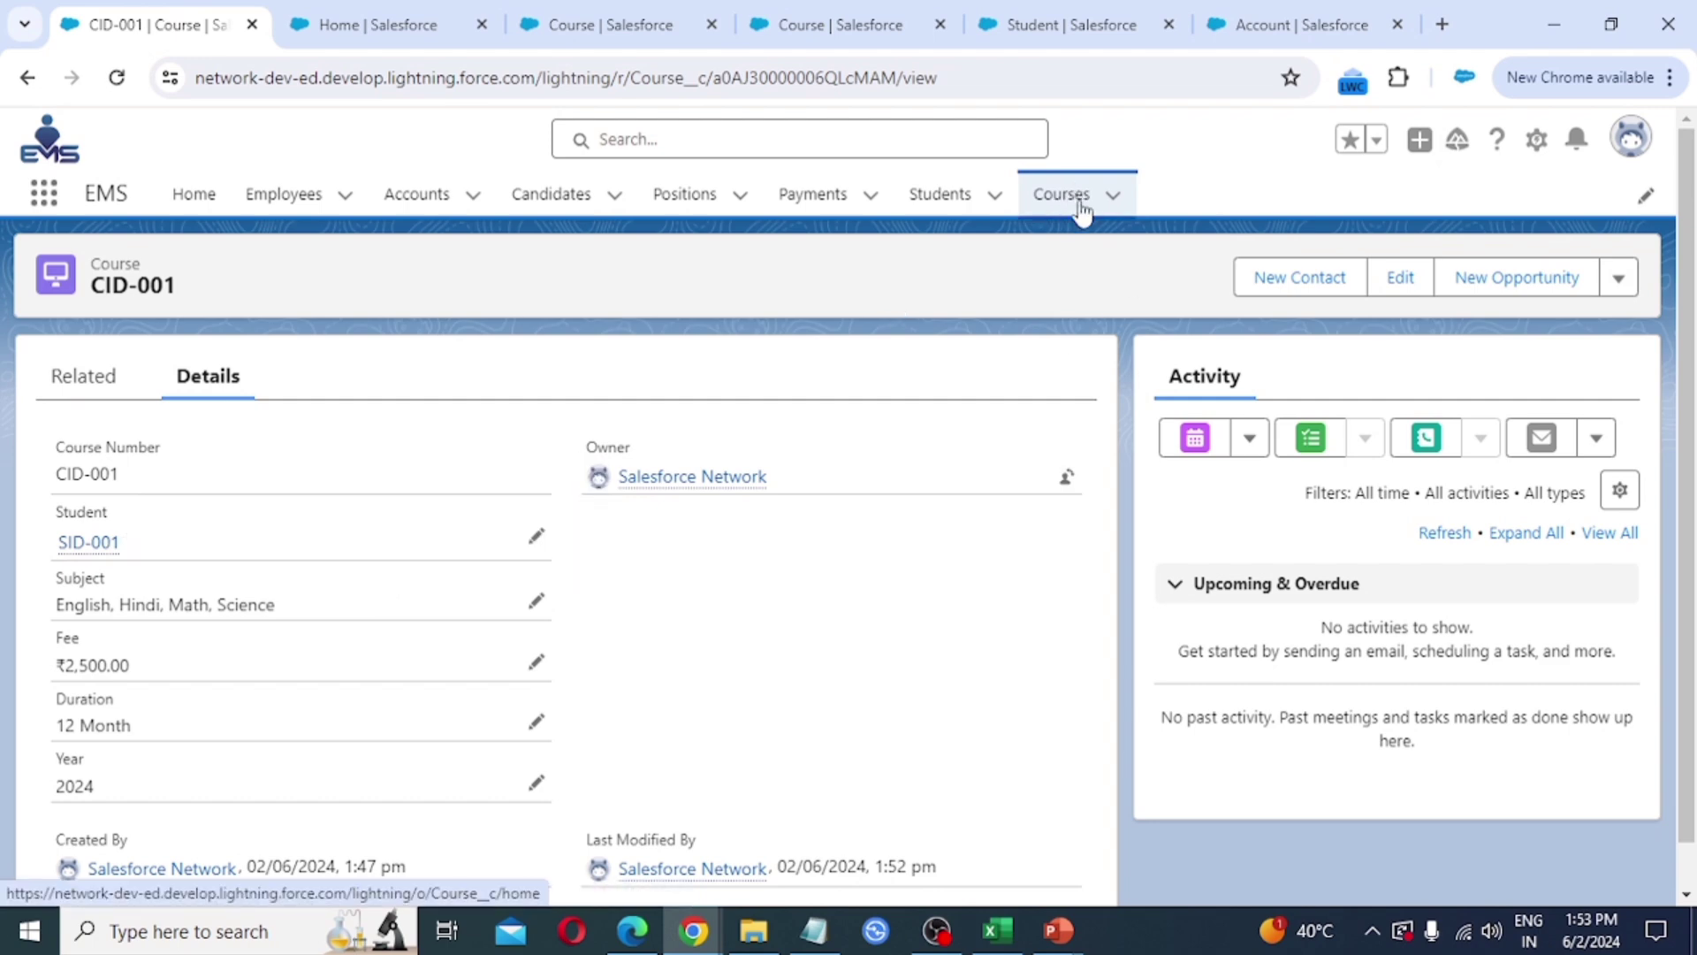
- Open the student's record from the Students list and delete it
{"action": "left_click", "coordinate": [939, 196]}
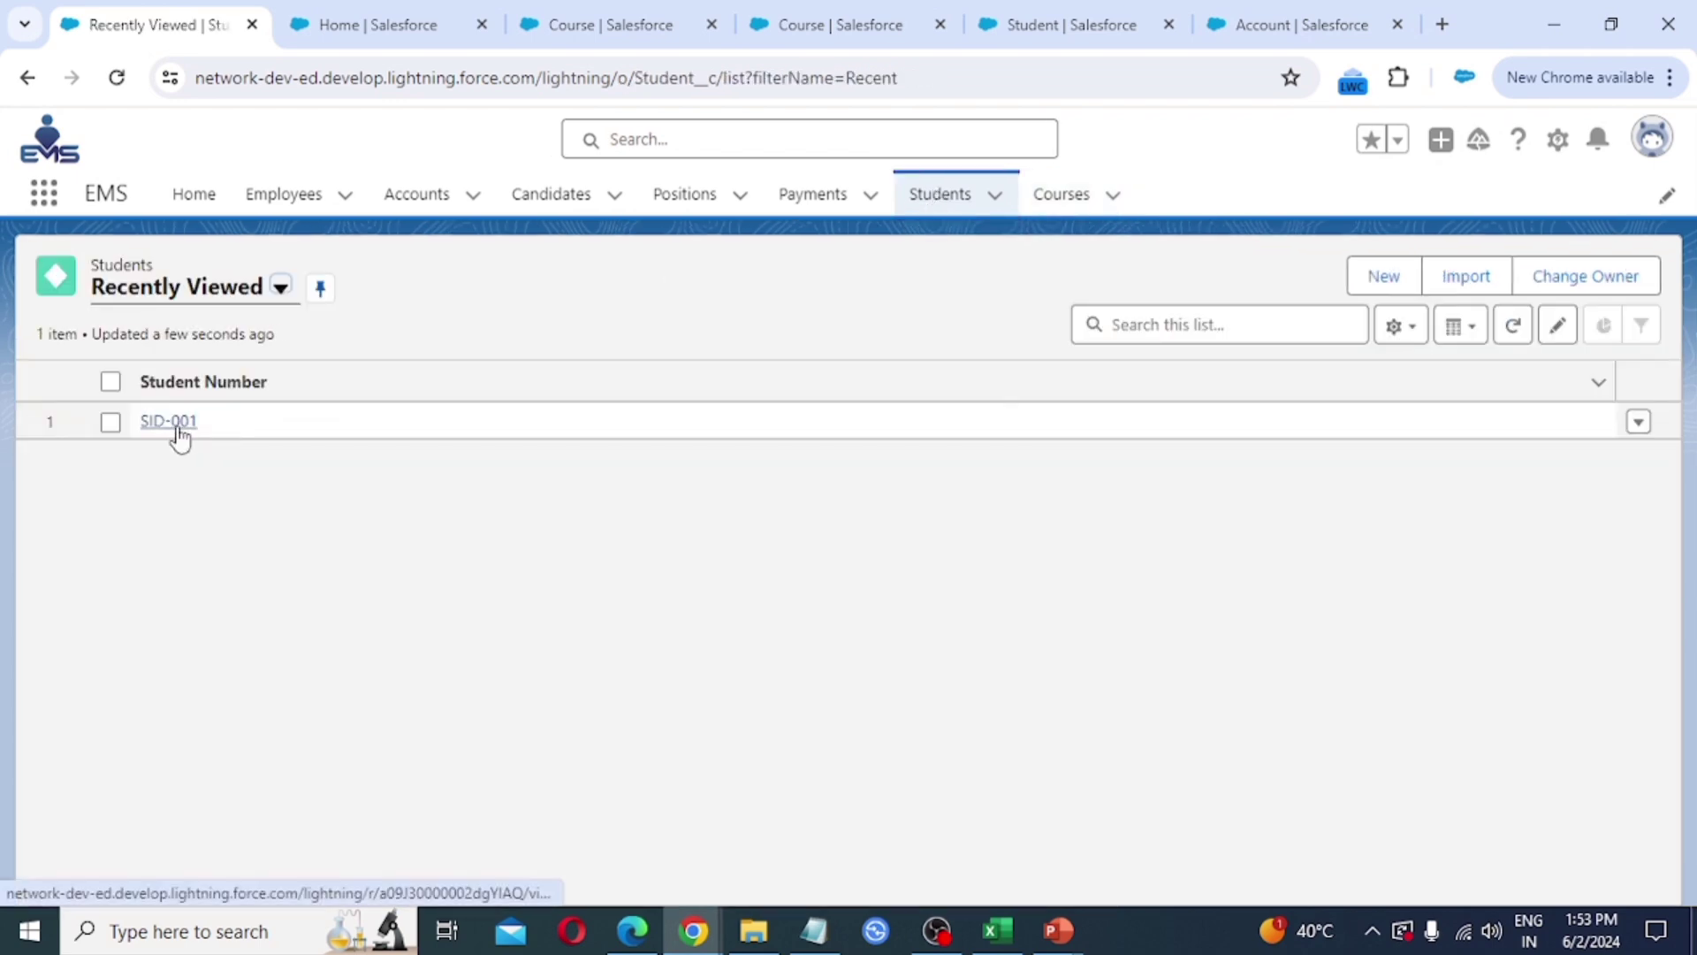
{"action": "left_click", "coordinate": [169, 424]}
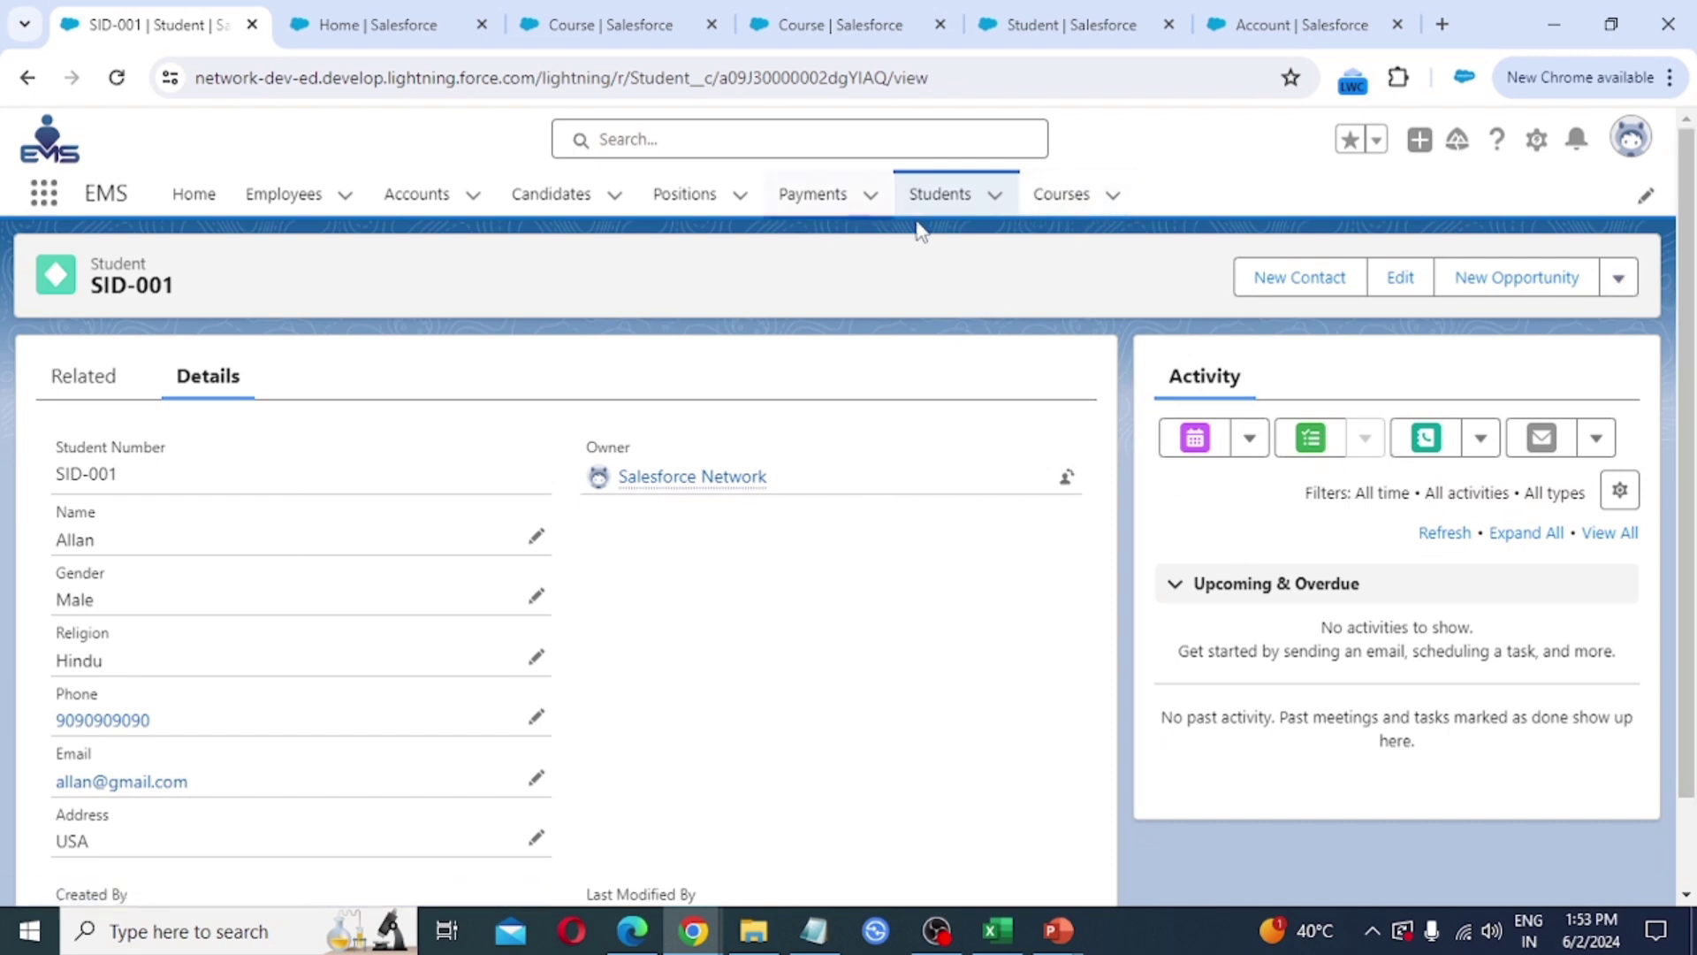
{"action": "left_click", "coordinate": [1619, 279]}
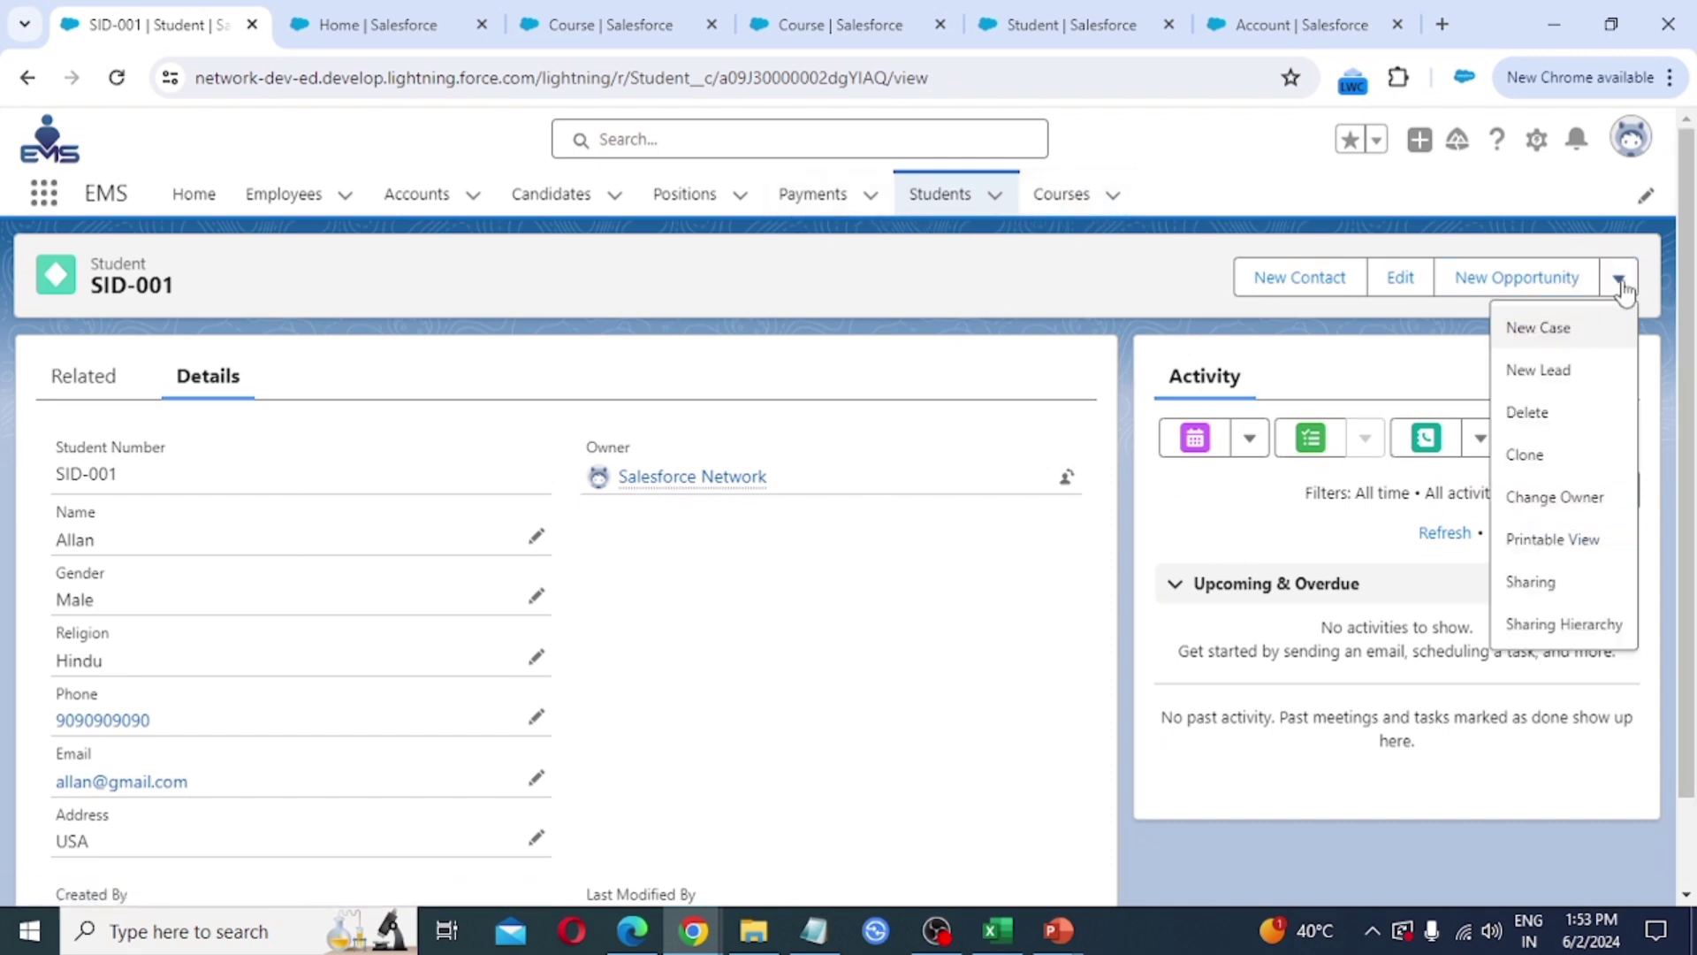
{"action": "left_click", "coordinate": [1543, 413]}
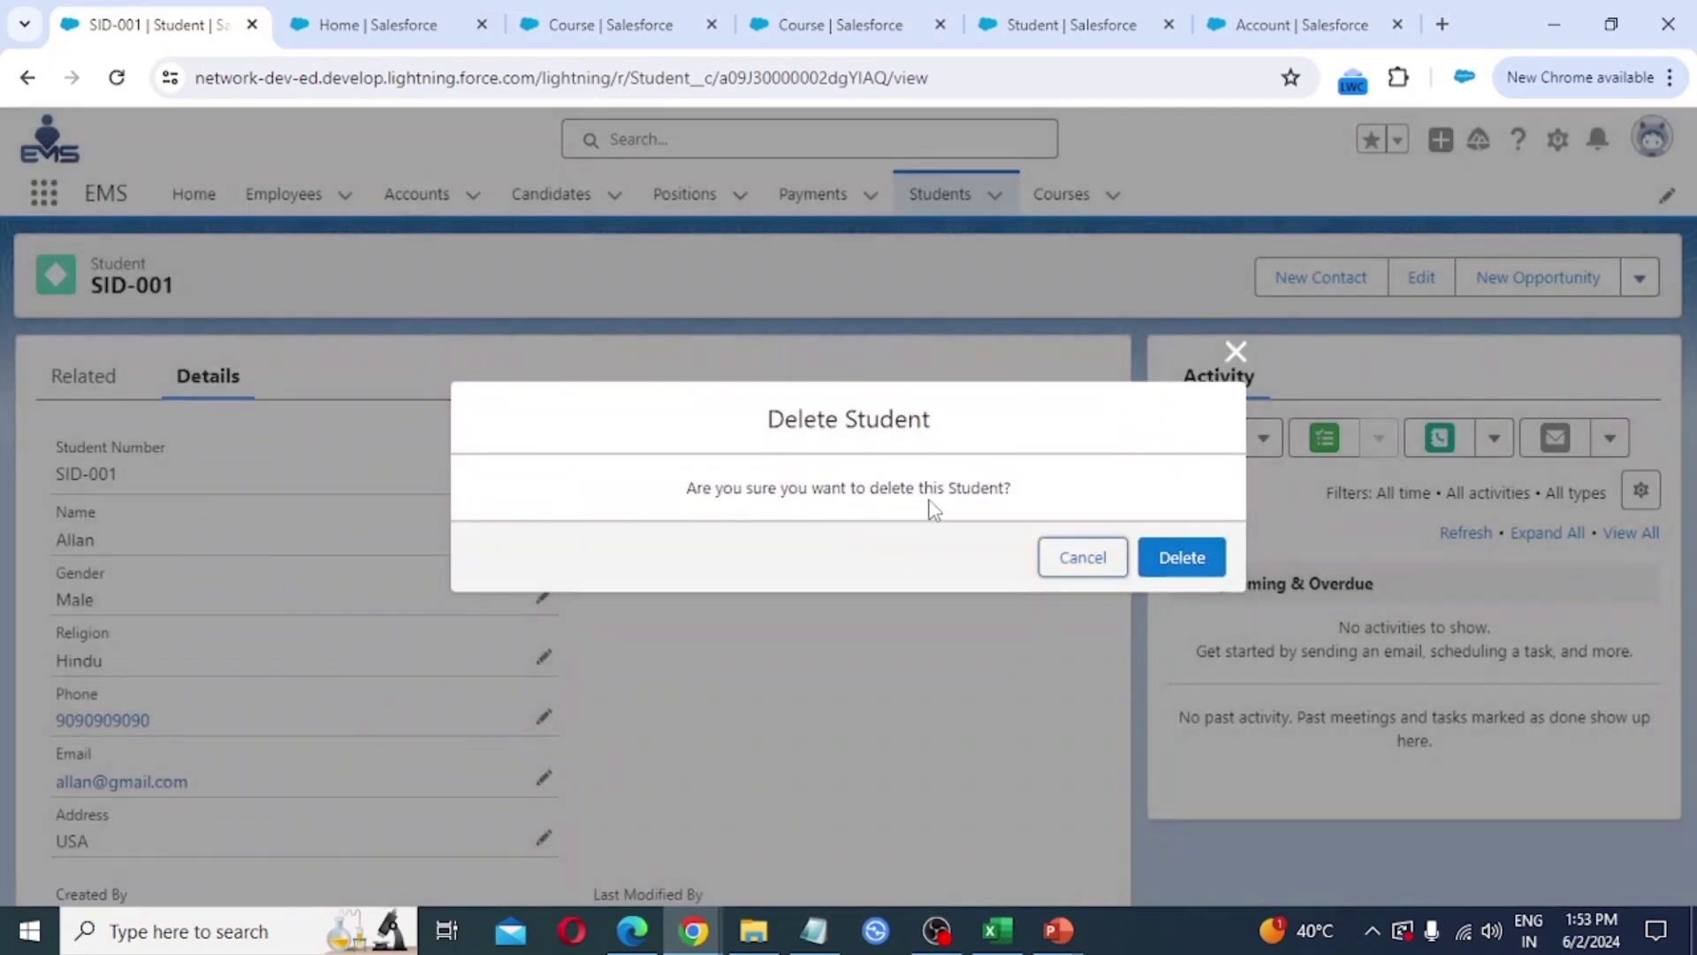
{"action": "left_click", "coordinate": [1183, 559]}
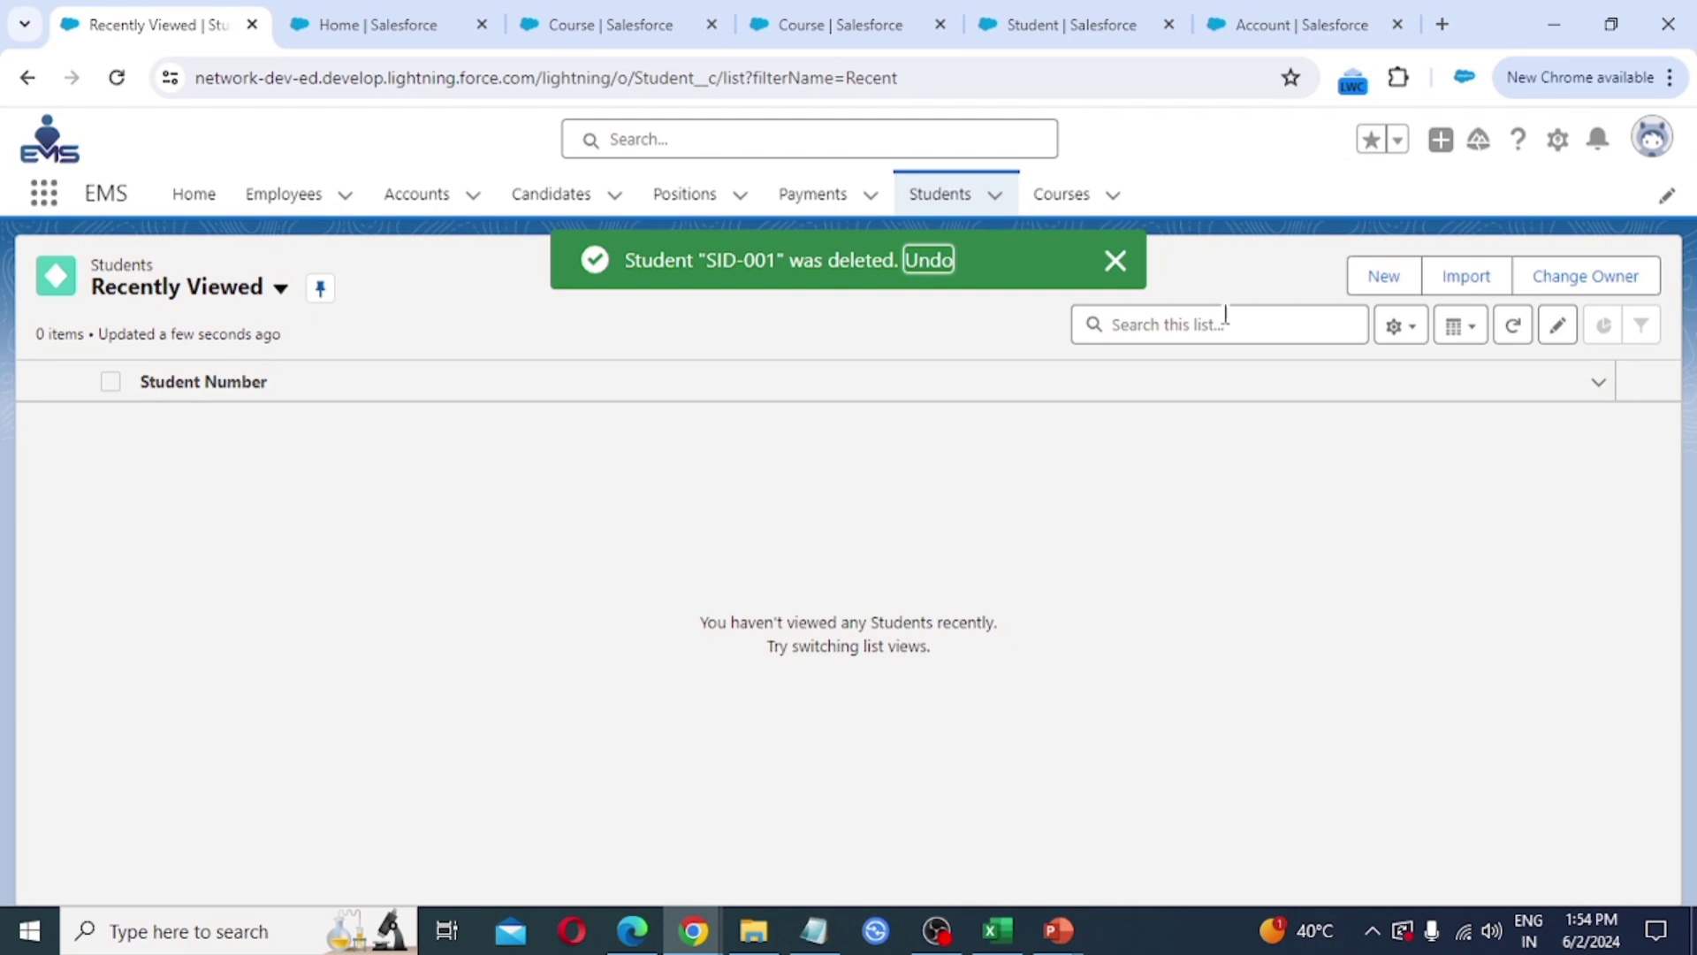
- Open the Course record from the Courses list and check its Student lookup and other fields after the student deletion
{"action": "left_click", "coordinate": [1065, 199]}
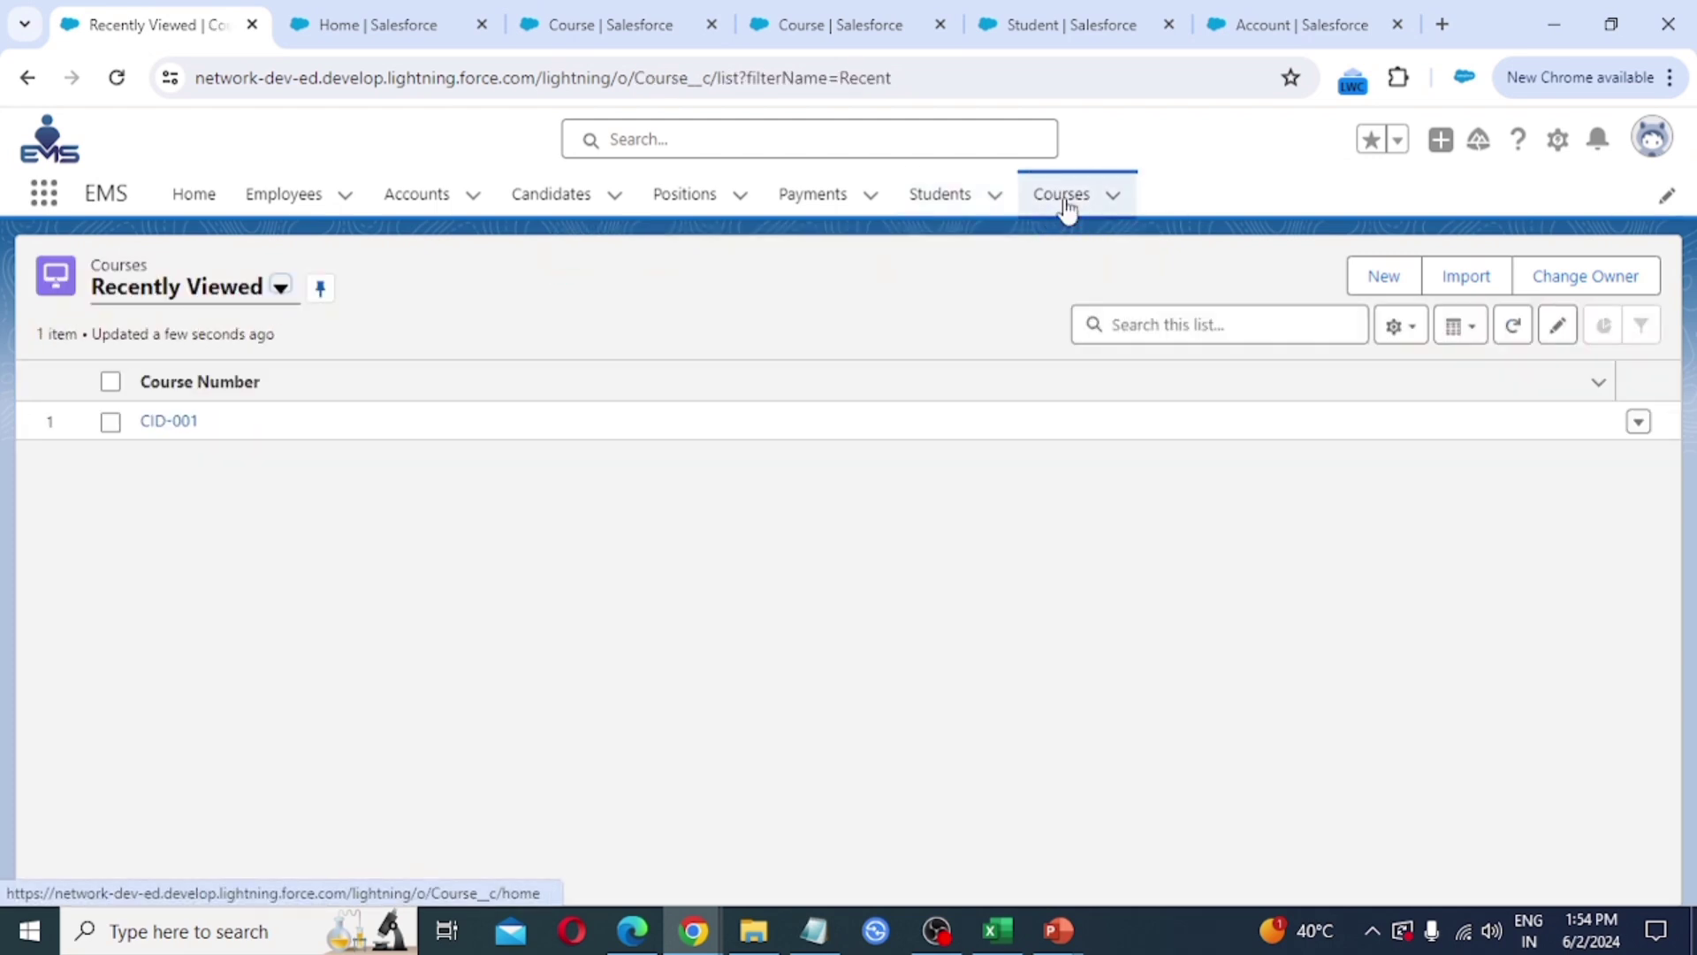
{"action": "left_click", "coordinate": [173, 423]}
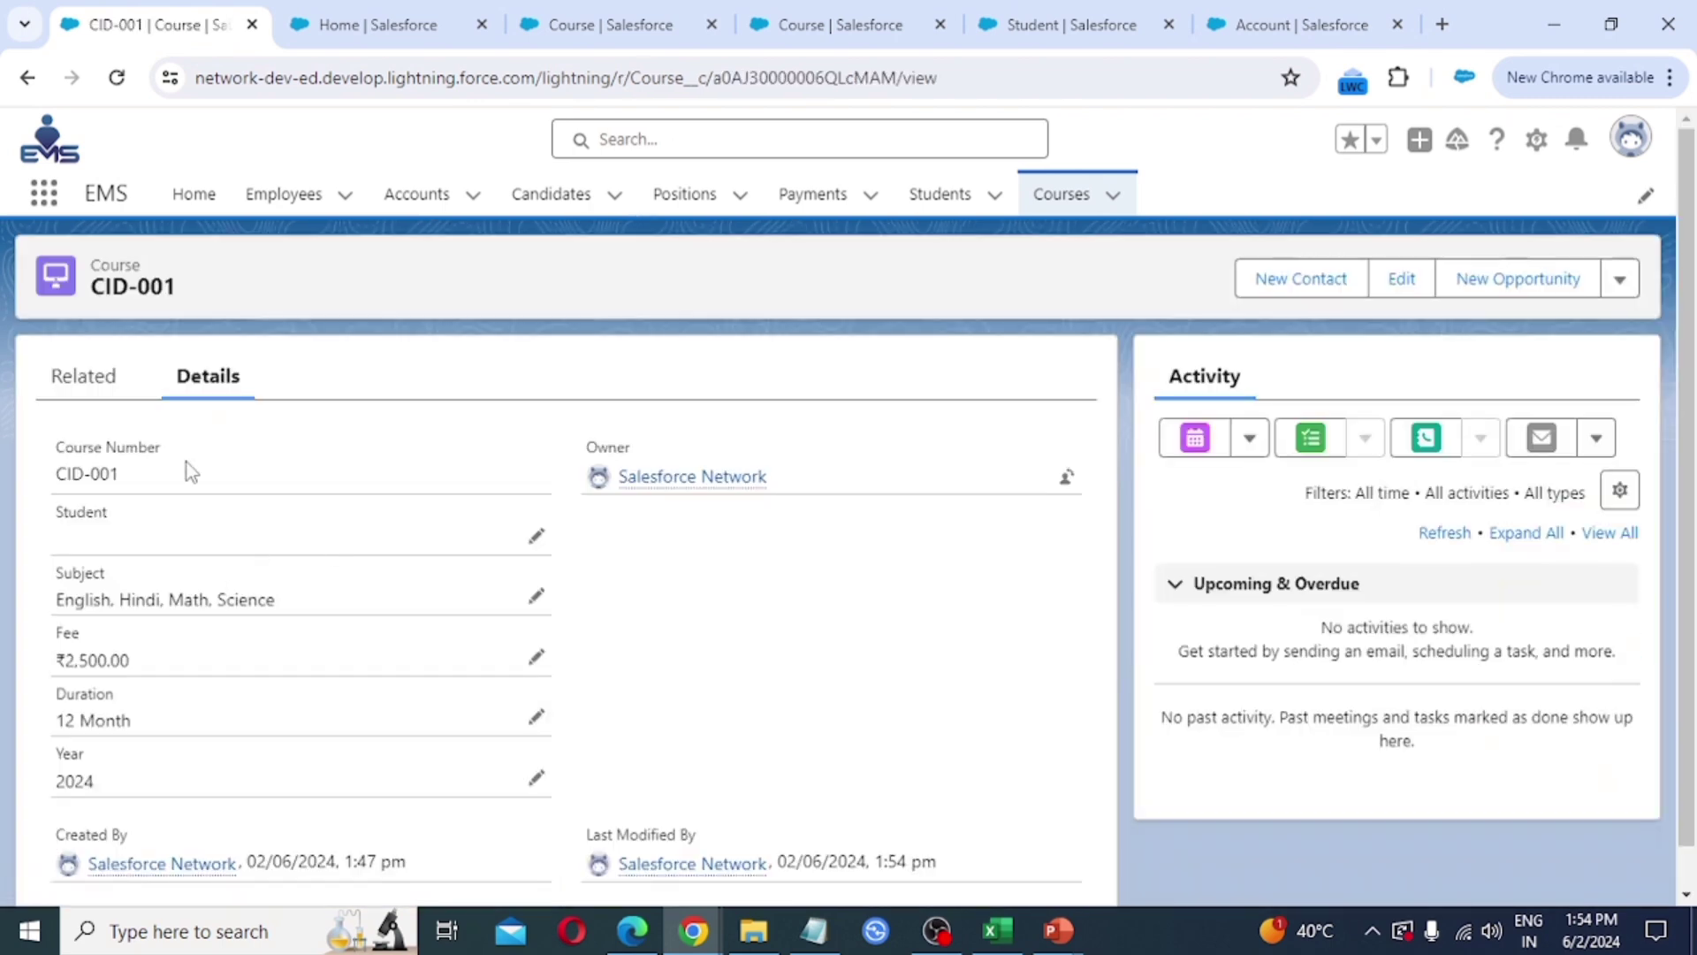
{"action": "scroll", "coordinate": [203, 497], "scroll_direction": "down", "scroll_amount": 1}
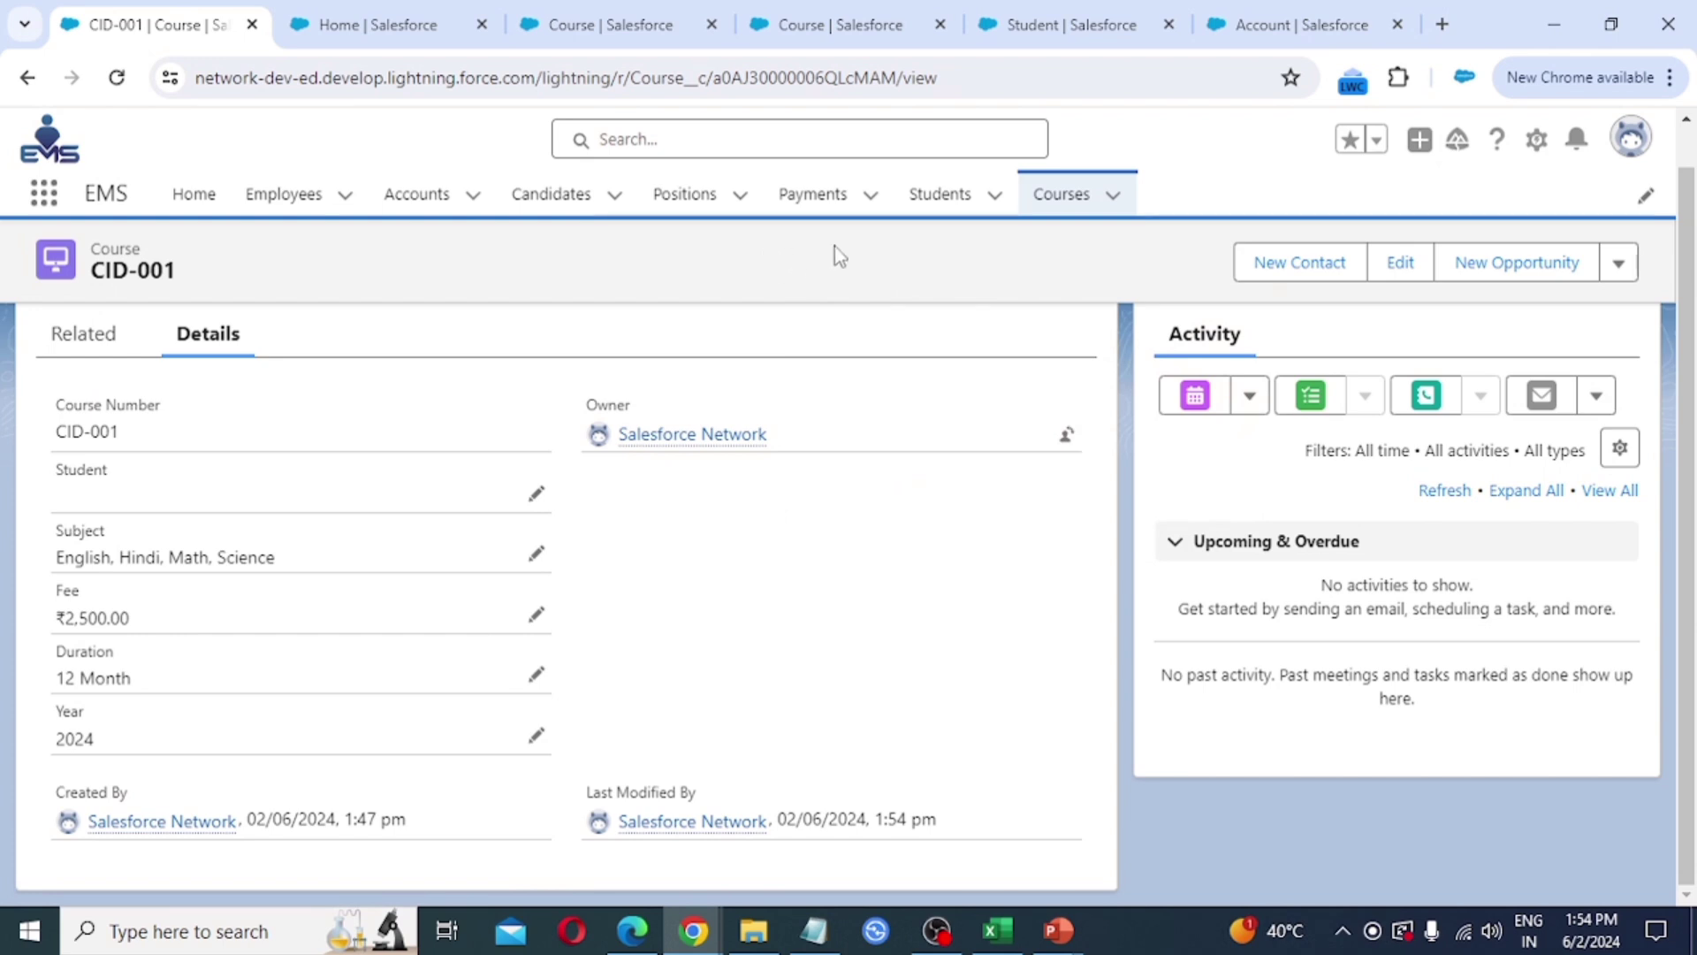
- Reorder the EMS app navigation so that Payments comes directly after Employees
{"action": "left_click", "coordinate": [284, 201]}
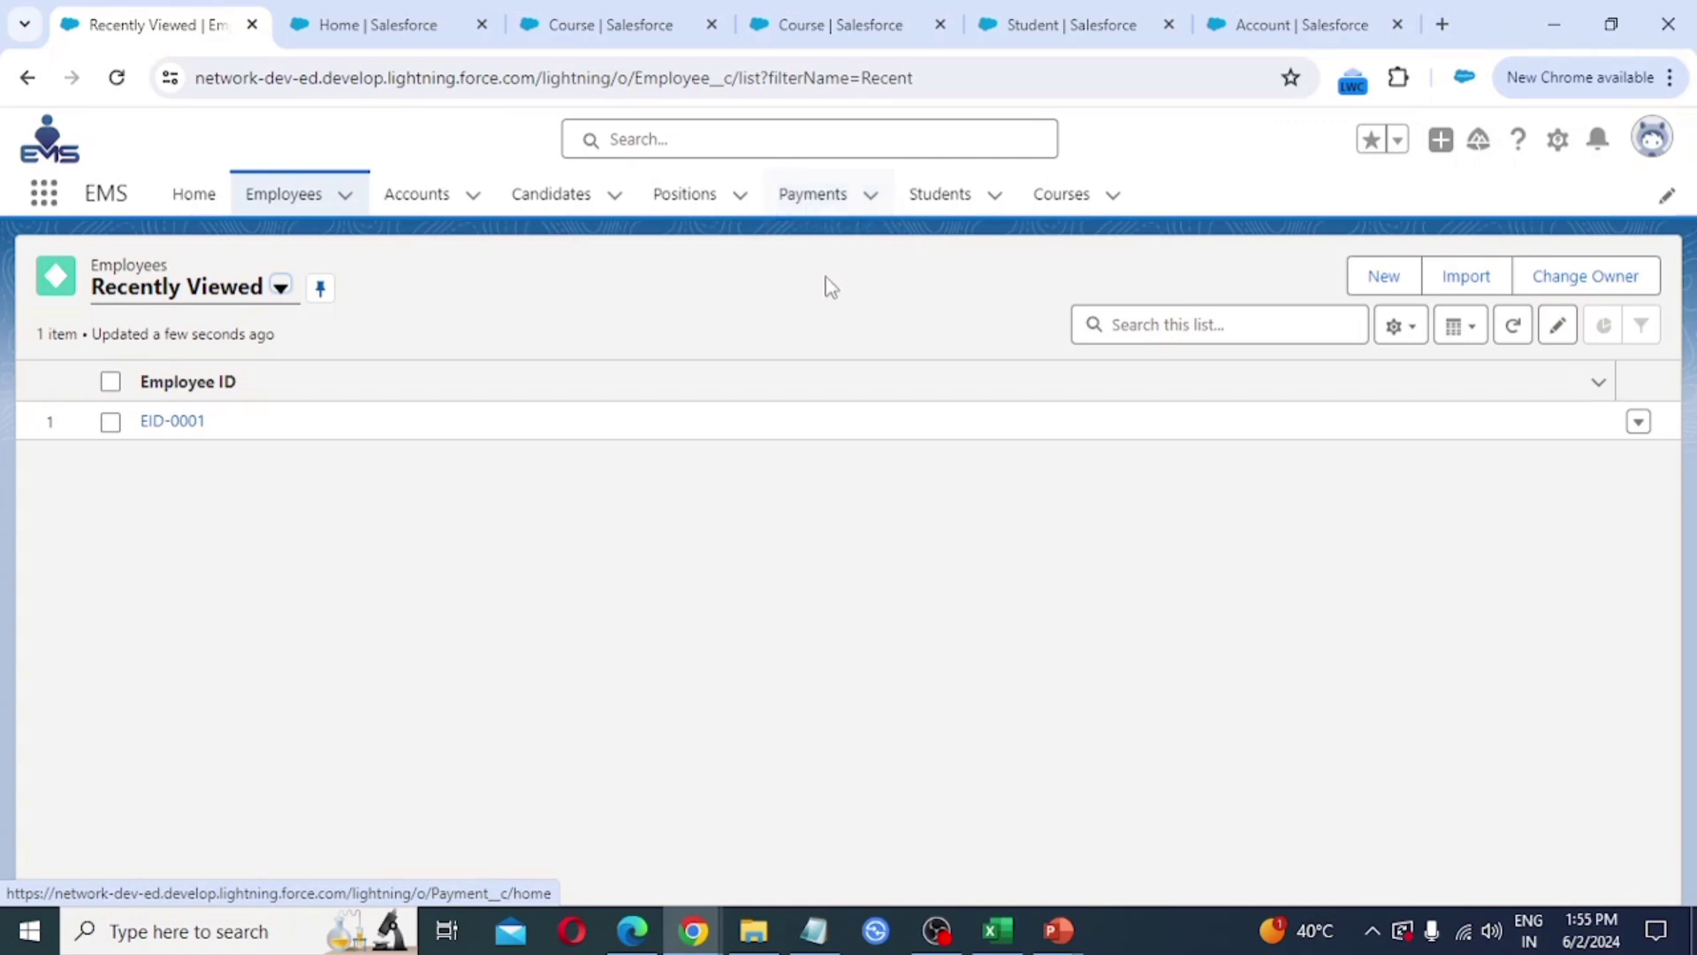
{"action": "left_click", "coordinate": [822, 202]}
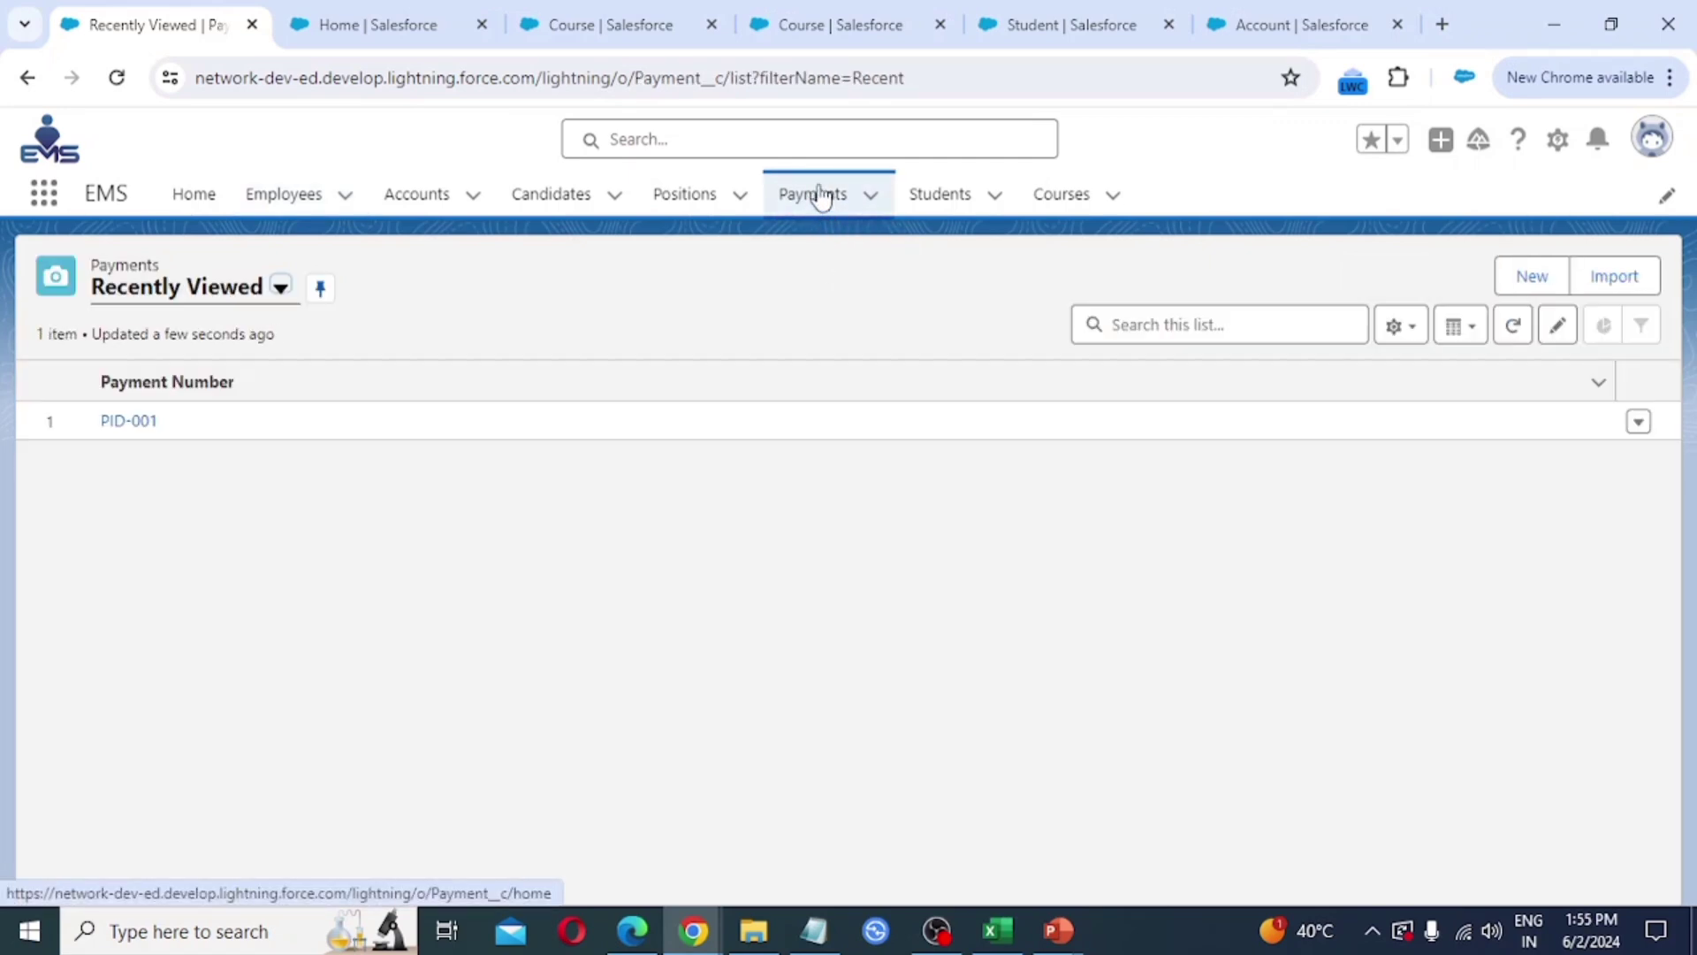
{"action": "left_click_drag", "start_coordinate": [817, 194], "coordinate": [380, 206]}
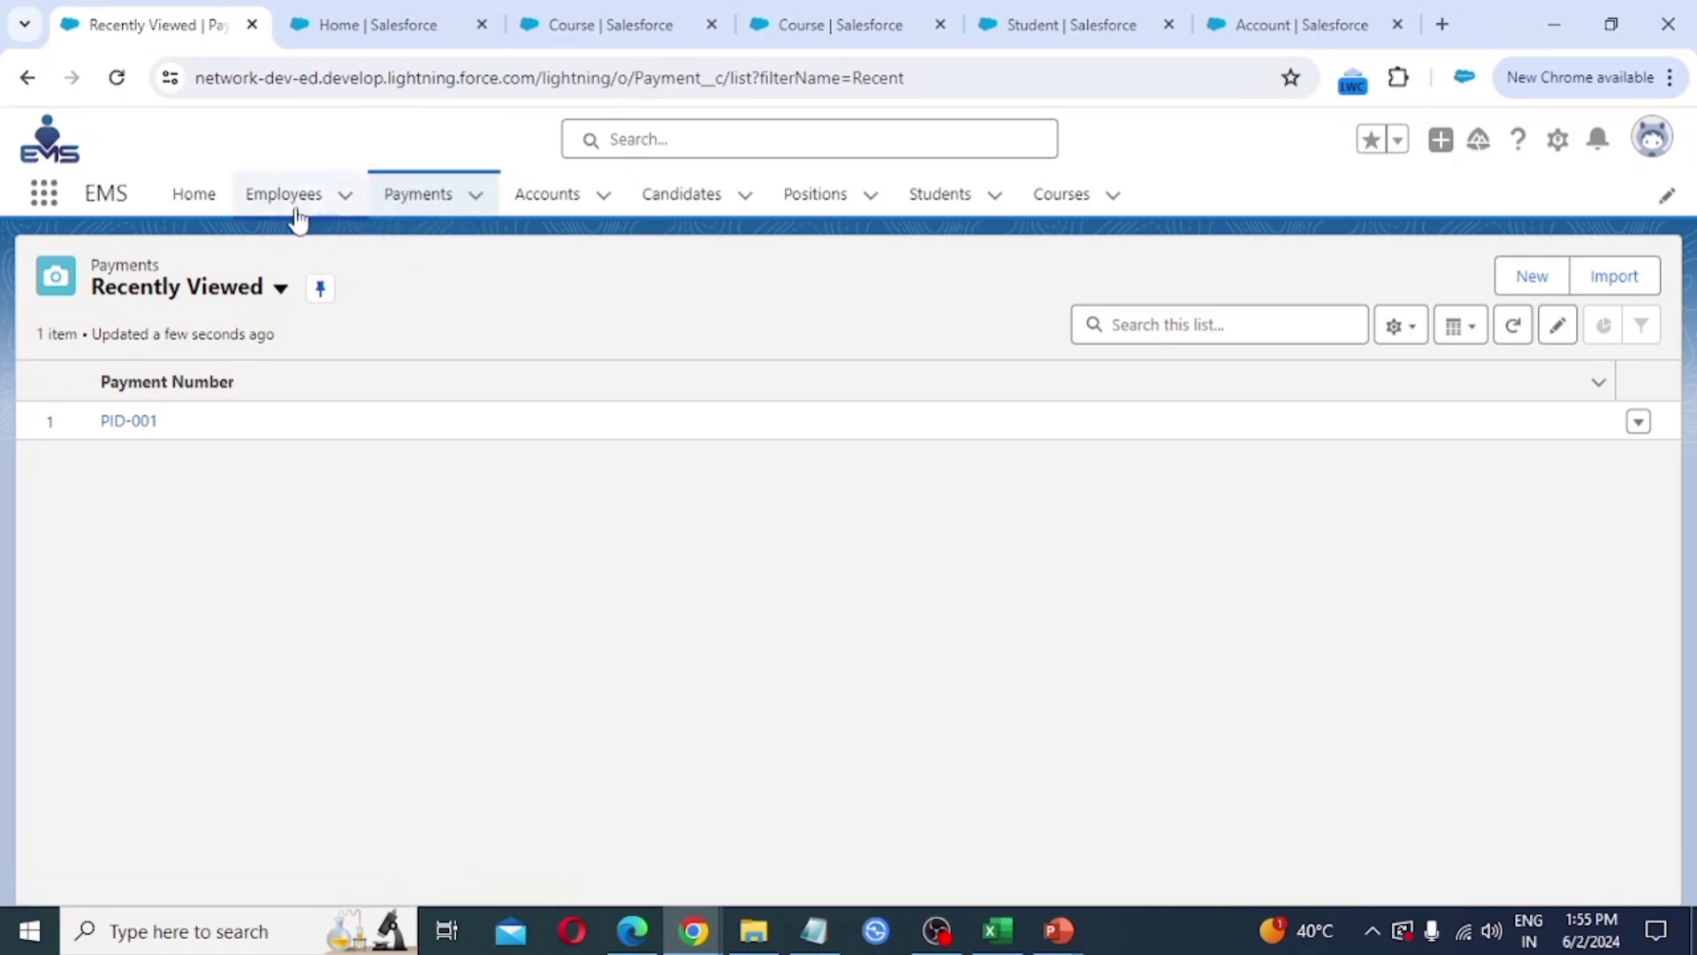
- Review the Employee record's details and examine the Employee field on the related Payment record
{"action": "left_click", "coordinate": [290, 199]}
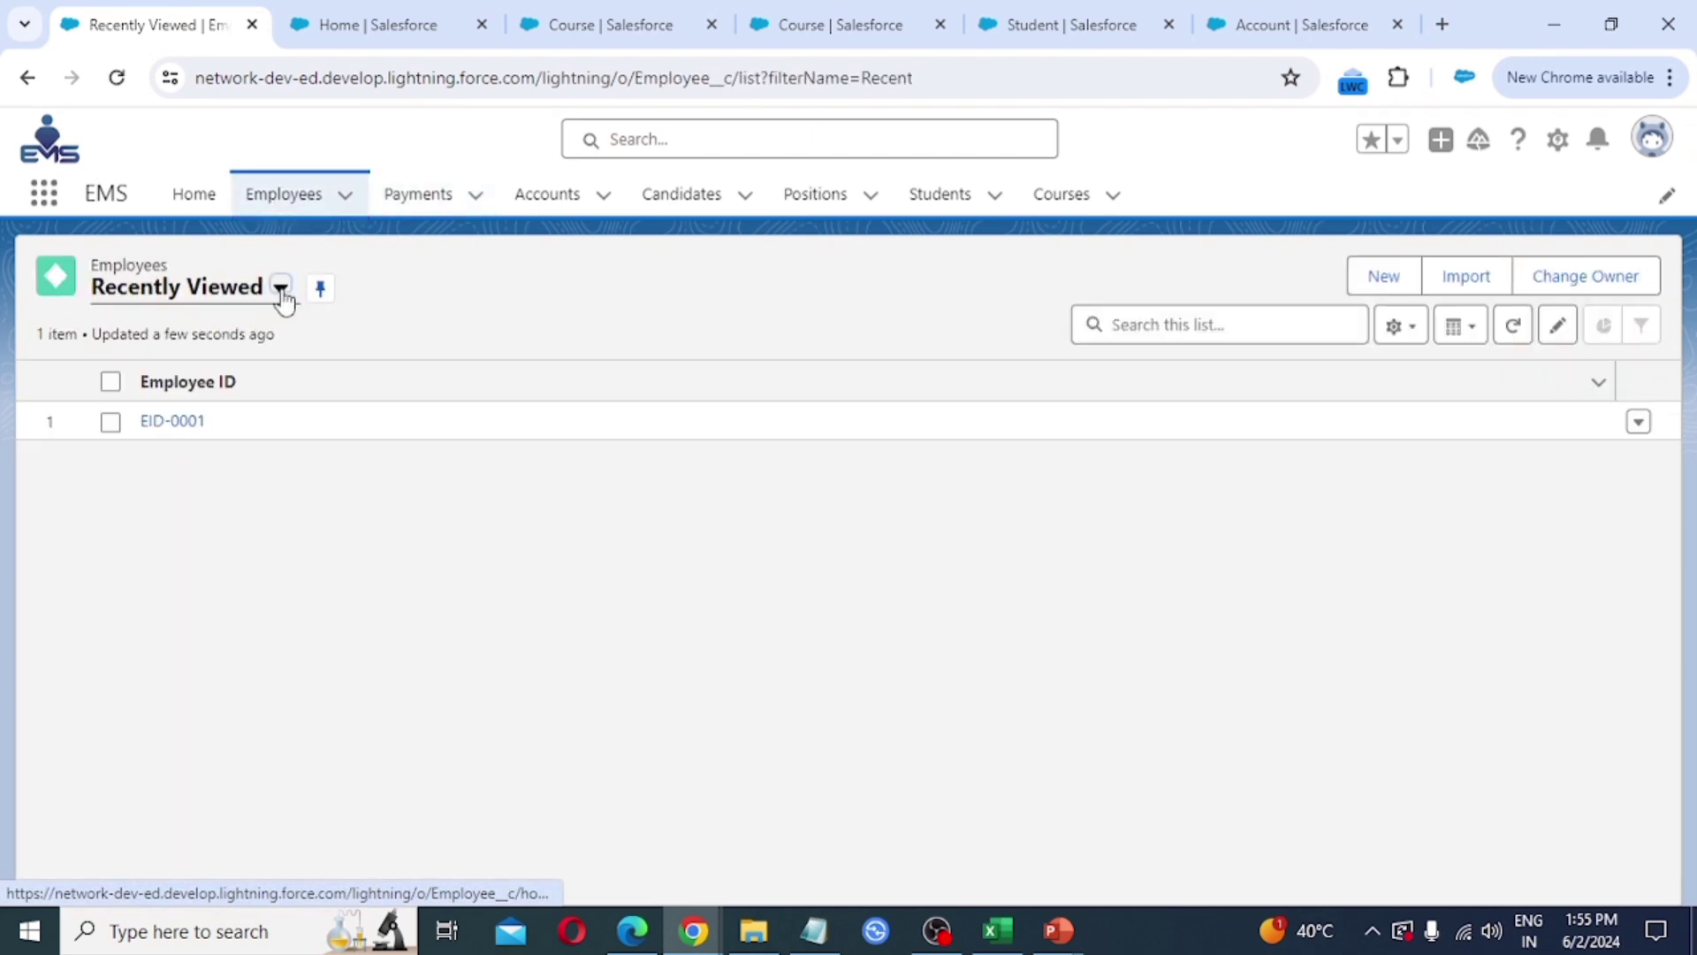
{"action": "left_click", "coordinate": [172, 421]}
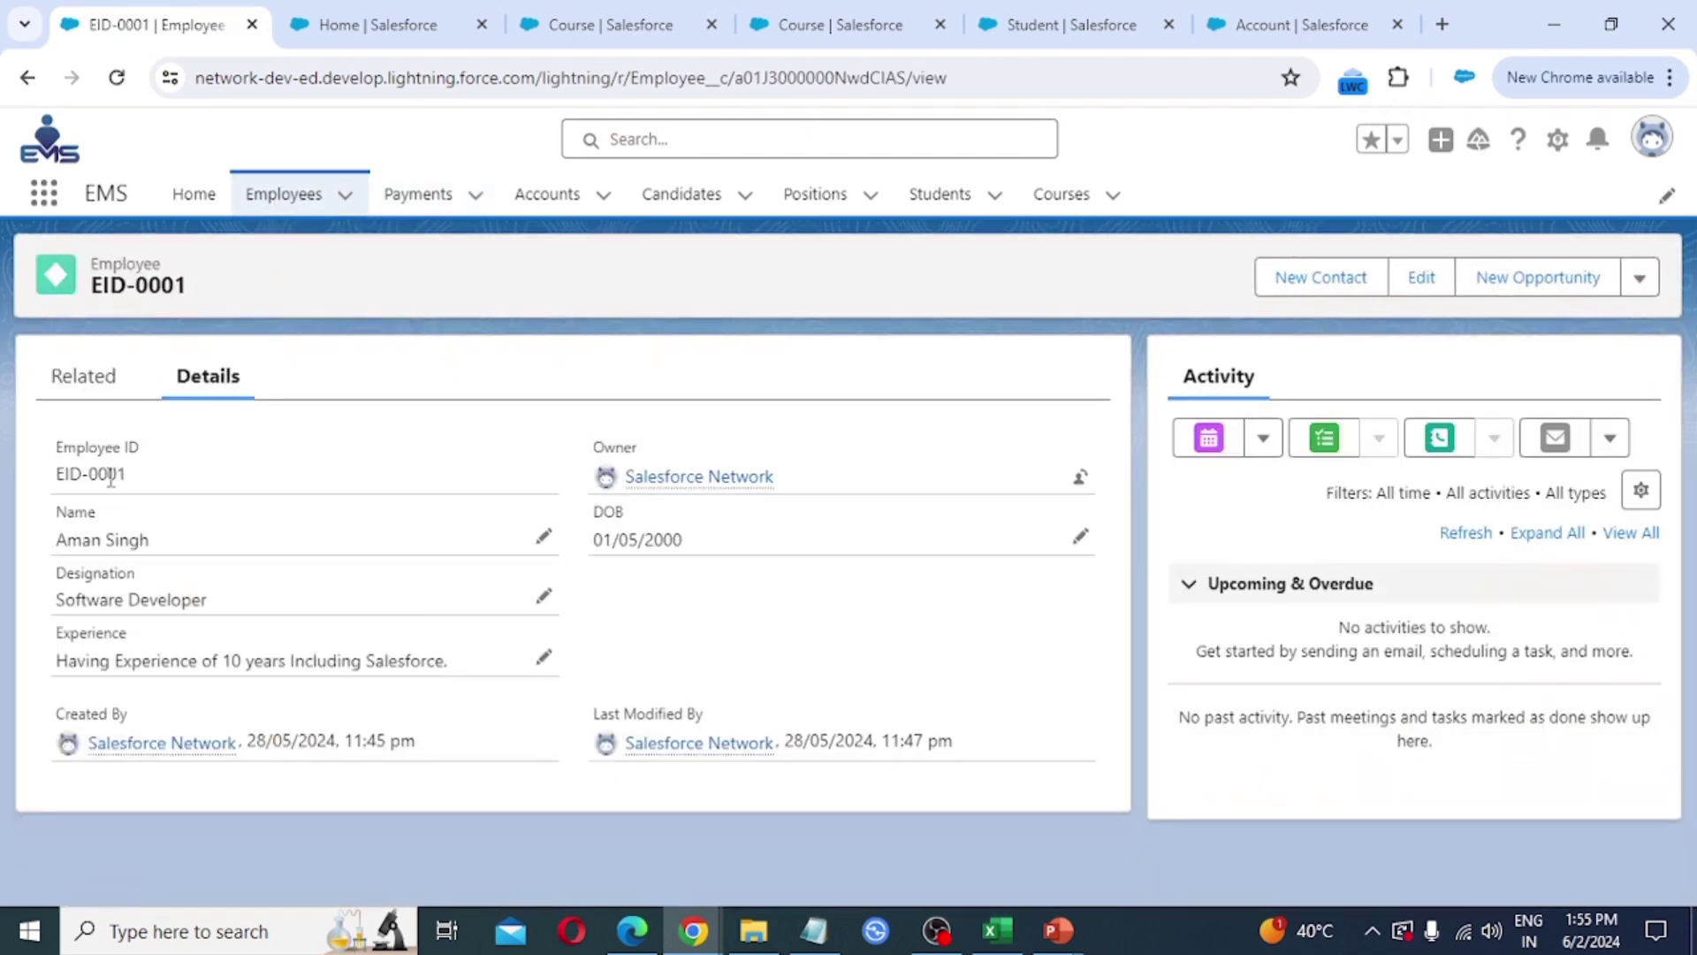
{"action": "left_click", "coordinate": [420, 196]}
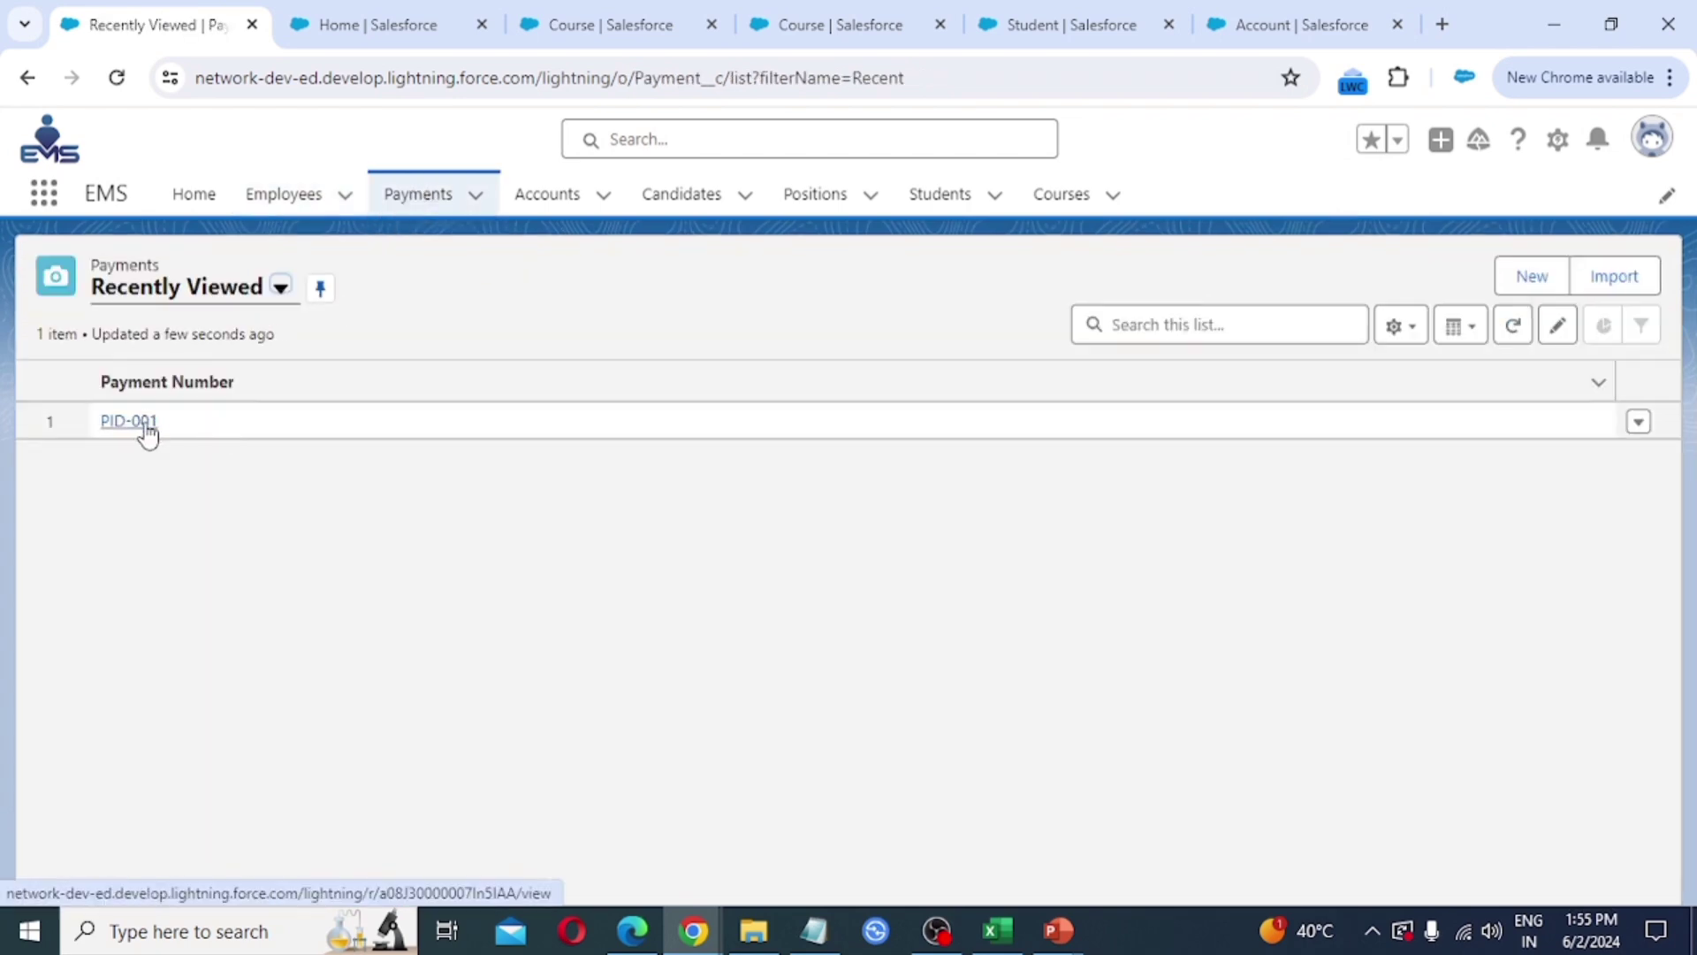
{"action": "left_click", "coordinate": [133, 421]}
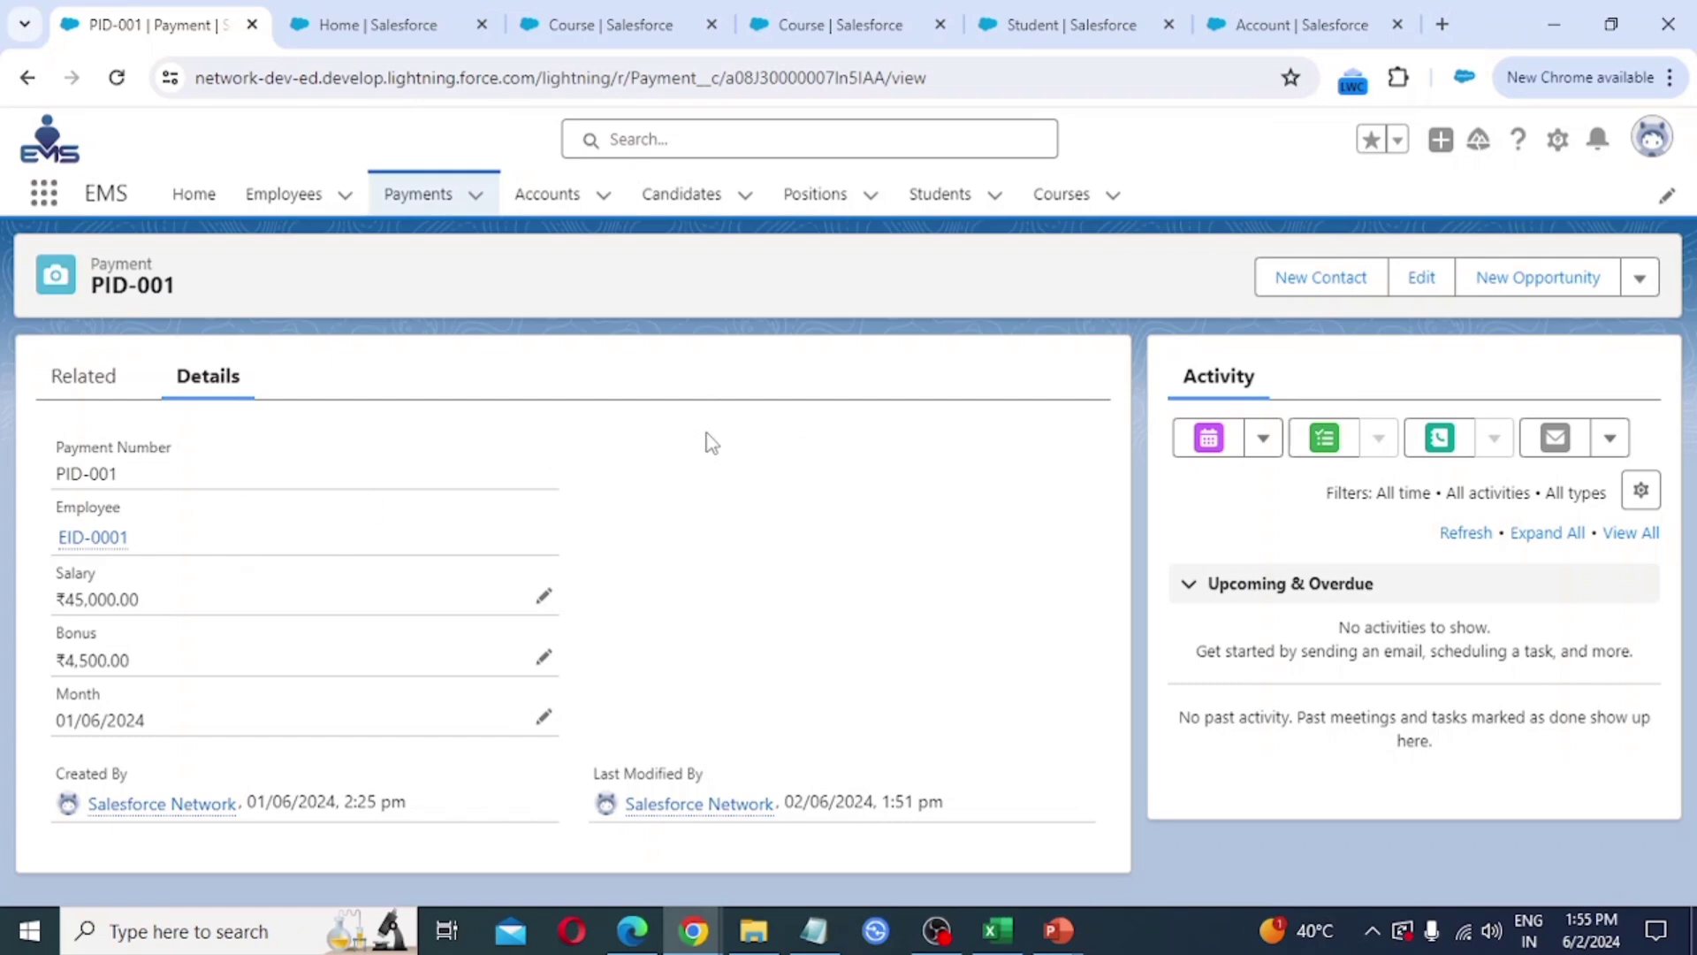
{"action": "mouse_move", "coordinate": [91, 540]}
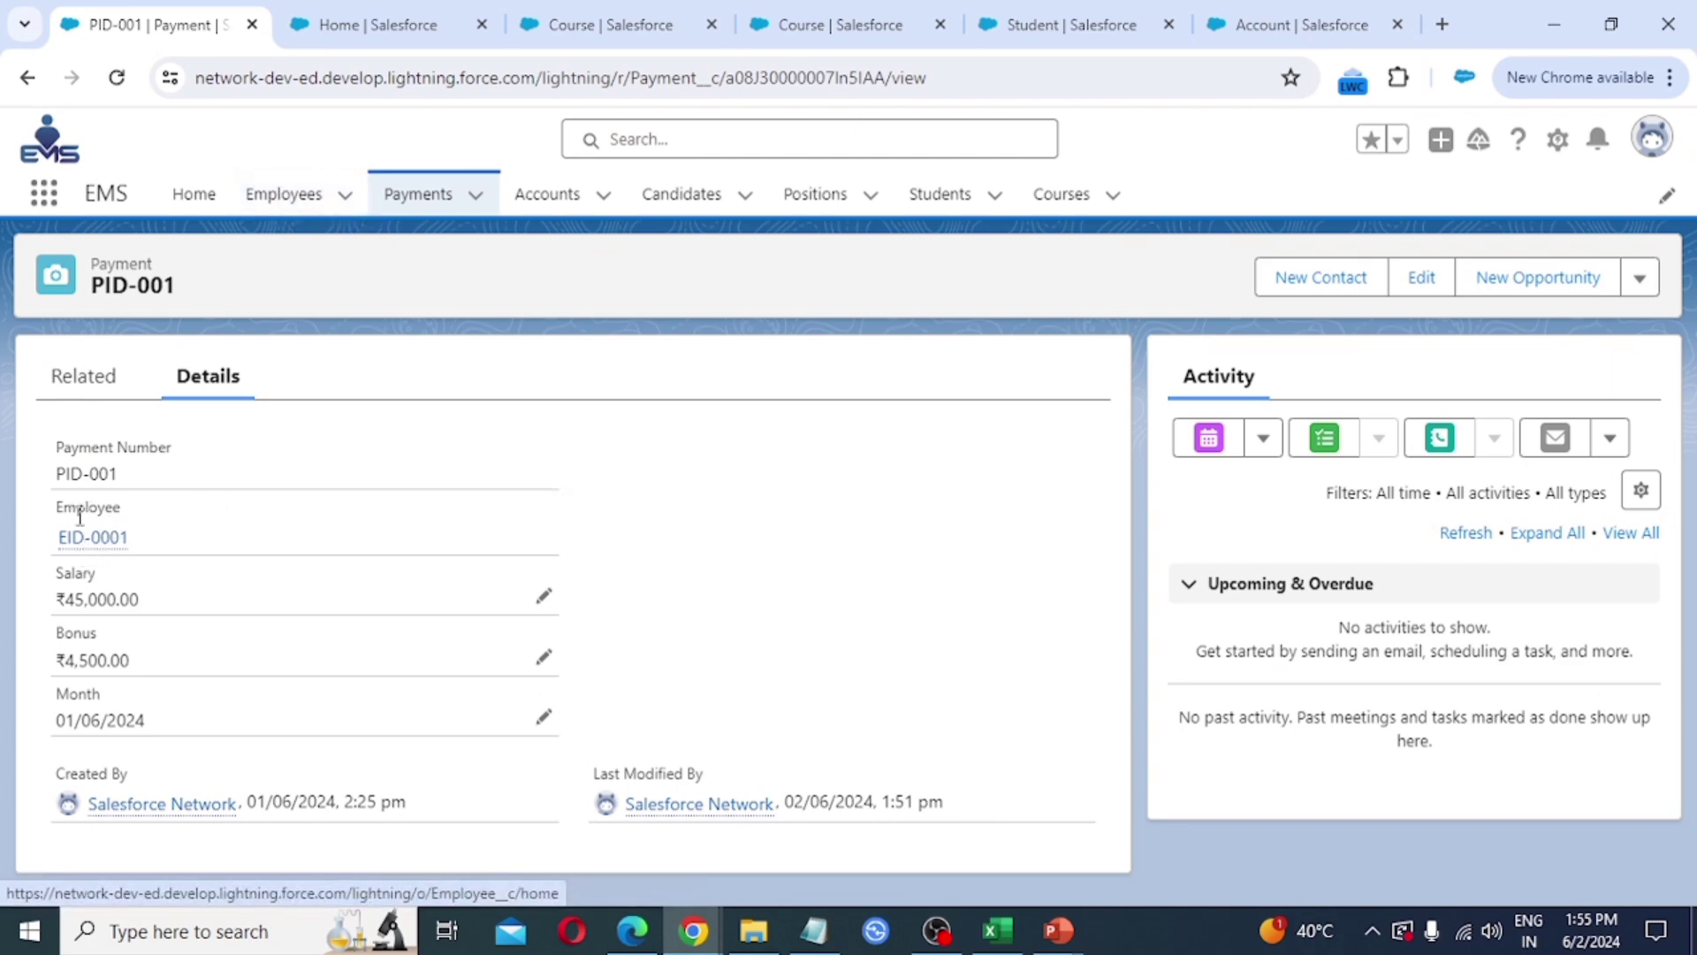
- Open the employee linked to the Payment record and delete that Employee record
{"action": "left_click", "coordinate": [92, 541]}
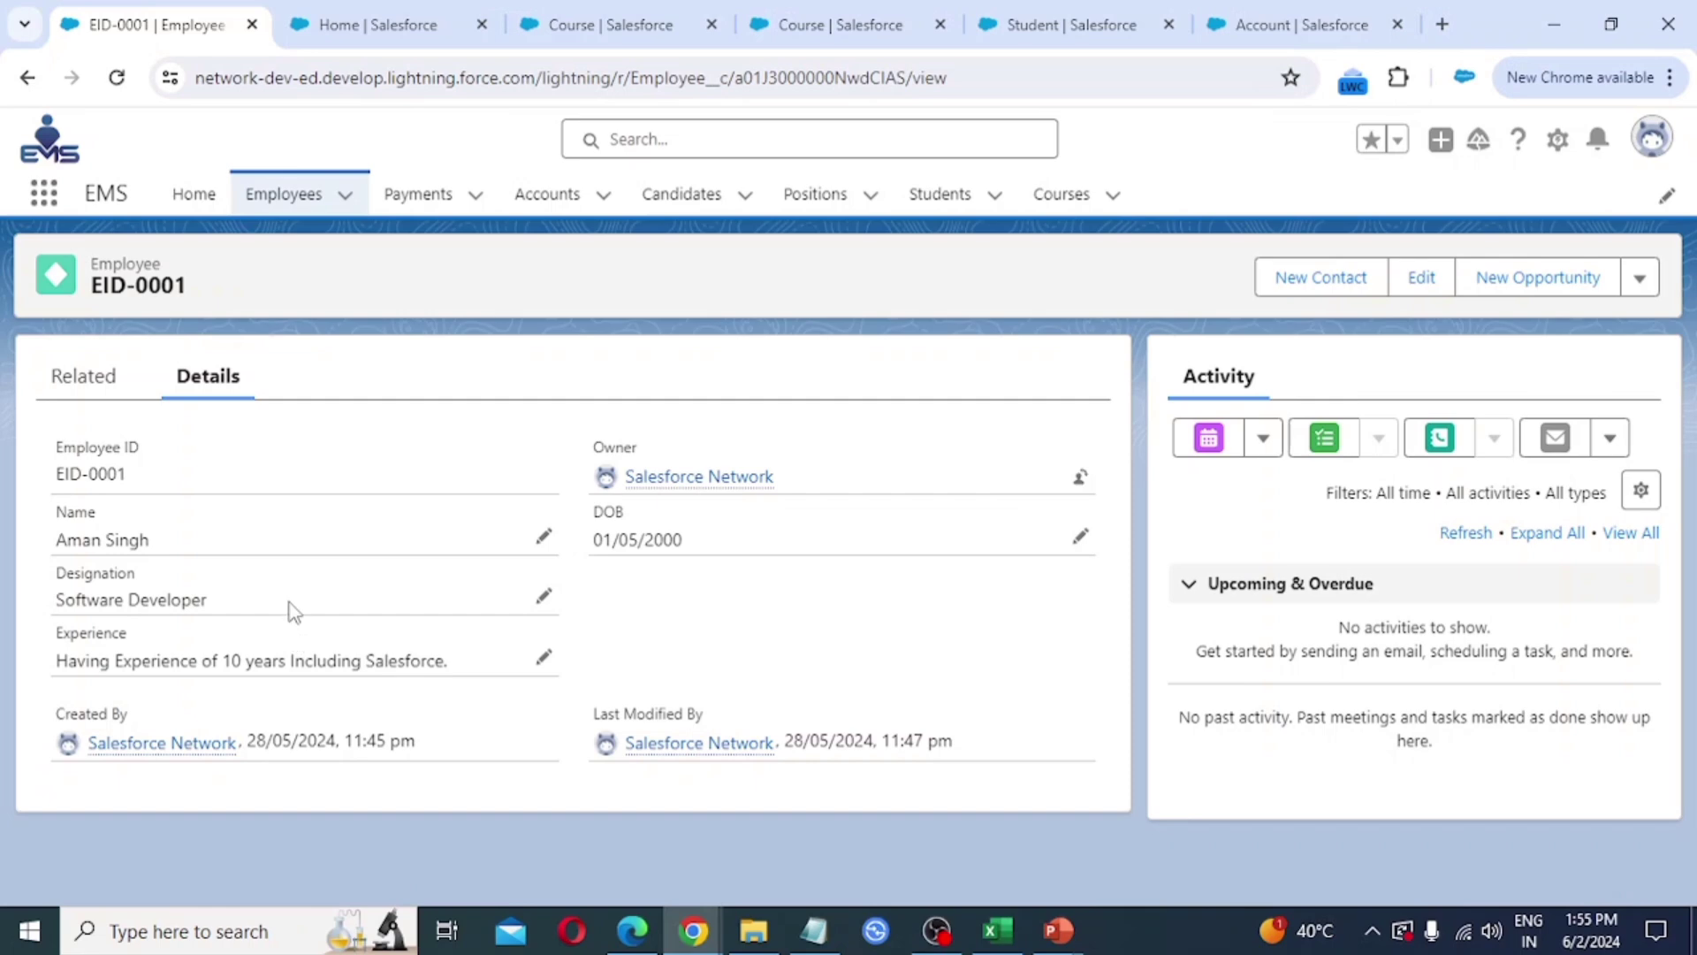
{"action": "left_click", "coordinate": [1641, 281]}
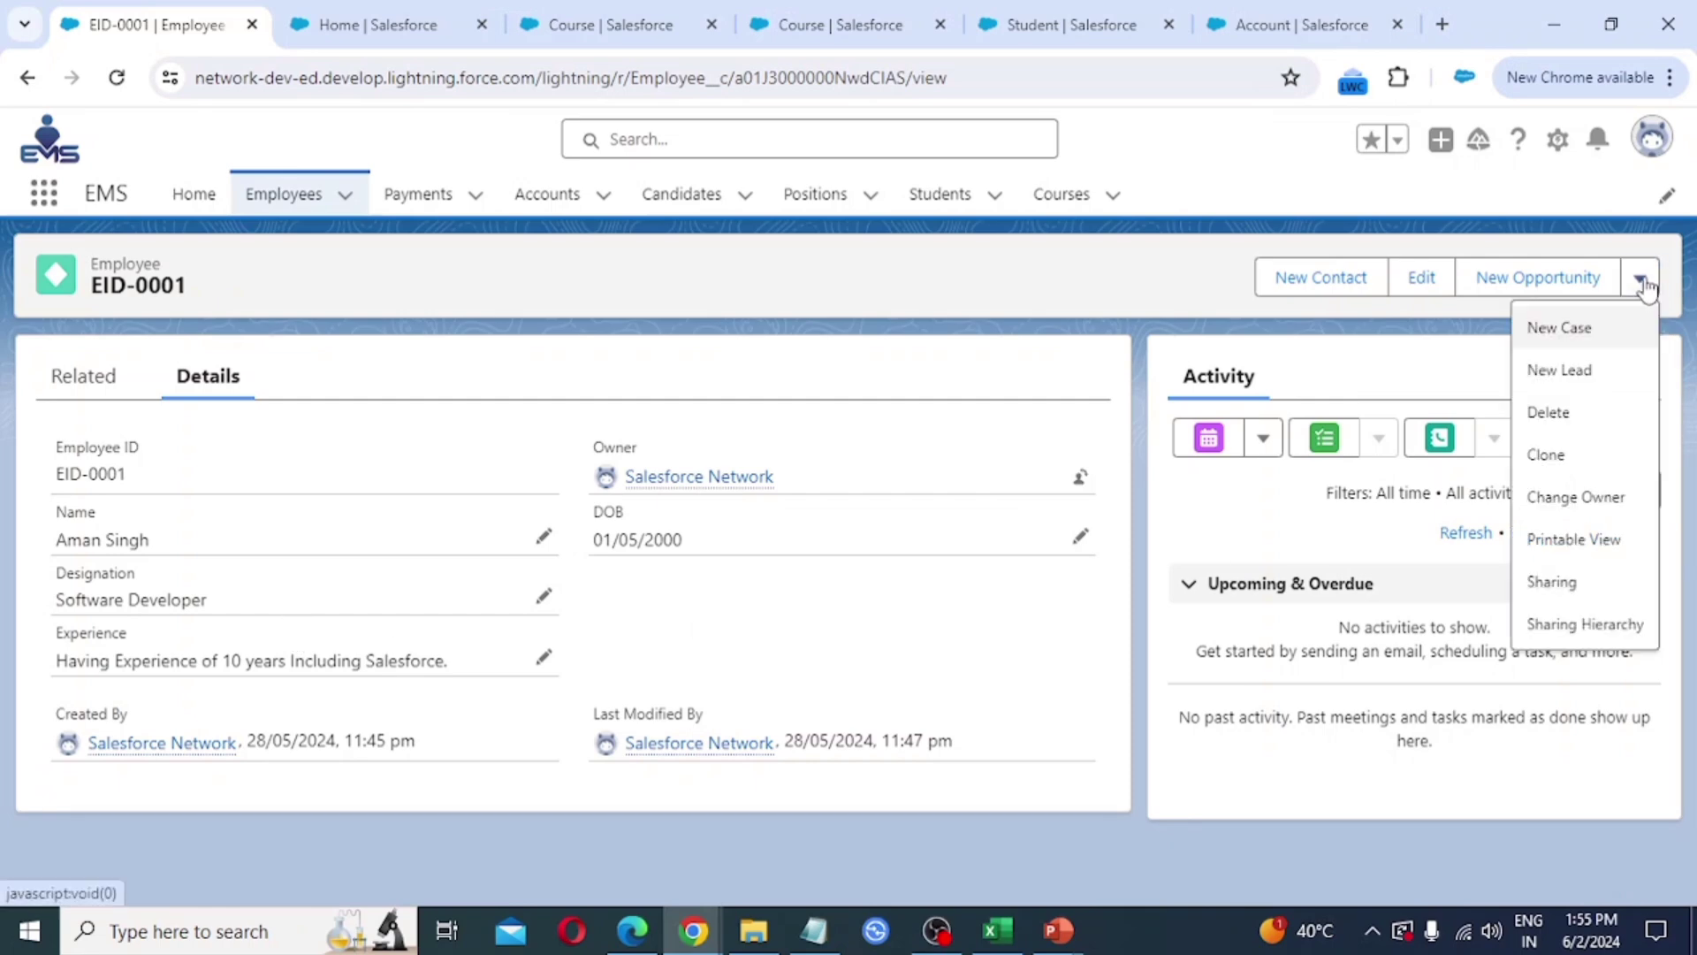
{"action": "left_click", "coordinate": [1561, 413]}
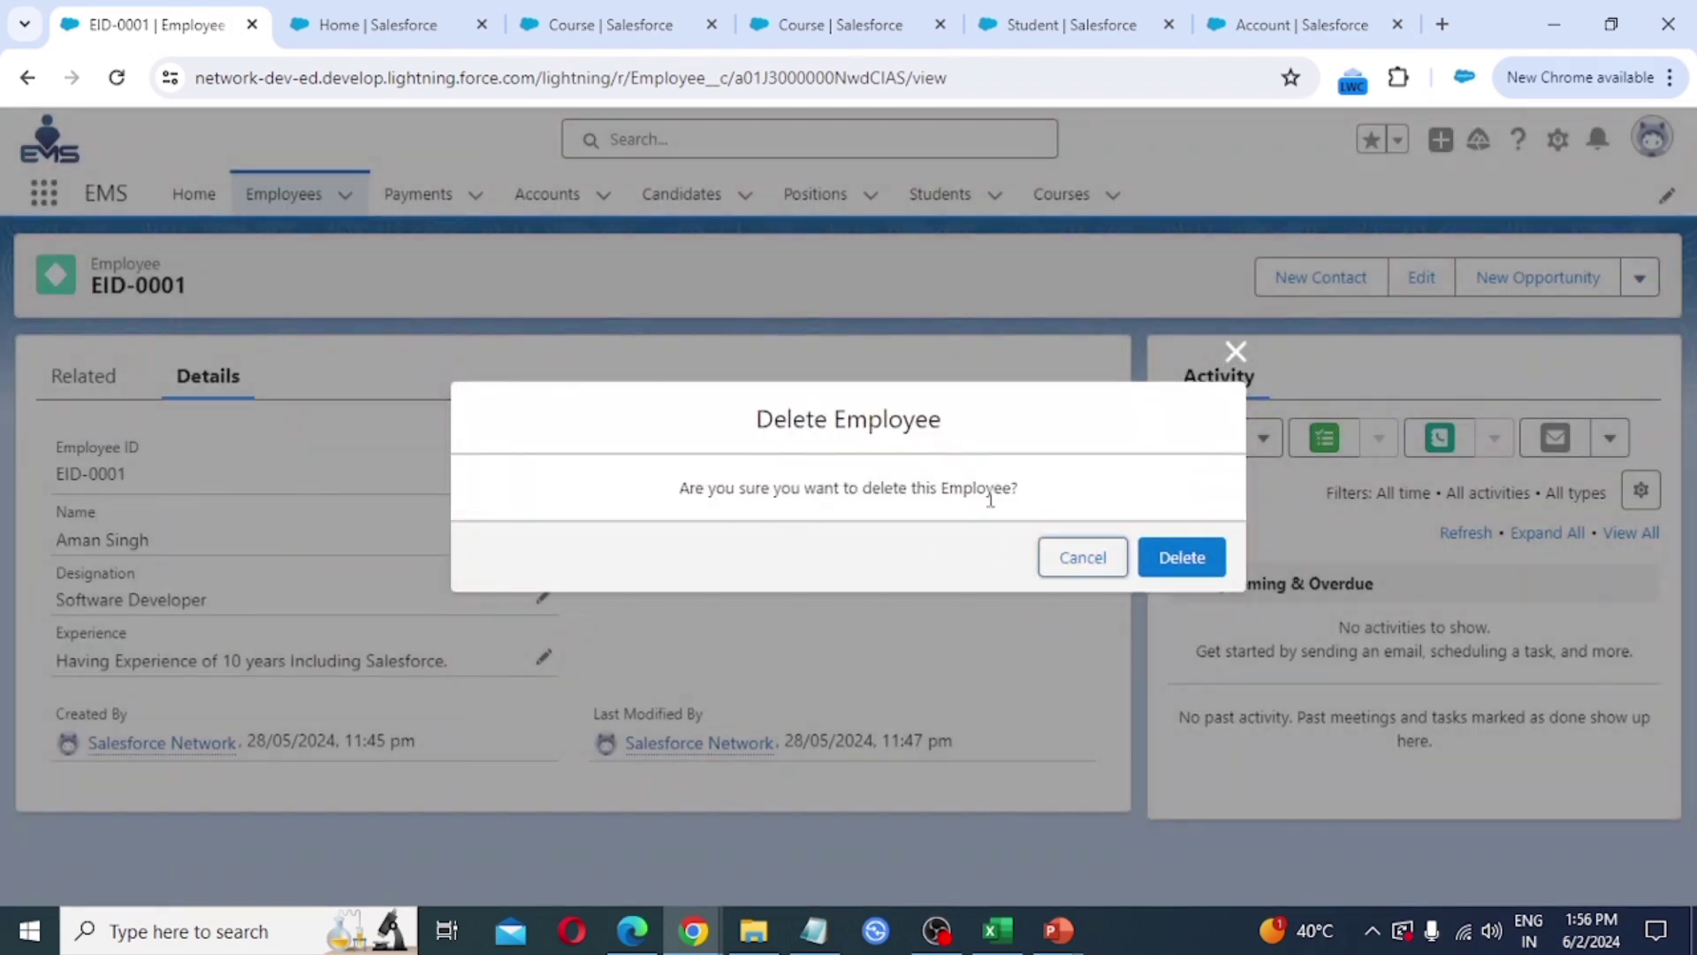
{"action": "left_click", "coordinate": [1178, 565]}
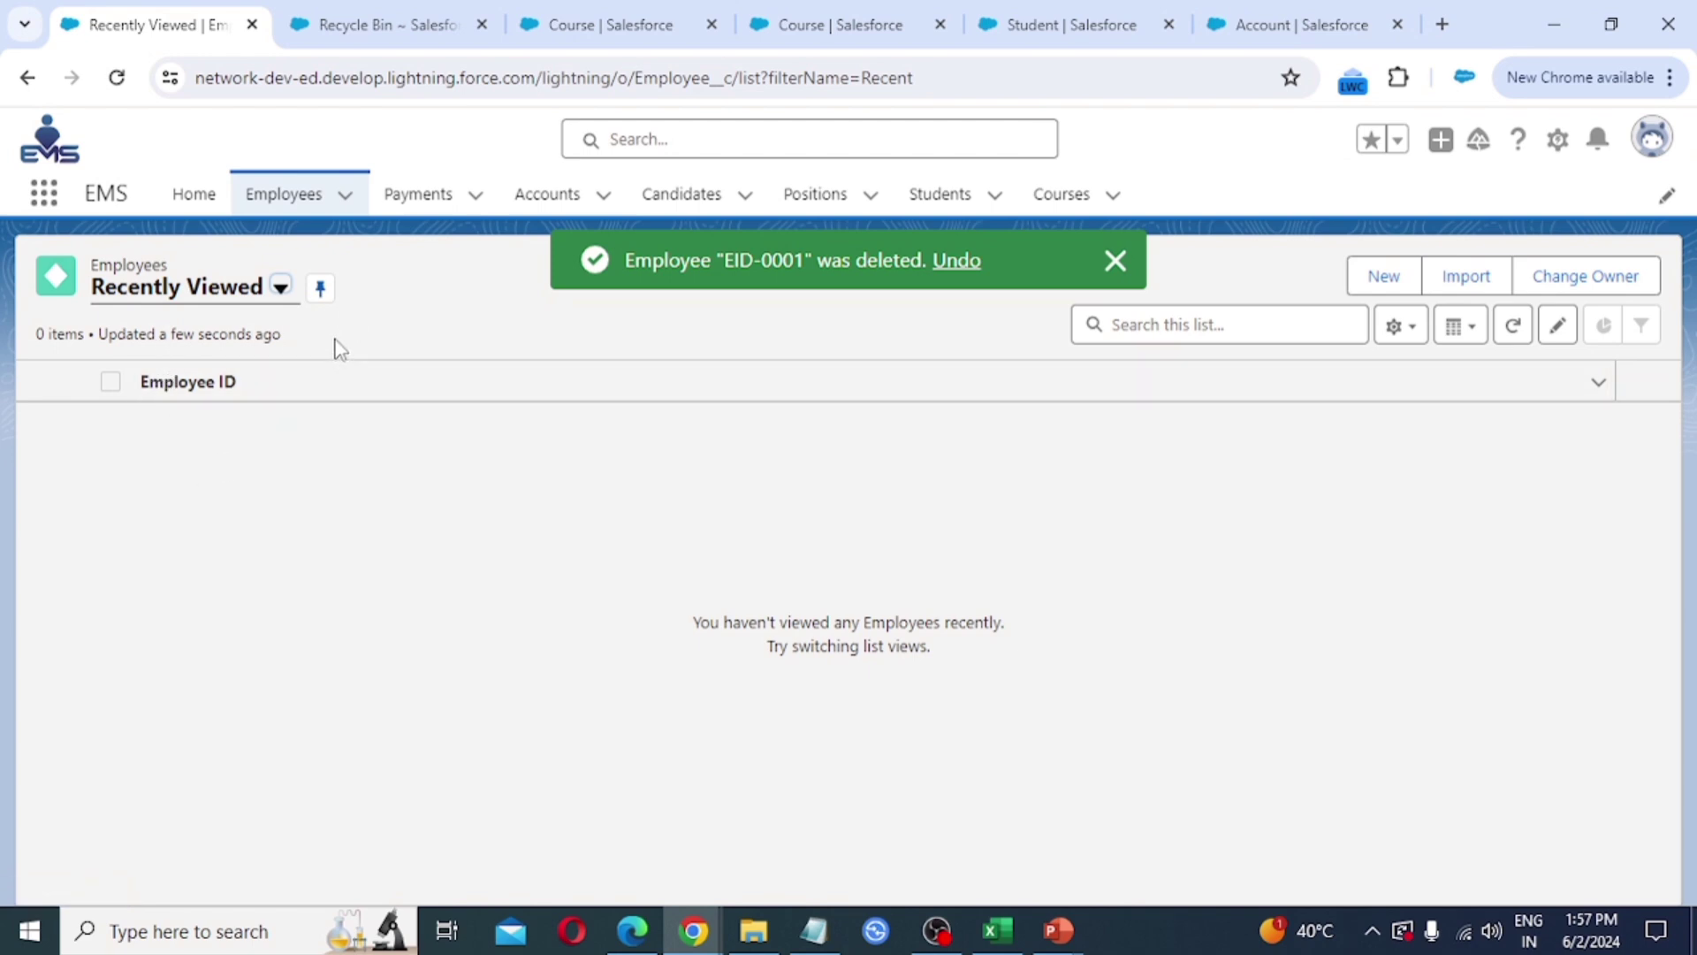
- Show all Payment records to check whether the deleted employee's payment still exists
{"action": "left_click", "coordinate": [412, 200]}
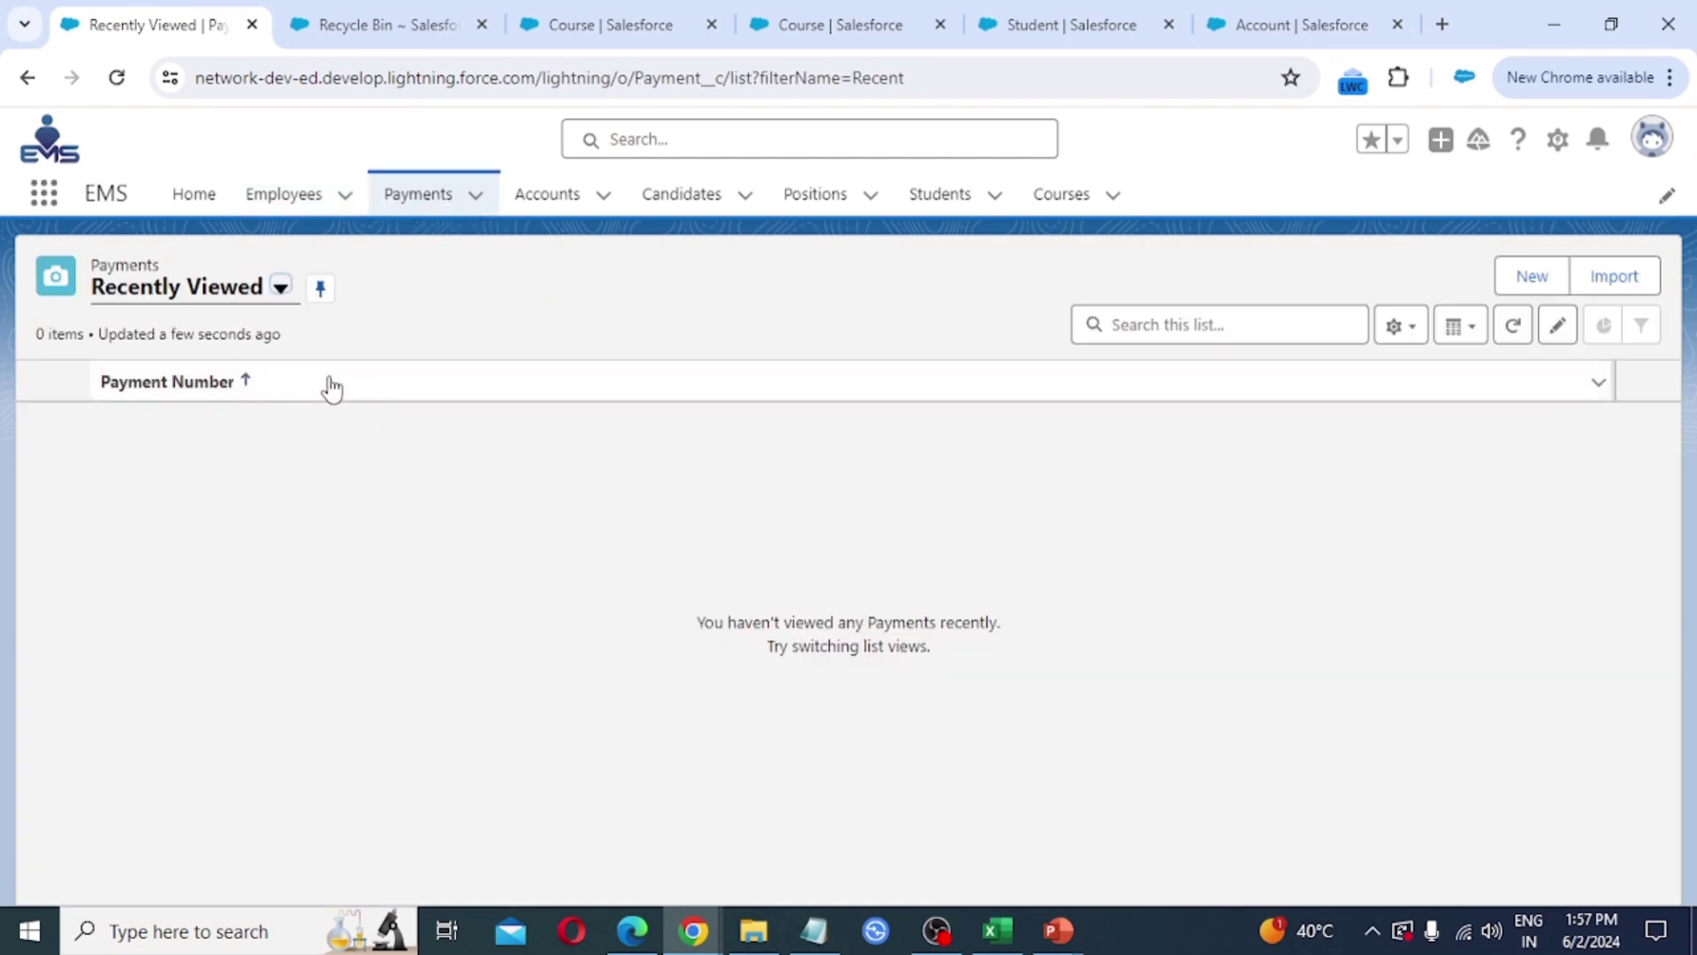
{"action": "left_click", "coordinate": [281, 299]}
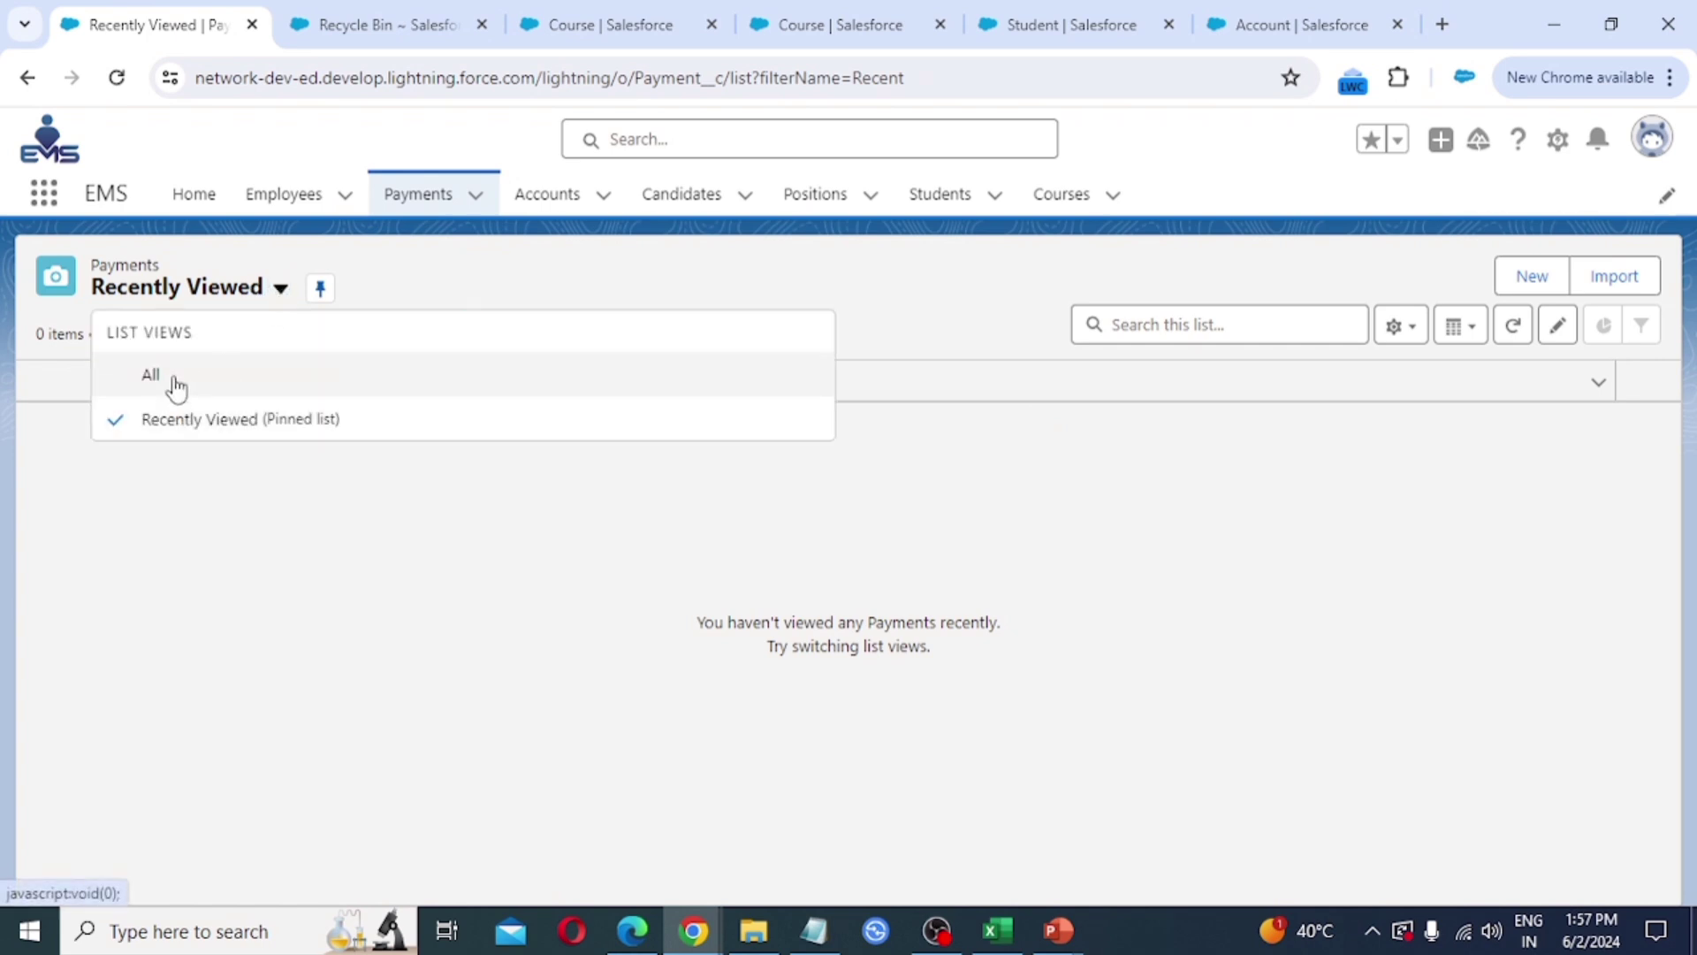
{"action": "left_click", "coordinate": [171, 381]}
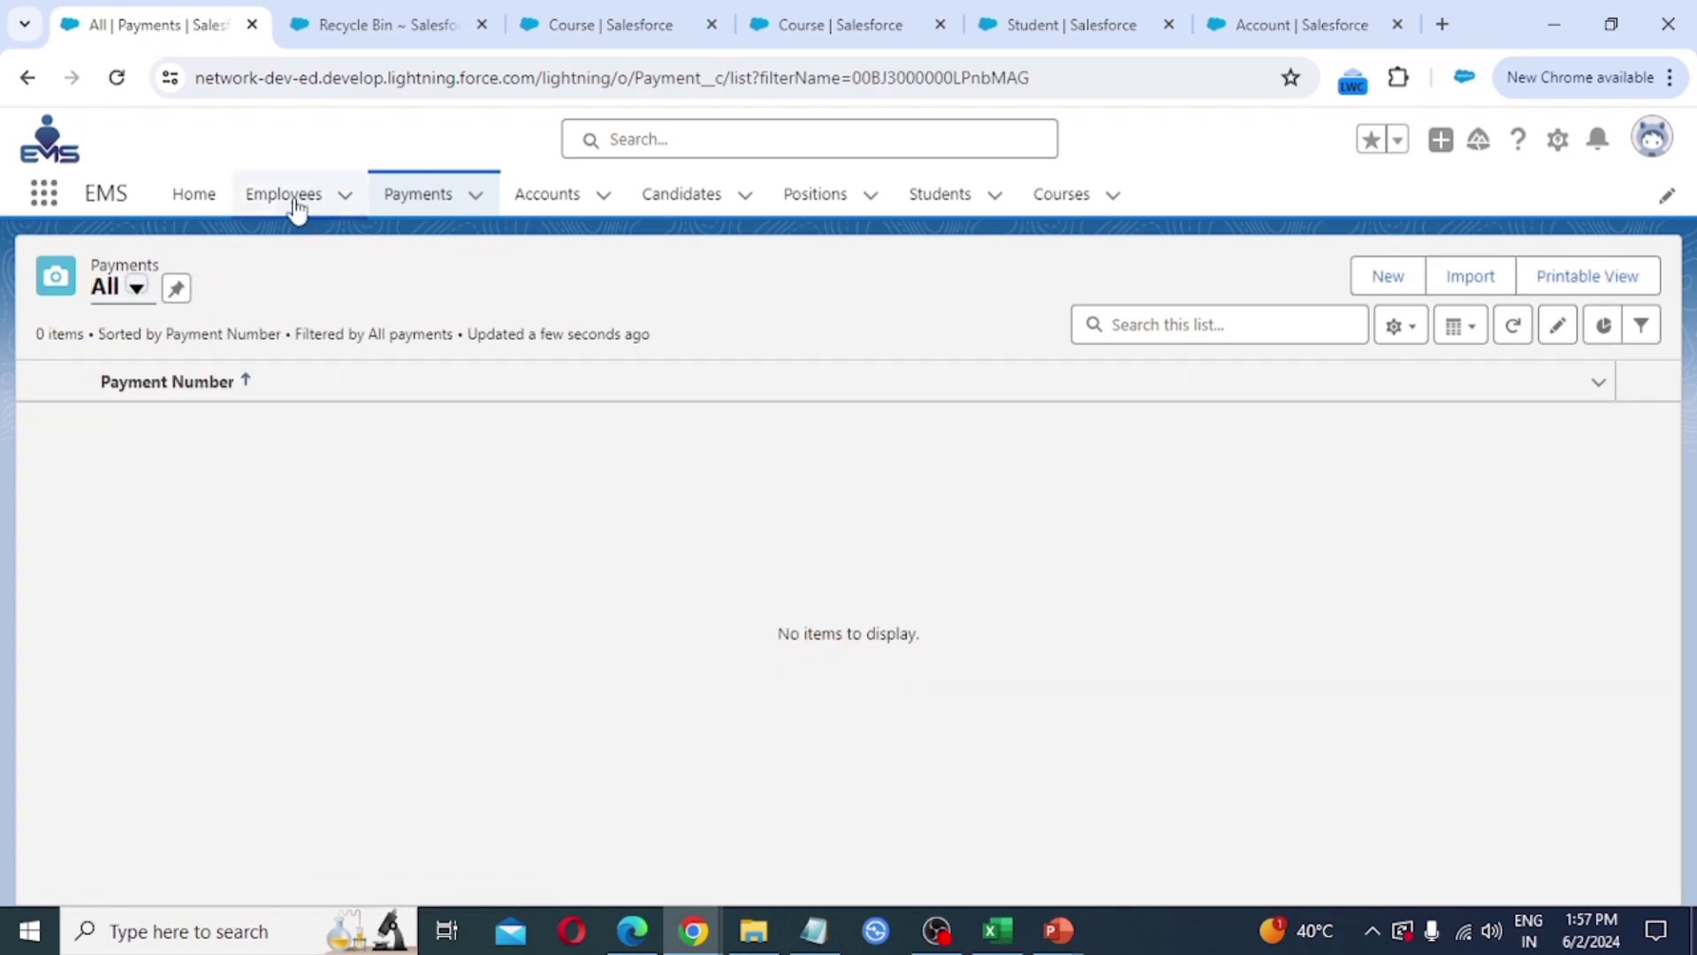
- Check the list of all Employees, and compare it with the recently viewed Students and Courses lists
{"action": "left_click", "coordinate": [288, 203]}
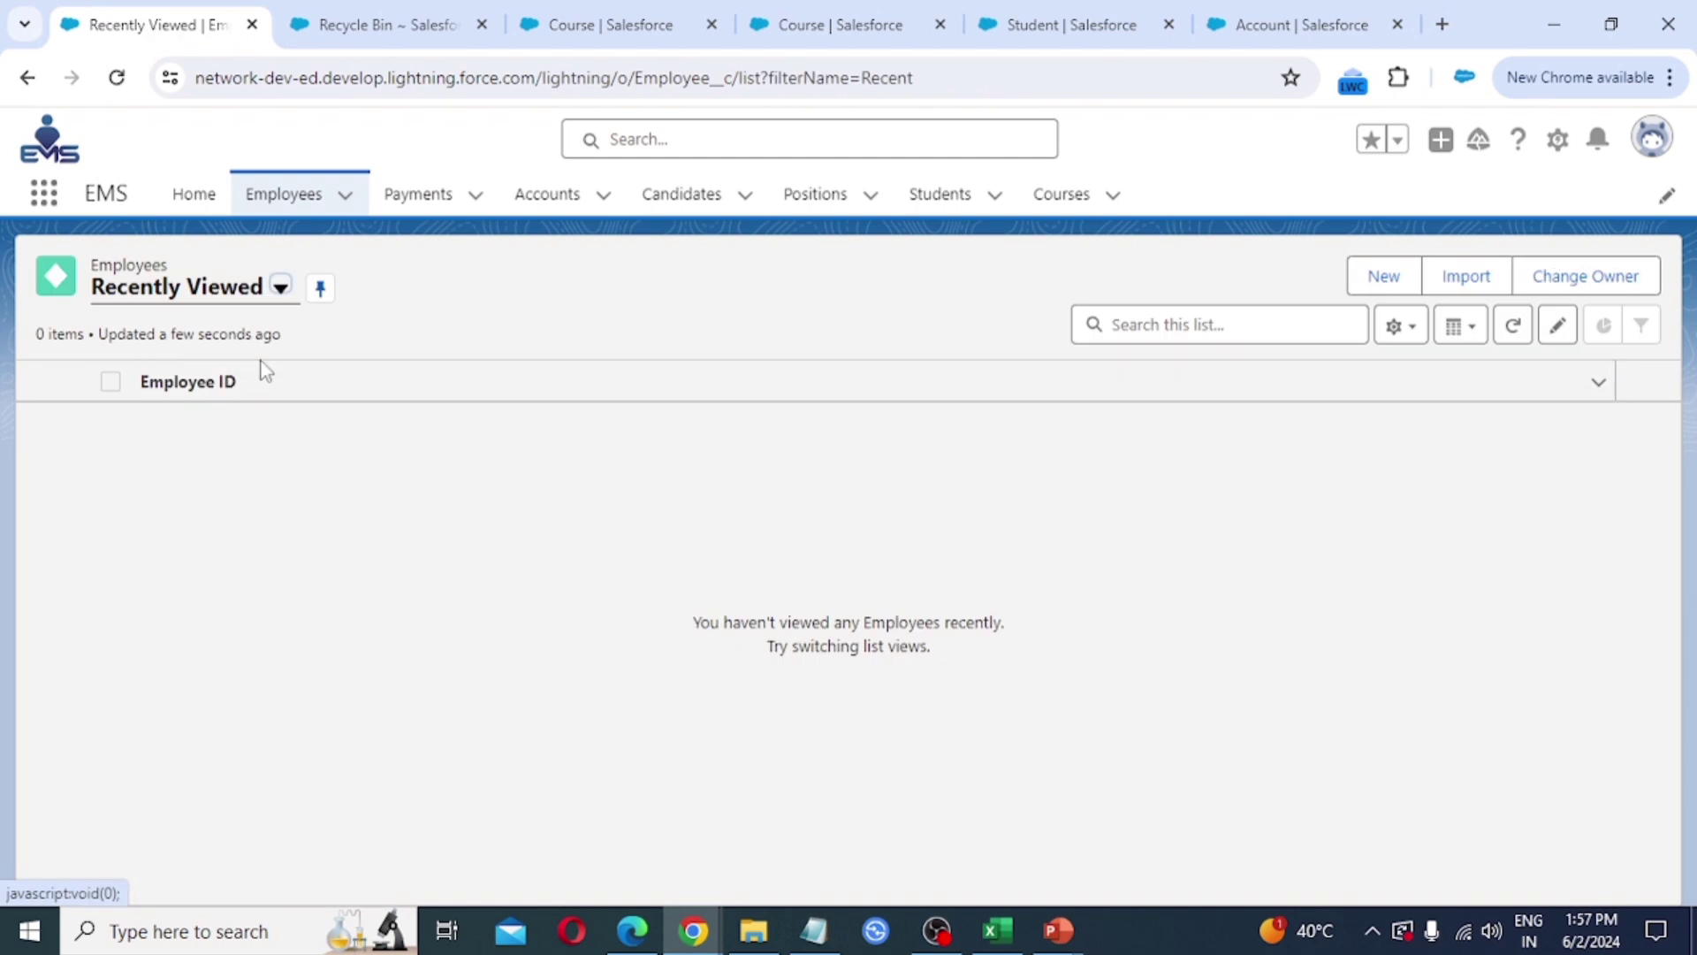
{"action": "left_click", "coordinate": [281, 299]}
{"action": "left_click", "coordinate": [171, 379]}
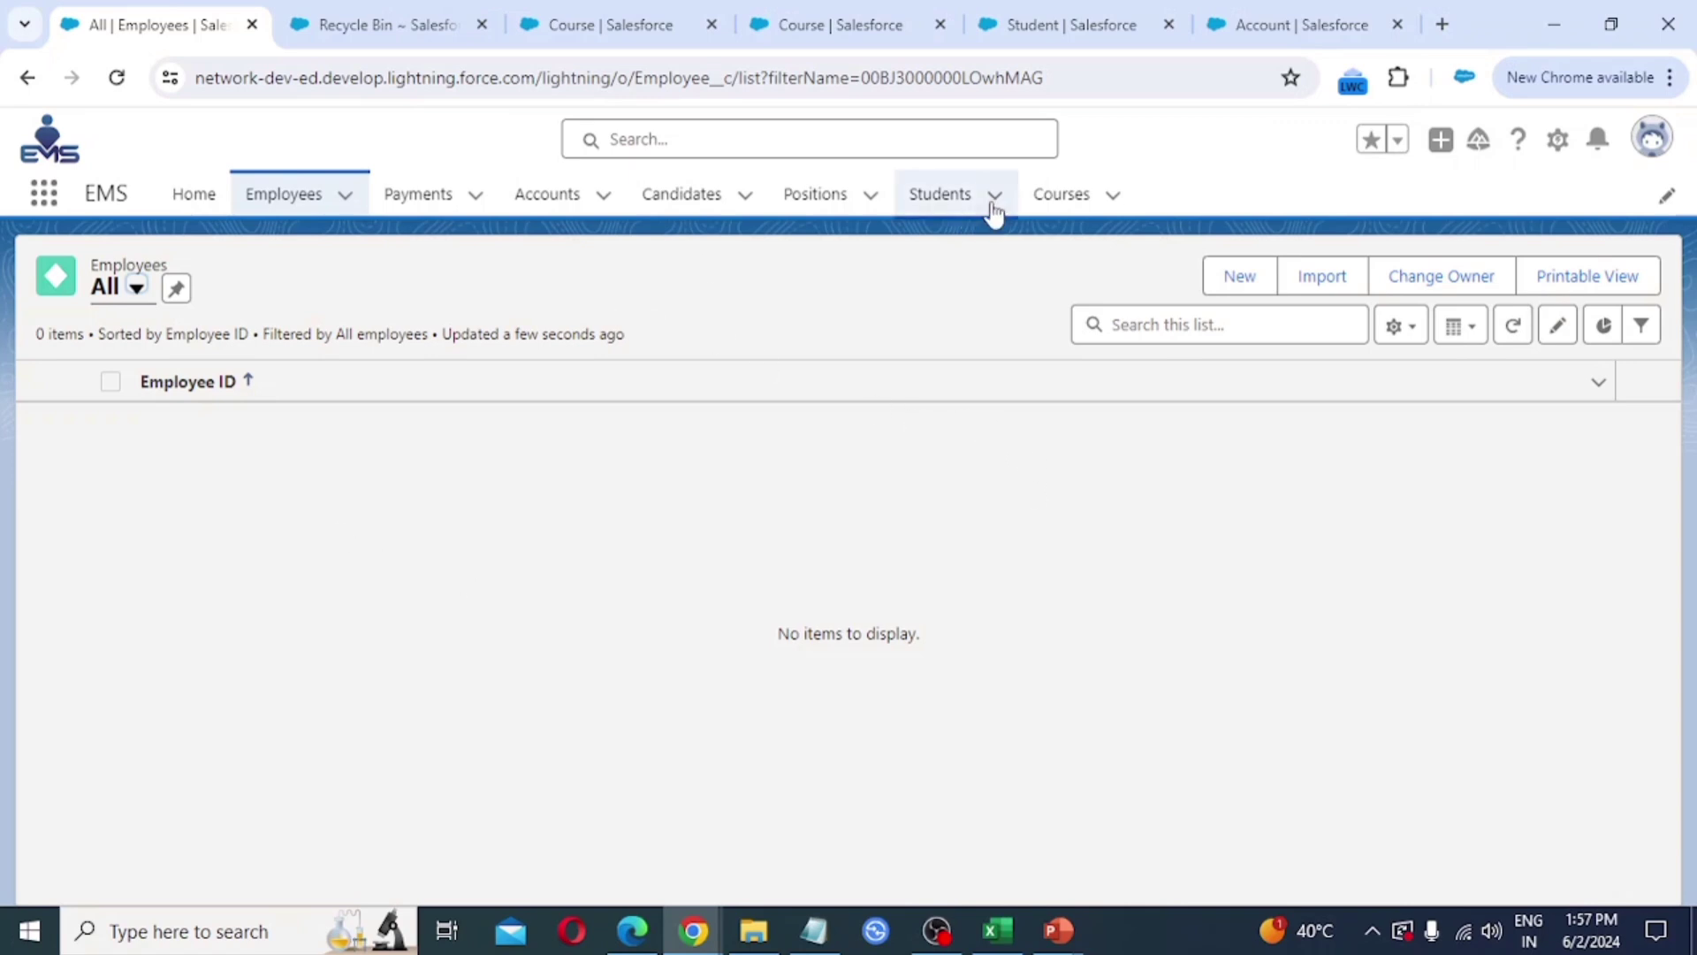
{"action": "left_click", "coordinate": [942, 201]}
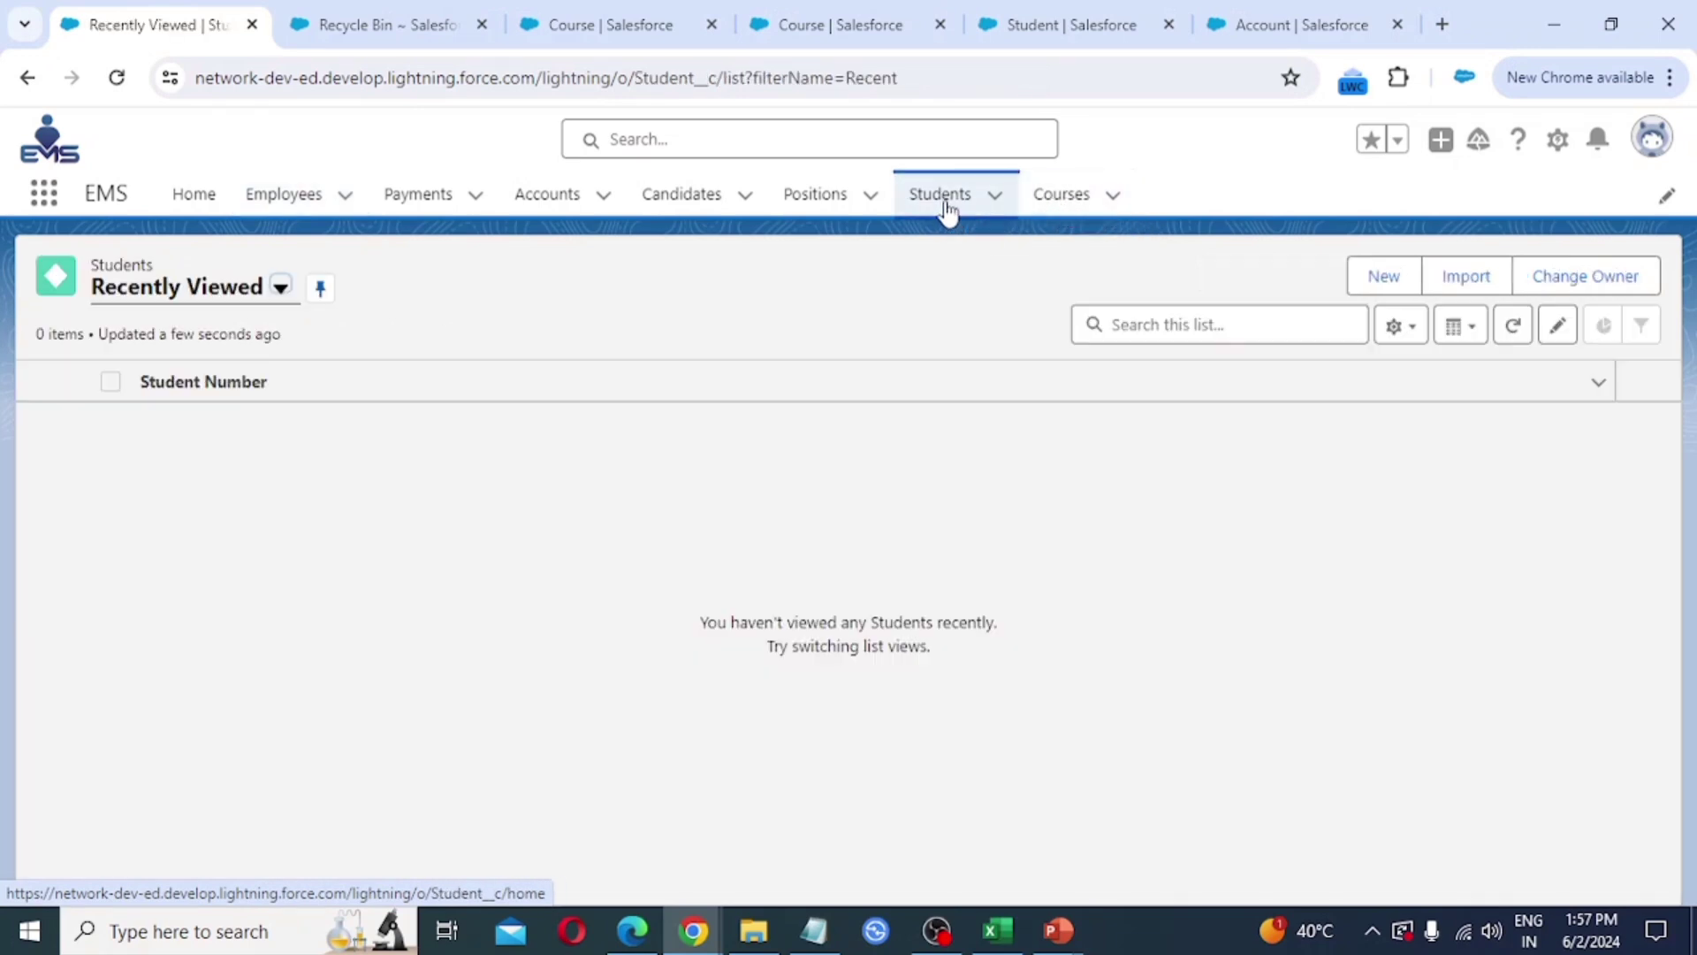
{"action": "left_click", "coordinate": [1071, 201]}
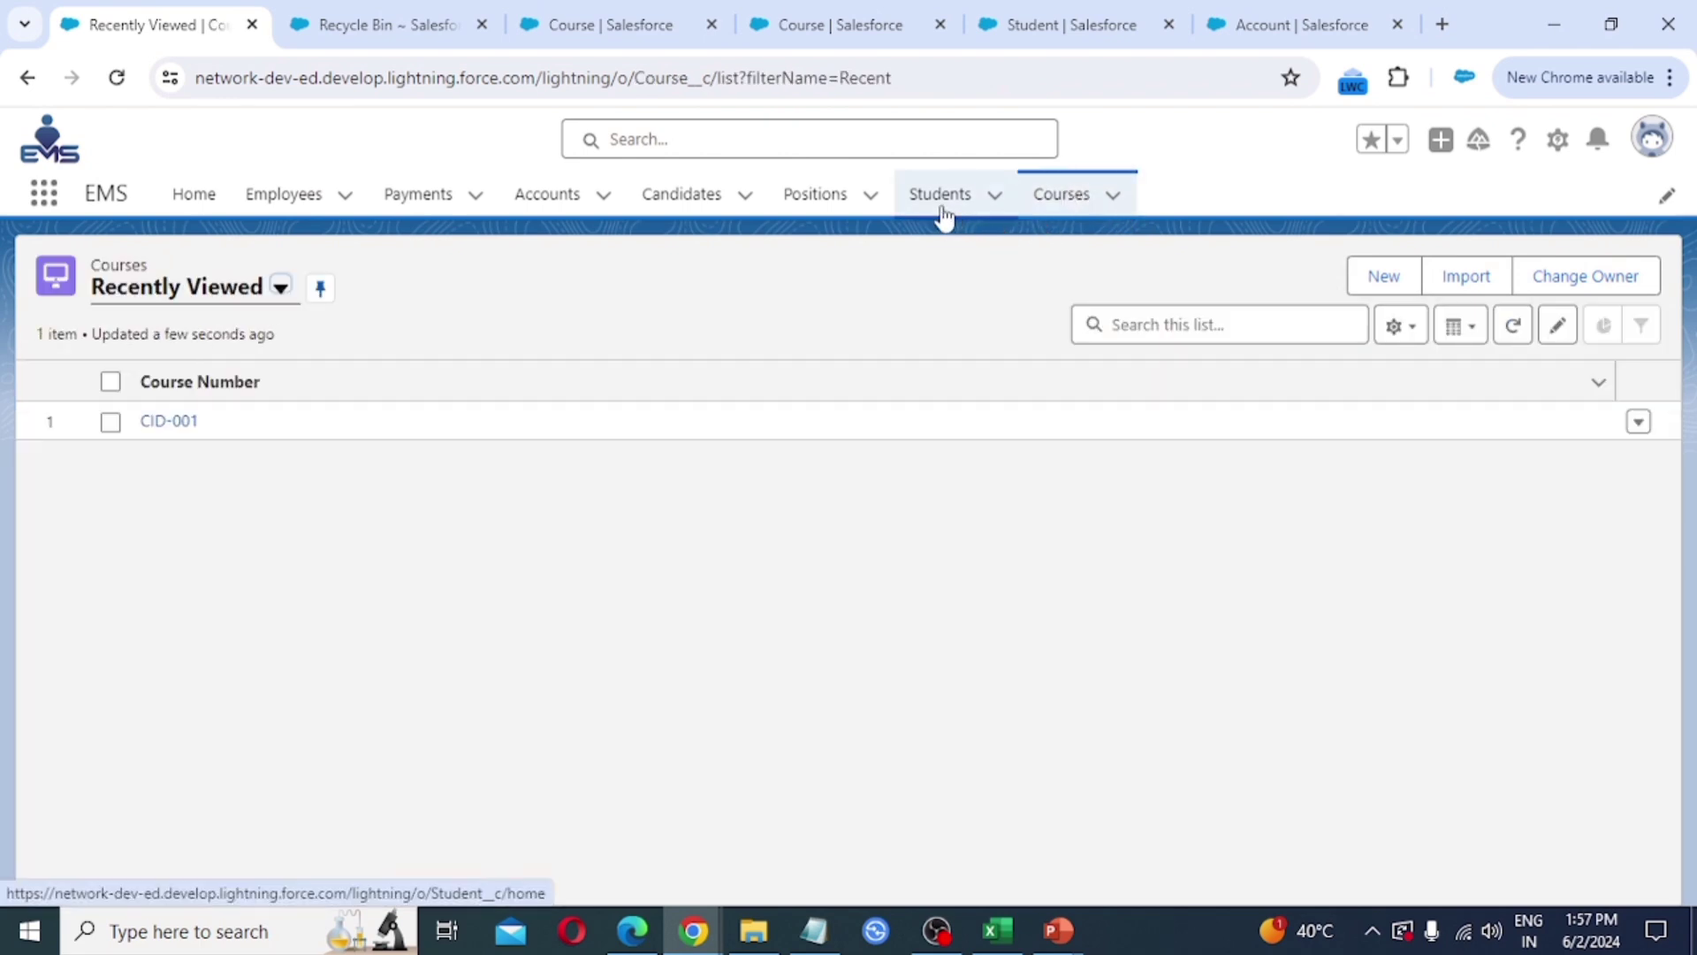
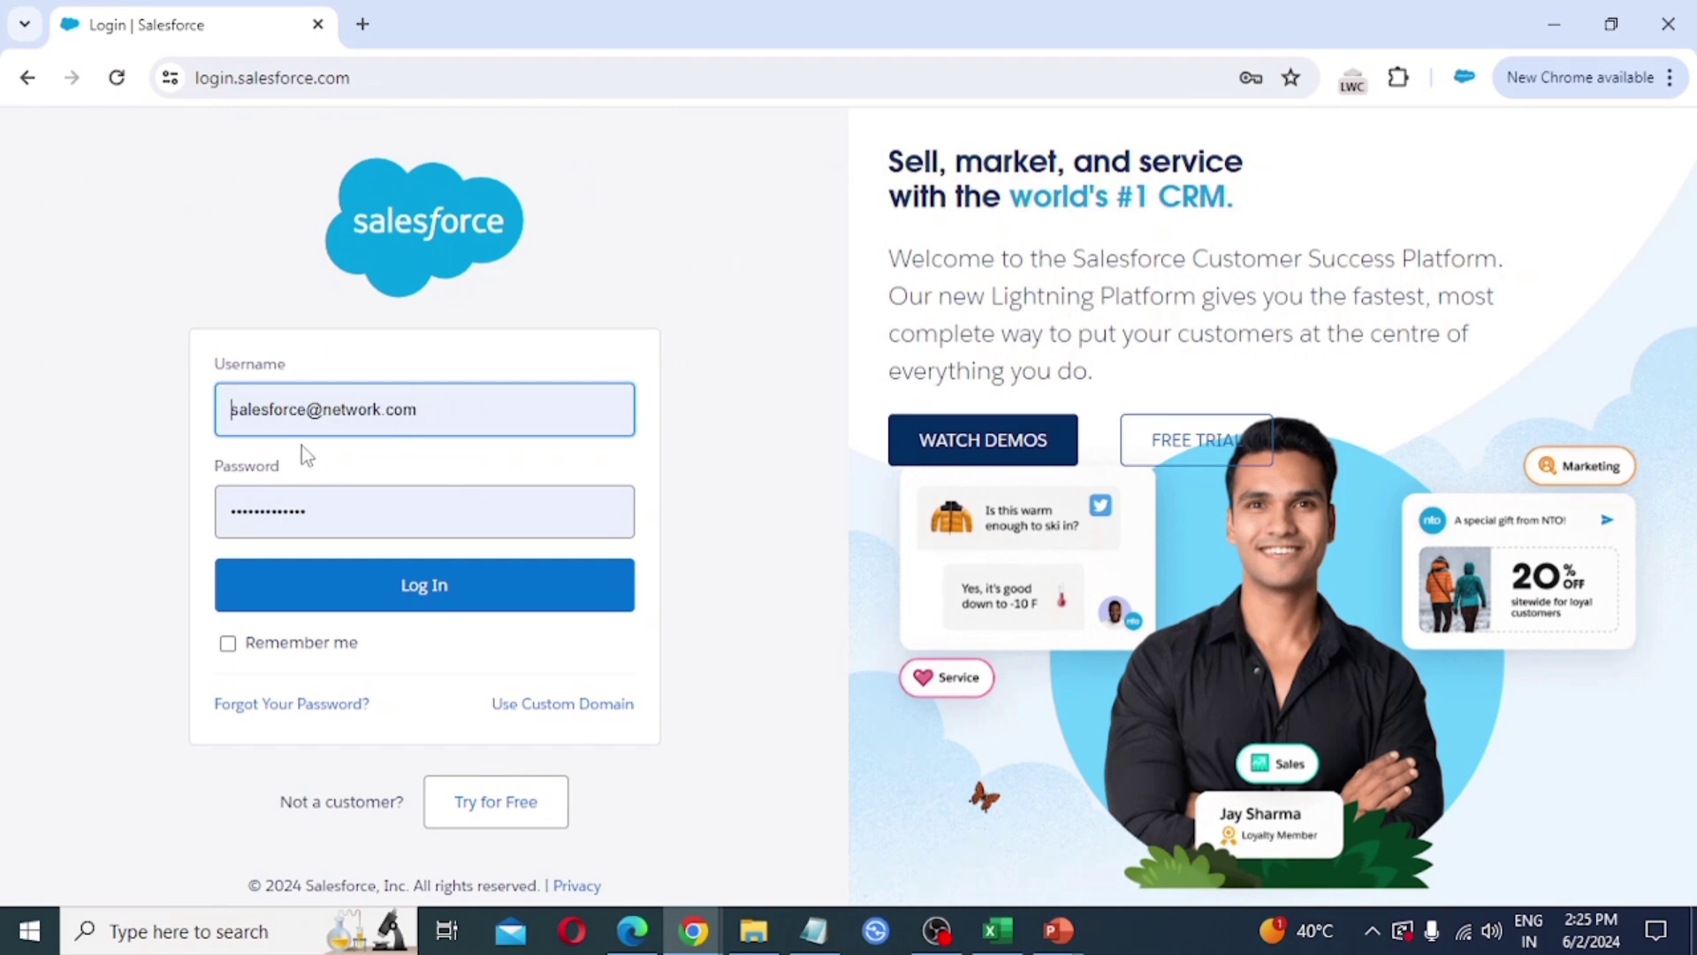
- Log in to Salesforce with the prefilled credentials and open the User object's fields and relationships in Object Manager
{"action": "left_click", "coordinate": [446, 596]}
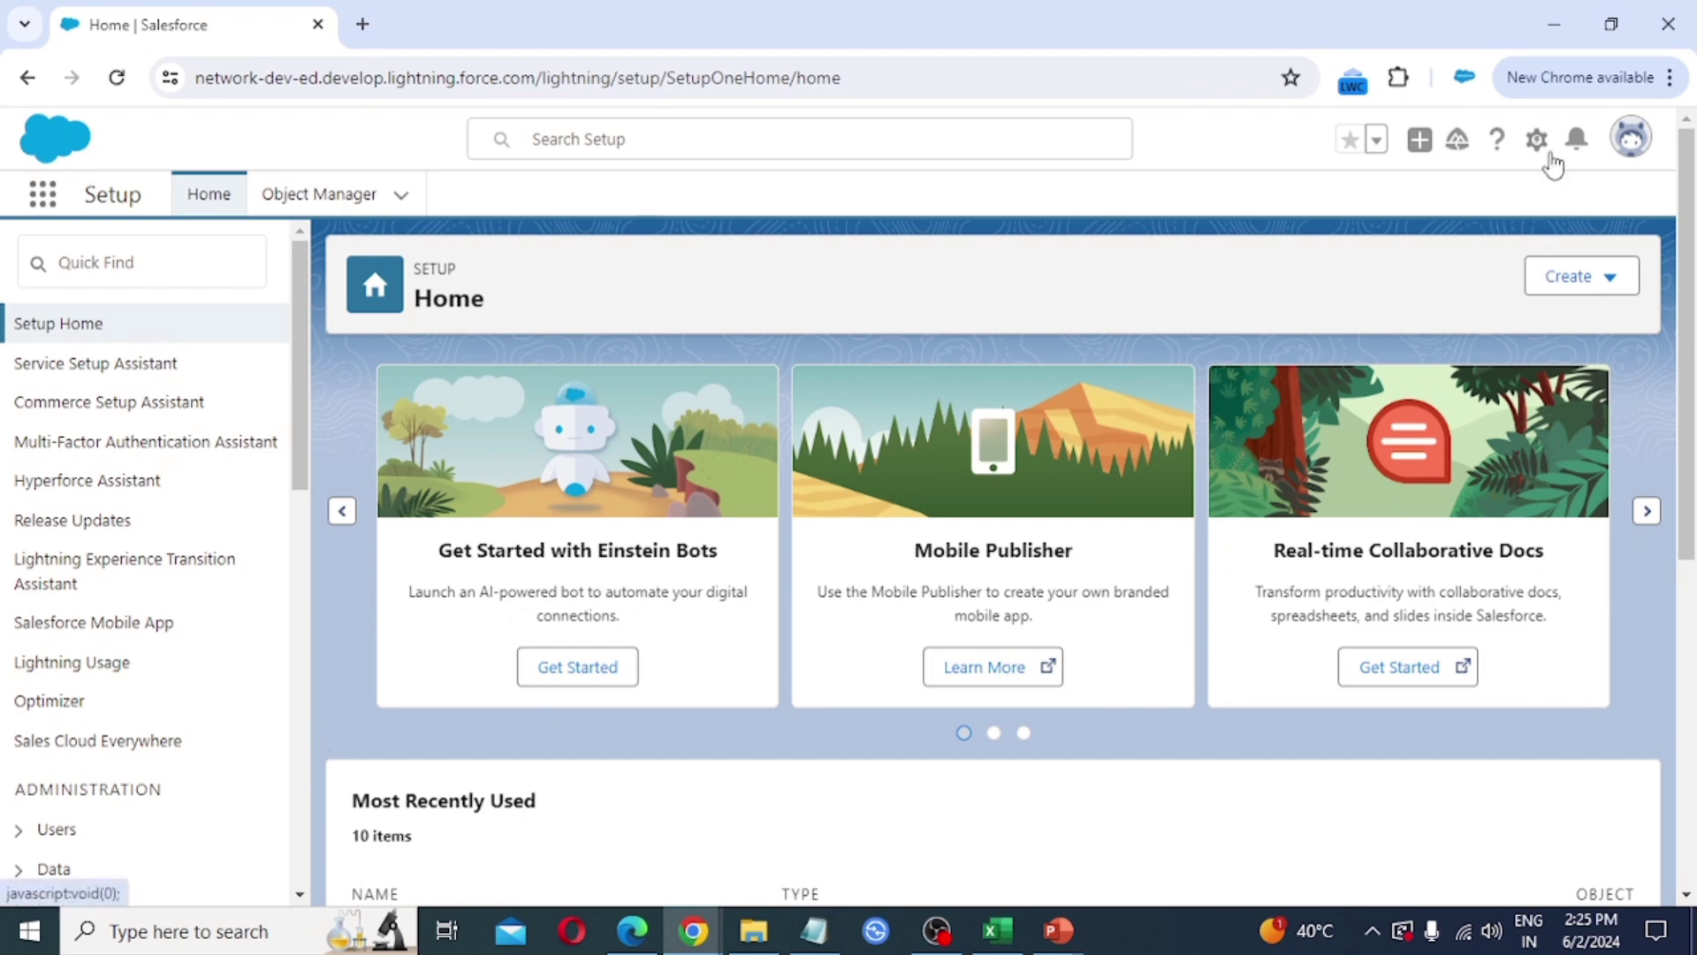
{"action": "left_click", "coordinate": [320, 197]}
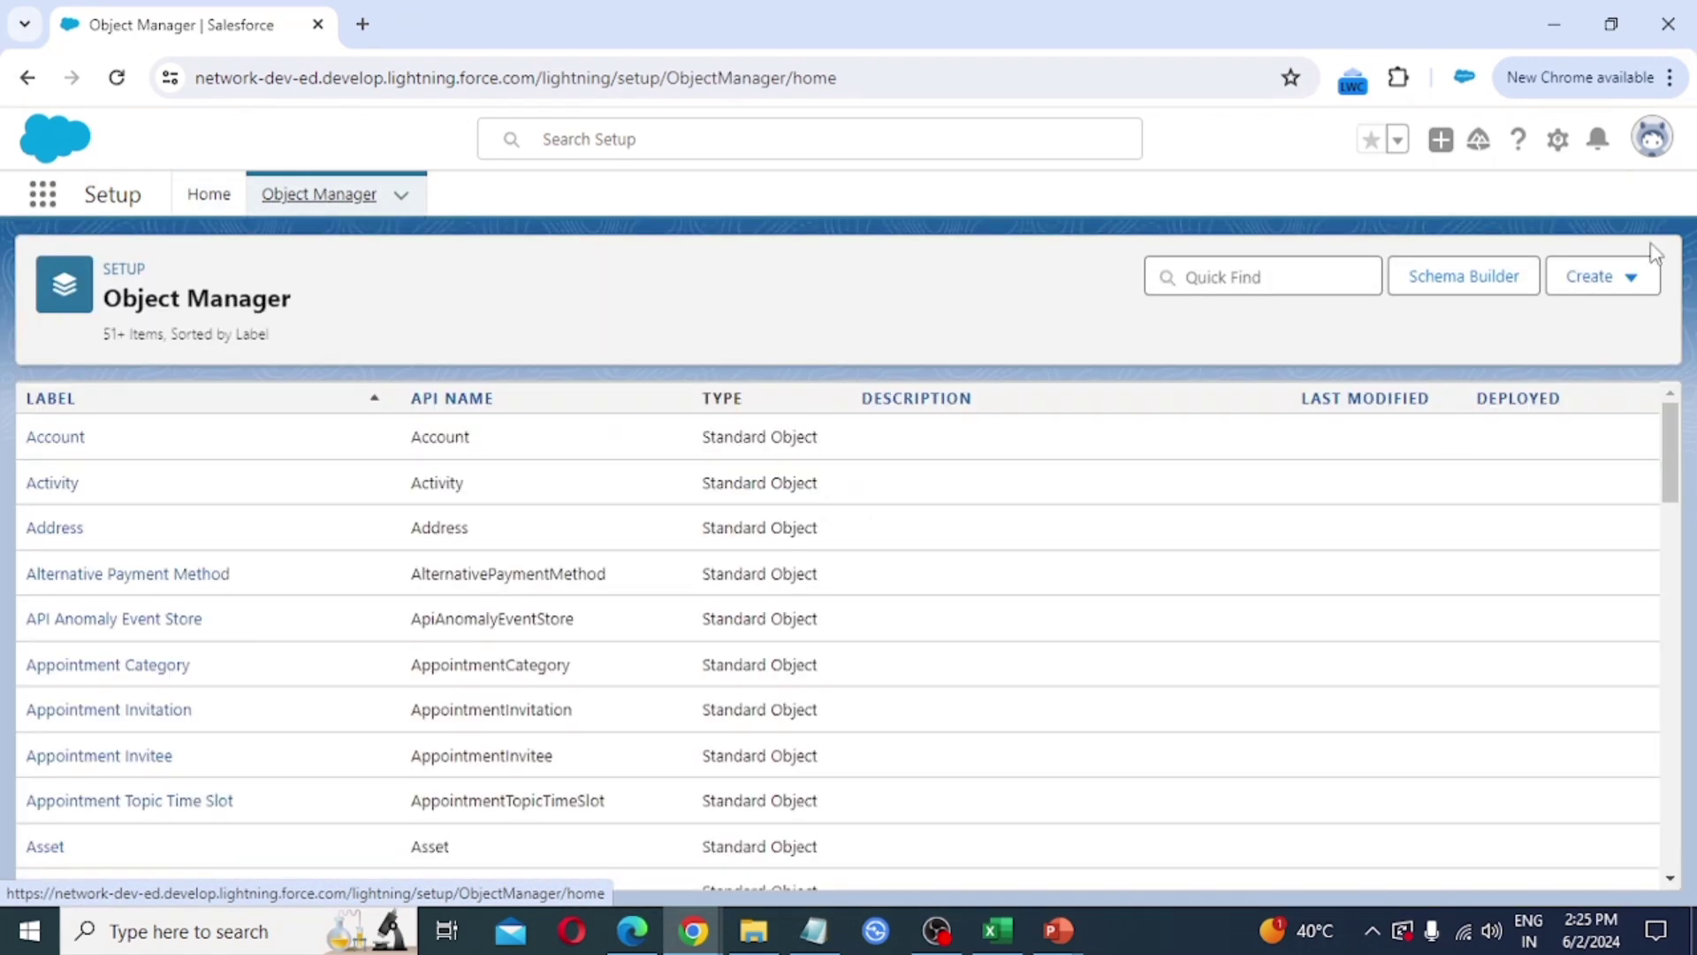
{"action": "left_click", "coordinate": [1289, 278]}
{"action": "type", "text": "u"}
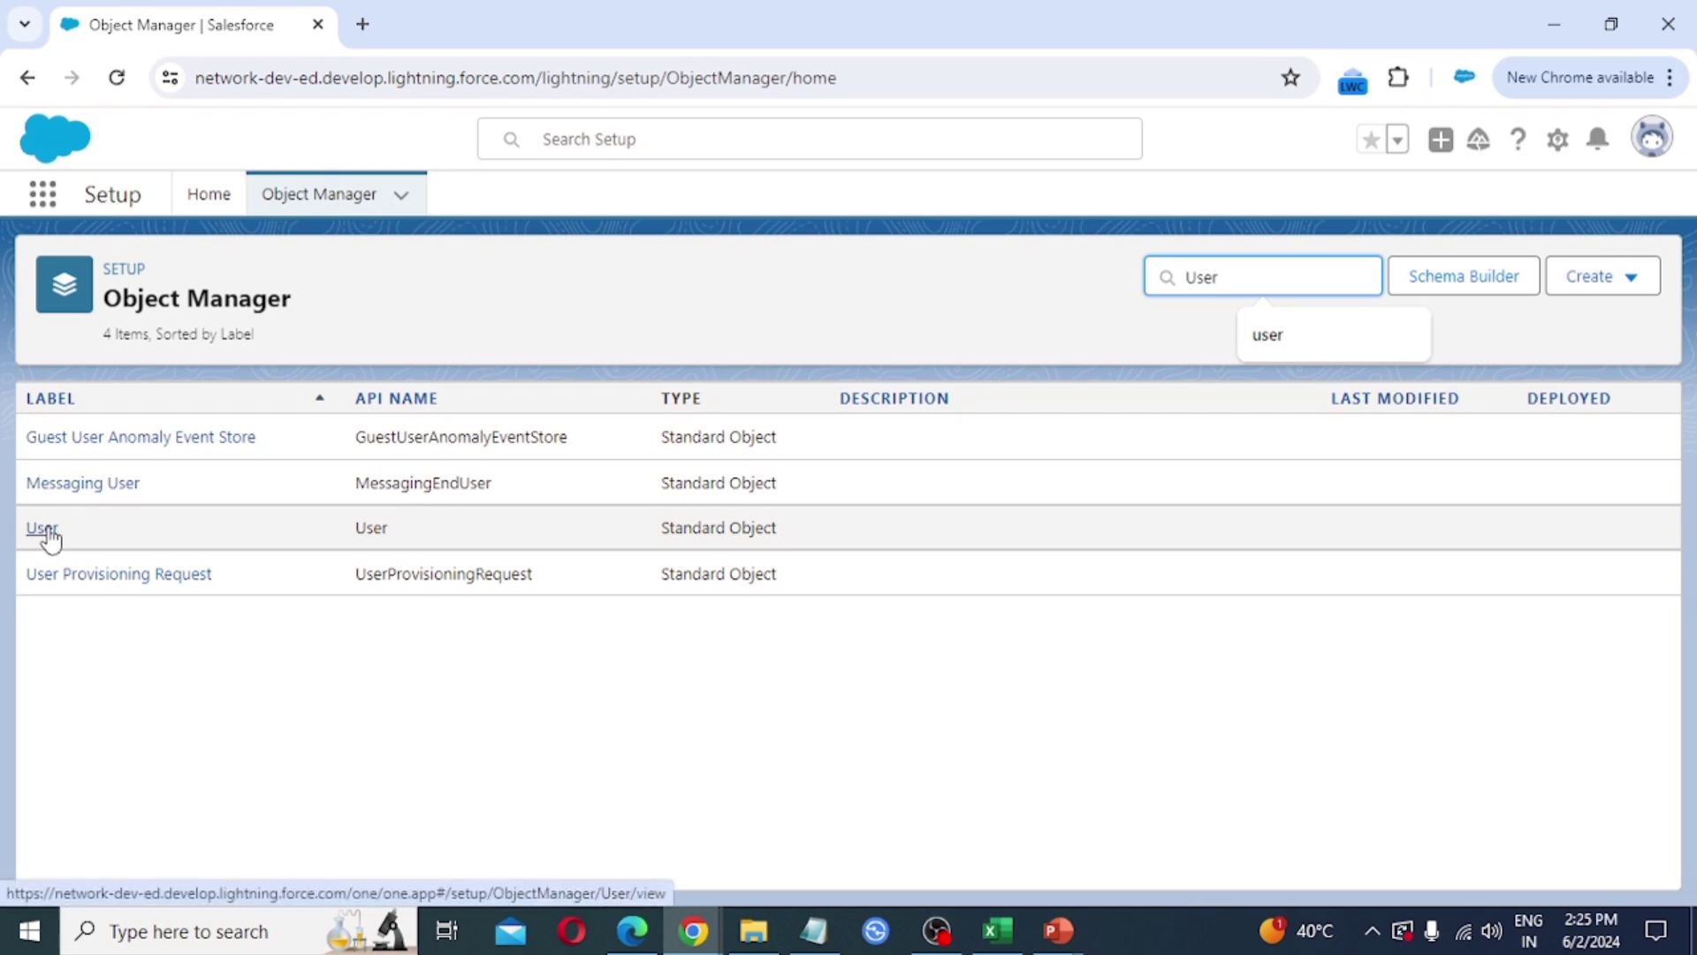
{"action": "left_click", "coordinate": [41, 529]}
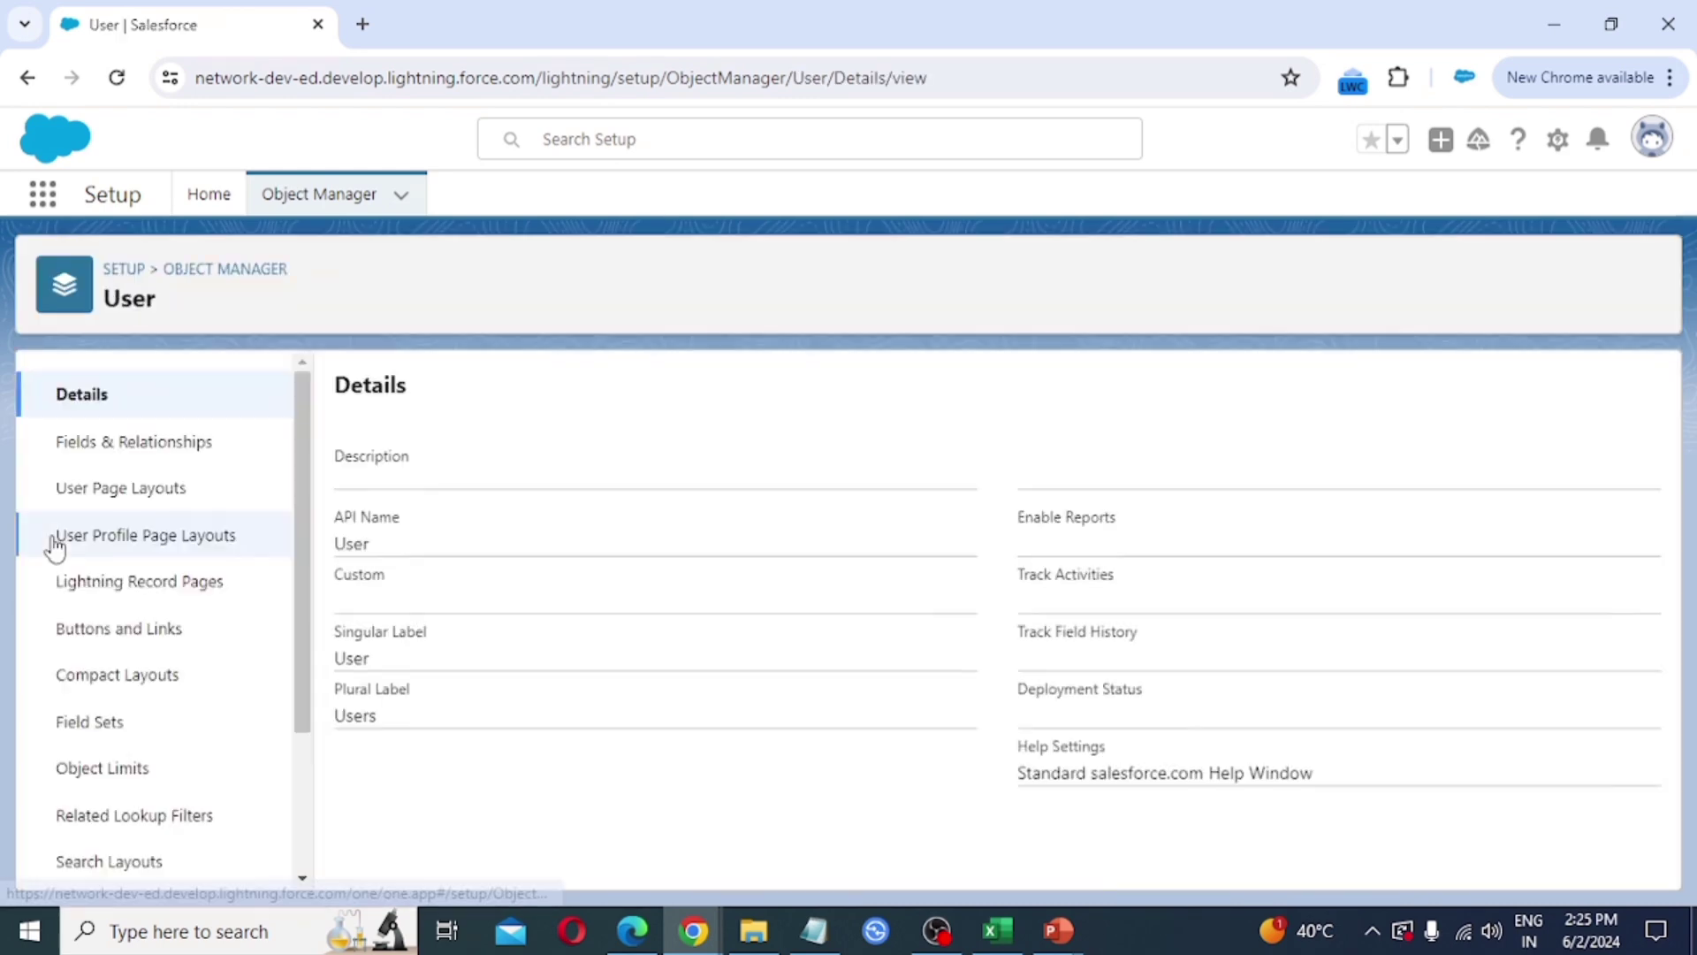
{"action": "left_click", "coordinate": [147, 451]}
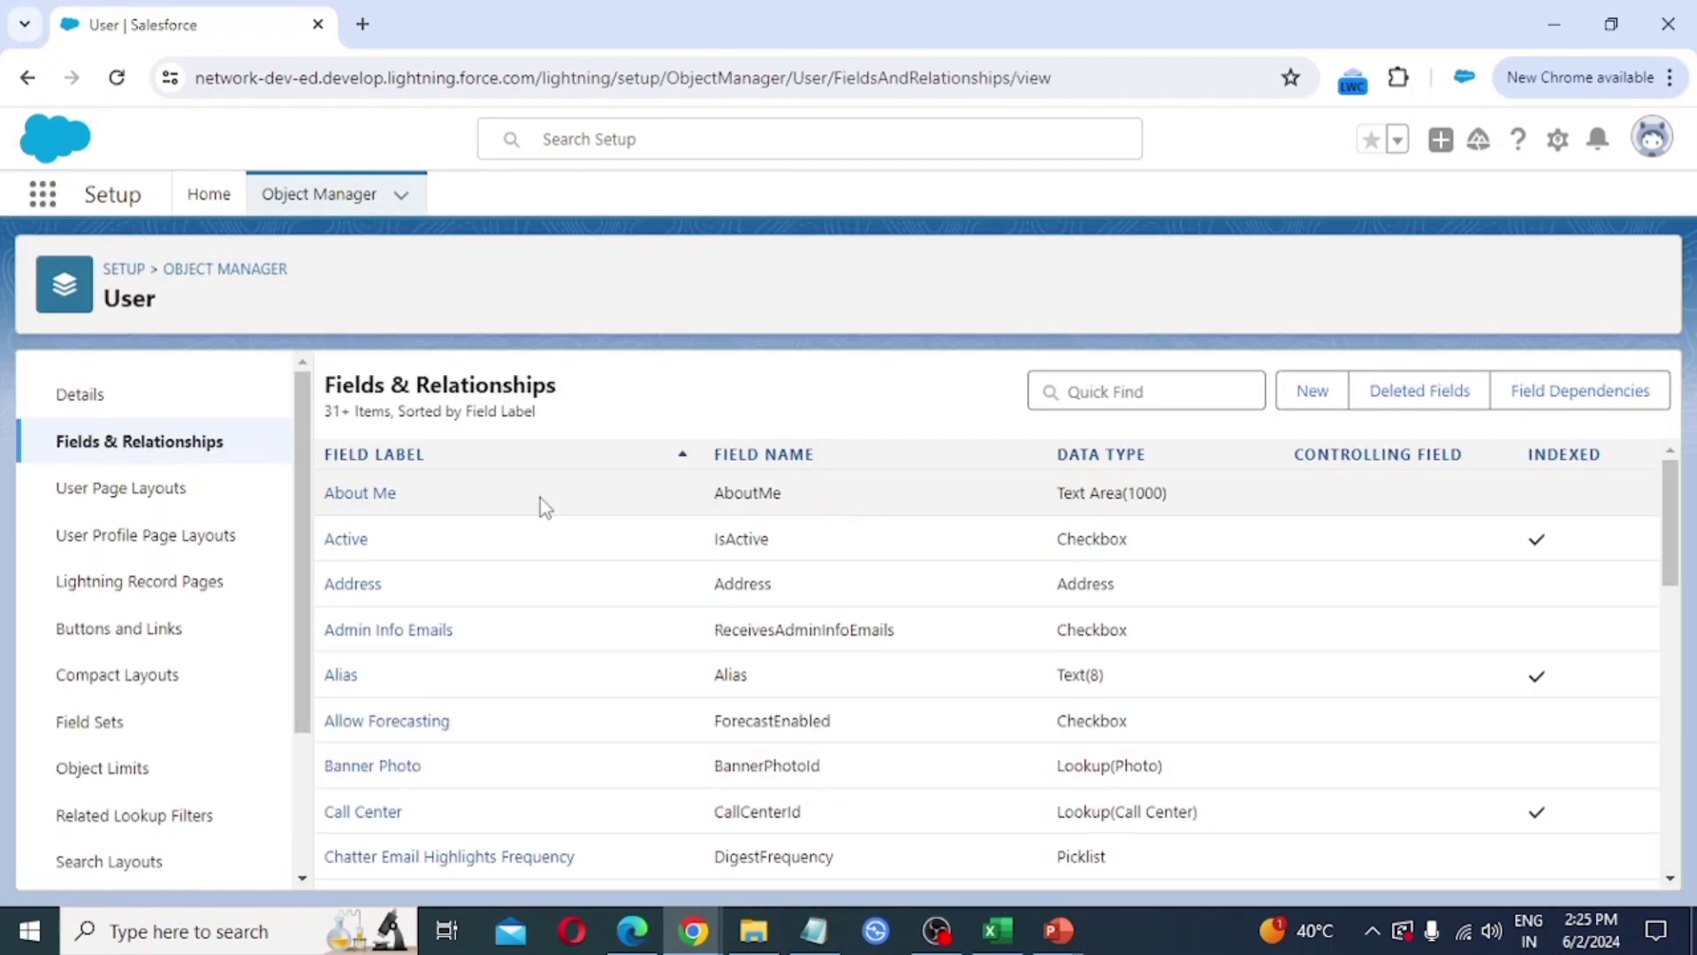
- Start a new custom field on the User object with the Hierarchical Relationship data type
{"action": "left_click", "coordinate": [1312, 395]}
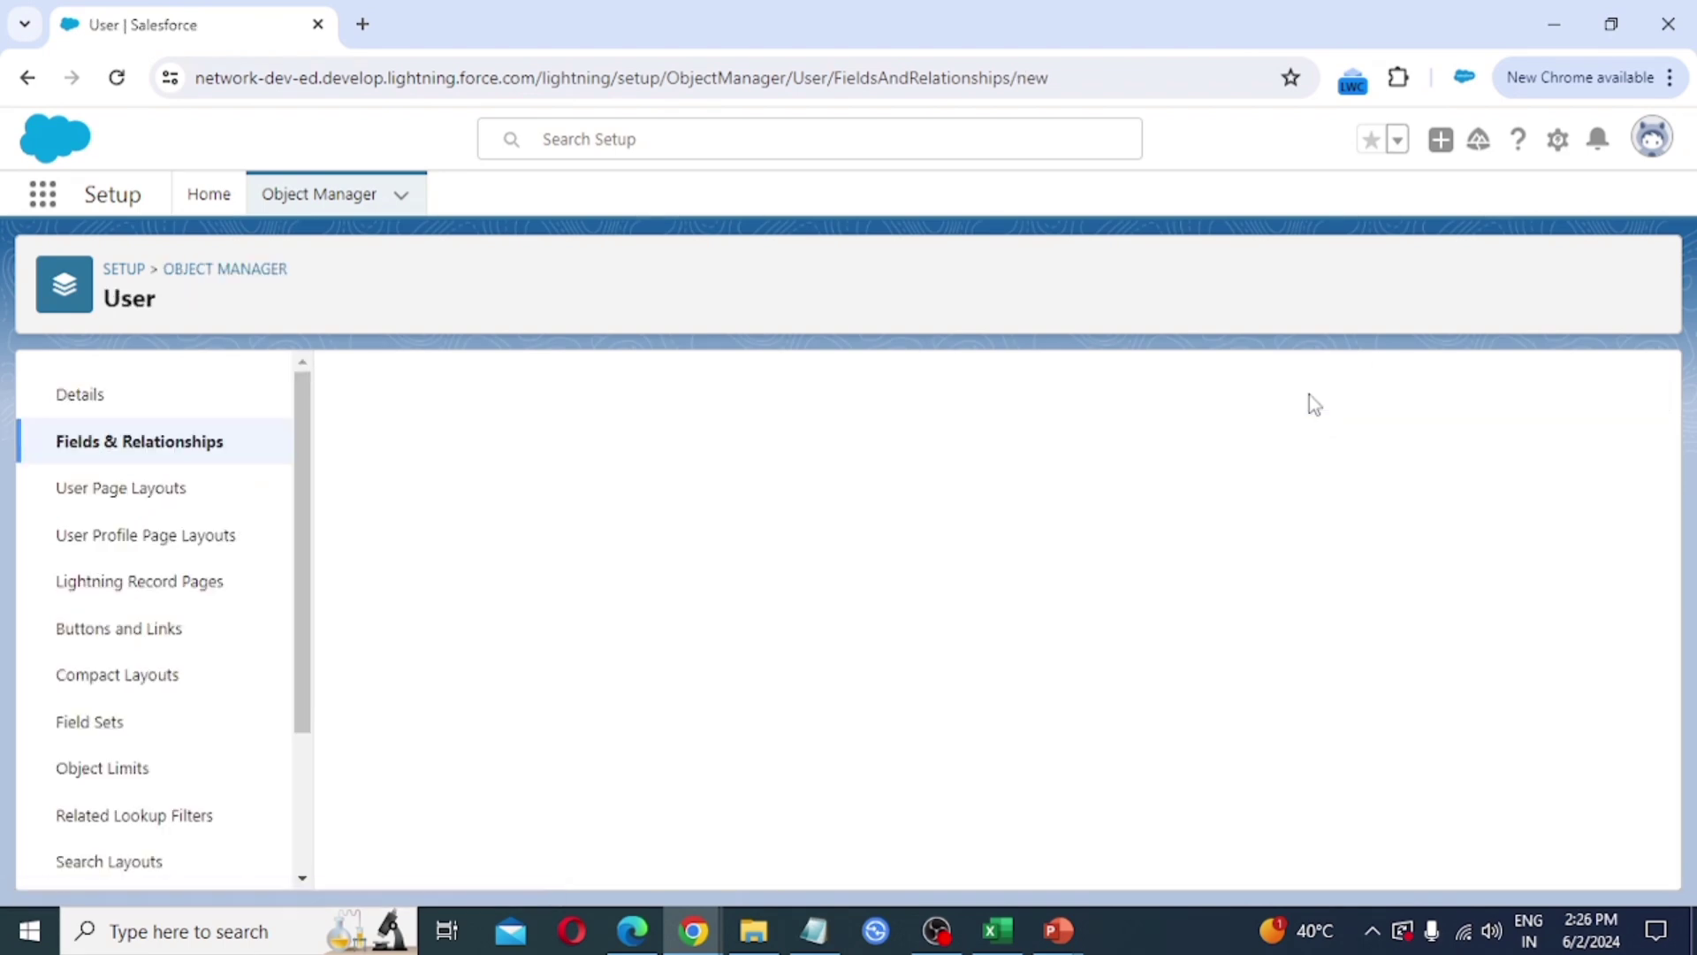
{"action": "scroll", "coordinate": [565, 778], "scroll_direction": "down", "scroll_amount": 1}
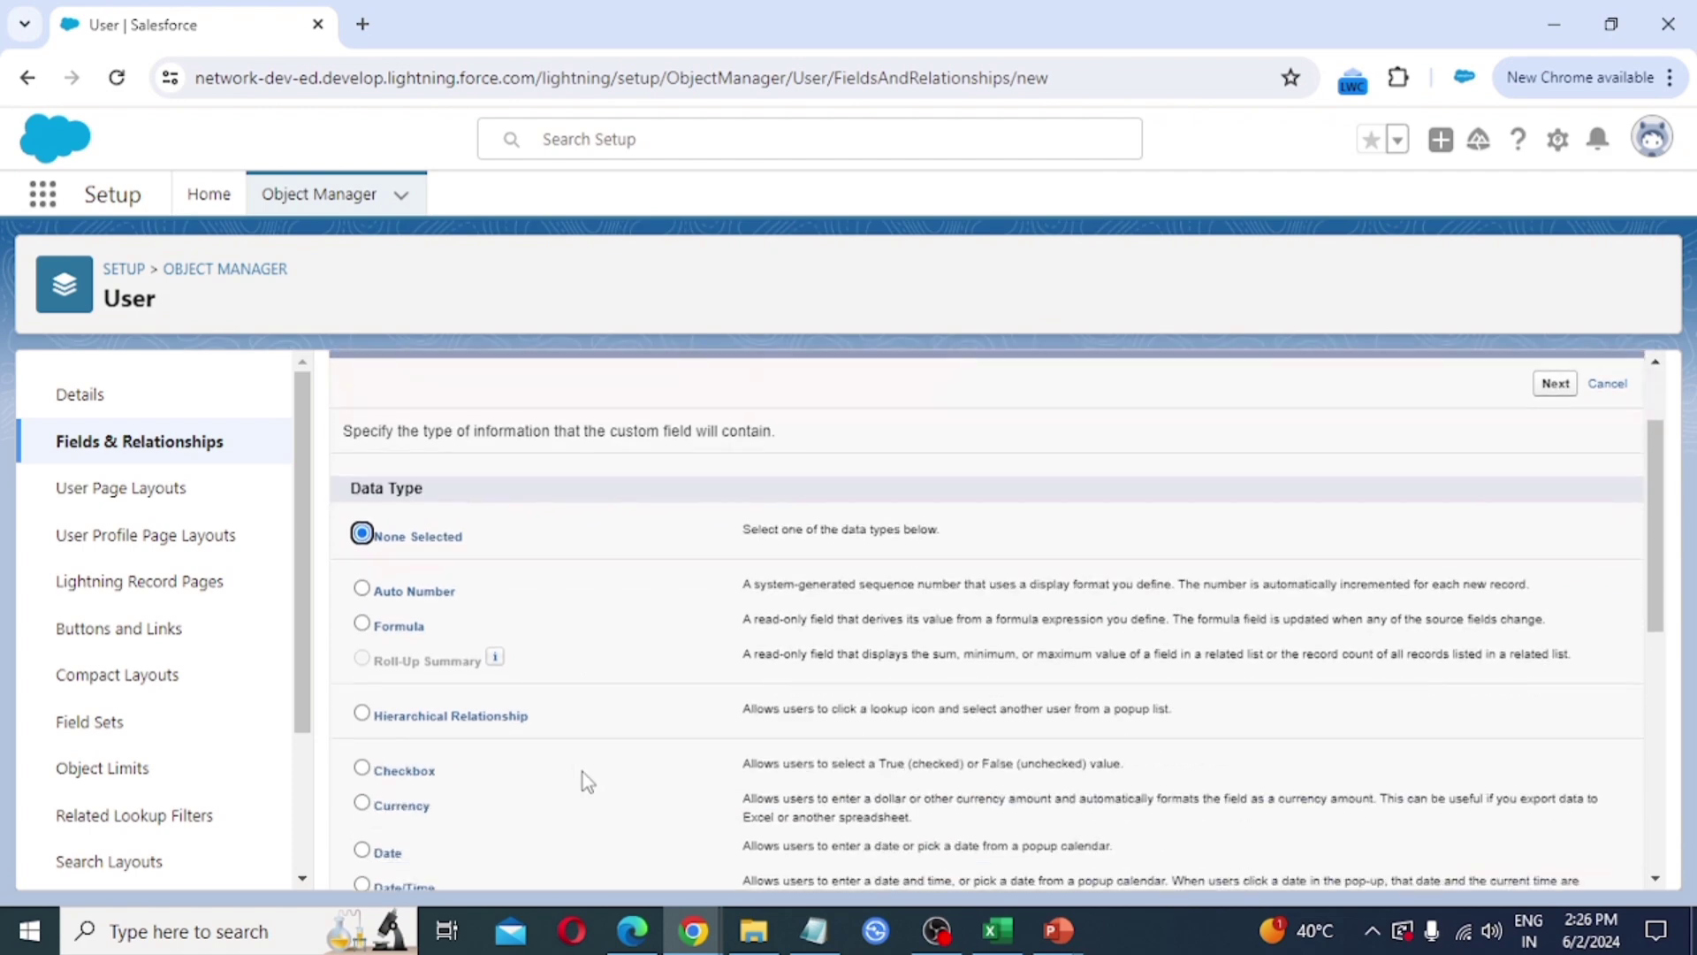
{"action": "scroll", "coordinate": [581, 771], "scroll_direction": "down", "scroll_amount": 1}
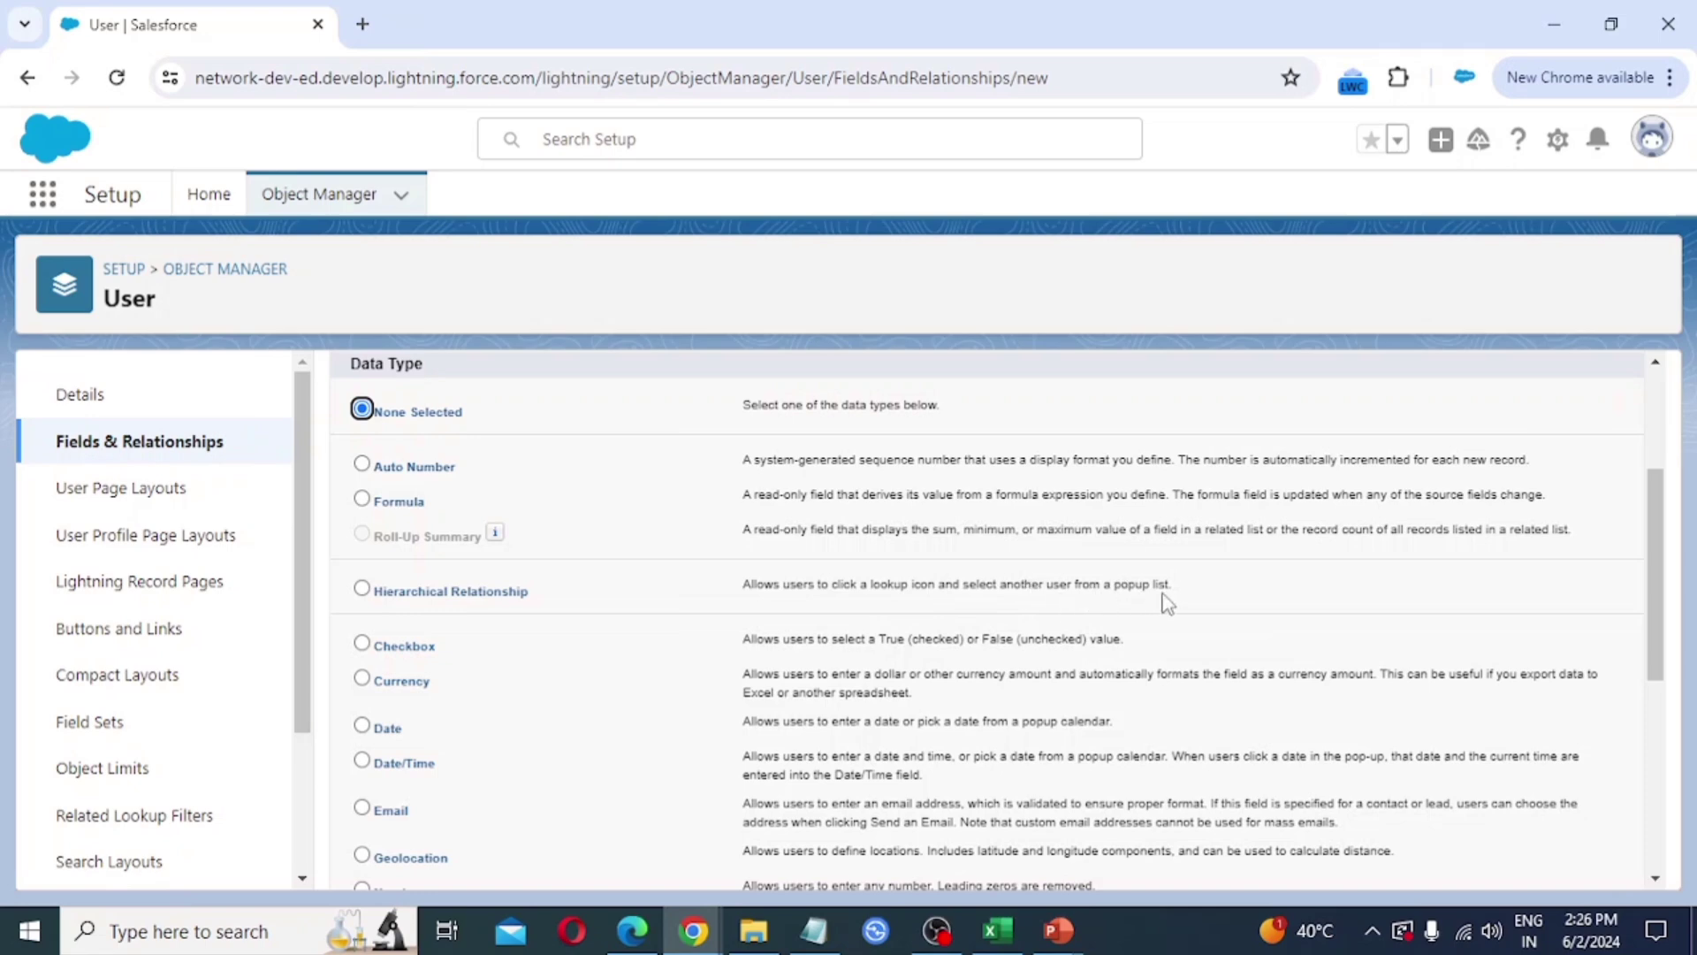
{"action": "left_click", "coordinate": [363, 590]}
{"action": "scroll", "coordinate": [1132, 705], "scroll_direction": "down", "scroll_amount": 5}
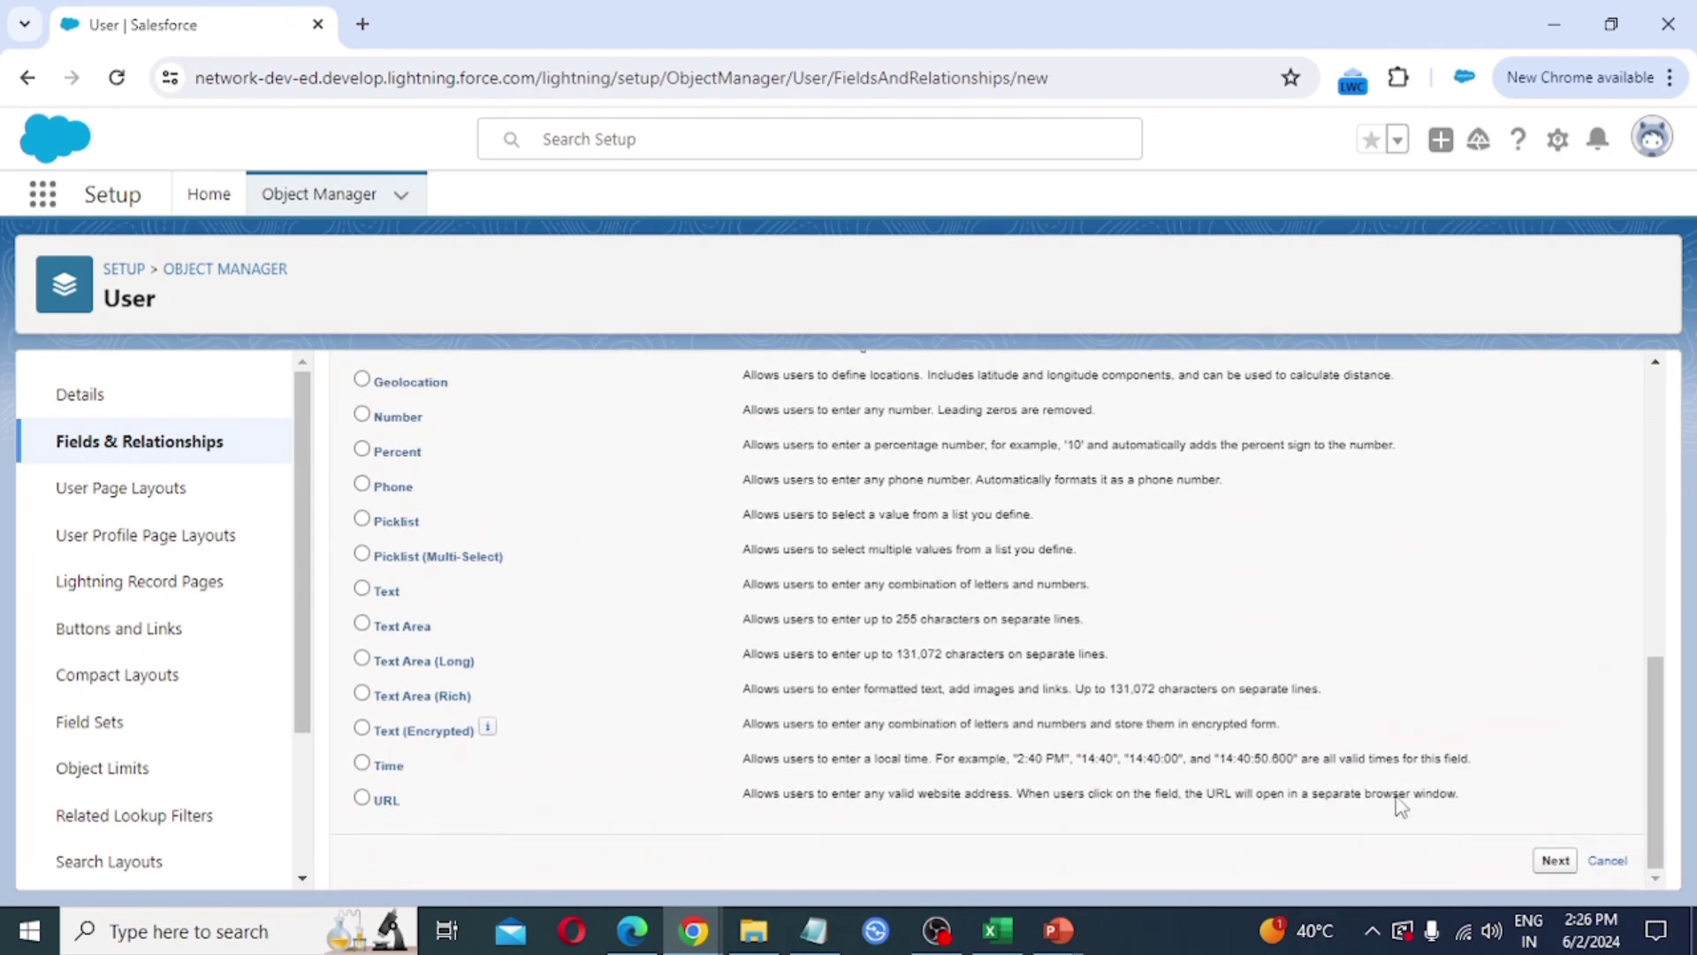
{"action": "left_click", "coordinate": [1554, 862]}
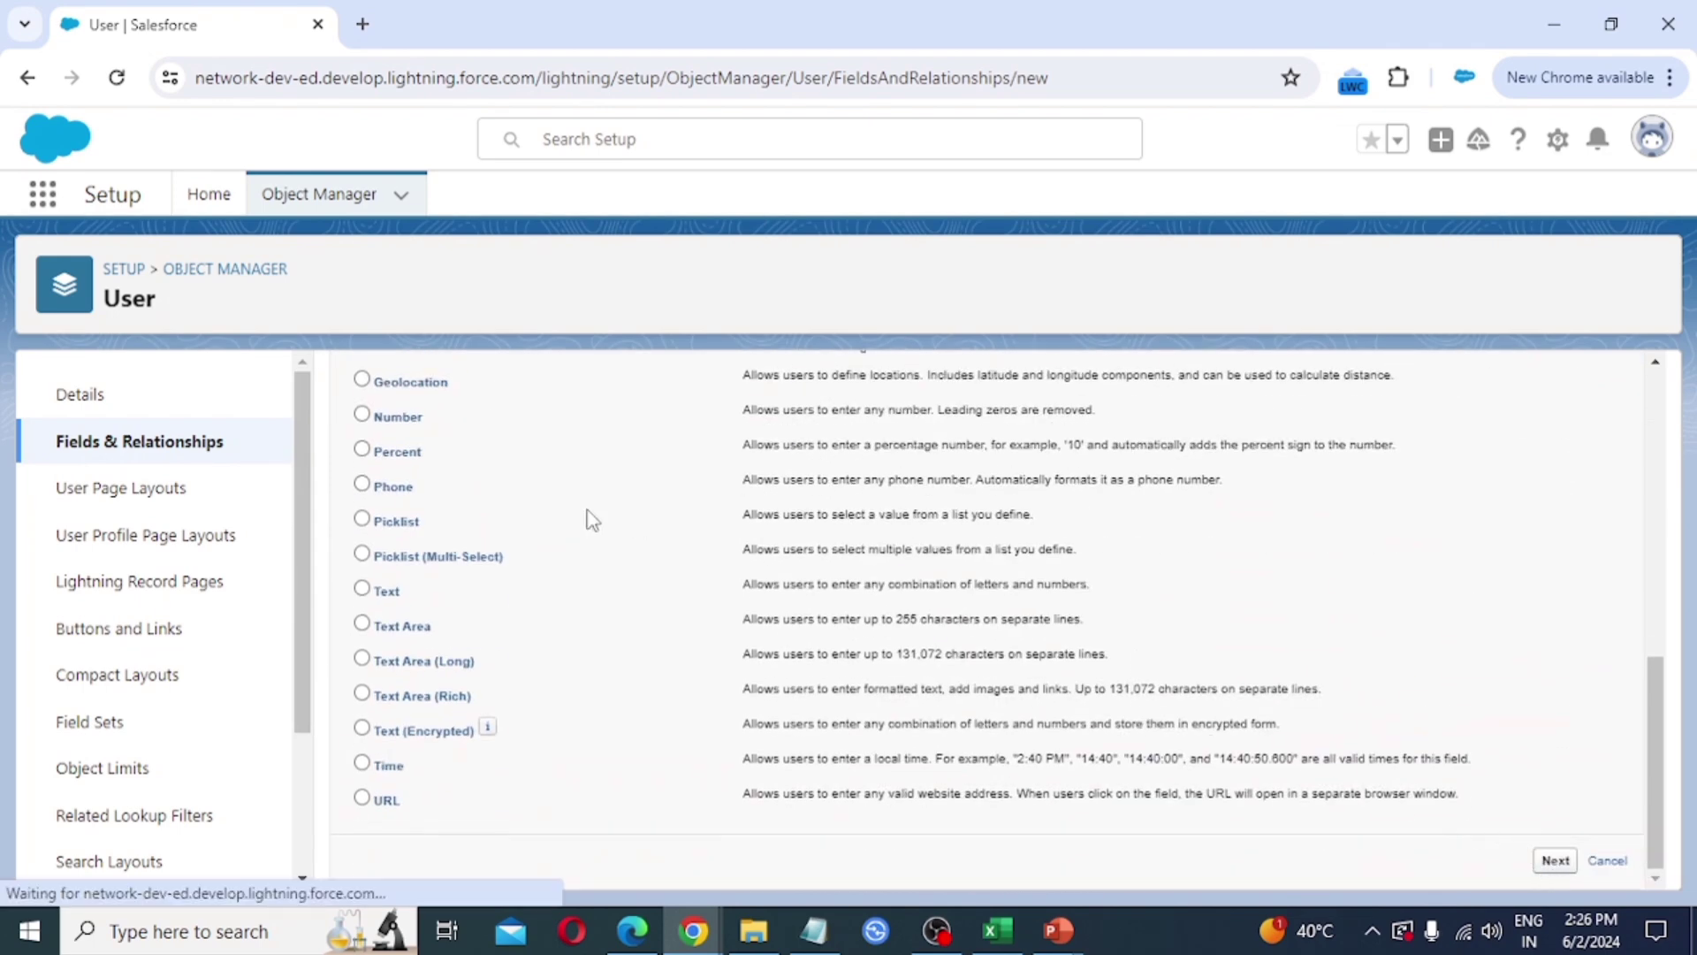
- Label the hierarchical field Coach and set its child relationship name to Coaches
{"action": "left_click", "coordinate": [634, 559]}
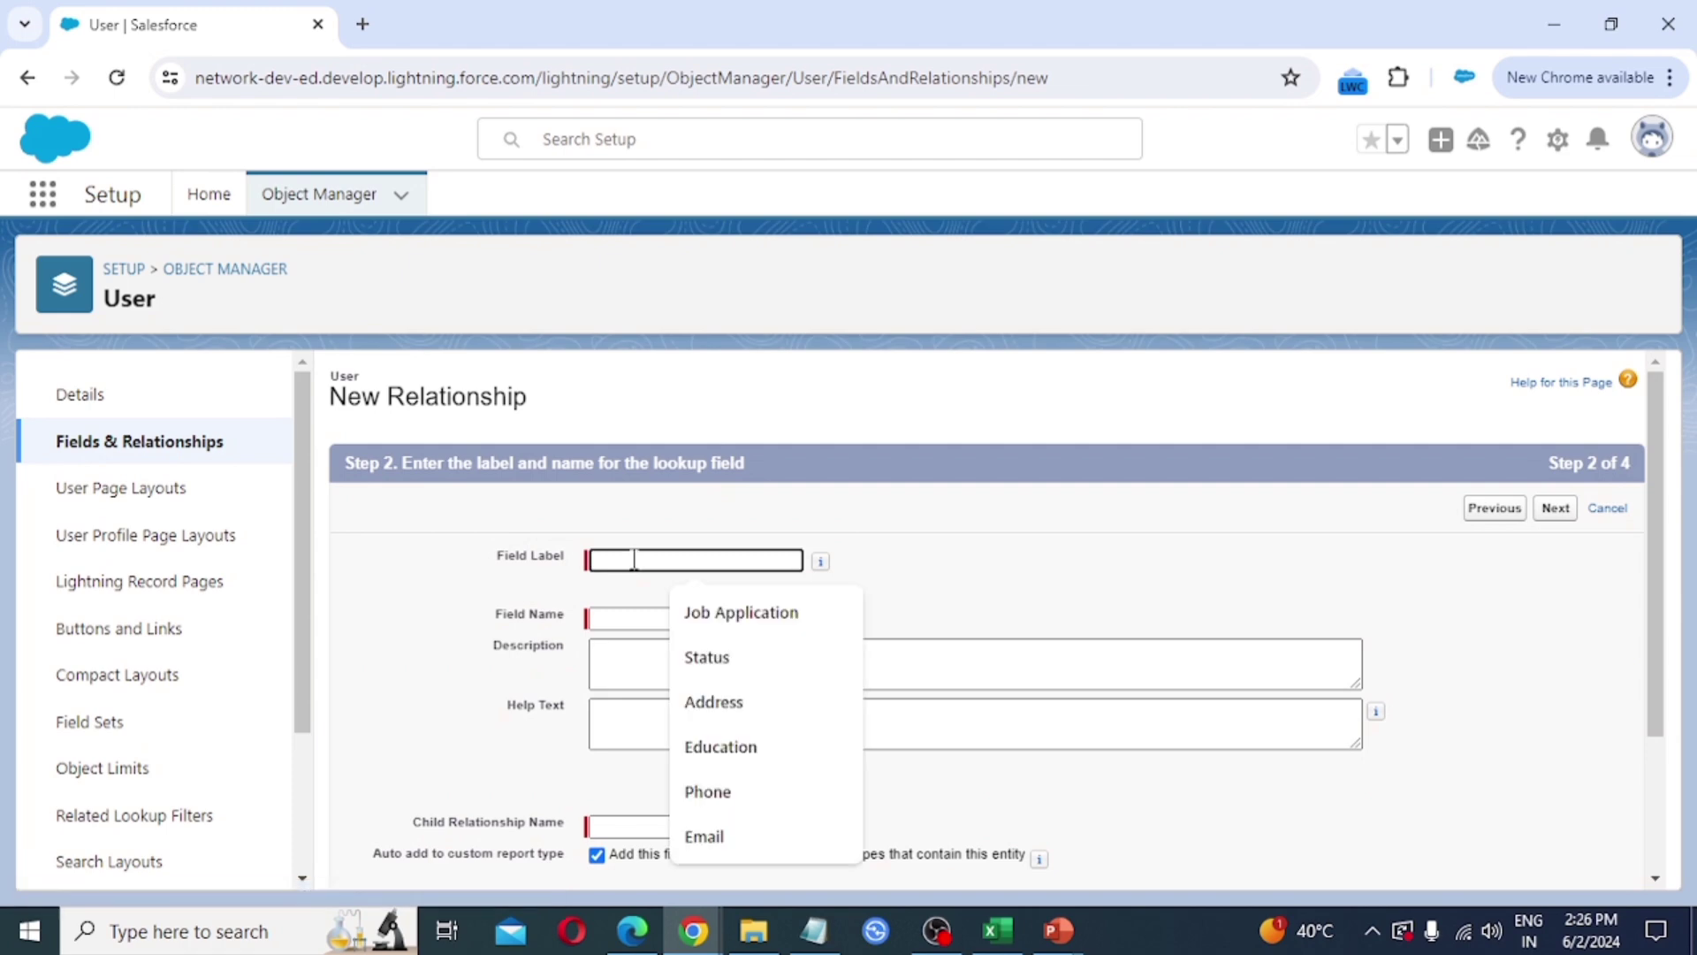
{"action": "type", "text": "C"}
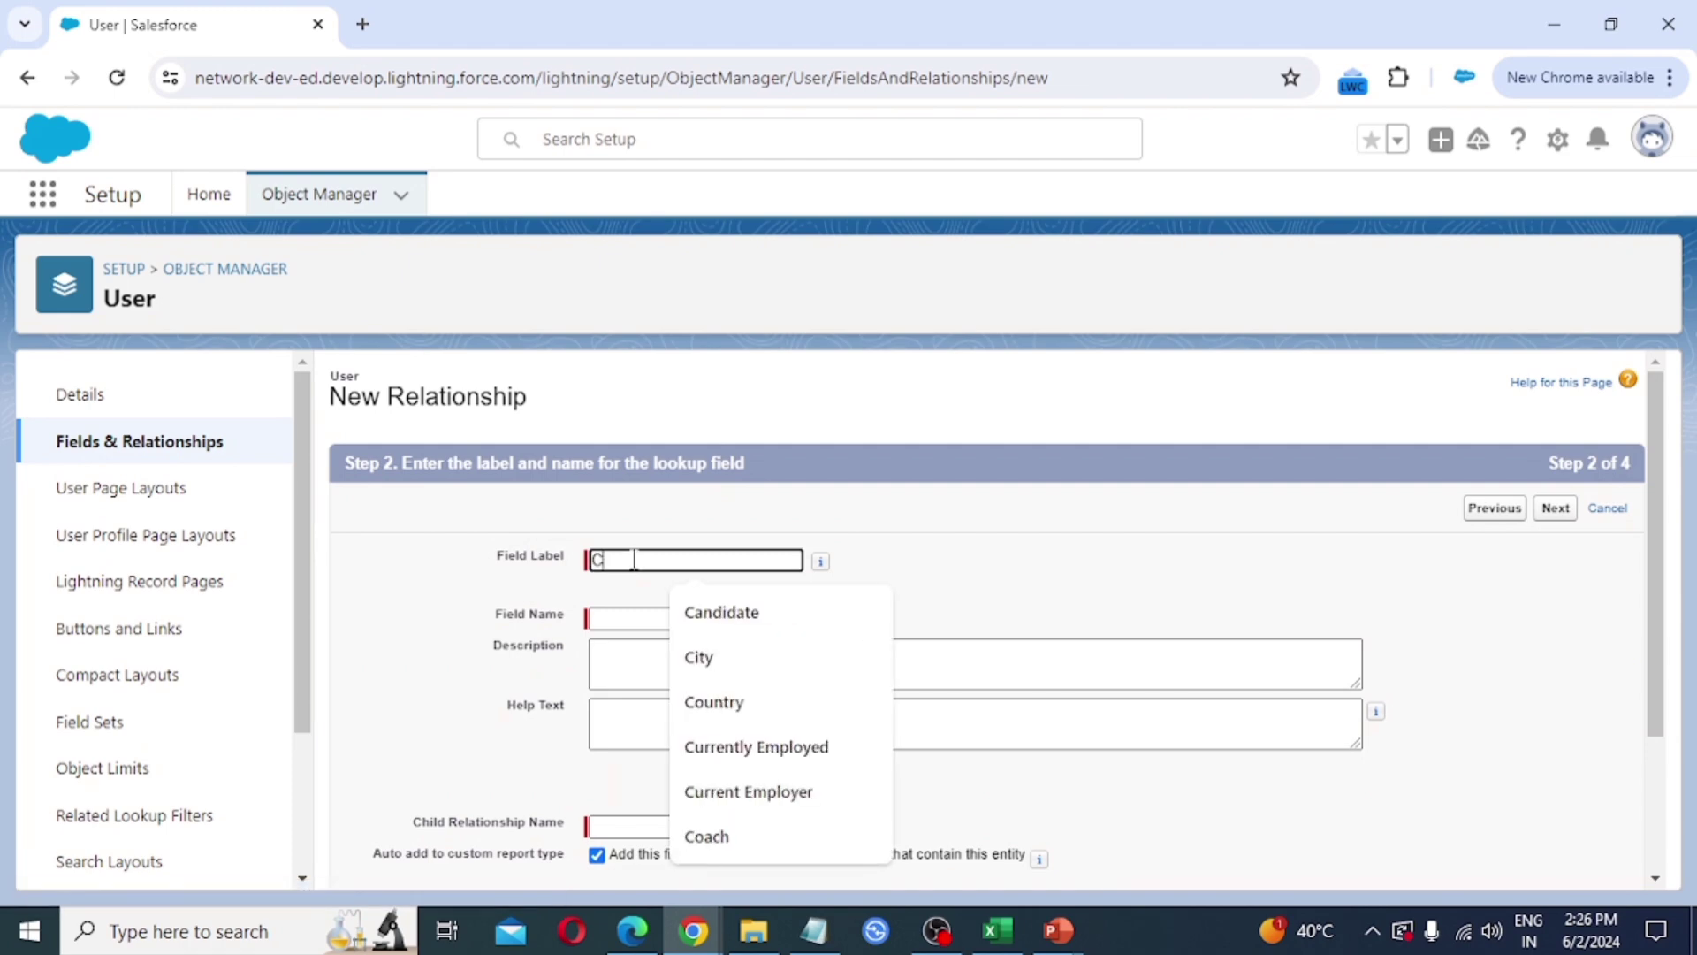
{"action": "type", "text": "oach"}
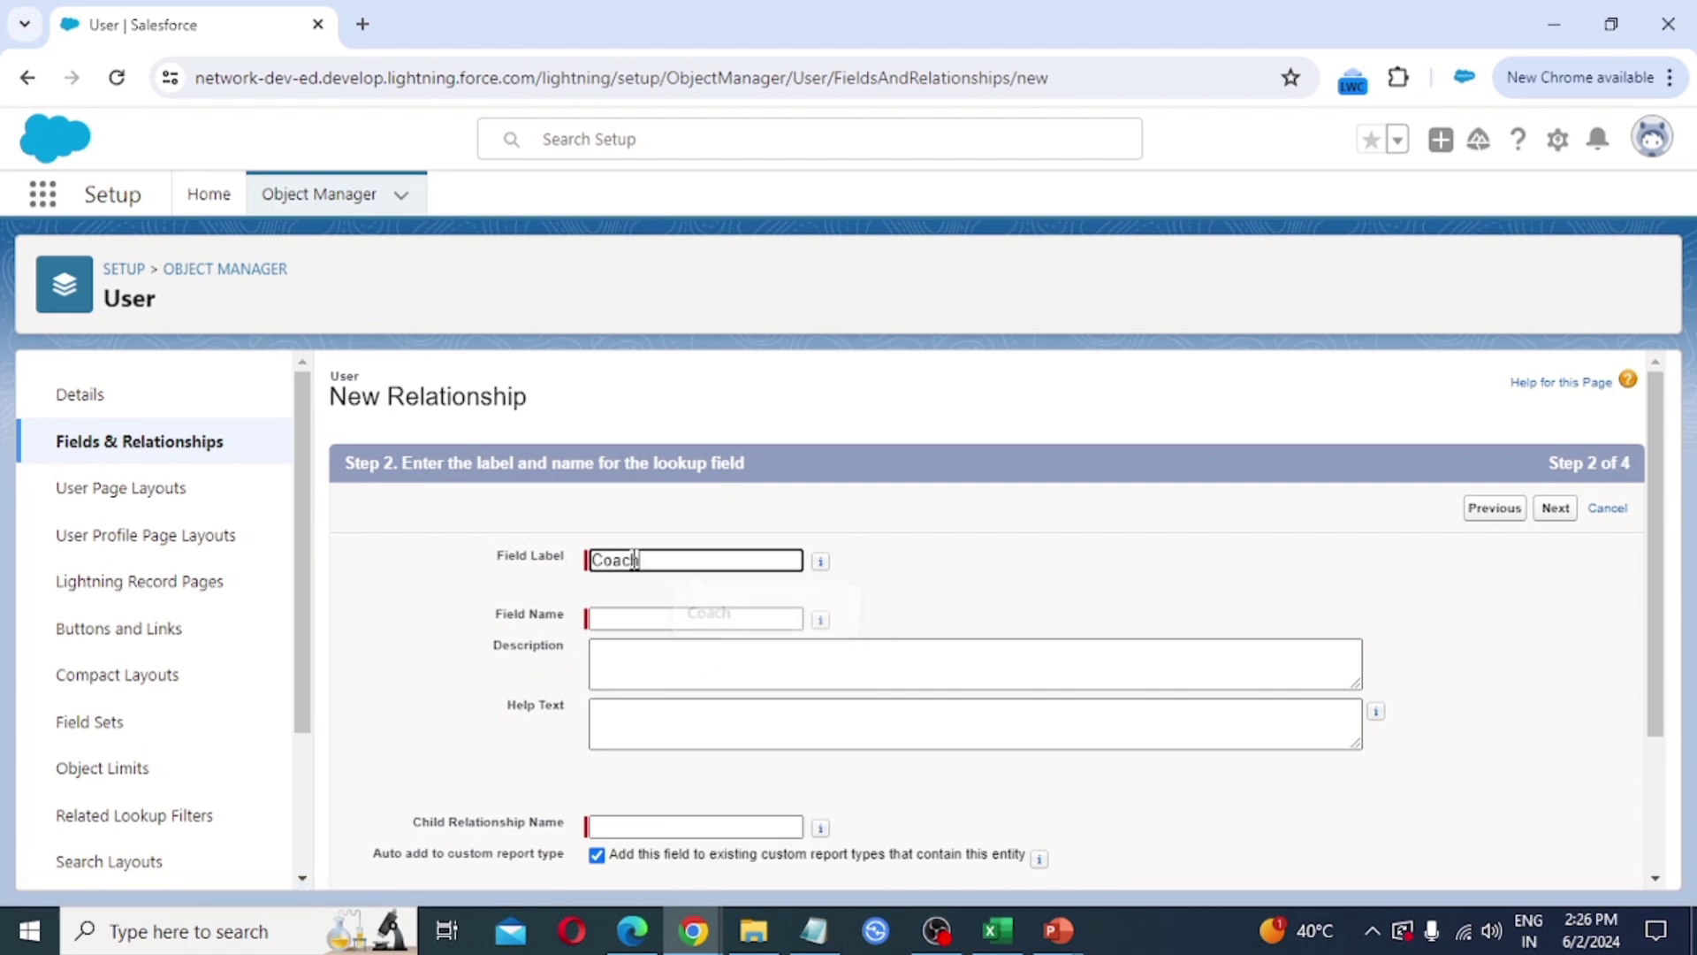
{"action": "key", "text": "Tab"}
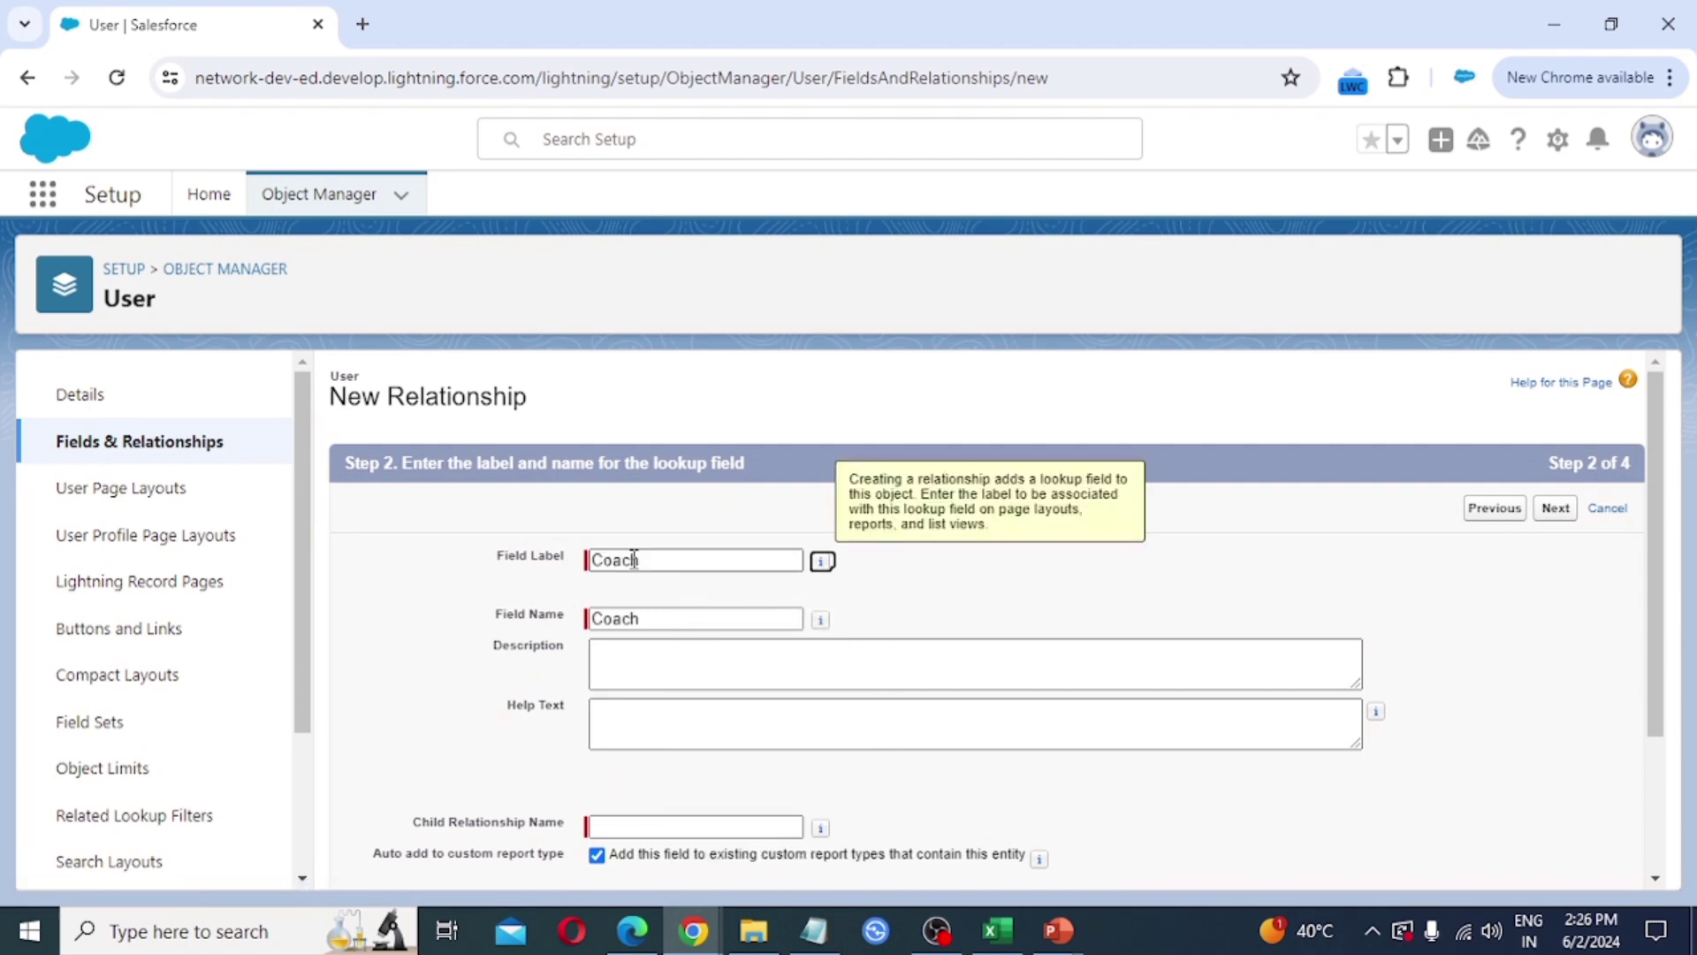
{"action": "left_click", "coordinate": [644, 827]}
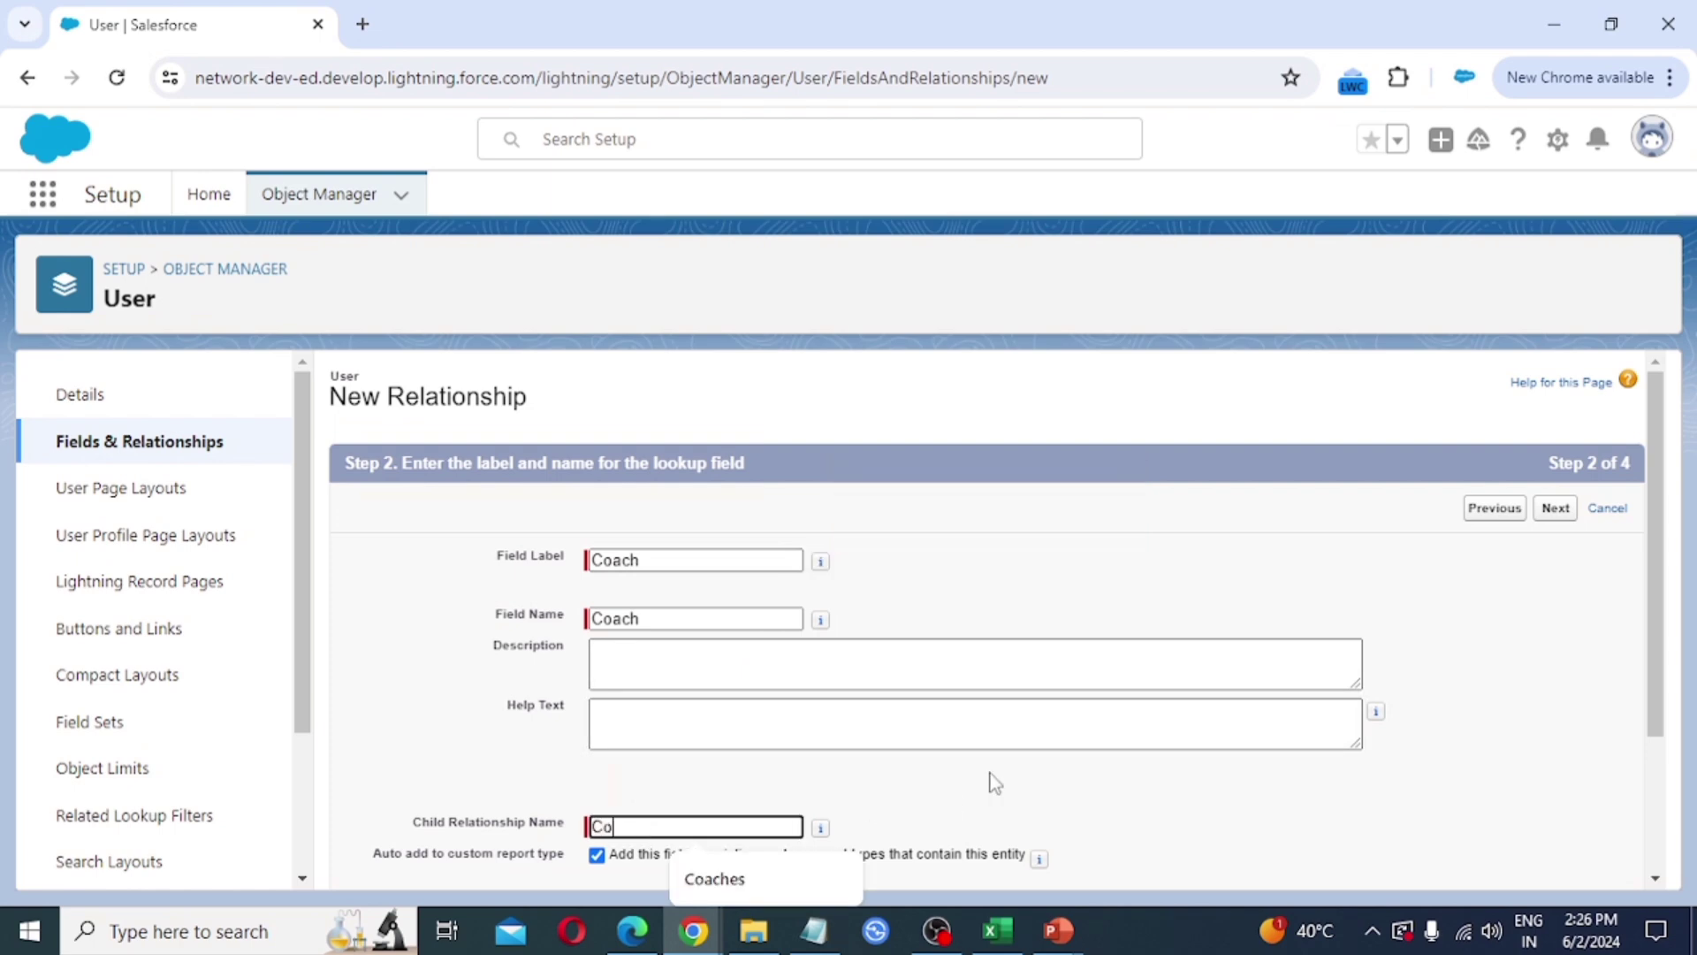
{"action": "type", "text": "Coaches"}
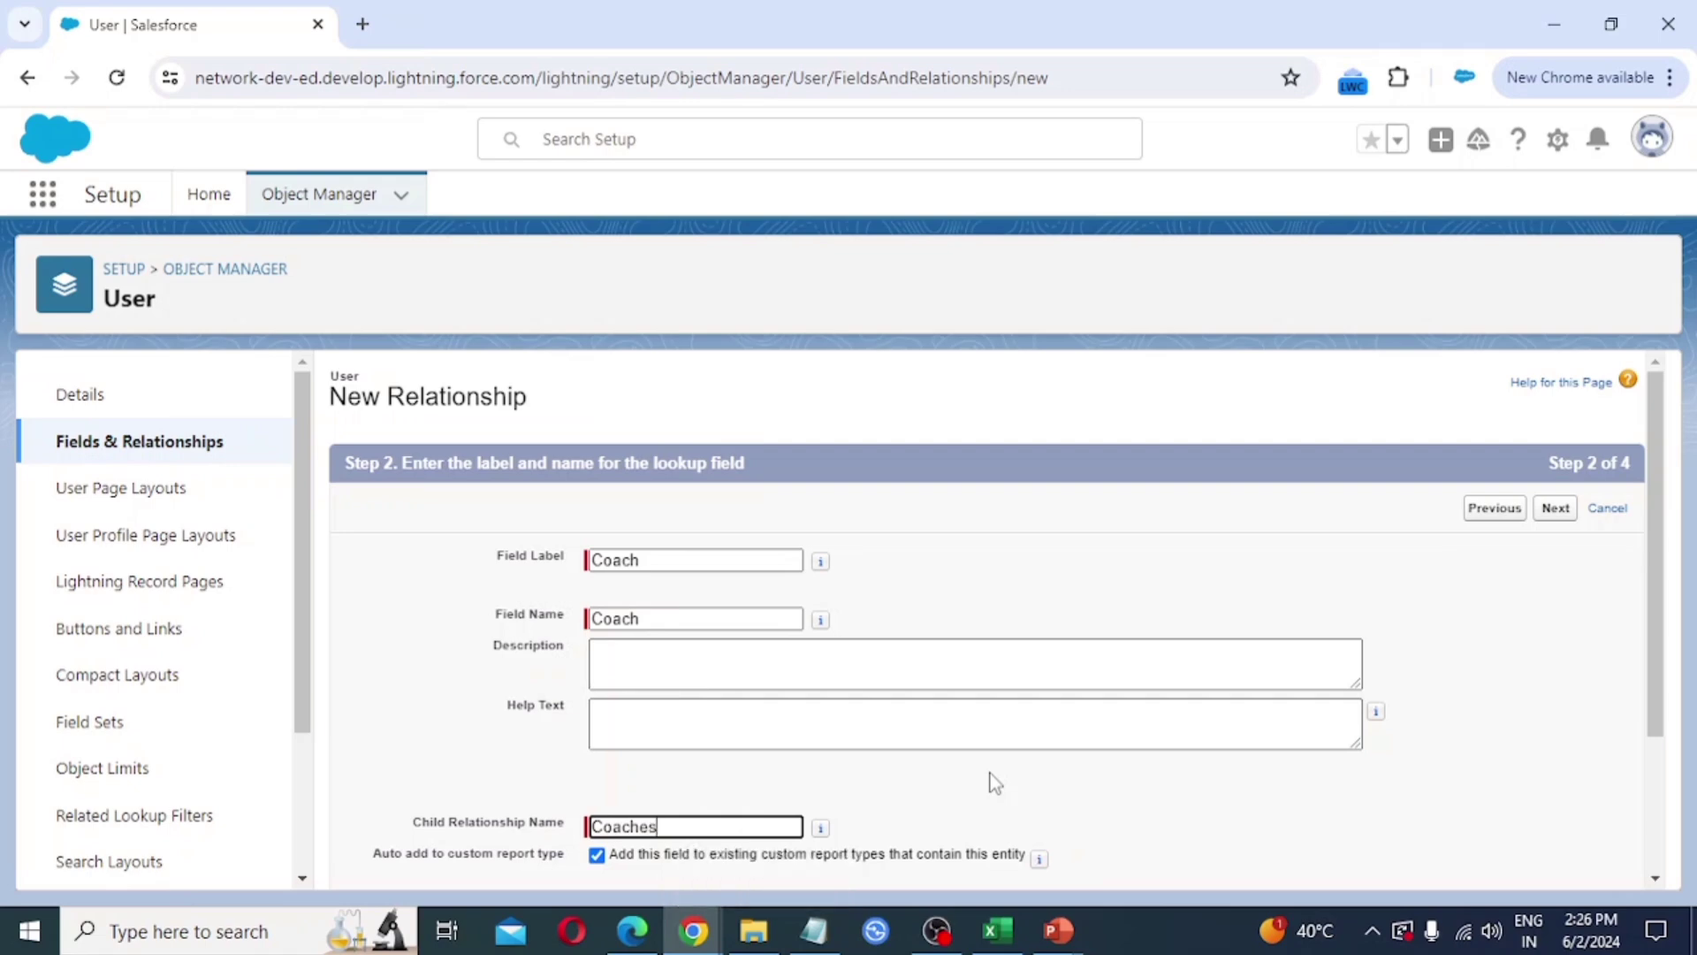
{"action": "scroll", "coordinate": [877, 615], "scroll_direction": "down", "scroll_amount": 3}
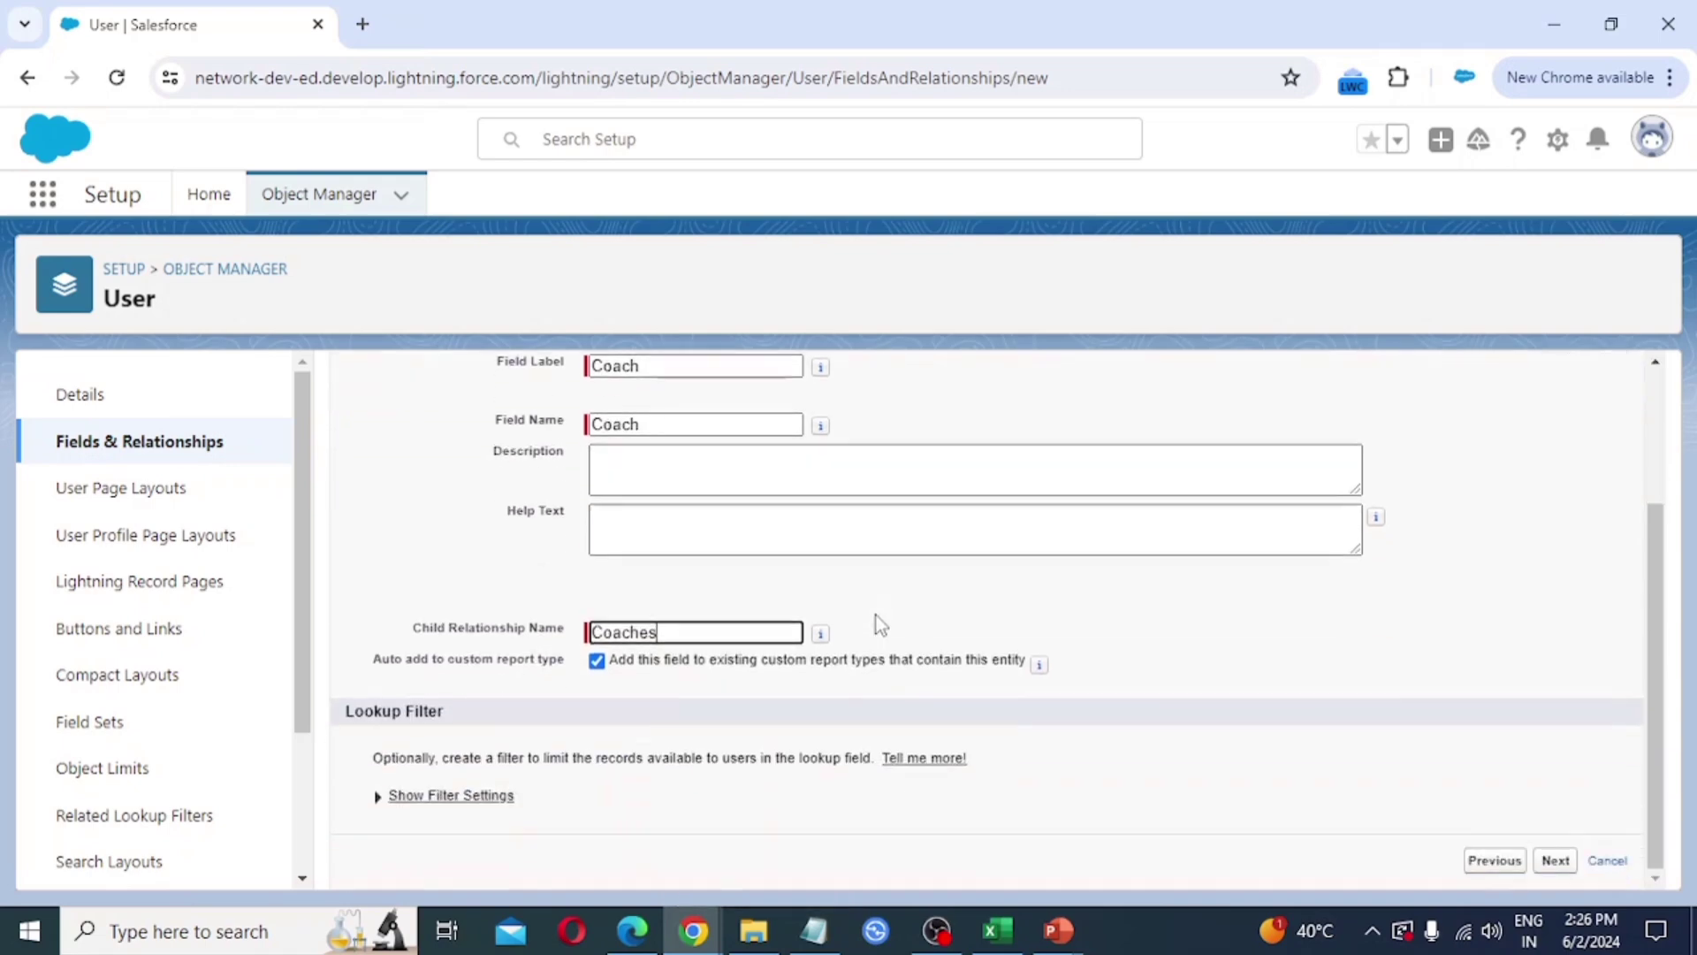
{"action": "left_click", "coordinate": [1556, 860]}
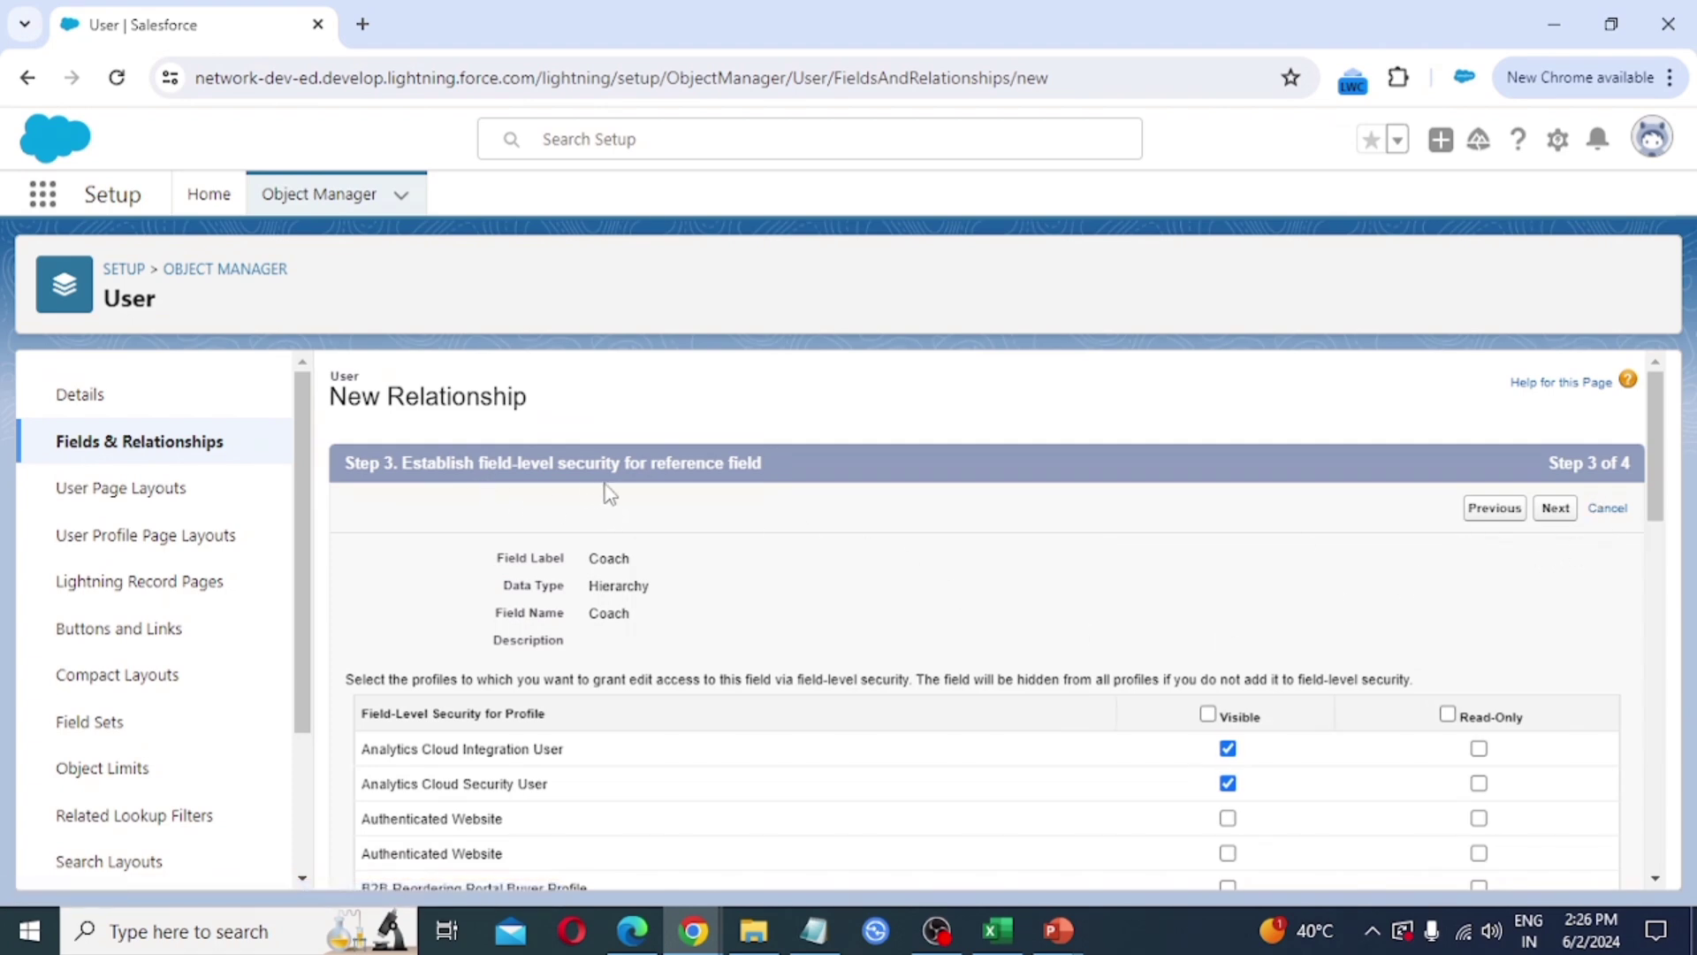
- Accept the default field-level security and page layouts for the Coach field and save it
{"action": "scroll", "coordinate": [988, 560], "scroll_direction": "down", "scroll_amount": 3}
{"action": "scroll", "coordinate": [1387, 773], "scroll_direction": "down", "scroll_amount": 10}
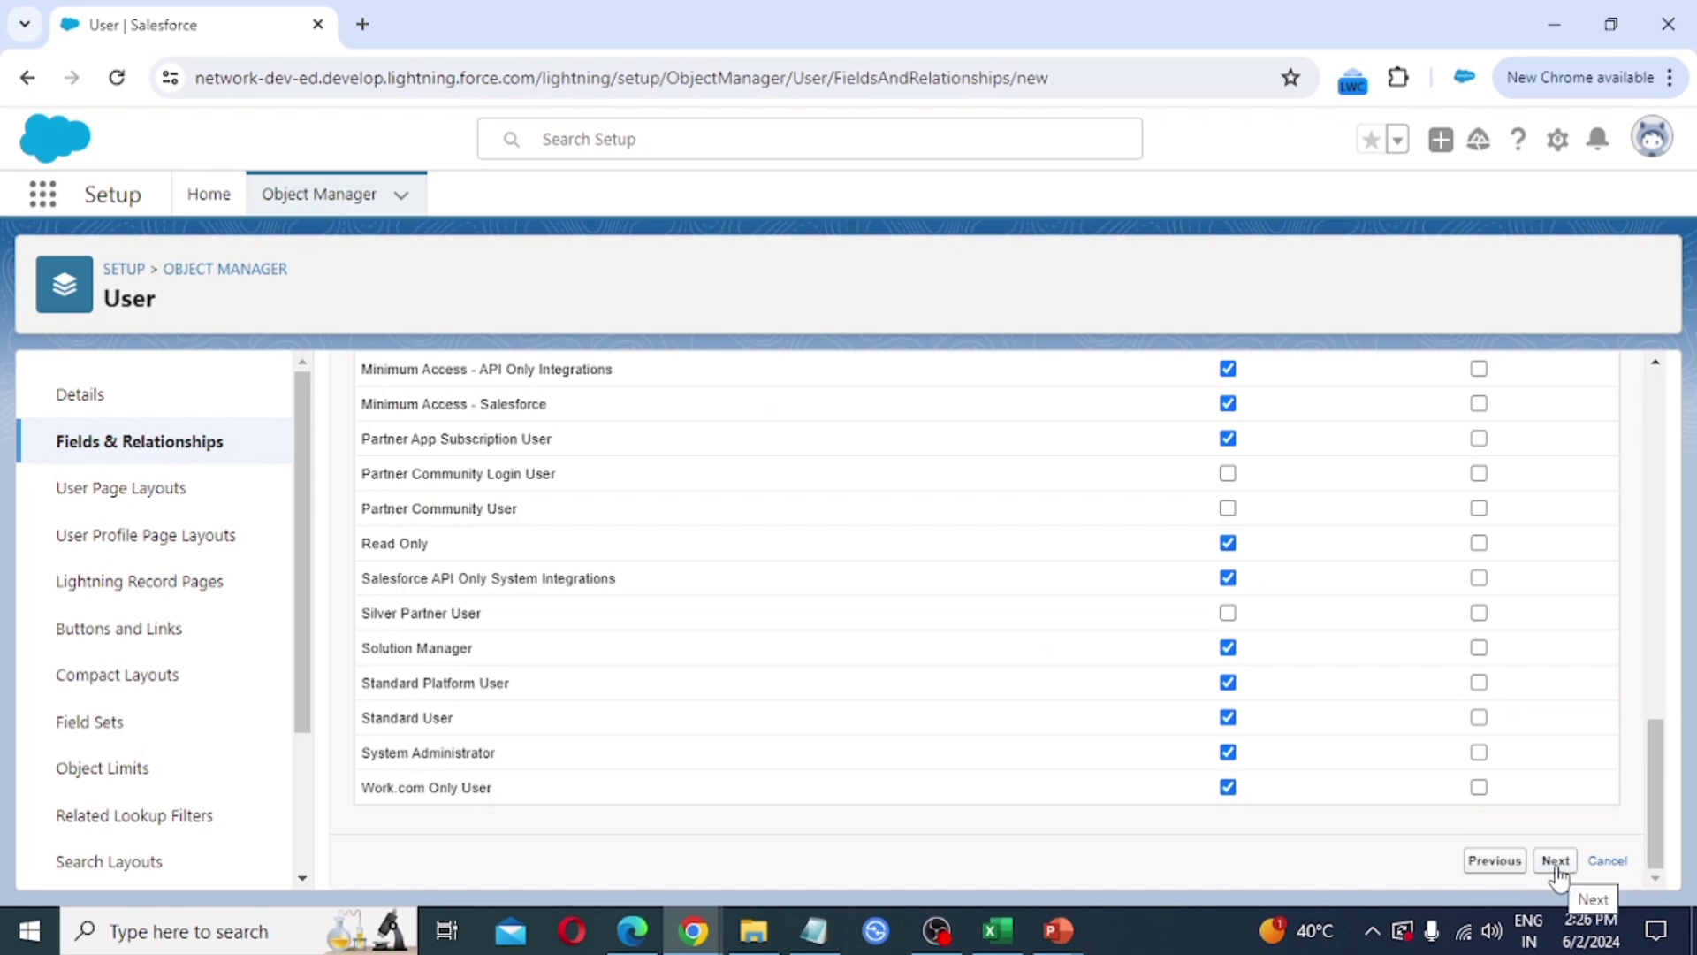
{"action": "left_click", "coordinate": [1556, 862]}
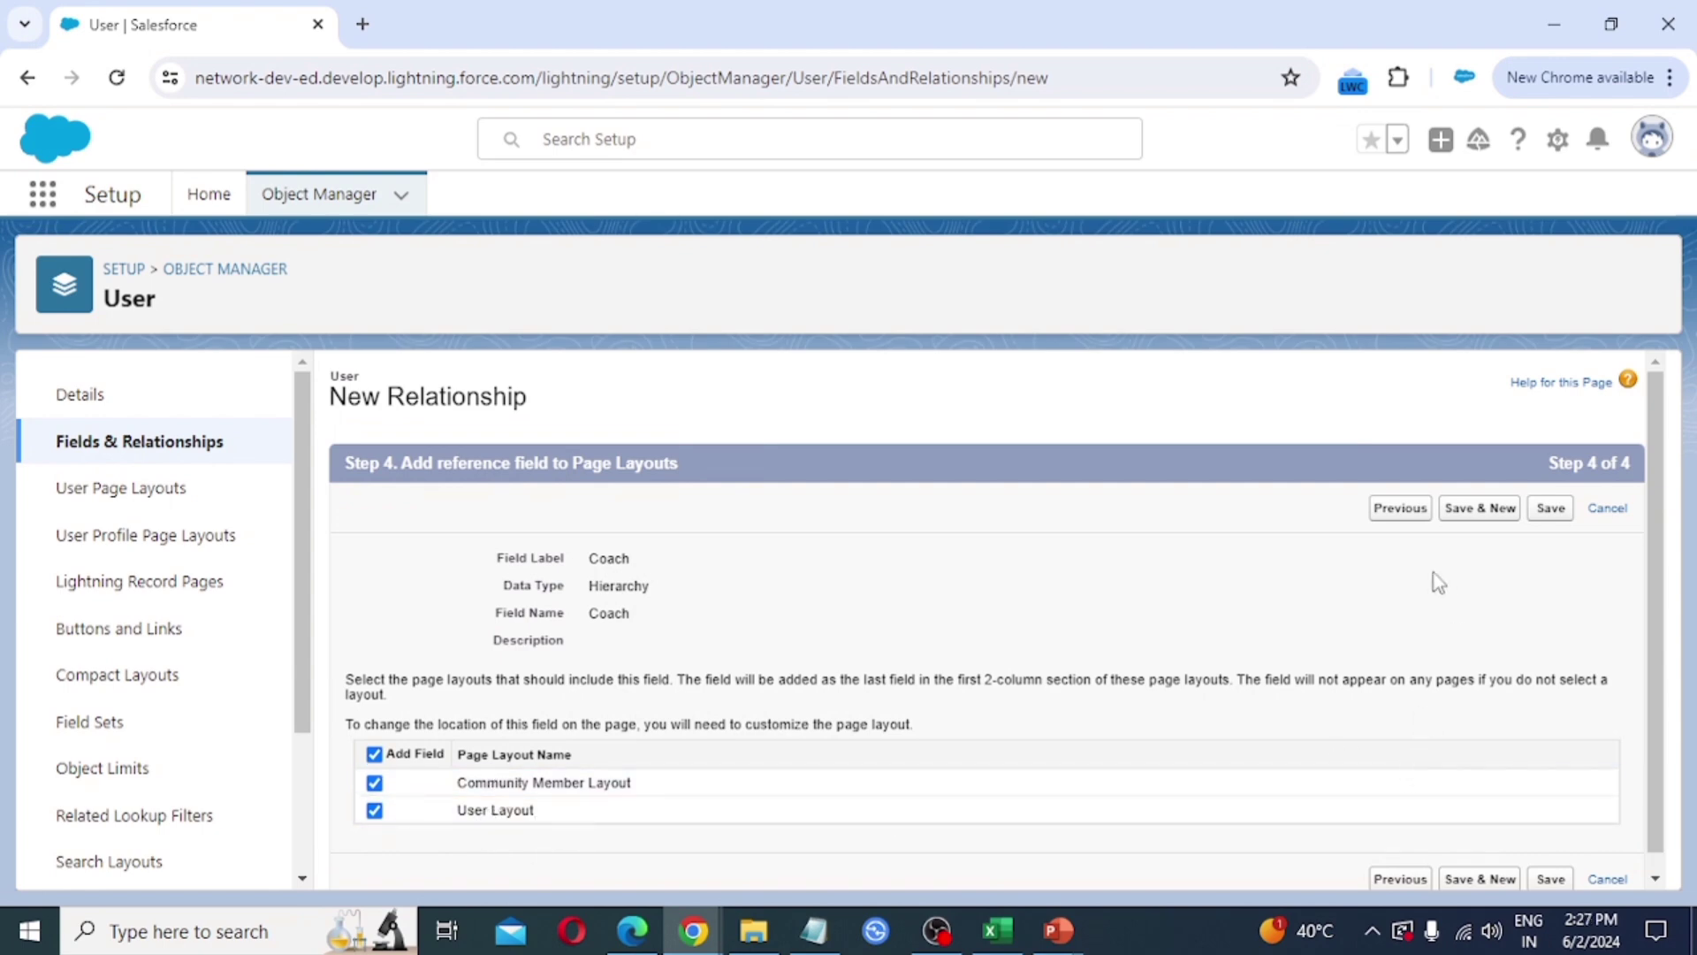
{"action": "left_click", "coordinate": [1552, 514]}
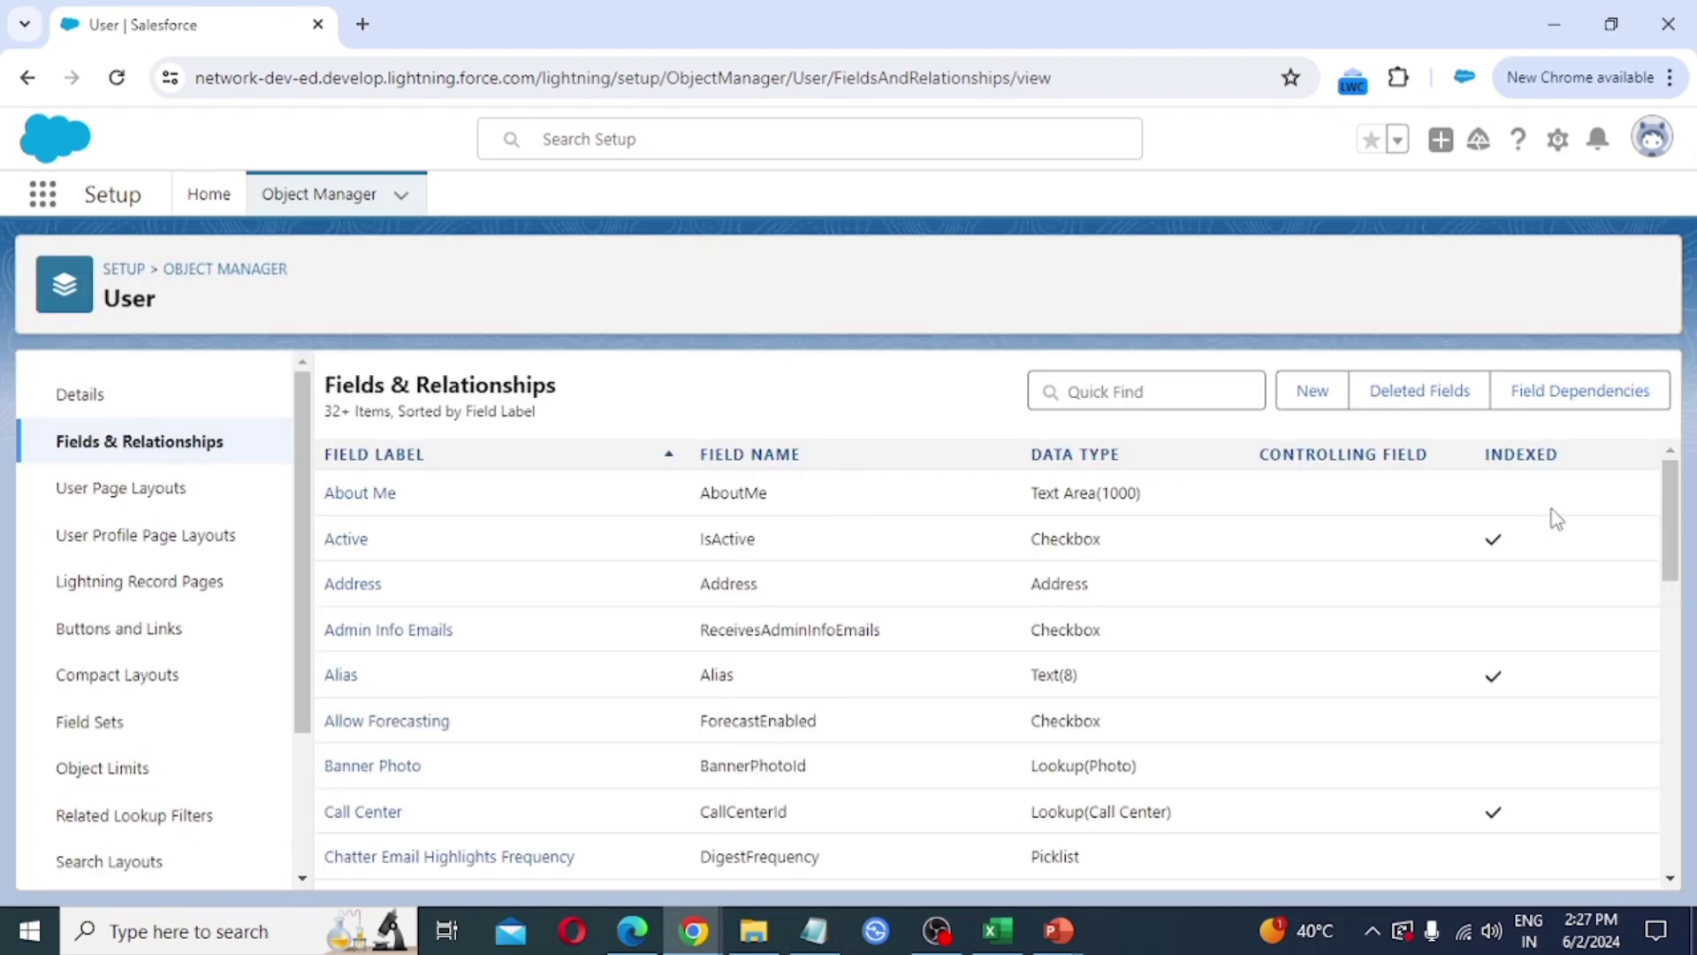
- Open Setup in a new browser tab and show the list of all users in the org
{"action": "left_click", "coordinate": [1559, 148]}
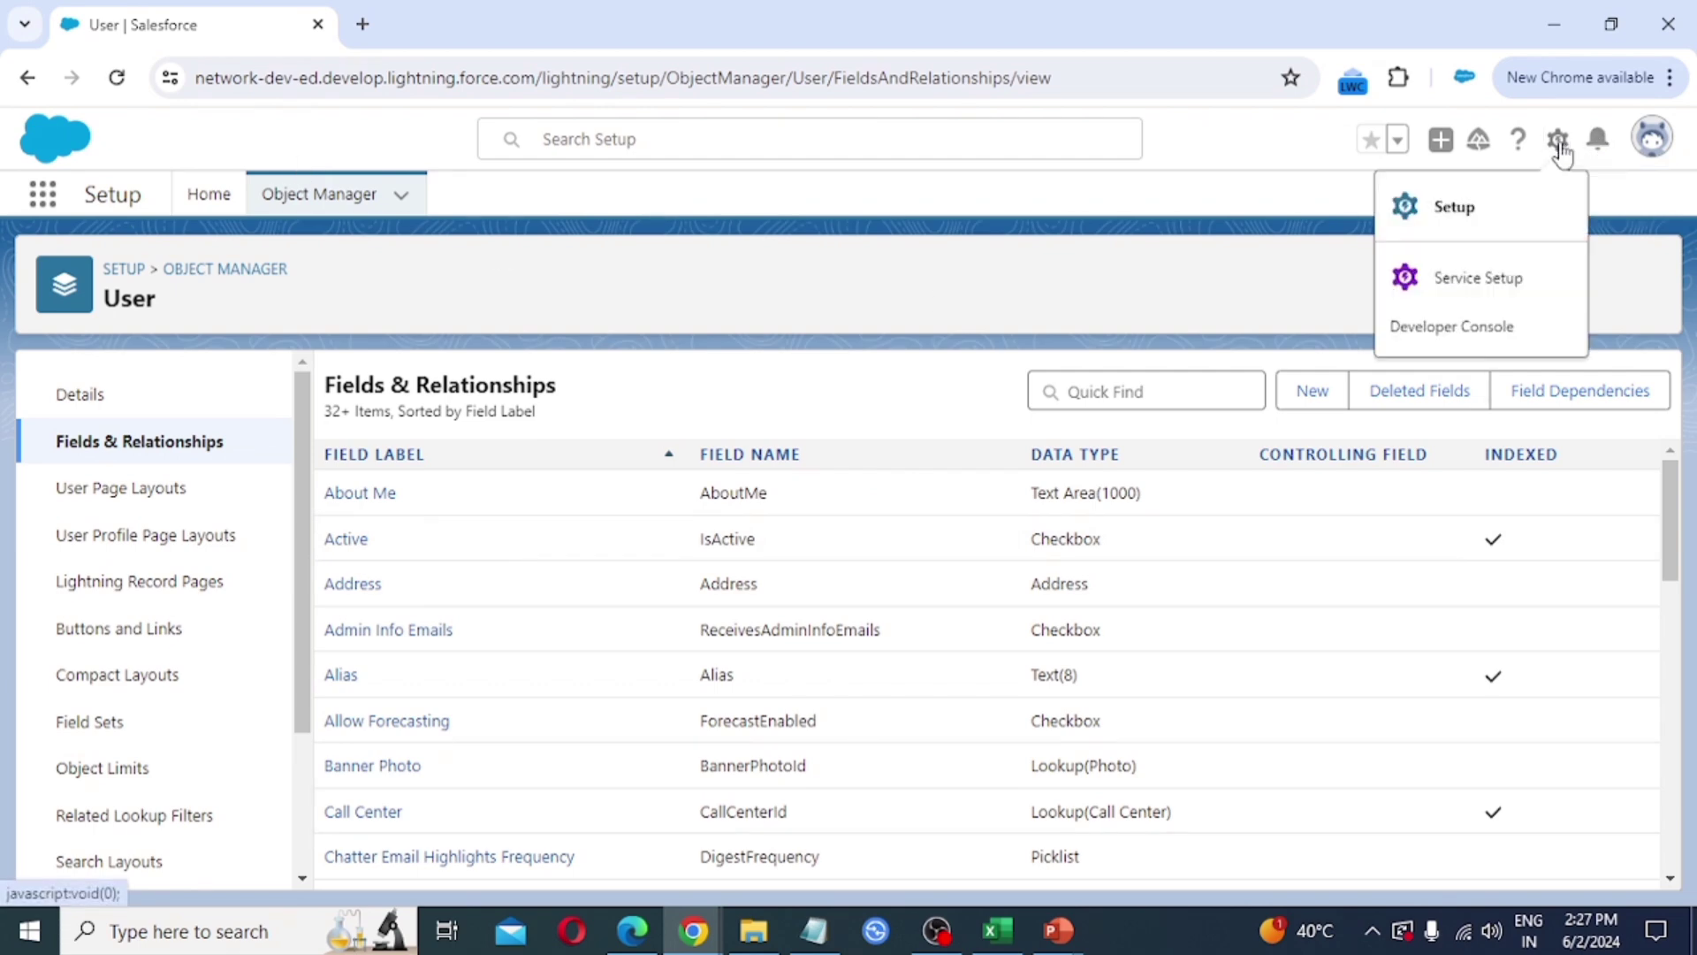
{"action": "left_click", "coordinate": [1502, 233]}
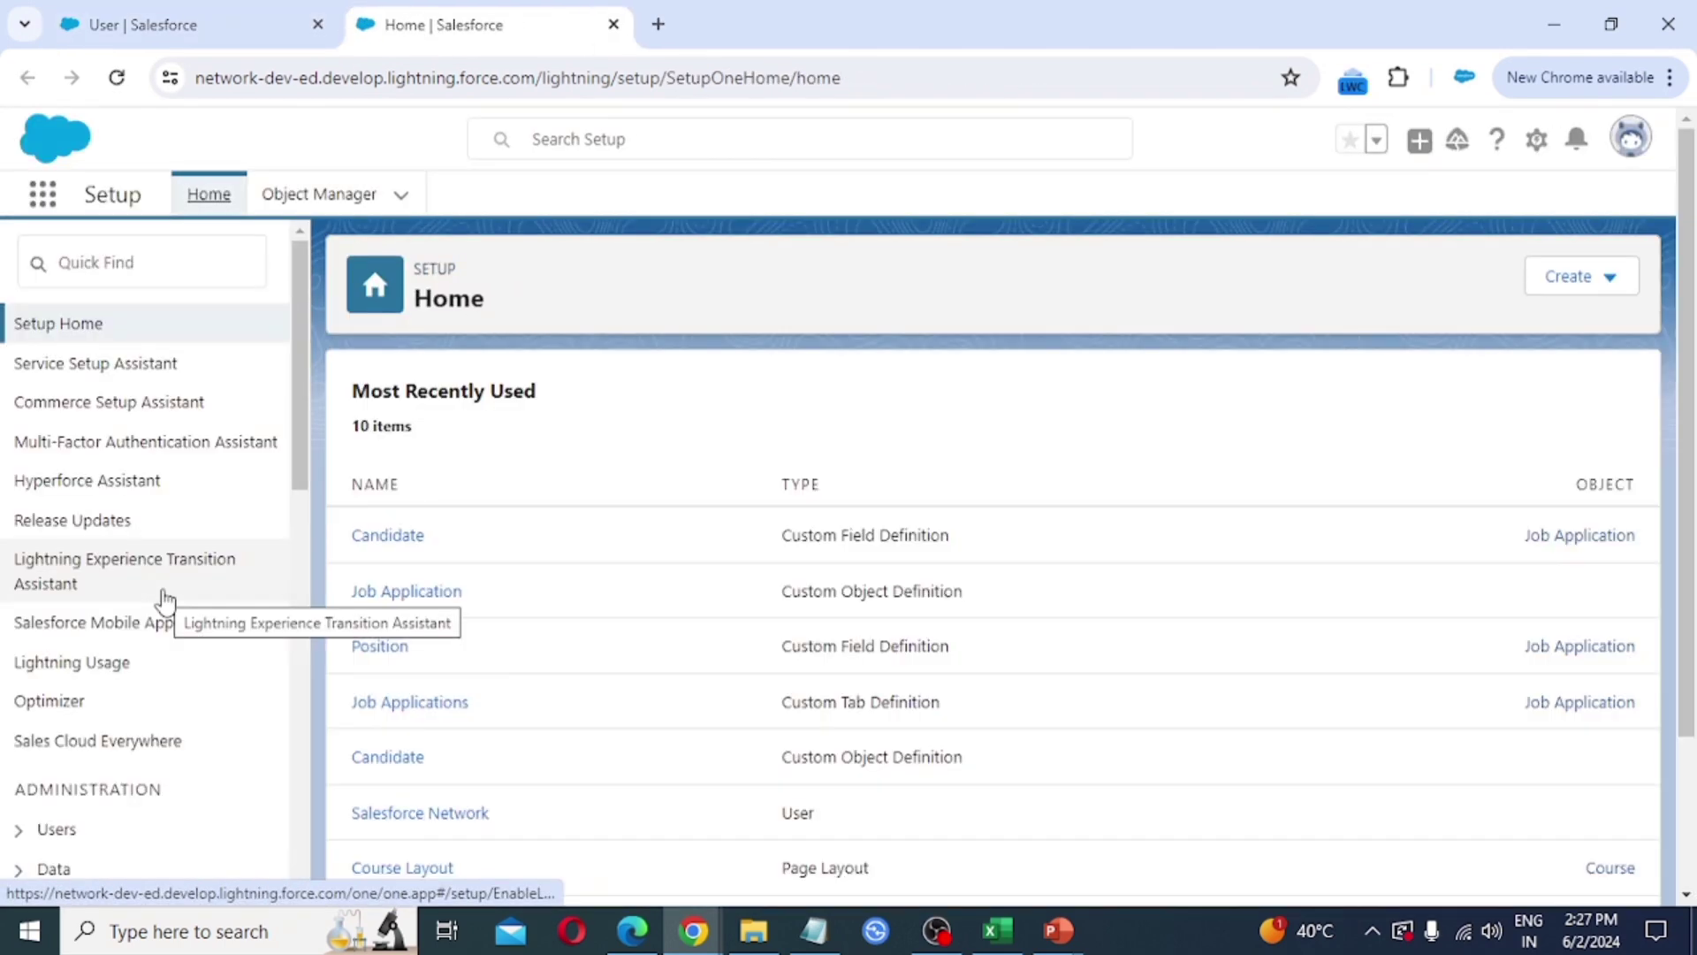
{"action": "scroll", "coordinate": [163, 600], "scroll_direction": "down", "scroll_amount": 3}
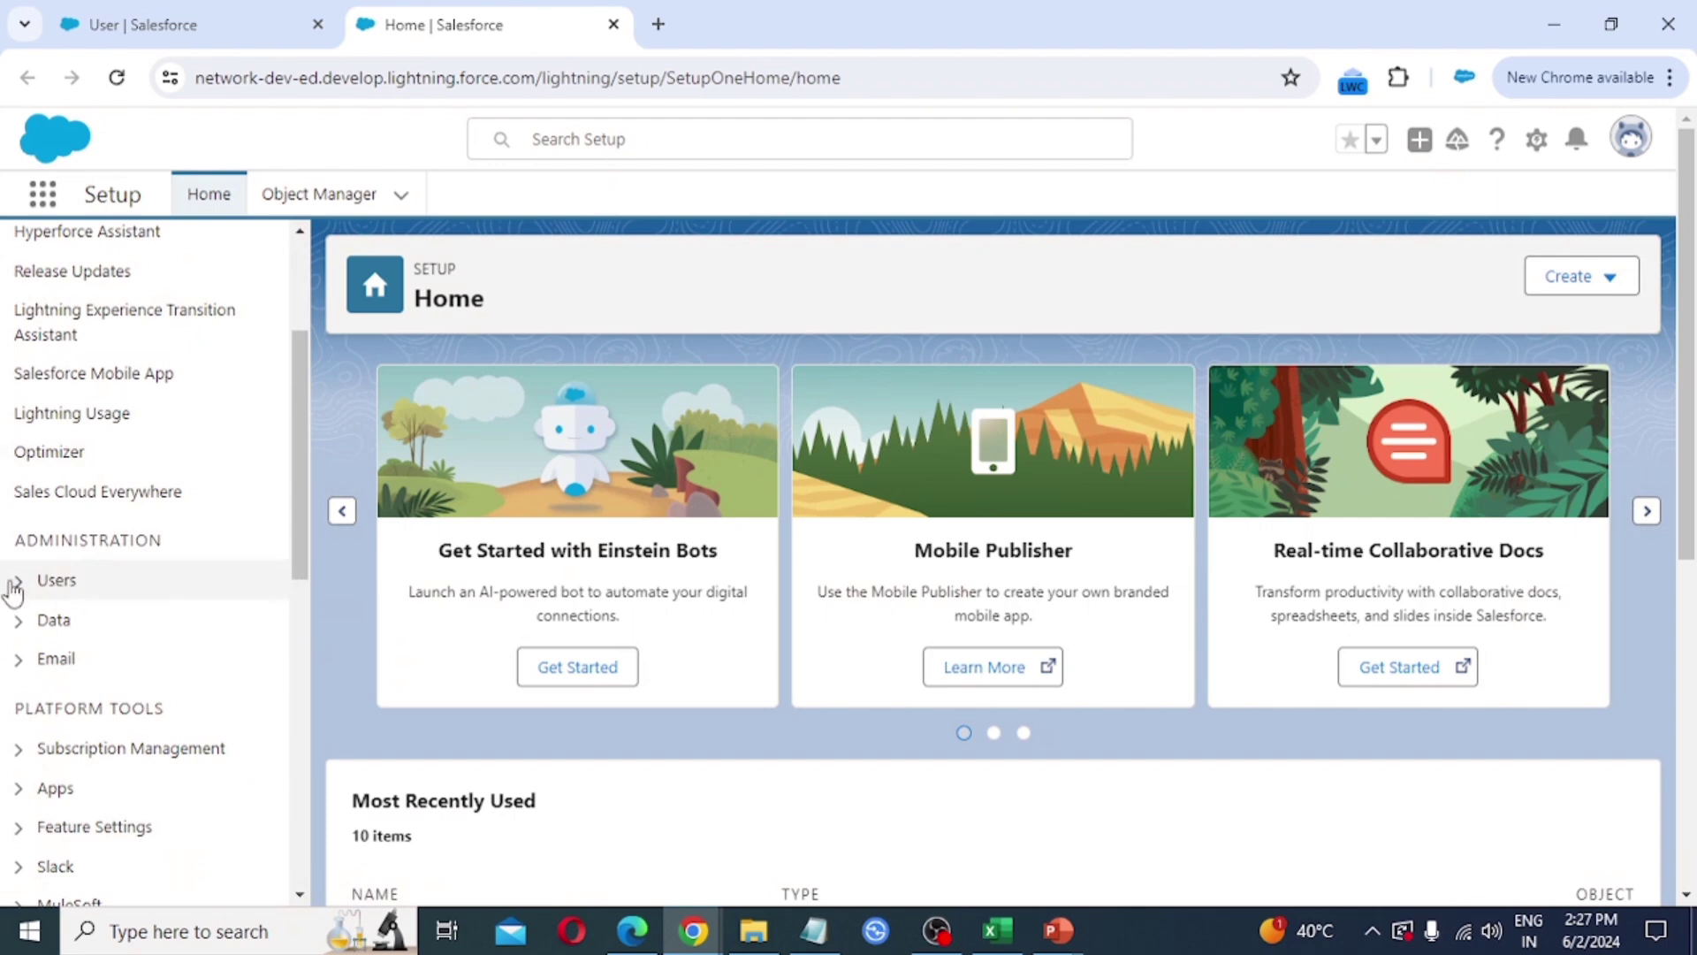
{"action": "left_click", "coordinate": [19, 580]}
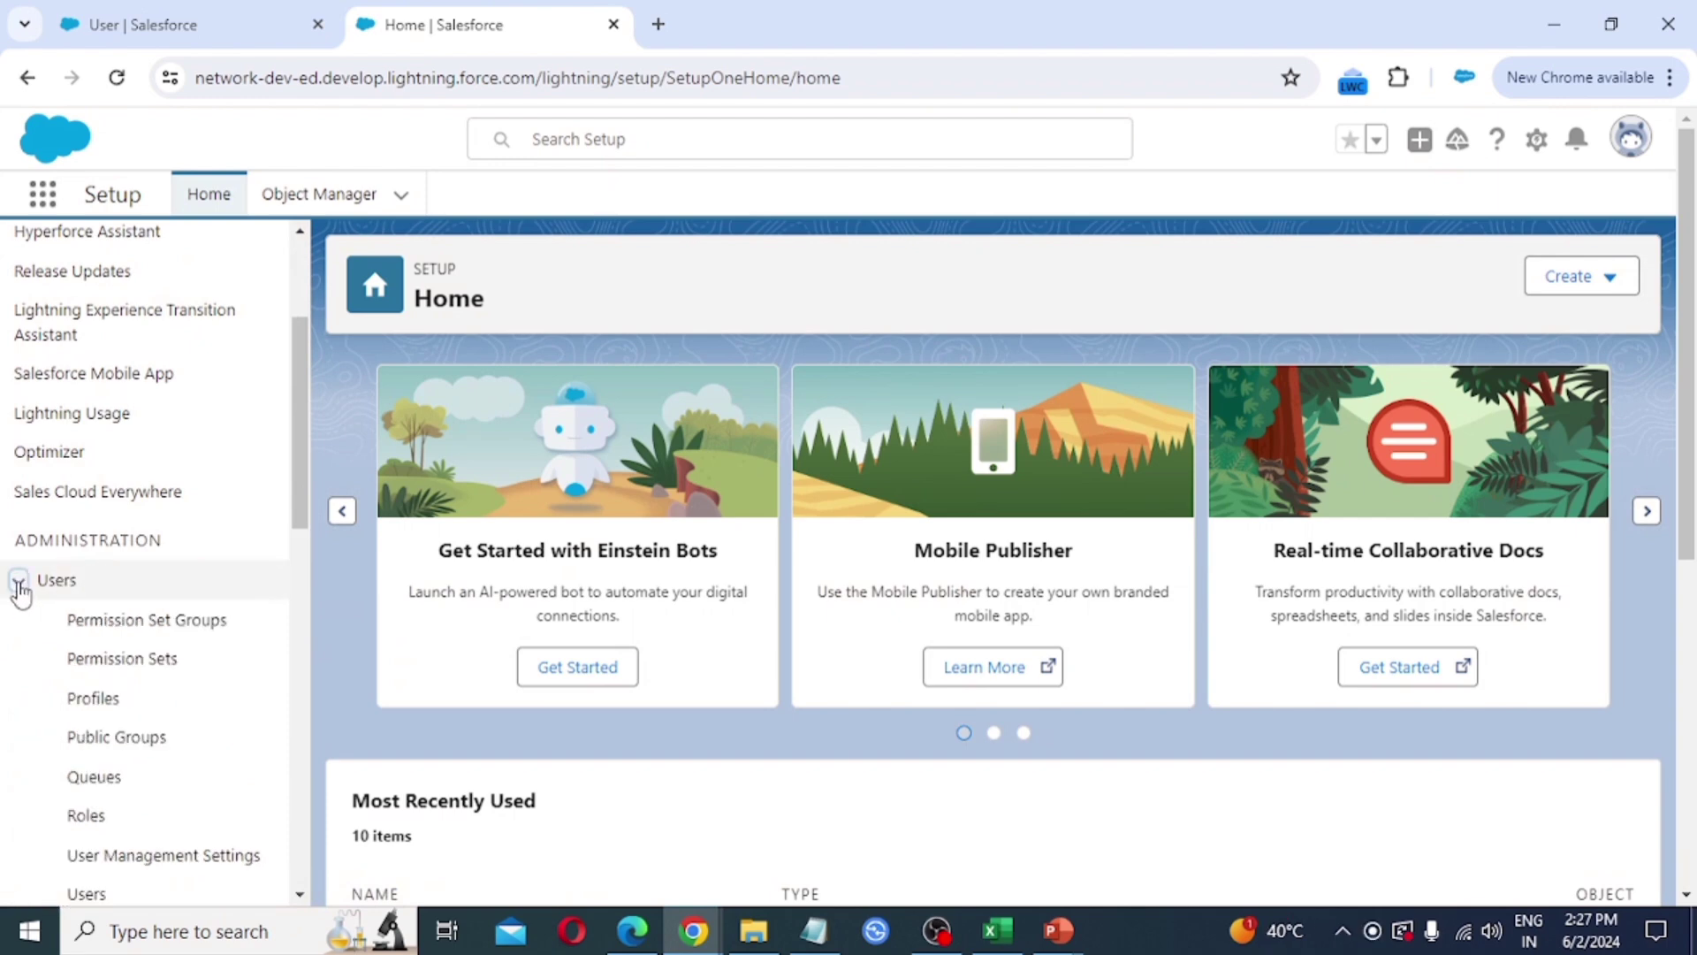
{"action": "scroll", "coordinate": [87, 582], "scroll_direction": "down", "scroll_amount": 2}
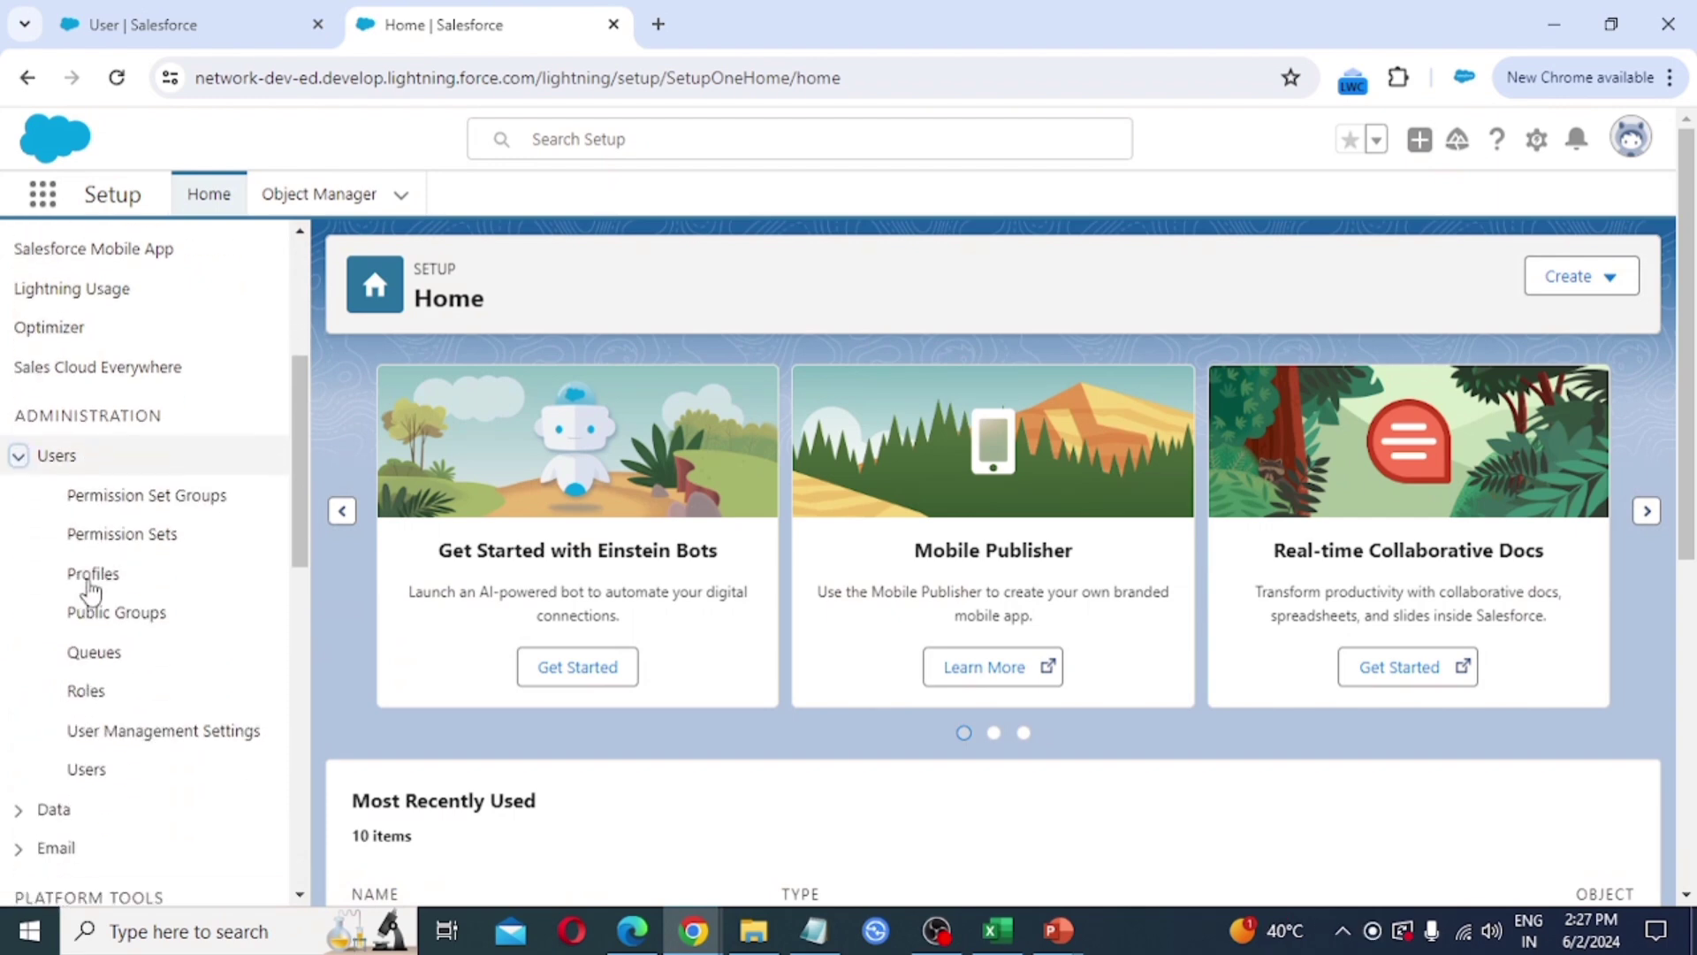
{"action": "left_click", "coordinate": [91, 781]}
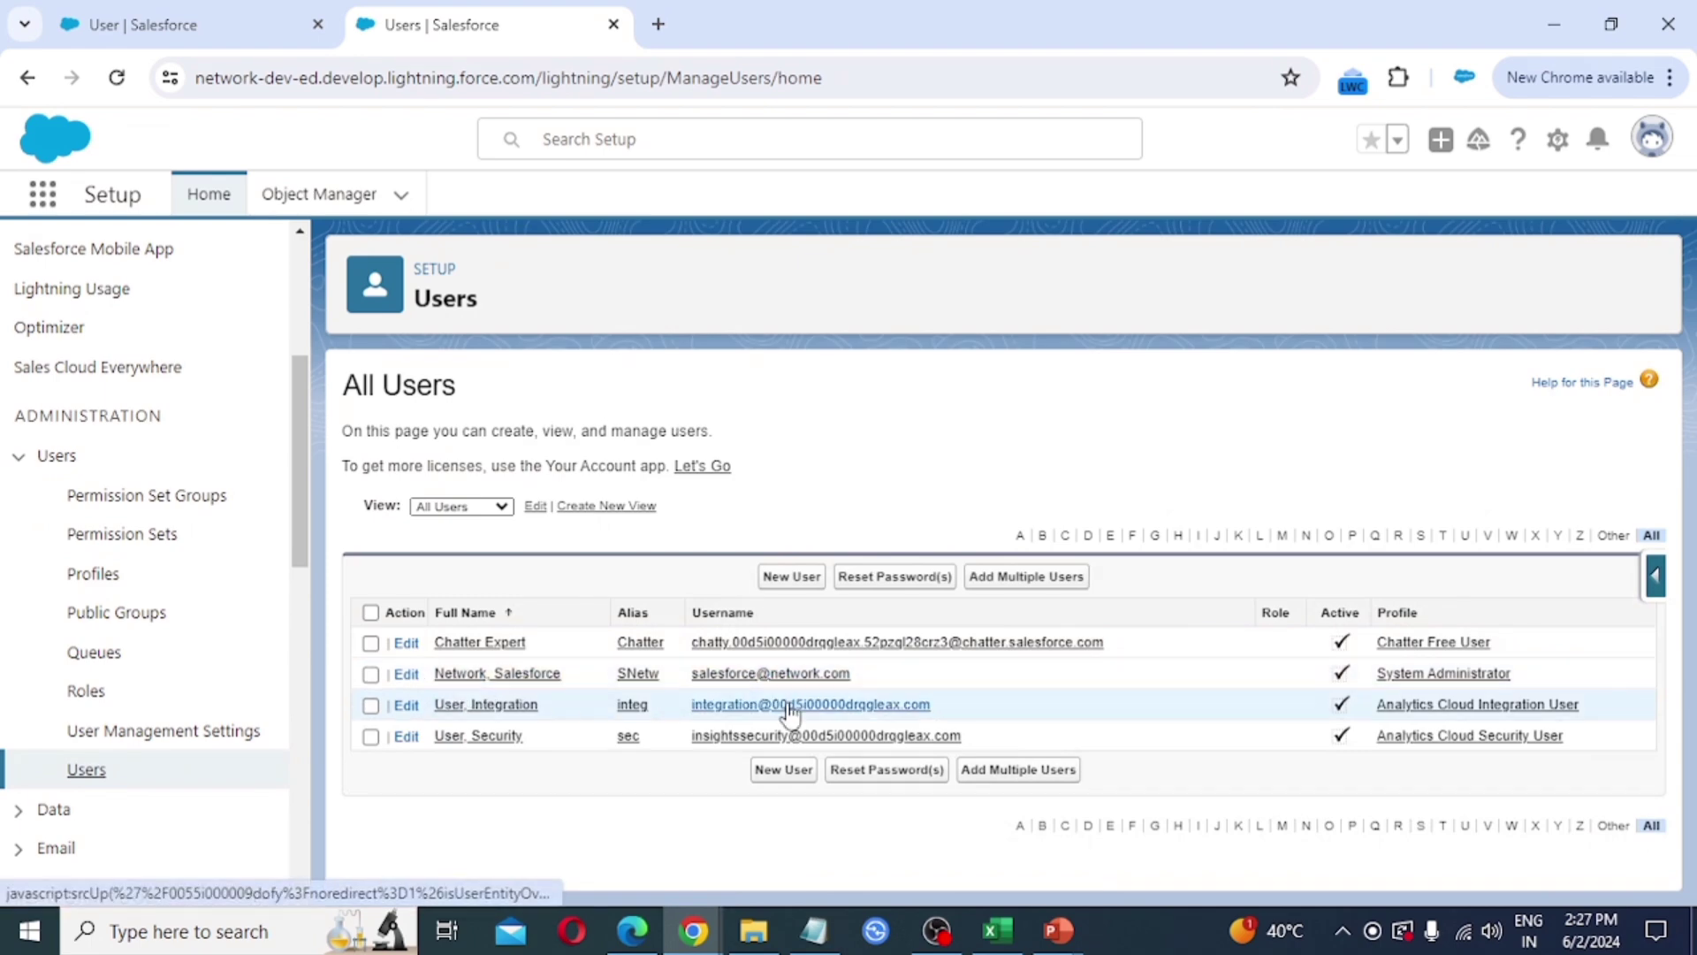
- Open the System Administrator user for editing and inspect the Coach field's user lookup without choosing a coach
{"action": "left_click", "coordinate": [405, 674]}
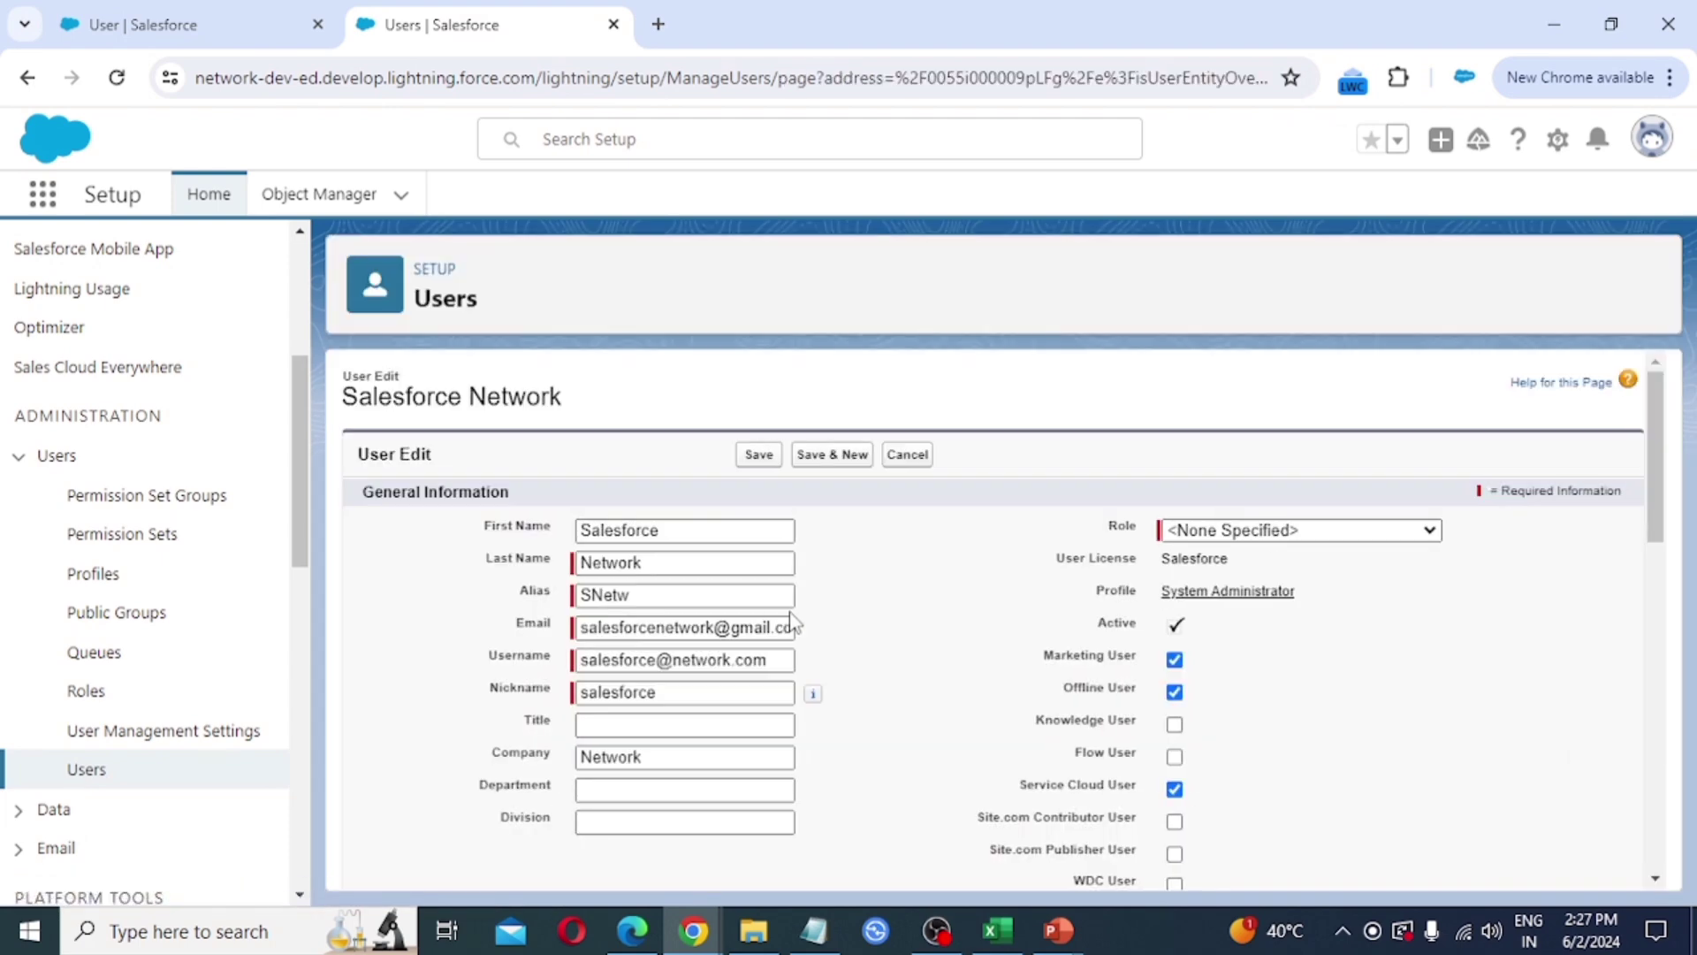
{"action": "scroll", "coordinate": [792, 614], "scroll_direction": "down", "scroll_amount": 3}
{"action": "scroll", "coordinate": [792, 614], "scroll_direction": "down", "scroll_amount": 10}
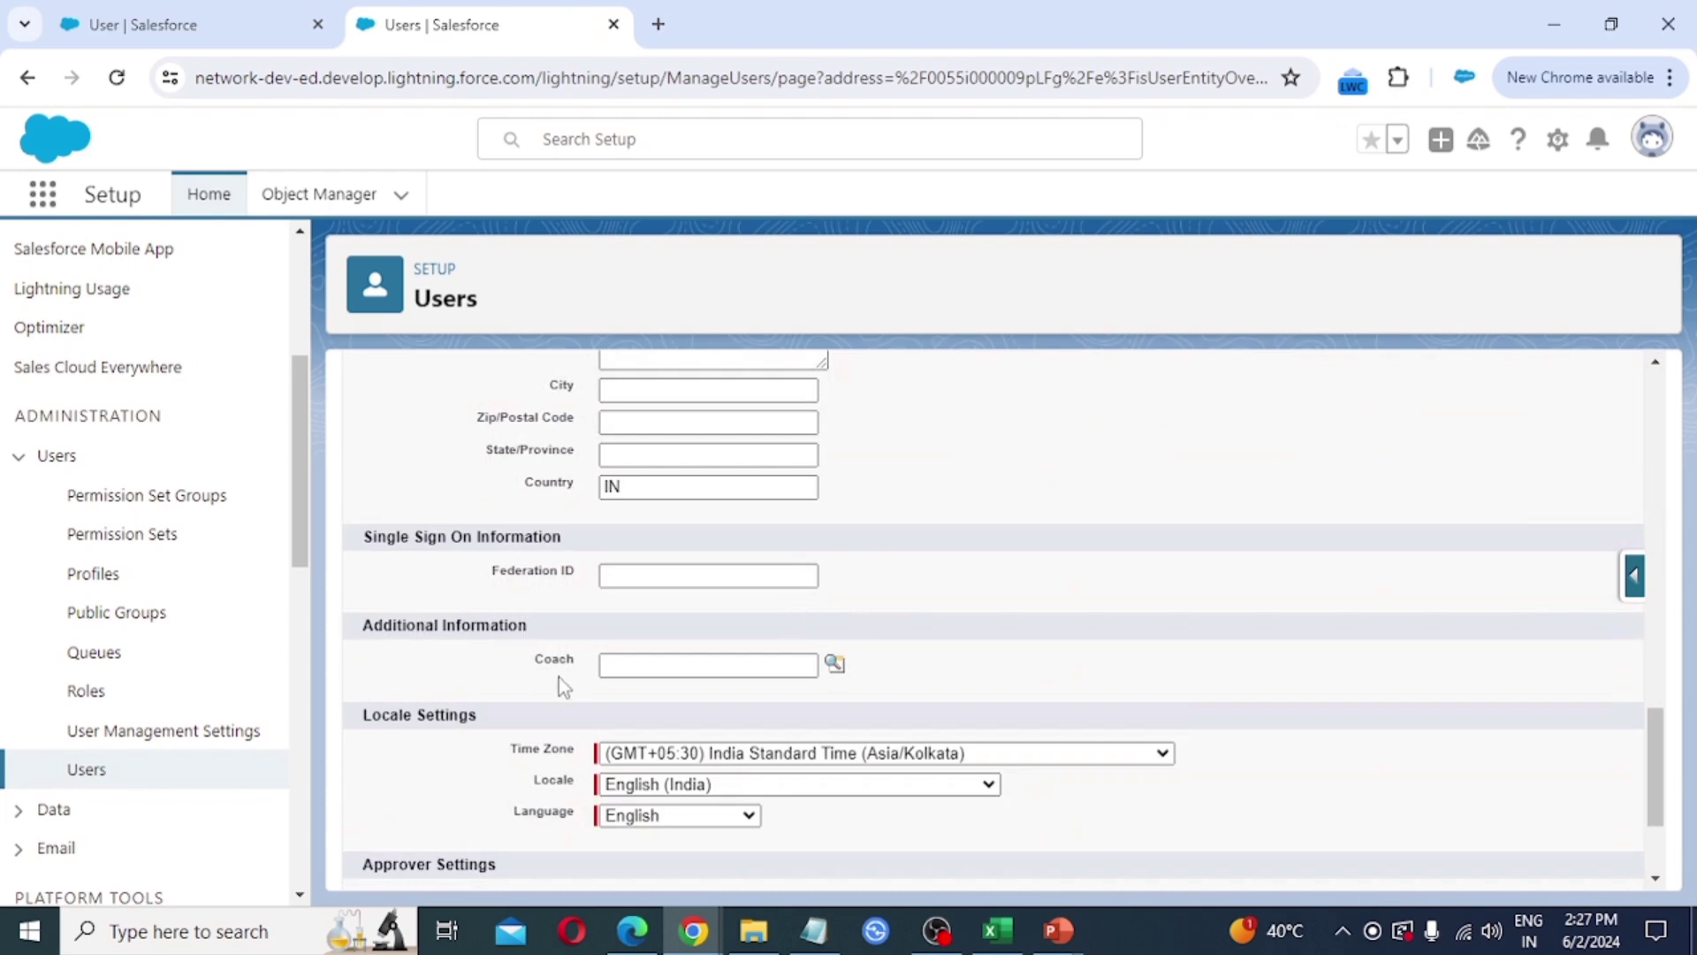
{"action": "left_click", "coordinate": [835, 665]}
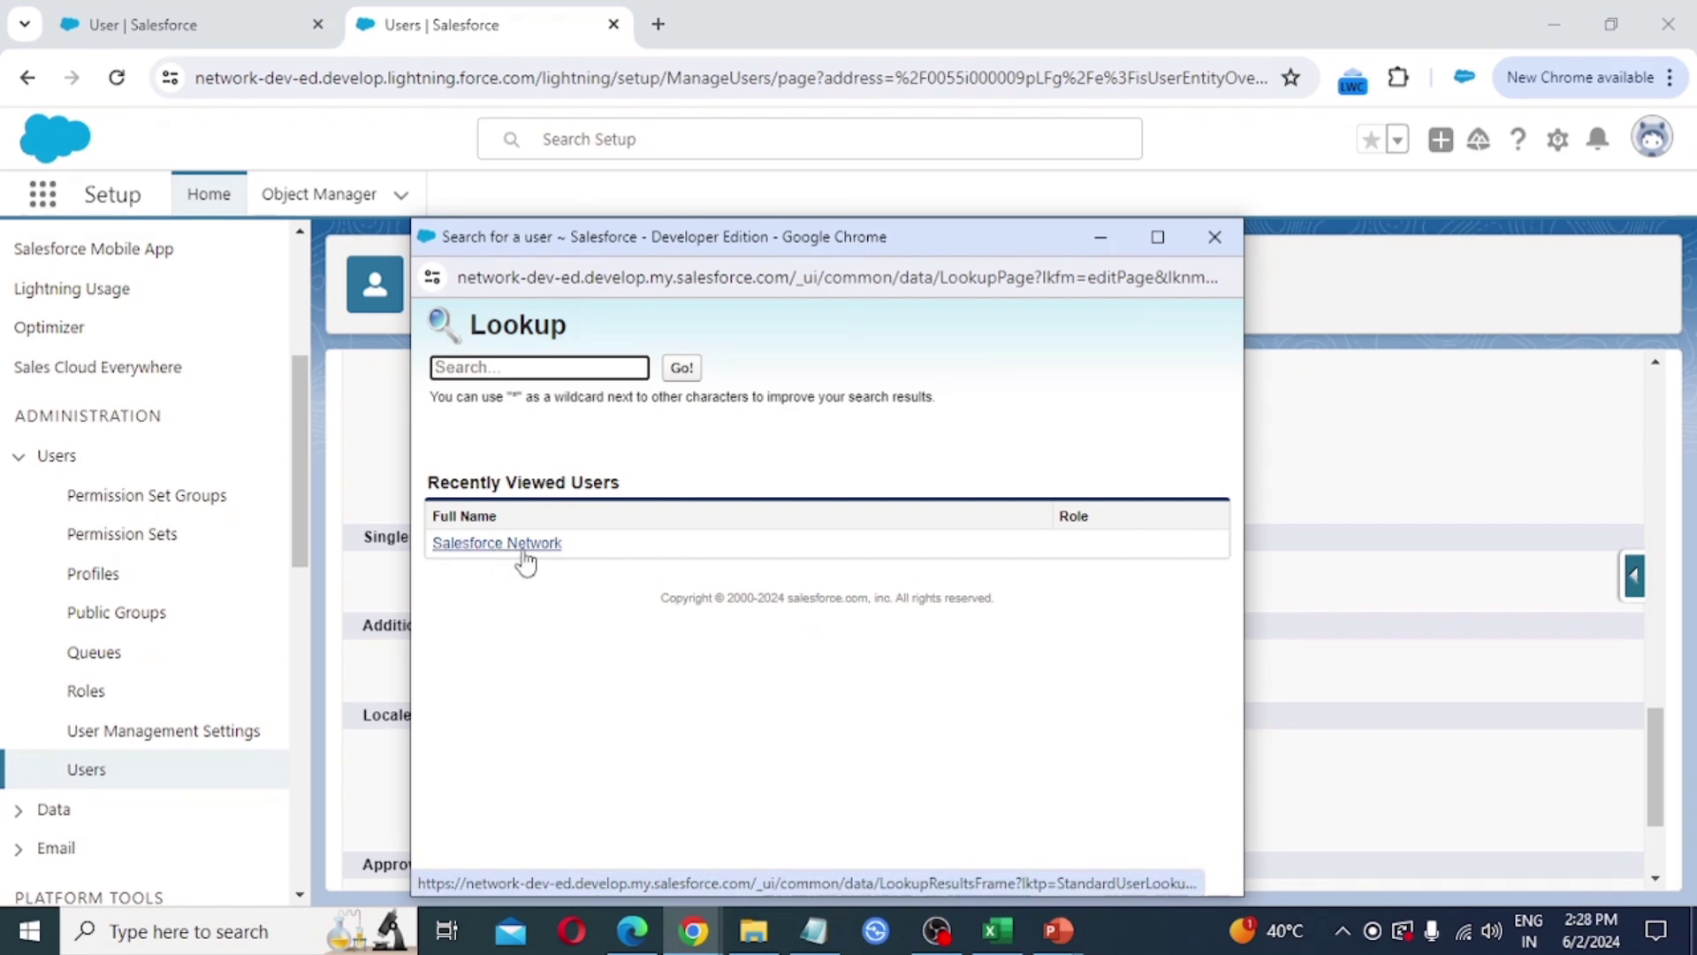
{"action": "left_click", "coordinate": [1215, 237]}
- Return to the first browser tab and start a new custom field on the Account object
{"action": "left_click", "coordinate": [205, 12]}
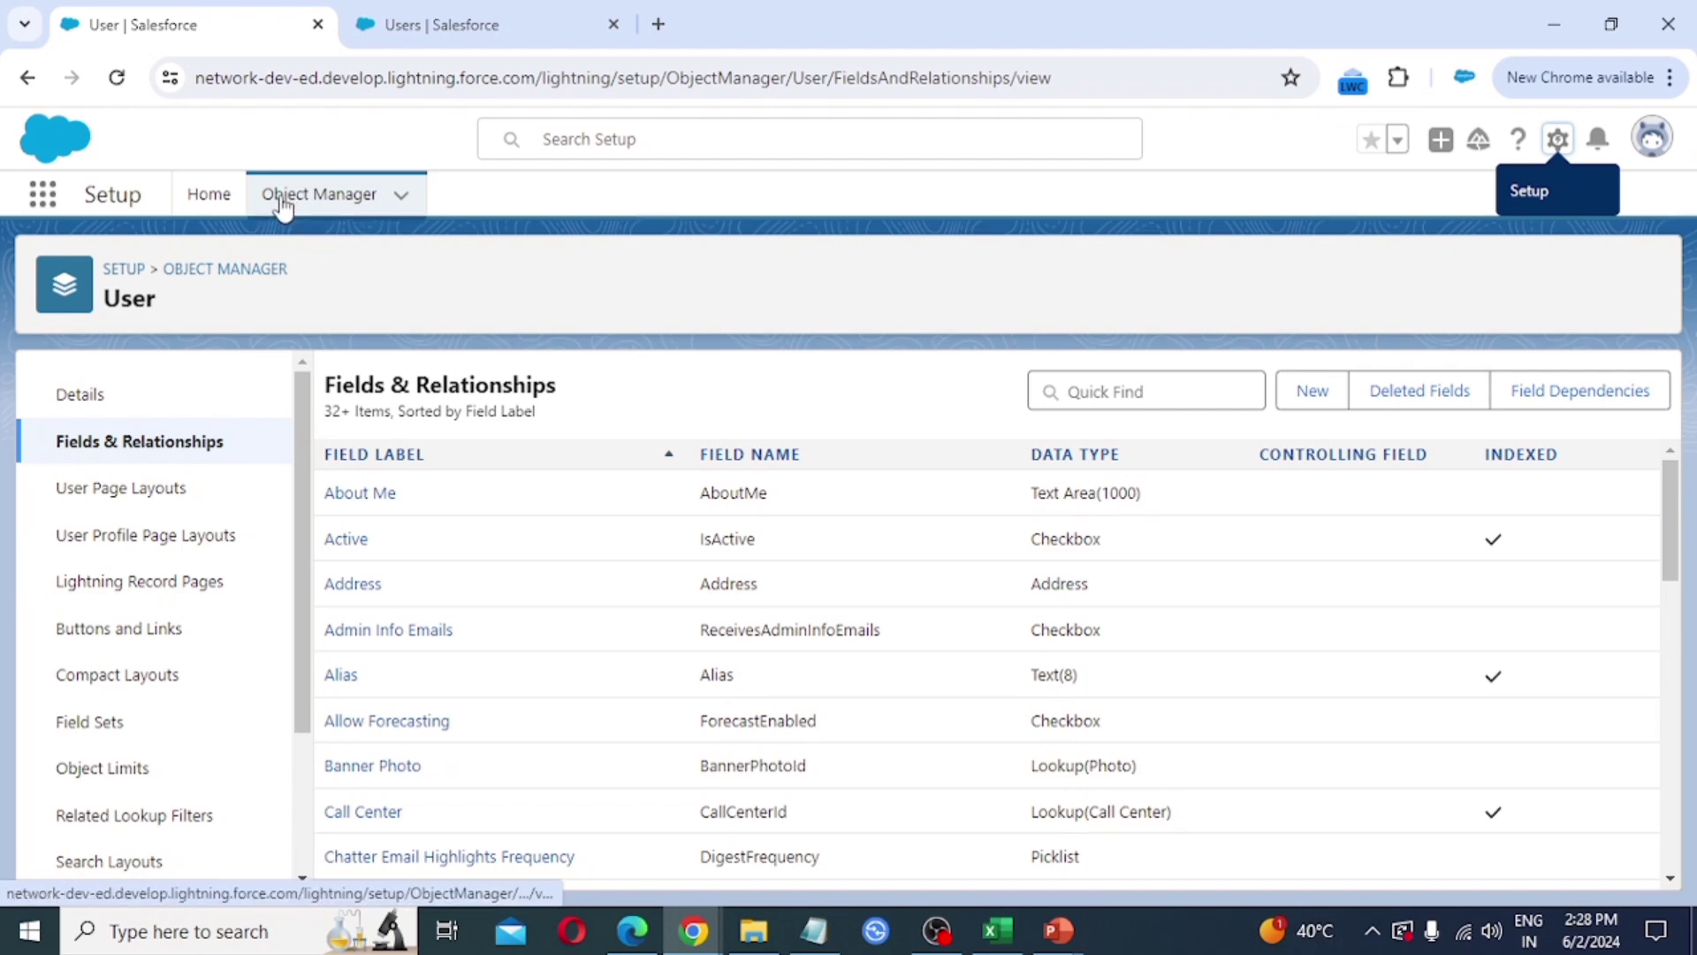
{"action": "left_click", "coordinate": [205, 202]}
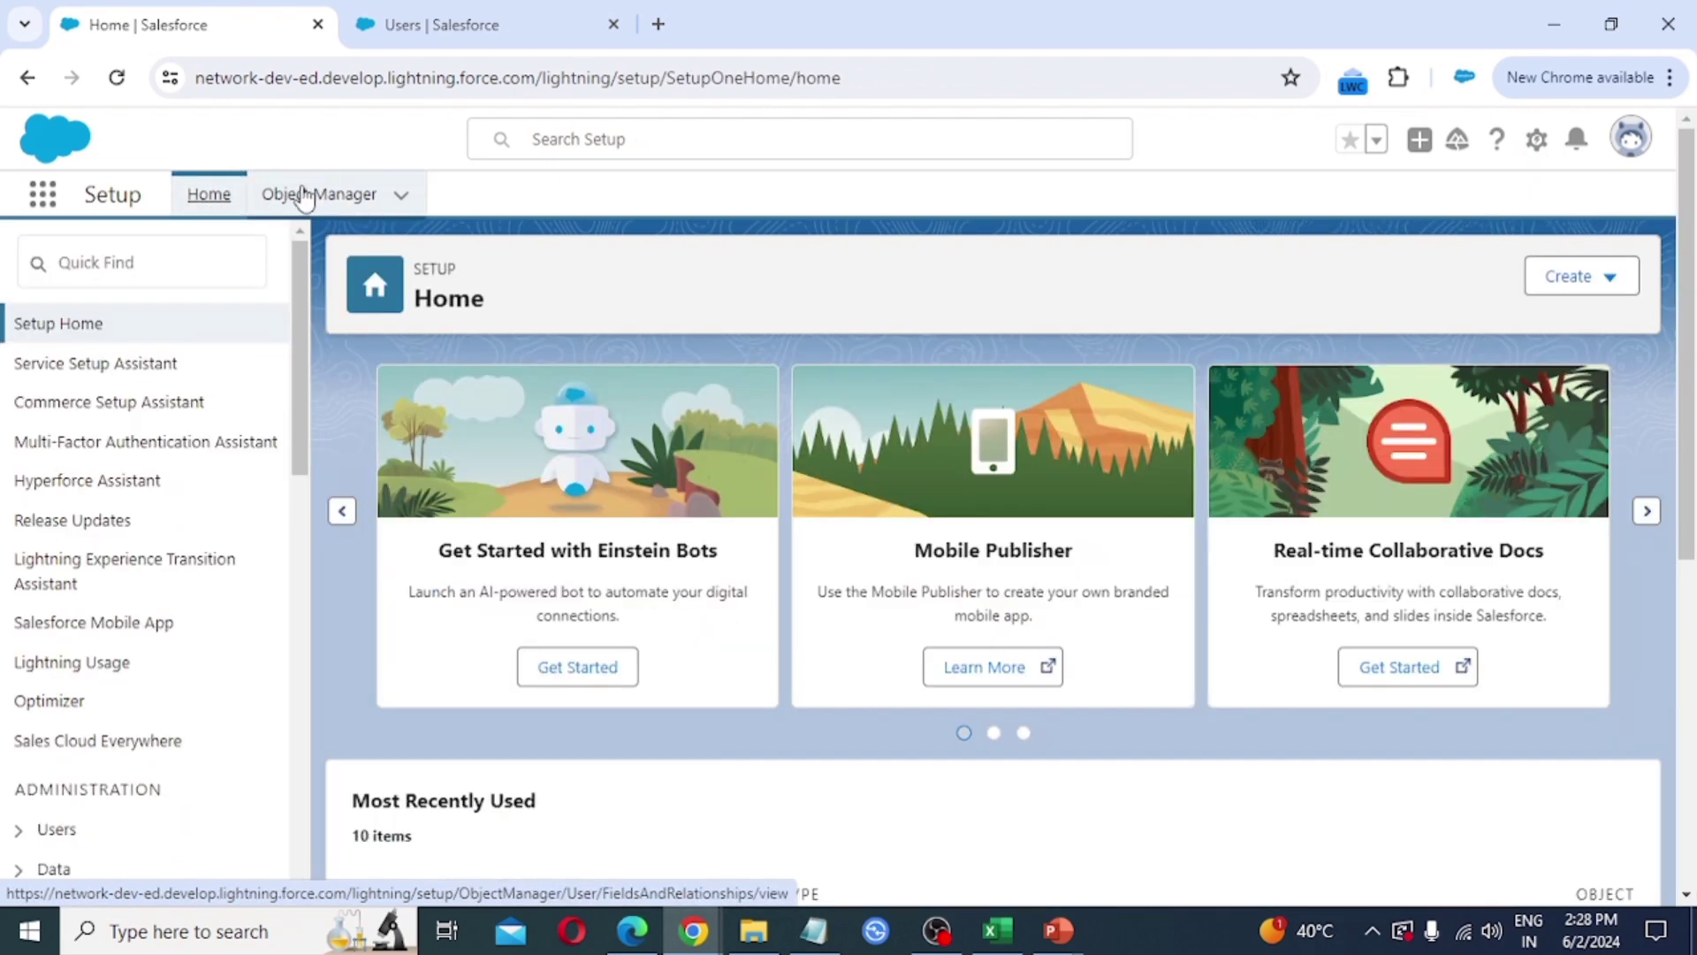
{"action": "left_click", "coordinate": [324, 201]}
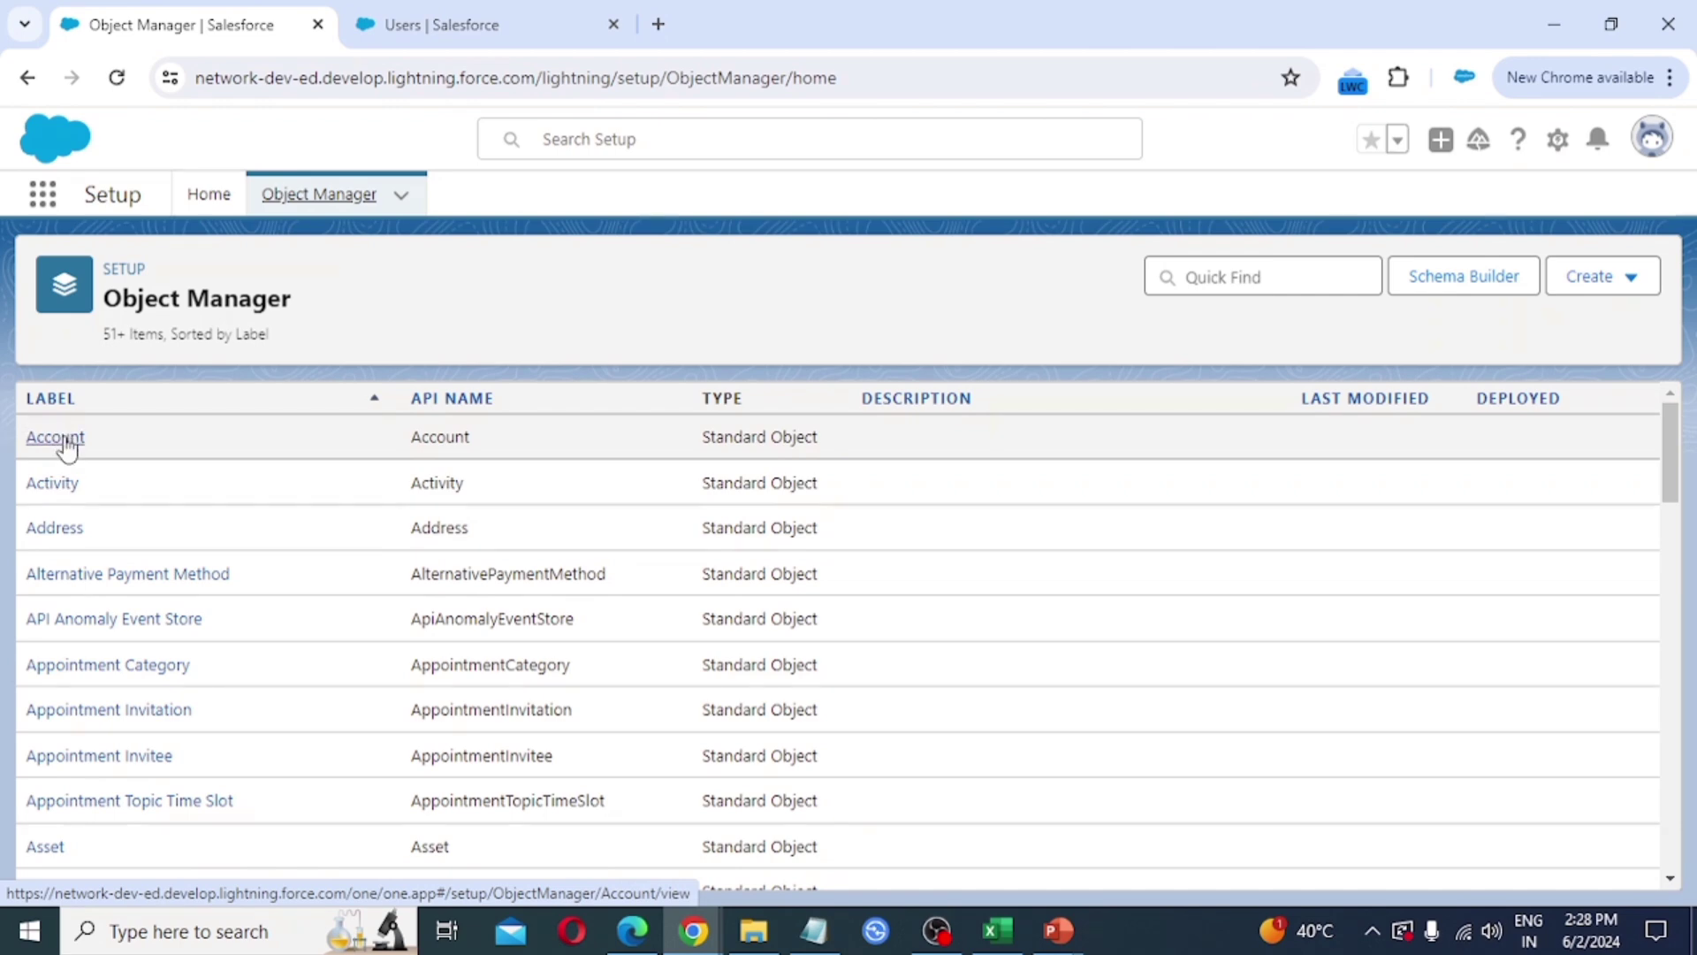
{"action": "left_click", "coordinate": [70, 441]}
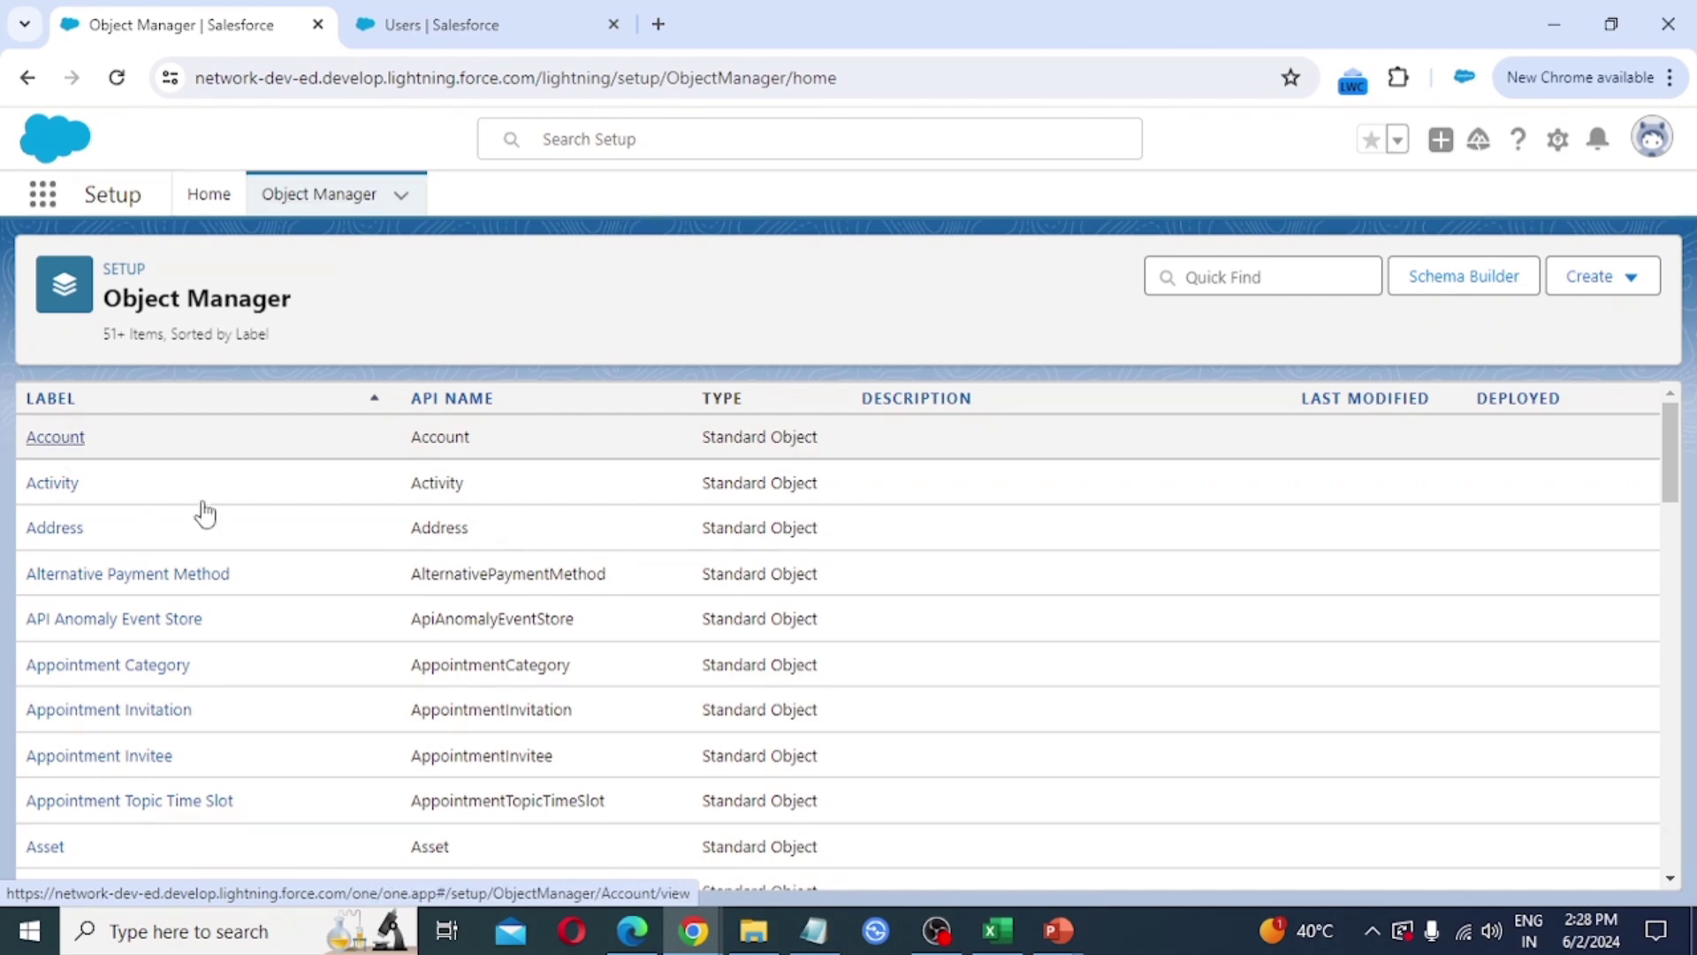
{"action": "left_click", "coordinate": [137, 442]}
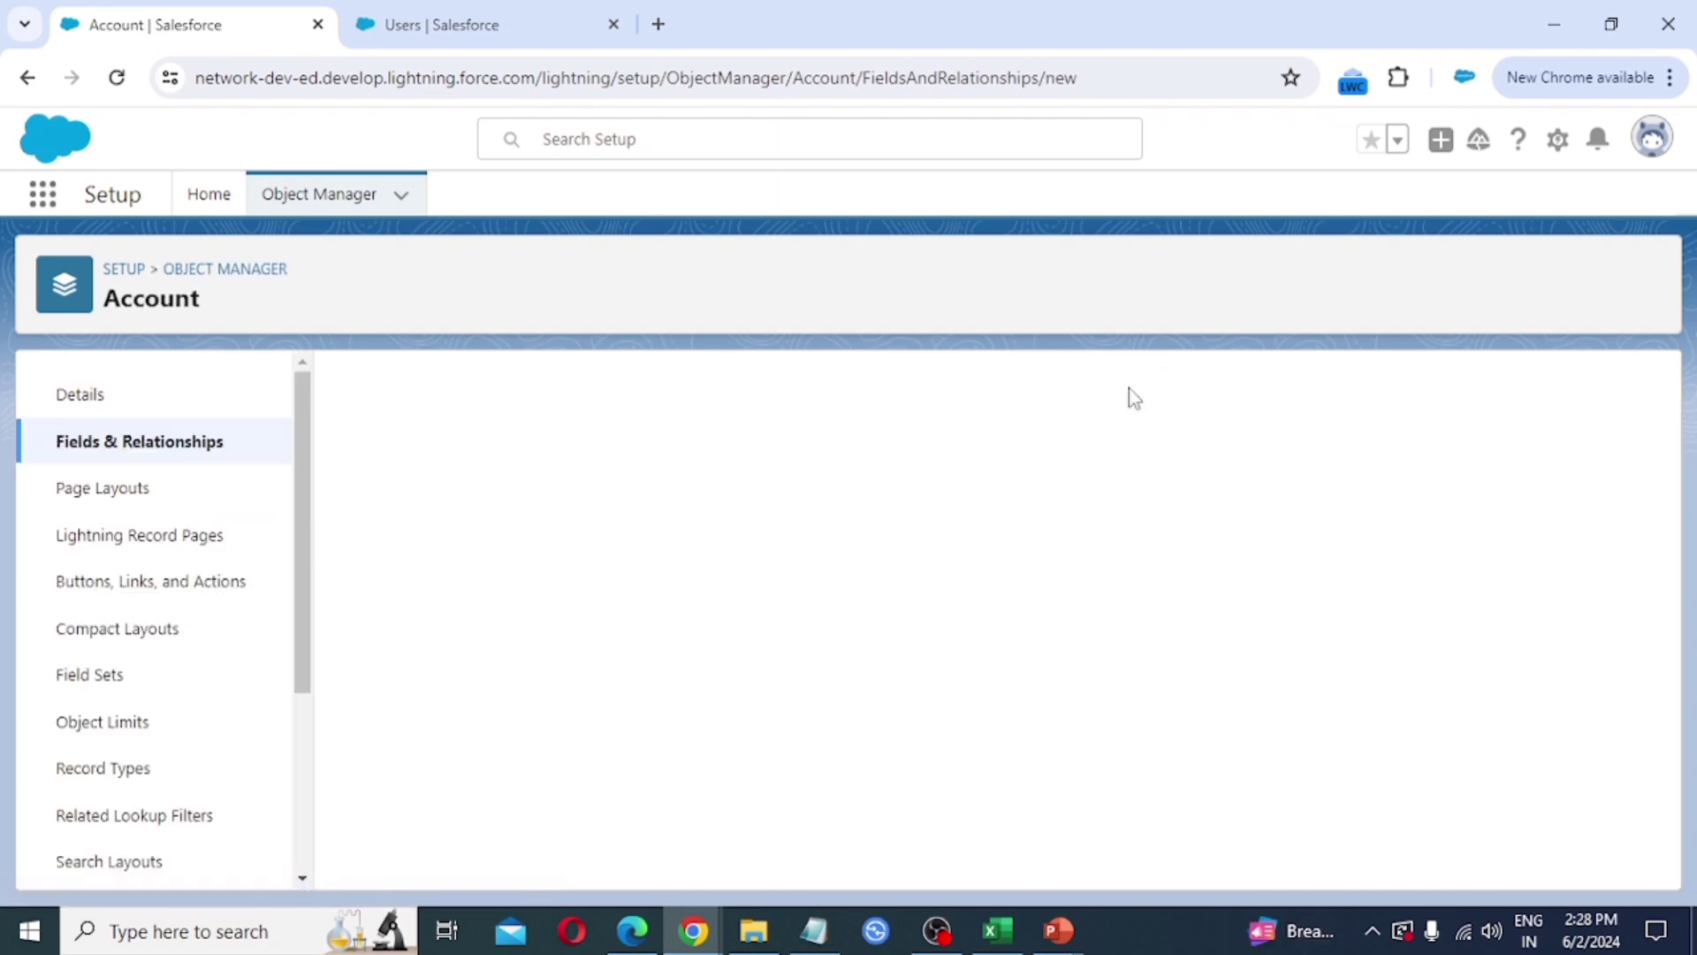
- Examine which relationship data types are offered for a new Account field, then leave for Setup Home without choosing one
{"action": "scroll", "coordinate": [688, 675], "scroll_direction": "down", "scroll_amount": 2}
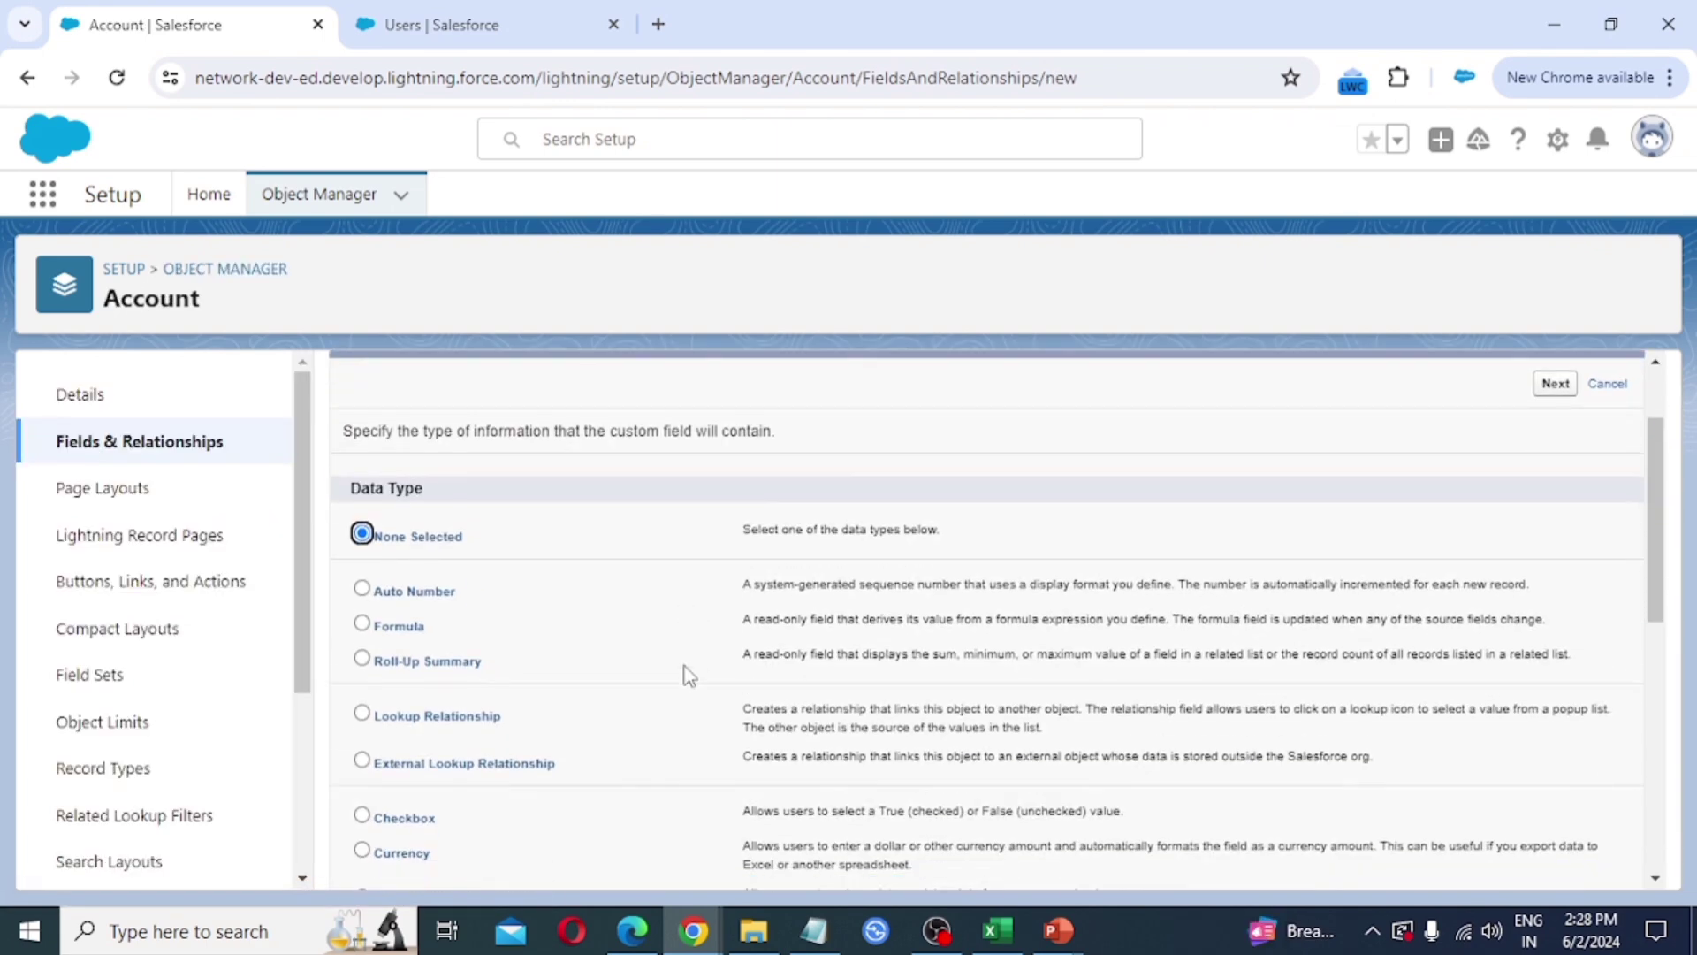
{"action": "scroll", "coordinate": [677, 759], "scroll_direction": "down", "scroll_amount": 2}
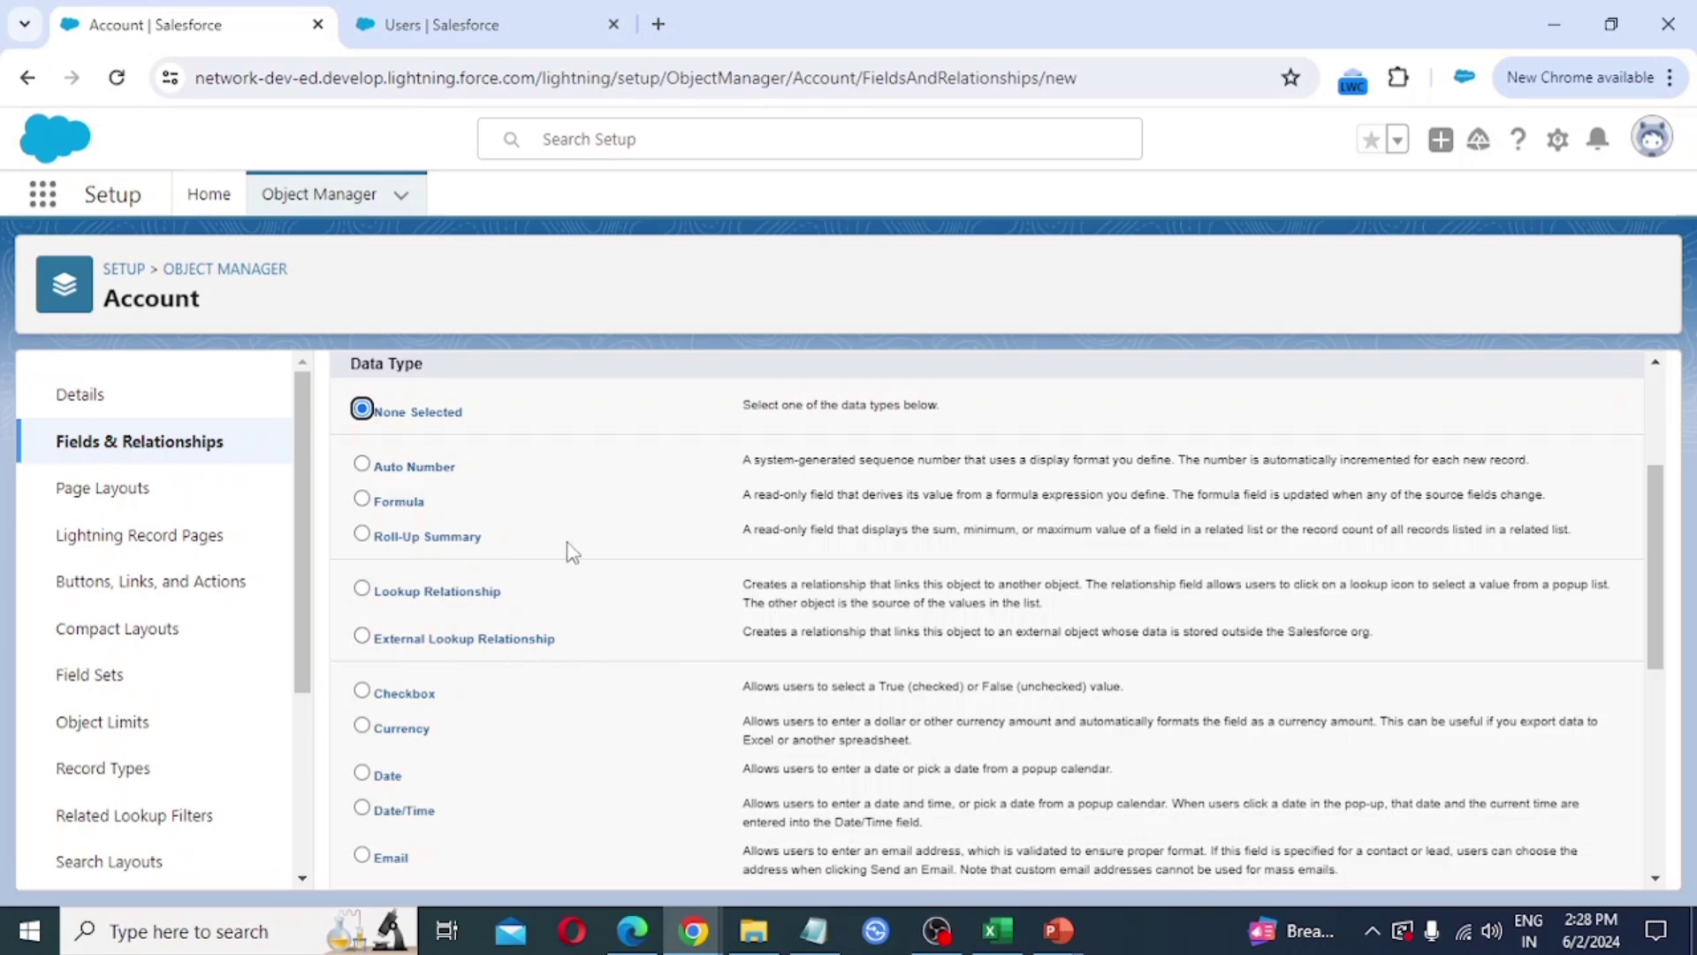
{"action": "scroll", "coordinate": [697, 633], "scroll_direction": "down", "scroll_amount": 2}
{"action": "scroll", "coordinate": [709, 672], "scroll_direction": "up", "scroll_amount": 2}
{"action": "scroll", "coordinate": [648, 747], "scroll_direction": "up", "scroll_amount": 2}
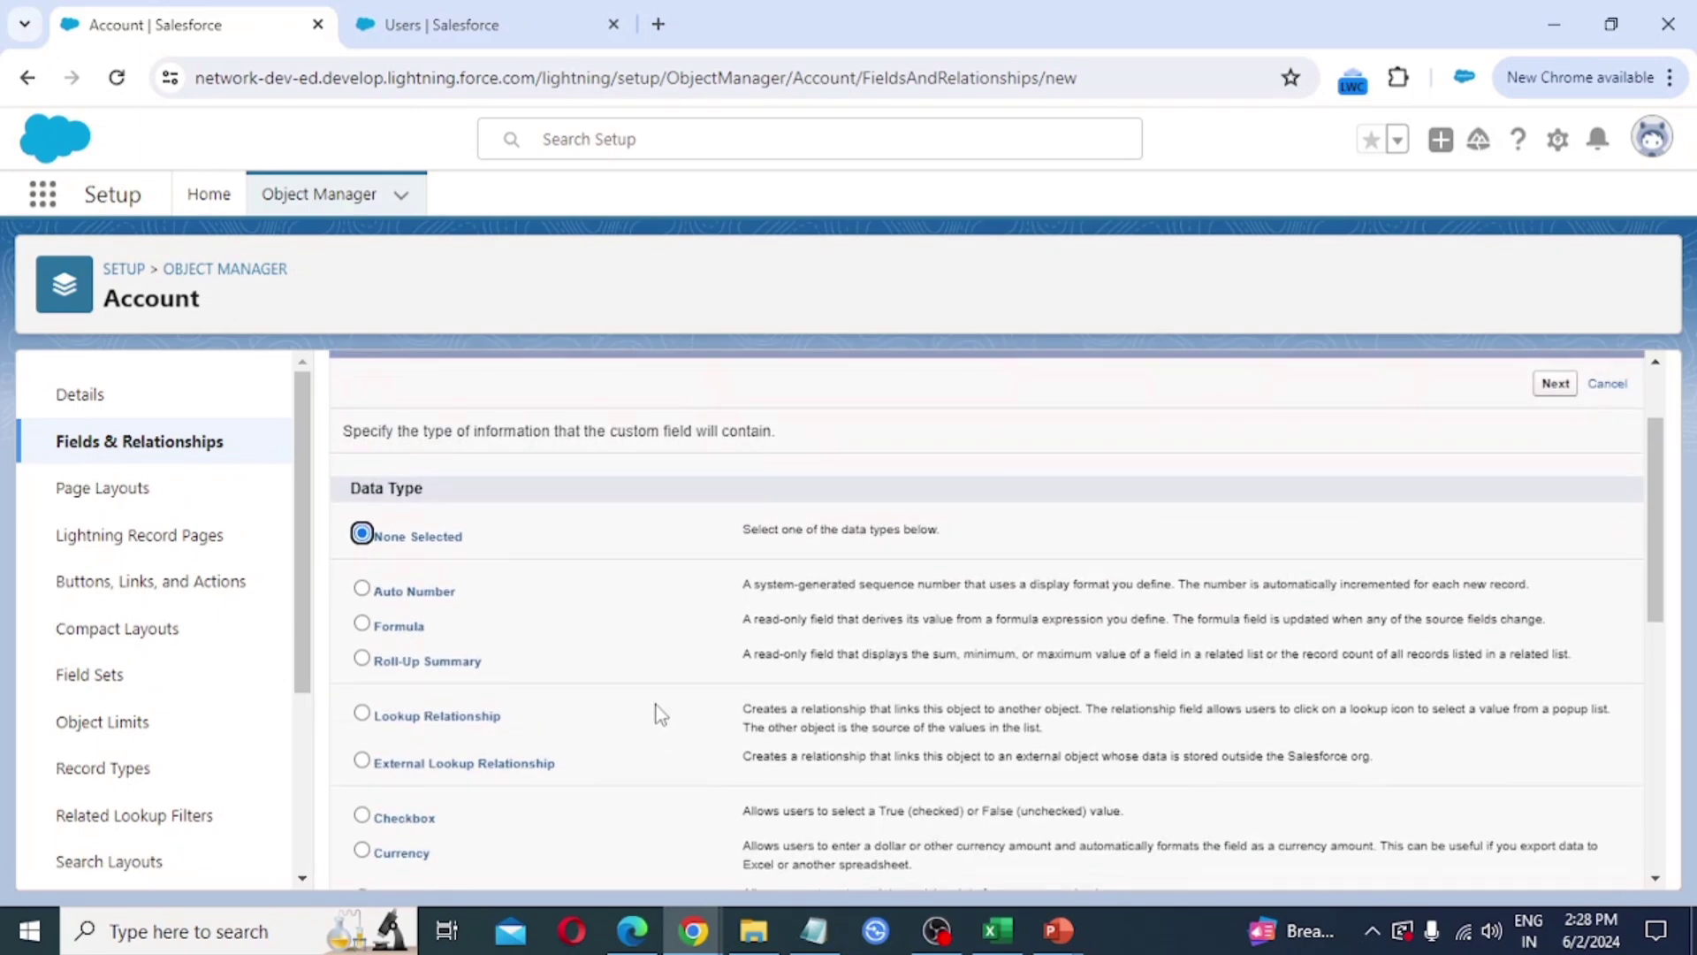
{"action": "scroll", "coordinate": [592, 677], "scroll_direction": "down", "scroll_amount": 2}
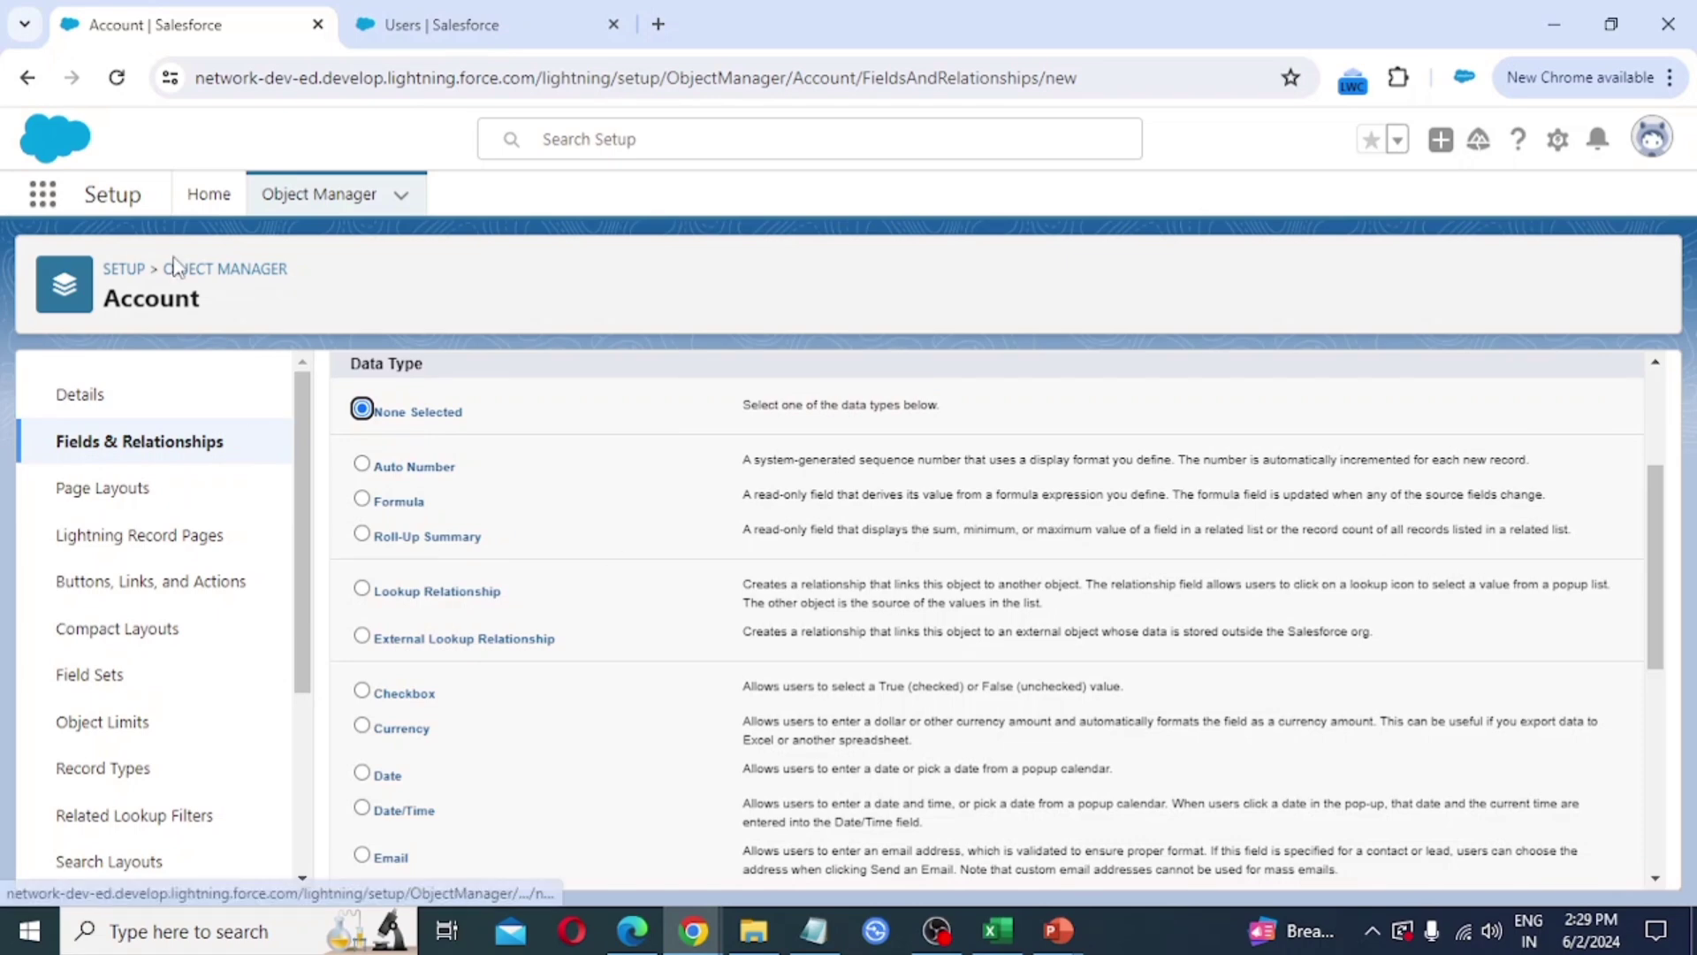
{"action": "left_click", "coordinate": [209, 197]}
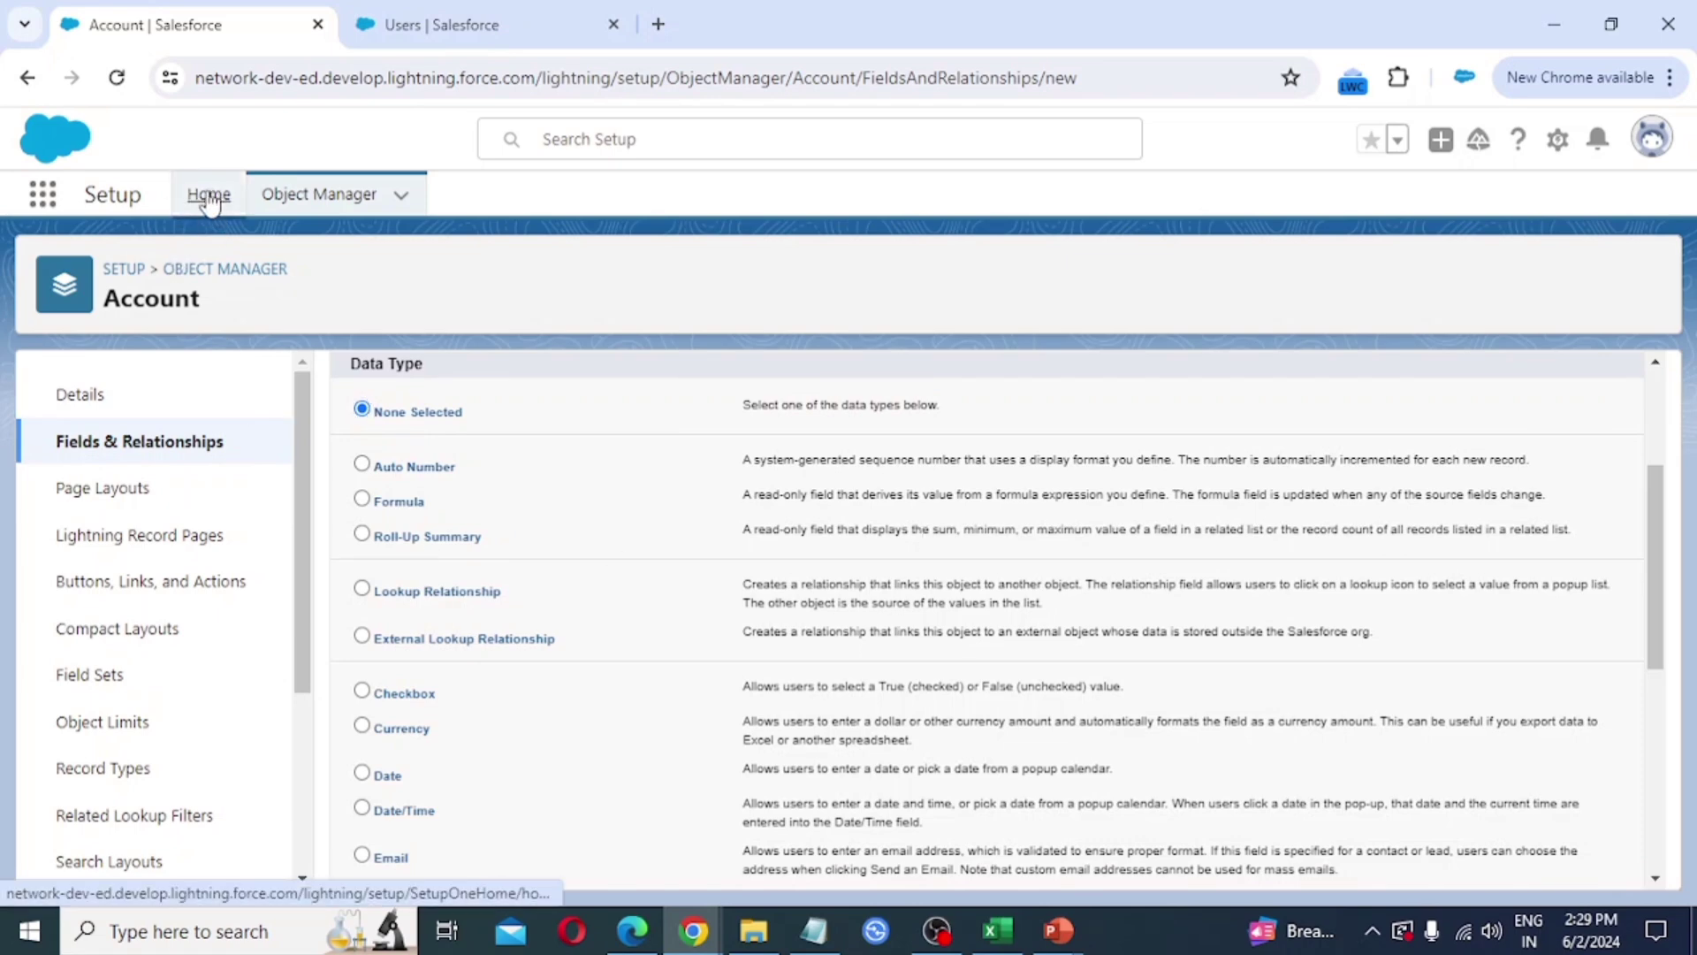